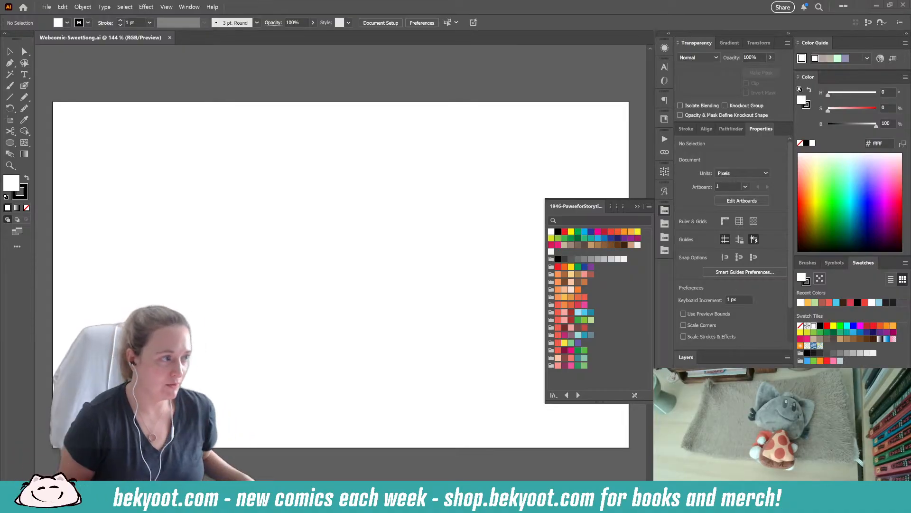
- Extend the artboard downward to a height of about 2150 px, keeping its 1500 px width
{"action": "left_click", "coordinate": [638, 206]}
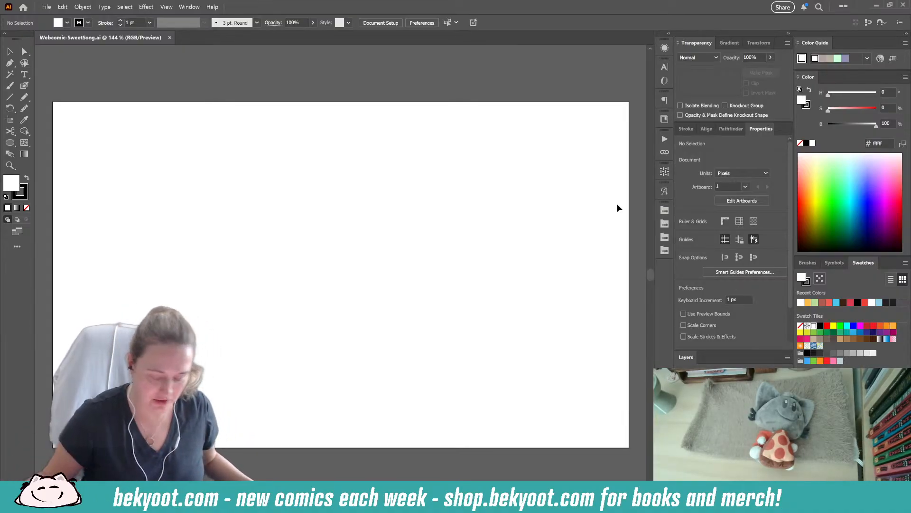
{"action": "scroll", "coordinate": [488, 191], "scroll_direction": "down", "scroll_amount": 2}
{"action": "left_click_drag", "start_coordinate": [451, 239], "coordinate": [341, 158]}
{"action": "left_click", "coordinate": [10, 120]}
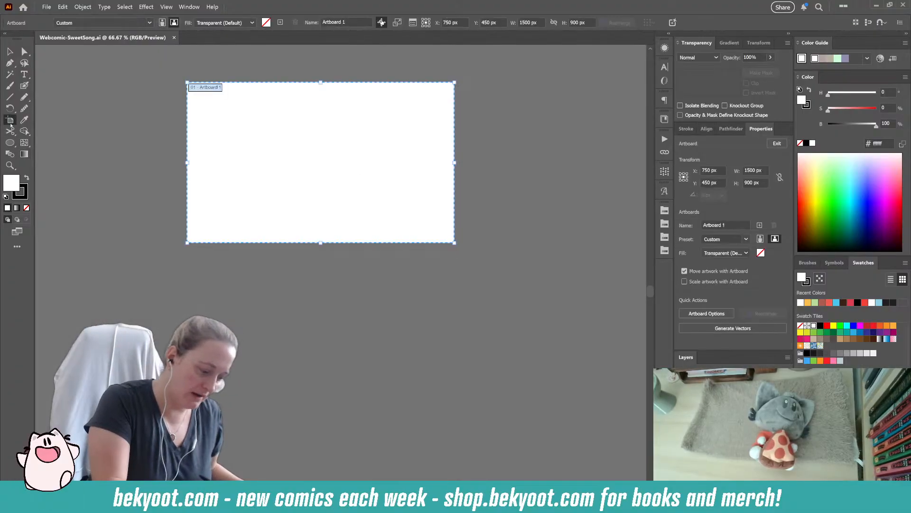
{"action": "left_click_drag", "start_coordinate": [321, 243], "coordinate": [319, 465]}
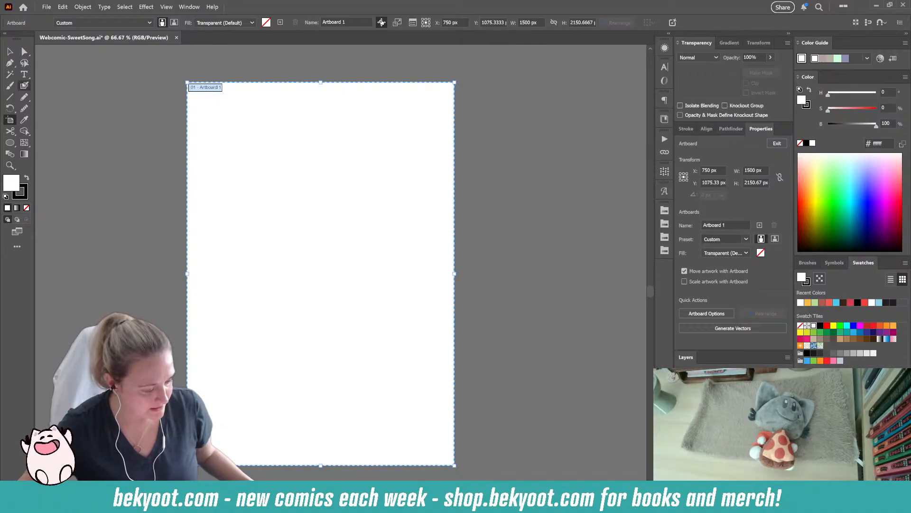
- Handwrite the title "Sweet Song" at the top of the page with the Blob Brush and group its strokes
{"action": "left_click", "coordinate": [24, 85]}
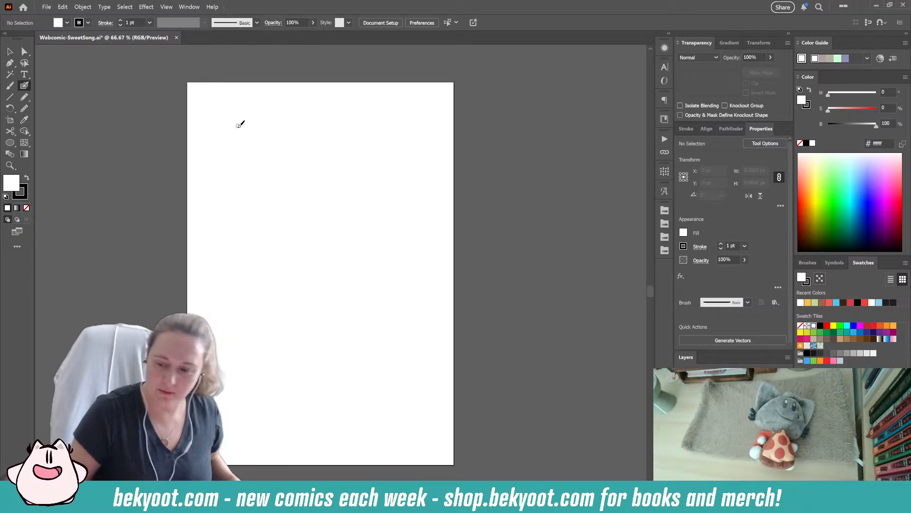
{"action": "mouse_move", "coordinate": [253, 88]}
{"action": "left_mouse_down"}
{"action": "mouse_move", "coordinate": [240, 102]}
{"action": "mouse_move", "coordinate": [289, 90]}
{"action": "mouse_move", "coordinate": [335, 105]}
{"action": "left_mouse_up"}
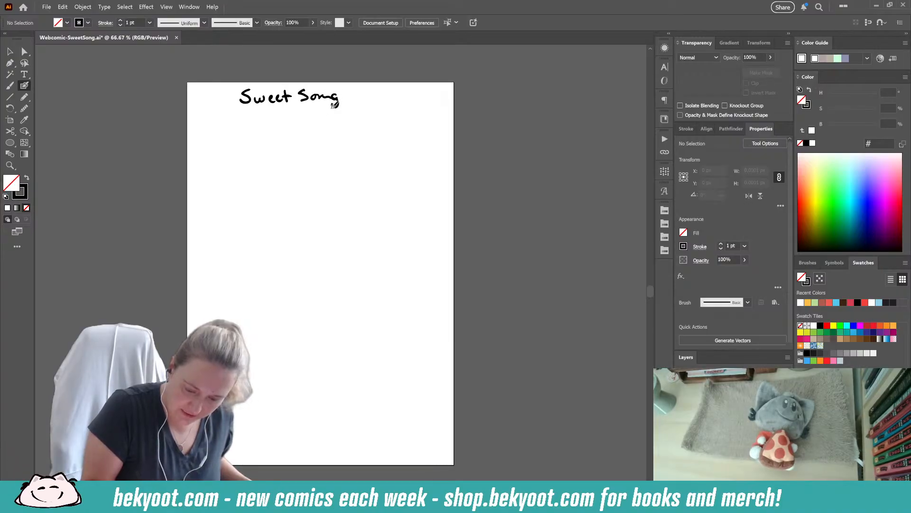
{"action": "left_click_drag", "start_coordinate": [229, 79], "coordinate": [348, 135]}
{"action": "key", "text": "ctrl+g"}
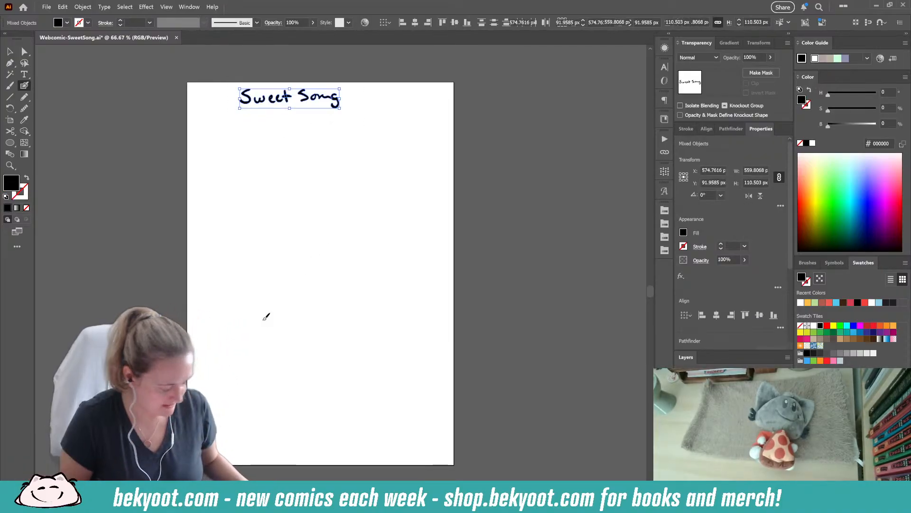
- Enlarge the "Sweet Song" title to about 766 px wide
{"action": "key", "text": "ctrl+alt+s"}
{"action": "left_click", "coordinate": [437, 82]}
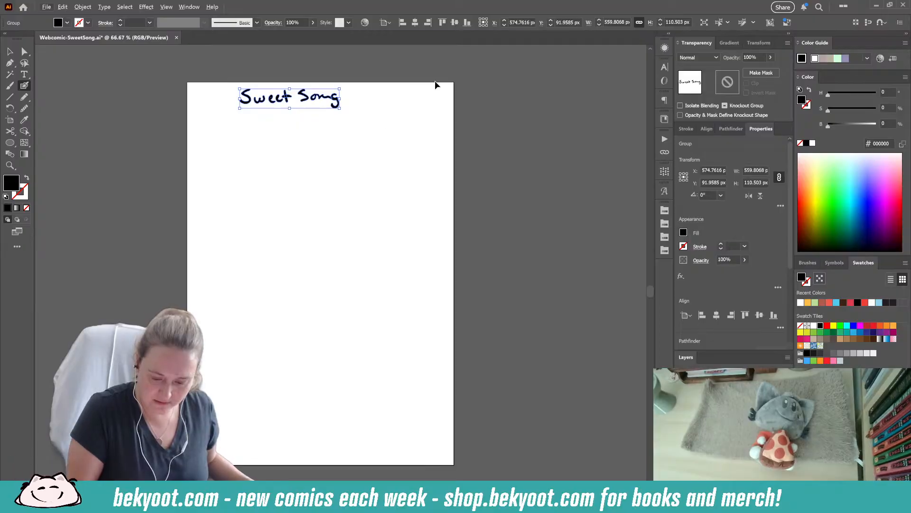
{"action": "left_click_drag", "start_coordinate": [437, 82], "coordinate": [441, 82]}
{"action": "left_click", "coordinate": [423, 101]}
{"action": "left_click_drag", "start_coordinate": [341, 110], "coordinate": [378, 117]}
{"action": "key", "text": "ctrl+shift+a"}
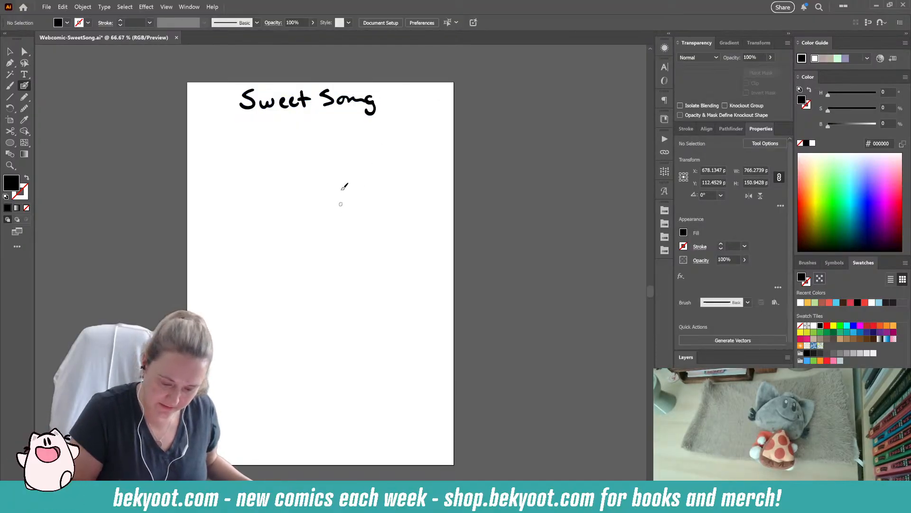
- Centre the title horizontally on the artboard
{"action": "left_click", "coordinate": [304, 100], "text": "ctrl"}
{"action": "left_click", "coordinate": [423, 149], "text": "ctrl"}
{"action": "left_click", "coordinate": [358, 102], "text": "ctrl"}
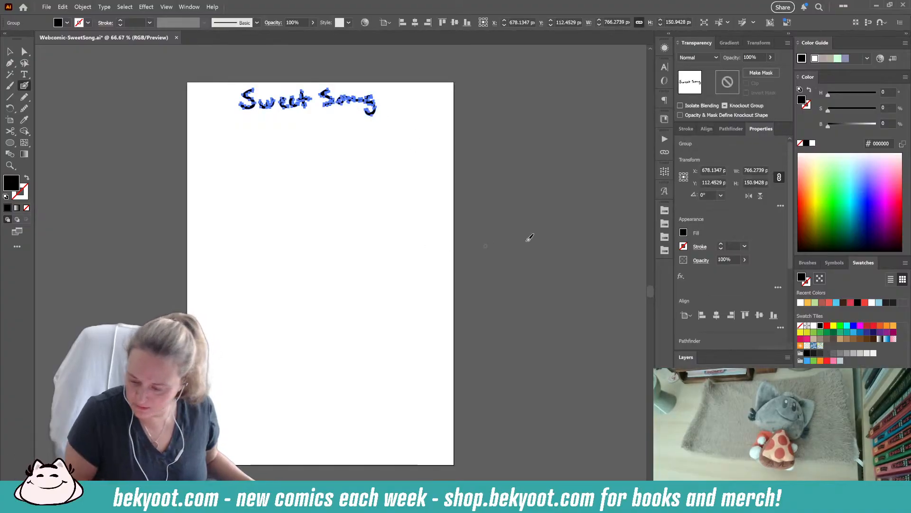
{"action": "left_click", "coordinate": [716, 314]}
{"action": "key", "text": "ctrl+shift+a"}
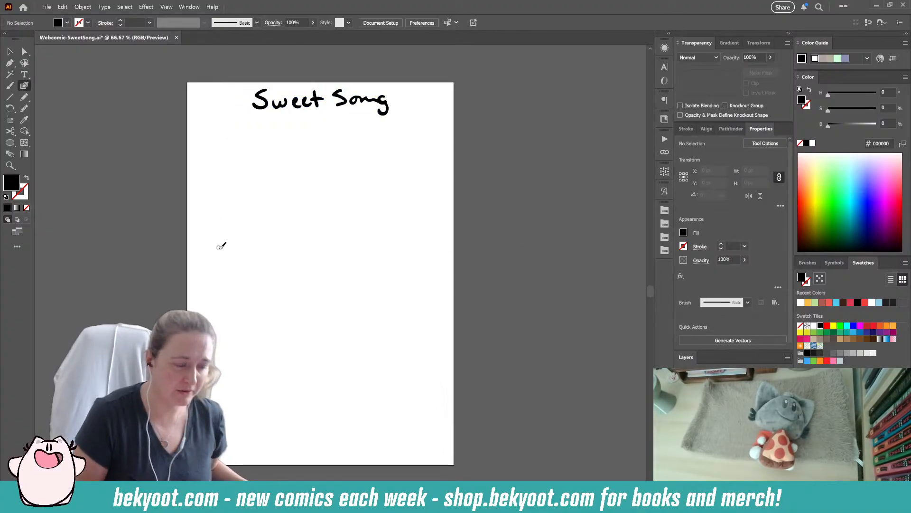
- Draw a vertical line below the title, add a copy turned horizontal as the panel's top edge, and group the two as a corner
{"action": "mouse_move", "coordinate": [203, 135]}
{"action": "left_mouse_down"}
{"action": "mouse_move", "coordinate": [209, 220]}
{"action": "mouse_move", "coordinate": [204, 134]}
{"action": "left_mouse_up"}
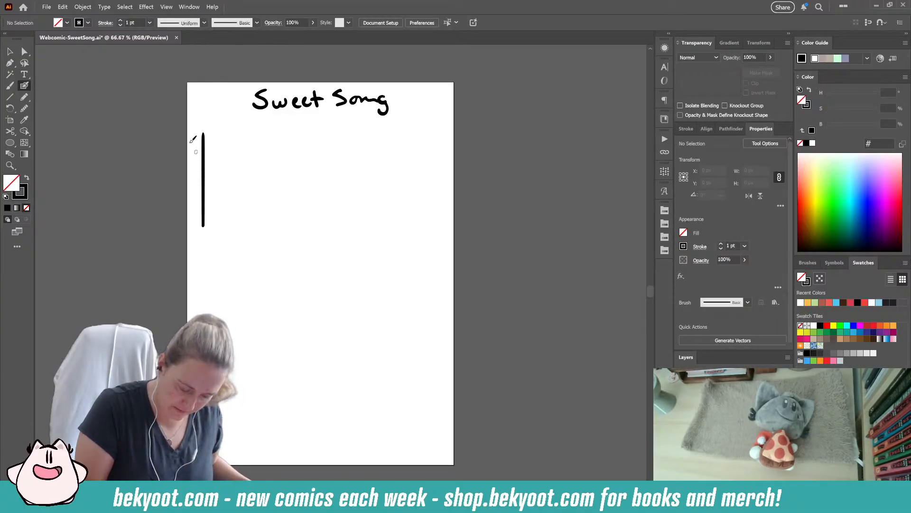
{"action": "key", "text": "v"}
{"action": "left_click_drag", "start_coordinate": [203, 174], "coordinate": [273, 174]}
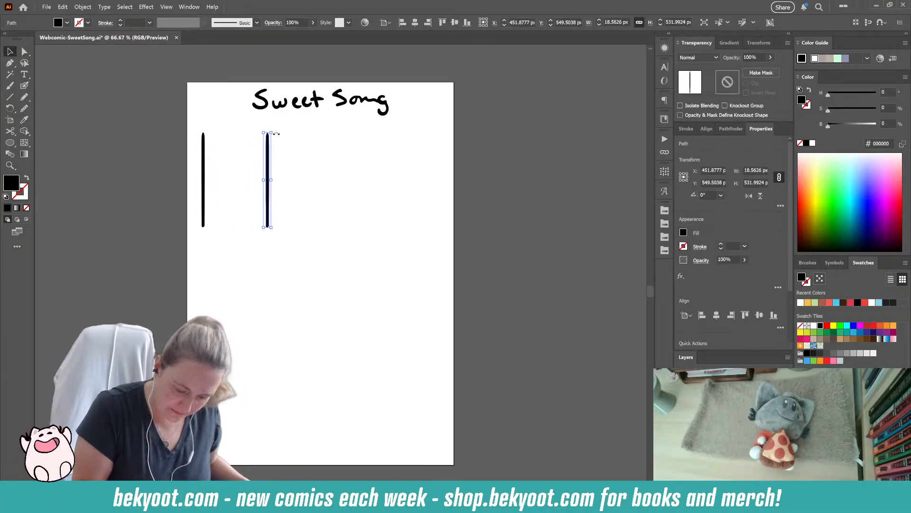
{"action": "mouse_move", "coordinate": [276, 129]}
{"action": "left_mouse_down"}
{"action": "mouse_move", "coordinate": [341, 183]}
{"action": "mouse_move", "coordinate": [275, 136]}
{"action": "left_mouse_up"}
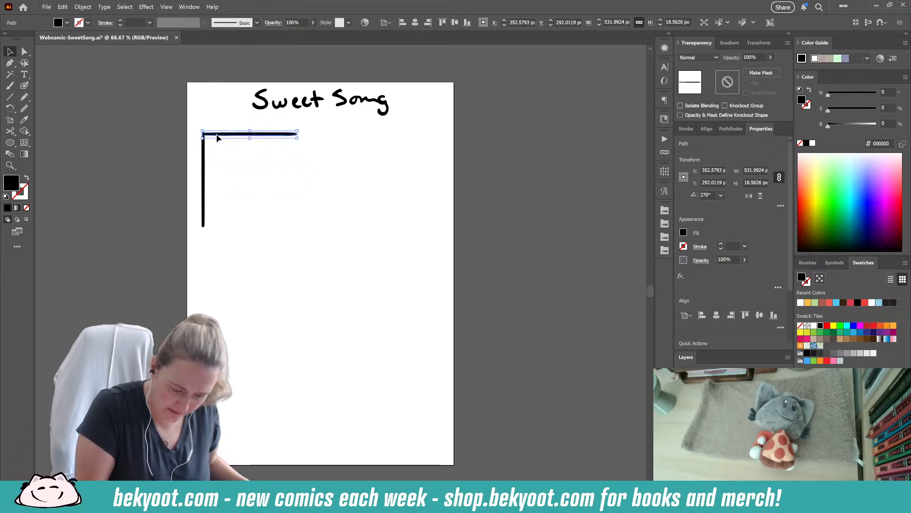
{"action": "left_click", "coordinate": [203, 172], "text": "shift"}
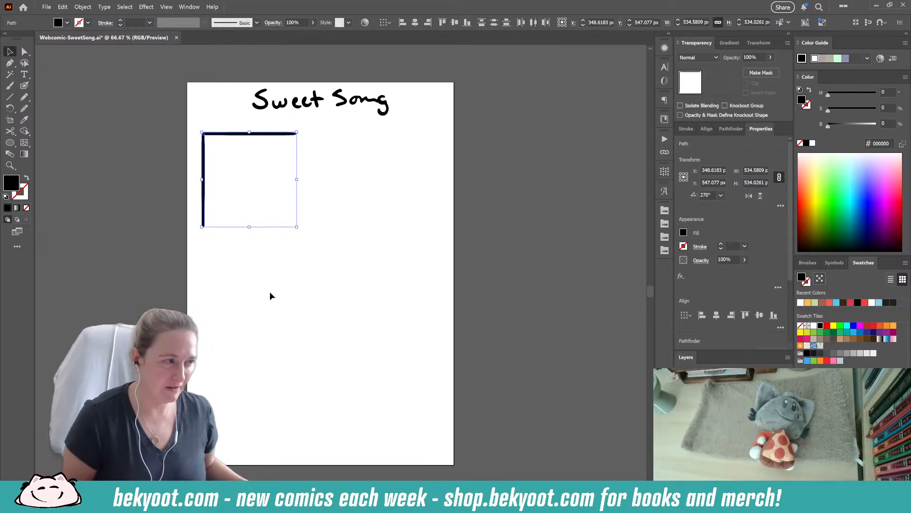
{"action": "key", "text": "ctrl+g"}
- Complete the square panel frame with a rotated copy of the grouped corner
{"action": "left_click_drag", "start_coordinate": [289, 136], "coordinate": [216, 280]}
{"action": "left_click_drag", "start_coordinate": [315, 173], "coordinate": [296, 145]}
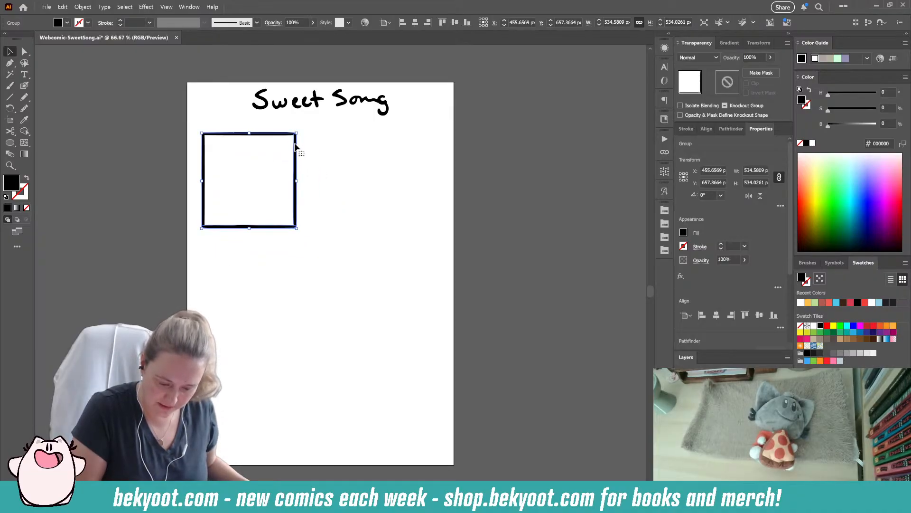
{"action": "left_click", "coordinate": [203, 142], "text": "shift"}
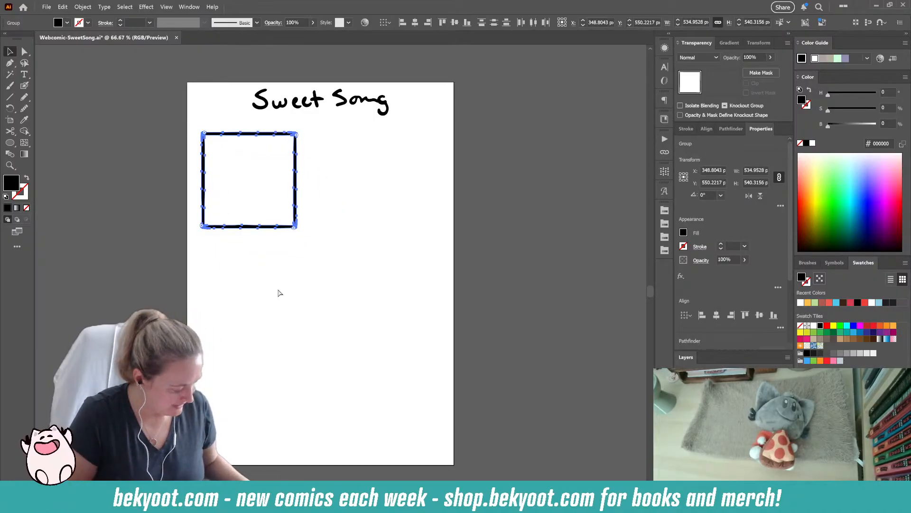
- Build a two-by-two grid from copies of the square frame, scaled to about 1369 px wide overall and centred on the artboard
{"action": "left_click_drag", "start_coordinate": [265, 230], "coordinate": [448, 262]}
{"action": "left_click", "coordinate": [295, 228], "text": "shift"}
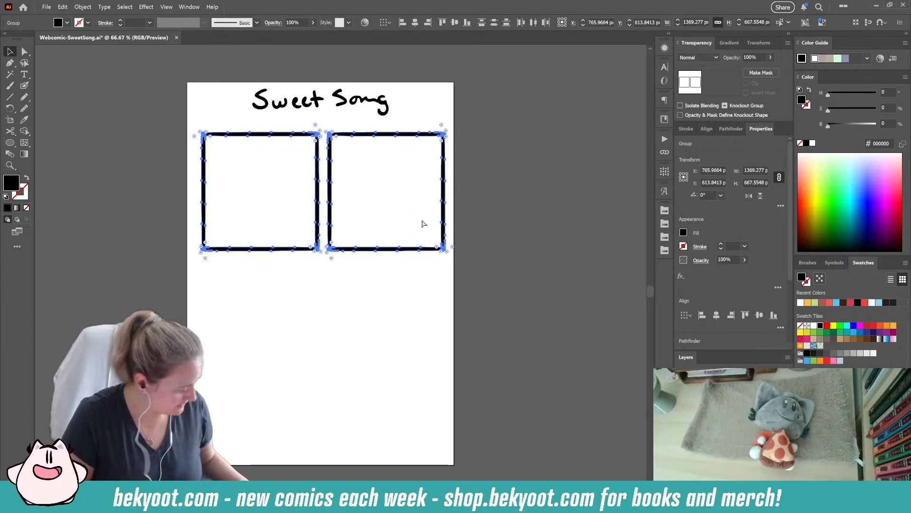
{"action": "left_click", "coordinate": [716, 314]}
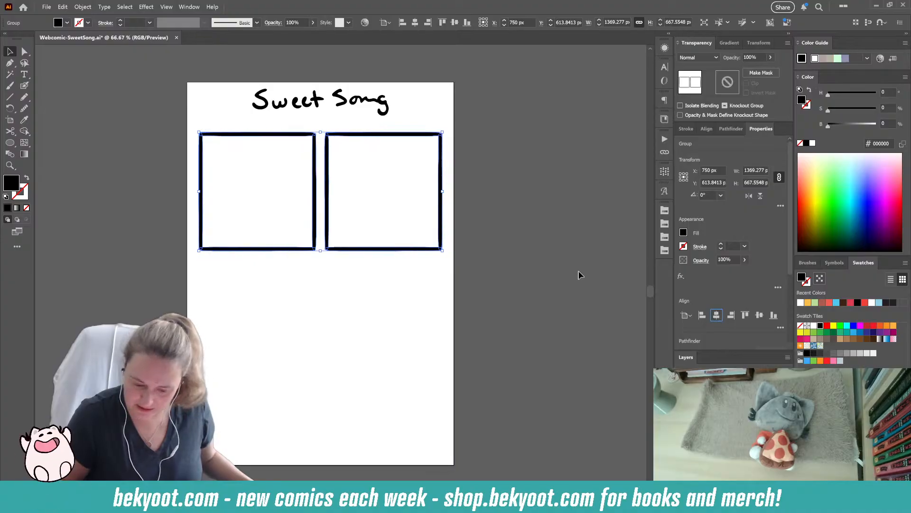
{"action": "left_click_drag", "start_coordinate": [370, 248], "coordinate": [374, 372]}
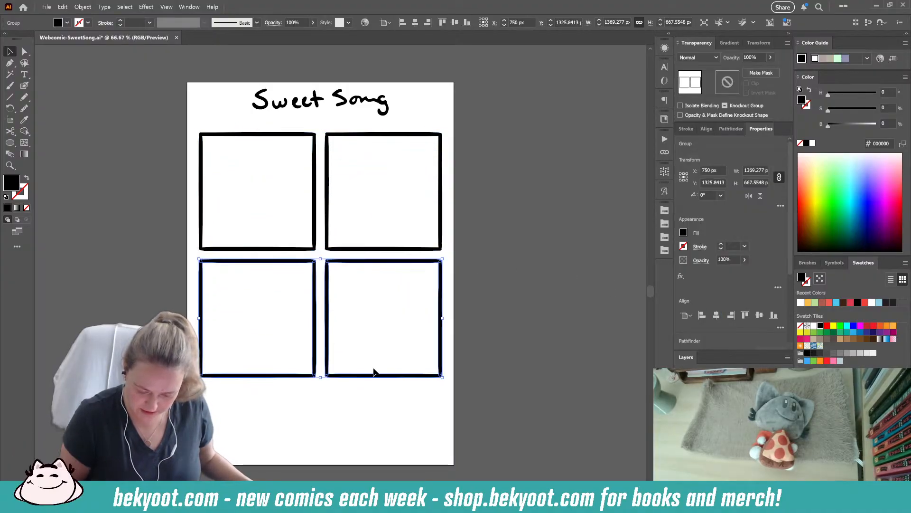
- Extend the artboard's height to 2516 px, leaving more blank space below the panels
{"action": "left_click_drag", "start_coordinate": [380, 425], "coordinate": [389, 310]}
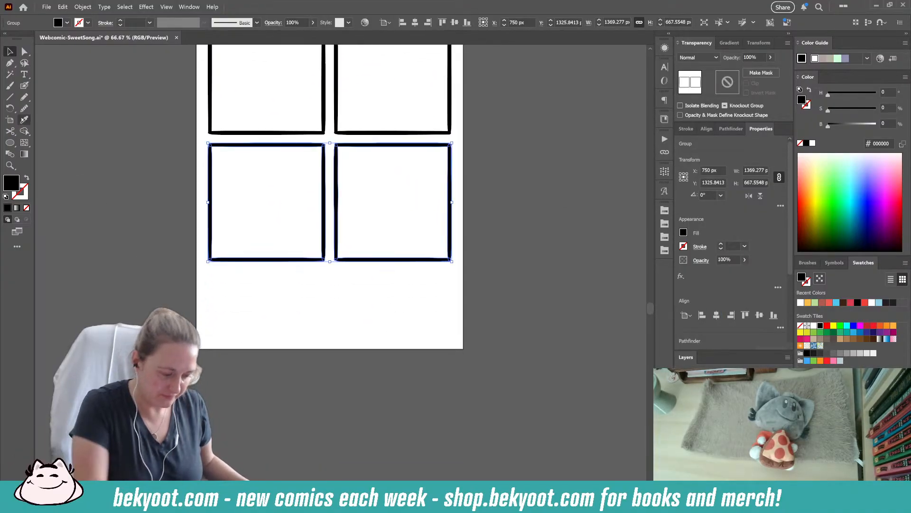
{"action": "key", "text": "shift+o"}
{"action": "left_click_drag", "start_coordinate": [329, 350], "coordinate": [331, 415]}
{"action": "left_click", "coordinate": [10, 52]}
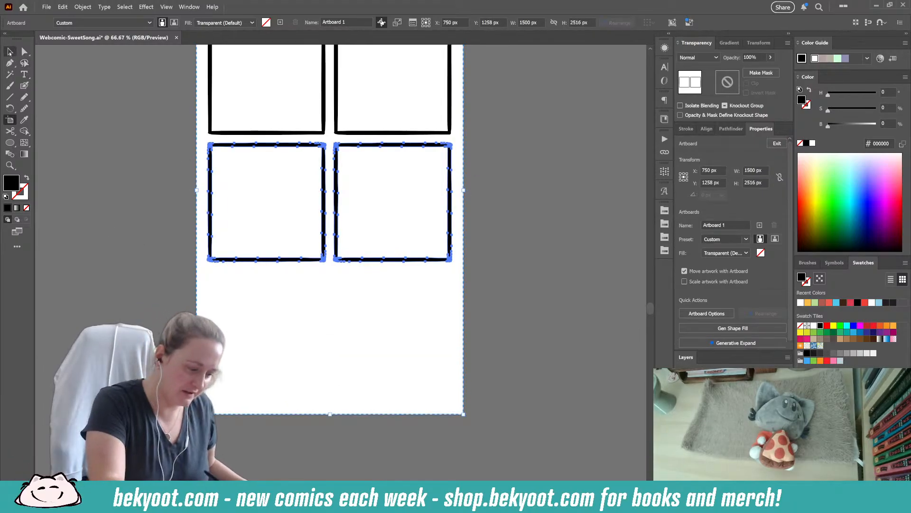
{"action": "left_click_drag", "start_coordinate": [387, 260], "coordinate": [364, 360]}
{"action": "left_click_drag", "start_coordinate": [458, 214], "coordinate": [459, 243]}
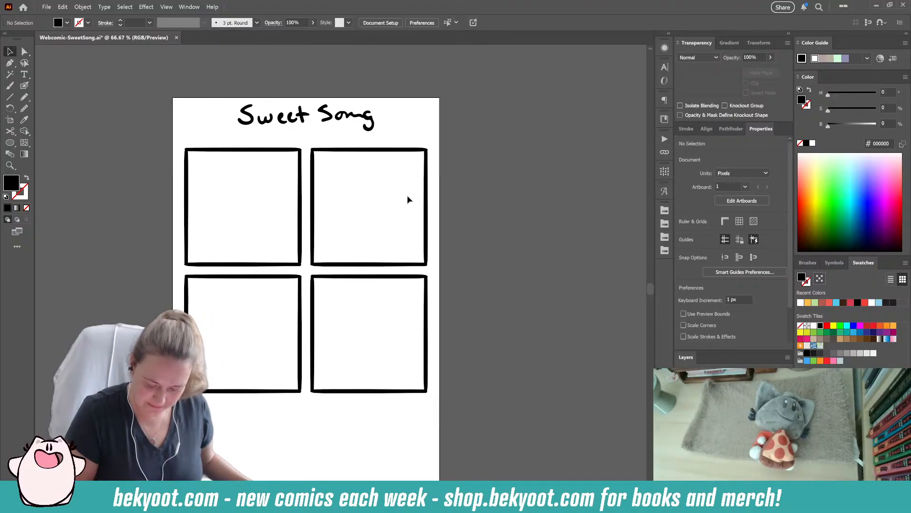
- Sketch a tabletop line and the character's round head with ears and a smiling face in the first panel
{"action": "left_click", "coordinate": [25, 85]}
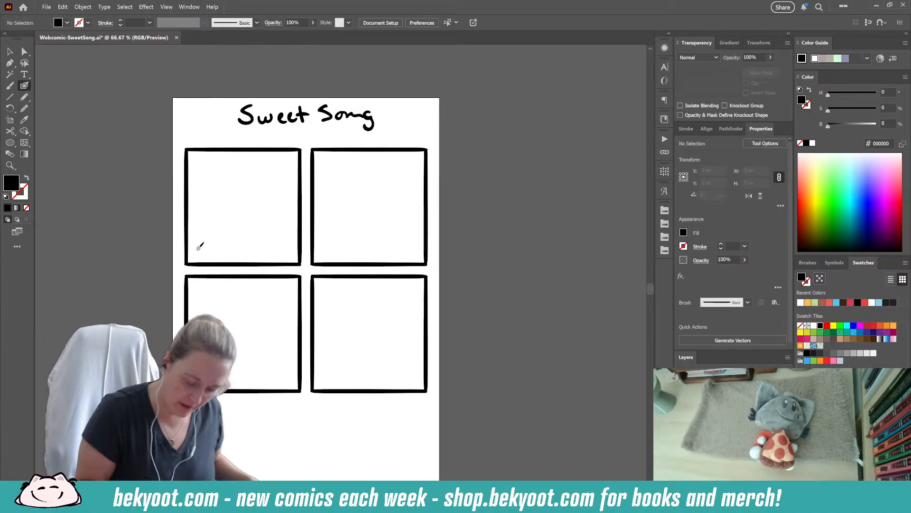
{"action": "key", "text": "ctrl+z"}
{"action": "left_click_drag", "start_coordinate": [189, 246], "coordinate": [298, 247]}
{"action": "key", "text": "shift+x"}
{"action": "mouse_move", "coordinate": [267, 186]}
{"action": "left_mouse_down"}
{"action": "mouse_move", "coordinate": [234, 187]}
{"action": "mouse_move", "coordinate": [269, 190]}
{"action": "mouse_move", "coordinate": [212, 205]}
{"action": "mouse_move", "coordinate": [262, 168]}
{"action": "mouse_move", "coordinate": [263, 215]}
{"action": "mouse_move", "coordinate": [237, 167]}
{"action": "mouse_move", "coordinate": [235, 215]}
{"action": "mouse_move", "coordinate": [243, 202]}
{"action": "mouse_move", "coordinate": [229, 203]}
{"action": "mouse_move", "coordinate": [234, 212]}
{"action": "mouse_move", "coordinate": [249, 203]}
{"action": "mouse_move", "coordinate": [244, 212]}
{"action": "mouse_move", "coordinate": [249, 200]}
{"action": "mouse_move", "coordinate": [231, 172]}
{"action": "left_mouse_up"}
{"action": "mouse_move", "coordinate": [245, 167]}
{"action": "left_mouse_down"}
{"action": "mouse_move", "coordinate": [259, 159]}
{"action": "mouse_move", "coordinate": [269, 177]}
{"action": "left_mouse_up"}
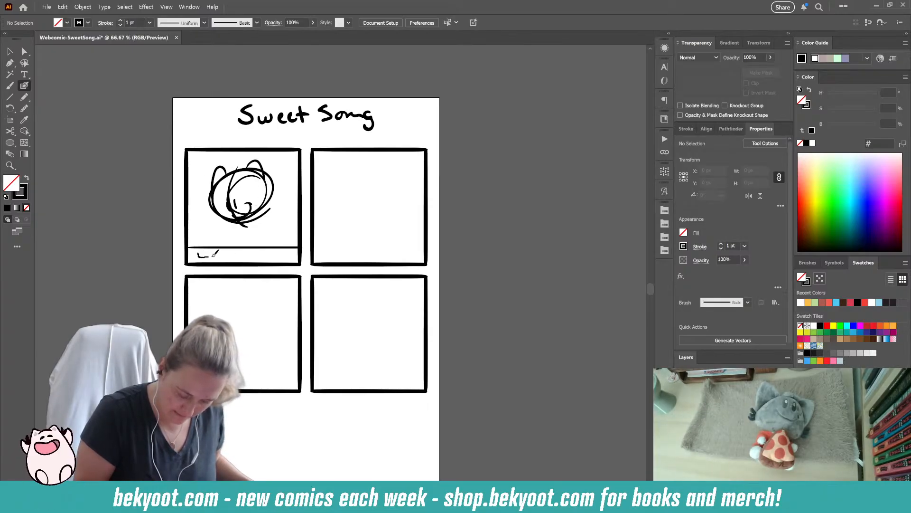
{"action": "left_click_drag", "start_coordinate": [210, 256], "coordinate": [250, 255]}
{"action": "key", "text": "ctrl+z"}
{"action": "key", "text": "ctrl+z"}
{"action": "key", "text": "ctrl+z"}
- Sketch a sheet of paper, chair, body and pen-holding hand in the first panel, plus motion marks and a small heart
{"action": "mouse_move", "coordinate": [199, 254]}
{"action": "left_mouse_down"}
{"action": "mouse_move", "coordinate": [265, 247]}
{"action": "mouse_move", "coordinate": [246, 256]}
{"action": "mouse_move", "coordinate": [208, 247]}
{"action": "left_mouse_up"}
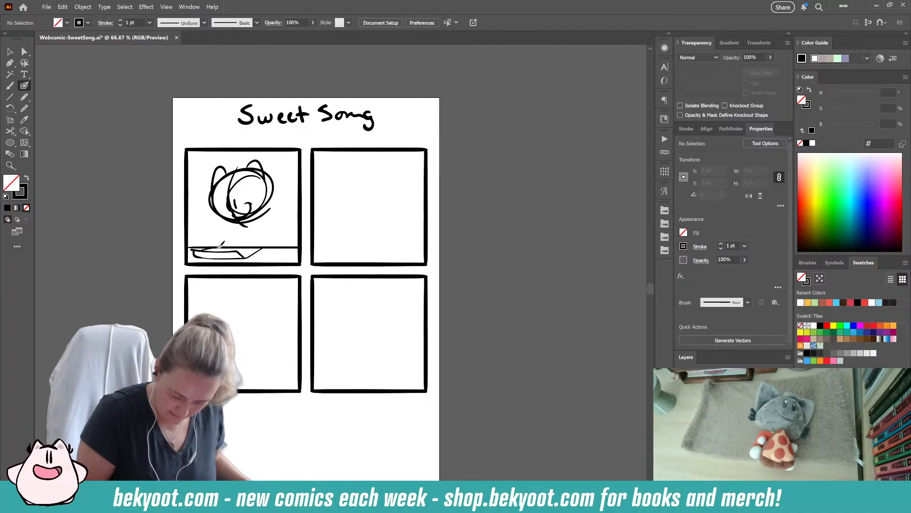
{"action": "left_click_drag", "start_coordinate": [260, 213], "coordinate": [281, 240]}
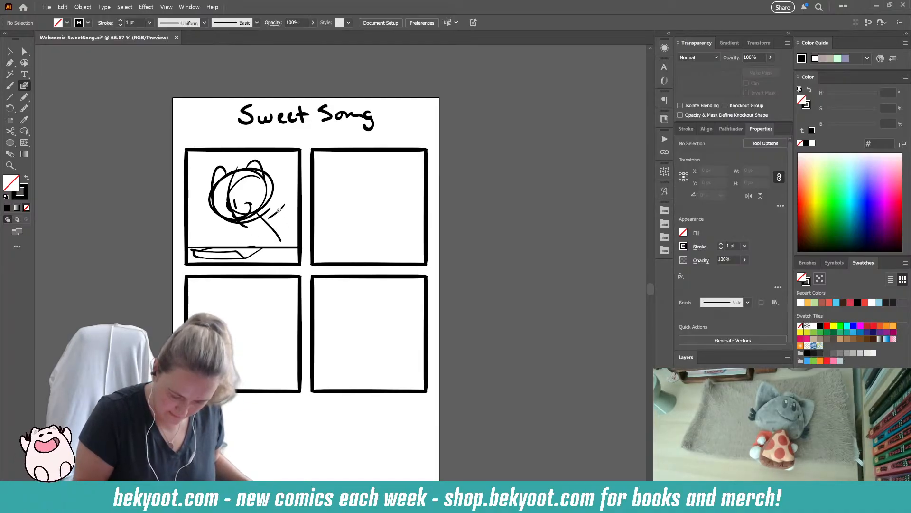
{"action": "left_click_drag", "start_coordinate": [271, 209], "coordinate": [290, 251]}
{"action": "mouse_move", "coordinate": [230, 231]}
{"action": "left_mouse_down"}
{"action": "mouse_move", "coordinate": [204, 241]}
{"action": "mouse_move", "coordinate": [212, 239]}
{"action": "left_mouse_up"}
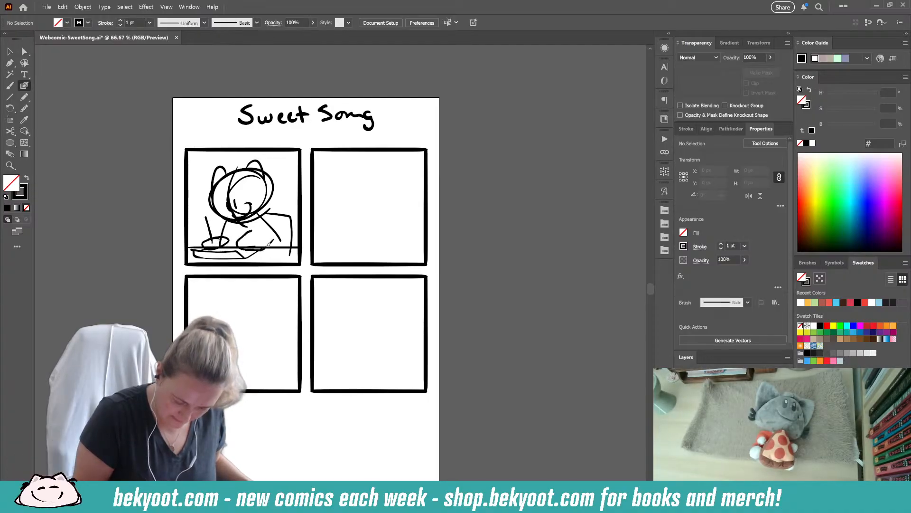
{"action": "left_click_drag", "start_coordinate": [238, 249], "coordinate": [268, 231]}
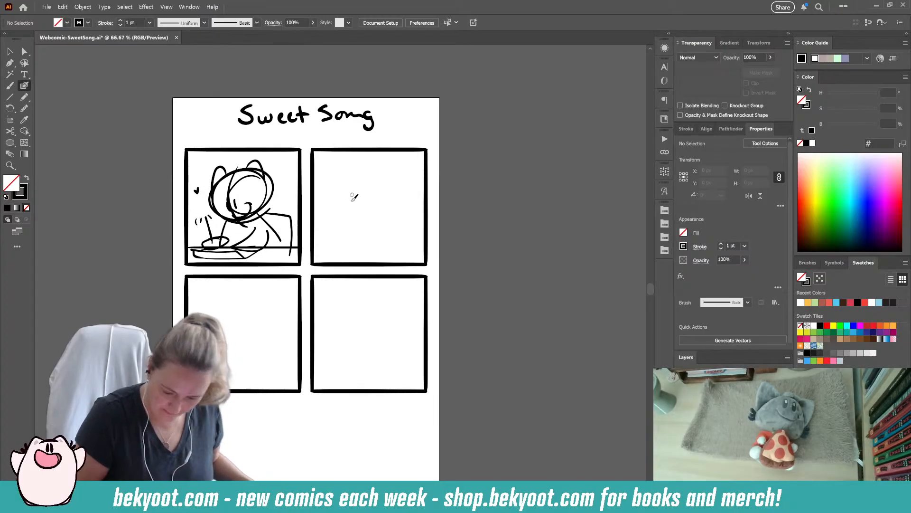
- Sketch the second panel: the character seated at the table looking up, holding a pen, with alert marks beside the head
{"action": "left_click_drag", "start_coordinate": [316, 247], "coordinate": [423, 247]}
{"action": "mouse_move", "coordinate": [364, 171]}
{"action": "left_mouse_down"}
{"action": "mouse_move", "coordinate": [340, 212]}
{"action": "mouse_move", "coordinate": [357, 172]}
{"action": "mouse_move", "coordinate": [376, 212]}
{"action": "mouse_move", "coordinate": [340, 174]}
{"action": "mouse_move", "coordinate": [357, 184]}
{"action": "mouse_move", "coordinate": [339, 185]}
{"action": "mouse_move", "coordinate": [372, 173]}
{"action": "left_mouse_up"}
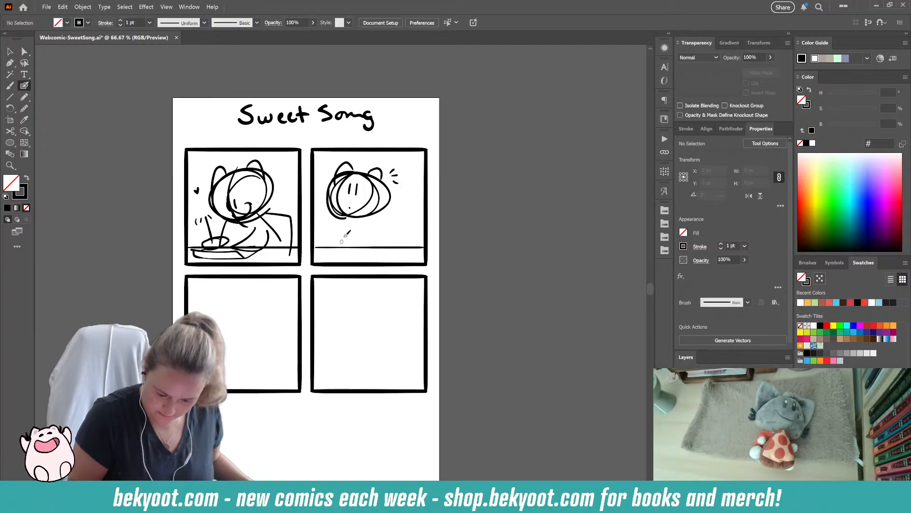
{"action": "mouse_move", "coordinate": [373, 216]}
{"action": "left_mouse_down"}
{"action": "mouse_move", "coordinate": [380, 240]}
{"action": "mouse_move", "coordinate": [394, 216]}
{"action": "mouse_move", "coordinate": [395, 246]}
{"action": "left_mouse_up"}
{"action": "mouse_move", "coordinate": [360, 217]}
{"action": "left_mouse_down"}
{"action": "mouse_move", "coordinate": [346, 254]}
{"action": "mouse_move", "coordinate": [383, 248]}
{"action": "left_mouse_up"}
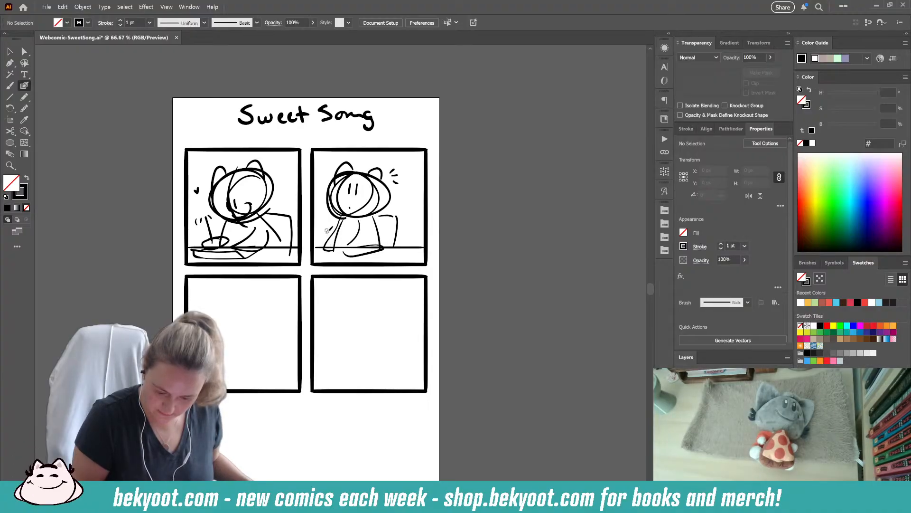
{"action": "mouse_move", "coordinate": [338, 238]}
{"action": "left_mouse_down"}
{"action": "mouse_move", "coordinate": [319, 247]}
{"action": "mouse_move", "coordinate": [338, 240]}
{"action": "left_mouse_up"}
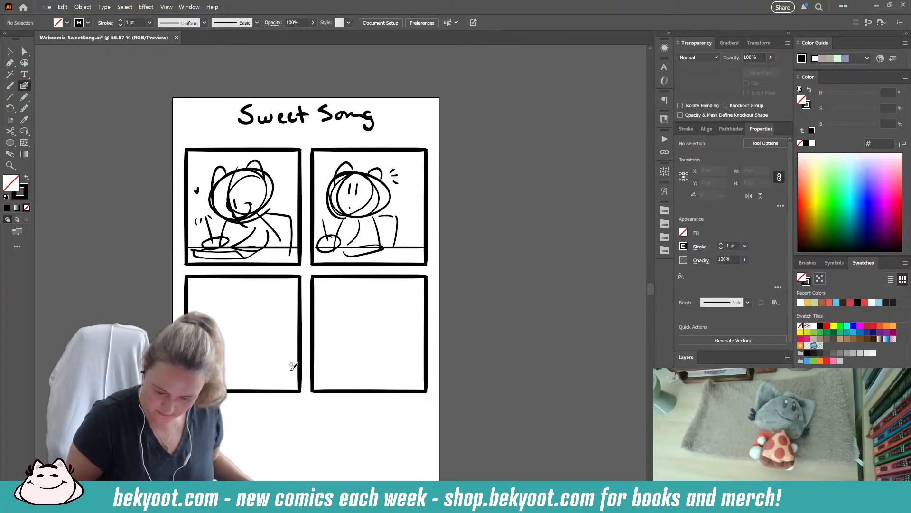
{"action": "key", "text": "ctrl+z"}
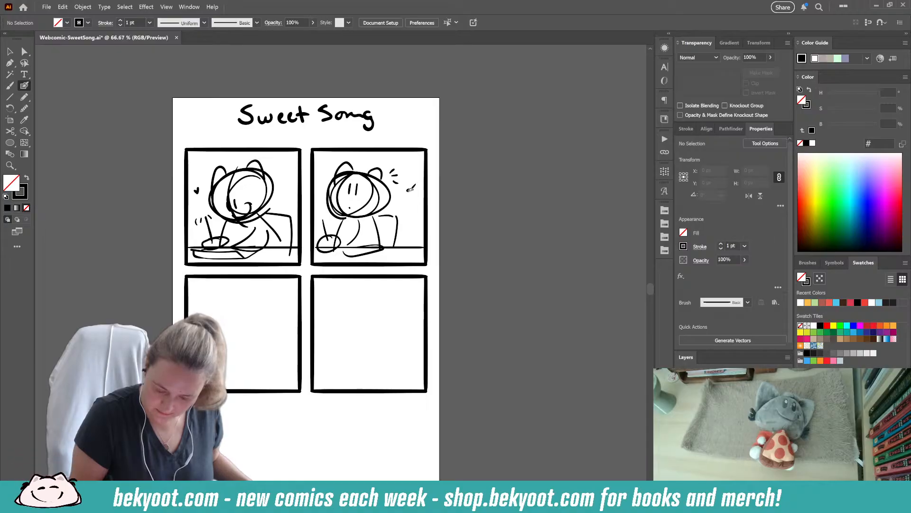
- Sketch the third panel: a cluster of music notes and the eared character seen from behind, turned toward them
{"action": "left_click_drag", "start_coordinate": [242, 410], "coordinate": [276, 331]}
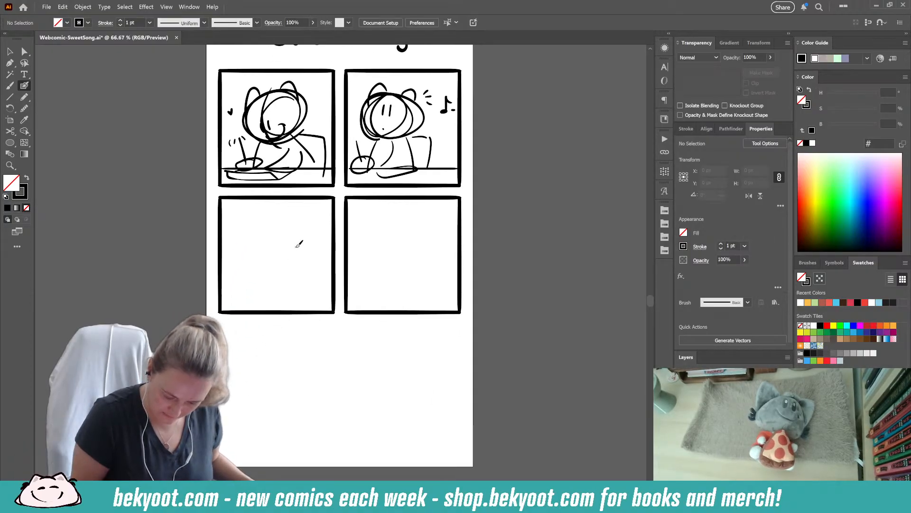
{"action": "left_click_drag", "start_coordinate": [312, 257], "coordinate": [309, 258]}
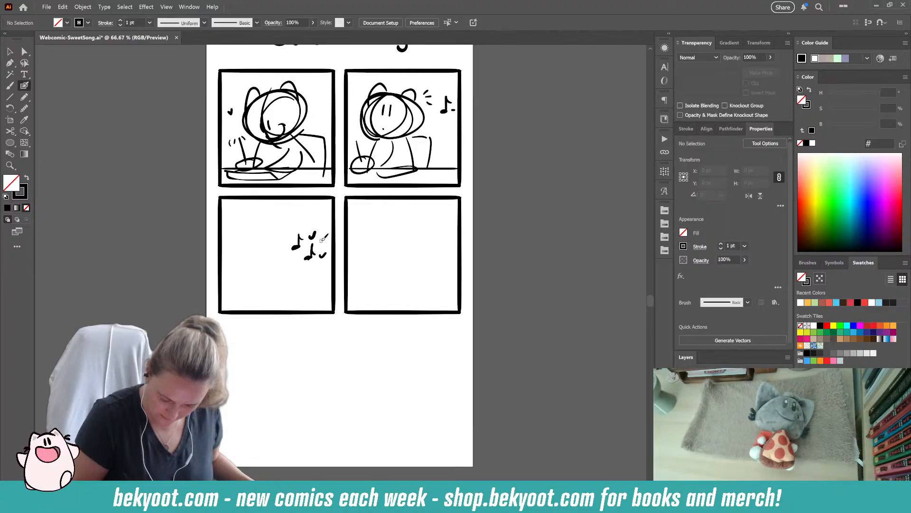
{"action": "mouse_move", "coordinate": [269, 224]}
{"action": "left_mouse_down"}
{"action": "mouse_move", "coordinate": [233, 253]}
{"action": "mouse_move", "coordinate": [239, 261]}
{"action": "mouse_move", "coordinate": [226, 247]}
{"action": "mouse_move", "coordinate": [260, 221]}
{"action": "mouse_move", "coordinate": [262, 310]}
{"action": "left_mouse_up"}
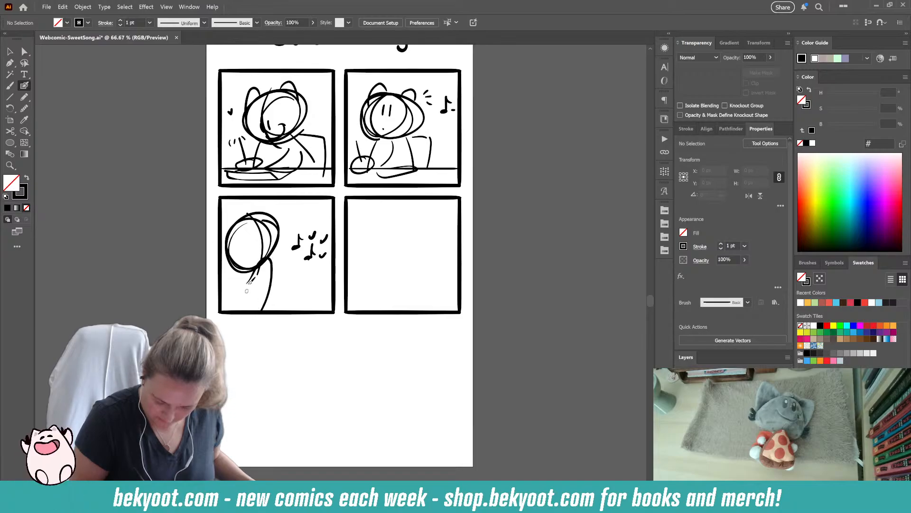
{"action": "left_click_drag", "start_coordinate": [236, 222], "coordinate": [224, 246]}
{"action": "mouse_move", "coordinate": [248, 209]}
{"action": "left_mouse_down"}
{"action": "mouse_move", "coordinate": [235, 231]}
{"action": "mouse_move", "coordinate": [264, 221]}
{"action": "left_mouse_up"}
{"action": "left_click_drag", "start_coordinate": [270, 260], "coordinate": [267, 309]}
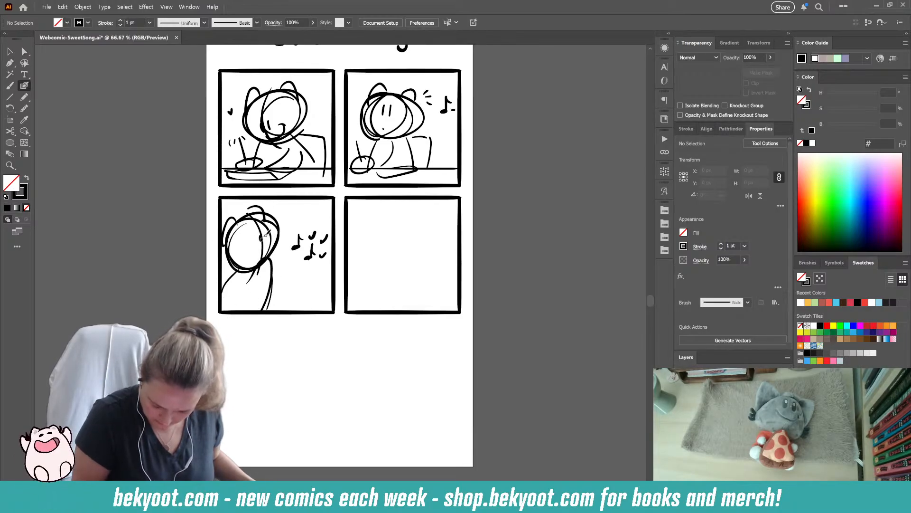
- Sketch a tabletop line, a swirled cupcake and a framed picture with a small round face in the fourth panel
{"action": "mouse_move", "coordinate": [335, 348]}
{"action": "left_mouse_down"}
{"action": "mouse_move", "coordinate": [288, 353]}
{"action": "mouse_move", "coordinate": [272, 337]}
{"action": "left_mouse_up"}
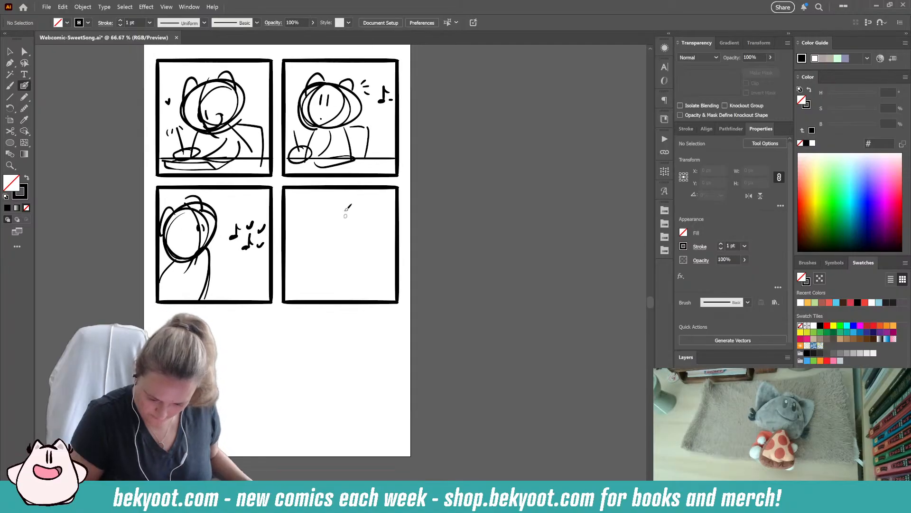
{"action": "left_click_drag", "start_coordinate": [290, 283], "coordinate": [390, 282]}
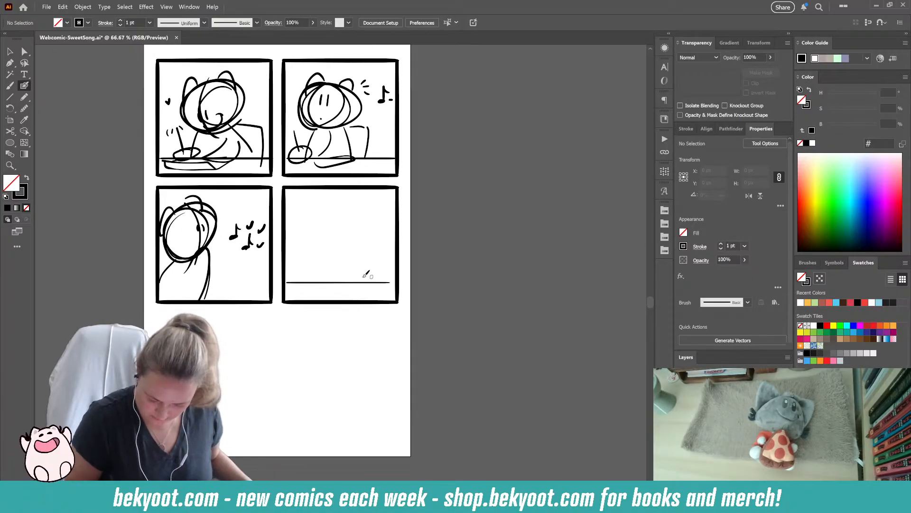
{"action": "mouse_move", "coordinate": [303, 270]}
{"action": "left_mouse_down"}
{"action": "mouse_move", "coordinate": [338, 285]}
{"action": "mouse_move", "coordinate": [355, 256]}
{"action": "mouse_move", "coordinate": [296, 256]}
{"action": "mouse_move", "coordinate": [296, 240]}
{"action": "mouse_move", "coordinate": [351, 248]}
{"action": "mouse_move", "coordinate": [348, 257]}
{"action": "left_mouse_up"}
{"action": "mouse_move", "coordinate": [329, 228]}
{"action": "left_mouse_down"}
{"action": "mouse_move", "coordinate": [312, 250]}
{"action": "mouse_move", "coordinate": [326, 243]}
{"action": "left_mouse_up"}
{"action": "left_click_drag", "start_coordinate": [333, 244], "coordinate": [334, 259]}
{"action": "mouse_move", "coordinate": [357, 206]}
{"action": "left_mouse_down"}
{"action": "mouse_move", "coordinate": [356, 247]}
{"action": "mouse_move", "coordinate": [360, 211]}
{"action": "mouse_move", "coordinate": [372, 248]}
{"action": "mouse_move", "coordinate": [357, 262]}
{"action": "mouse_move", "coordinate": [388, 263]}
{"action": "left_mouse_up"}
{"action": "mouse_move", "coordinate": [358, 207]}
{"action": "left_mouse_down"}
{"action": "mouse_move", "coordinate": [384, 205]}
{"action": "mouse_move", "coordinate": [389, 262]}
{"action": "left_mouse_up"}
{"action": "left_click_drag", "start_coordinate": [378, 221], "coordinate": [378, 223]}
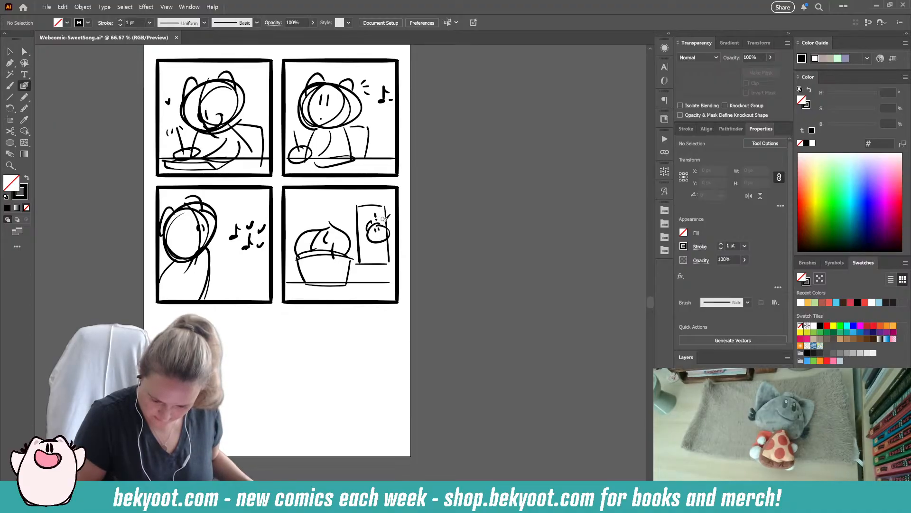
- Add music notes above the cupcake, pleats on its wrapper and a cone under the face in the framed picture
{"action": "left_click_drag", "start_coordinate": [308, 213], "coordinate": [308, 196]}
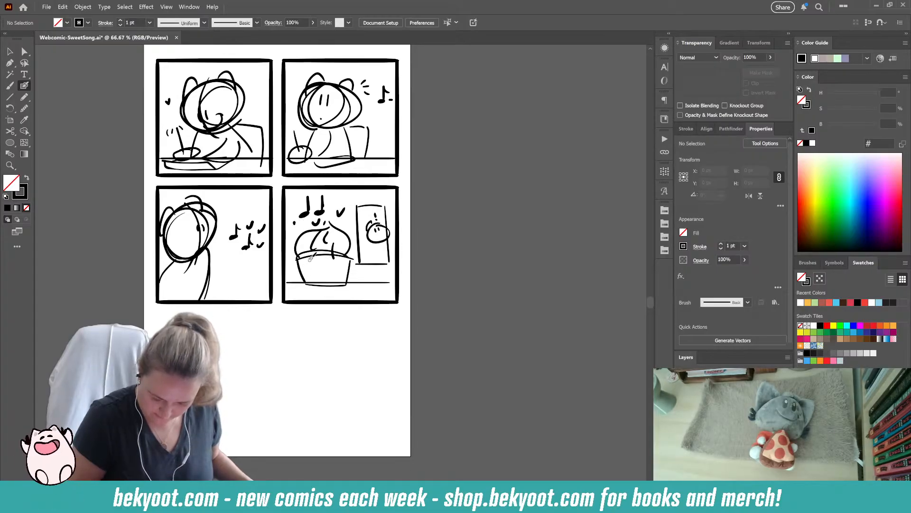
{"action": "left_click_drag", "start_coordinate": [320, 259], "coordinate": [326, 281]}
{"action": "left_click_drag", "start_coordinate": [335, 263], "coordinate": [331, 284]}
{"action": "left_click_drag", "start_coordinate": [379, 241], "coordinate": [381, 243]}
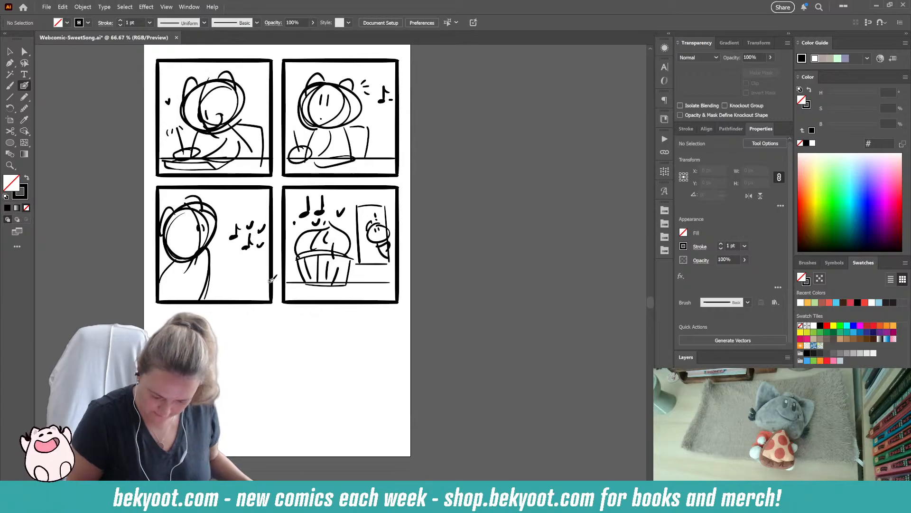
- Sketch a large, happy character head with open mouth, surrounding music notes and a cupcake at the mouth below the panels
{"action": "scroll", "coordinate": [273, 279], "scroll_direction": "down", "scroll_amount": 3}
{"action": "left_click_drag", "start_coordinate": [252, 279], "coordinate": [233, 344]}
{"action": "mouse_move", "coordinate": [273, 268]}
{"action": "left_mouse_down"}
{"action": "mouse_move", "coordinate": [293, 304]}
{"action": "mouse_move", "coordinate": [255, 297]}
{"action": "mouse_move", "coordinate": [273, 326]}
{"action": "mouse_move", "coordinate": [258, 295]}
{"action": "mouse_move", "coordinate": [237, 285]}
{"action": "mouse_move", "coordinate": [246, 286]}
{"action": "left_mouse_up"}
{"action": "left_click_drag", "start_coordinate": [260, 284], "coordinate": [271, 288]}
{"action": "mouse_move", "coordinate": [210, 300]}
{"action": "left_mouse_down"}
{"action": "mouse_move", "coordinate": [233, 272]}
{"action": "mouse_move", "coordinate": [279, 281]}
{"action": "mouse_move", "coordinate": [250, 251]}
{"action": "mouse_move", "coordinate": [212, 259]}
{"action": "left_mouse_up"}
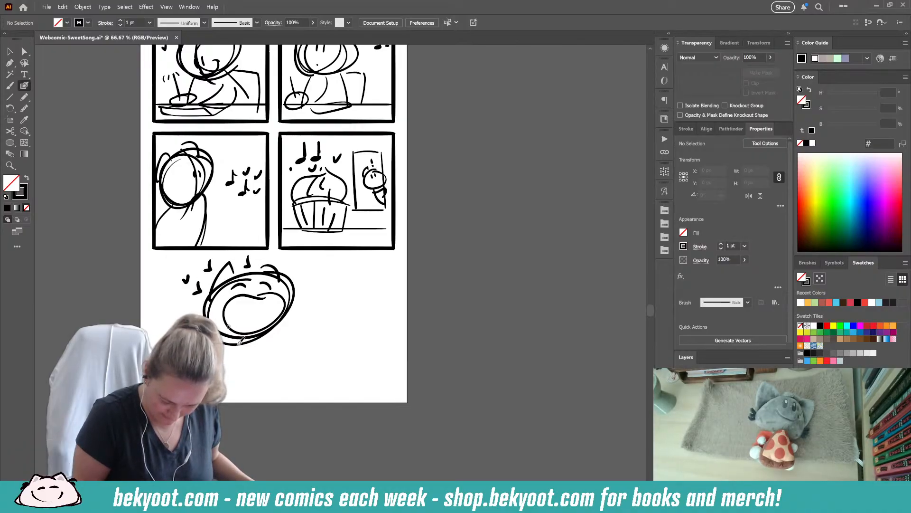
{"action": "mouse_move", "coordinate": [252, 328]}
{"action": "left_mouse_down"}
{"action": "mouse_move", "coordinate": [263, 355]}
{"action": "mouse_move", "coordinate": [297, 328]}
{"action": "mouse_move", "coordinate": [260, 343]}
{"action": "mouse_move", "coordinate": [291, 332]}
{"action": "left_mouse_up"}
{"action": "mouse_move", "coordinate": [280, 315]}
{"action": "left_mouse_down"}
{"action": "mouse_move", "coordinate": [290, 331]}
{"action": "mouse_move", "coordinate": [251, 329]}
{"action": "mouse_move", "coordinate": [256, 334]}
{"action": "left_mouse_up"}
- Letter "Nom!" beside the large head and rough in the character's arms and body beneath it
{"action": "mouse_move", "coordinate": [305, 292]}
{"action": "left_mouse_down"}
{"action": "mouse_move", "coordinate": [307, 270]}
{"action": "mouse_move", "coordinate": [333, 275]}
{"action": "left_mouse_up"}
{"action": "left_click_drag", "start_coordinate": [340, 284], "coordinate": [352, 282]}
{"action": "left_click_drag", "start_coordinate": [364, 263], "coordinate": [362, 282]}
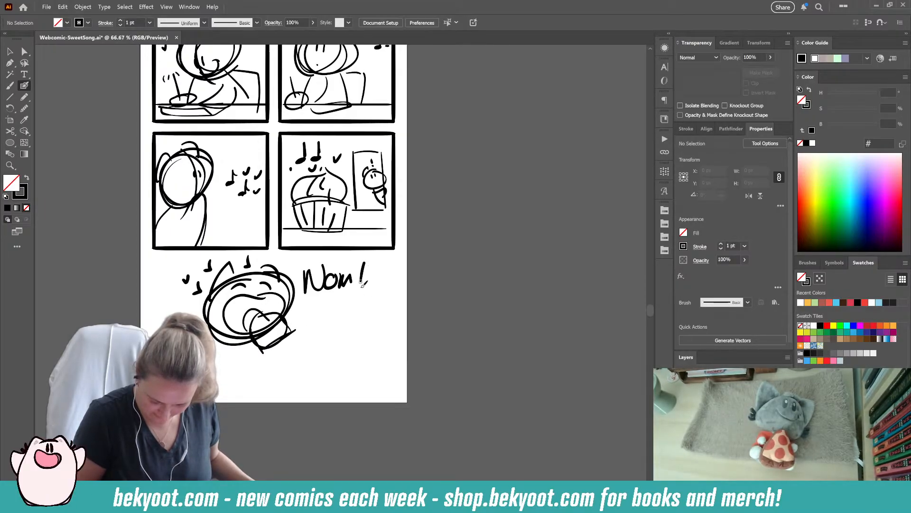
{"action": "left_click", "coordinate": [368, 295]}
{"action": "mouse_move", "coordinate": [231, 359]}
{"action": "left_mouse_down"}
{"action": "mouse_move", "coordinate": [271, 334]}
{"action": "mouse_move", "coordinate": [276, 365]}
{"action": "mouse_move", "coordinate": [289, 354]}
{"action": "mouse_move", "coordinate": [283, 397]}
{"action": "left_mouse_up"}
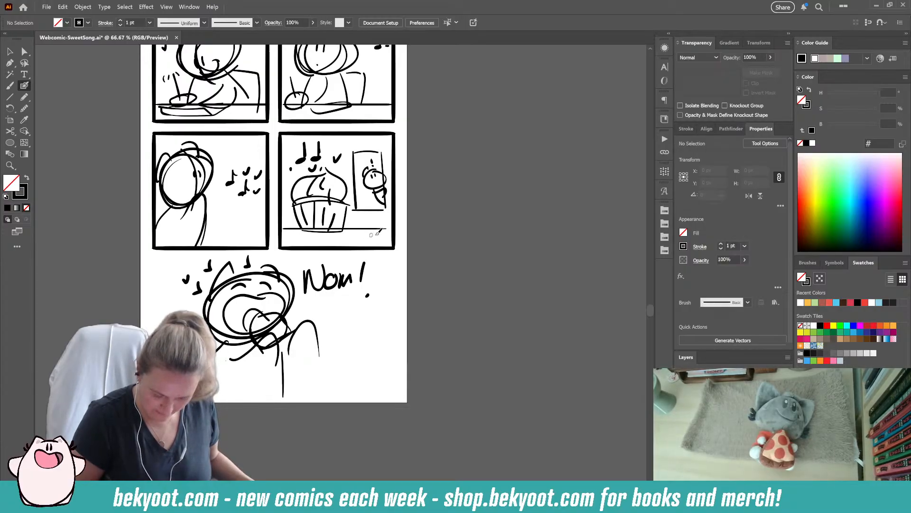
- Group the closing character sketch and its "Nom!" lettering below the panels
{"action": "key", "text": "v"}
{"action": "mouse_move", "coordinate": [165, 260]}
{"action": "left_mouse_down"}
{"action": "mouse_move", "coordinate": [397, 418]}
{"action": "mouse_move", "coordinate": [388, 403]}
{"action": "left_mouse_up"}
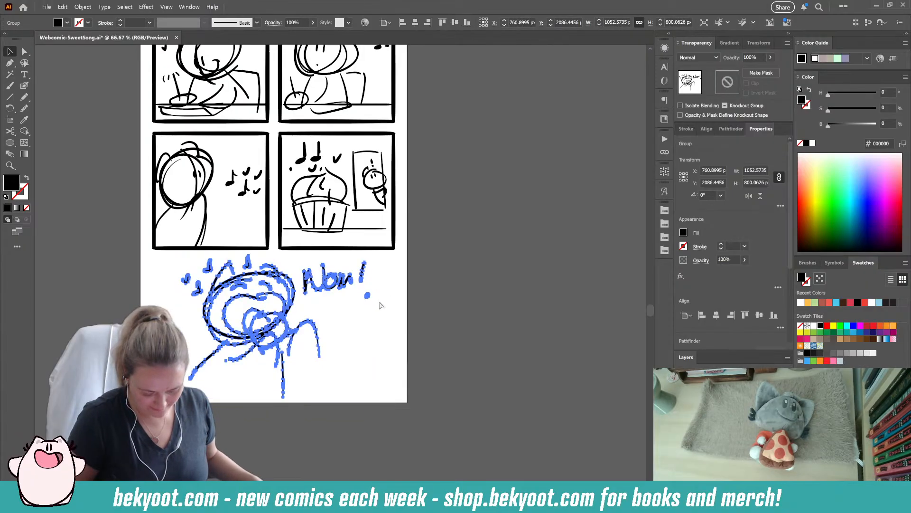
{"action": "left_click", "coordinate": [412, 301]}
- Try to group the top two panels together with their sketches
{"action": "scroll", "coordinate": [351, 380], "scroll_direction": "up", "scroll_amount": 3}
{"action": "left_click_drag", "start_coordinate": [149, 107], "coordinate": [408, 236]}
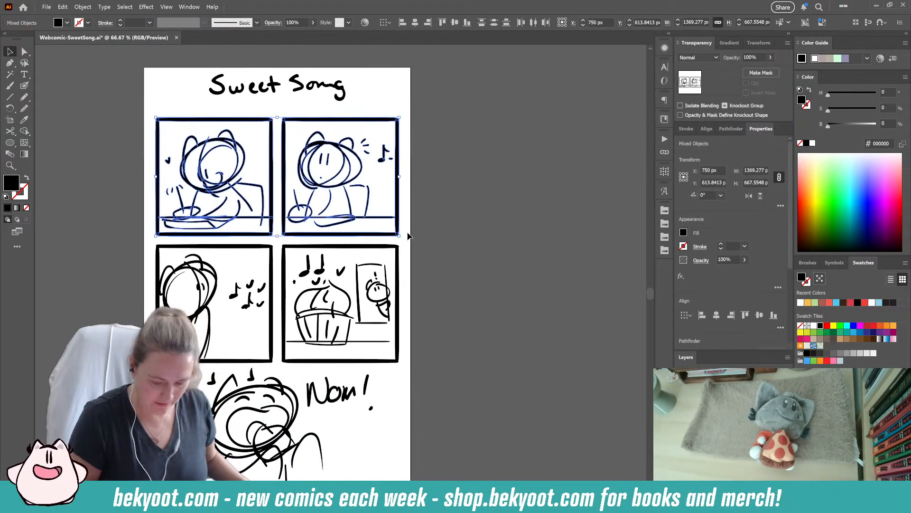
{"action": "key", "text": "ctrl+g"}
{"action": "left_click", "coordinate": [408, 235]}
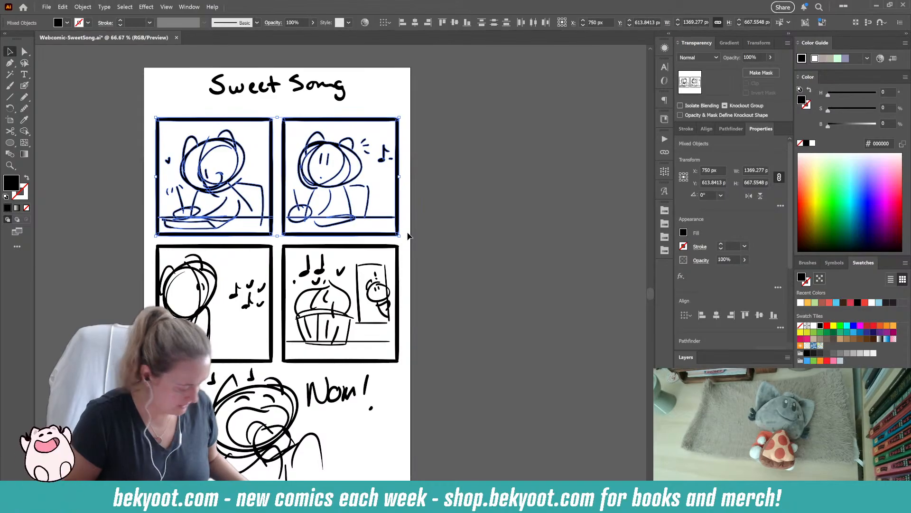
{"action": "left_click_drag", "start_coordinate": [418, 239], "coordinate": [423, 238]}
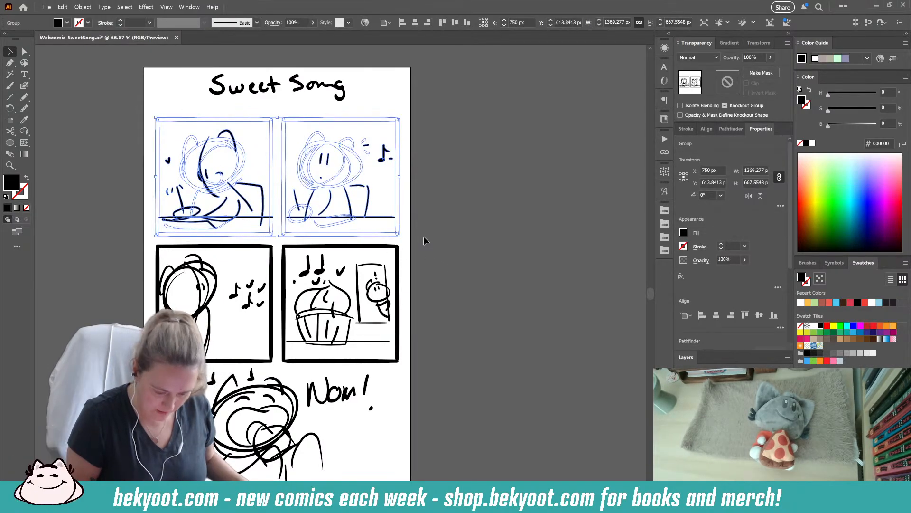
{"action": "left_click", "coordinate": [423, 240]}
- Separate the paired top frames and group the first panel's frame with its sketch
{"action": "left_click_drag", "start_coordinate": [145, 112], "coordinate": [278, 240]}
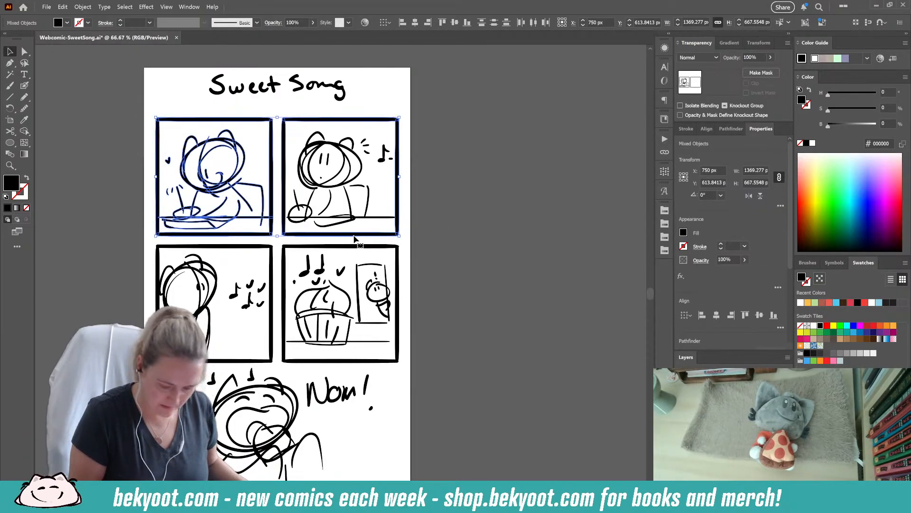
{"action": "key", "text": "ctrl+g"}
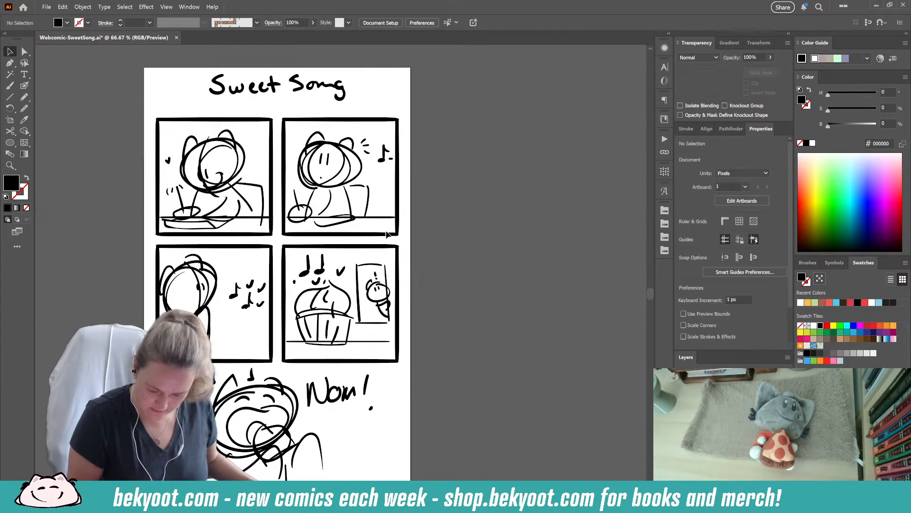
{"action": "left_click", "coordinate": [486, 245]}
{"action": "left_click_drag", "start_coordinate": [142, 111], "coordinate": [274, 240]}
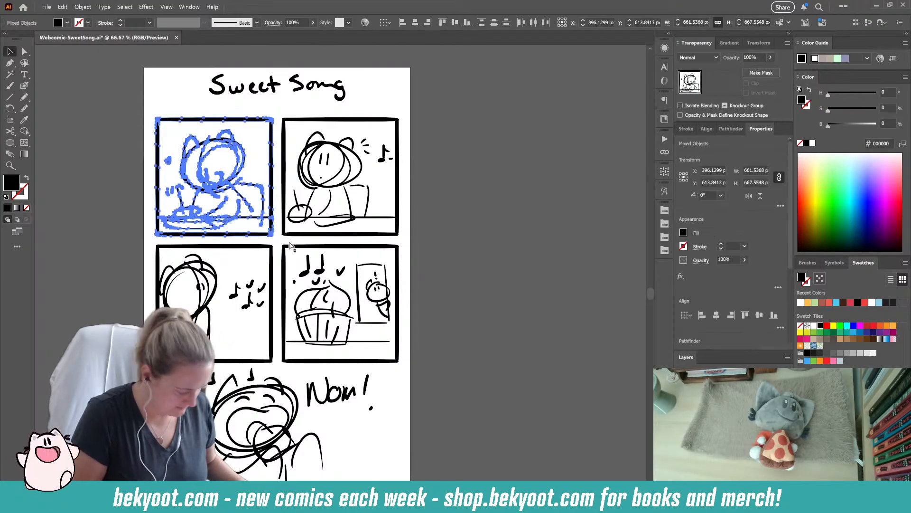
{"action": "key", "text": "ctrl+7"}
{"action": "key", "text": "ctrl+z"}
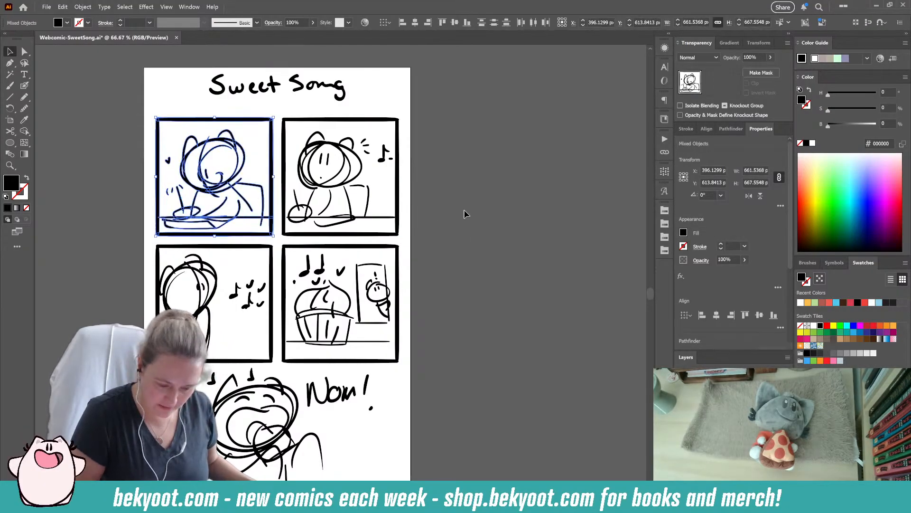
- Group all four panel frames together with their sketches
{"action": "left_click", "coordinate": [460, 213]}
{"action": "left_click_drag", "start_coordinate": [200, 285], "coordinate": [421, 357]}
{"action": "left_click", "coordinate": [427, 341]}
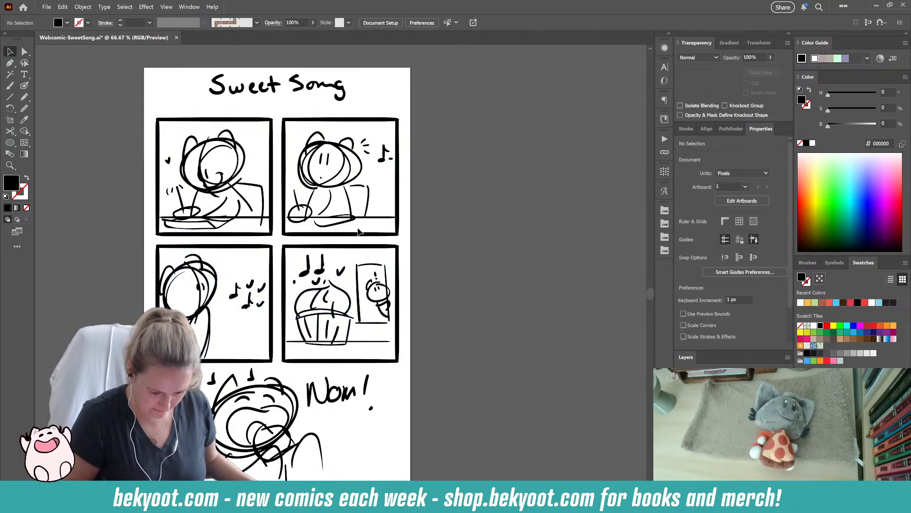
{"action": "left_click_drag", "start_coordinate": [130, 101], "coordinate": [439, 258]}
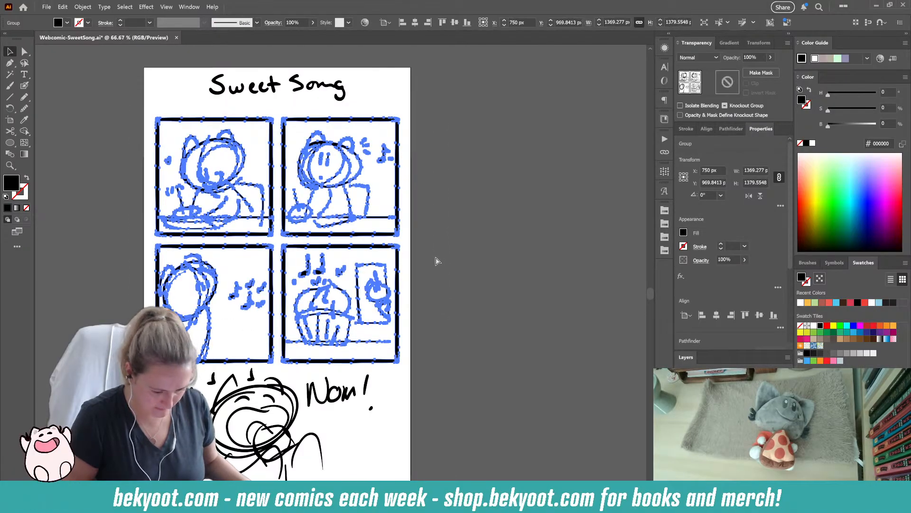
{"action": "left_click", "coordinate": [446, 251]}
- Group the handwritten title, the four panels and the closing sketch into one object
{"action": "left_click", "coordinate": [296, 378]}
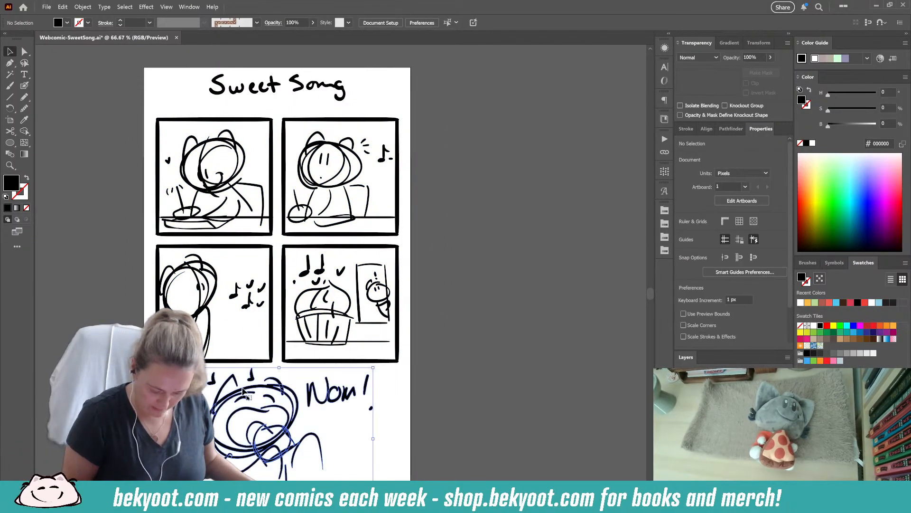
{"action": "left_click", "coordinate": [446, 341]}
{"action": "left_click", "coordinate": [333, 89]}
{"action": "left_click", "coordinate": [445, 148]}
{"action": "left_click_drag", "start_coordinate": [457, 236], "coordinate": [437, 244]}
{"action": "mouse_move", "coordinate": [114, 83]}
{"action": "left_mouse_down"}
{"action": "mouse_move", "coordinate": [324, 289]}
{"action": "mouse_move", "coordinate": [405, 447]}
{"action": "left_mouse_up"}
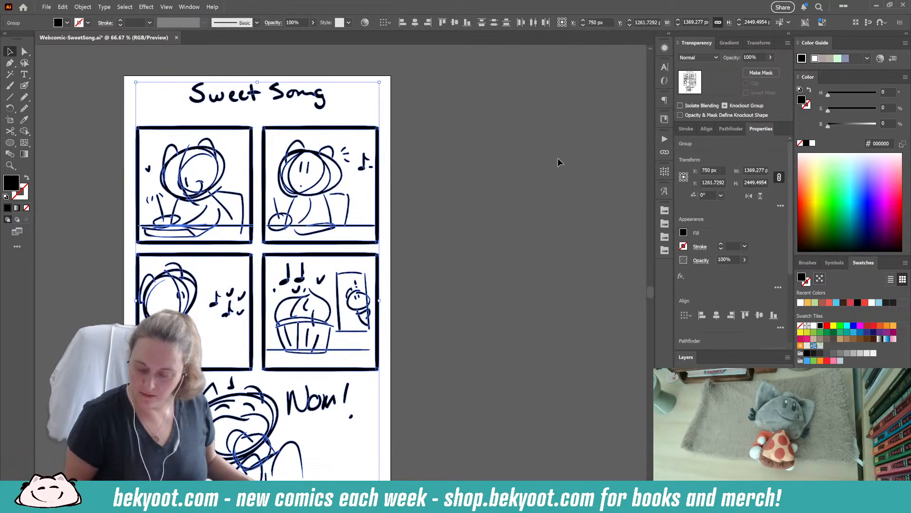
- Set the opacity of the whole sketch group to 30% so it serves as a faint guide
{"action": "left_click", "coordinate": [756, 56]}
{"action": "type", "text": "30"}
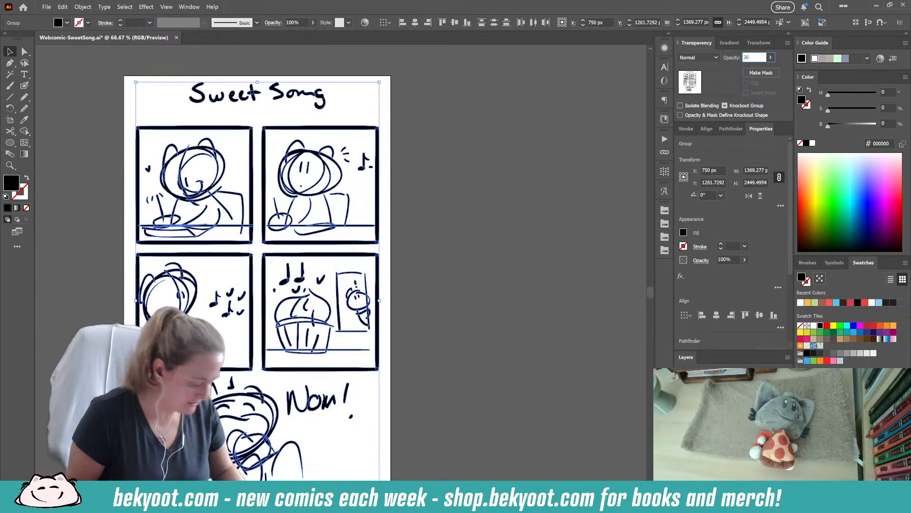
{"action": "key", "text": "Return"}
{"action": "left_click", "coordinate": [440, 233]}
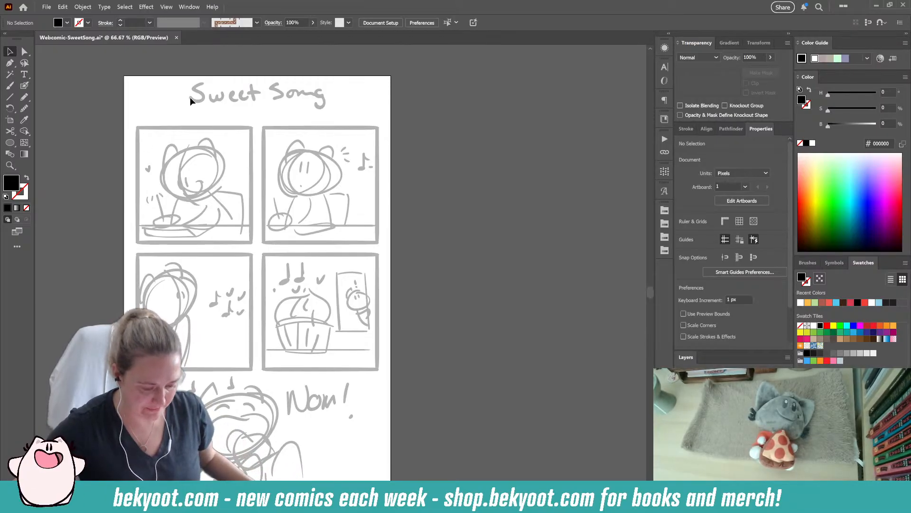
- Add the title text "Sweet Song" over the handwritten title sketch
{"action": "left_click", "coordinate": [161, 93]}
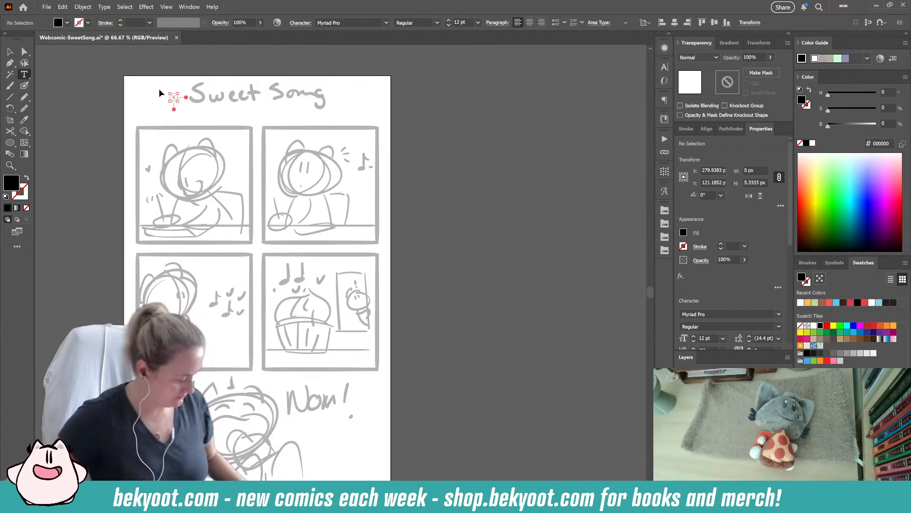
{"action": "key", "text": "Escape"}
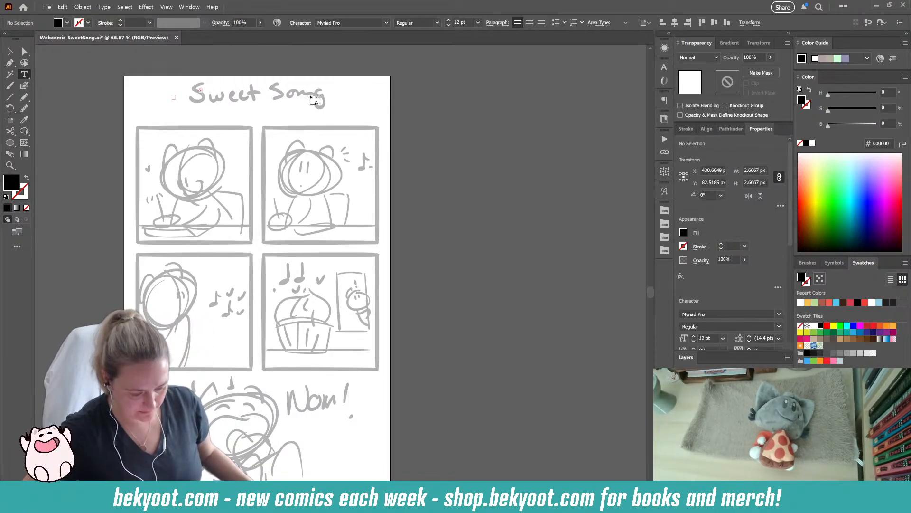
{"action": "left_click", "coordinate": [200, 90]}
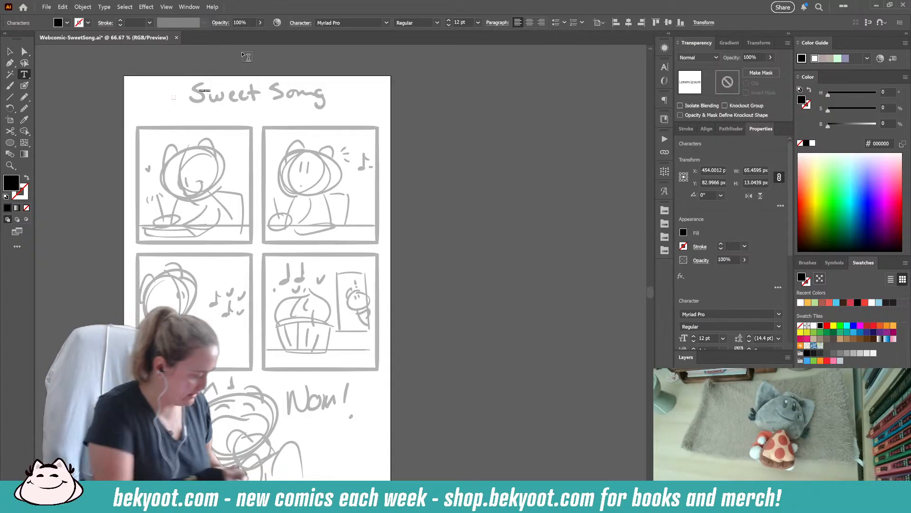
{"action": "type", "text": "Sweet Son"}
{"action": "key", "text": "ctrl+a"}
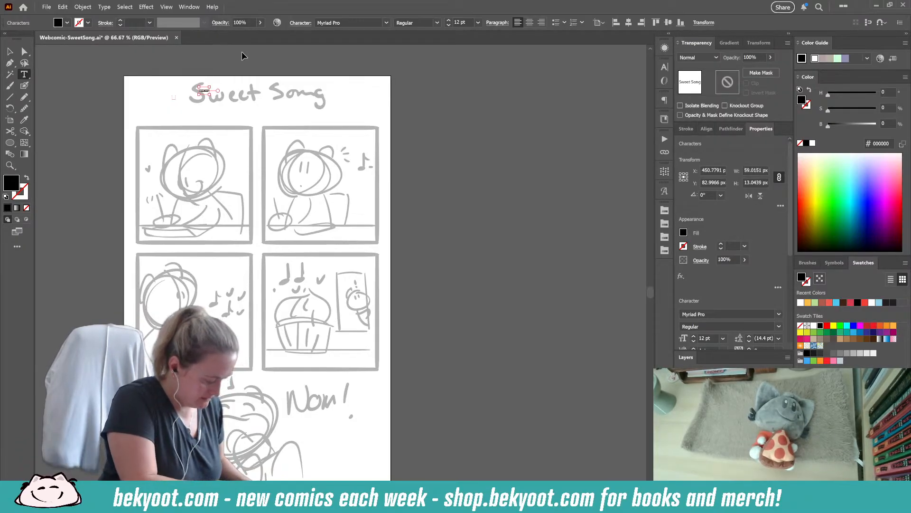
- Enlarge the title text to 60 pt, then scale and place it over the handwritten title at about 180 pt
{"action": "key", "text": "ctrl+shift+period"}
{"action": "key", "text": "ctrl+shift+period"}
{"action": "key", "text": "ctrl+shift+period"}
{"action": "key", "text": "ctrl+shift+period"}
{"action": "key", "text": "ctrl+shift+period"}
{"action": "key", "text": "ctrl+shift+period"}
{"action": "key", "text": "ctrl+shift+period"}
{"action": "key", "text": "ctrl+shift+period"}
{"action": "key", "text": "ctrl+shift+period"}
{"action": "key", "text": "ctrl+shift+period"}
{"action": "key", "text": "ctrl+shift+period"}
{"action": "key", "text": "ctrl+shift+period"}
{"action": "key", "text": "ctrl+shift+period"}
{"action": "key", "text": "ctrl+shift+period"}
{"action": "key", "text": "ctrl+shift+period"}
{"action": "key", "text": "ctrl+shift+period"}
{"action": "key", "text": "ctrl+shift+period"}
{"action": "key", "text": "ctrl+shift+period"}
{"action": "key", "text": "ctrl+shift+period"}
{"action": "key", "text": "ctrl+shift+period"}
{"action": "key", "text": "ctrl+shift+period"}
{"action": "key", "text": "ctrl+shift+period"}
{"action": "key", "text": "ctrl+shift+period"}
{"action": "key", "text": "ctrl+shift+period"}
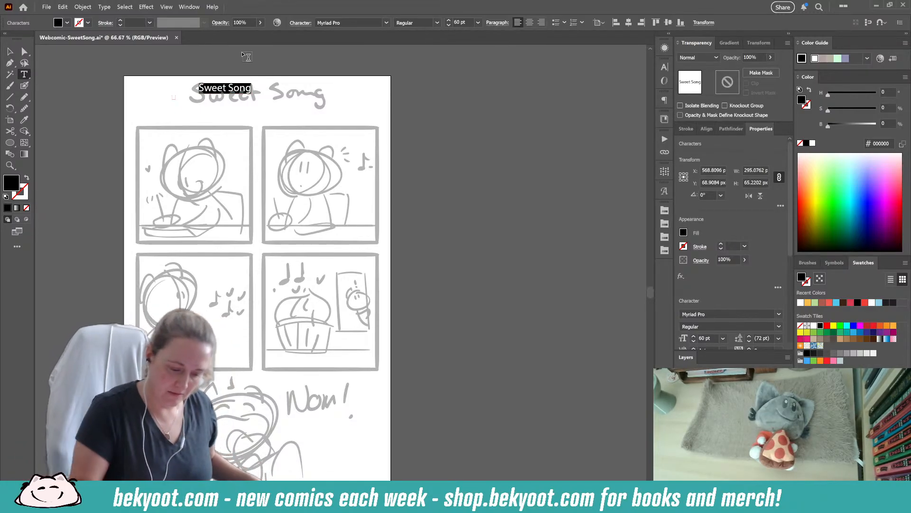
{"action": "key", "text": "Escape"}
{"action": "left_click_drag", "start_coordinate": [257, 96], "coordinate": [329, 115]}
- Change the title's font to KG Second Chances Solid and scale it to about 182 pt
{"action": "left_click", "coordinate": [386, 22]}
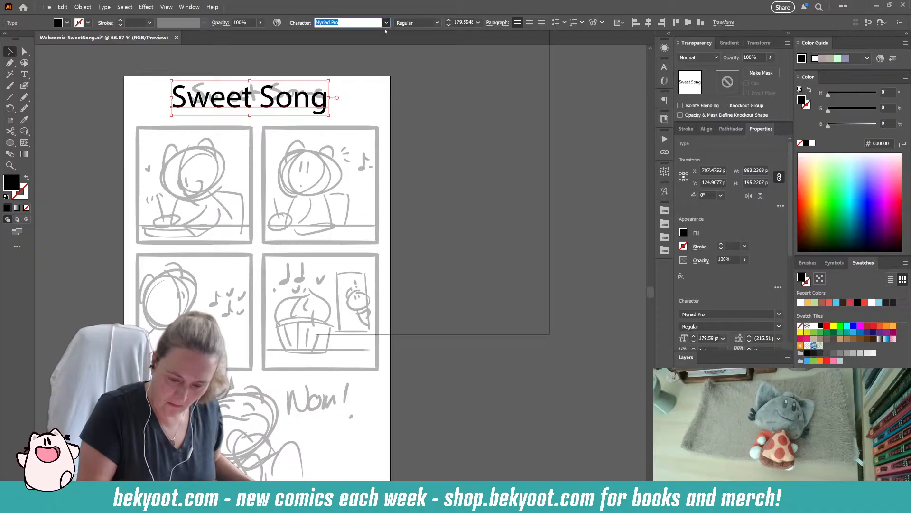
{"action": "left_click", "coordinate": [463, 101]}
{"action": "mouse_move", "coordinate": [338, 102]}
{"action": "left_mouse_down"}
{"action": "mouse_move", "coordinate": [331, 104]}
{"action": "mouse_move", "coordinate": [365, 118]}
{"action": "mouse_move", "coordinate": [349, 111]}
{"action": "left_mouse_up"}
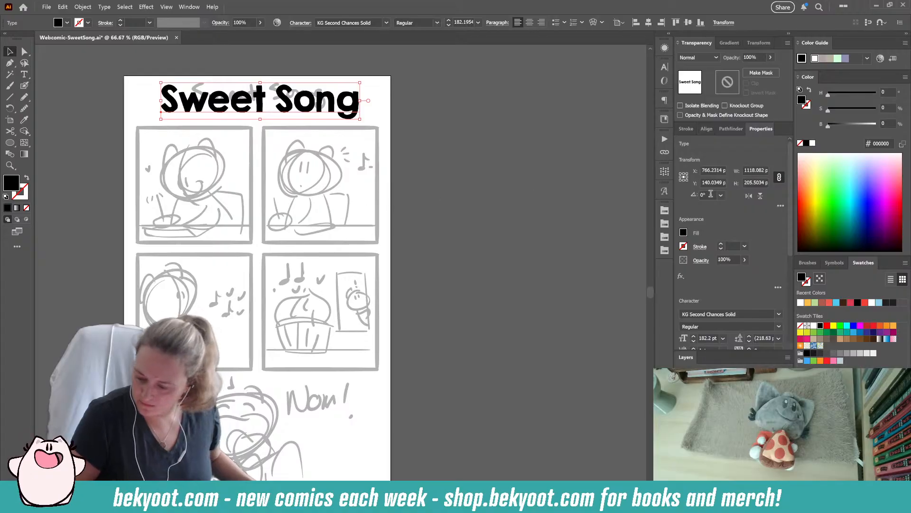
- Center the title horizontally on the artboard and save the document
{"action": "left_click", "coordinate": [530, 23]}
{"action": "key", "text": "ctrl+z"}
{"action": "left_click", "coordinate": [648, 23]}
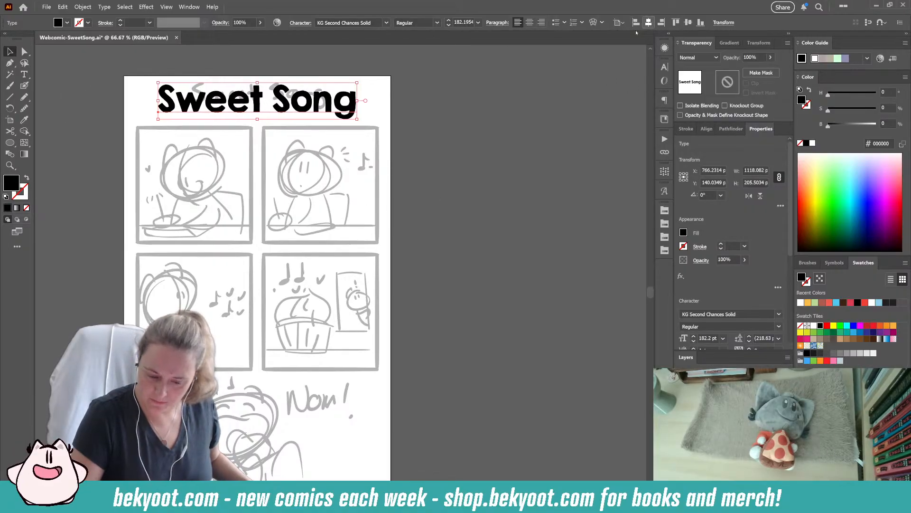
{"action": "left_click", "coordinate": [54, 130]}
{"action": "key", "text": "ctrl+s"}
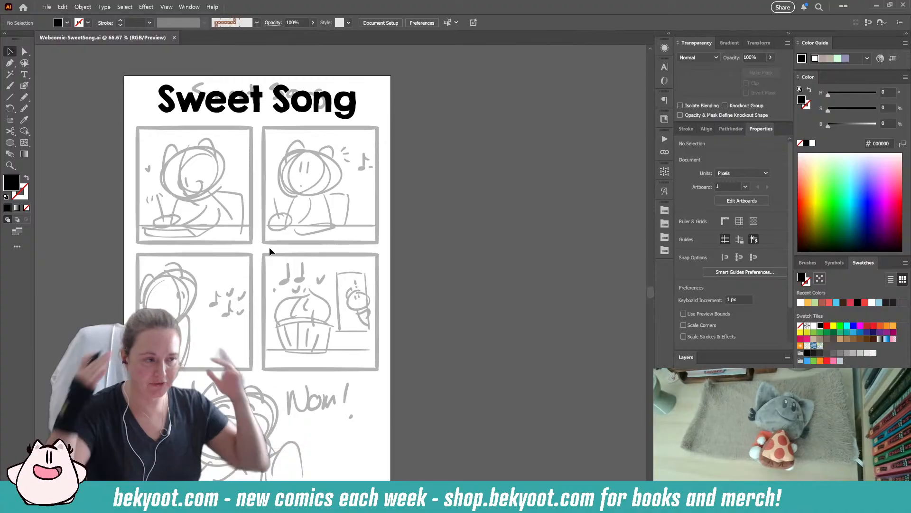
- Choose the Blob Brush with a 21 pt pressure-controlled size for inking the panel borders
{"action": "left_click", "coordinate": [26, 88]}
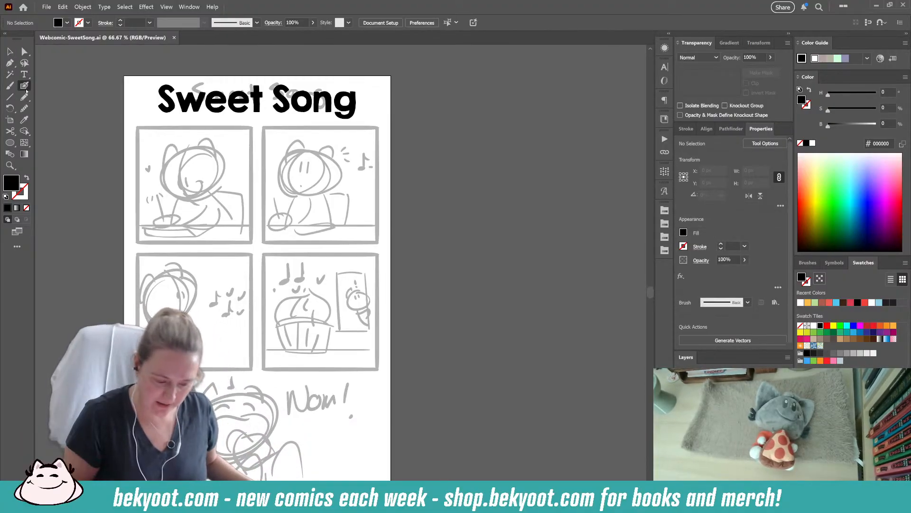
{"action": "key", "text": "Return"}
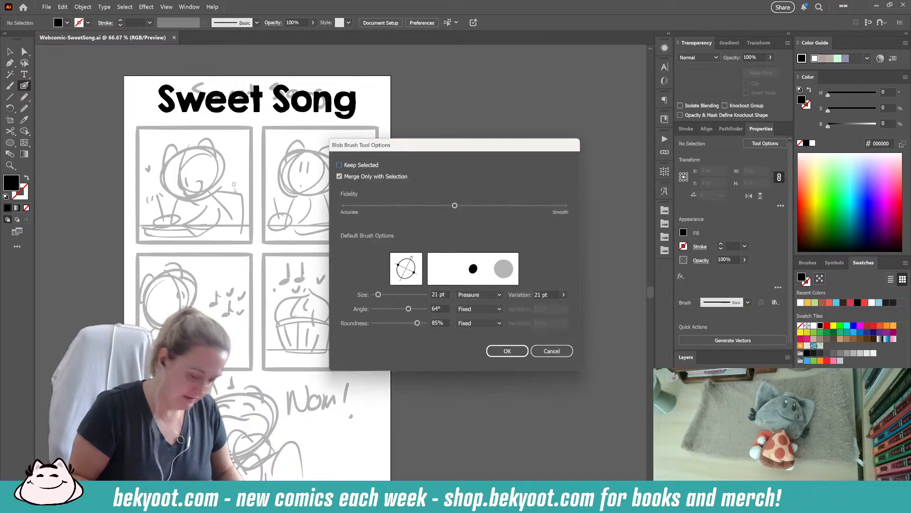
{"action": "key", "text": "Return"}
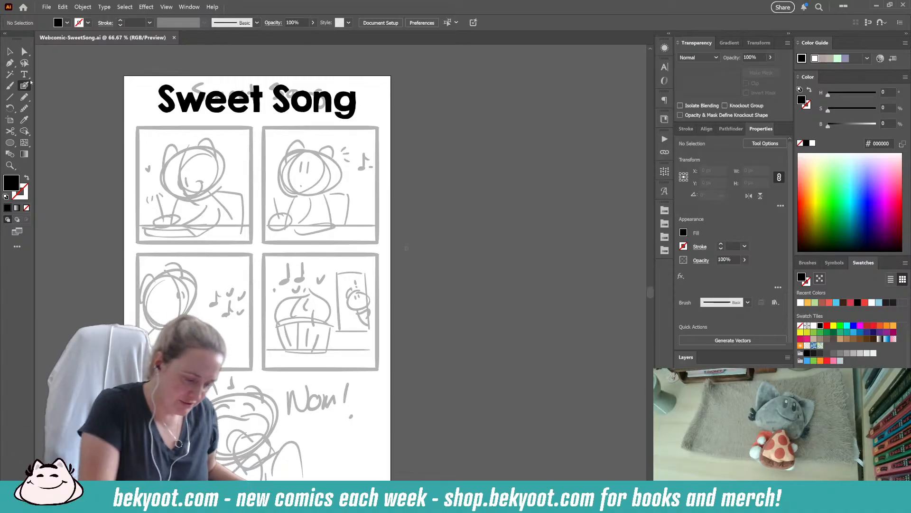
- Ink straight black strokes along the left and top edges of the first panel, redoing any poor strokes
{"action": "left_click", "coordinate": [142, 137]}
{"action": "key", "text": "ctrl+z"}
{"action": "left_click", "coordinate": [138, 135]}
{"action": "key", "text": "ctrl+z"}
{"action": "left_click_drag", "start_coordinate": [138, 135], "coordinate": [139, 175]}
{"action": "left_click_drag", "start_coordinate": [138, 135], "coordinate": [139, 239]}
{"action": "key", "text": "shift+x"}
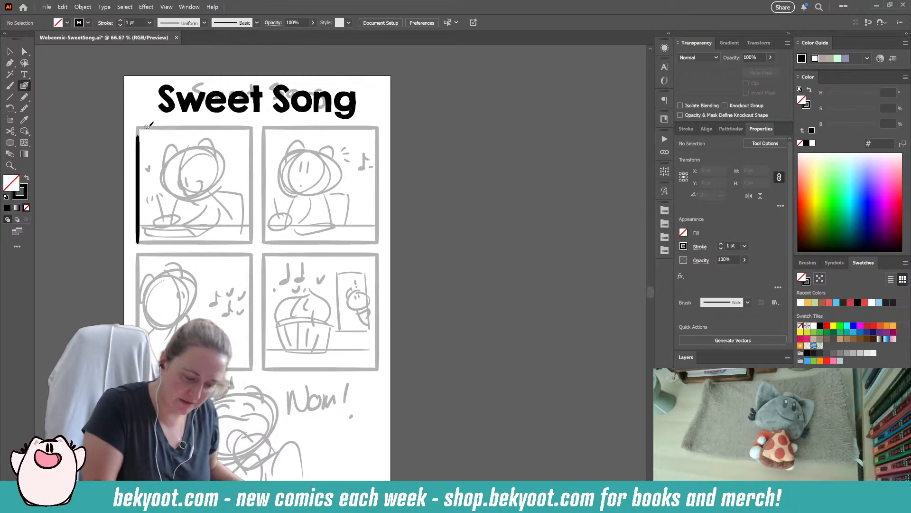
{"action": "left_click_drag", "start_coordinate": [146, 127], "coordinate": [259, 127]}
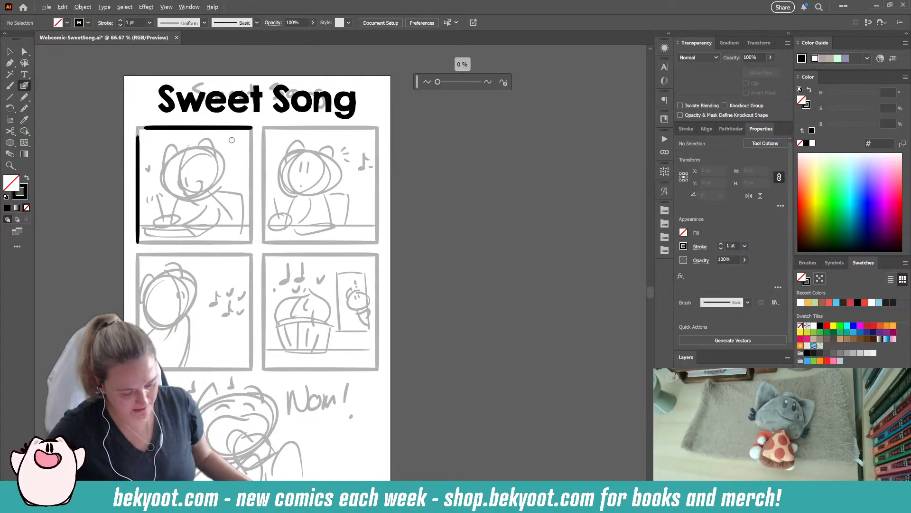
- Ink a rounded upper-left corner joining the first panel's two edges and enlarge it slightly to about 246 × 102 px
{"action": "key", "text": "ctrl+="}
{"action": "left_click_drag", "start_coordinate": [182, 245], "coordinate": [302, 261]}
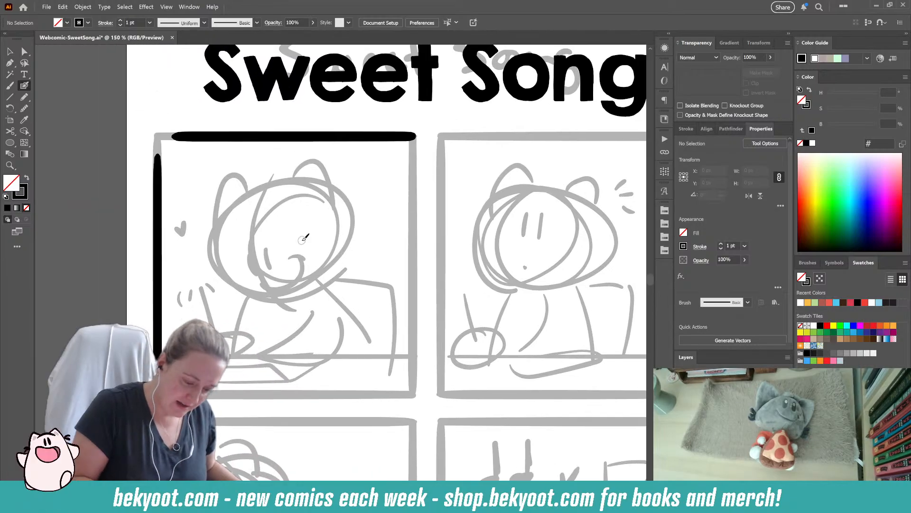
{"action": "mouse_move", "coordinate": [159, 169]}
{"action": "left_mouse_down"}
{"action": "mouse_move", "coordinate": [160, 149]}
{"action": "mouse_move", "coordinate": [175, 135]}
{"action": "mouse_move", "coordinate": [244, 135]}
{"action": "left_mouse_up"}
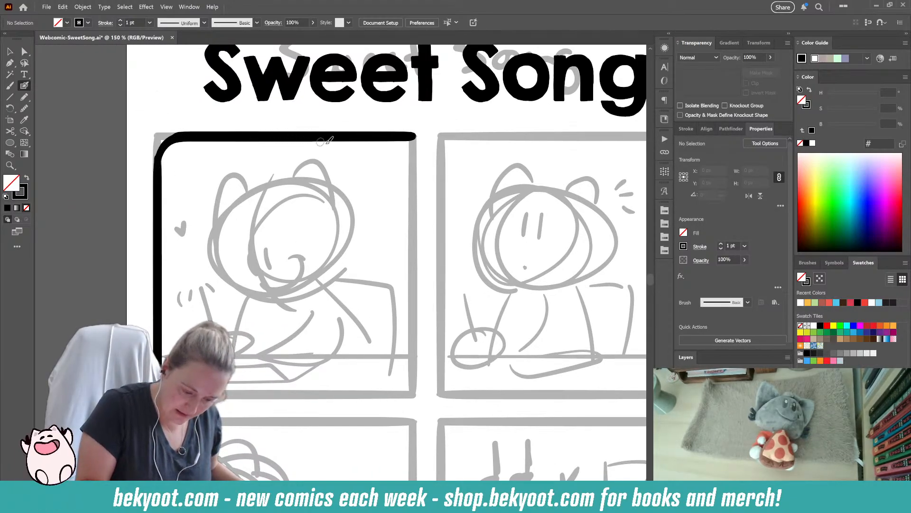
{"action": "left_click", "coordinate": [171, 156], "text": "ctrl"}
{"action": "left_click_drag", "start_coordinate": [155, 132], "coordinate": [152, 130]}
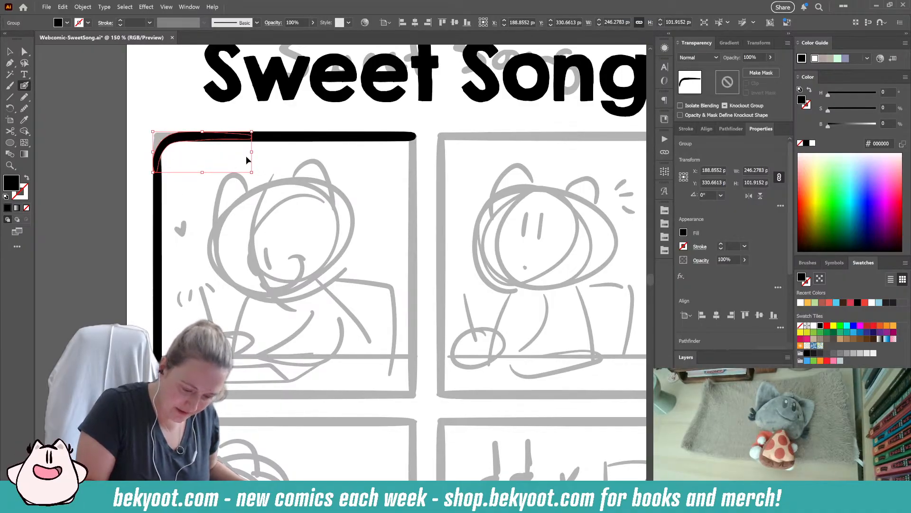
{"action": "left_click", "coordinate": [266, 126]}
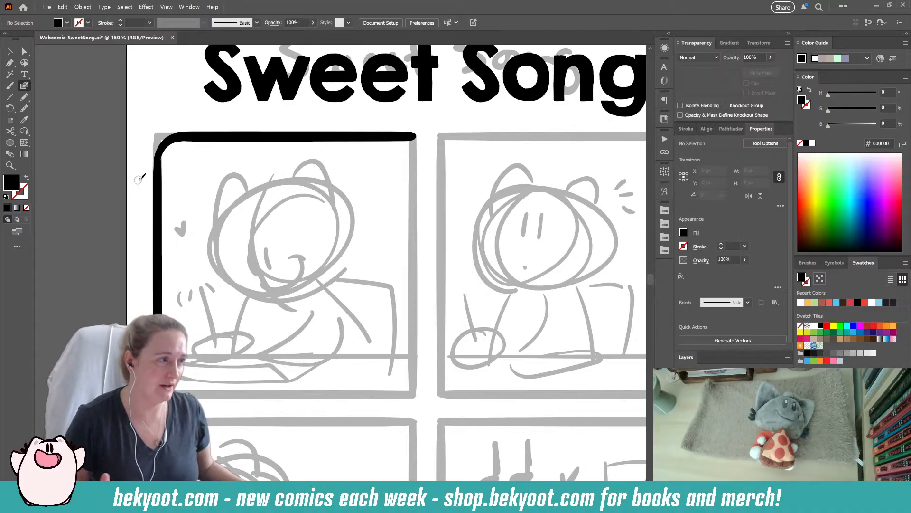
- Refine the end of the rounded corner stroke and smooth its path by about 1%
{"action": "key", "text": "a"}
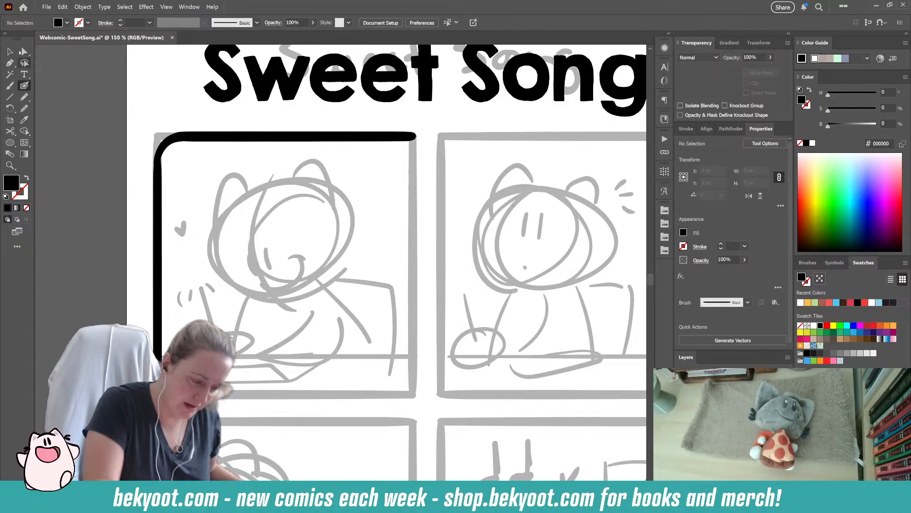
{"action": "left_click", "coordinate": [174, 143]}
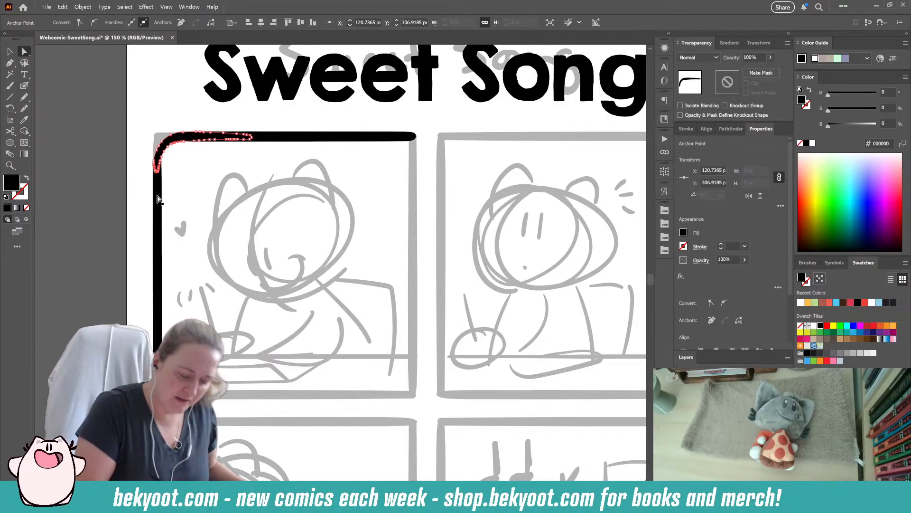
{"action": "left_click", "coordinate": [24, 109]}
{"action": "mouse_move", "coordinate": [160, 170]}
{"action": "left_mouse_down"}
{"action": "mouse_move", "coordinate": [172, 144]}
{"action": "mouse_move", "coordinate": [186, 141]}
{"action": "mouse_move", "coordinate": [161, 167]}
{"action": "left_mouse_up"}
{"action": "left_click", "coordinate": [25, 51]}
{"action": "left_click", "coordinate": [168, 241]}
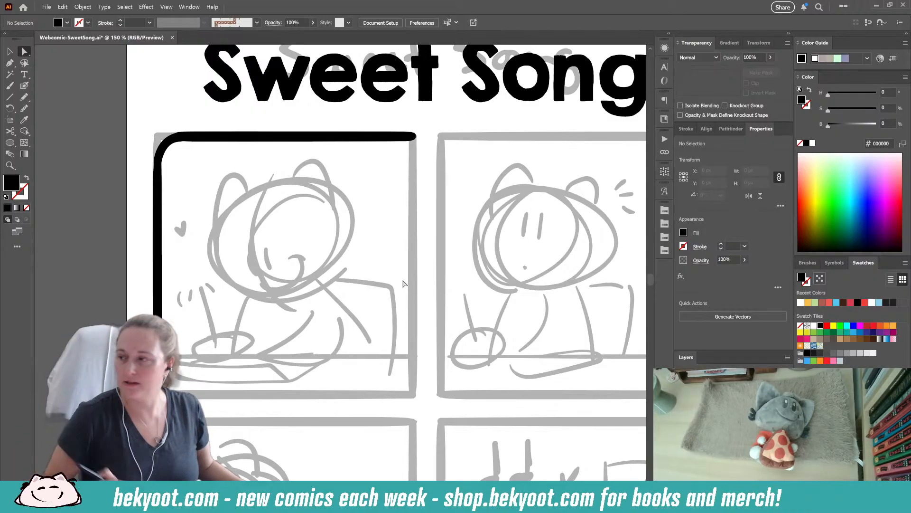
{"action": "left_click", "coordinate": [165, 144]}
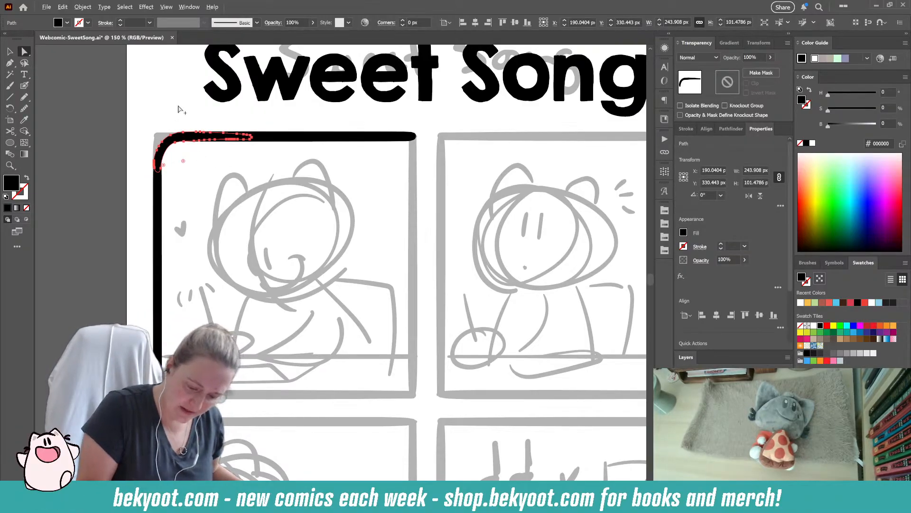
{"action": "left_click", "coordinate": [25, 85]}
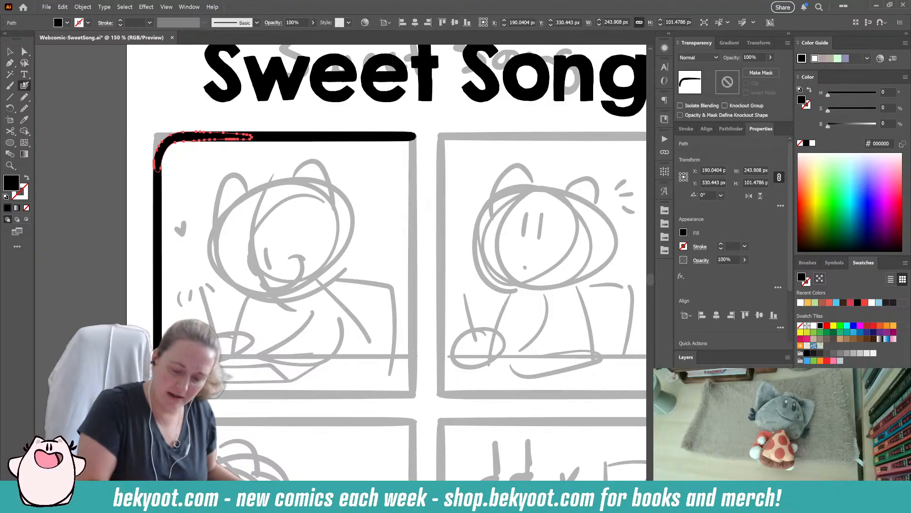
{"action": "left_click_drag", "start_coordinate": [437, 82], "coordinate": [441, 83]}
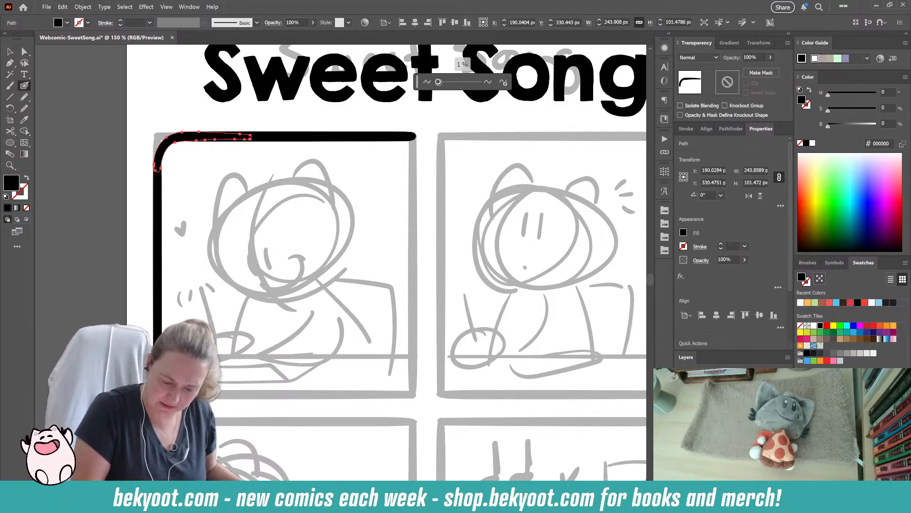
{"action": "left_click", "coordinate": [130, 206], "text": "ctrl"}
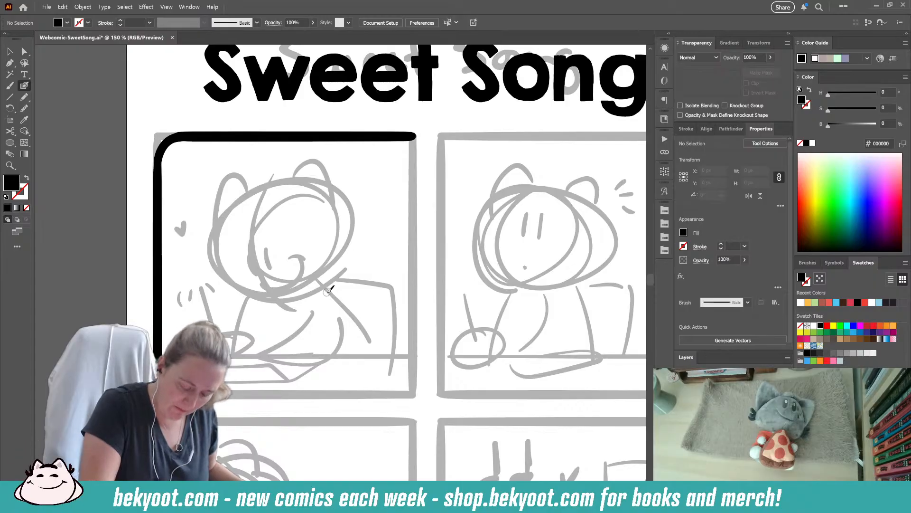
- Match the border thickness by resizing the left stroke to about 20 px wide and the top stroke to about 25 px high
{"action": "key", "text": "v"}
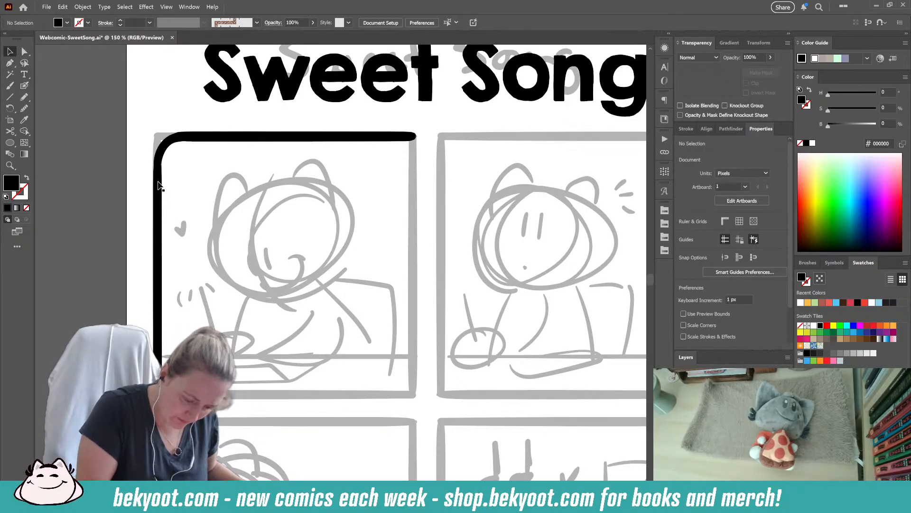
{"action": "left_click", "coordinate": [159, 187]}
{"action": "left_click_drag", "start_coordinate": [160, 275], "coordinate": [159, 275]}
{"action": "left_click", "coordinate": [264, 142]}
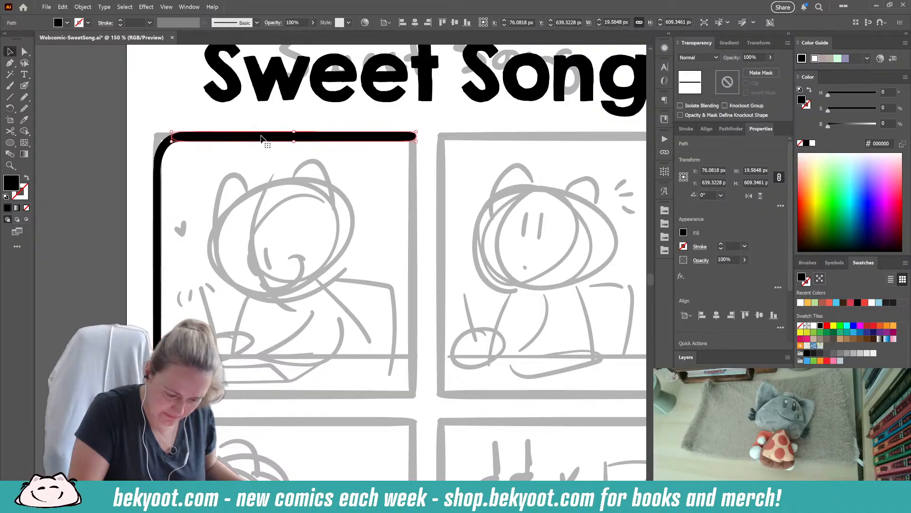
{"action": "left_click", "coordinate": [293, 138]}
{"action": "left_click", "coordinate": [293, 154]}
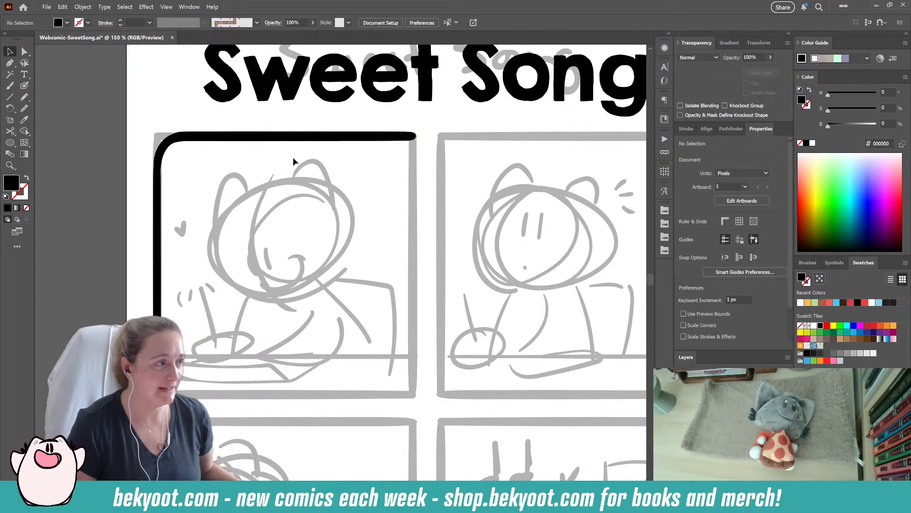
{"action": "left_click", "coordinate": [310, 138]}
{"action": "left_click_drag", "start_coordinate": [294, 141], "coordinate": [294, 143]}
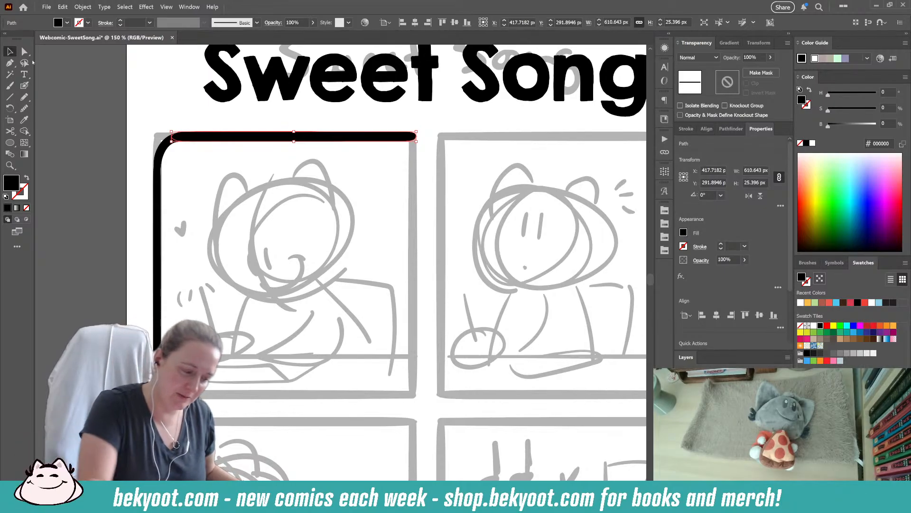
- Duplicate the grouped left and top border strokes and rotate the copy 180° to form the first panel's right and bottom edges
{"action": "left_click", "coordinate": [174, 194]}
{"action": "left_click", "coordinate": [157, 142]}
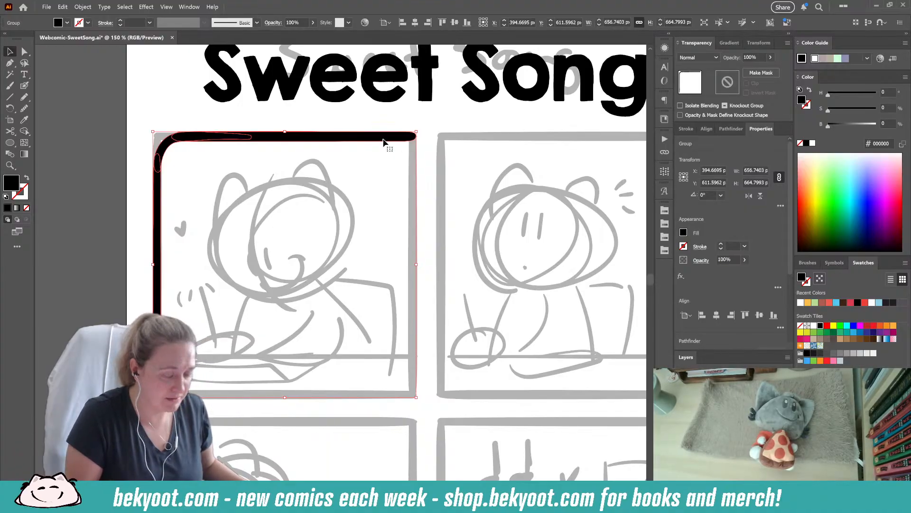
{"action": "left_click", "coordinate": [384, 120]}
{"action": "left_click", "coordinate": [364, 139]}
{"action": "left_click_drag", "start_coordinate": [364, 138], "coordinate": [389, 180]}
{"action": "left_click_drag", "start_coordinate": [443, 168], "coordinate": [176, 442]}
{"action": "left_click_drag", "start_coordinate": [432, 176], "coordinate": [416, 146]}
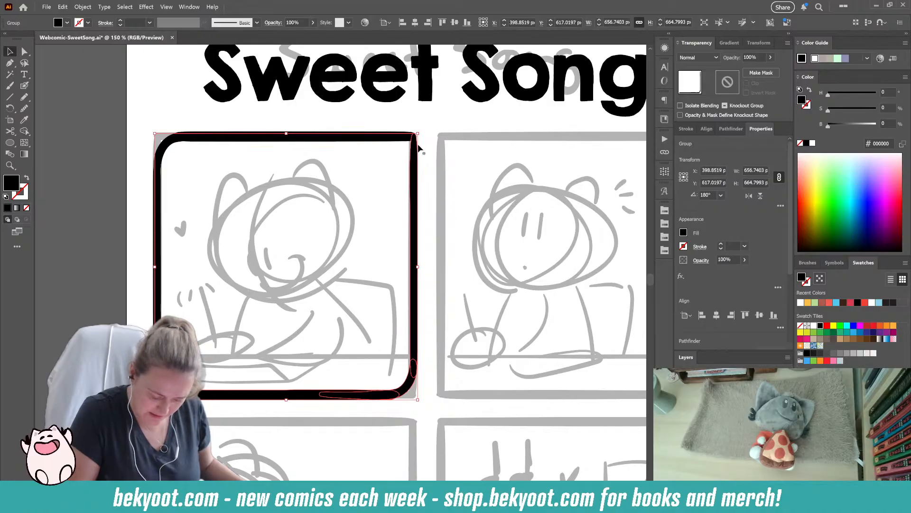
{"action": "left_click_drag", "start_coordinate": [155, 134], "coordinate": [152, 131]}
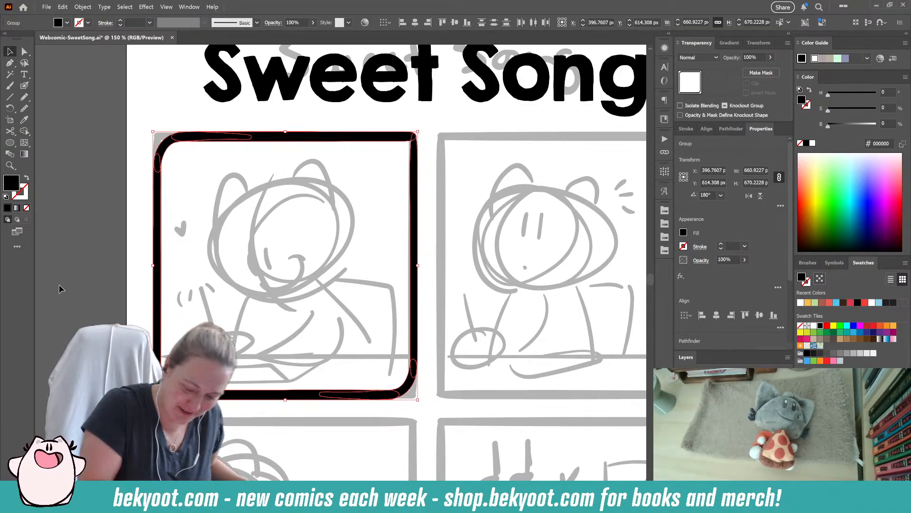
{"action": "left_click", "coordinate": [423, 164]}
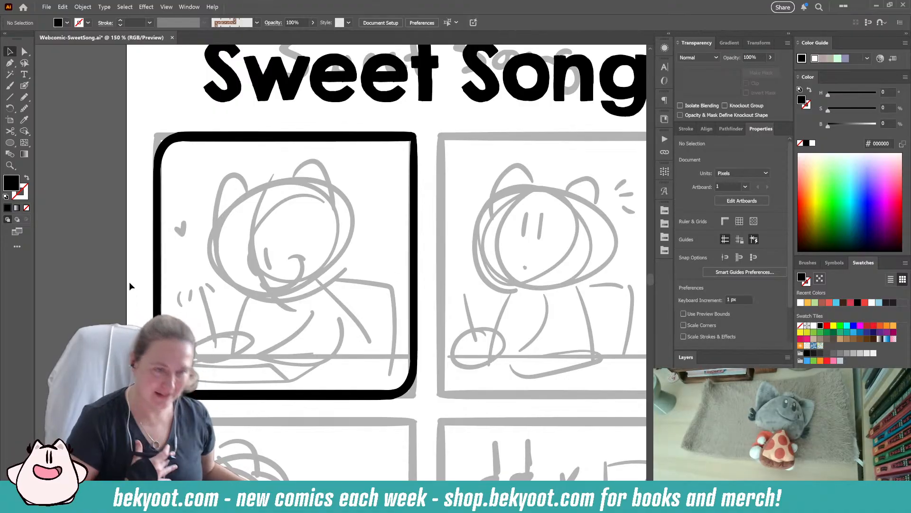
- Select both halves of the first panel's inked frame and group them
{"action": "left_click_drag", "start_coordinate": [361, 381], "coordinate": [324, 350]}
{"action": "left_click", "coordinate": [324, 355]}
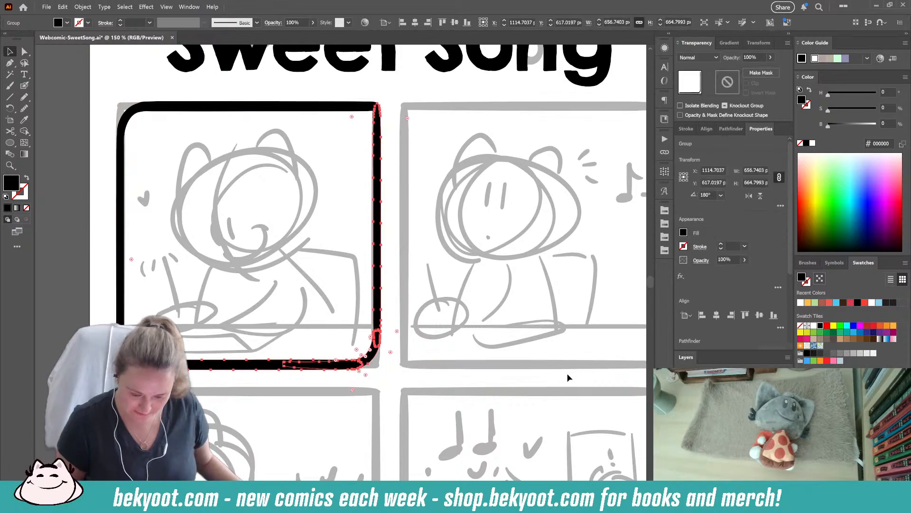
{"action": "left_click", "coordinate": [128, 116]}
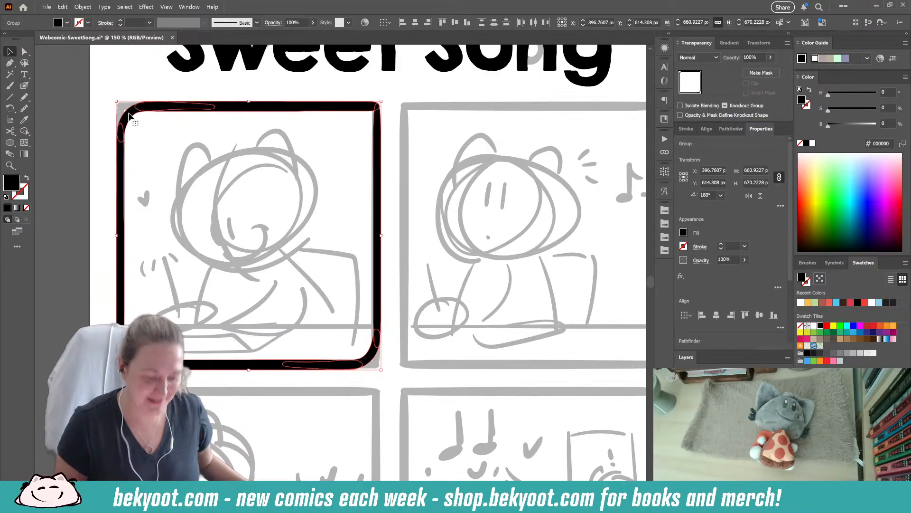
{"action": "left_click", "coordinate": [387, 300]}
{"action": "left_click", "coordinate": [379, 315]}
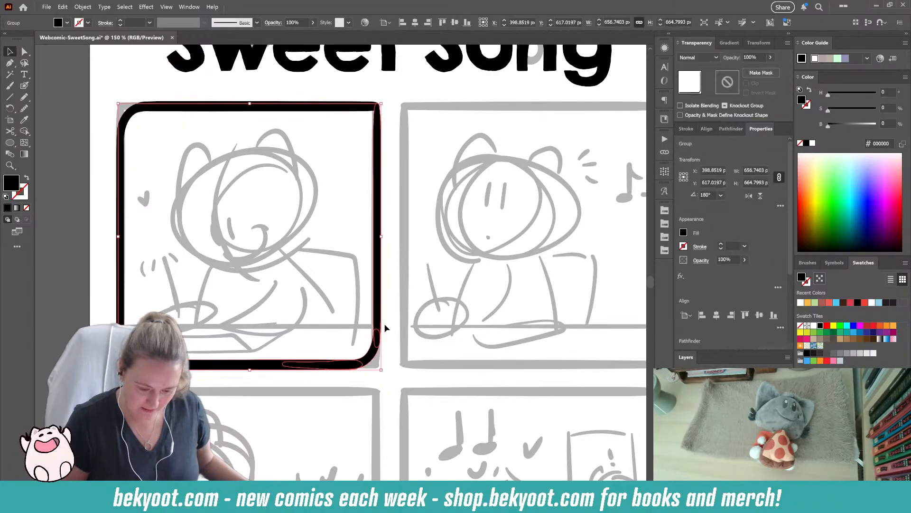
{"action": "left_click", "coordinate": [353, 109], "text": "shift"}
{"action": "key", "text": "ctrl+g"}
- Duplicate the frame onto the second panel and center the grouped pair of frames horizontally on the artboard
{"action": "left_click_drag", "start_coordinate": [289, 364], "coordinate": [551, 365]}
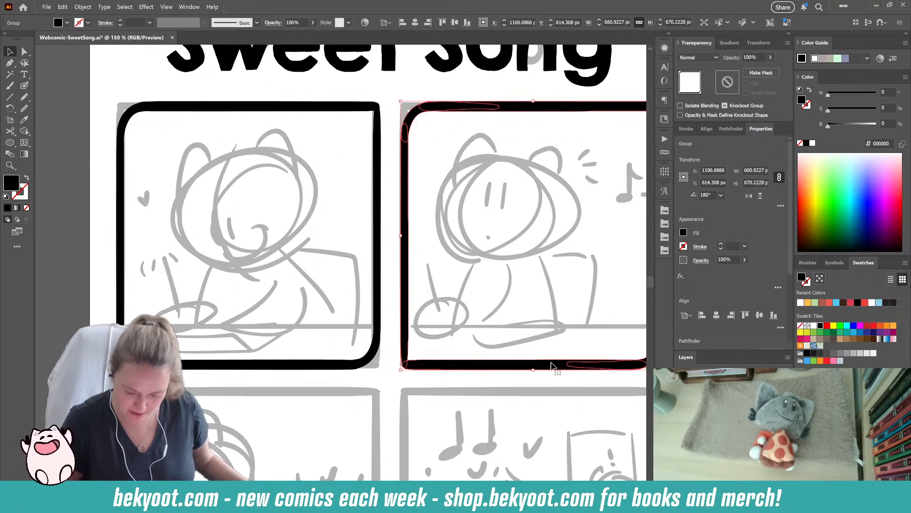
{"action": "key", "text": "ctrl+g"}
{"action": "left_click", "coordinate": [494, 283]}
{"action": "left_click", "coordinate": [406, 295]}
{"action": "left_click", "coordinate": [378, 305], "text": "shift"}
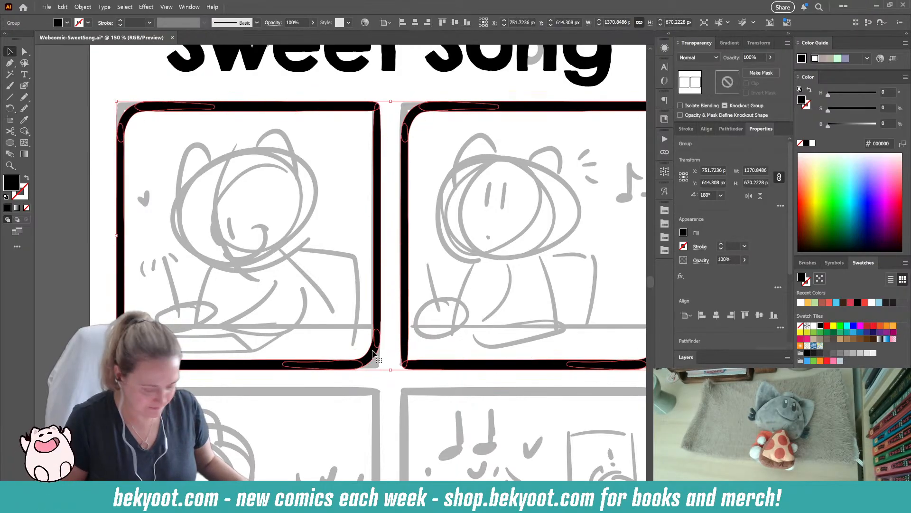
{"action": "left_click", "coordinate": [716, 315]}
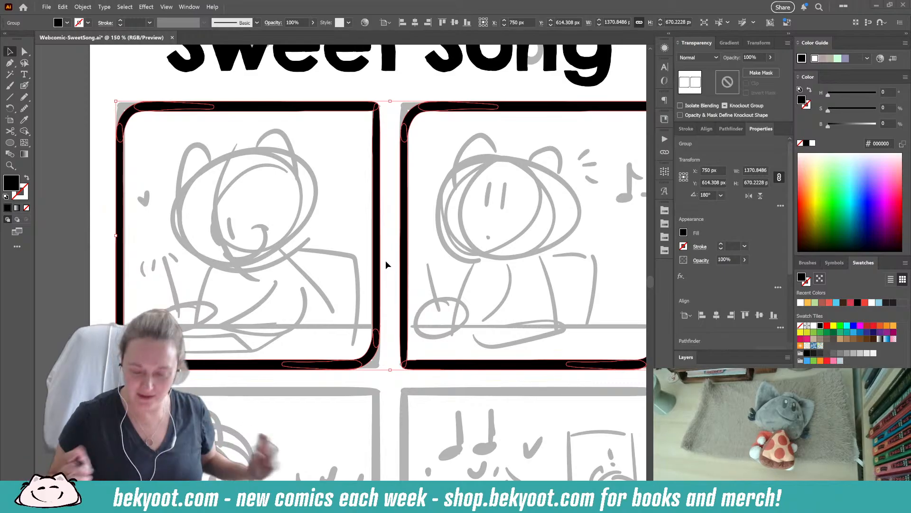
- Duplicate the upper pair of frames onto the third and fourth panels and center the copy horizontally on the artboard
{"action": "scroll", "coordinate": [508, 216], "scroll_direction": "down", "scroll_amount": 2}
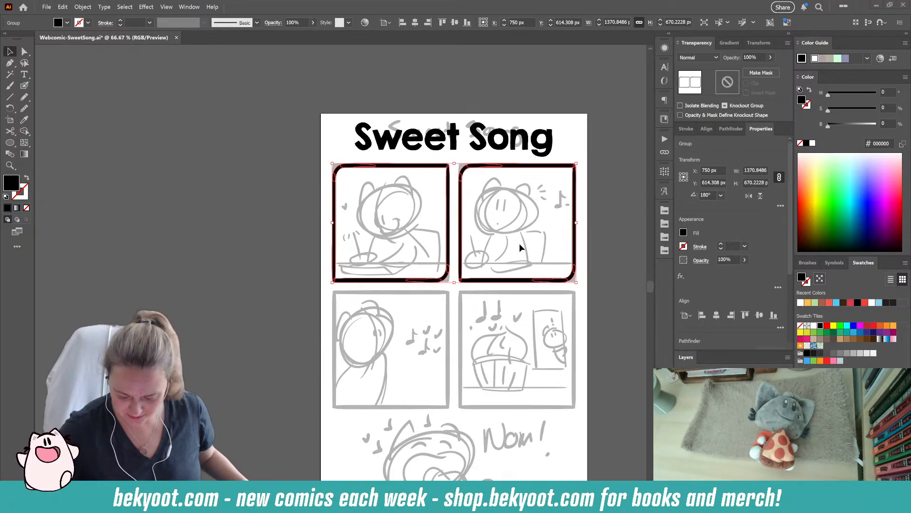
{"action": "left_click_drag", "start_coordinate": [520, 244], "coordinate": [385, 169]}
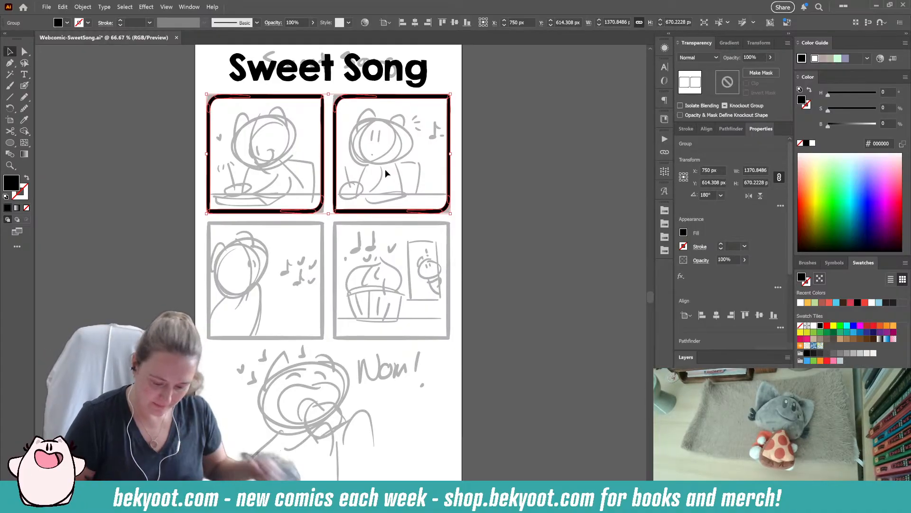
{"action": "left_click_drag", "start_coordinate": [380, 212], "coordinate": [397, 338]}
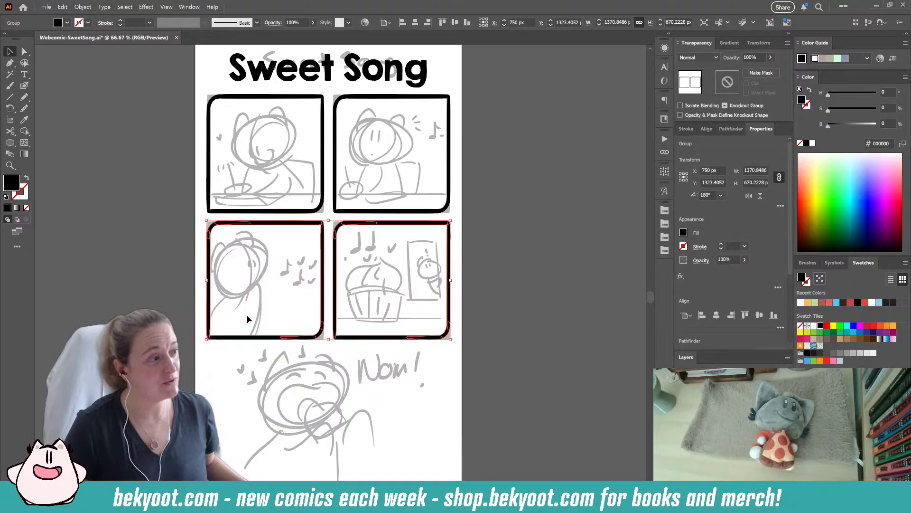
{"action": "left_click", "coordinate": [470, 213]}
{"action": "left_click", "coordinate": [450, 233]}
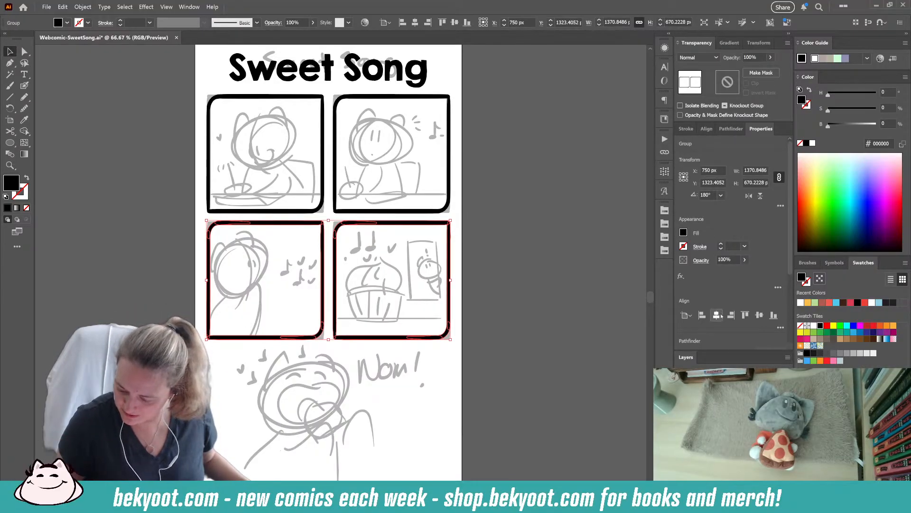
{"action": "left_click", "coordinate": [716, 315]}
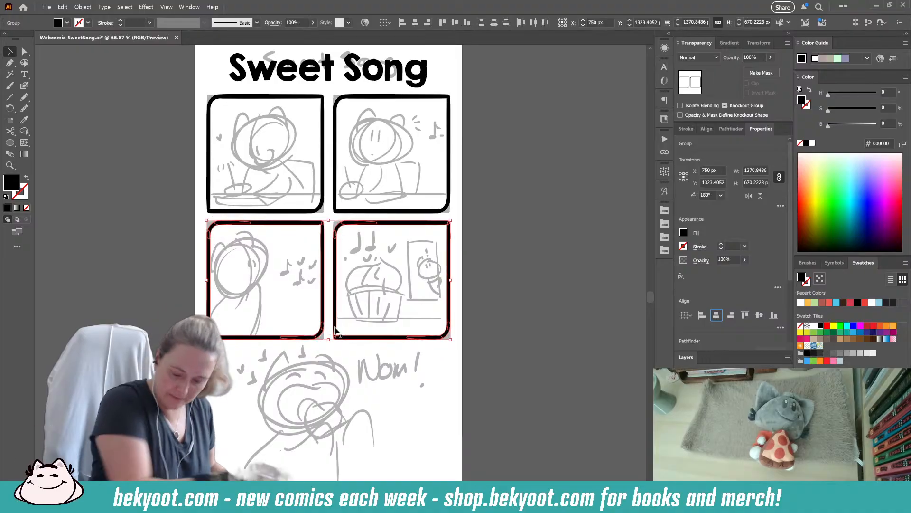
{"action": "left_click", "coordinate": [408, 218]}
{"action": "left_click", "coordinate": [405, 212]}
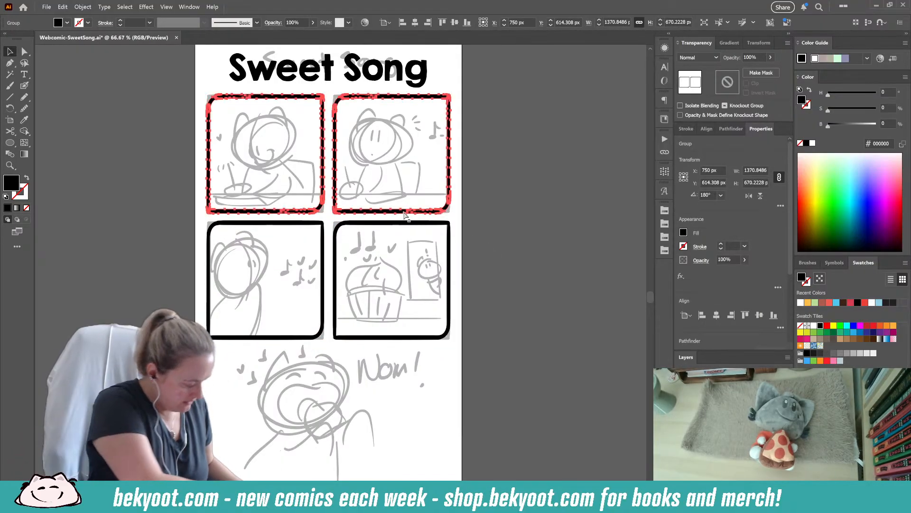
{"action": "left_click", "coordinate": [486, 229]}
{"action": "left_click_drag", "start_coordinate": [486, 230], "coordinate": [491, 260]}
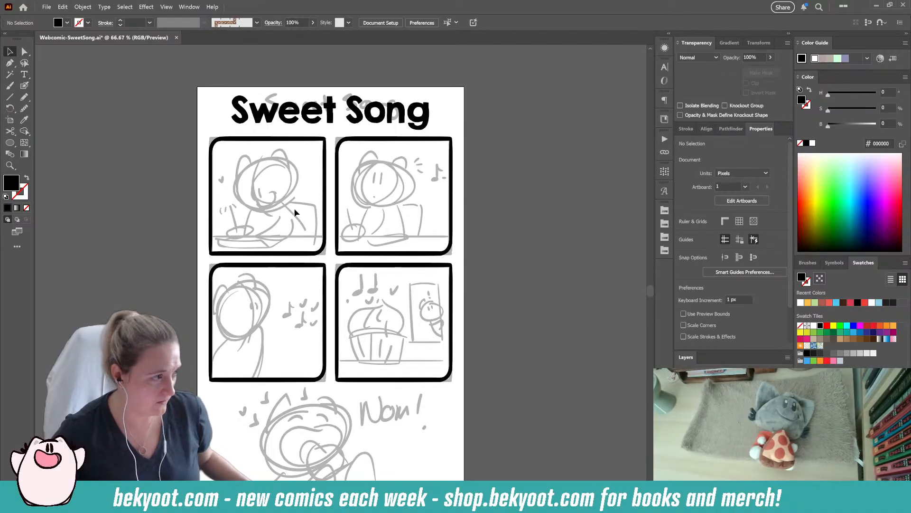
- Ink a straight black table edge across the first panel with the Blob Brush, fitting its ends to the side borders
{"action": "scroll", "coordinate": [266, 172], "scroll_direction": "up", "scroll_amount": 2}
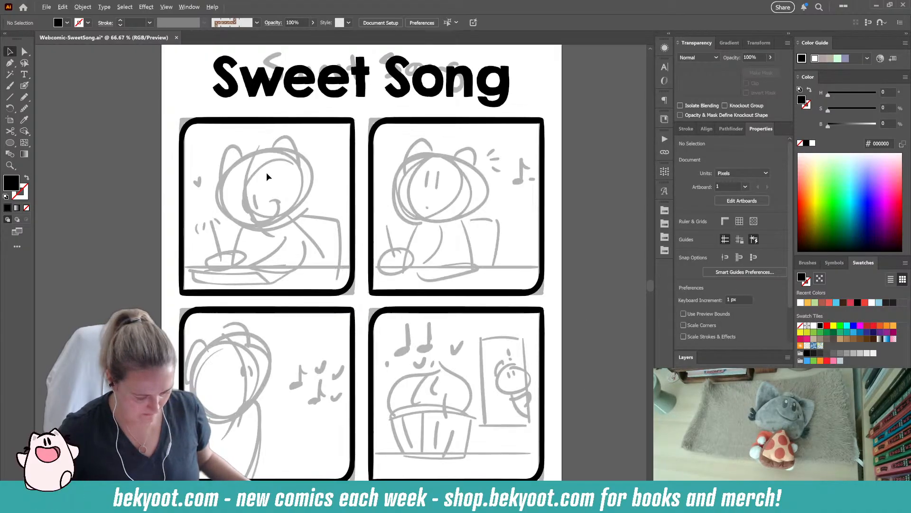
{"action": "key", "text": "shift+b"}
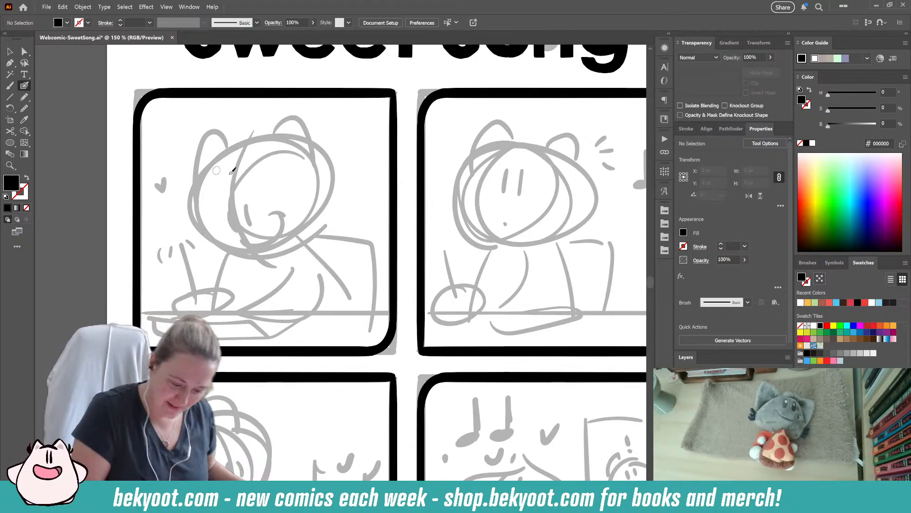
{"action": "left_click_drag", "start_coordinate": [211, 309], "coordinate": [399, 315]}
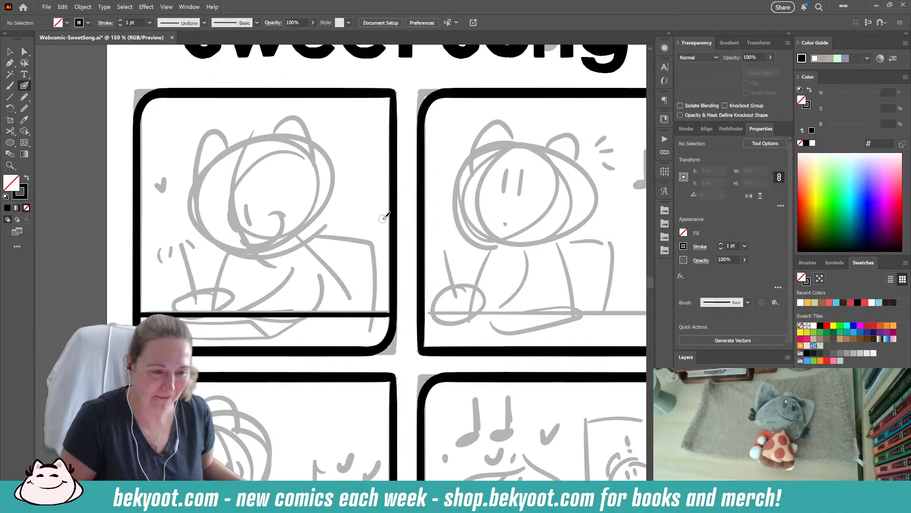
{"action": "left_click", "coordinate": [369, 315], "text": "ctrl"}
{"action": "mouse_move", "coordinate": [401, 316]}
{"action": "left_mouse_down"}
{"action": "mouse_move", "coordinate": [409, 316]}
{"action": "mouse_move", "coordinate": [400, 302]}
{"action": "left_mouse_up"}
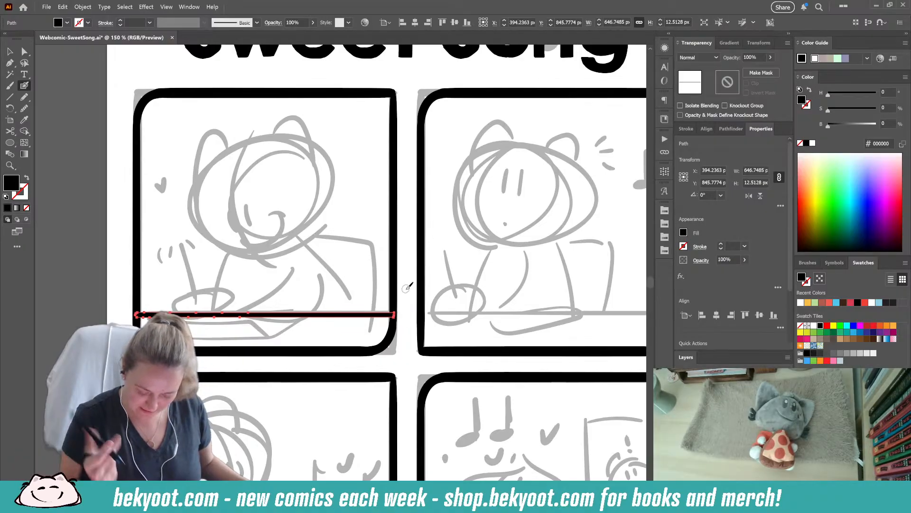
{"action": "key", "text": "ctrl+shift+a"}
- Ink the character's rounded triangular head outline over the sketch in the first panel
{"action": "left_click_drag", "start_coordinate": [247, 358], "coordinate": [224, 353]}
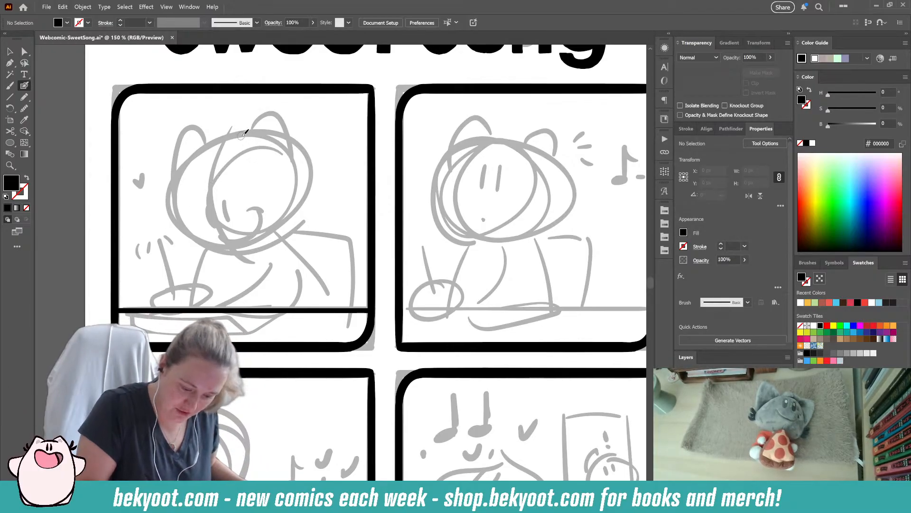
{"action": "mouse_move", "coordinate": [247, 133]}
{"action": "left_mouse_down"}
{"action": "mouse_move", "coordinate": [211, 144]}
{"action": "mouse_move", "coordinate": [186, 205]}
{"action": "left_mouse_up"}
{"action": "key", "text": "ctrl+z"}
{"action": "mouse_move", "coordinate": [255, 135]}
{"action": "left_mouse_down"}
{"action": "mouse_move", "coordinate": [229, 135]}
{"action": "mouse_move", "coordinate": [184, 185]}
{"action": "mouse_move", "coordinate": [187, 222]}
{"action": "mouse_move", "coordinate": [225, 242]}
{"action": "mouse_move", "coordinate": [264, 240]}
{"action": "mouse_move", "coordinate": [261, 135]}
{"action": "mouse_move", "coordinate": [223, 138]}
{"action": "mouse_move", "coordinate": [189, 195]}
{"action": "mouse_move", "coordinate": [192, 231]}
{"action": "mouse_move", "coordinate": [249, 241]}
{"action": "mouse_move", "coordinate": [300, 224]}
{"action": "mouse_move", "coordinate": [309, 200]}
{"action": "mouse_move", "coordinate": [297, 164]}
{"action": "mouse_move", "coordinate": [263, 132]}
{"action": "left_mouse_up"}
{"action": "key", "text": "ctrl+z"}
{"action": "key", "text": "shift+x"}
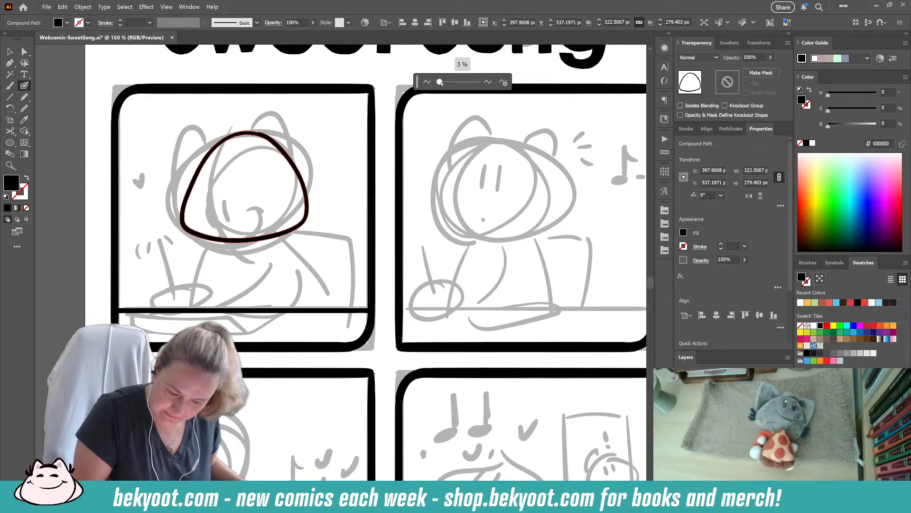
- Smooth the top of the first panel's head outline and scale the shape down slightly
{"action": "left_click", "coordinate": [23, 108]}
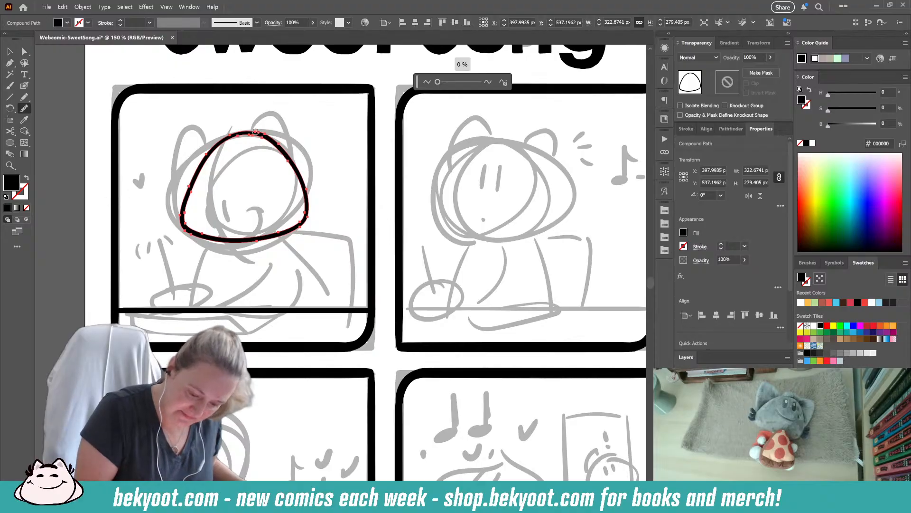
{"action": "left_click", "coordinate": [248, 207], "text": "ctrl"}
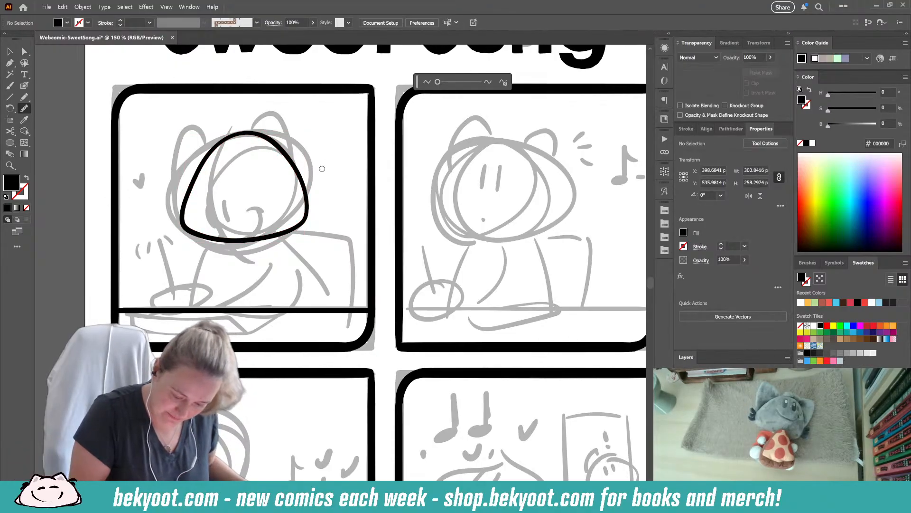
{"action": "left_click", "coordinate": [10, 51]}
{"action": "left_click", "coordinate": [302, 186]}
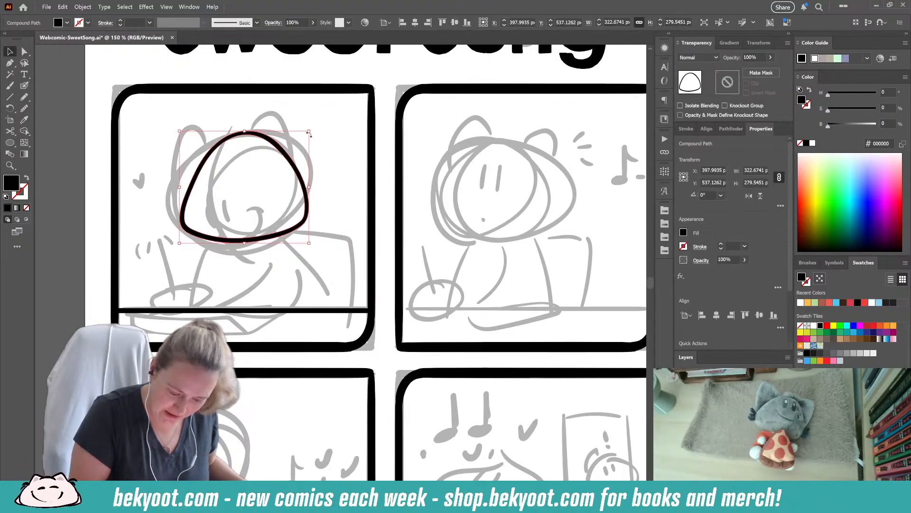
{"action": "left_click", "coordinate": [24, 86]}
{"action": "left_click", "coordinate": [49, 234], "text": "ctrl"}
- Paint a curved stroke down through the head and group it with the head outline and the table edge
{"action": "left_click_drag", "start_coordinate": [248, 125], "coordinate": [245, 274]}
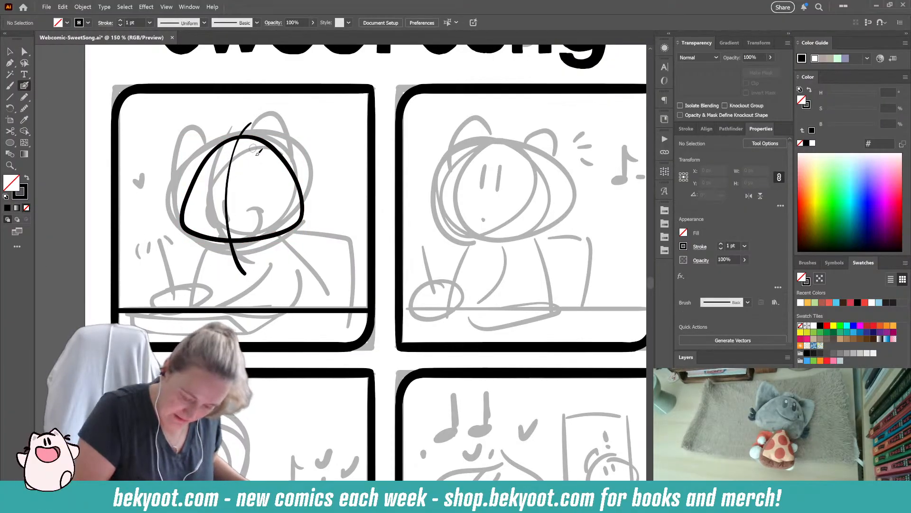
{"action": "left_click_drag", "start_coordinate": [234, 131], "coordinate": [250, 154]}
{"action": "left_click", "coordinate": [231, 317], "text": "ctrl+shift"}
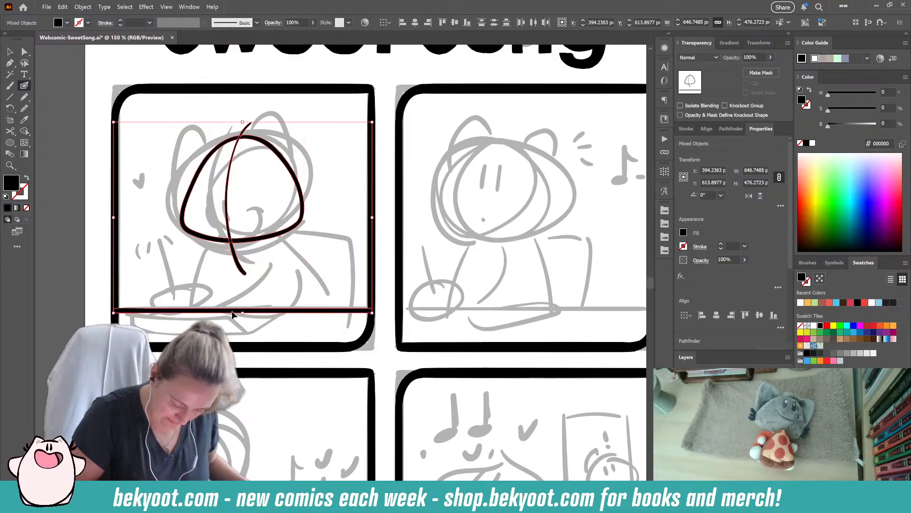
{"action": "key", "text": "ctrl+g"}
{"action": "left_click", "coordinate": [312, 227], "text": "ctrl"}
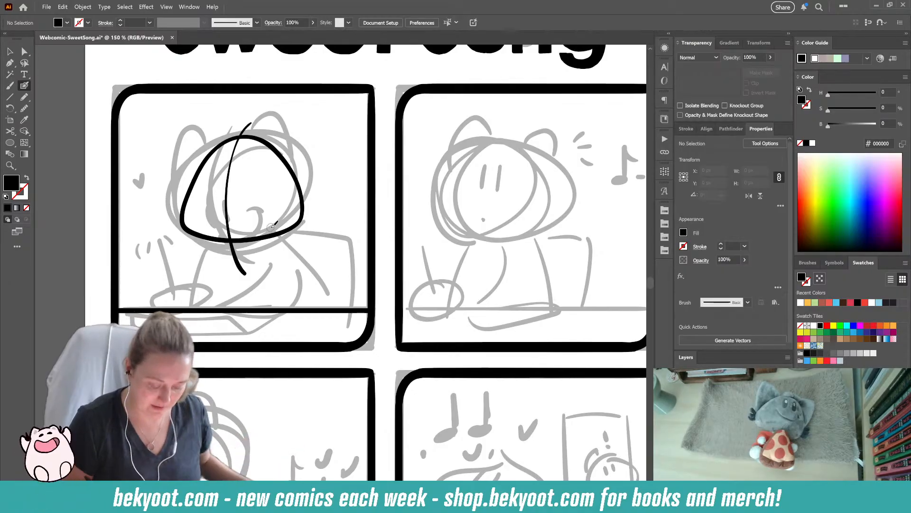
- Isolate the group and slightly scale down and rotate the head outline together with its curved centre stroke
{"action": "left_click", "coordinate": [227, 246]}
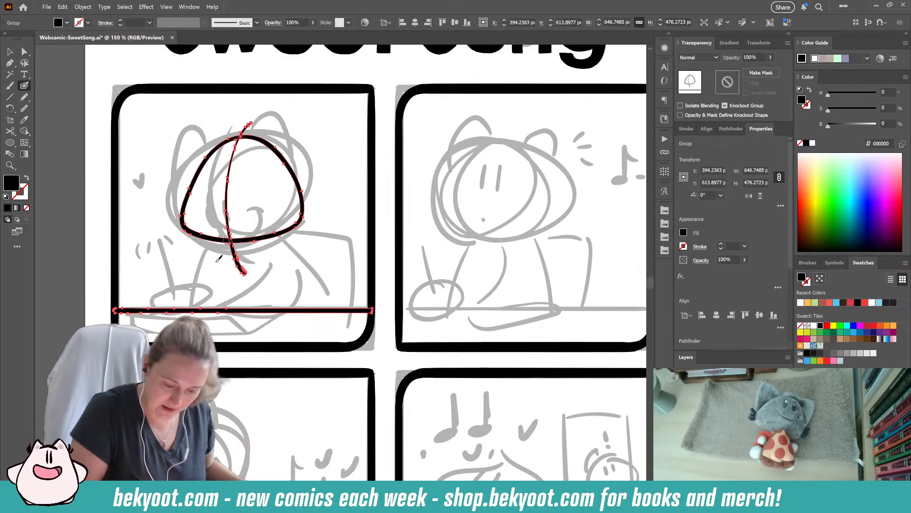
{"action": "double_click", "coordinate": [216, 312]}
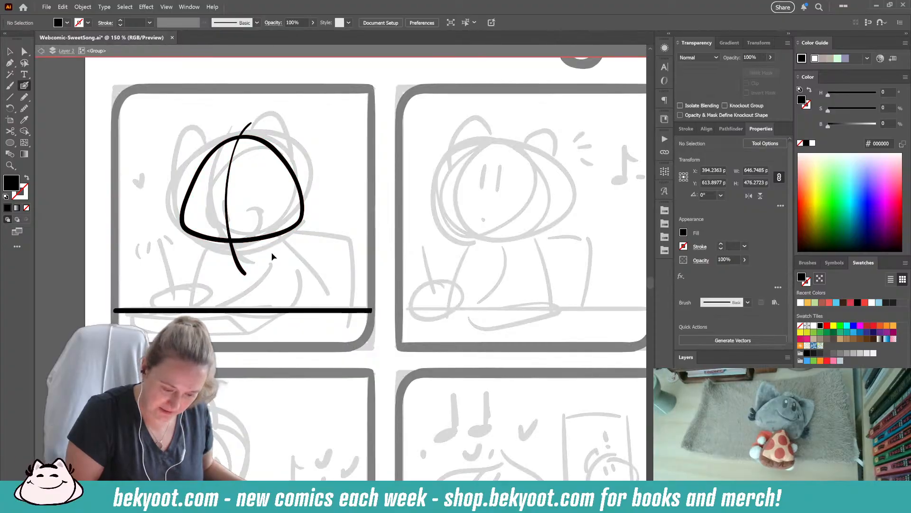
{"action": "left_click_drag", "start_coordinate": [215, 121], "coordinate": [267, 158]}
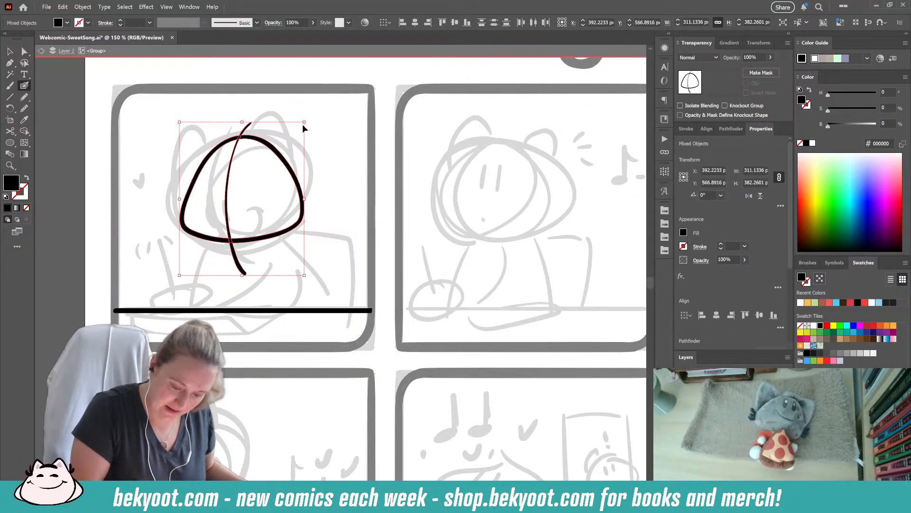
{"action": "left_click", "coordinate": [320, 160], "text": "ctrl"}
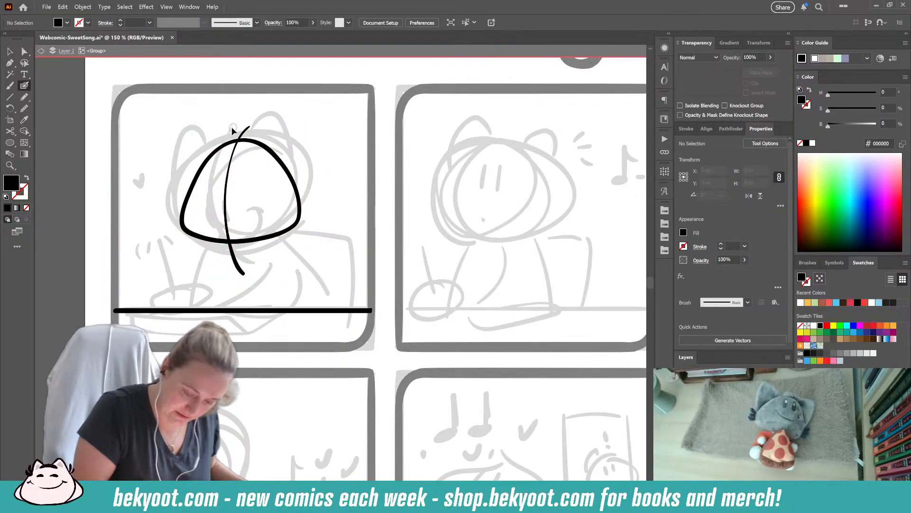
{"action": "left_click_drag", "start_coordinate": [220, 128], "coordinate": [264, 150]}
{"action": "left_click_drag", "start_coordinate": [305, 123], "coordinate": [300, 117]}
{"action": "left_click", "coordinate": [308, 127], "text": "ctrl"}
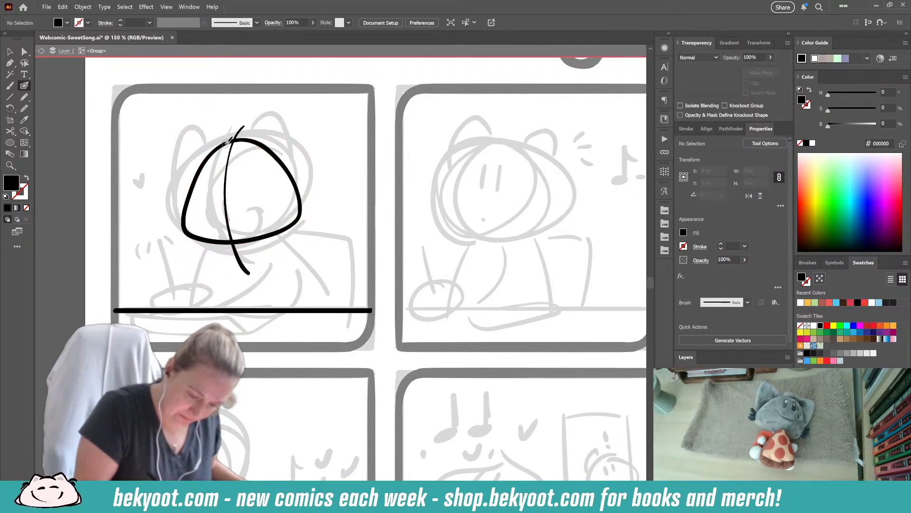
- Ink the two pointed ears on the head, with a small loop and an inner curve on the right-hand ear
{"action": "mouse_move", "coordinate": [223, 143]}
{"action": "left_mouse_down"}
{"action": "mouse_move", "coordinate": [201, 127]}
{"action": "mouse_move", "coordinate": [186, 148]}
{"action": "mouse_move", "coordinate": [177, 189]}
{"action": "mouse_move", "coordinate": [183, 221]}
{"action": "left_mouse_up"}
{"action": "key", "text": "shift+x"}
{"action": "mouse_move", "coordinate": [241, 144]}
{"action": "left_mouse_down"}
{"action": "mouse_move", "coordinate": [269, 118]}
{"action": "mouse_move", "coordinate": [286, 131]}
{"action": "mouse_move", "coordinate": [306, 162]}
{"action": "mouse_move", "coordinate": [300, 206]}
{"action": "mouse_move", "coordinate": [250, 139]}
{"action": "mouse_move", "coordinate": [270, 118]}
{"action": "mouse_move", "coordinate": [291, 131]}
{"action": "mouse_move", "coordinate": [308, 179]}
{"action": "mouse_move", "coordinate": [293, 212]}
{"action": "left_mouse_up"}
{"action": "key", "text": "ctrl+z"}
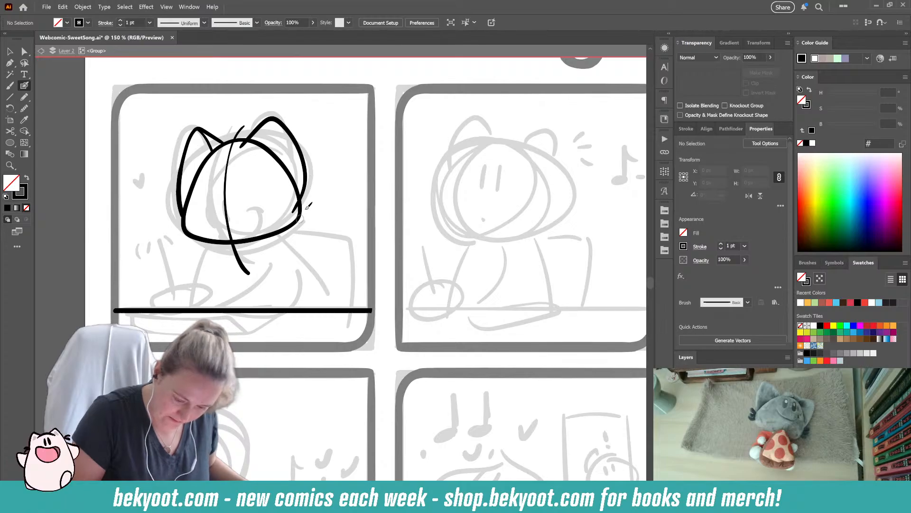
{"action": "mouse_move", "coordinate": [300, 189]}
{"action": "left_mouse_down"}
{"action": "mouse_move", "coordinate": [289, 208]}
{"action": "mouse_move", "coordinate": [298, 198]}
{"action": "left_mouse_up"}
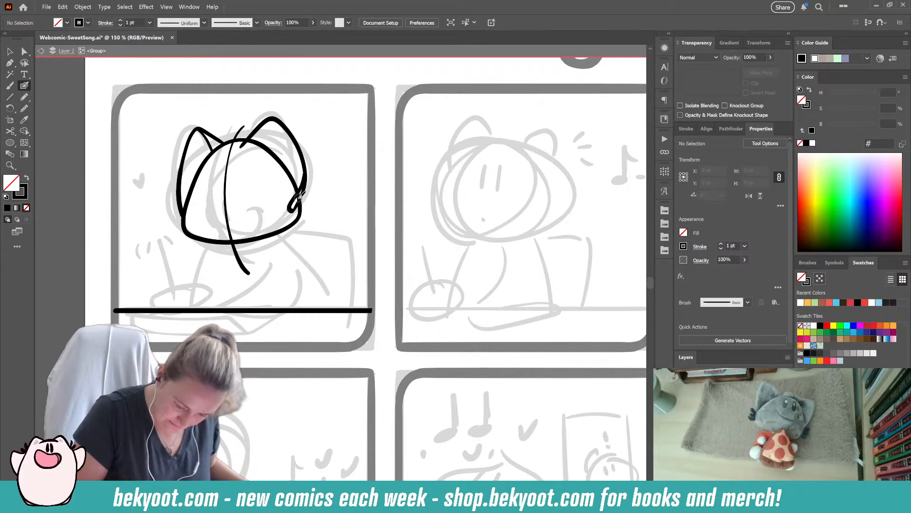
{"action": "mouse_move", "coordinate": [245, 144]}
{"action": "left_mouse_down"}
{"action": "mouse_move", "coordinate": [280, 170]}
{"action": "mouse_move", "coordinate": [297, 199]}
{"action": "left_mouse_up"}
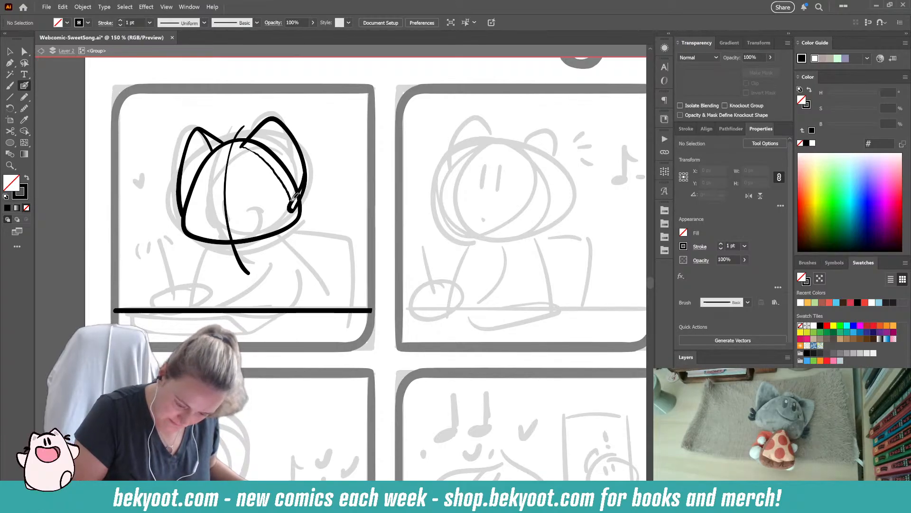
- Ink the character's face with two oval eyes, a curved smile, a small dot and two thick arched strokes above the eyes
{"action": "mouse_move", "coordinate": [213, 194]}
{"action": "left_mouse_down"}
{"action": "mouse_move", "coordinate": [215, 215]}
{"action": "mouse_move", "coordinate": [234, 212]}
{"action": "mouse_move", "coordinate": [220, 232]}
{"action": "mouse_move", "coordinate": [265, 216]}
{"action": "mouse_move", "coordinate": [262, 207]}
{"action": "left_mouse_up"}
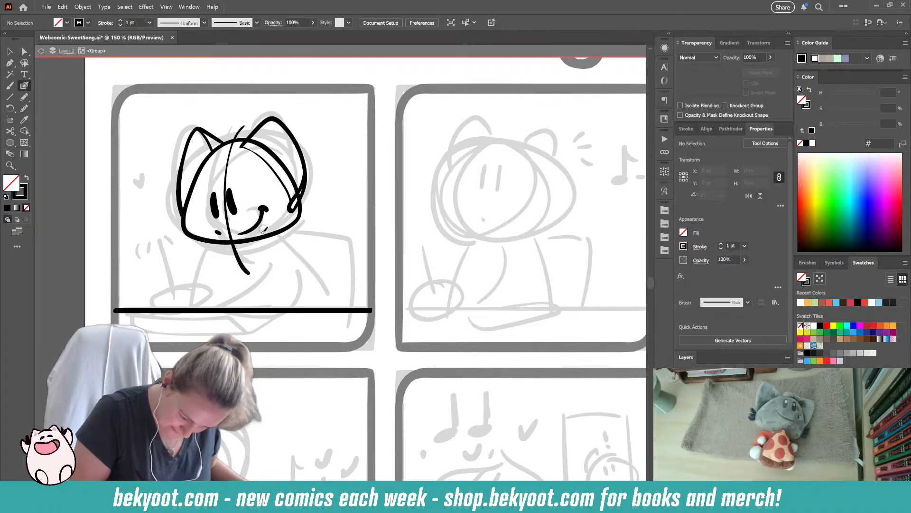
{"action": "mouse_move", "coordinate": [206, 182]}
{"action": "left_mouse_down"}
{"action": "mouse_move", "coordinate": [243, 176]}
{"action": "mouse_move", "coordinate": [215, 162]}
{"action": "mouse_move", "coordinate": [236, 160]}
{"action": "left_mouse_up"}
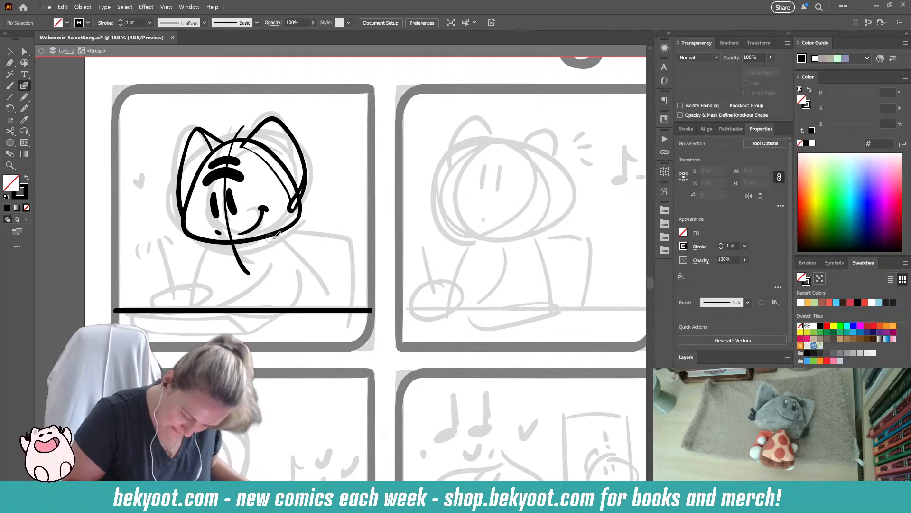
{"action": "mouse_move", "coordinate": [270, 236]}
{"action": "left_mouse_down"}
{"action": "mouse_move", "coordinate": [296, 258]}
{"action": "mouse_move", "coordinate": [313, 308]}
{"action": "left_mouse_up"}
{"action": "left_click_drag", "start_coordinate": [215, 240], "coordinate": [214, 302]}
{"action": "key", "text": "ctrl+z"}
{"action": "mouse_move", "coordinate": [205, 240]}
{"action": "left_mouse_down"}
{"action": "mouse_move", "coordinate": [209, 283]}
{"action": "mouse_move", "coordinate": [221, 312]}
{"action": "left_mouse_up"}
{"action": "key", "text": "ctrl+z"}
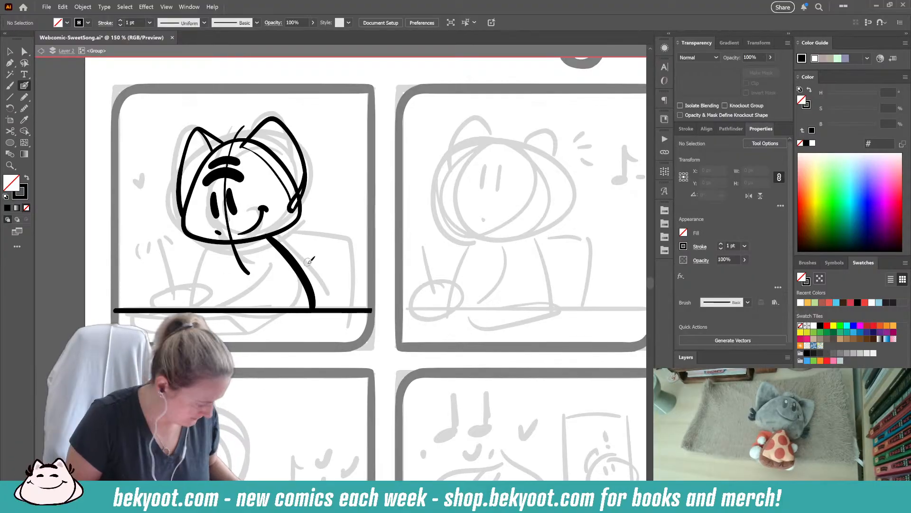
{"action": "key", "text": "ctrl+z"}
- Ink both sides of the character's body from beneath the head down to the table edge
{"action": "mouse_move", "coordinate": [269, 234]}
{"action": "left_mouse_down"}
{"action": "mouse_move", "coordinate": [297, 256]}
{"action": "mouse_move", "coordinate": [320, 314]}
{"action": "left_mouse_up"}
{"action": "left_click", "coordinate": [322, 325], "text": "ctrl"}
{"action": "left_click_drag", "start_coordinate": [213, 243], "coordinate": [211, 307]}
{"action": "left_click_drag", "start_coordinate": [209, 241], "coordinate": [212, 317]}
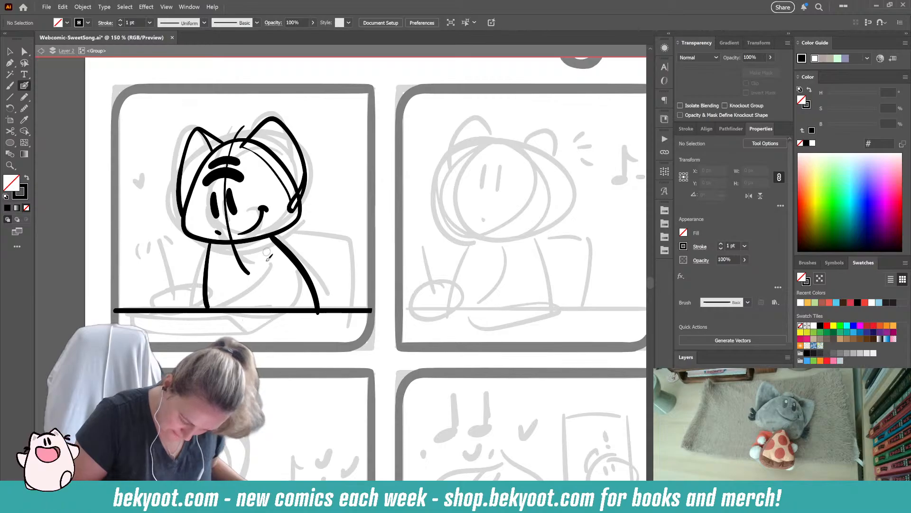
- Ink the chair back behind the character's shoulder, with a slanted side and a second line for its thickness
{"action": "mouse_move", "coordinate": [283, 237]}
{"action": "left_mouse_down"}
{"action": "mouse_move", "coordinate": [357, 235]}
{"action": "mouse_move", "coordinate": [317, 307]}
{"action": "left_mouse_up"}
{"action": "key", "text": "ctrl+z"}
{"action": "mouse_move", "coordinate": [283, 238]}
{"action": "left_mouse_down"}
{"action": "mouse_move", "coordinate": [355, 233]}
{"action": "mouse_move", "coordinate": [328, 307]}
{"action": "left_mouse_up"}
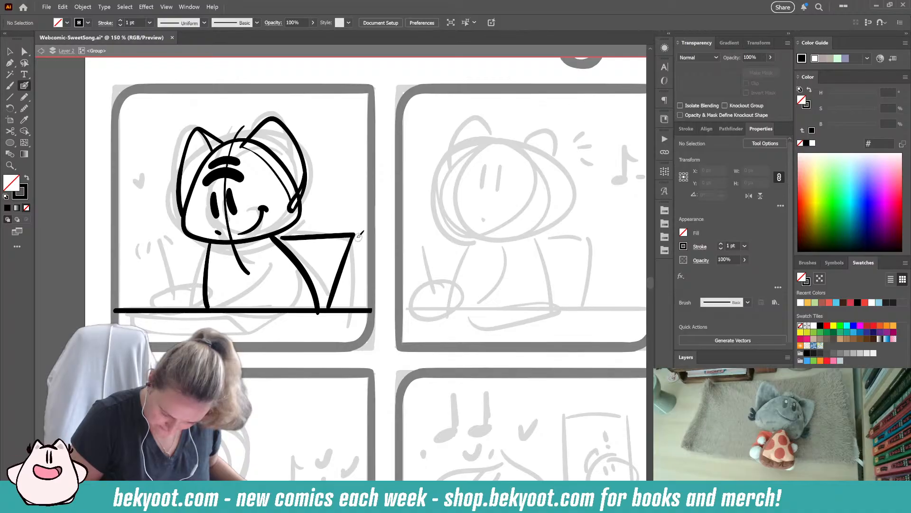
{"action": "left_click_drag", "start_coordinate": [355, 234], "coordinate": [337, 309]}
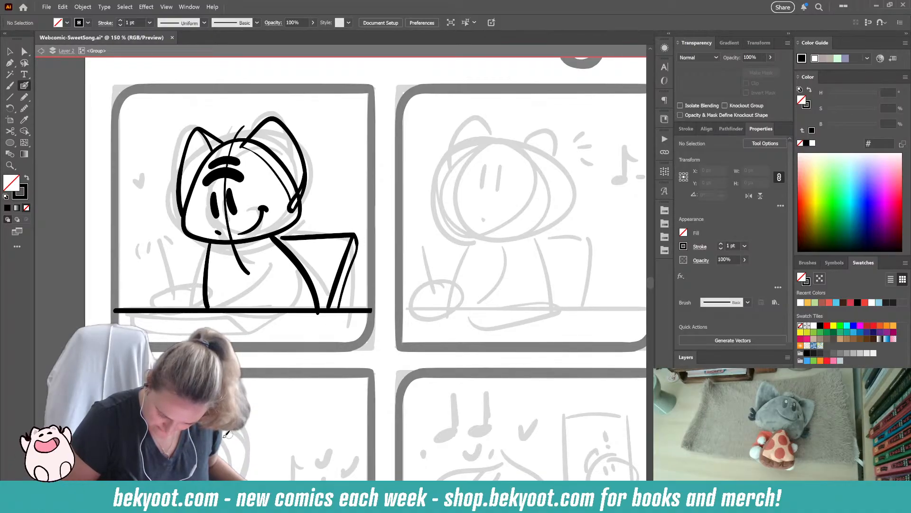
- Stretch the main chair back strokes slightly toward the character so they meet the shoulder
{"action": "left_click_drag", "start_coordinate": [284, 237], "coordinate": [280, 240]}
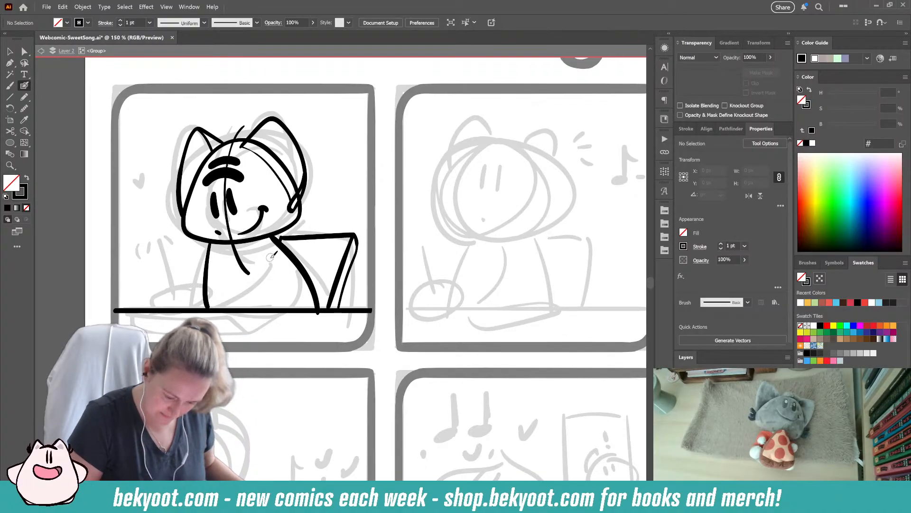
{"action": "left_click", "coordinate": [300, 237], "text": "ctrl"}
{"action": "left_click_drag", "start_coordinate": [281, 271], "coordinate": [274, 271]}
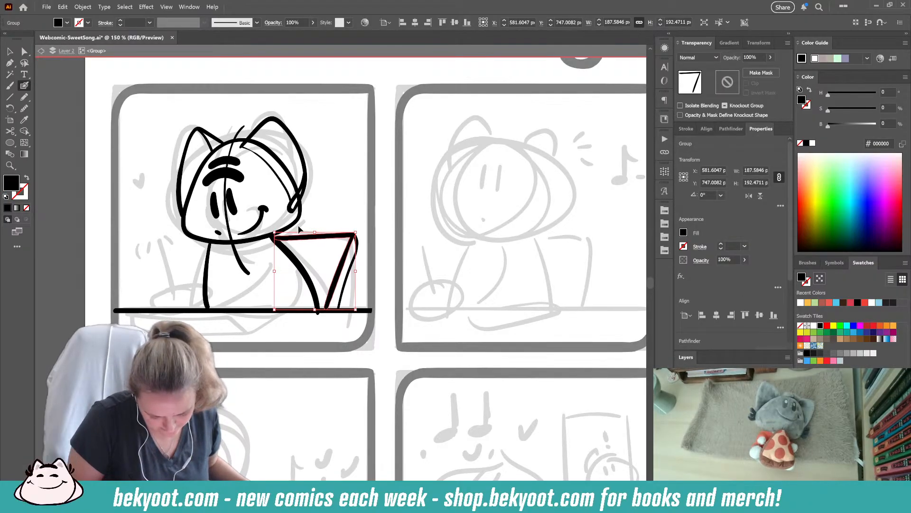
{"action": "left_click", "coordinate": [333, 204], "text": "ctrl"}
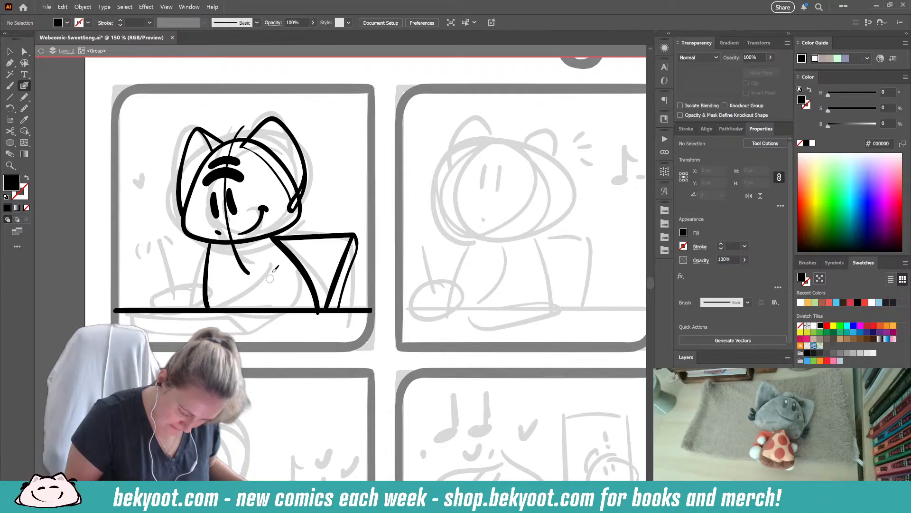
- Ink the character's forward arm and an oval hand resting on the table, and try a pencil stroke through the hand
{"action": "mouse_move", "coordinate": [209, 244]}
{"action": "left_mouse_down"}
{"action": "mouse_move", "coordinate": [179, 284]}
{"action": "mouse_move", "coordinate": [152, 297]}
{"action": "mouse_move", "coordinate": [156, 307]}
{"action": "mouse_move", "coordinate": [192, 303]}
{"action": "mouse_move", "coordinate": [194, 292]}
{"action": "mouse_move", "coordinate": [164, 290]}
{"action": "mouse_move", "coordinate": [153, 304]}
{"action": "mouse_move", "coordinate": [194, 304]}
{"action": "mouse_move", "coordinate": [195, 288]}
{"action": "mouse_move", "coordinate": [165, 291]}
{"action": "mouse_move", "coordinate": [156, 306]}
{"action": "mouse_move", "coordinate": [195, 300]}
{"action": "mouse_move", "coordinate": [186, 283]}
{"action": "left_mouse_up"}
{"action": "key", "text": "ctrl+z"}
{"action": "key", "text": "ctrl+z"}
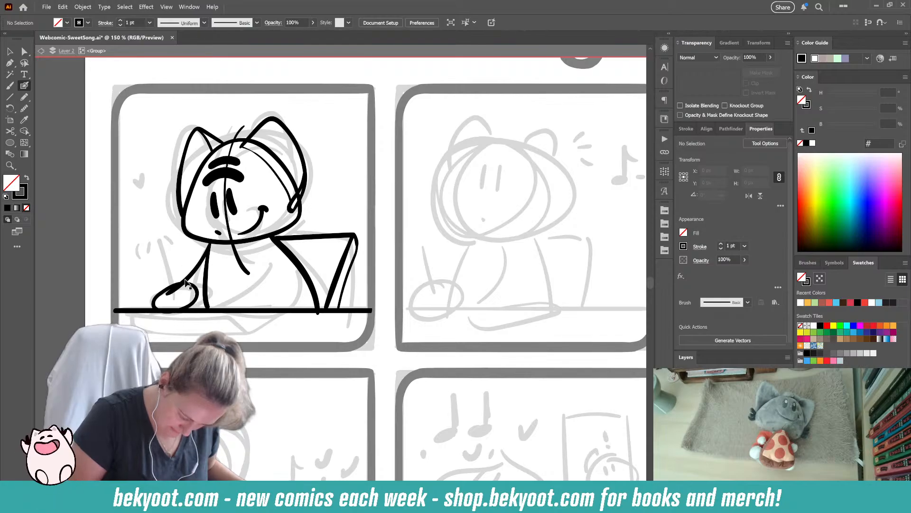
{"action": "left_click_drag", "start_coordinate": [158, 232], "coordinate": [183, 302]}
{"action": "key", "text": "ctrl+z"}
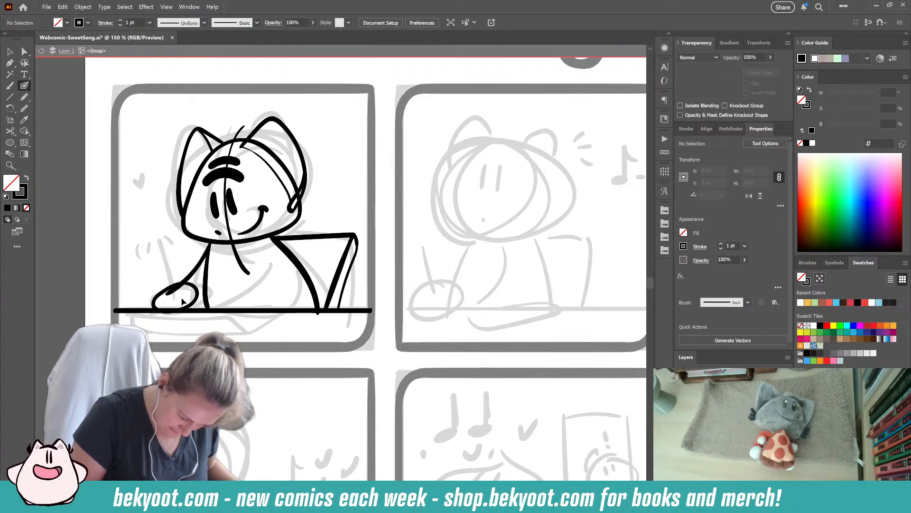
- Delete the oval hand and ink a rounder one overlapping the table edge at the end of the arm
{"action": "left_click", "coordinate": [198, 301], "text": "ctrl"}
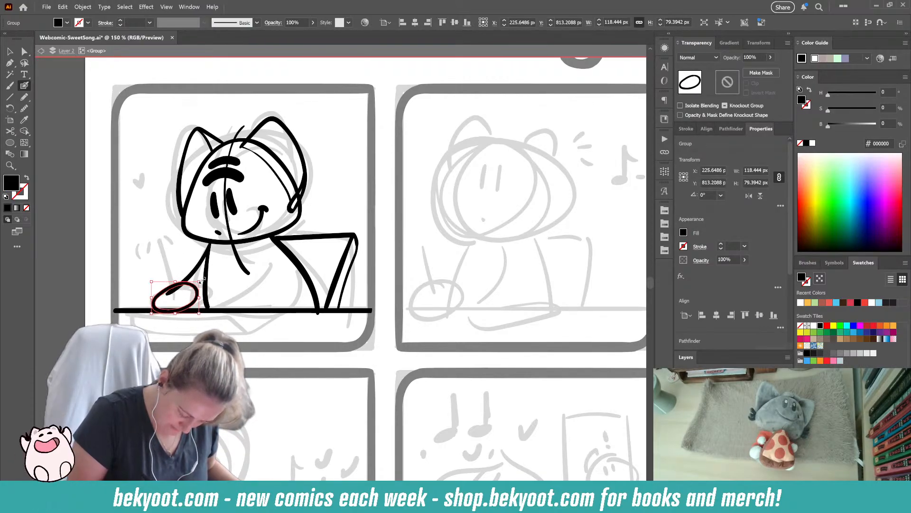
{"action": "key", "text": "Delete"}
{"action": "mouse_move", "coordinate": [180, 277]}
{"action": "left_mouse_down"}
{"action": "mouse_move", "coordinate": [157, 285]}
{"action": "mouse_move", "coordinate": [154, 299]}
{"action": "mouse_move", "coordinate": [180, 319]}
{"action": "mouse_move", "coordinate": [195, 312]}
{"action": "mouse_move", "coordinate": [166, 283]}
{"action": "left_mouse_up"}
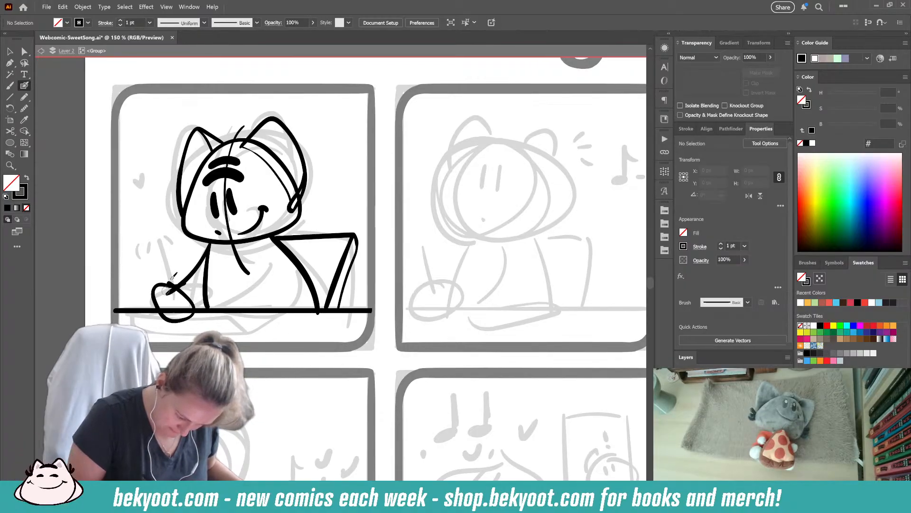
- Undo the round hand and try a flatter oval hand on the table with a pencil stroke above it
{"action": "key", "text": "ctrl+z"}
{"action": "key", "text": "ctrl+z"}
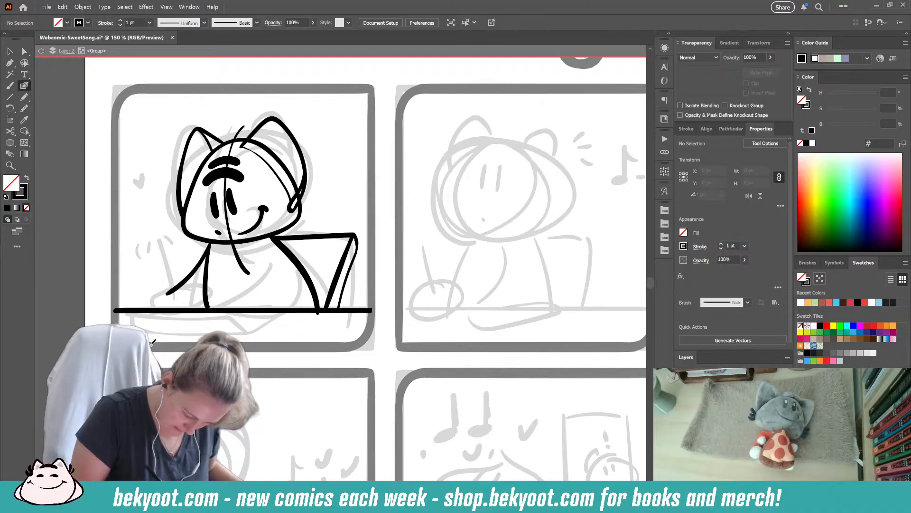
{"action": "mouse_move", "coordinate": [185, 286]}
{"action": "left_mouse_down"}
{"action": "mouse_move", "coordinate": [151, 296]}
{"action": "mouse_move", "coordinate": [150, 306]}
{"action": "mouse_move", "coordinate": [196, 303]}
{"action": "mouse_move", "coordinate": [180, 285]}
{"action": "mouse_move", "coordinate": [149, 299]}
{"action": "mouse_move", "coordinate": [147, 311]}
{"action": "mouse_move", "coordinate": [188, 313]}
{"action": "mouse_move", "coordinate": [206, 302]}
{"action": "mouse_move", "coordinate": [198, 285]}
{"action": "left_mouse_up"}
{"action": "key", "text": "ctrl+z"}
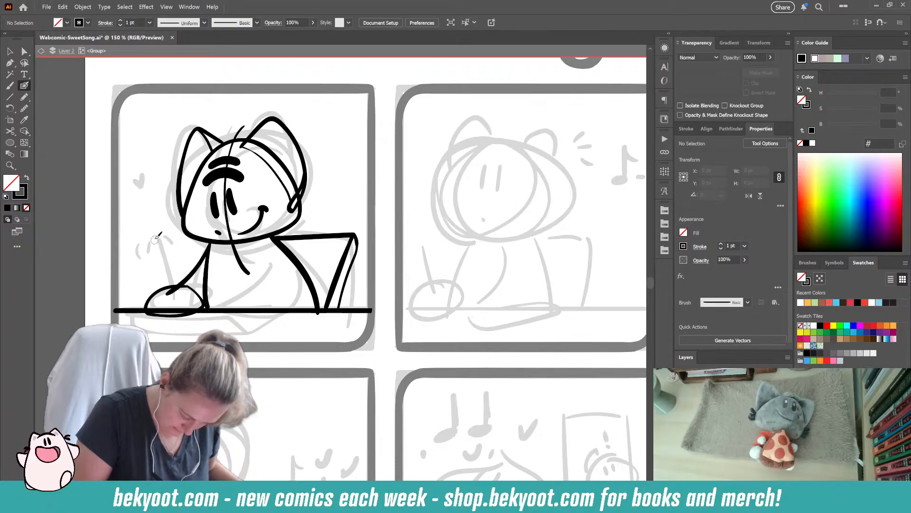
{"action": "left_click_drag", "start_coordinate": [157, 236], "coordinate": [189, 332]}
{"action": "key", "text": "ctrl+z"}
{"action": "key", "text": "ctrl+z"}
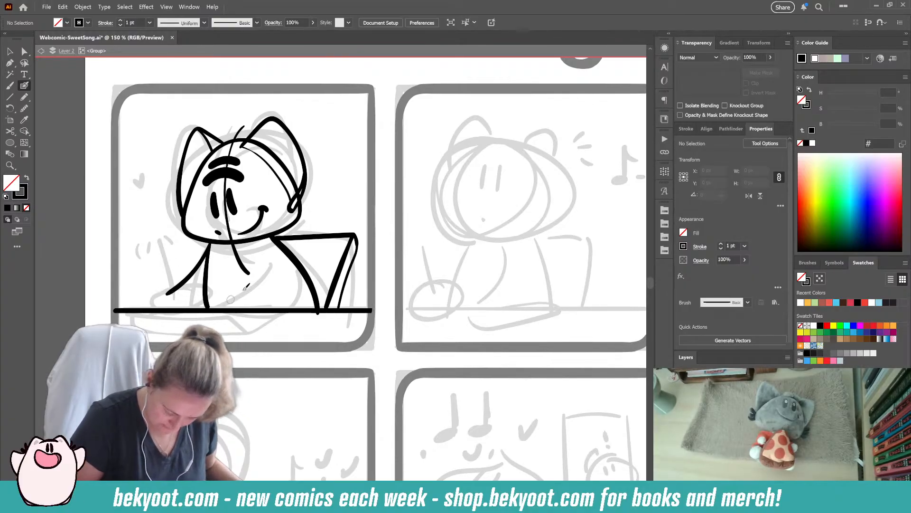
- Try curved strokes for the near arm, running from the shoulder down to a hand on the table edge
{"action": "mouse_move", "coordinate": [262, 254]}
{"action": "left_mouse_down"}
{"action": "mouse_move", "coordinate": [256, 273]}
{"action": "mouse_move", "coordinate": [227, 292]}
{"action": "left_mouse_up"}
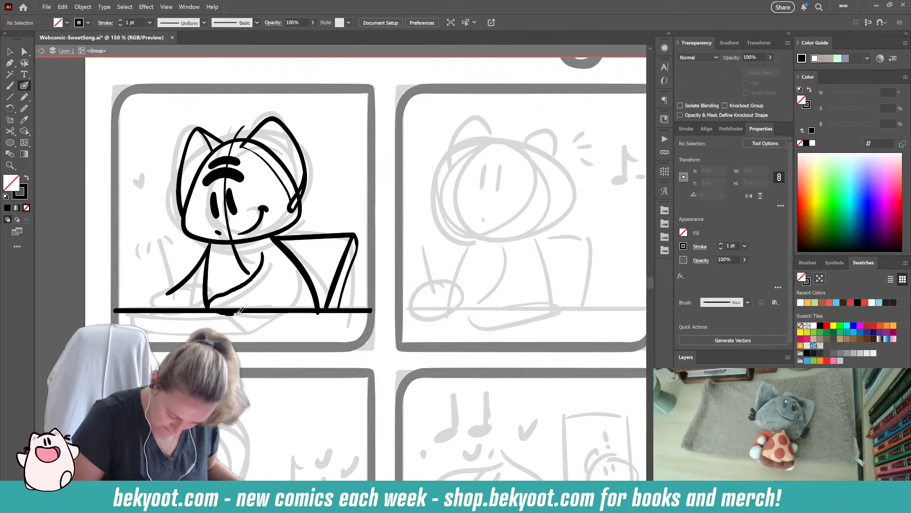
{"action": "key", "text": "ctrl+z"}
{"action": "mouse_move", "coordinate": [257, 255]}
{"action": "left_mouse_down"}
{"action": "mouse_move", "coordinate": [229, 289]}
{"action": "mouse_move", "coordinate": [200, 301]}
{"action": "left_mouse_up"}
{"action": "key", "text": "ctrl+z"}
{"action": "left_click_drag", "start_coordinate": [260, 251], "coordinate": [203, 306]}
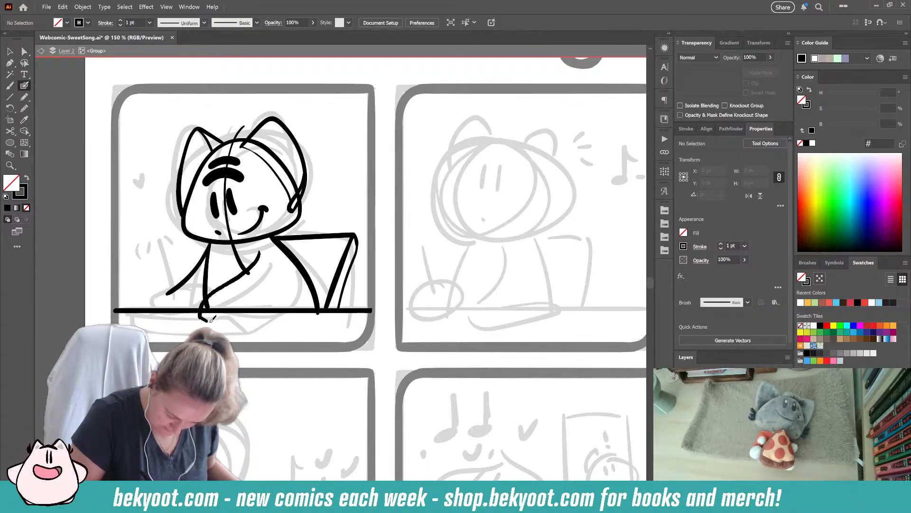
{"action": "left_click_drag", "start_coordinate": [253, 321], "coordinate": [275, 308]}
{"action": "key", "text": "ctrl+z"}
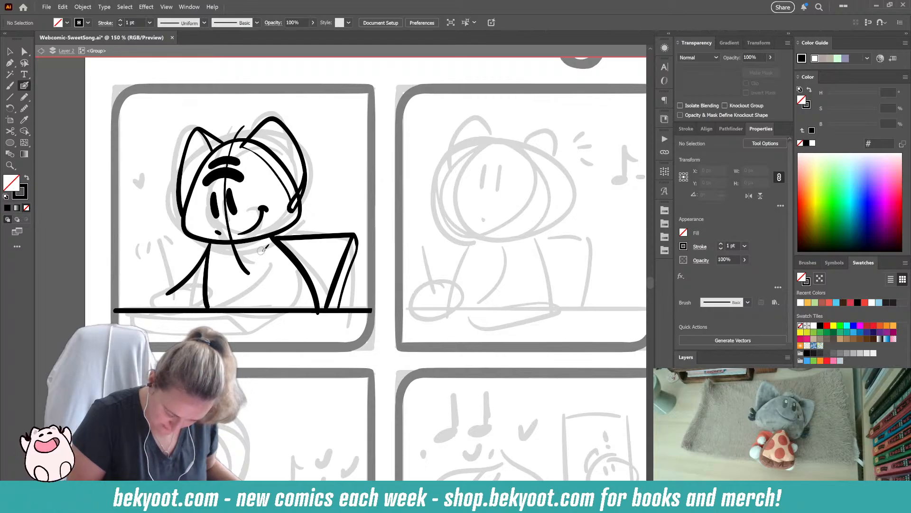
- Ink the near arm resting on the table, with a curved upper edge, a rounded hand and a curve for the elbow
{"action": "left_click_drag", "start_coordinate": [263, 252], "coordinate": [223, 295]}
{"action": "left_click_drag", "start_coordinate": [276, 308], "coordinate": [287, 280]}
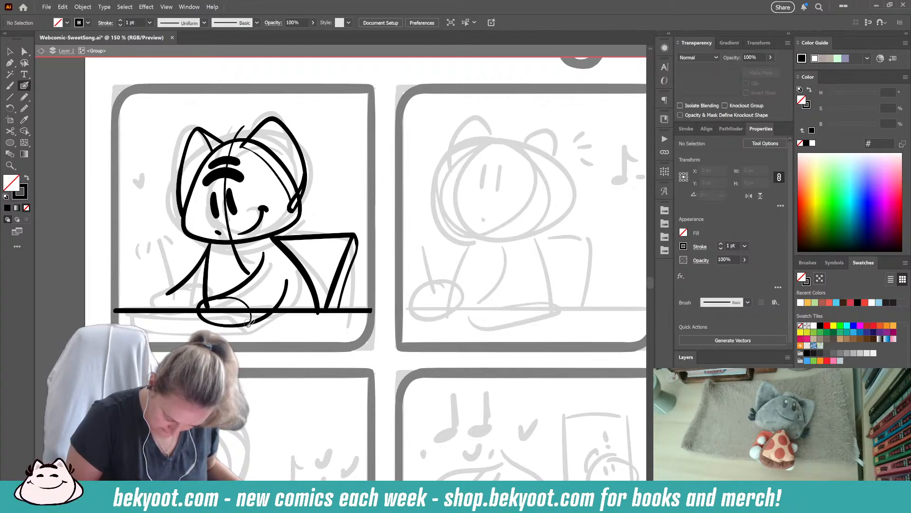
- Ink a tilted oval hand at the end of the forward arm, with a thin upright pencil rising from it
{"action": "left_click_drag", "start_coordinate": [273, 335], "coordinate": [299, 322]}
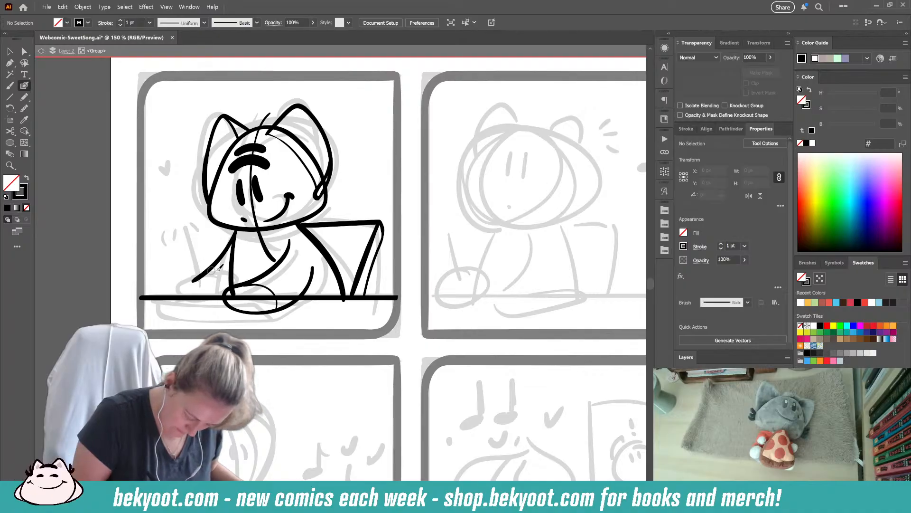
{"action": "mouse_move", "coordinate": [204, 274]}
{"action": "left_mouse_down"}
{"action": "mouse_move", "coordinate": [177, 295]}
{"action": "mouse_move", "coordinate": [218, 292]}
{"action": "mouse_move", "coordinate": [193, 278]}
{"action": "mouse_move", "coordinate": [177, 294]}
{"action": "mouse_move", "coordinate": [182, 300]}
{"action": "mouse_move", "coordinate": [222, 292]}
{"action": "mouse_move", "coordinate": [218, 274]}
{"action": "mouse_move", "coordinate": [190, 279]}
{"action": "left_mouse_up"}
{"action": "key", "text": "ctrl+z"}
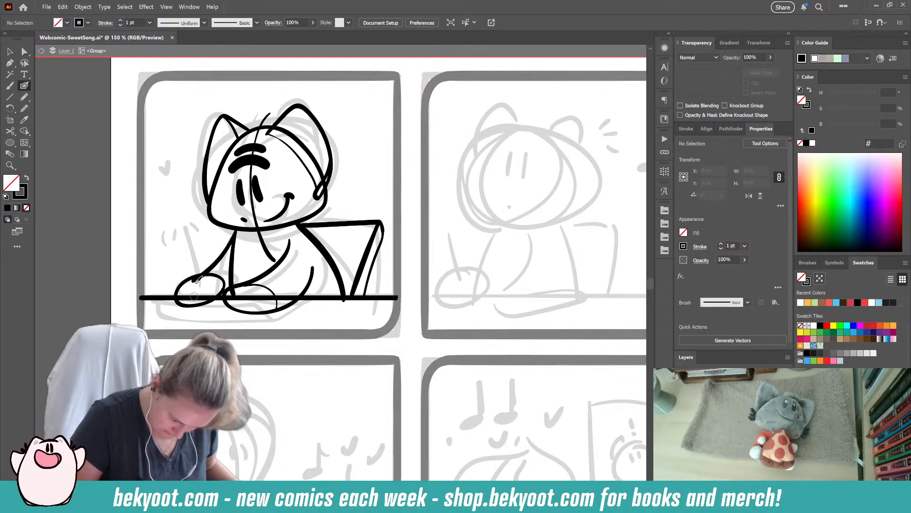
{"action": "mouse_move", "coordinate": [196, 278]}
{"action": "left_mouse_down"}
{"action": "mouse_move", "coordinate": [188, 232]}
{"action": "mouse_move", "coordinate": [205, 282]}
{"action": "left_mouse_up"}
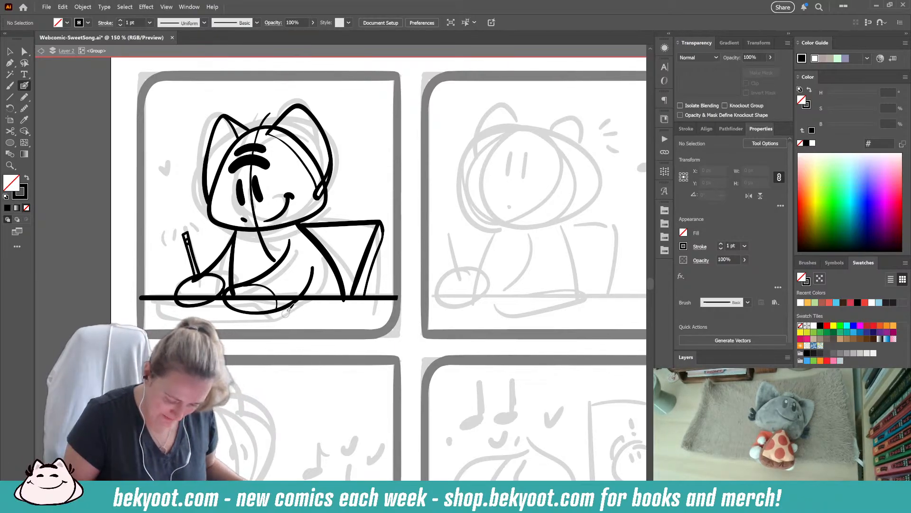
- Nudge the character's head outline slightly into place beneath the ears
{"action": "left_click", "coordinate": [220, 276], "text": "ctrl"}
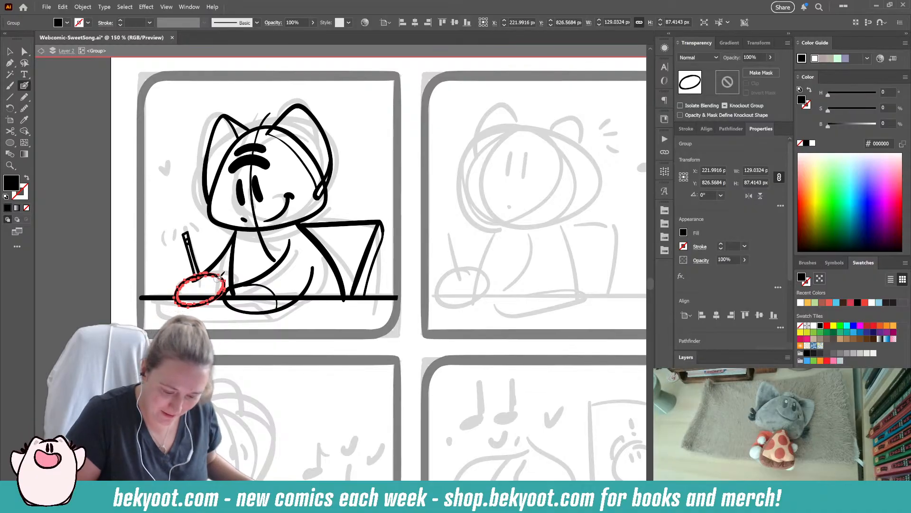
{"action": "left_click", "coordinate": [277, 129], "text": "ctrl"}
{"action": "left_click_drag", "start_coordinate": [266, 126], "coordinate": [267, 128]}
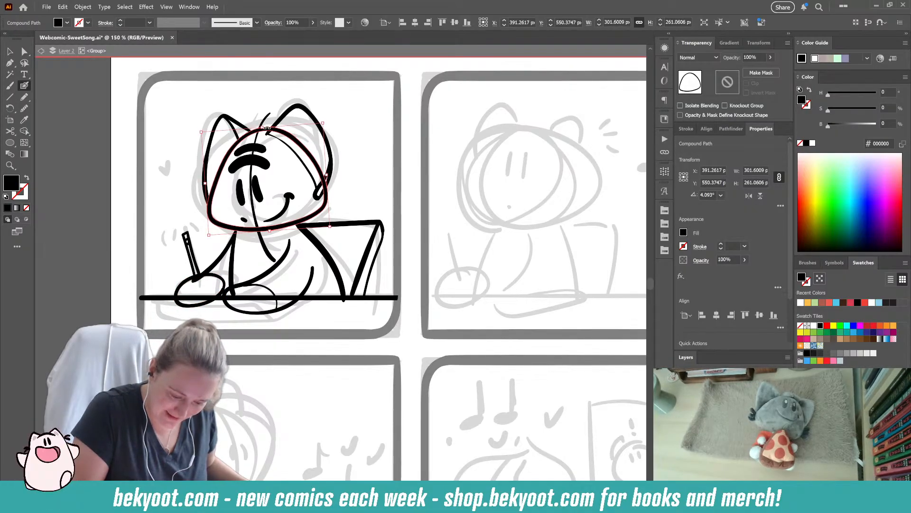
{"action": "left_click", "coordinate": [337, 182], "text": "ctrl"}
- Ink a small solid fur tuft on the character's left cheek, just outside the head outline
{"action": "mouse_move", "coordinate": [209, 203]}
{"action": "left_mouse_down"}
{"action": "mouse_move", "coordinate": [199, 197]}
{"action": "mouse_move", "coordinate": [209, 206]}
{"action": "left_mouse_up"}
{"action": "key", "text": "ctrl+z"}
{"action": "mouse_move", "coordinate": [210, 207]}
{"action": "left_mouse_down"}
{"action": "mouse_move", "coordinate": [196, 210]}
{"action": "mouse_move", "coordinate": [209, 213]}
{"action": "mouse_move", "coordinate": [200, 221]}
{"action": "left_mouse_up"}
{"action": "key", "text": "ctrl+z"}
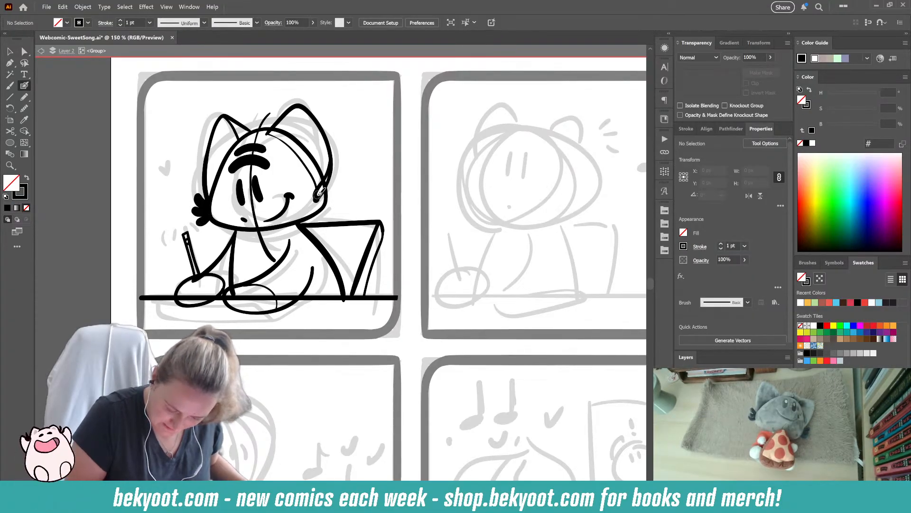
- Ink a solid fur tuft on the character's right cheek and nudge the adjoining ear stroke slightly toward the face
{"action": "mouse_move", "coordinate": [319, 196]}
{"action": "left_mouse_down"}
{"action": "mouse_move", "coordinate": [335, 186]}
{"action": "mouse_move", "coordinate": [320, 199]}
{"action": "left_mouse_up"}
{"action": "key", "text": "ctrl+z"}
{"action": "mouse_move", "coordinate": [320, 201]}
{"action": "left_mouse_down"}
{"action": "mouse_move", "coordinate": [338, 201]}
{"action": "mouse_move", "coordinate": [319, 204]}
{"action": "mouse_move", "coordinate": [333, 212]}
{"action": "left_mouse_up"}
{"action": "left_click", "coordinate": [313, 218], "text": "ctrl"}
{"action": "left_click_drag", "start_coordinate": [327, 177], "coordinate": [324, 177]}
{"action": "left_click", "coordinate": [371, 152], "text": "ctrl"}
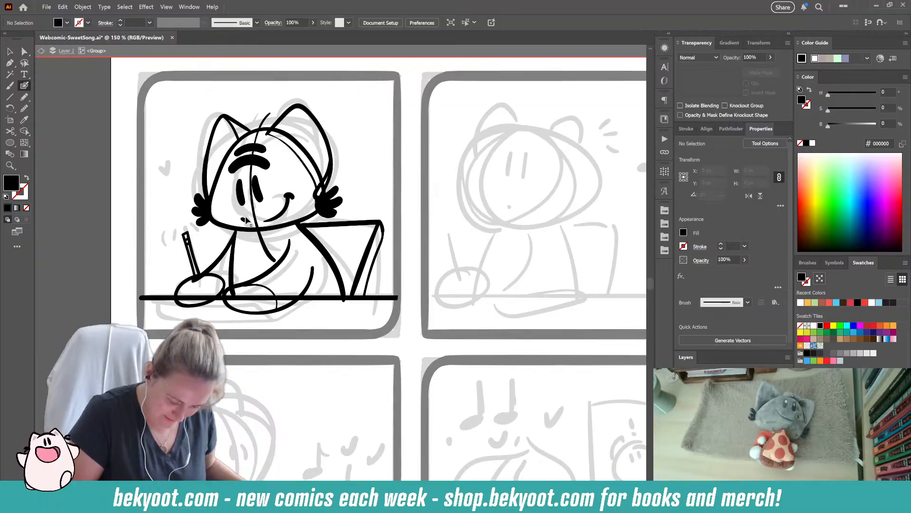
- Ink the sheet of paper lying on the table beneath both hands, closing its upper and lower edges
{"action": "scroll", "coordinate": [351, 243], "scroll_direction": "down", "scroll_amount": 2}
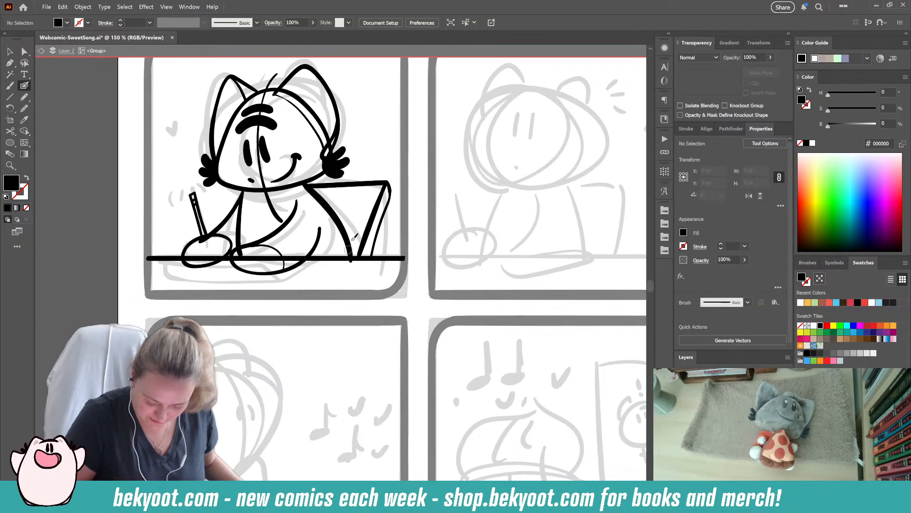
{"action": "mouse_move", "coordinate": [424, 369]}
{"action": "left_mouse_down"}
{"action": "mouse_move", "coordinate": [297, 425]}
{"action": "mouse_move", "coordinate": [284, 277]}
{"action": "mouse_move", "coordinate": [392, 93]}
{"action": "mouse_move", "coordinate": [327, 203]}
{"action": "left_mouse_up"}
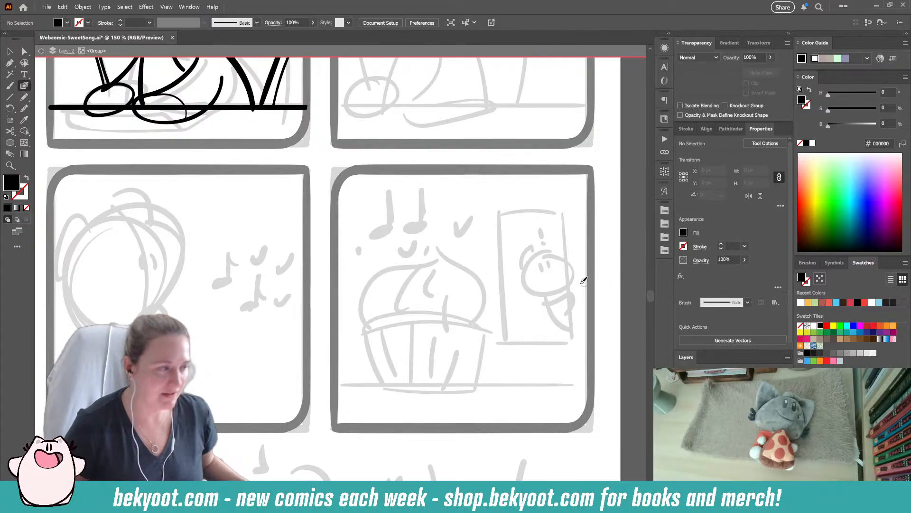
{"action": "left_click_drag", "start_coordinate": [261, 298], "coordinate": [352, 404]}
{"action": "left_click_drag", "start_coordinate": [304, 330], "coordinate": [362, 347]}
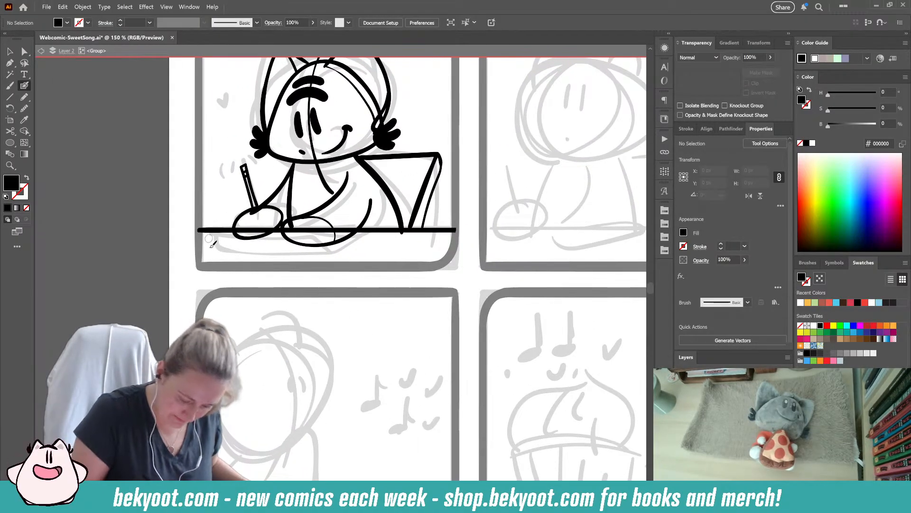
{"action": "mouse_move", "coordinate": [207, 236]}
{"action": "left_mouse_down"}
{"action": "mouse_move", "coordinate": [209, 250]}
{"action": "mouse_move", "coordinate": [237, 255]}
{"action": "mouse_move", "coordinate": [324, 252]}
{"action": "left_mouse_up"}
{"action": "mouse_move", "coordinate": [207, 235]}
{"action": "left_mouse_down"}
{"action": "mouse_move", "coordinate": [310, 236]}
{"action": "mouse_move", "coordinate": [331, 251]}
{"action": "mouse_move", "coordinate": [371, 235]}
{"action": "mouse_move", "coordinate": [332, 236]}
{"action": "left_mouse_up"}
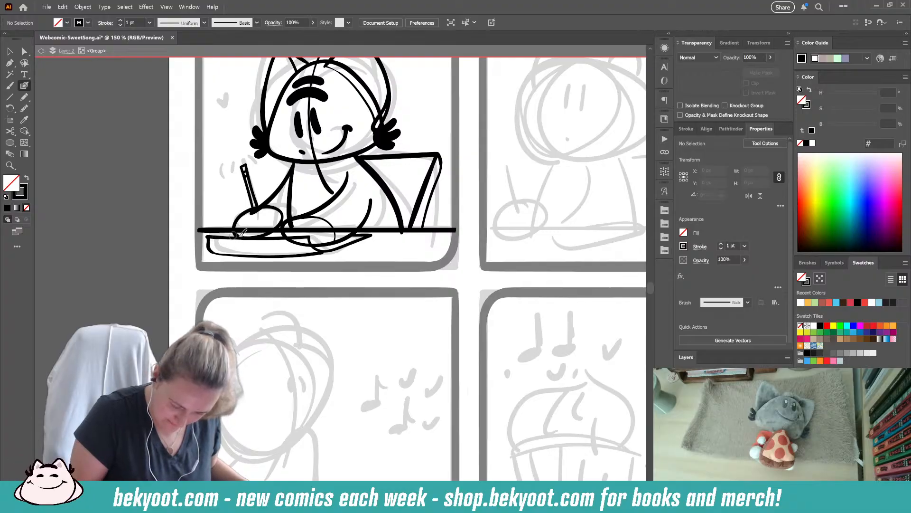
- Lower the pencil and the hand holding it toward the paper, and shrink that hand to about 105 by 82 px
{"action": "left_click", "coordinate": [277, 217], "text": "ctrl"}
{"action": "left_click", "coordinate": [251, 184], "text": "ctrl"}
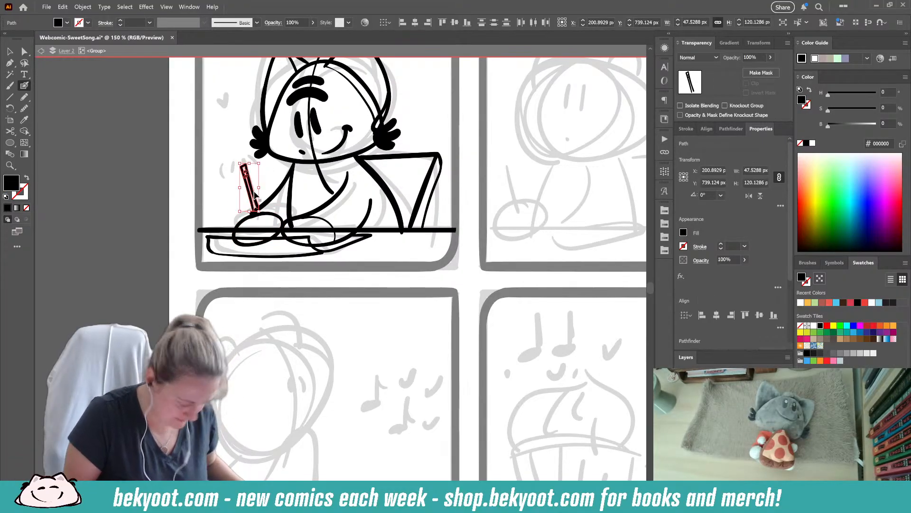
{"action": "left_click_drag", "start_coordinate": [255, 197], "coordinate": [267, 212]}
{"action": "left_click", "coordinate": [233, 185], "text": "ctrl"}
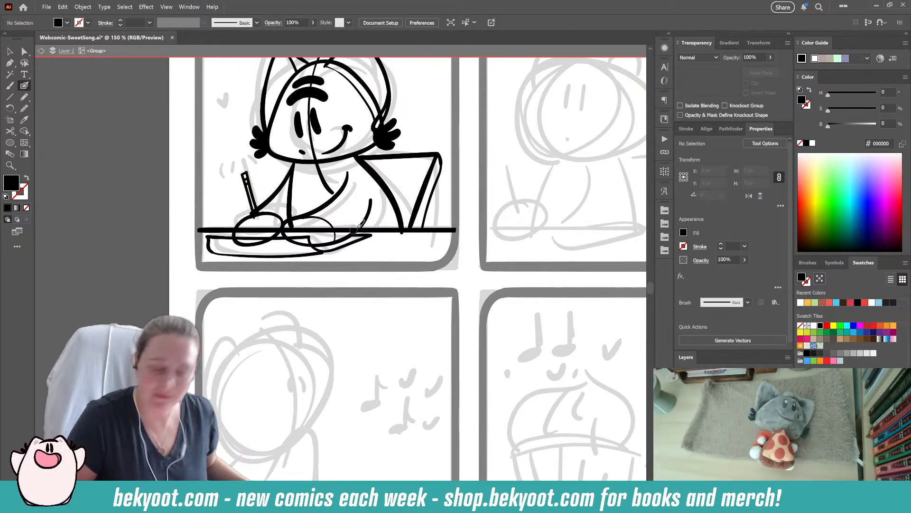
{"action": "left_click", "coordinate": [274, 217], "text": "ctrl"}
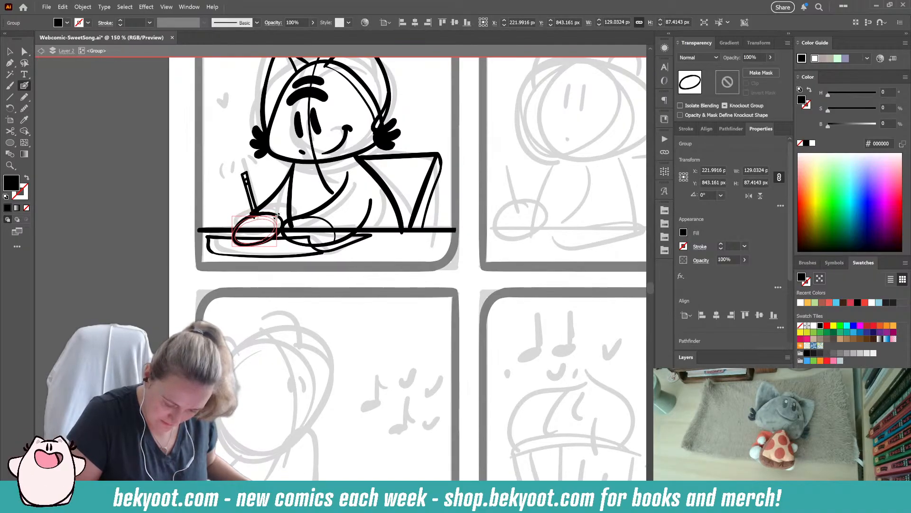
{"action": "left_click_drag", "start_coordinate": [275, 214], "coordinate": [275, 216]}
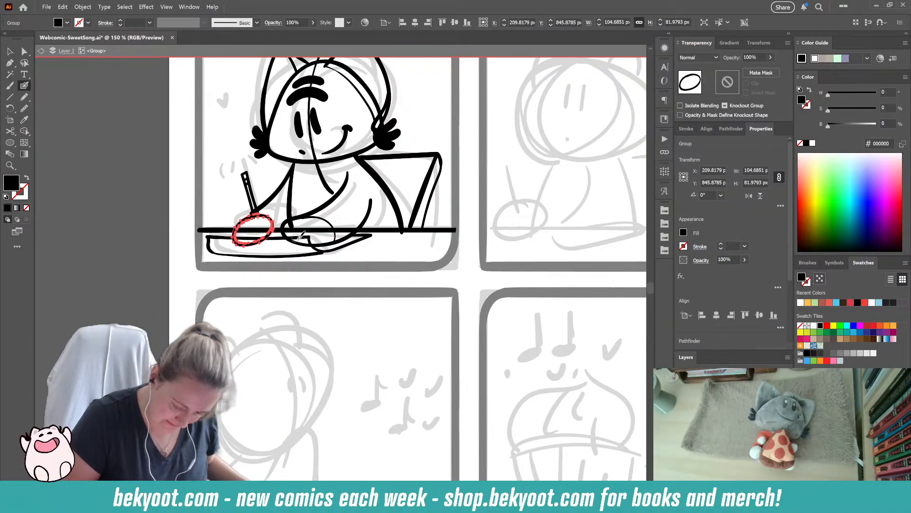
{"action": "key", "text": "ctrl+shift+a"}
- Ink short curved motion lines on both sides of the pencil's upper end
{"action": "left_click_drag", "start_coordinate": [237, 173], "coordinate": [234, 183]}
{"action": "left_click_drag", "start_coordinate": [280, 294], "coordinate": [271, 277]}
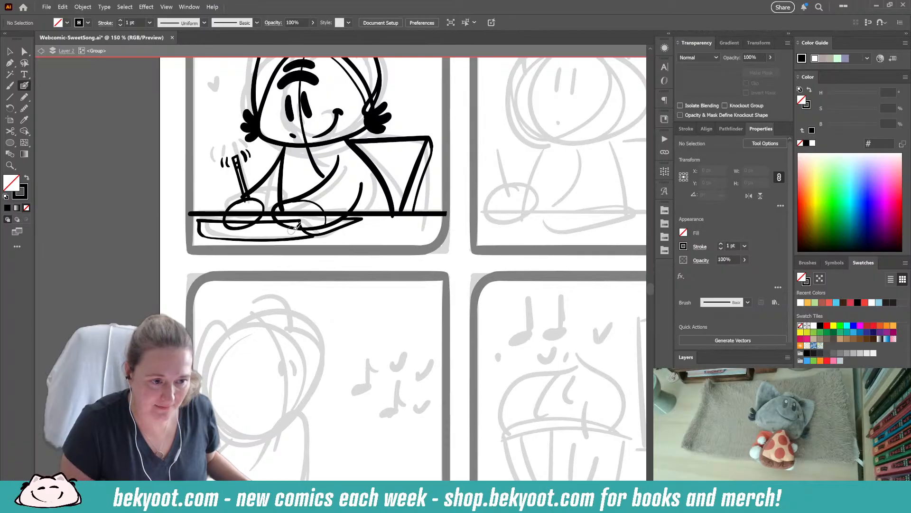
- Move both of the character's eyes slightly down the face
{"action": "left_click_drag", "start_coordinate": [285, 260], "coordinate": [260, 356]}
{"action": "left_click", "coordinate": [266, 208], "text": "ctrl"}
{"action": "left_click", "coordinate": [281, 208], "text": "ctrl+shift"}
{"action": "left_click_drag", "start_coordinate": [281, 208], "coordinate": [282, 213]}
{"action": "left_click", "coordinate": [298, 201], "text": "ctrl"}
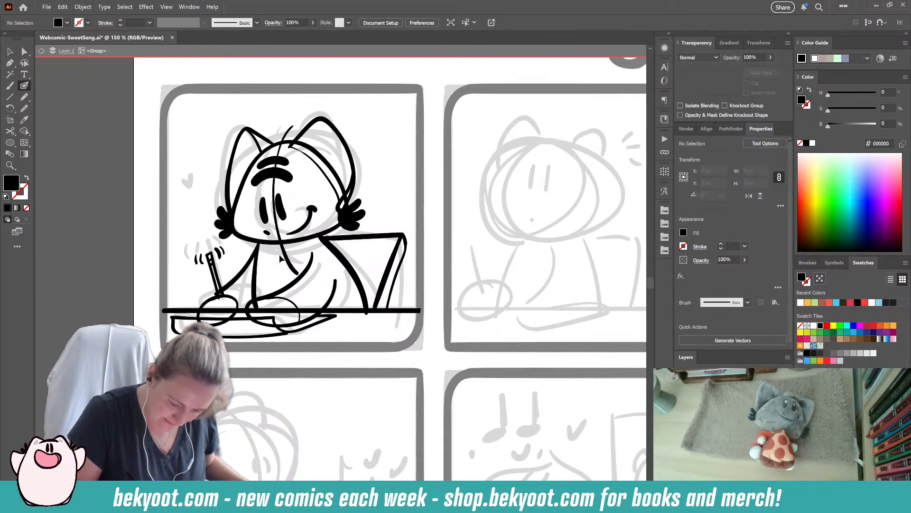
- Simplify the paths of the left and right eyes one after the other
{"action": "left_click", "coordinate": [267, 211], "text": "ctrl"}
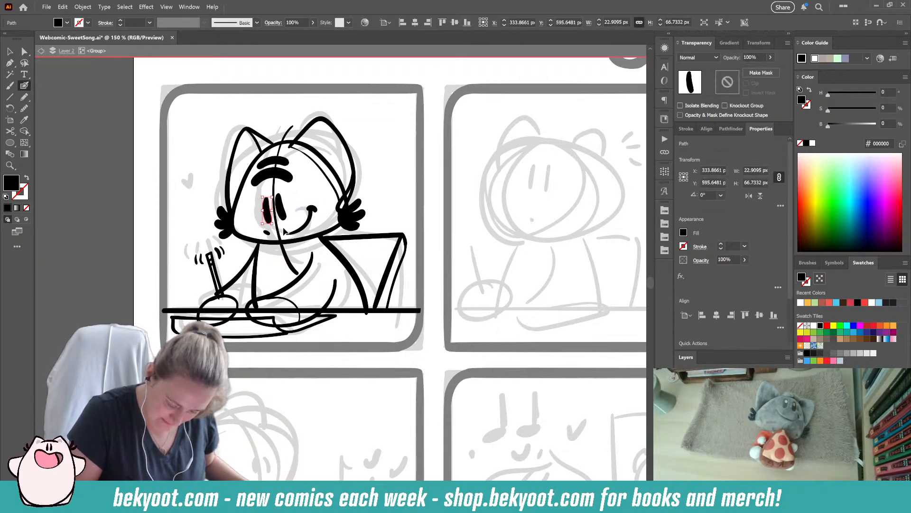
{"action": "key", "text": "ctrl+alt+s"}
{"action": "left_click_drag", "start_coordinate": [439, 83], "coordinate": [441, 83]}
{"action": "left_click", "coordinate": [283, 207], "text": "ctrl"}
{"action": "key", "text": "ctrl+alt+s"}
{"action": "left_click", "coordinate": [387, 202], "text": "ctrl"}
- Group the pencil with its motion lines and shift them slightly left
{"action": "left_click_drag", "start_coordinate": [366, 280], "coordinate": [322, 251]}
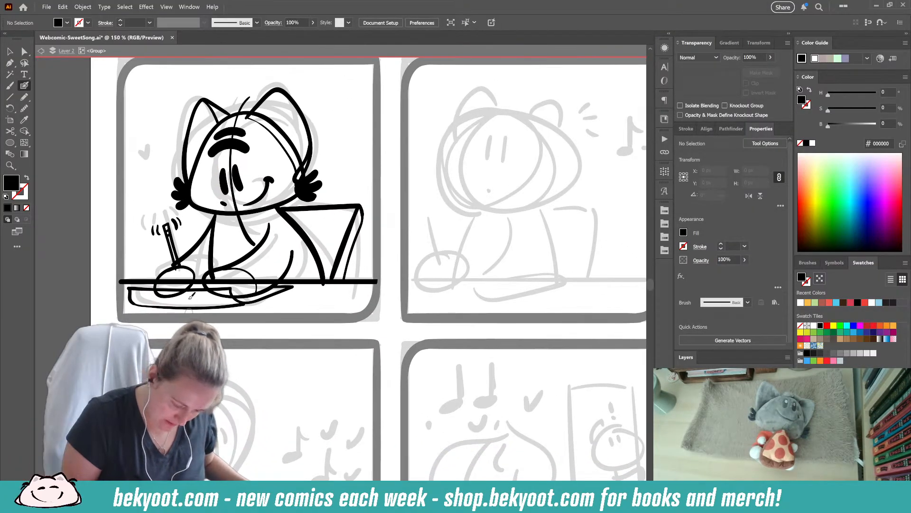
{"action": "mouse_move", "coordinate": [142, 211]}
{"action": "left_mouse_down"}
{"action": "mouse_move", "coordinate": [183, 240]}
{"action": "mouse_move", "coordinate": [171, 249]}
{"action": "left_mouse_up"}
{"action": "key", "text": "ctrl+g"}
{"action": "left_click", "coordinate": [183, 237], "text": "ctrl"}
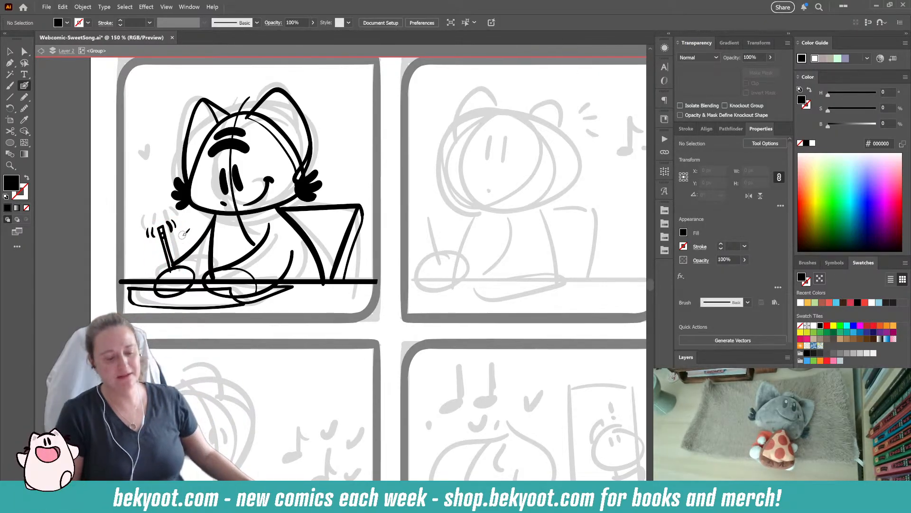
- Rotate the pencil hand by about 87° so it stands upright, and resize it to about 74 by 93 px
{"action": "left_click_drag", "start_coordinate": [189, 272], "coordinate": [191, 271]}
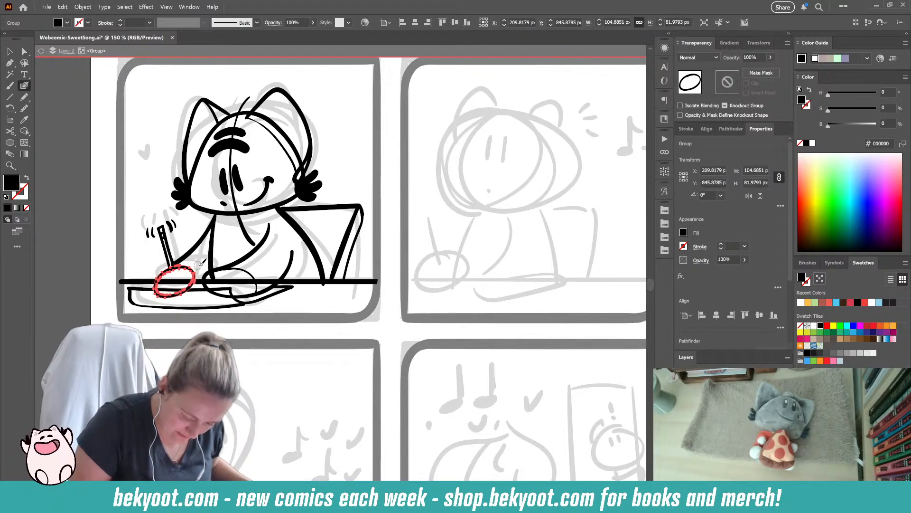
{"action": "left_click_drag", "start_coordinate": [199, 263], "coordinate": [164, 261]}
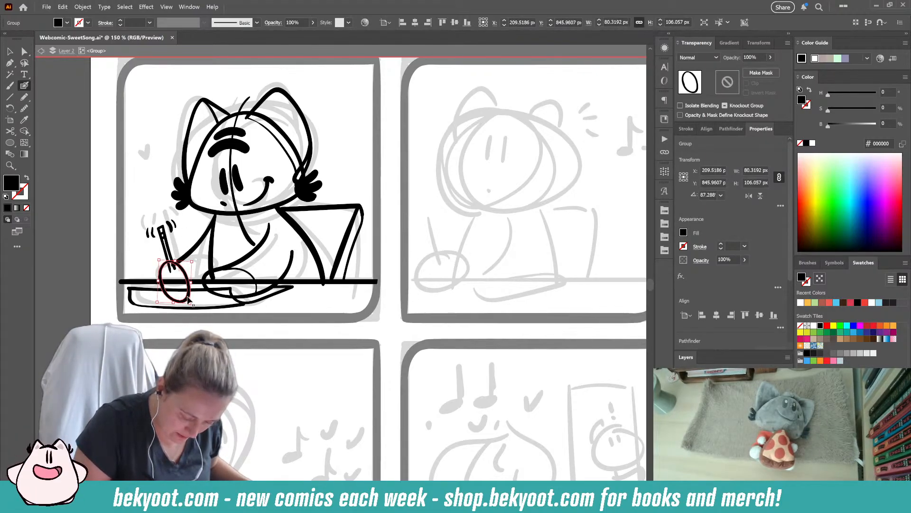
{"action": "left_click_drag", "start_coordinate": [189, 306], "coordinate": [191, 290]}
{"action": "left_click", "coordinate": [141, 261], "text": "ctrl"}
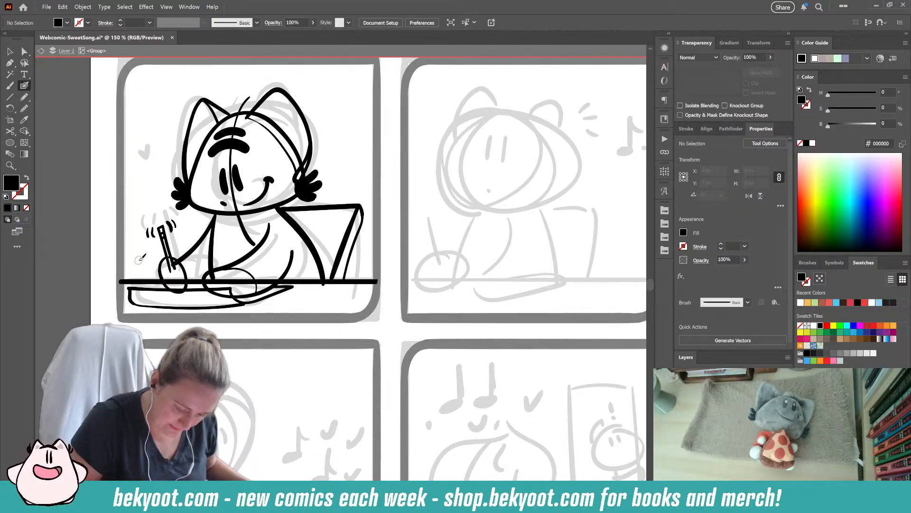
{"action": "left_click", "coordinate": [186, 274], "text": "ctrl"}
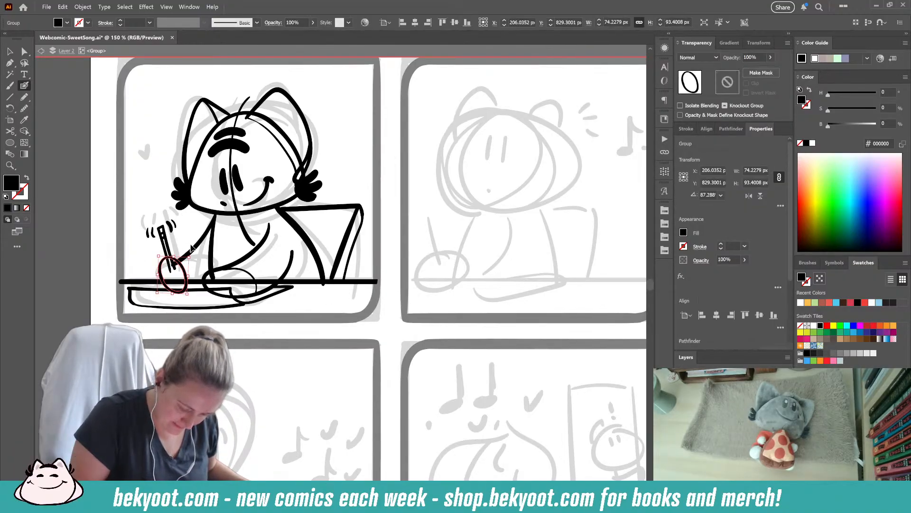
{"action": "left_click", "coordinate": [189, 229], "text": "ctrl"}
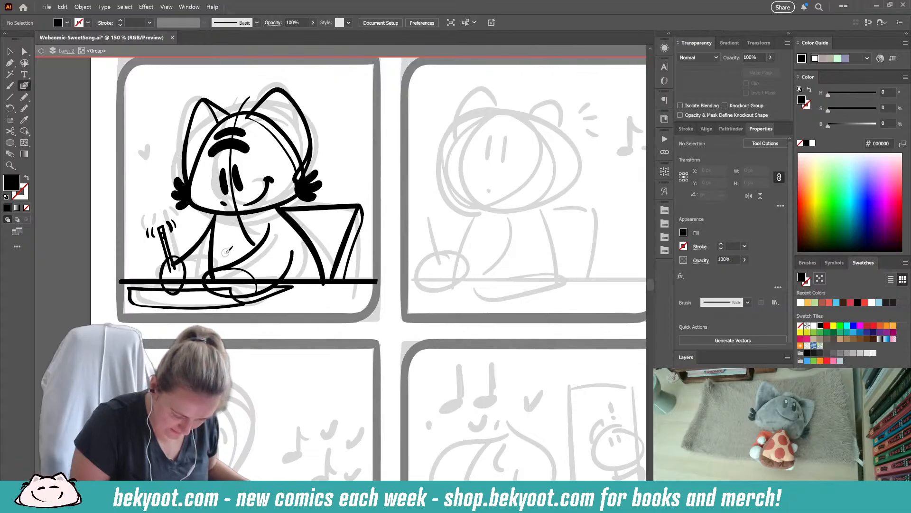
- Ink a small solid heart beside the character's head, near the sketched heart
{"action": "scroll", "coordinate": [342, 331], "scroll_direction": "up", "scroll_amount": 1}
{"action": "scroll", "coordinate": [166, 216], "scroll_direction": "up", "scroll_amount": 1}
{"action": "left_click_drag", "start_coordinate": [166, 216], "coordinate": [169, 207]}
- Select the near arm's strokes and simplify their paths
{"action": "left_click_drag", "start_coordinate": [220, 327], "coordinate": [214, 290]}
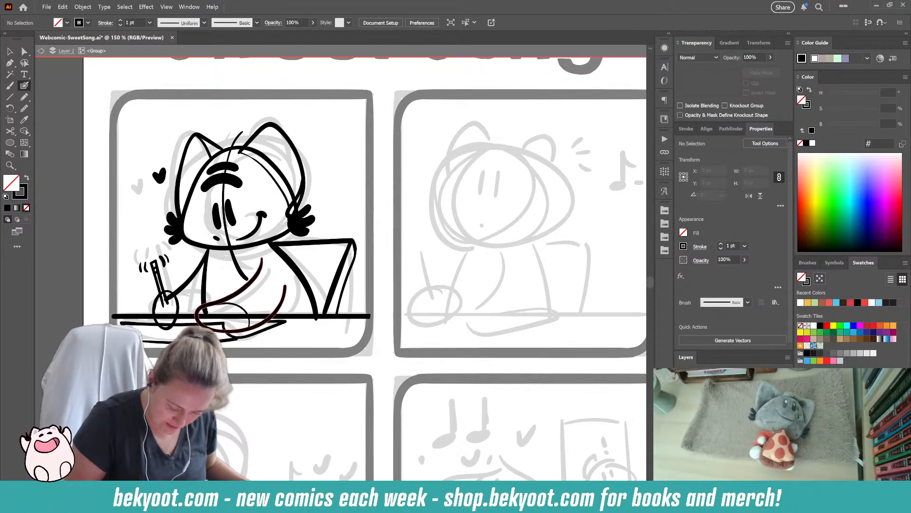
{"action": "left_click_drag", "start_coordinate": [214, 325], "coordinate": [212, 325]}
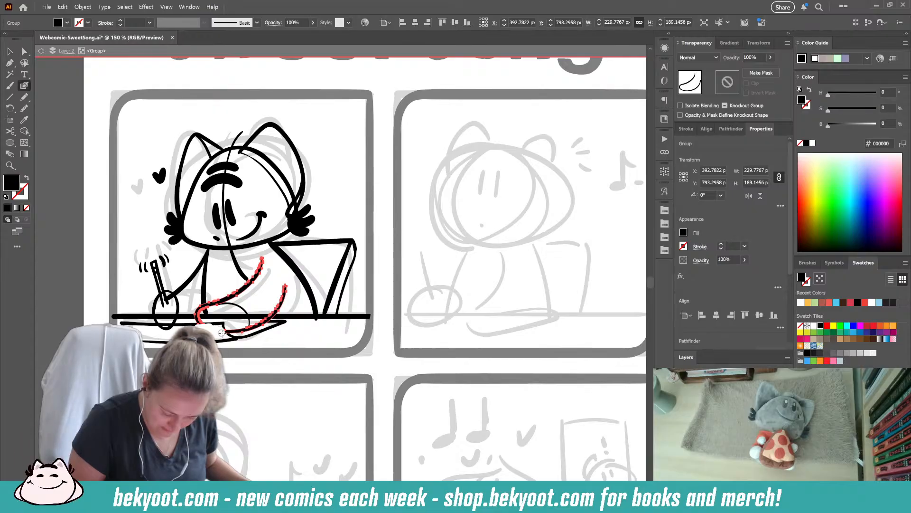
{"action": "key", "text": "ctrl+alt+s"}
{"action": "left_click_drag", "start_coordinate": [437, 83], "coordinate": [441, 82]}
{"action": "left_click", "coordinate": [387, 153]}
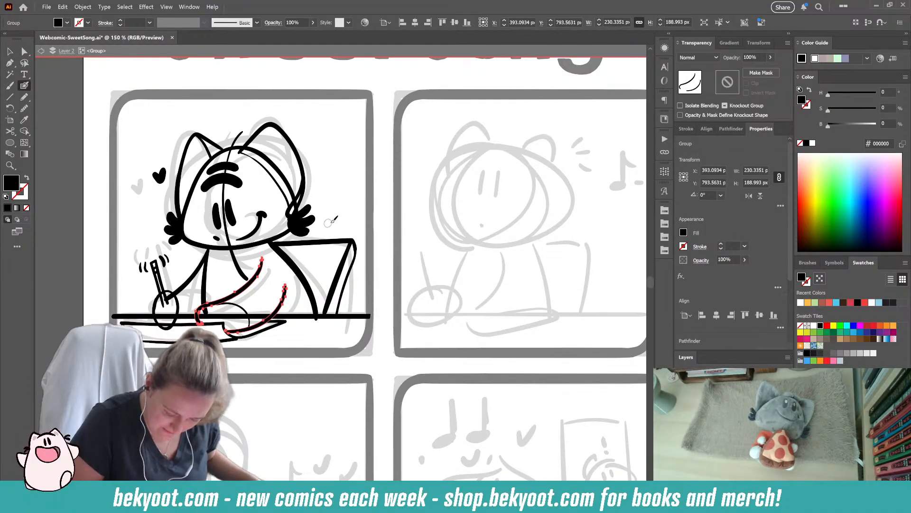
- Erase the doubled stroke along the head outline inside the near ear, leaving a single thin line
{"action": "key", "text": "ctrl+shift+a"}
{"action": "left_click_drag", "start_coordinate": [275, 352], "coordinate": [280, 329]}
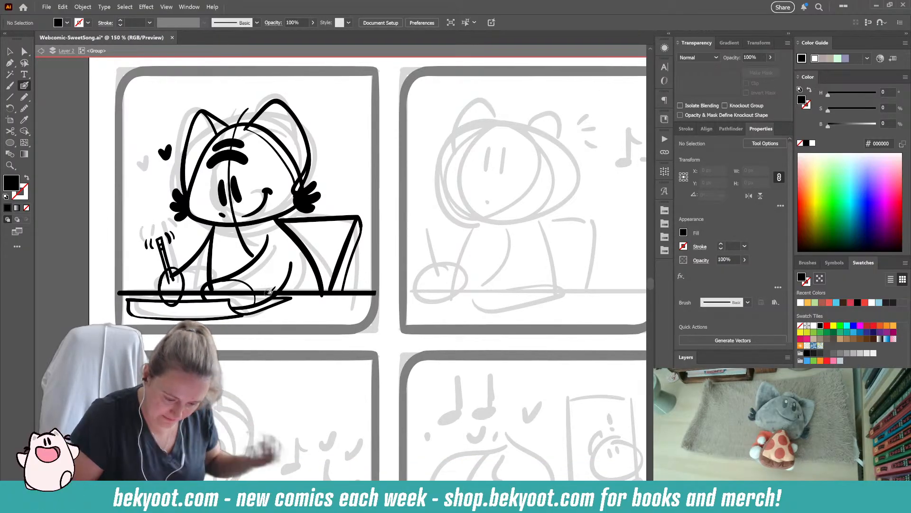
{"action": "left_click", "coordinate": [275, 134]}
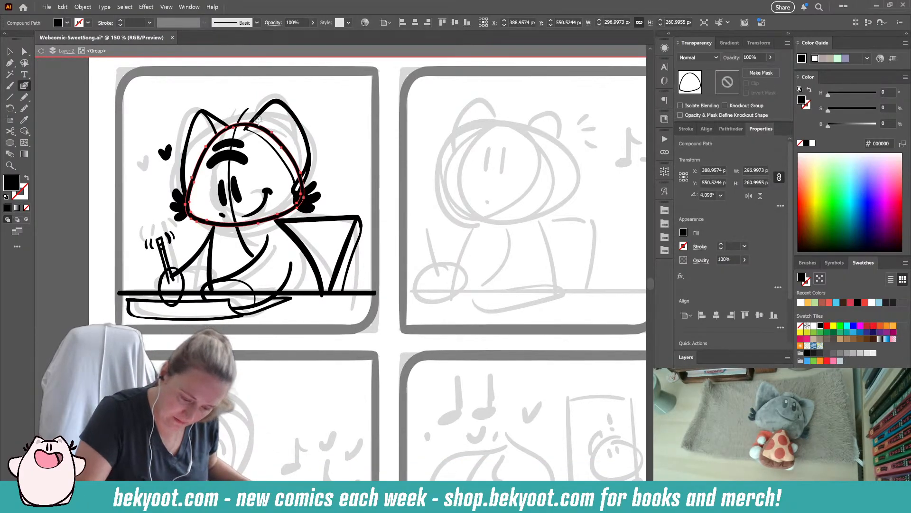
{"action": "mouse_move", "coordinate": [256, 129]}
{"action": "left_mouse_down"}
{"action": "mouse_move", "coordinate": [291, 157]}
{"action": "mouse_move", "coordinate": [285, 150]}
{"action": "mouse_move", "coordinate": [299, 189]}
{"action": "left_mouse_up"}
{"action": "left_click", "coordinate": [347, 168], "text": "ctrl"}
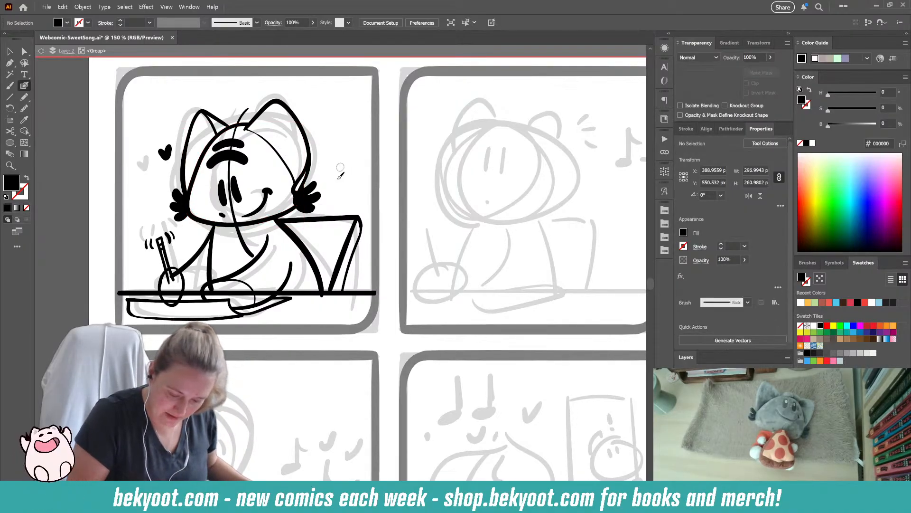
- Delete the curved vertical guideline that runs through the character's face and body
{"action": "left_click_drag", "start_coordinate": [307, 302], "coordinate": [297, 310]}
{"action": "left_click", "coordinate": [237, 258], "text": "ctrl"}
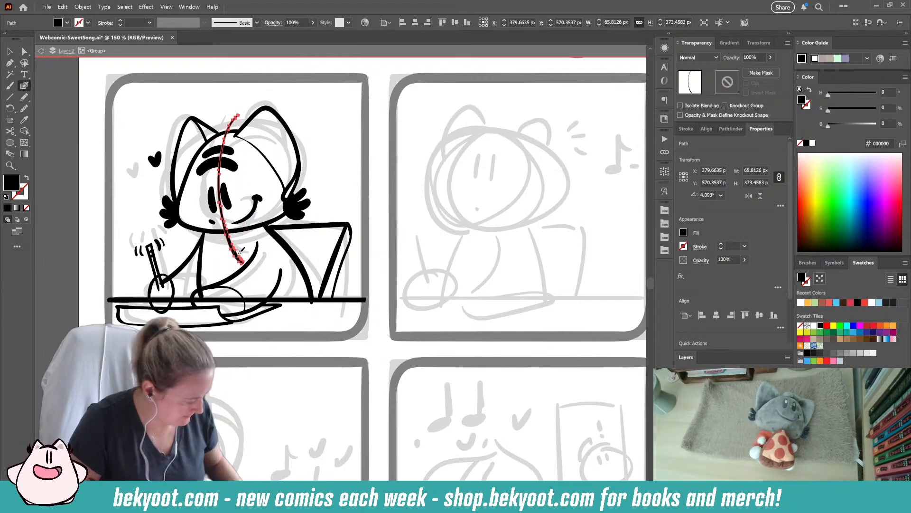
{"action": "key", "text": "Delete"}
{"action": "left_click_drag", "start_coordinate": [227, 202], "coordinate": [227, 204]}
{"action": "left_click", "coordinate": [339, 181], "text": "ctrl"}
- Clean up the overlapping strokes where the near hand and the chair back meet the desk edge
{"action": "left_click_drag", "start_coordinate": [292, 342], "coordinate": [269, 331]}
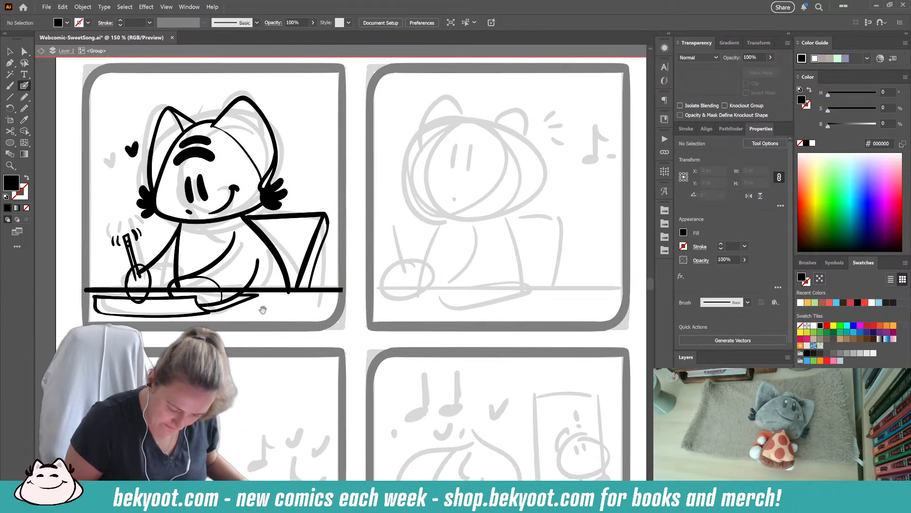
{"action": "left_click", "coordinate": [177, 266], "text": "ctrl"}
{"action": "left_click", "coordinate": [156, 242], "text": "ctrl"}
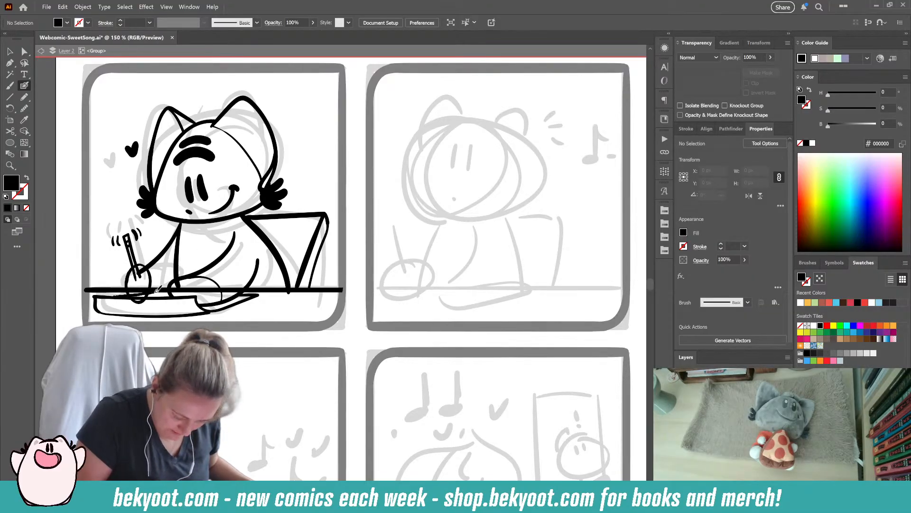
{"action": "key", "text": "shift+x"}
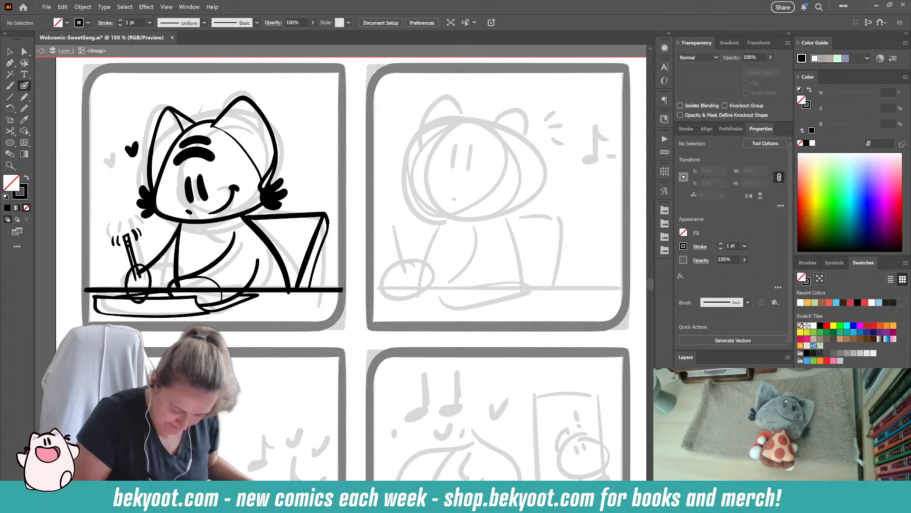
{"action": "left_click", "coordinate": [167, 294], "text": "ctrl"}
{"action": "left_click_drag", "start_coordinate": [171, 292], "coordinate": [202, 308]}
{"action": "left_click", "coordinate": [216, 301], "text": "ctrl"}
{"action": "left_click_drag", "start_coordinate": [298, 350], "coordinate": [233, 364]}
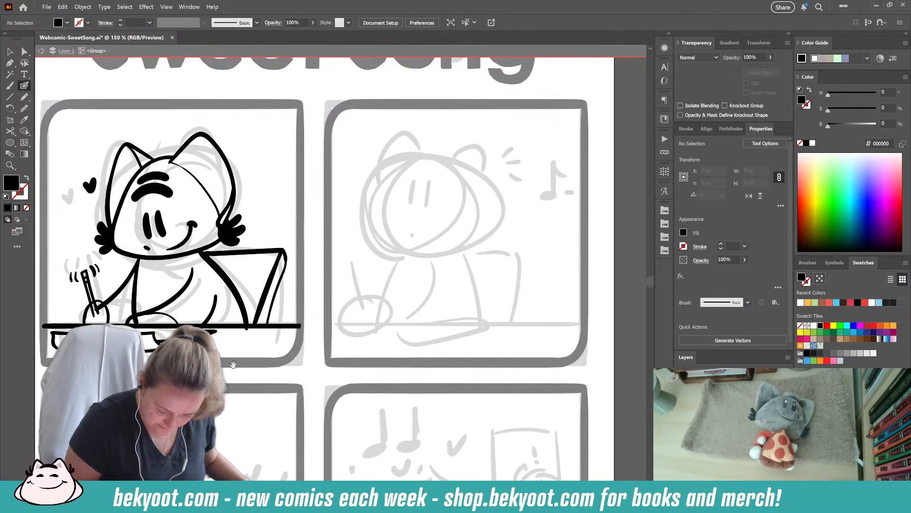
{"action": "left_click", "coordinate": [244, 311], "text": "ctrl"}
{"action": "mouse_move", "coordinate": [244, 328]}
{"action": "left_mouse_down"}
{"action": "mouse_move", "coordinate": [244, 346]}
{"action": "mouse_move", "coordinate": [268, 359]}
{"action": "left_mouse_up"}
{"action": "left_click", "coordinate": [243, 378], "text": "ctrl"}
{"action": "left_click_drag", "start_coordinate": [170, 318], "coordinate": [242, 291]}
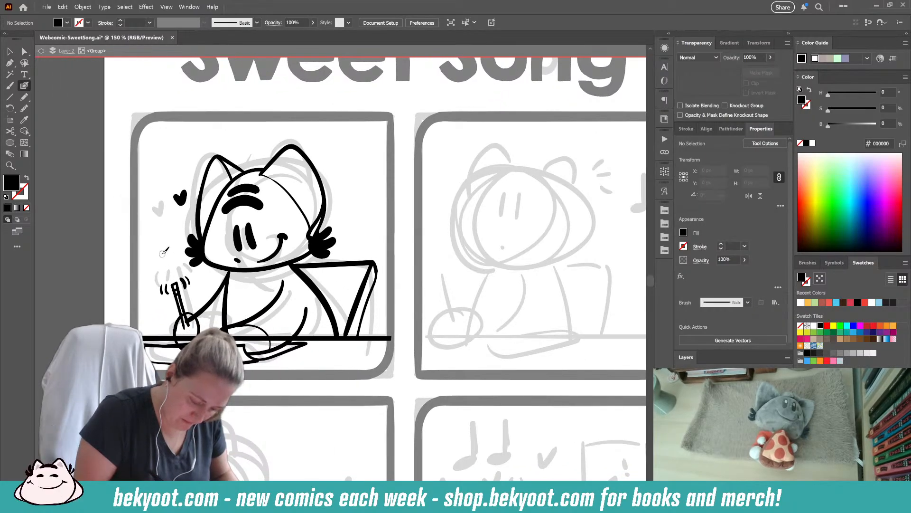
- Hand-letter "write" above the pencil, group the lettering, and stack three "write" words beside the character's head
{"action": "left_click_drag", "start_coordinate": [151, 263], "coordinate": [176, 245]}
{"action": "left_click", "coordinate": [160, 250]}
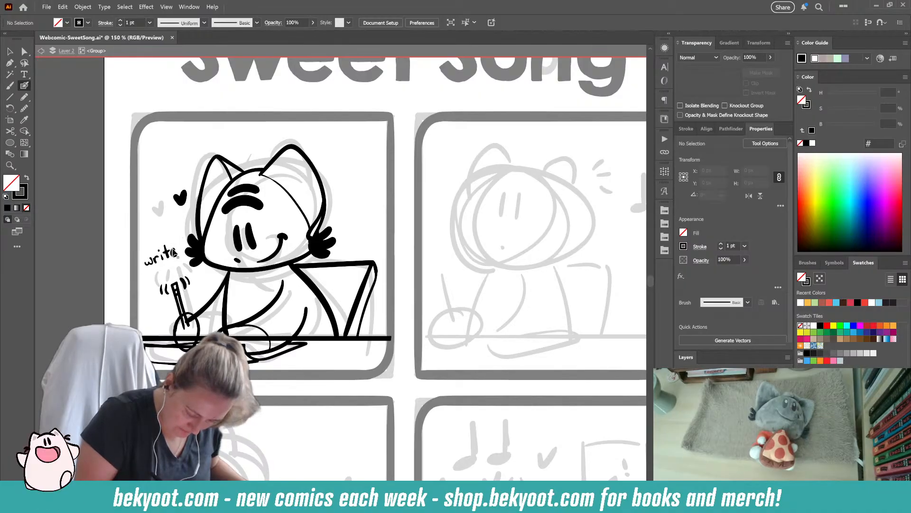
{"action": "mouse_move", "coordinate": [173, 250]}
{"action": "left_mouse_down"}
{"action": "mouse_move", "coordinate": [178, 266]}
{"action": "mouse_move", "coordinate": [162, 278]}
{"action": "mouse_move", "coordinate": [176, 264]}
{"action": "mouse_move", "coordinate": [171, 231]}
{"action": "mouse_move", "coordinate": [182, 220]}
{"action": "mouse_move", "coordinate": [185, 228]}
{"action": "left_mouse_up"}
{"action": "key", "text": "ctrl+g"}
{"action": "key", "text": "v"}
{"action": "left_click", "coordinate": [168, 258]}
{"action": "left_click", "coordinate": [132, 294]}
{"action": "left_click", "coordinate": [113, 273]}
{"action": "left_click_drag", "start_coordinate": [270, 416], "coordinate": [226, 370]}
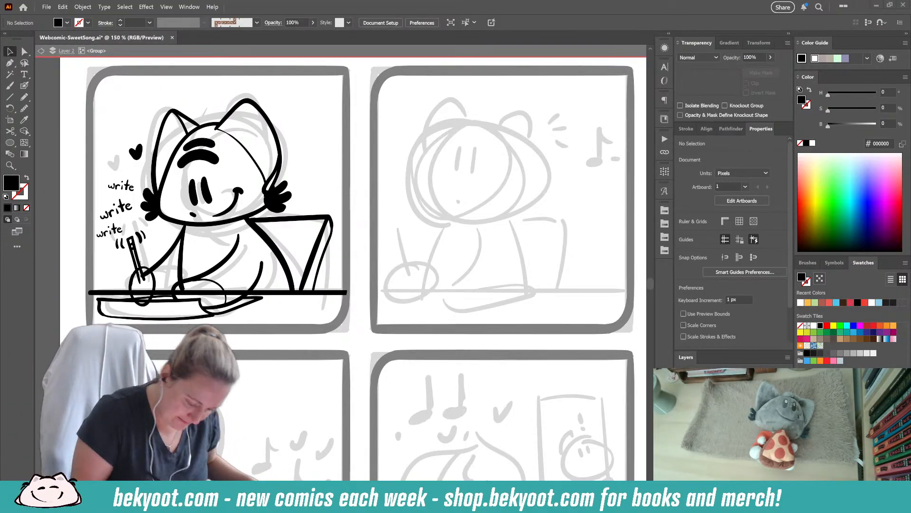
- Select the oval outline of the pencil hand and simplify its path
{"action": "left_click", "coordinate": [24, 85]}
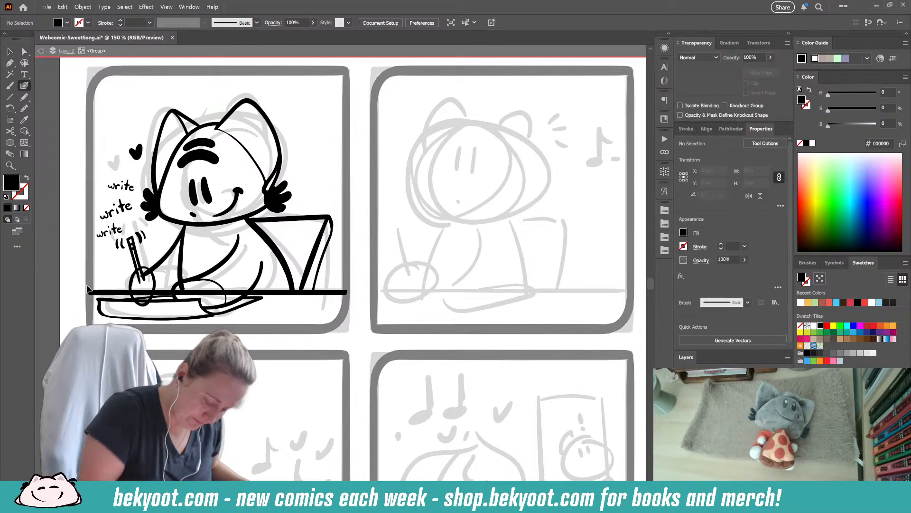
{"action": "key", "text": "shift+x"}
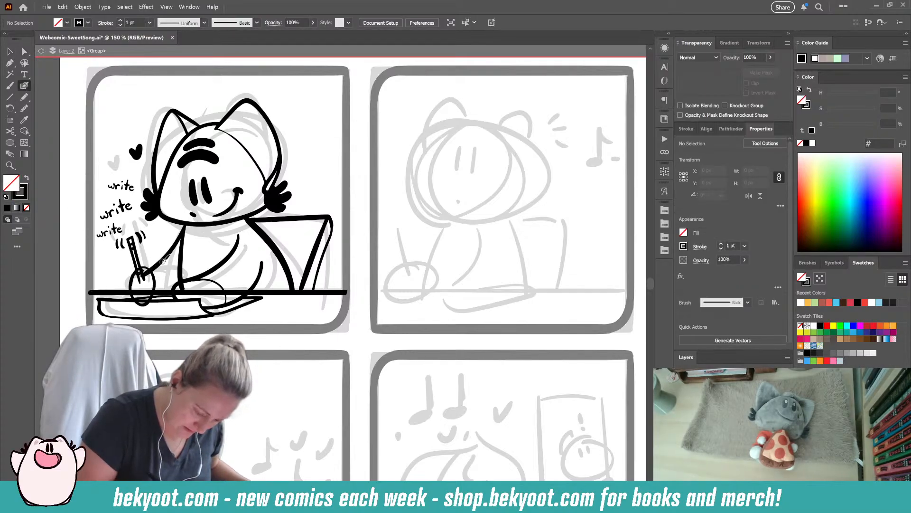
{"action": "mouse_move", "coordinate": [142, 268]}
{"action": "left_mouse_down"}
{"action": "mouse_move", "coordinate": [131, 290]}
{"action": "mouse_move", "coordinate": [143, 269]}
{"action": "left_mouse_up"}
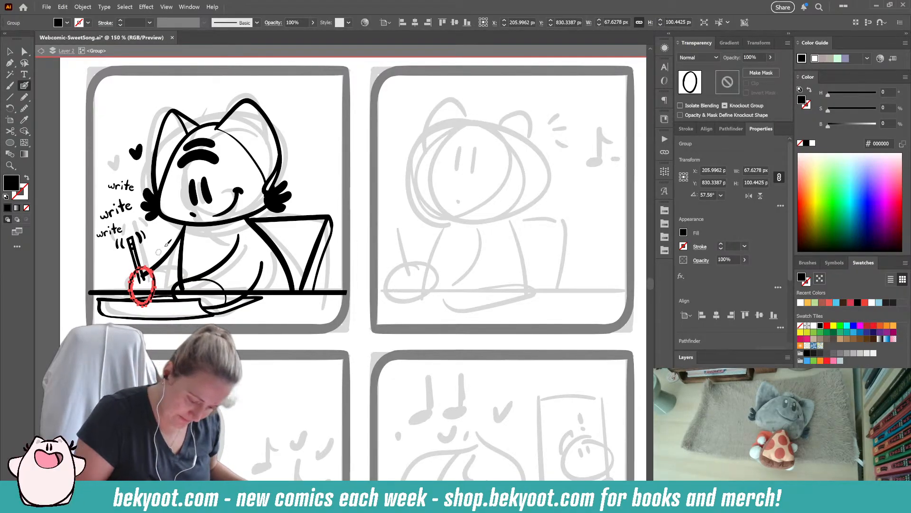
{"action": "key", "text": "ctrl+alt+s"}
{"action": "left_click_drag", "start_coordinate": [437, 83], "coordinate": [443, 83]}
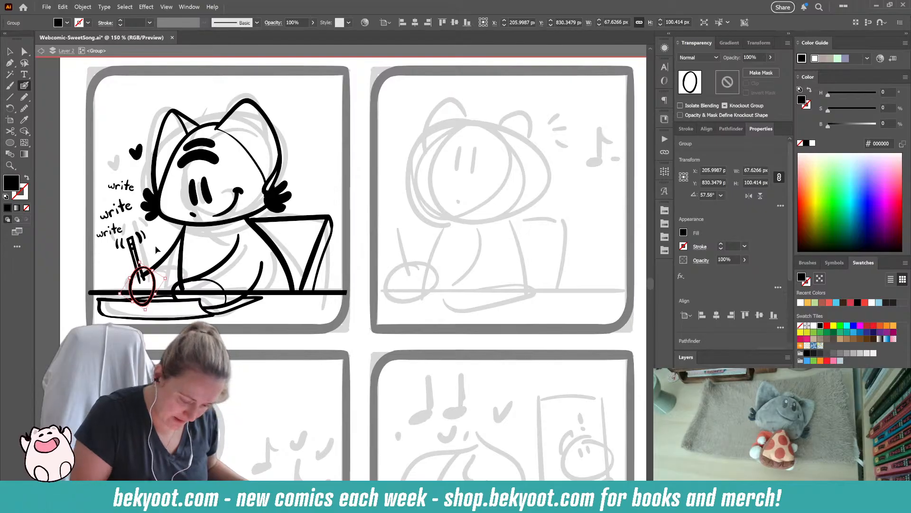
{"action": "key", "text": "ctrl+shift+a"}
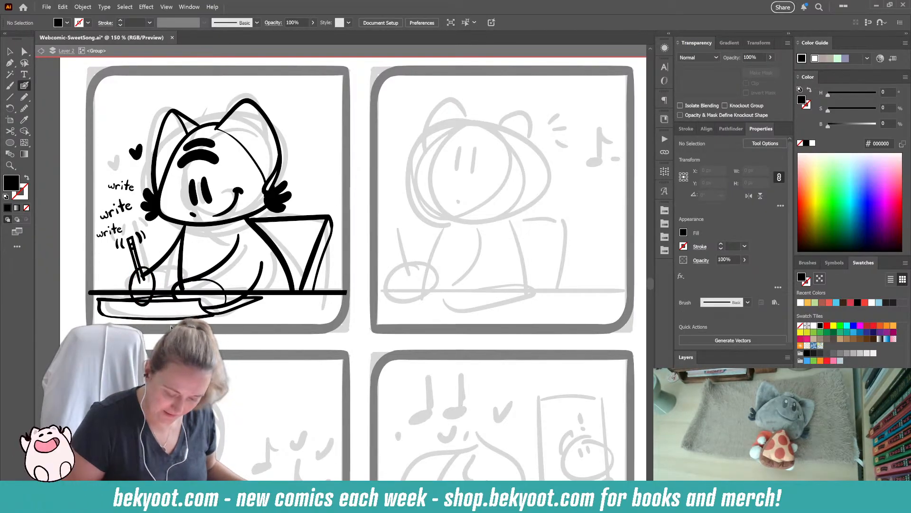
- Erase the desk line where it crosses the near hand, and trim the lower end of the body line there
{"action": "left_click", "coordinate": [273, 290], "text": "ctrl"}
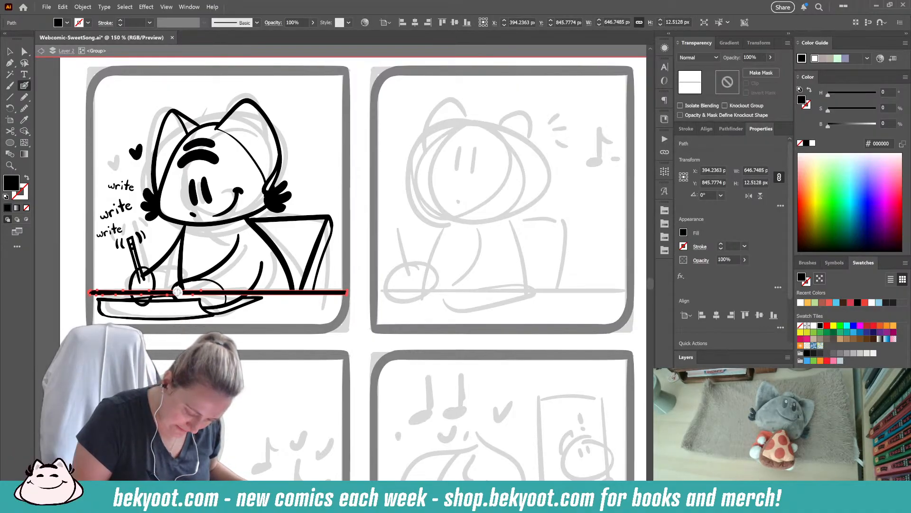
{"action": "left_click_drag", "start_coordinate": [186, 292], "coordinate": [252, 294]}
{"action": "left_click", "coordinate": [182, 280], "text": "ctrl"}
{"action": "left_click_drag", "start_coordinate": [183, 290], "coordinate": [186, 288]}
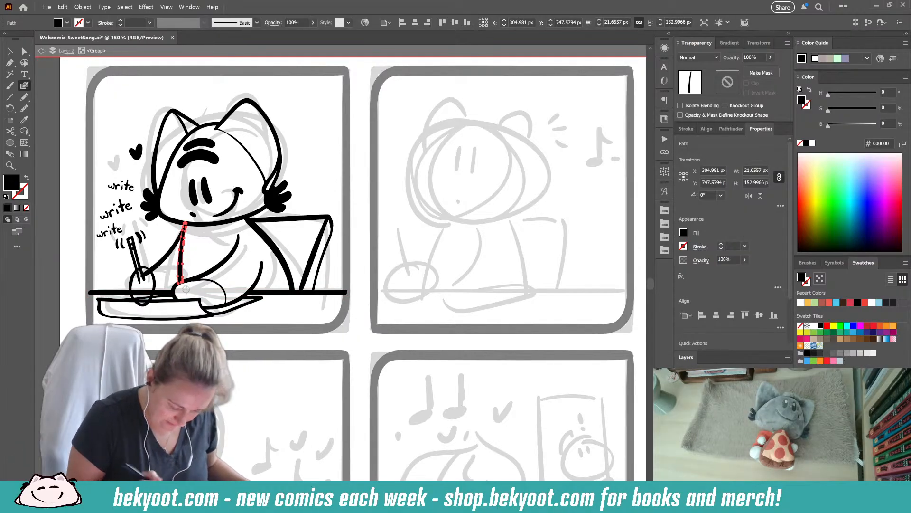
{"action": "left_click_drag", "start_coordinate": [217, 340], "coordinate": [261, 354]}
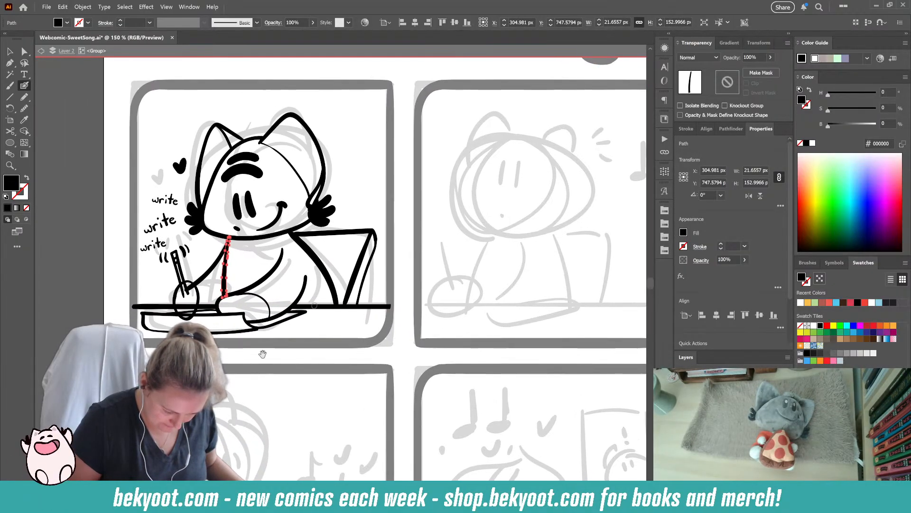
- Fade the pencil hand's oval to 30% opacity as a drawing guide
{"action": "left_click", "coordinate": [197, 300], "text": "ctrl"}
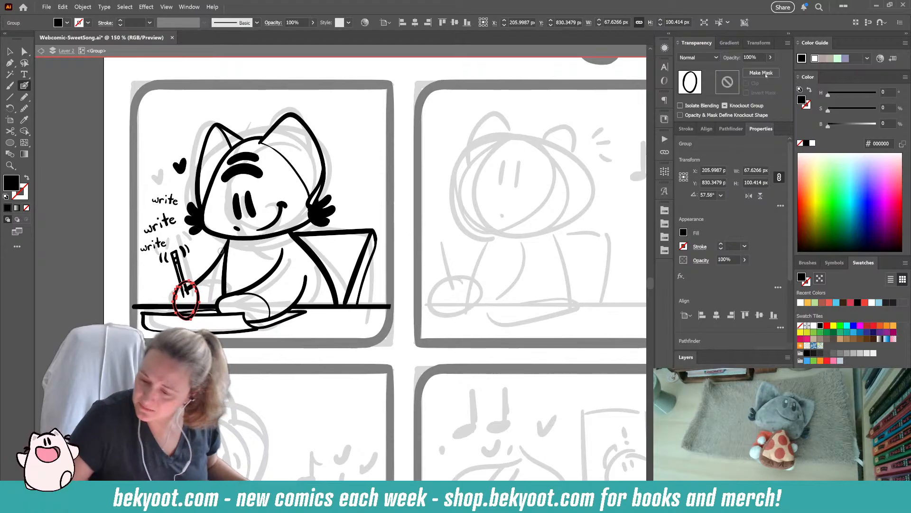
{"action": "left_click", "coordinate": [759, 57]}
{"action": "type", "text": "30"}
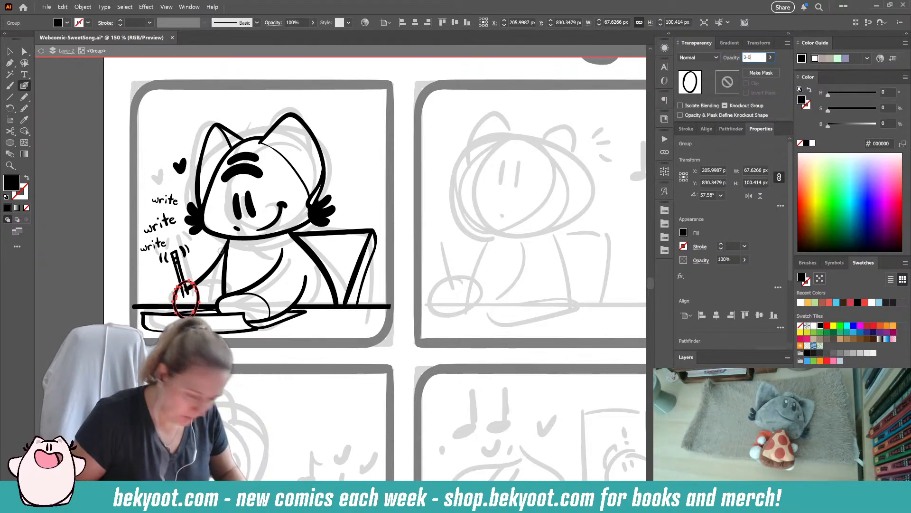
{"action": "key", "text": "BackSpace"}
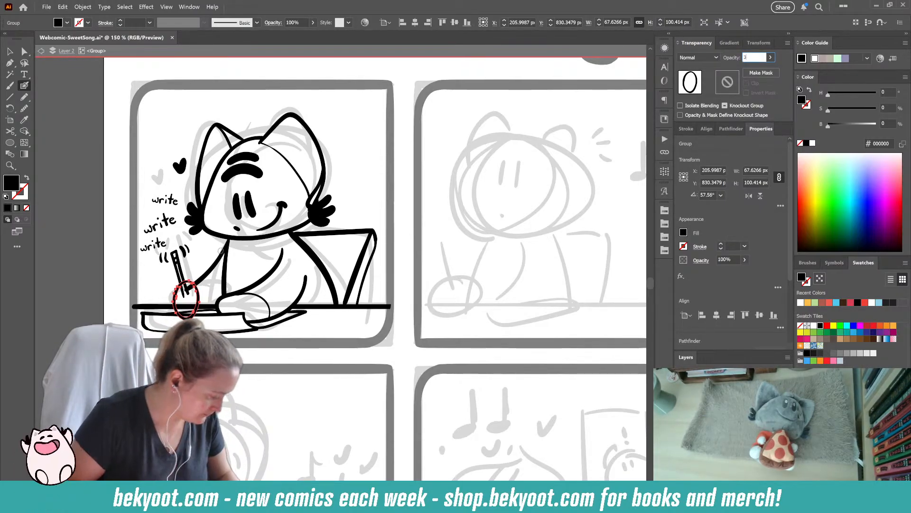
{"action": "key", "text": "Return"}
{"action": "key", "text": "ctrl+shift+a"}
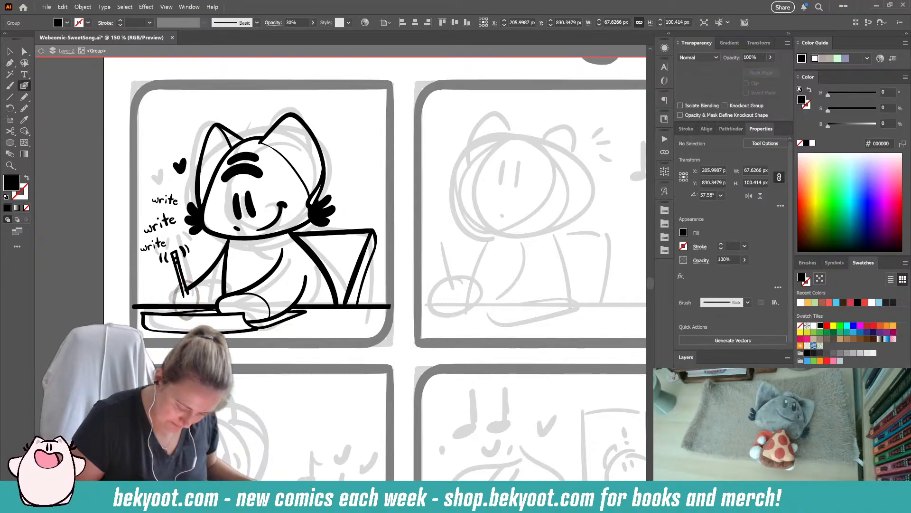
- Redraw the pencil hand's rounded outline in solid black over the faded oval
{"action": "left_click", "coordinate": [201, 284], "text": "ctrl"}
{"action": "key", "text": "ctrl+shift+a"}
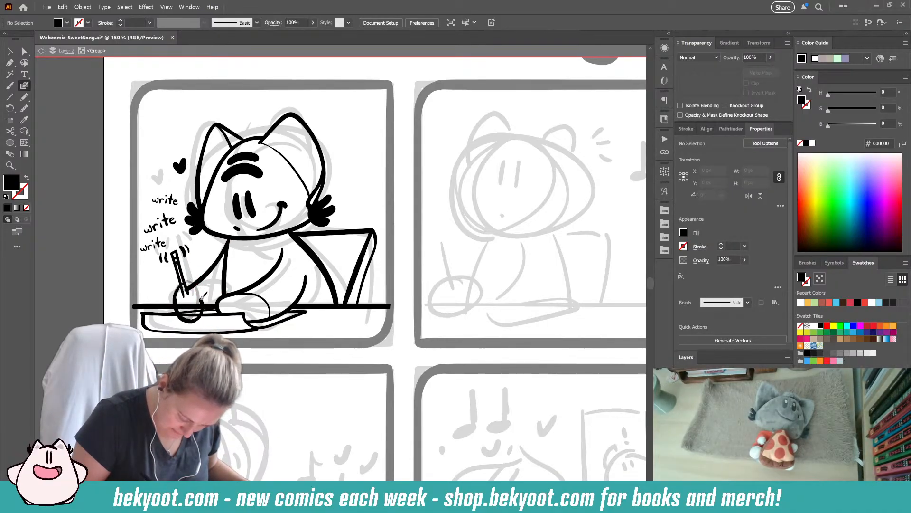
{"action": "key", "text": "shift+x"}
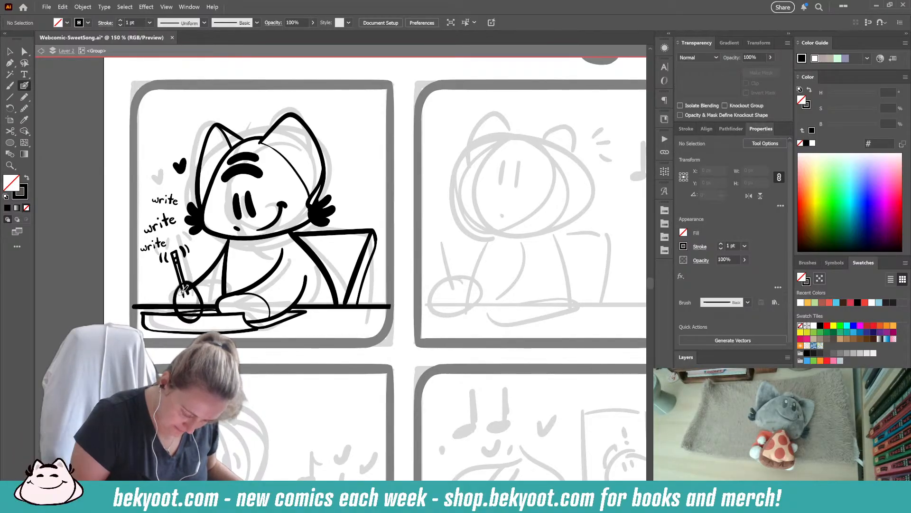
- Trim the lower end of the far arm's stroke so it stops at the redrawn hand
{"action": "left_click_drag", "start_coordinate": [187, 289], "coordinate": [228, 240]}
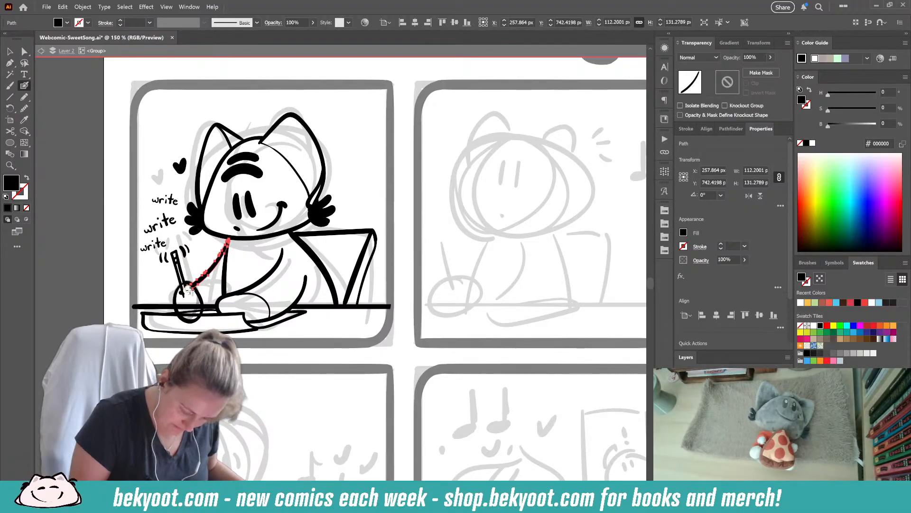
{"action": "left_click_drag", "start_coordinate": [192, 291], "coordinate": [201, 300]}
{"action": "key", "text": "ctrl+z"}
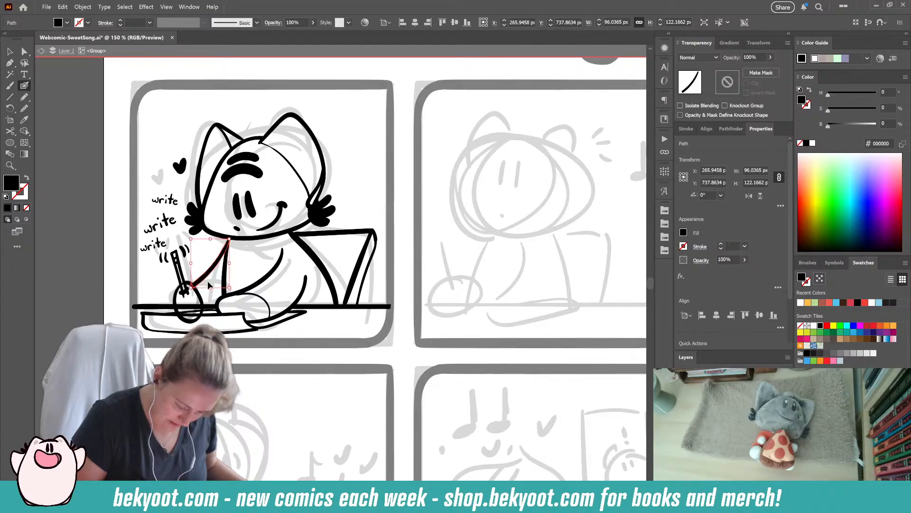
{"action": "left_click", "coordinate": [170, 298], "text": "ctrl"}
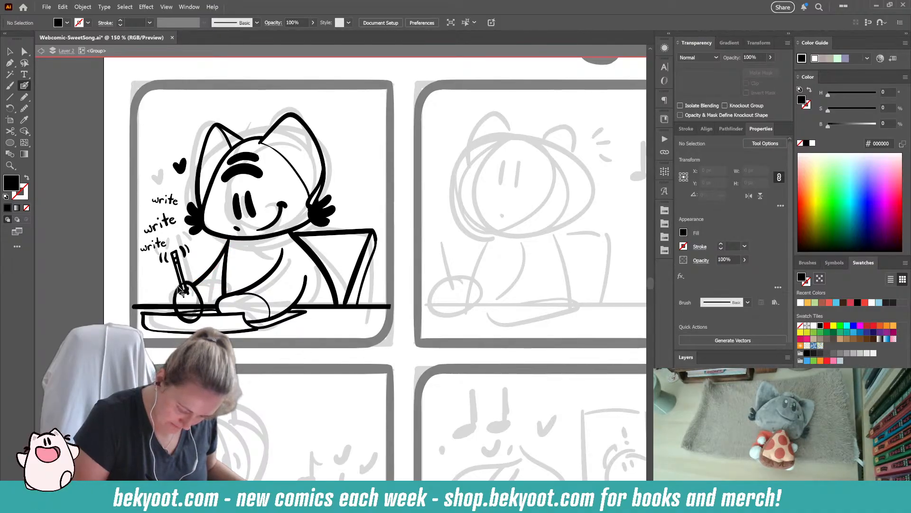
- Delete the faded oval beneath the pencil hand, and simplify the redrawn hand outline's path
{"action": "left_click", "coordinate": [181, 292], "text": "ctrl"}
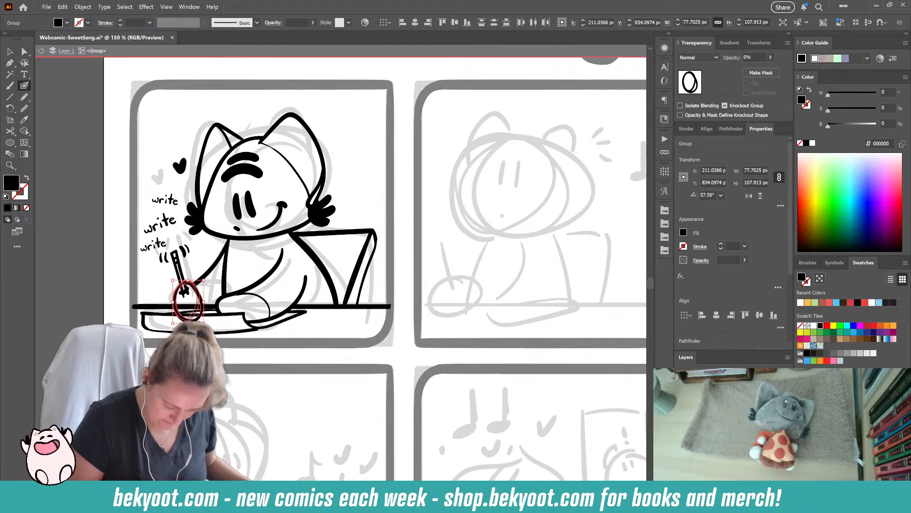
{"action": "left_click", "coordinate": [199, 318], "text": "ctrl"}
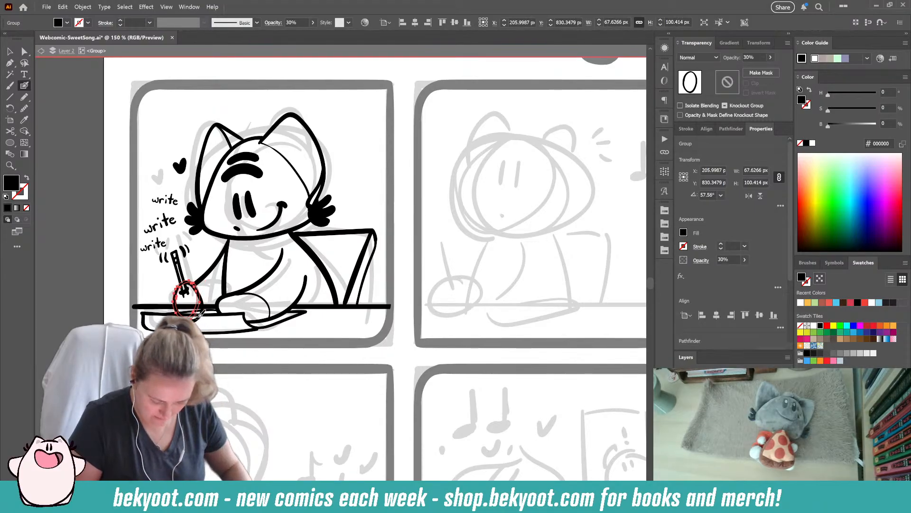
{"action": "key", "text": "Delete"}
{"action": "left_click", "coordinate": [190, 283], "text": "ctrl"}
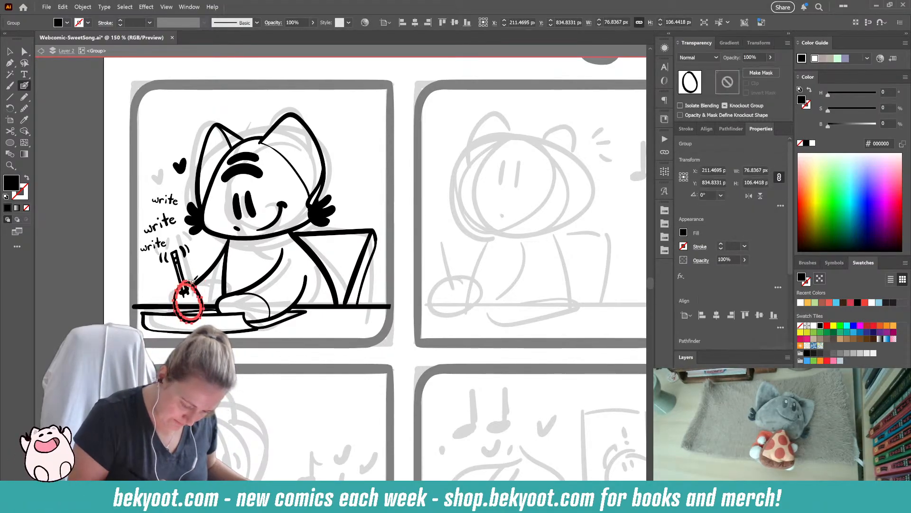
{"action": "key", "text": "ctrl+alt+s"}
{"action": "left_click_drag", "start_coordinate": [437, 82], "coordinate": [440, 82]}
- Erase the overlapping strokes where the pencil hand meets the pencil and the pad's upper edge
{"action": "left_click_drag", "start_coordinate": [182, 281], "coordinate": [187, 300]}
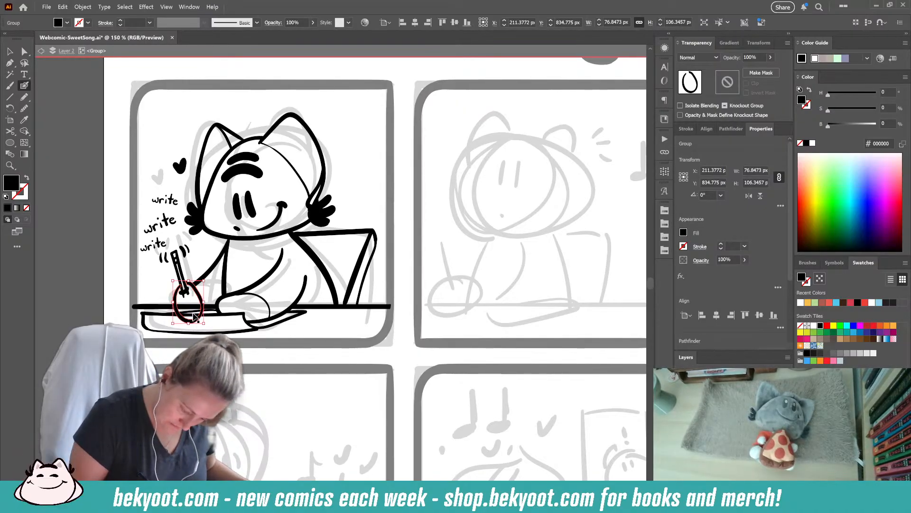
{"action": "left_click", "coordinate": [188, 293]}
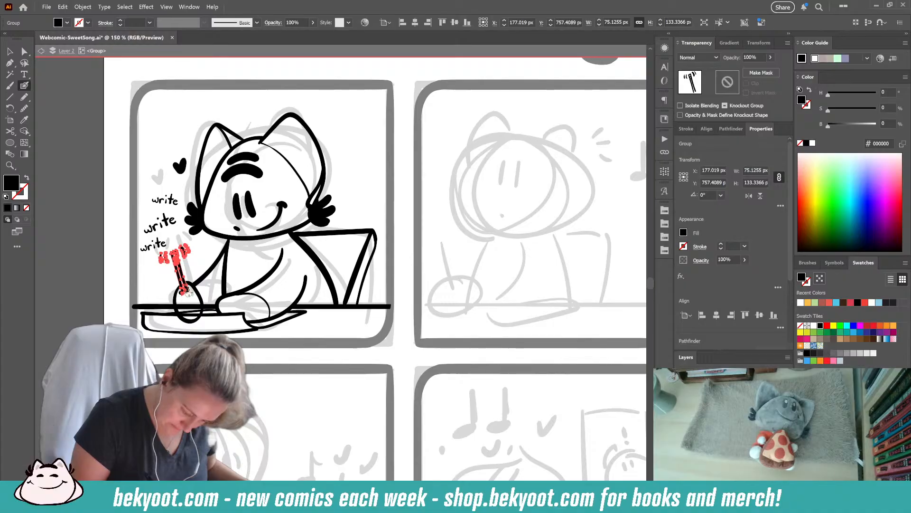
{"action": "left_click", "coordinate": [189, 321]}
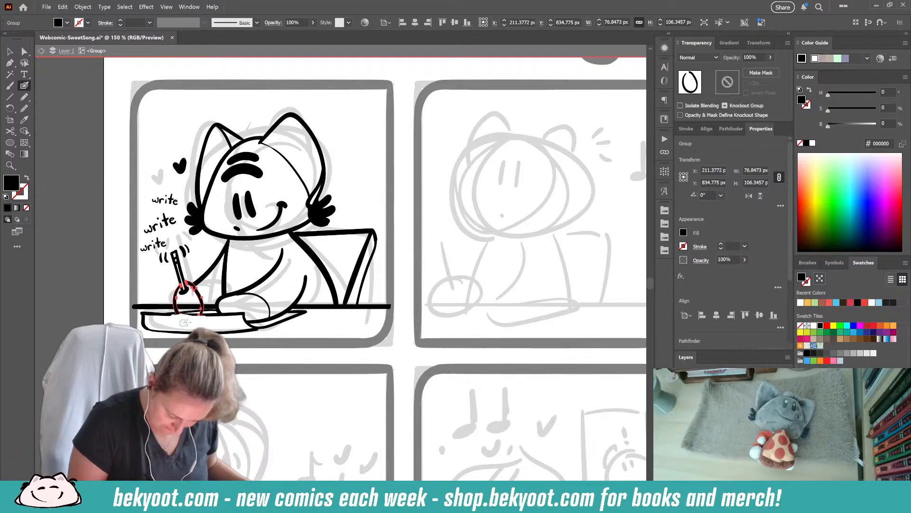
{"action": "left_click", "coordinate": [193, 312]}
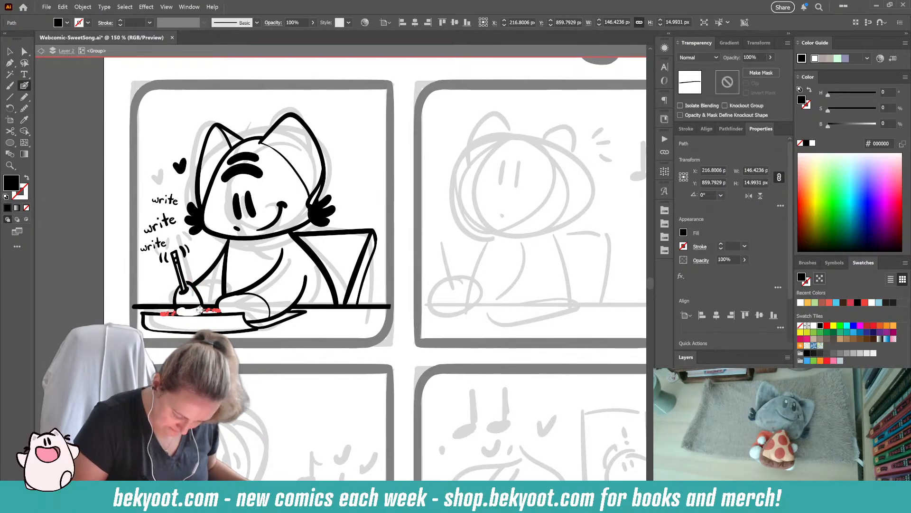
- Erase the parts of the pad's upper edge and the desk line that cross the pencil hand
{"action": "left_click", "coordinate": [196, 311]}
{"action": "left_click_drag", "start_coordinate": [181, 306], "coordinate": [196, 308]}
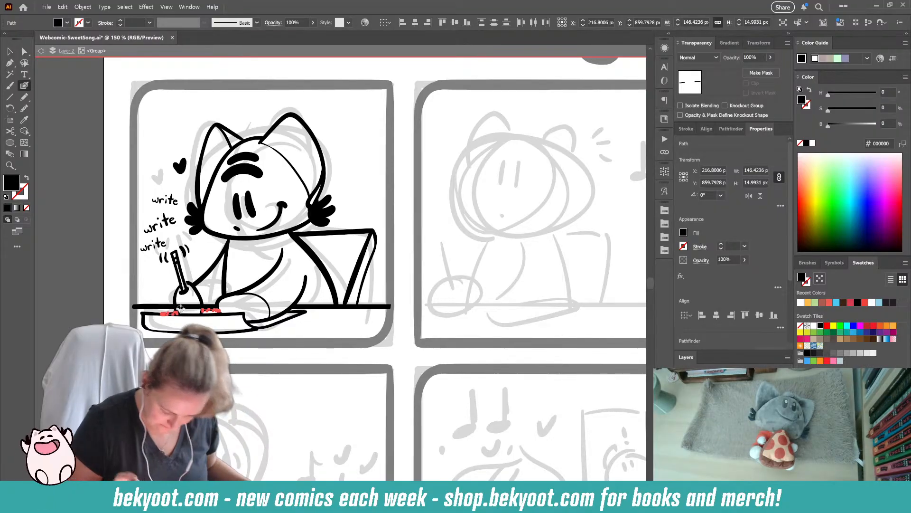
{"action": "key", "text": "Delete"}
{"action": "left_click", "coordinate": [186, 306], "text": "ctrl"}
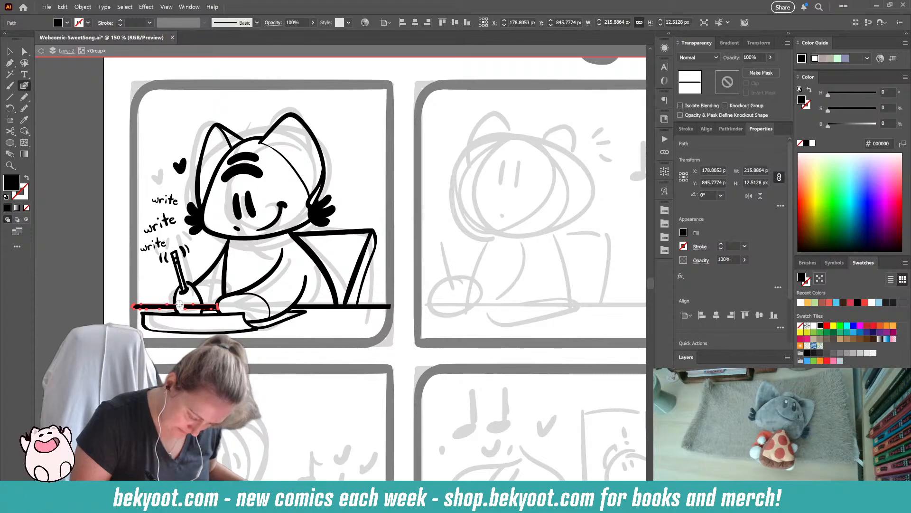
{"action": "left_click_drag", "start_coordinate": [198, 305], "coordinate": [195, 308]}
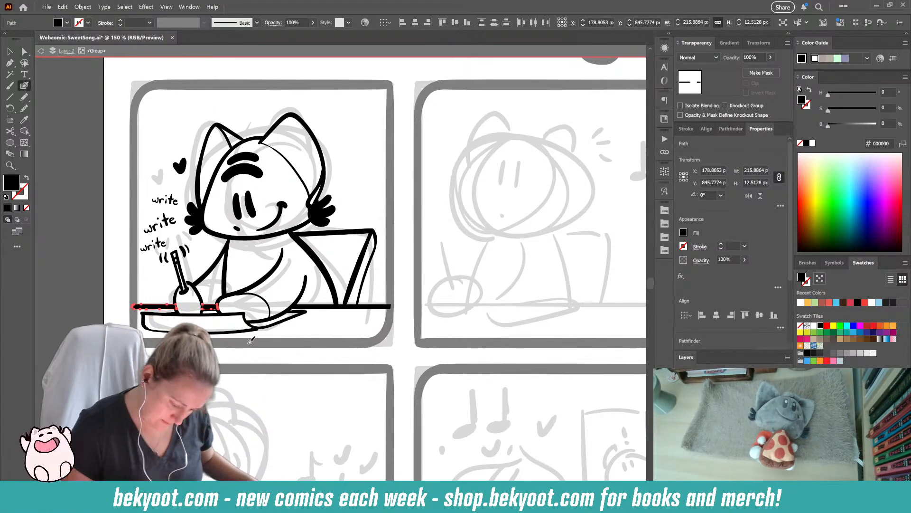
{"action": "key", "text": "ctrl+shift+a"}
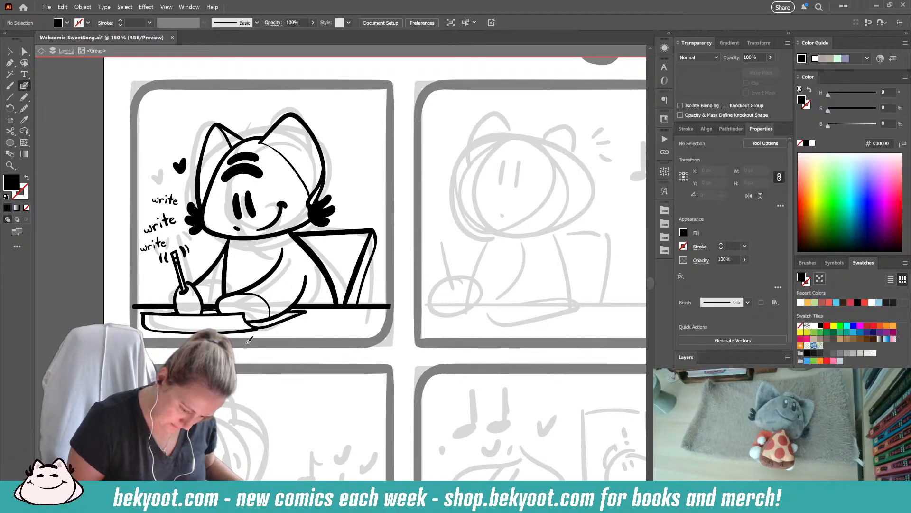
- Undo the erasing of the overlaps between the pencil hand, the pencil, the pad's edge and the desk line
{"action": "key", "text": "ctrl+z"}
{"action": "key", "text": "ctrl+z"}
{"action": "key", "text": "ctrl+z"}
{"action": "key", "text": "ctrl+z"}
{"action": "key", "text": "ctrl+z"}
{"action": "key", "text": "ctrl+z"}
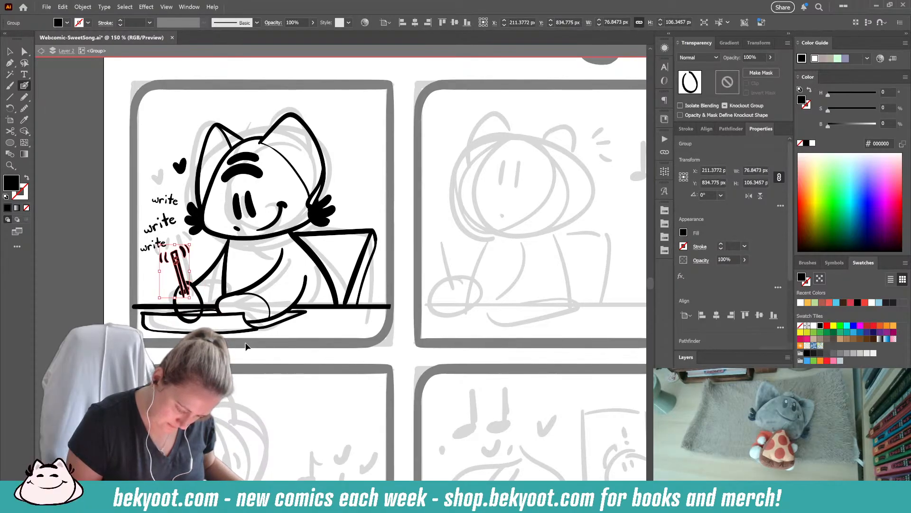
{"action": "key", "text": "ctrl+shift+a"}
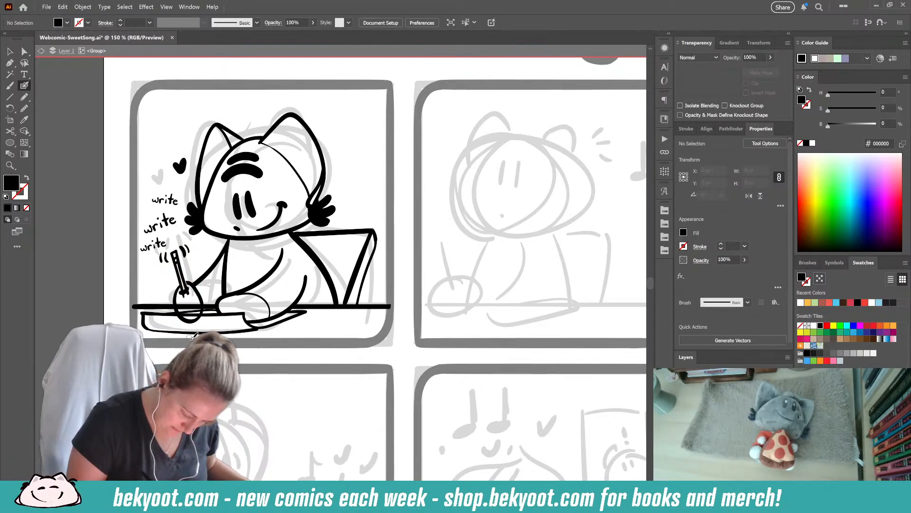
- Ink a small solid black heart above the head, between the character's ears
{"action": "left_click", "coordinate": [199, 317], "text": "ctrl"}
{"action": "left_click", "coordinate": [285, 327], "text": "ctrl"}
{"action": "left_click_drag", "start_coordinate": [287, 337], "coordinate": [270, 361]}
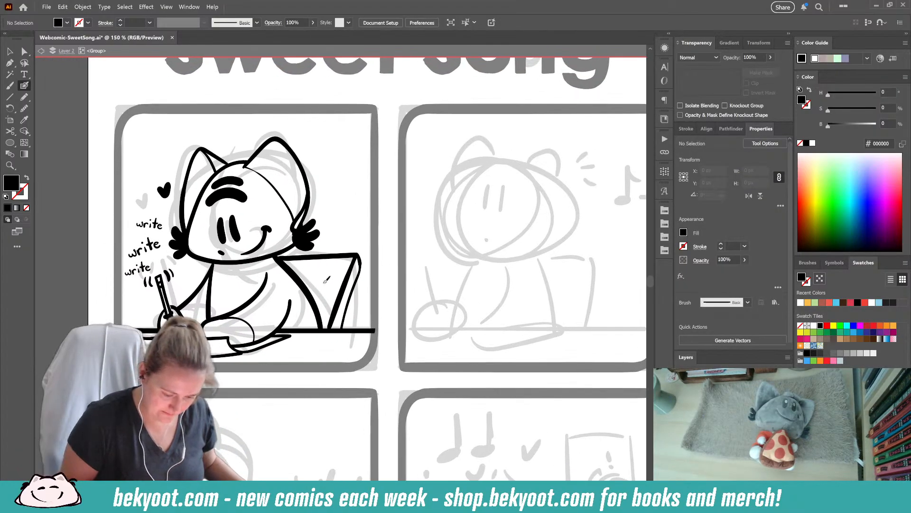
{"action": "left_click_drag", "start_coordinate": [233, 149], "coordinate": [237, 144]}
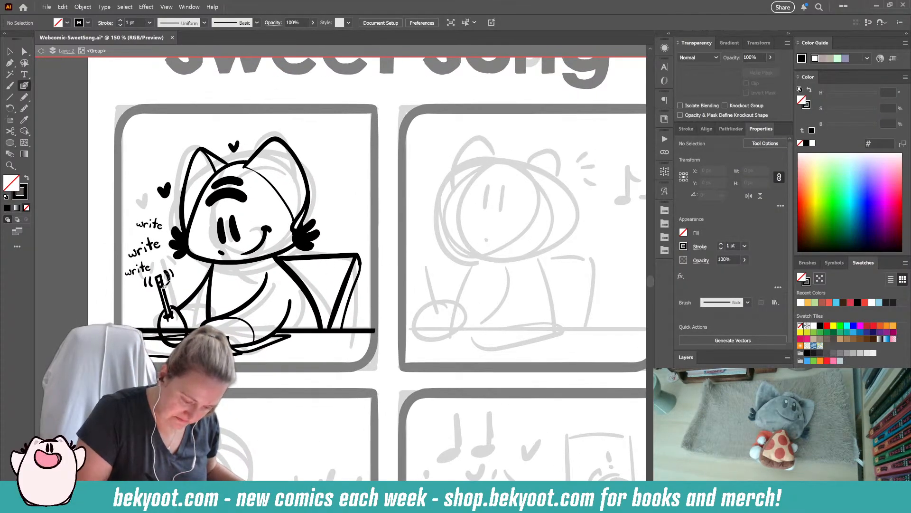
- Duplicate the three "write" words onto the other side of the head, above the laptop
{"action": "left_click", "coordinate": [9, 51]}
{"action": "left_click_drag", "start_coordinate": [146, 244], "coordinate": [370, 223]}
{"action": "left_click_drag", "start_coordinate": [159, 225], "coordinate": [349, 187]}
{"action": "left_click_drag", "start_coordinate": [138, 269], "coordinate": [353, 230]}
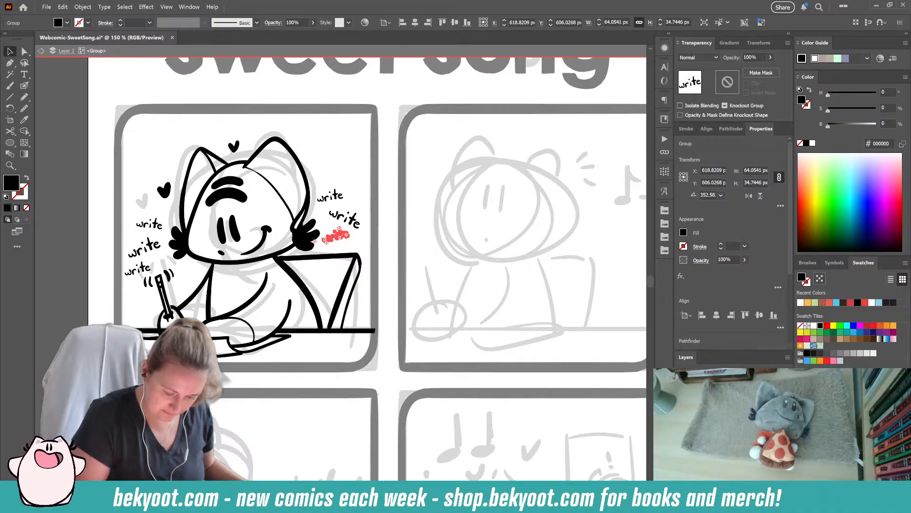
{"action": "left_click", "coordinate": [349, 280]}
- Exit group isolation and duplicate the first panel's inked drawing over the sketch in the second panel
{"action": "left_click_drag", "start_coordinate": [304, 369], "coordinate": [235, 359]}
{"action": "scroll", "coordinate": [271, 329], "scroll_direction": "down", "scroll_amount": 2}
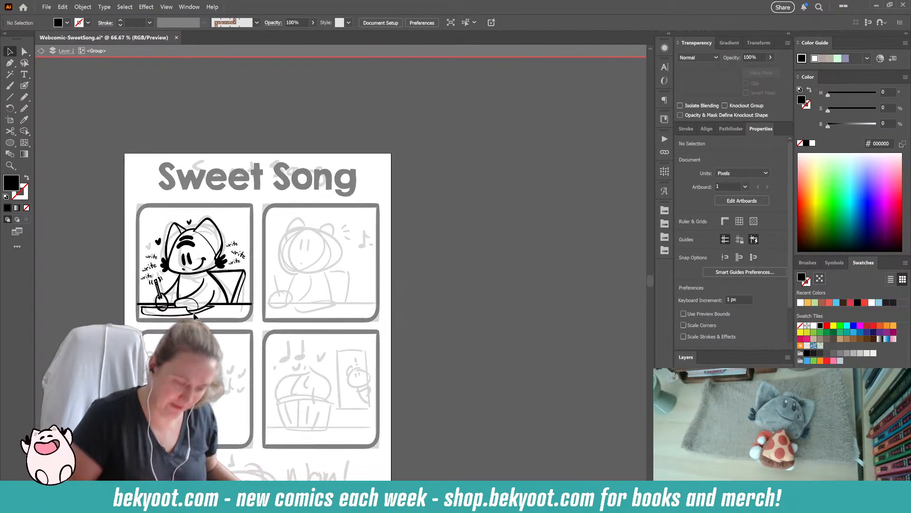
{"action": "double_click", "coordinate": [366, 131]}
{"action": "mouse_move", "coordinate": [236, 302]}
{"action": "left_mouse_down"}
{"action": "mouse_move", "coordinate": [354, 314]}
{"action": "mouse_move", "coordinate": [344, 313]}
{"action": "left_mouse_up"}
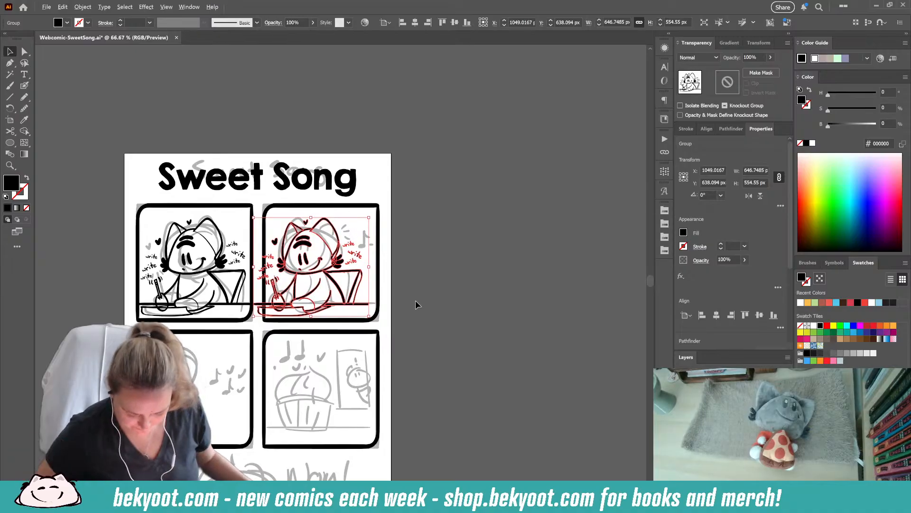
{"action": "scroll", "coordinate": [422, 302], "scroll_direction": "up", "scroll_amount": 2}
{"action": "left_click_drag", "start_coordinate": [419, 306], "coordinate": [526, 311]}
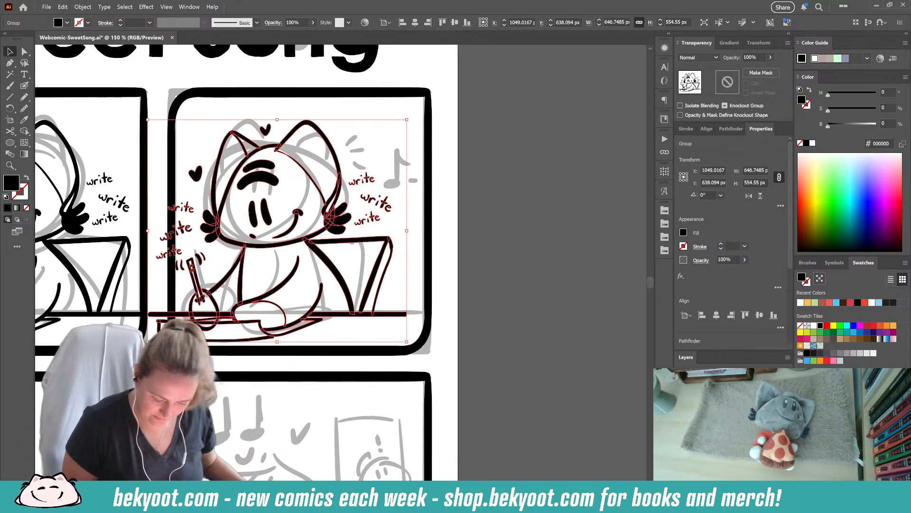
- Isolate the second panel's copied group and delete its "write" words on both sides and the heart beside the ear
{"action": "double_click", "coordinate": [350, 318]}
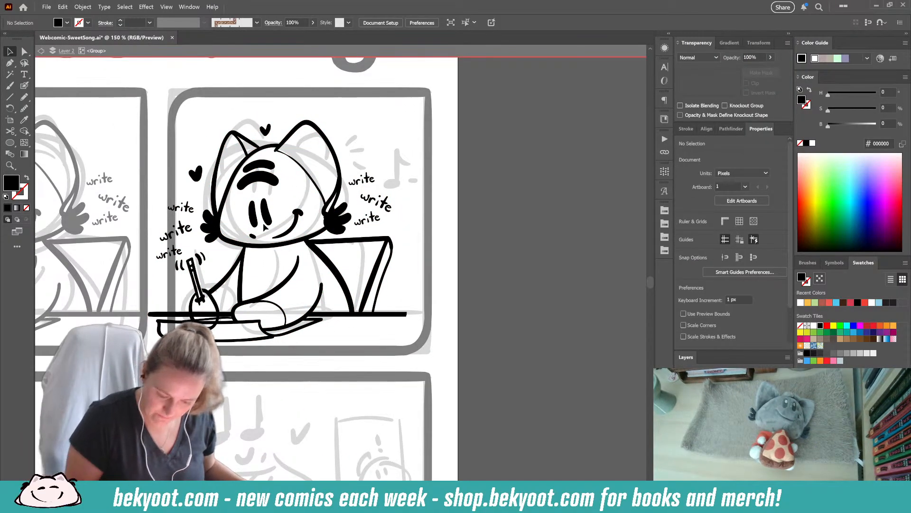
{"action": "left_click", "coordinate": [365, 179]}
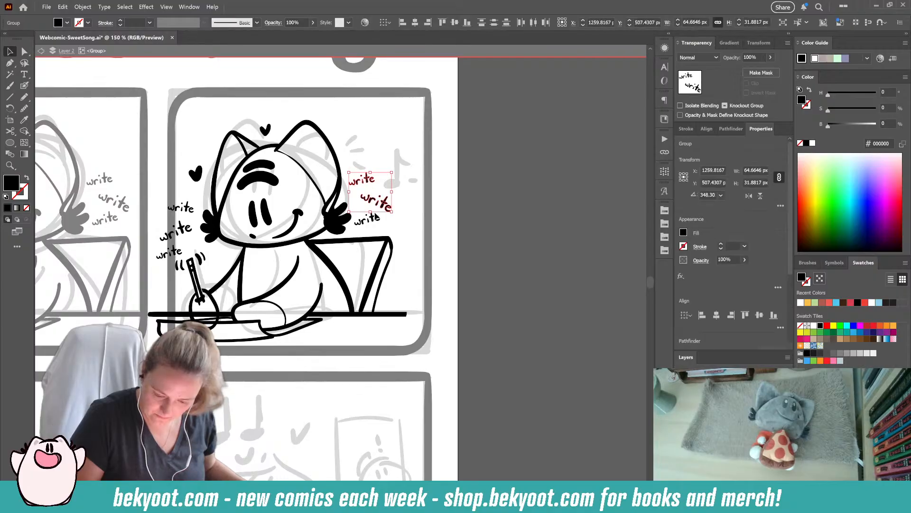
{"action": "key", "text": "Delete"}
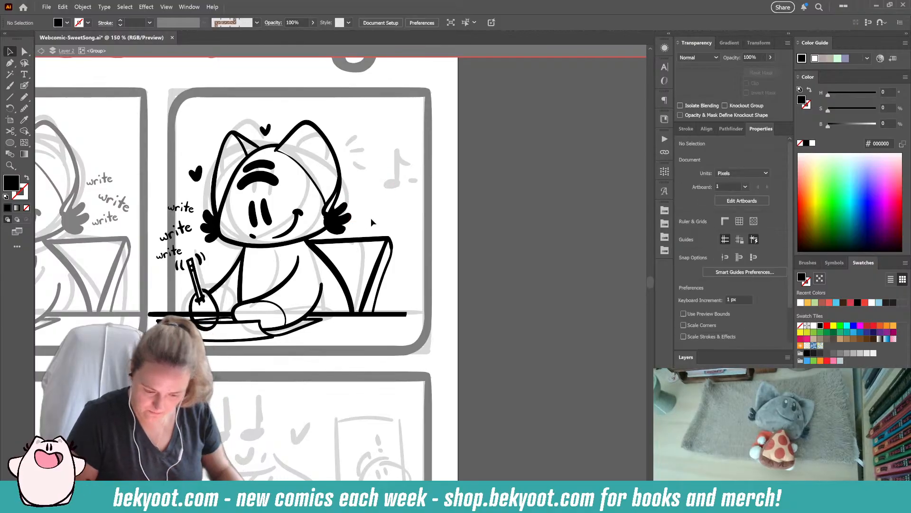
{"action": "left_click", "coordinate": [265, 128]}
{"action": "left_click", "coordinate": [195, 174], "text": "shift"}
{"action": "key", "text": "Delete"}
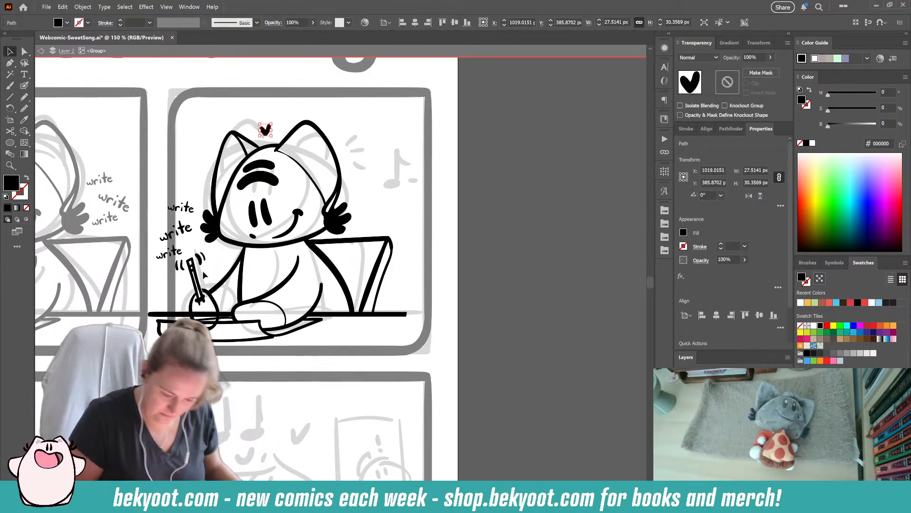
{"action": "left_click", "coordinate": [173, 216]}
{"action": "key", "text": "Delete"}
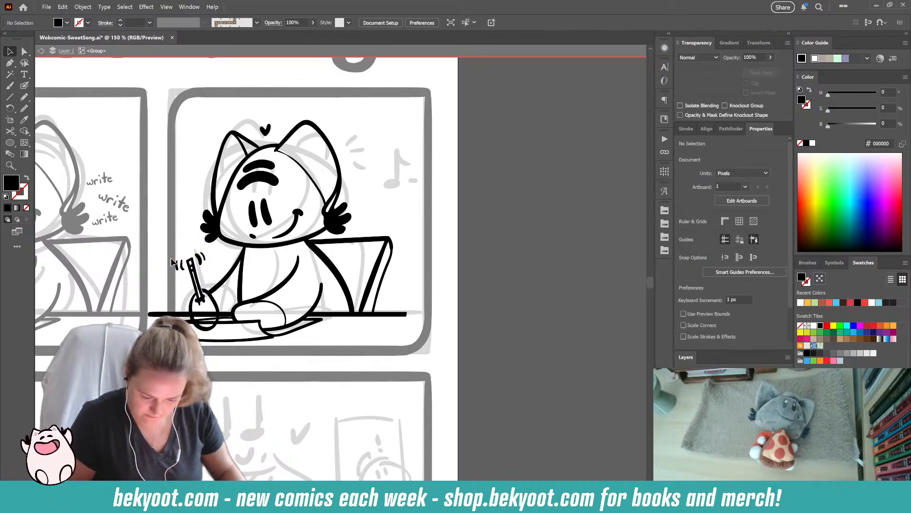
{"action": "left_click", "coordinate": [265, 129]}
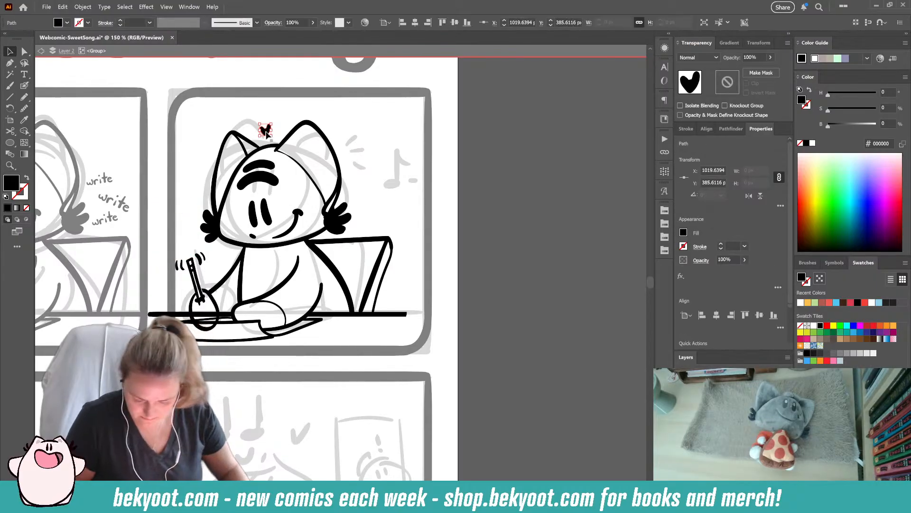
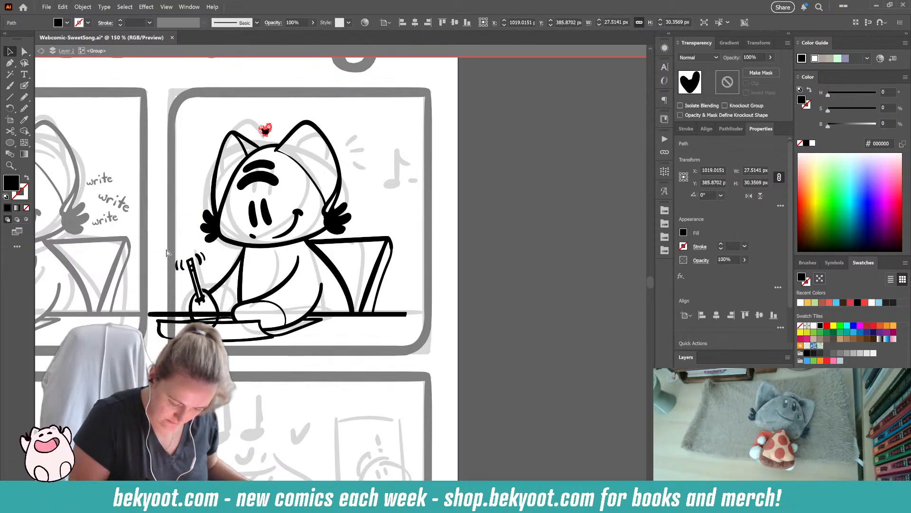
- Delete the copied pencil with its motion marks and the writing hand from the second panel
{"action": "left_click", "coordinate": [207, 294]}
{"action": "key", "text": "Delete"}
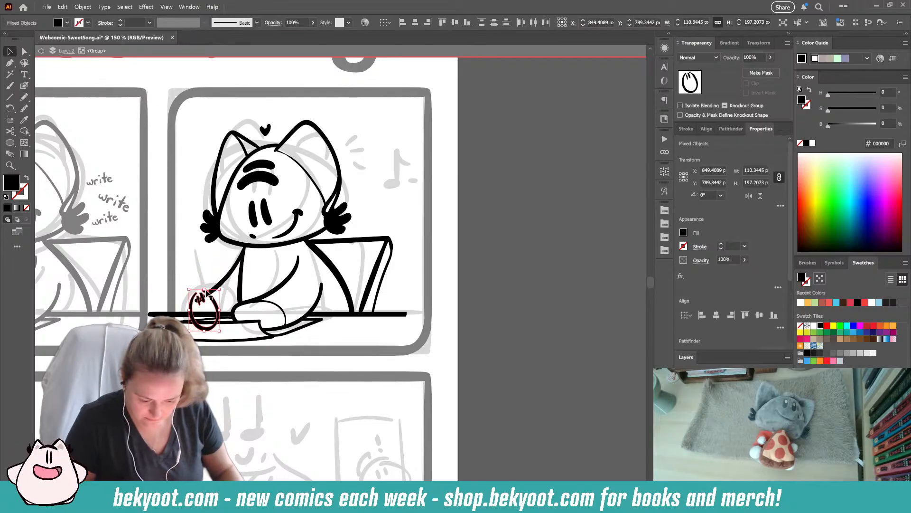
{"action": "key", "text": "Delete"}
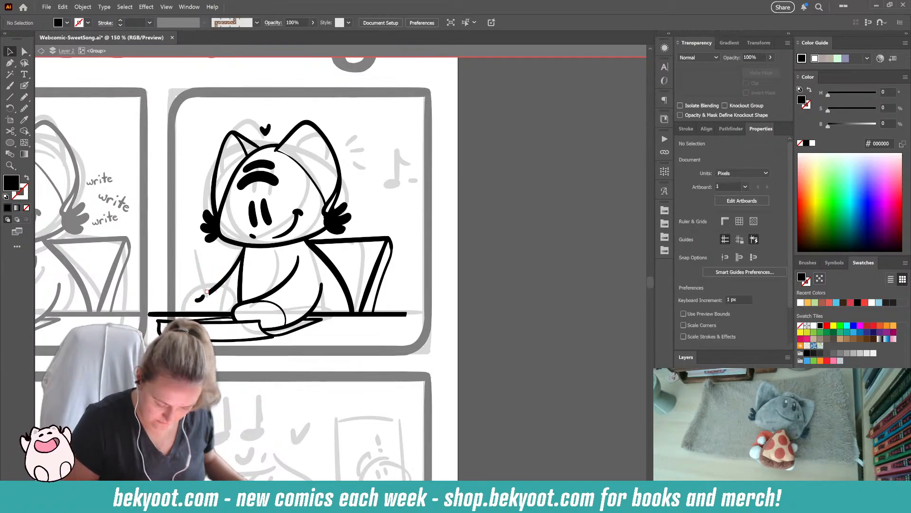
- Rotate the second panel's copied head slightly clockwise and delete the heart between its ears
{"action": "left_click_drag", "start_coordinate": [200, 115], "coordinate": [353, 248]}
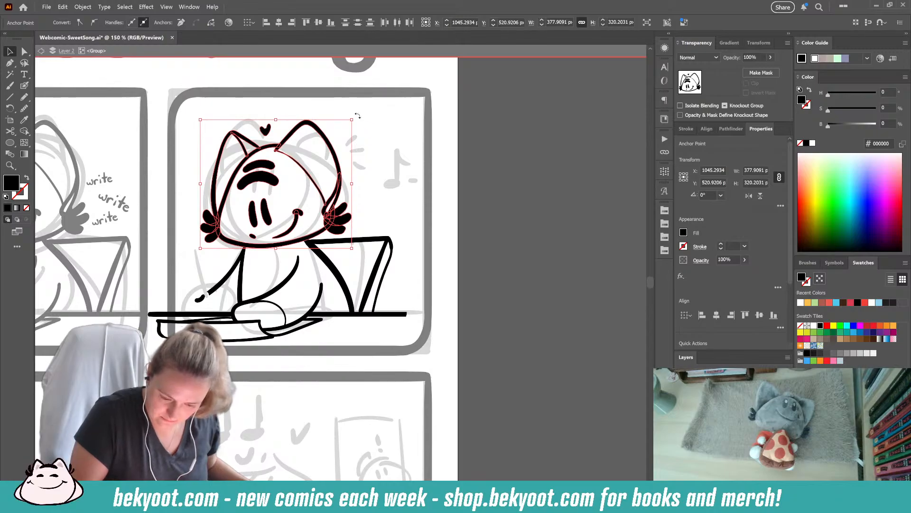
{"action": "left_click_drag", "start_coordinate": [357, 120], "coordinate": [359, 123]}
{"action": "left_click", "coordinate": [359, 170]}
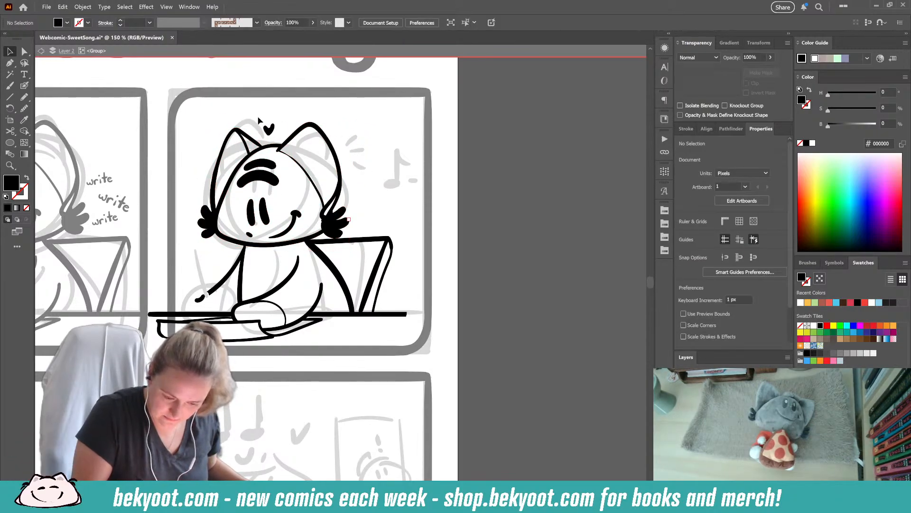
{"action": "left_click", "coordinate": [269, 128]}
{"action": "key", "text": "Delete"}
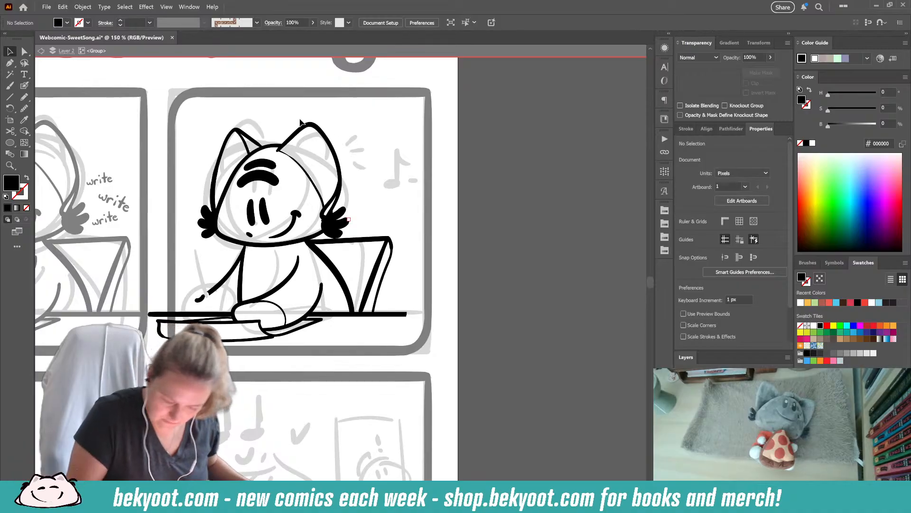
- Select the ear on the laptop side of the copied head and shift it slightly outward
{"action": "left_click", "coordinate": [27, 86]}
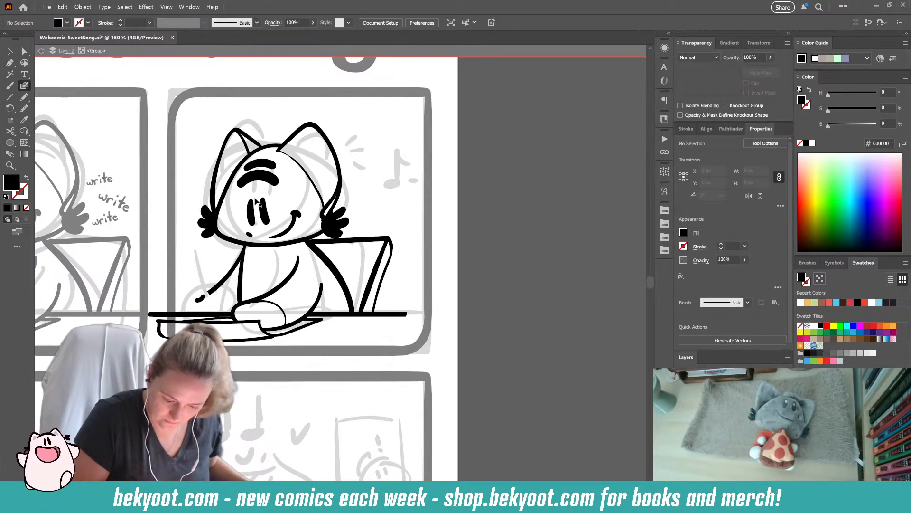
{"action": "left_click_drag", "start_coordinate": [278, 151], "coordinate": [325, 207]}
{"action": "left_click", "coordinate": [332, 199], "text": "ctrl+shift"}
{"action": "left_click", "coordinate": [331, 204], "text": "ctrl+shift"}
{"action": "left_click", "coordinate": [336, 205], "text": "ctrl+shift"}
{"action": "left_click_drag", "start_coordinate": [336, 209], "coordinate": [340, 152]}
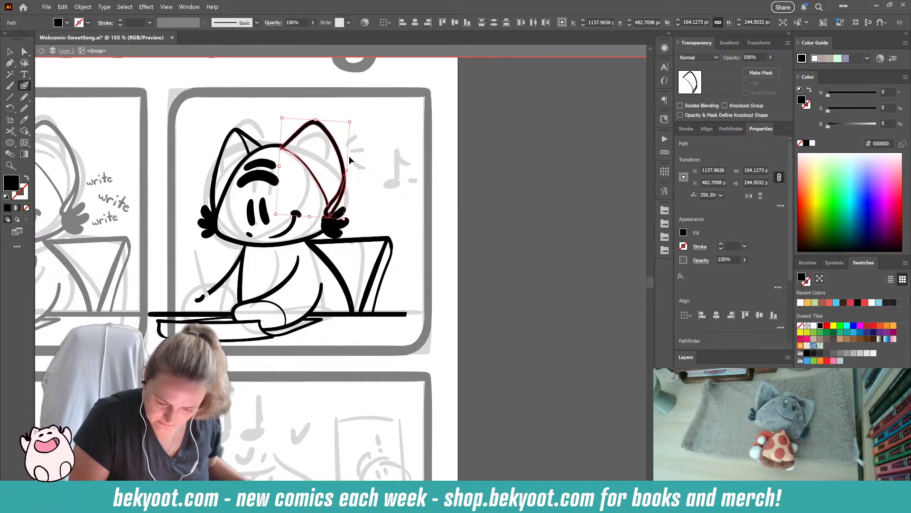
{"action": "left_click", "coordinate": [359, 200], "text": "ctrl"}
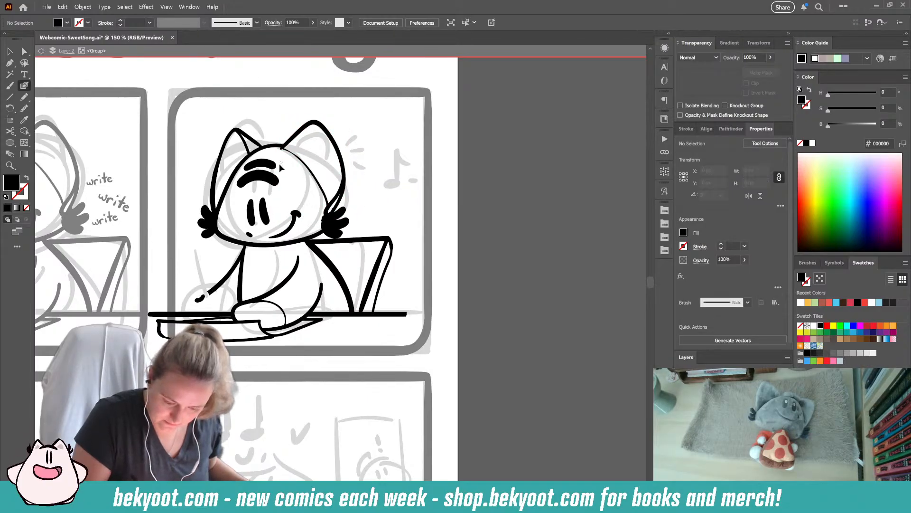
- Delete the copied eyebrows, eyes and mouth, and draw a thin curved guideline down the middle of the face
{"action": "left_click", "coordinate": [279, 164], "text": "ctrl"}
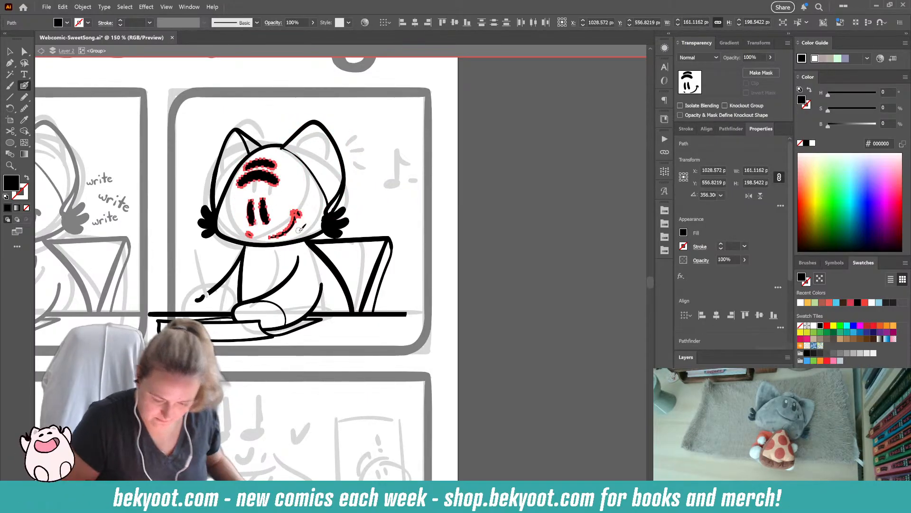
{"action": "key", "text": "Delete"}
{"action": "mouse_move", "coordinate": [261, 173]}
{"action": "left_mouse_down"}
{"action": "mouse_move", "coordinate": [260, 197]}
{"action": "mouse_move", "coordinate": [347, 245]}
{"action": "mouse_move", "coordinate": [219, 155]}
{"action": "left_mouse_up"}
{"action": "key", "text": "ctrl+z"}
{"action": "left_click_drag", "start_coordinate": [280, 127], "coordinate": [275, 251]}
- Ink two tall eyes and a small mouth dot along the face guideline, widening and tilting the eye nearer the laptop
{"action": "mouse_move", "coordinate": [256, 177]}
{"action": "left_mouse_down"}
{"action": "mouse_move", "coordinate": [251, 204]}
{"action": "mouse_move", "coordinate": [264, 208]}
{"action": "mouse_move", "coordinate": [274, 192]}
{"action": "left_mouse_up"}
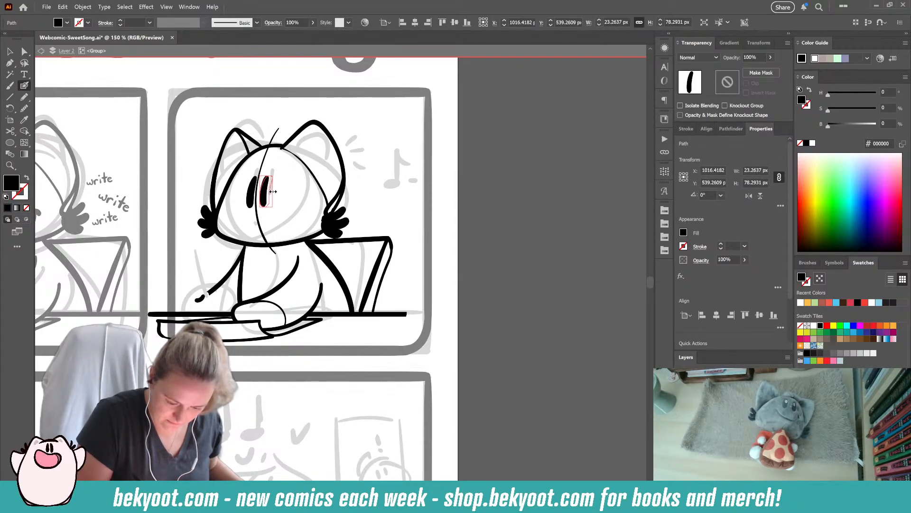
{"action": "left_click", "coordinate": [286, 184], "text": "ctrl"}
{"action": "left_click", "coordinate": [269, 191], "text": "ctrl"}
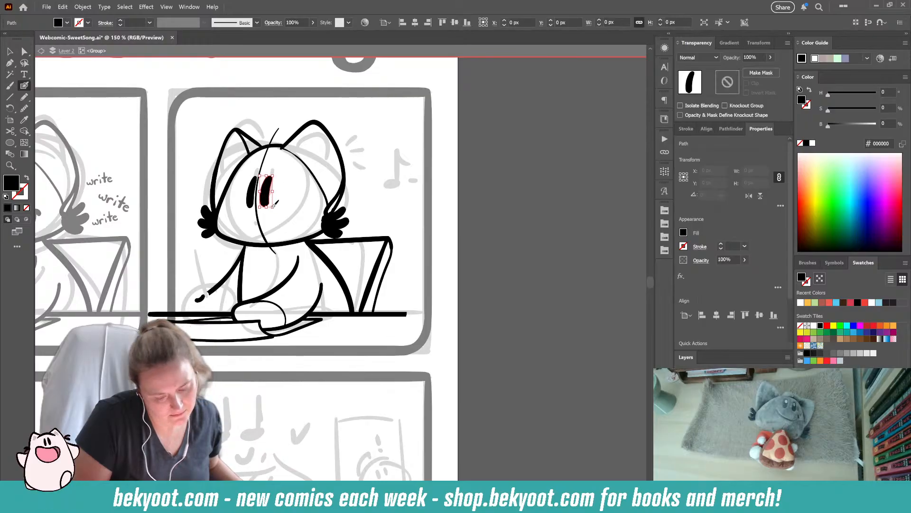
{"action": "left_click_drag", "start_coordinate": [436, 85], "coordinate": [438, 84]}
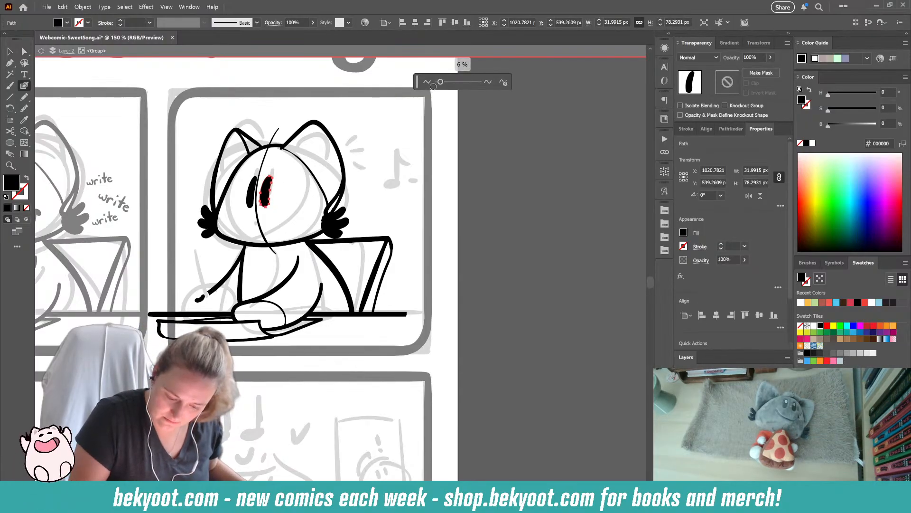
{"action": "left_click", "coordinate": [373, 220], "text": "ctrl"}
{"action": "left_click", "coordinate": [267, 192], "text": "ctrl"}
{"action": "left_click_drag", "start_coordinate": [278, 176], "coordinate": [276, 174]}
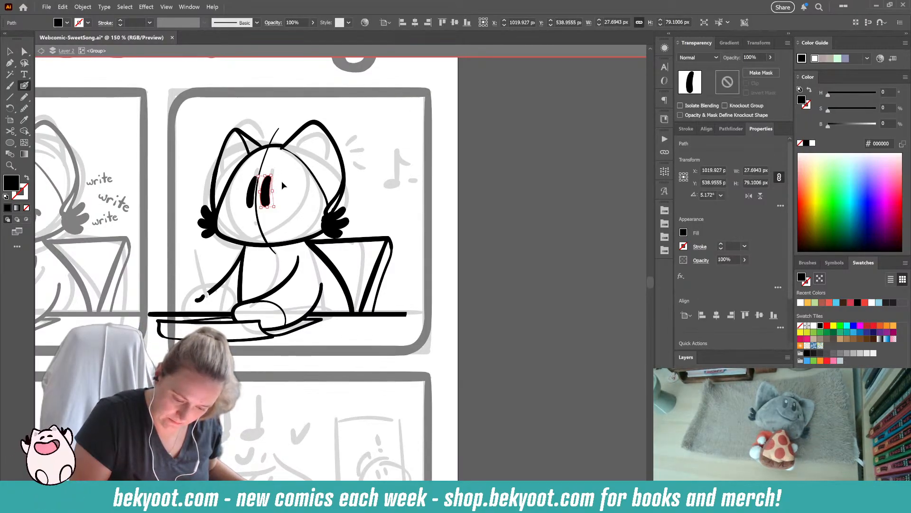
{"action": "left_click", "coordinate": [280, 189], "text": "ctrl"}
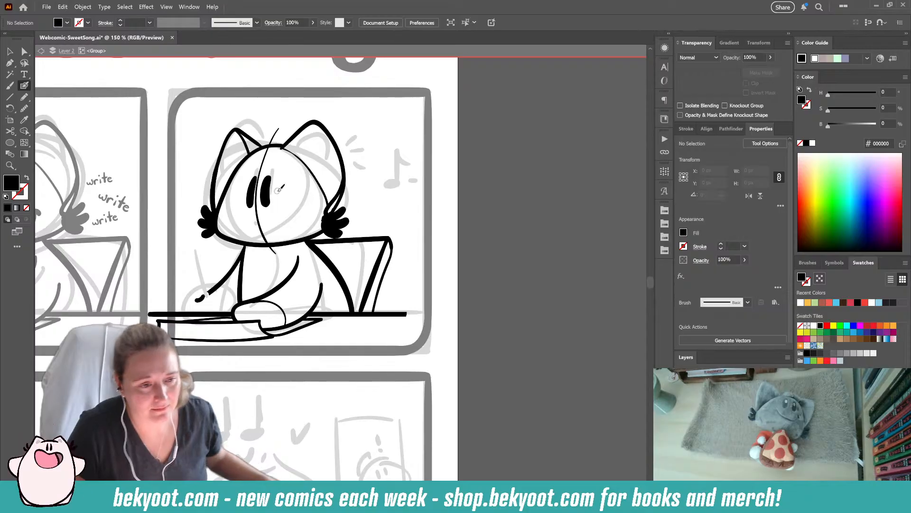
{"action": "left_click", "coordinate": [264, 223]}
- Enlarge the Blob Brush to 21 pt, then ink two thick eyebrows and three short emphasis lines beside the laptop-side ear
{"action": "key", "text": "shift+x"}
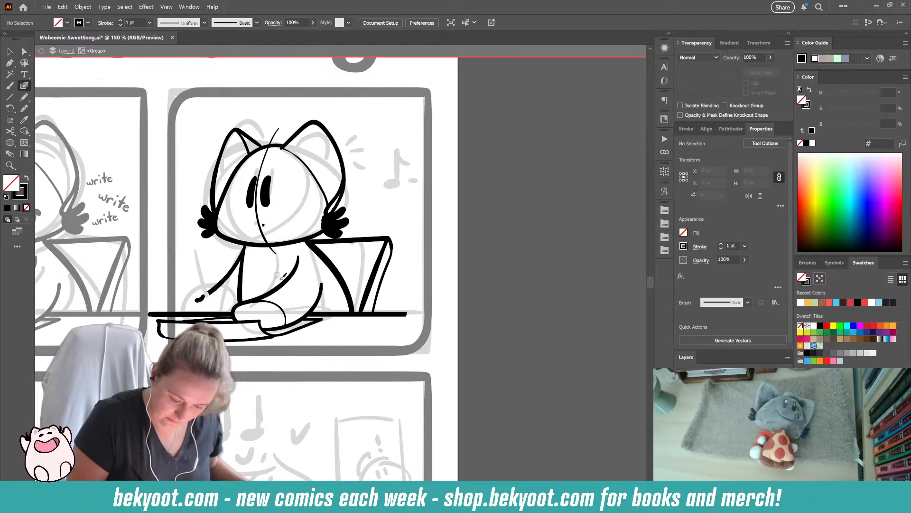
{"action": "left_click_drag", "start_coordinate": [269, 162], "coordinate": [272, 166]}
{"action": "key", "text": "ctrl+z"}
{"action": "key", "text": "Return"}
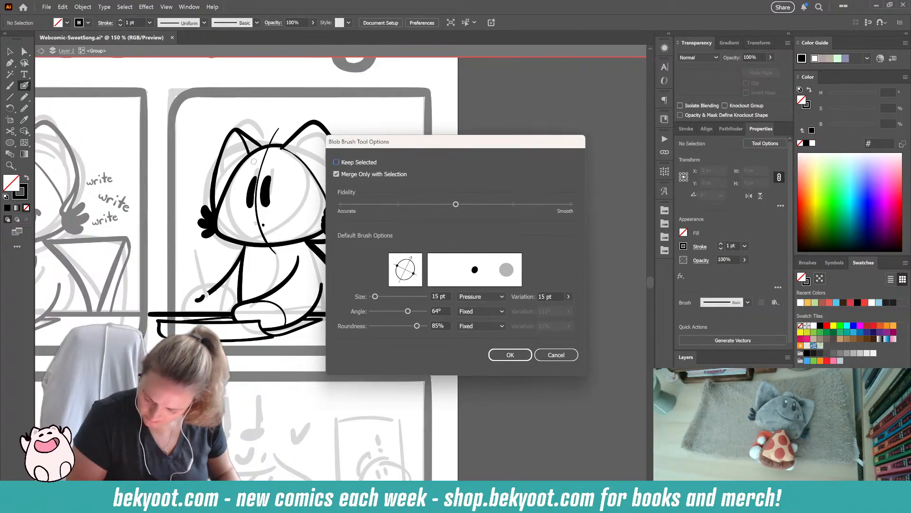
{"action": "key", "text": "Return"}
{"action": "key", "text": "Return"}
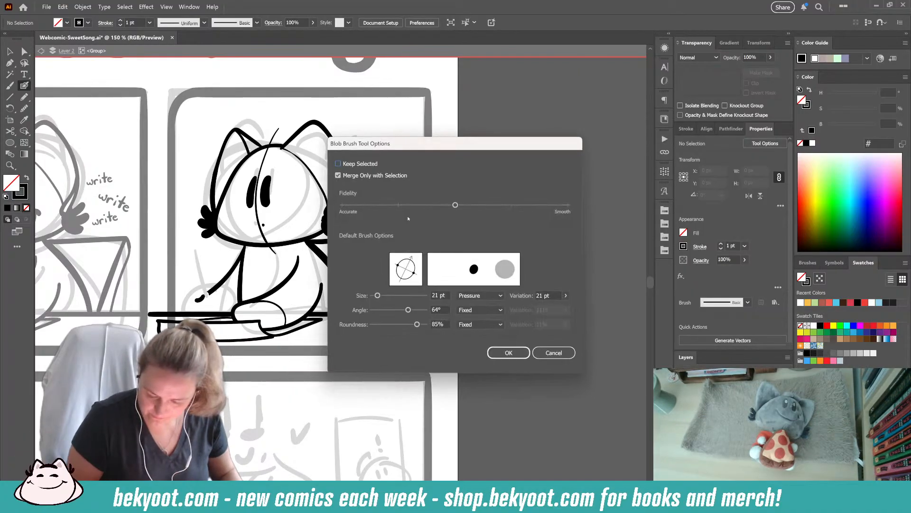
{"action": "key", "text": "Return"}
{"action": "mouse_move", "coordinate": [251, 166]}
{"action": "left_mouse_down"}
{"action": "mouse_move", "coordinate": [279, 160]}
{"action": "mouse_move", "coordinate": [288, 170]}
{"action": "mouse_move", "coordinate": [280, 148]}
{"action": "mouse_move", "coordinate": [299, 160]}
{"action": "left_mouse_up"}
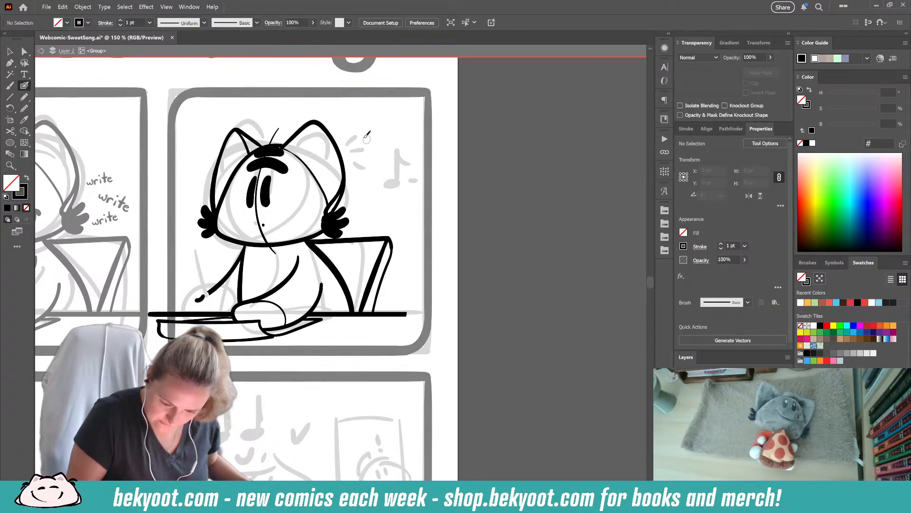
{"action": "left_click_drag", "start_coordinate": [355, 158], "coordinate": [366, 160]}
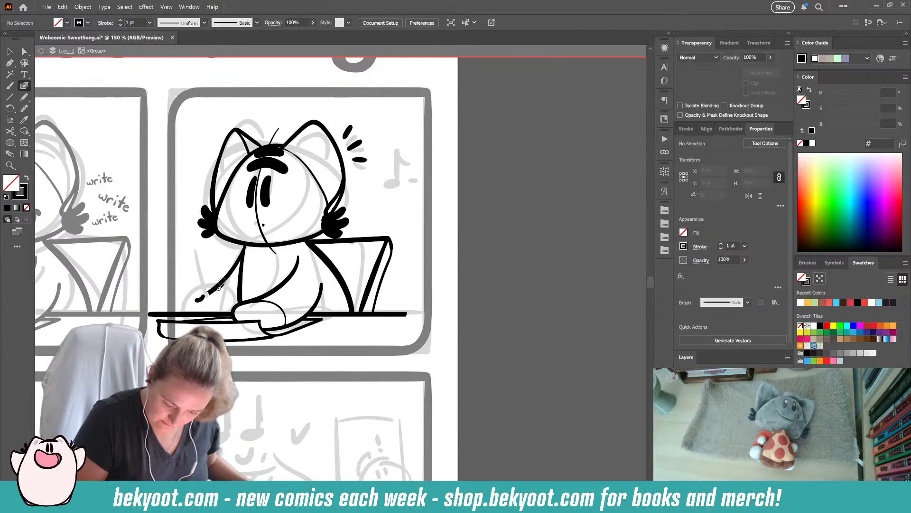
- Ink the character's new writing arm with a large rounded hand just above the desk
{"action": "mouse_move", "coordinate": [196, 299]}
{"action": "left_mouse_down"}
{"action": "mouse_move", "coordinate": [244, 248]}
{"action": "mouse_move", "coordinate": [198, 266]}
{"action": "left_mouse_up"}
{"action": "key", "text": "ctrl+z"}
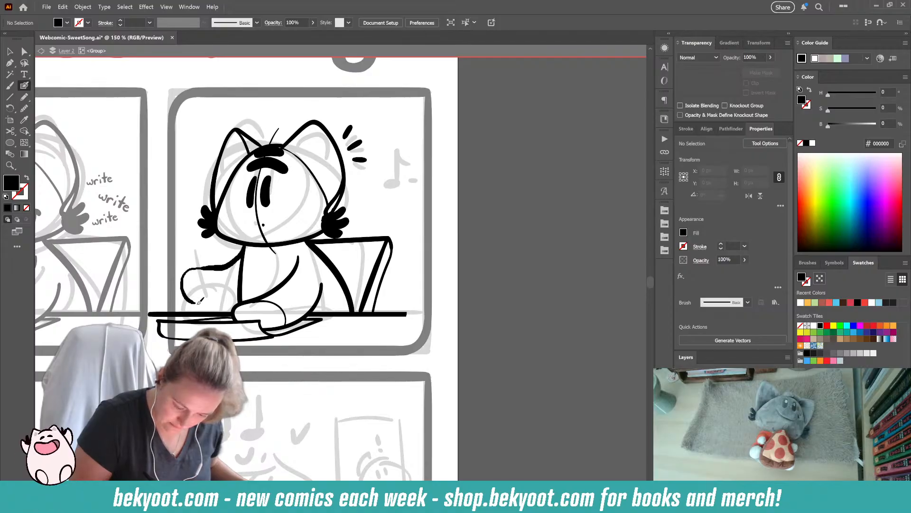
{"action": "key", "text": "shift+x"}
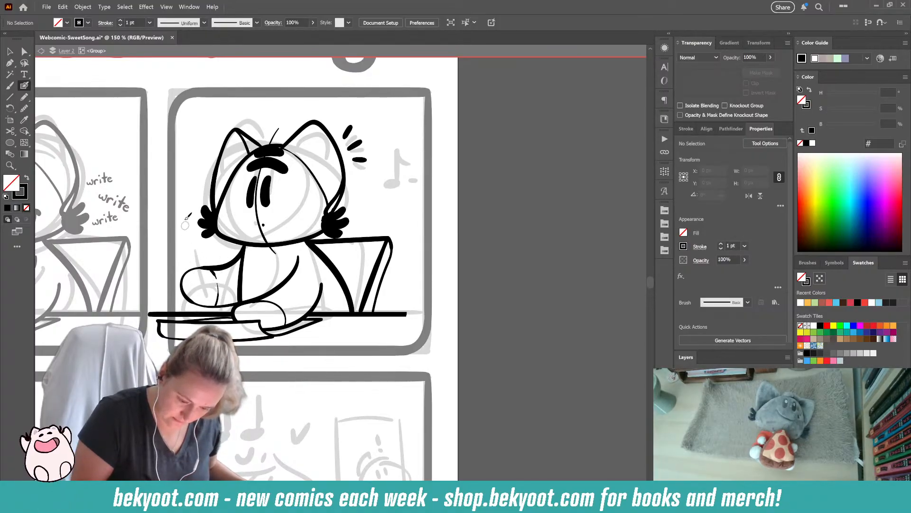
{"action": "left_click_drag", "start_coordinate": [193, 248], "coordinate": [198, 283]}
{"action": "key", "text": "ctrl+z"}
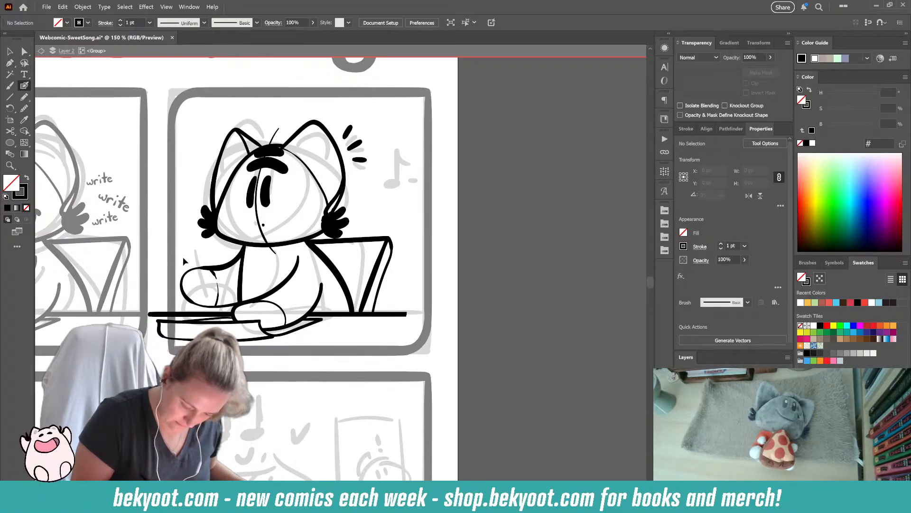
{"action": "left_click_drag", "start_coordinate": [227, 294], "coordinate": [227, 302]}
{"action": "left_click_drag", "start_coordinate": [247, 244], "coordinate": [250, 245]}
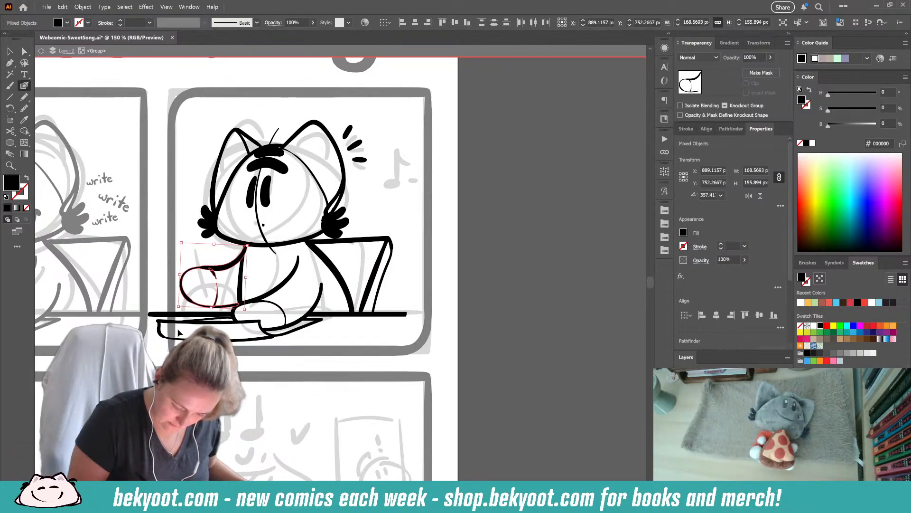
{"action": "left_click", "coordinate": [188, 245], "text": "ctrl"}
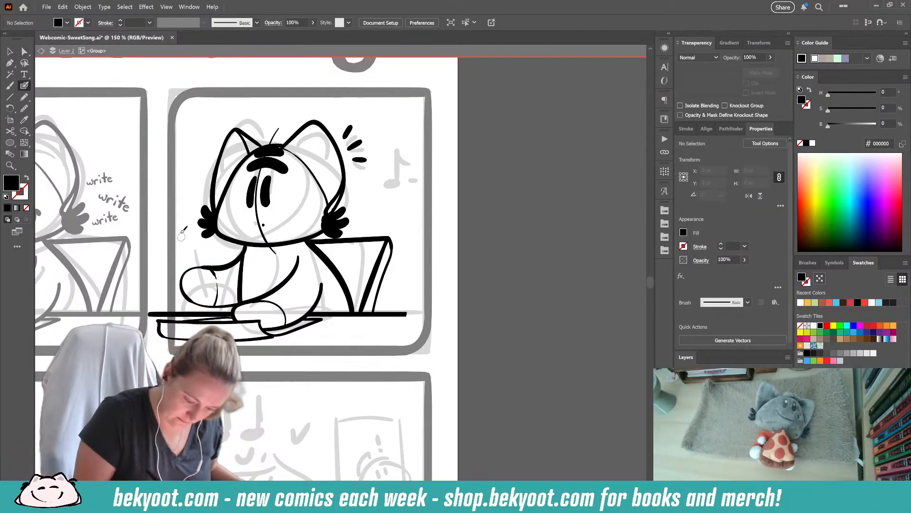
- Ink a slim pencil slanting through the writing hand, clearing the hand's line where it crosses the pencil
{"action": "left_click_drag", "start_coordinate": [205, 308], "coordinate": [205, 309]}
{"action": "key", "text": "ctrl+z"}
{"action": "left_click_drag", "start_coordinate": [197, 273], "coordinate": [191, 245]}
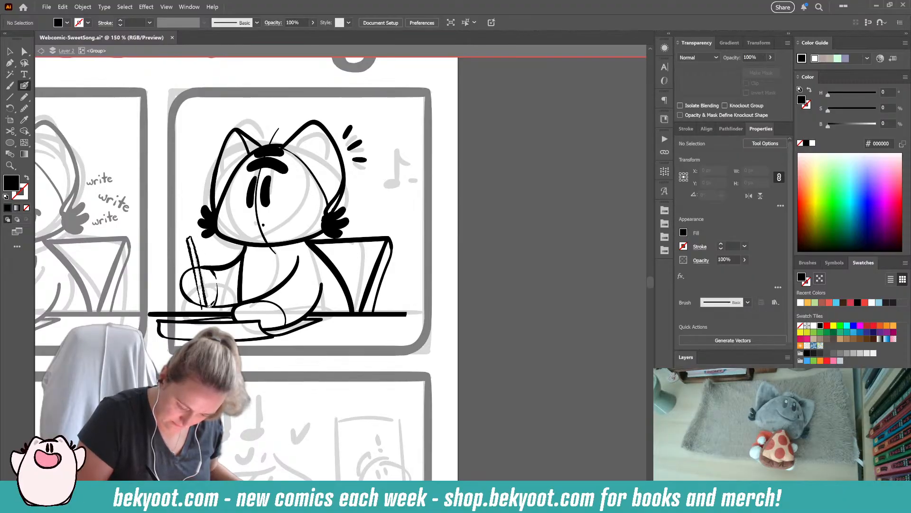
{"action": "key", "text": "shift+x"}
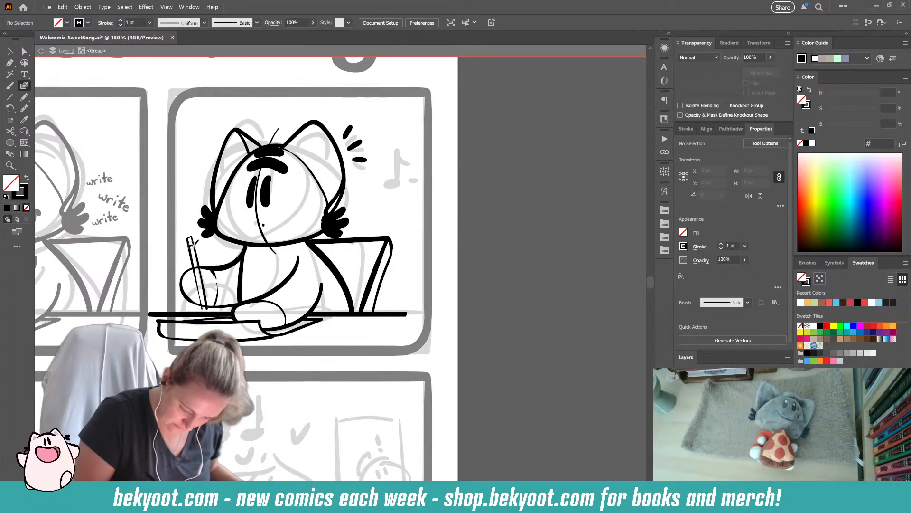
{"action": "left_click_drag", "start_coordinate": [203, 293], "coordinate": [199, 249]}
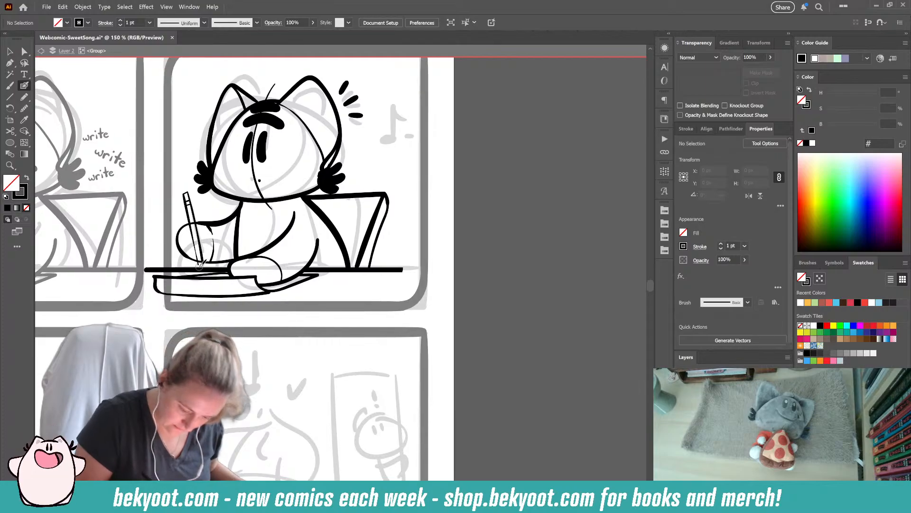
- Group the pencil's strokes and isolate the new group for editing
{"action": "left_click_drag", "start_coordinate": [185, 196], "coordinate": [195, 211]}
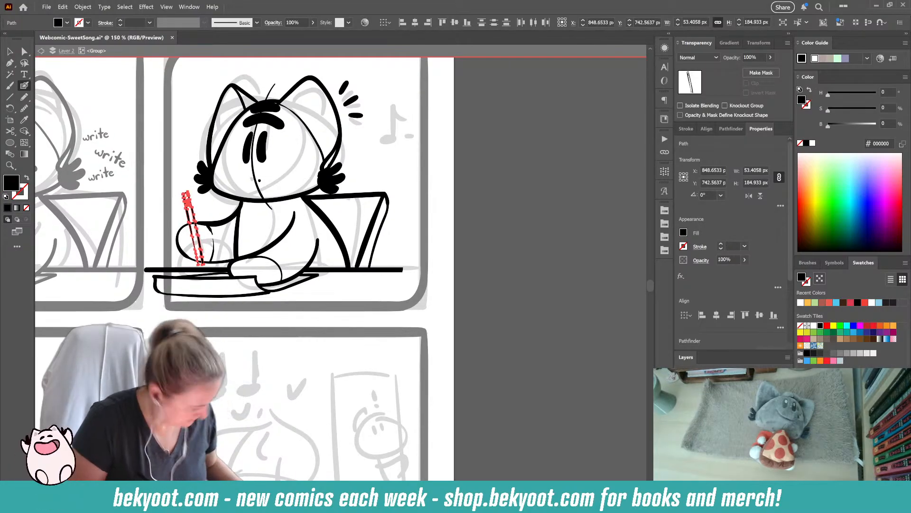
{"action": "key", "text": "ctrl+g"}
{"action": "double_click", "coordinate": [196, 234], "text": "ctrl"}
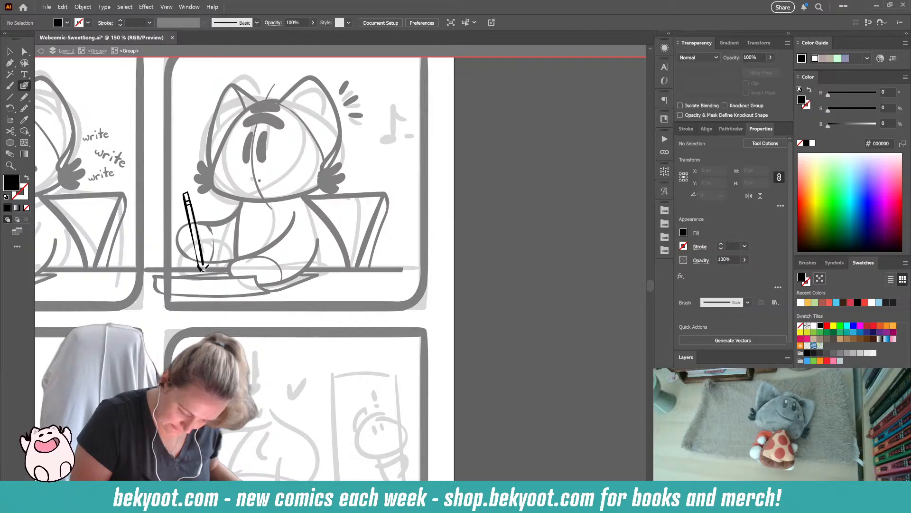
- Finish the pencil's pointed tip, replacing the small line that separates the tip from the shaft
{"action": "key", "text": "shift+x"}
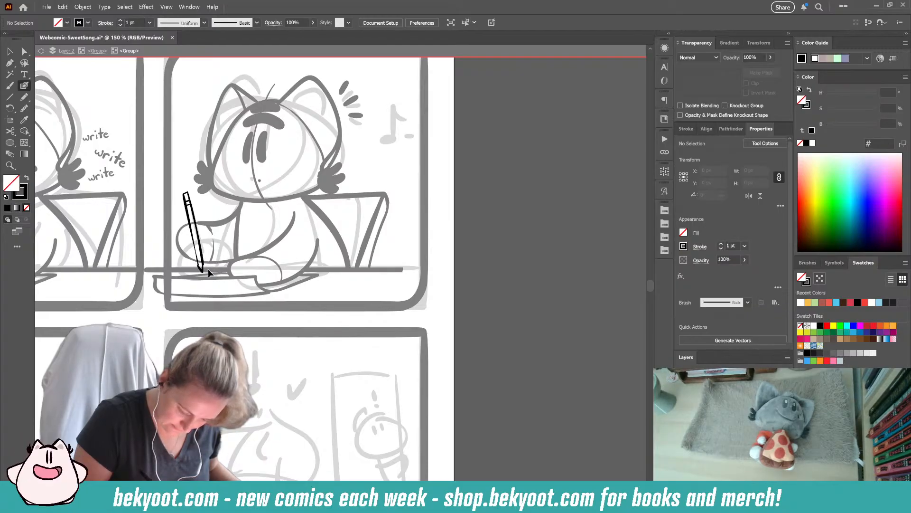
{"action": "key", "text": "shift+x"}
{"action": "key", "text": "shift+x"}
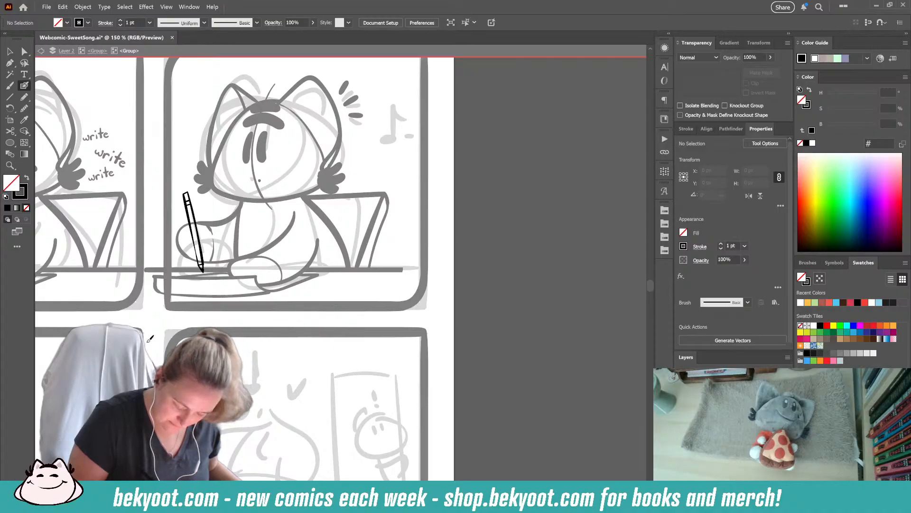
{"action": "left_click", "coordinate": [200, 265], "text": "ctrl"}
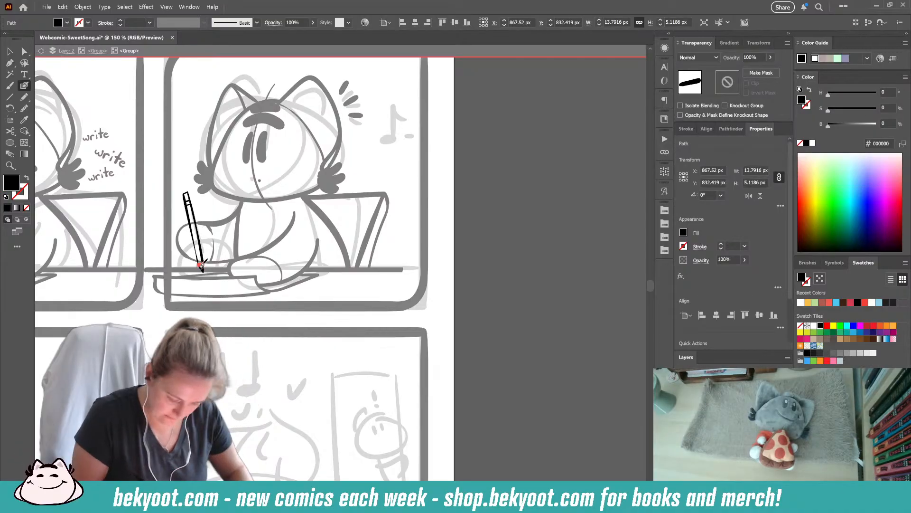
{"action": "key", "text": "Delete"}
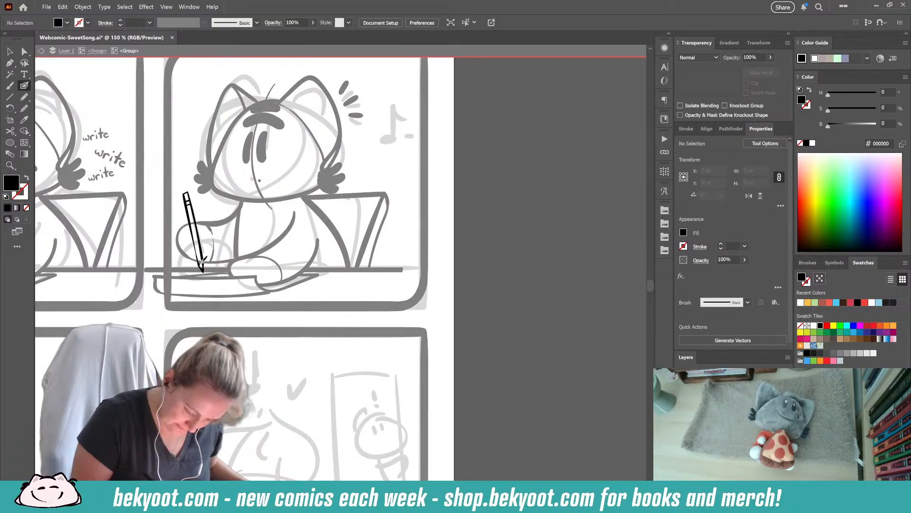
{"action": "key", "text": "shift+x"}
{"action": "key", "text": "ctrl+z"}
{"action": "left_click_drag", "start_coordinate": [197, 263], "coordinate": [203, 263]}
{"action": "key", "text": "shift+x"}
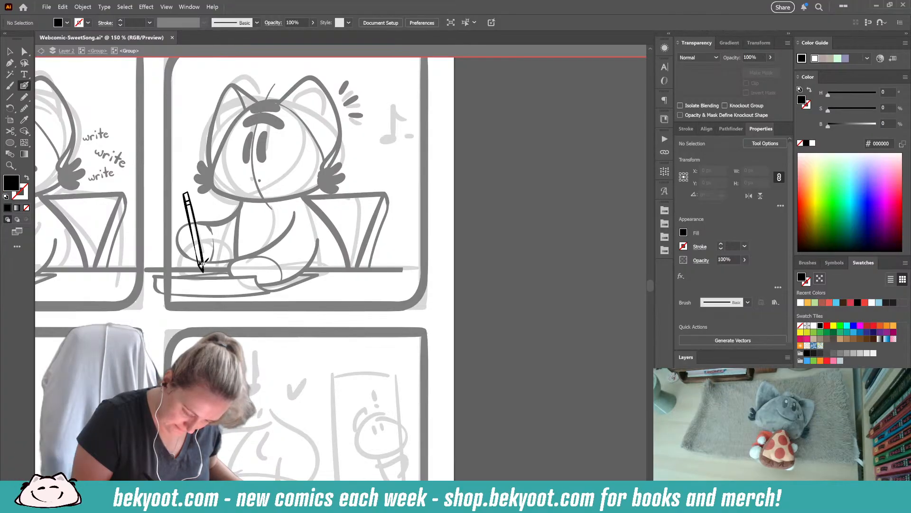
{"action": "key", "text": "shift+x"}
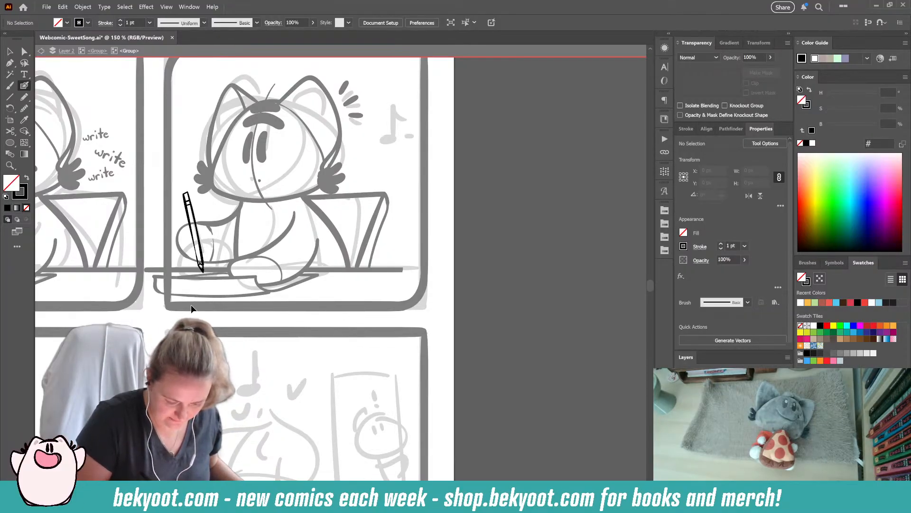
- Finish the pencil's tip, leave the isolated pencil group and rotate the whole pencil upright over the writing hand
{"action": "left_click_drag", "start_coordinate": [199, 261], "coordinate": [203, 265]}
{"action": "left_click", "coordinate": [207, 284], "text": "ctrl"}
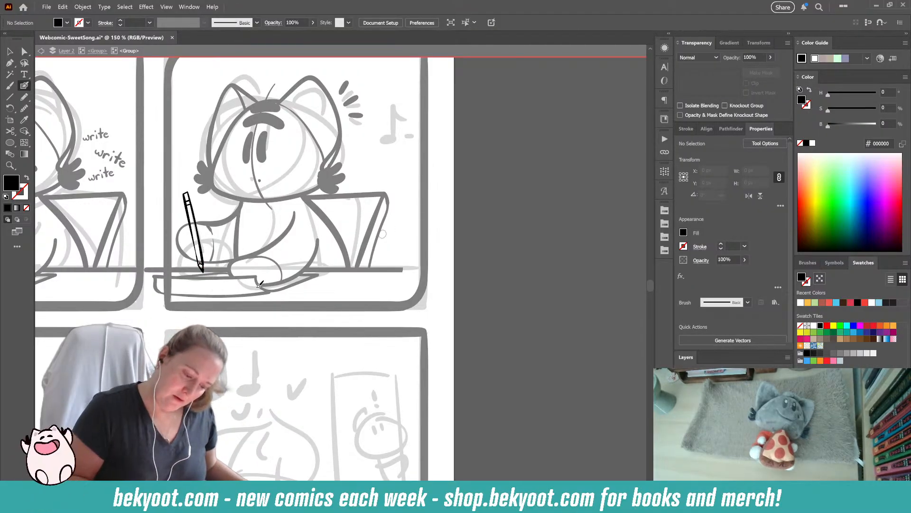
{"action": "key", "text": "v"}
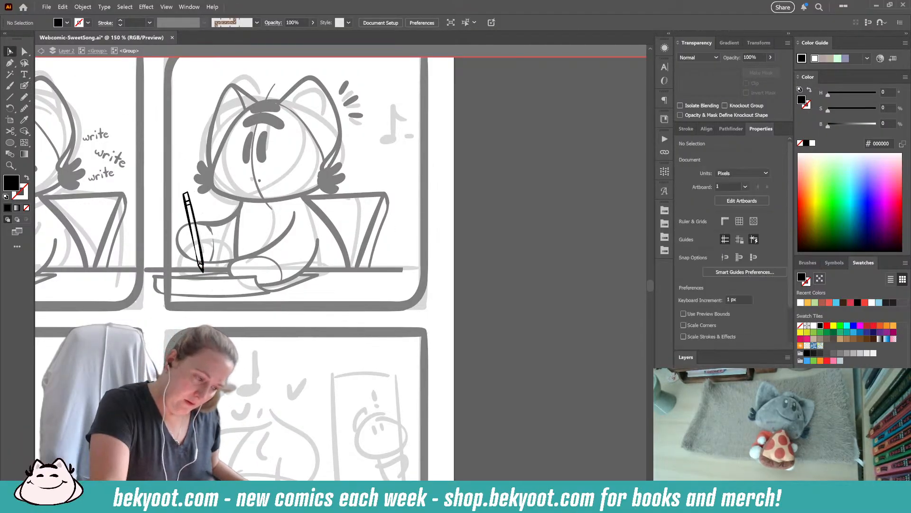
{"action": "left_click", "coordinate": [97, 51]}
{"action": "left_click", "coordinate": [193, 211]}
{"action": "left_click_drag", "start_coordinate": [204, 195], "coordinate": [216, 199]}
{"action": "left_click_drag", "start_coordinate": [195, 231], "coordinate": [194, 229]}
{"action": "left_click", "coordinate": [180, 216]}
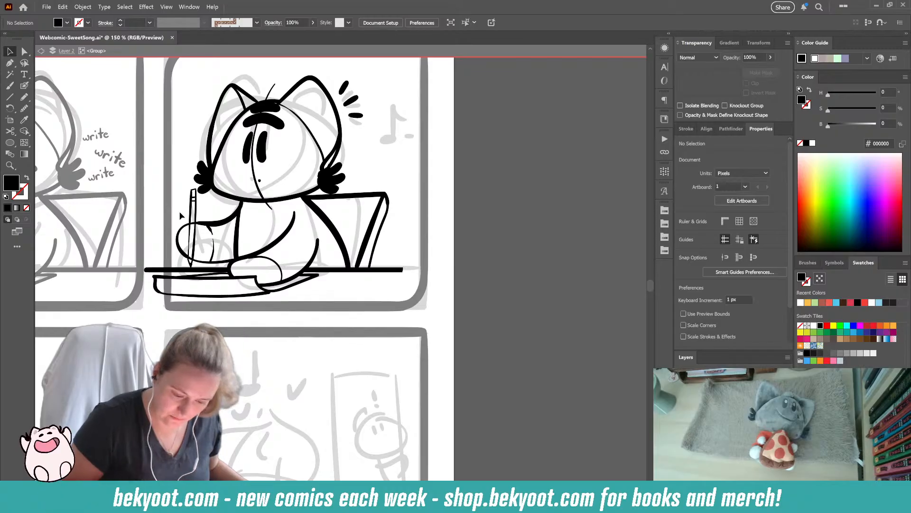
- Try to set the writing arm's opacity to 30%
{"action": "left_click_drag", "start_coordinate": [266, 352], "coordinate": [184, 381]}
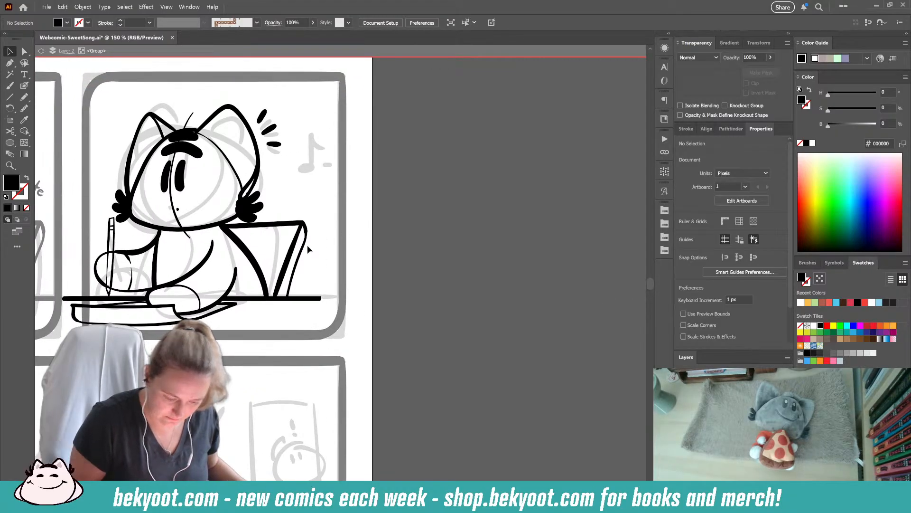
{"action": "left_click", "coordinate": [143, 247]}
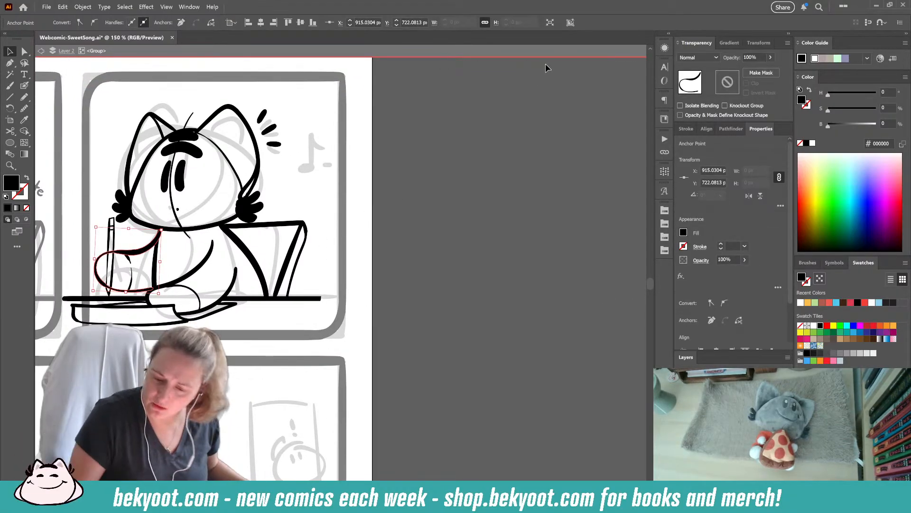
{"action": "left_click", "coordinate": [755, 58]}
{"action": "type", "text": "30"}
{"action": "key", "text": "Return"}
- Redraw the line along the side of the body where it meets the writing arm
{"action": "left_click", "coordinate": [155, 258]}
{"action": "left_click", "coordinate": [248, 331]}
{"action": "mouse_move", "coordinate": [165, 237]}
{"action": "left_mouse_down"}
{"action": "mouse_move", "coordinate": [232, 232]}
{"action": "mouse_move", "coordinate": [169, 250]}
{"action": "mouse_move", "coordinate": [164, 262]}
{"action": "left_mouse_up"}
{"action": "left_click", "coordinate": [29, 87]}
{"action": "key", "text": "ctrl+z"}
{"action": "mouse_move", "coordinate": [228, 219]}
{"action": "left_mouse_down"}
{"action": "mouse_move", "coordinate": [218, 239]}
{"action": "mouse_move", "coordinate": [172, 247]}
{"action": "mouse_move", "coordinate": [165, 261]}
{"action": "mouse_move", "coordinate": [184, 283]}
{"action": "mouse_move", "coordinate": [222, 276]}
{"action": "left_mouse_up"}
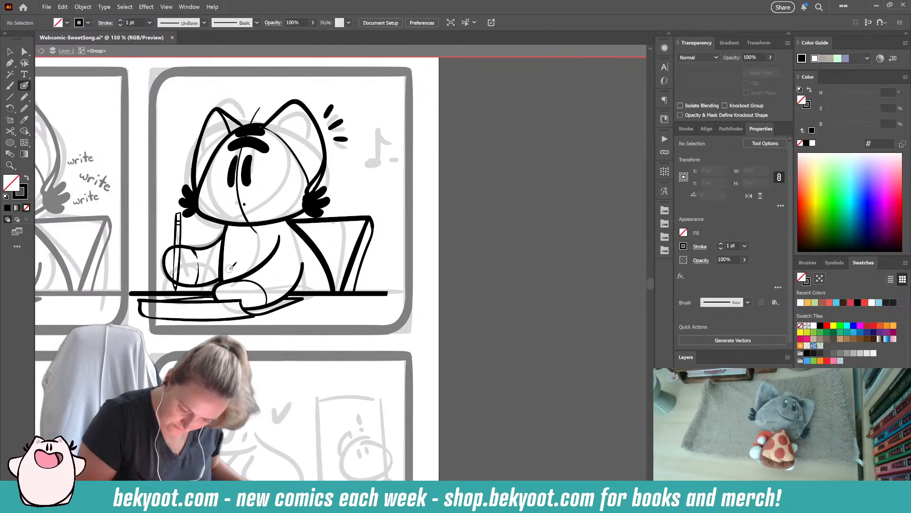
- Select the writing arm together with the pencil and shift both slightly away from the body
{"action": "left_click", "coordinate": [209, 247], "text": "ctrl"}
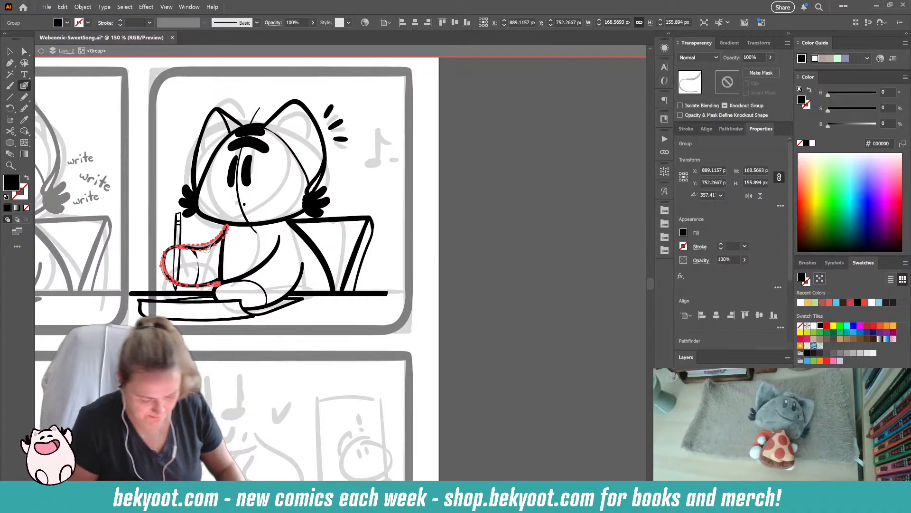
{"action": "key", "text": "ctrl+shift+a"}
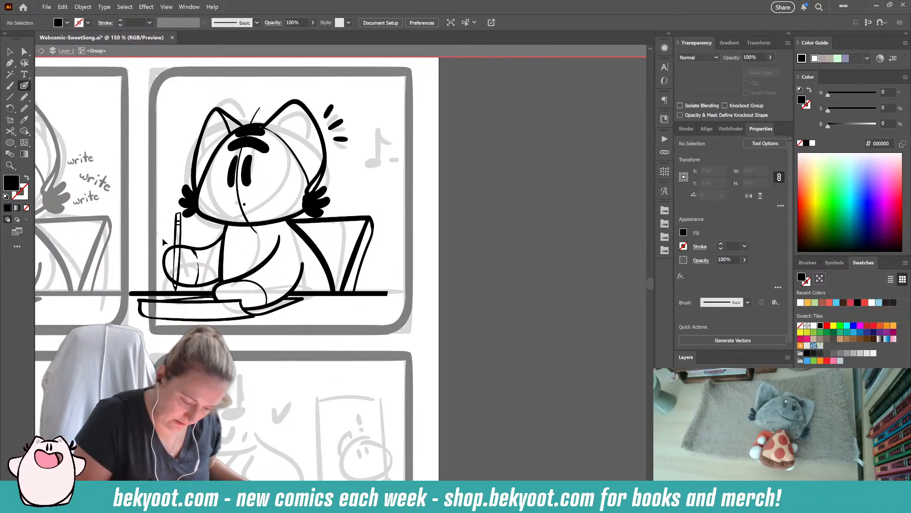
{"action": "left_click_drag", "start_coordinate": [201, 273], "coordinate": [201, 273]}
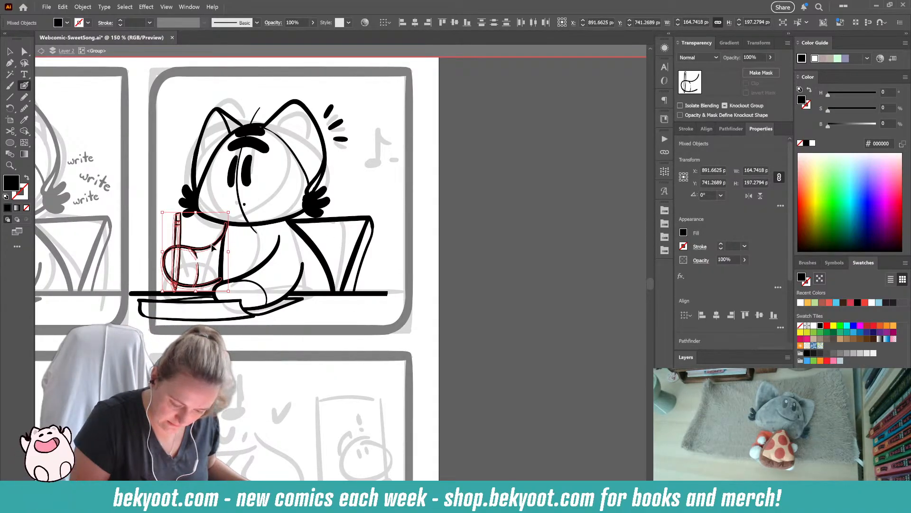
- Delete the curved vertical guide line across the face and ink an exclamation mark above the head
{"action": "left_click", "coordinate": [235, 202], "text": "ctrl"}
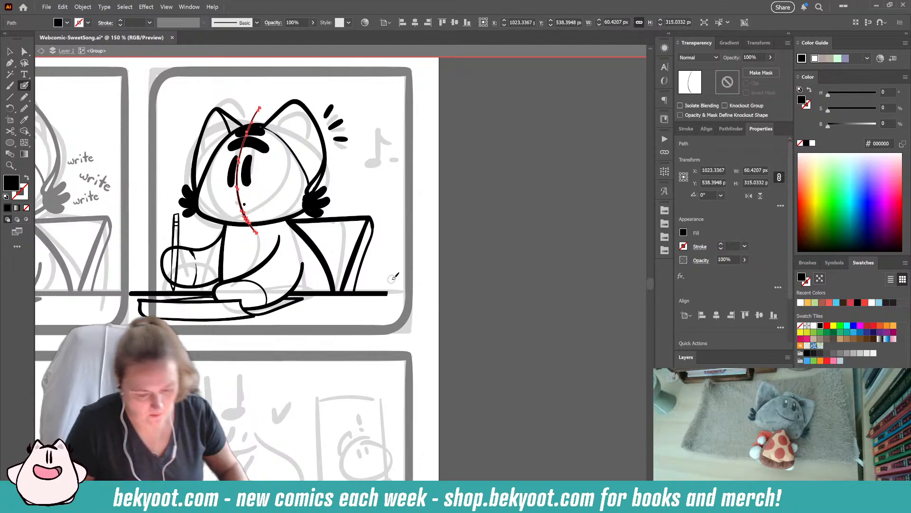
{"action": "key", "text": "Delete"}
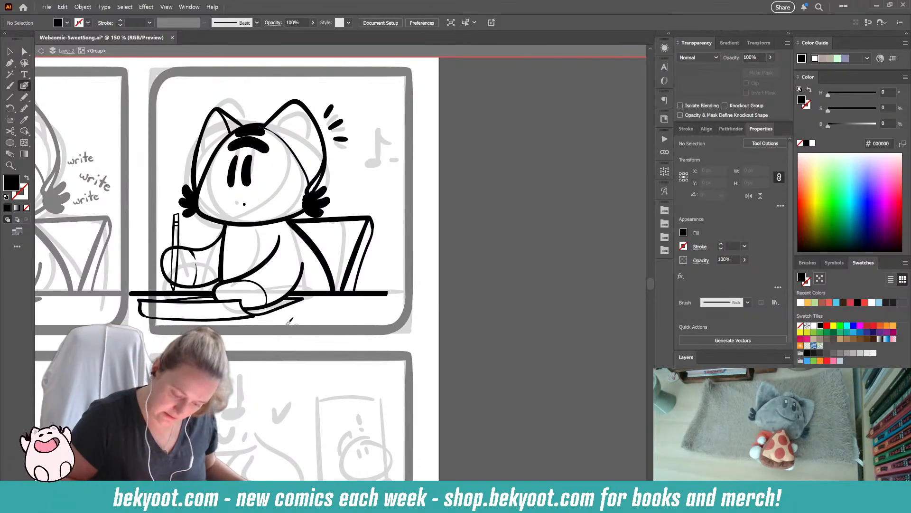
{"action": "scroll", "coordinate": [349, 283], "scroll_direction": "up", "scroll_amount": 3}
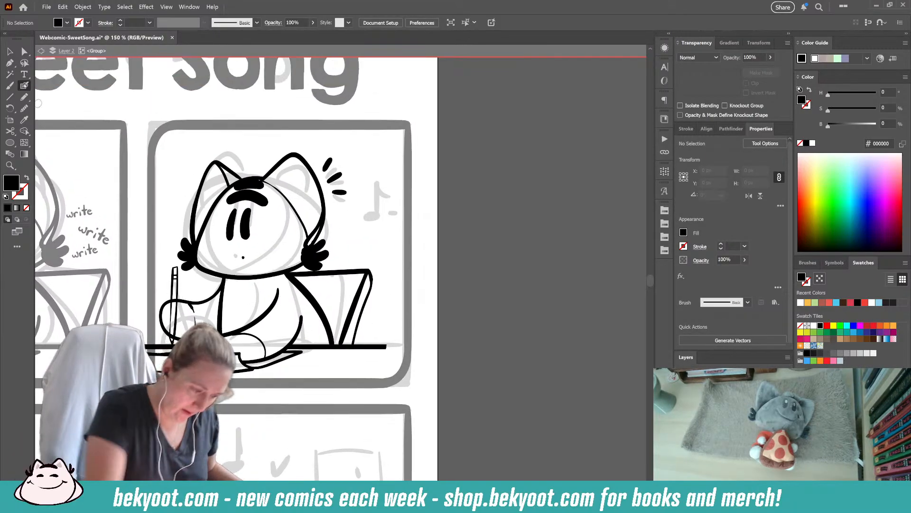
{"action": "left_click_drag", "start_coordinate": [248, 136], "coordinate": [248, 163]}
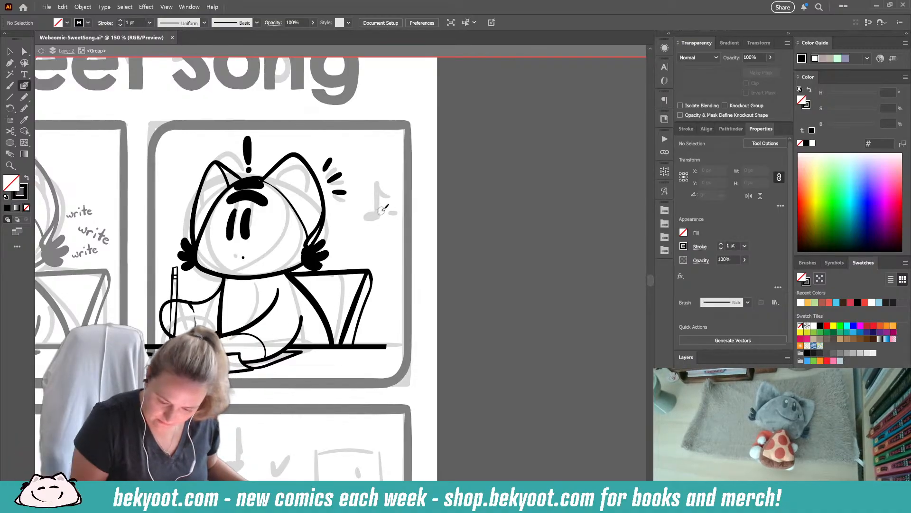
- Ink a small music note with a short dash over the sketched note beside the head, and unite the note's shapes
{"action": "left_click_drag", "start_coordinate": [383, 209], "coordinate": [383, 209]}
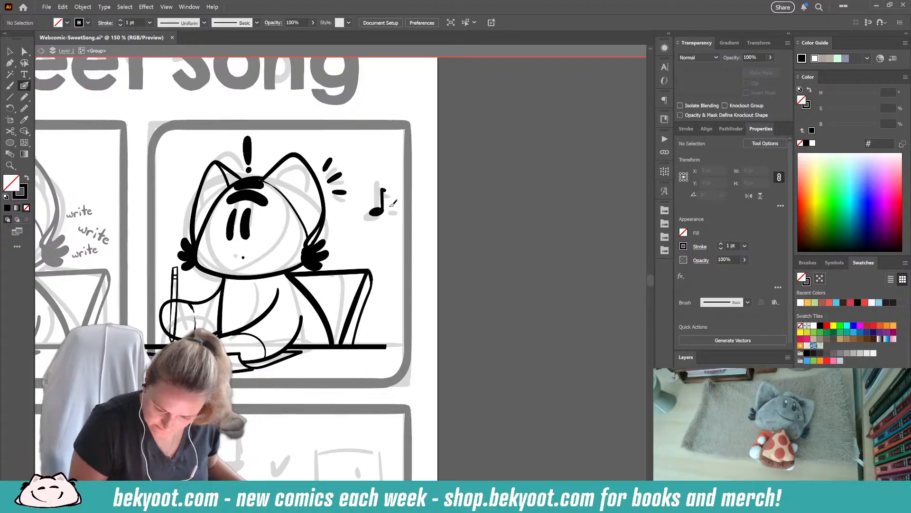
{"action": "left_click_drag", "start_coordinate": [373, 187], "coordinate": [378, 229]}
{"action": "left_click_drag", "start_coordinate": [368, 181], "coordinate": [382, 221]}
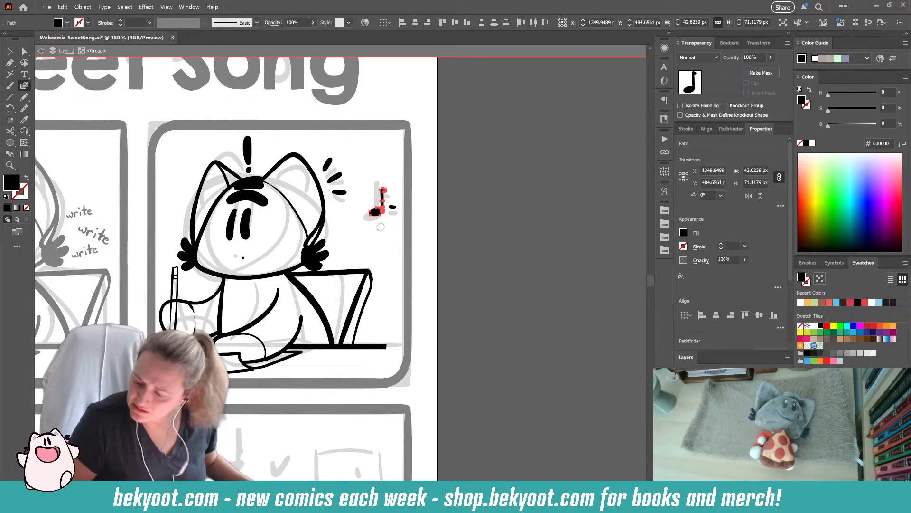
{"action": "left_click", "coordinate": [728, 129]}
{"action": "left_click", "coordinate": [683, 155]}
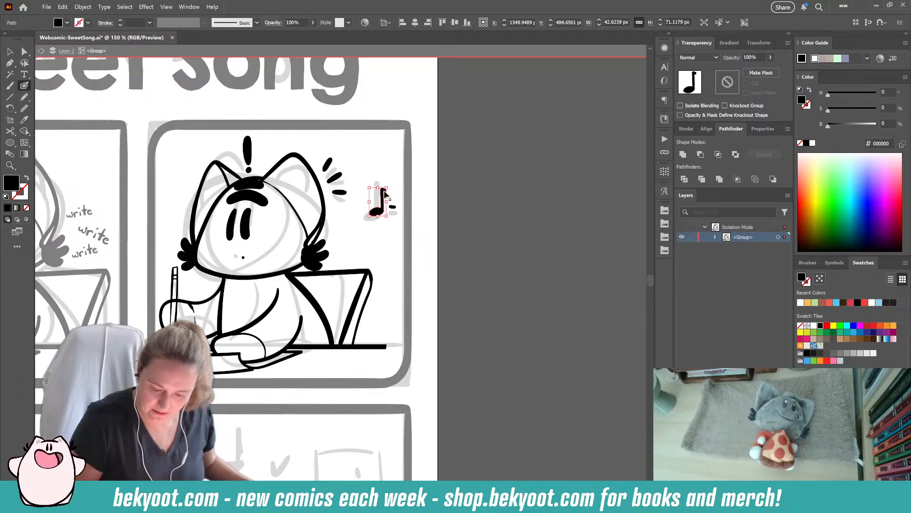
{"action": "left_click", "coordinate": [460, 185], "text": "ctrl"}
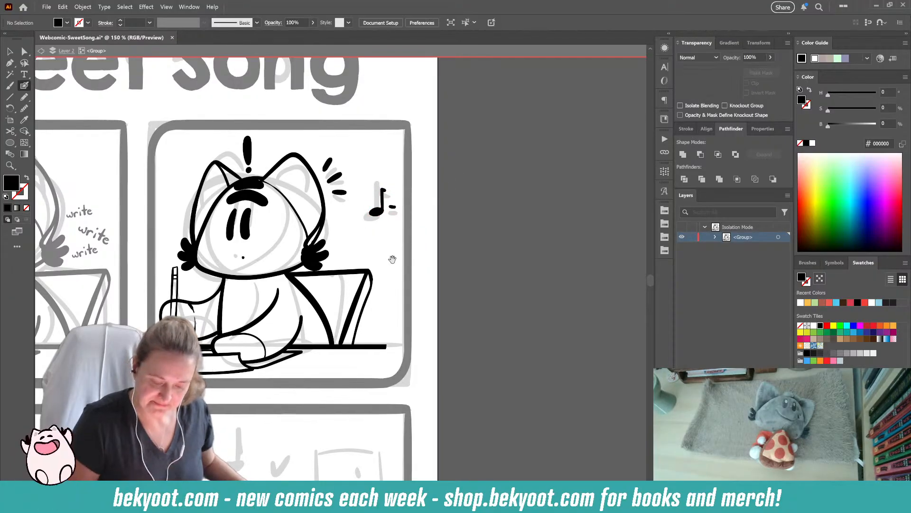
- Smooth the character's eye strokes with the path smoothing option
{"action": "left_click_drag", "start_coordinate": [391, 259], "coordinate": [416, 225]}
{"action": "left_click", "coordinate": [272, 200], "text": "ctrl"}
{"action": "mouse_move", "coordinate": [273, 203]}
{"action": "left_mouse_down"}
{"action": "mouse_move", "coordinate": [271, 186]}
{"action": "mouse_move", "coordinate": [256, 195]}
{"action": "left_mouse_up"}
{"action": "left_click", "coordinate": [257, 194], "text": "ctrl"}
{"action": "key", "text": "ctrl+alt+s"}
{"action": "left_click", "coordinate": [437, 81]}
{"action": "left_click", "coordinate": [380, 222]}
{"action": "left_click", "coordinate": [390, 207], "text": "ctrl"}
{"action": "left_click_drag", "start_coordinate": [386, 236], "coordinate": [381, 230]}
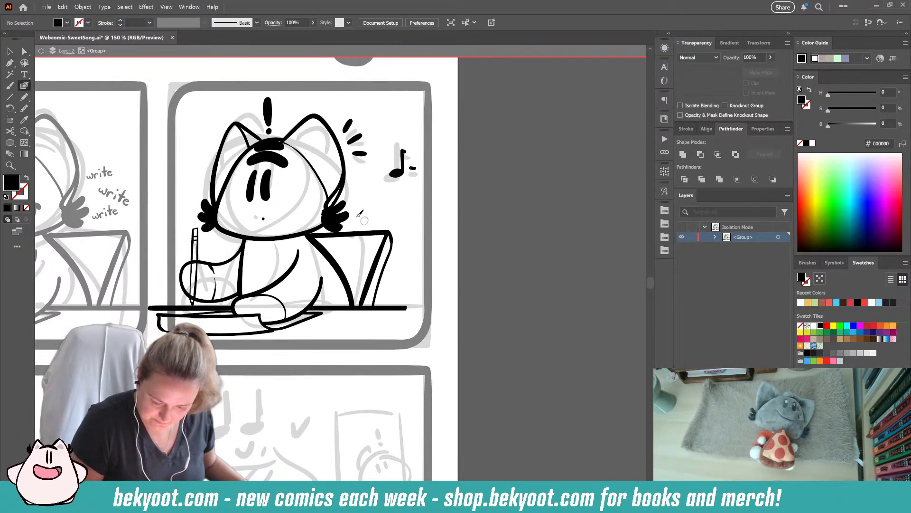
- Clean up the junction of the face outline and the cheek tuft beside the chair by trimming the outline's end
{"action": "left_click", "coordinate": [334, 208], "text": "ctrl"}
{"action": "left_click", "coordinate": [361, 202], "text": "ctrl"}
{"action": "left_click_drag", "start_coordinate": [334, 204], "coordinate": [330, 204]}
{"action": "left_click", "coordinate": [362, 194], "text": "ctrl"}
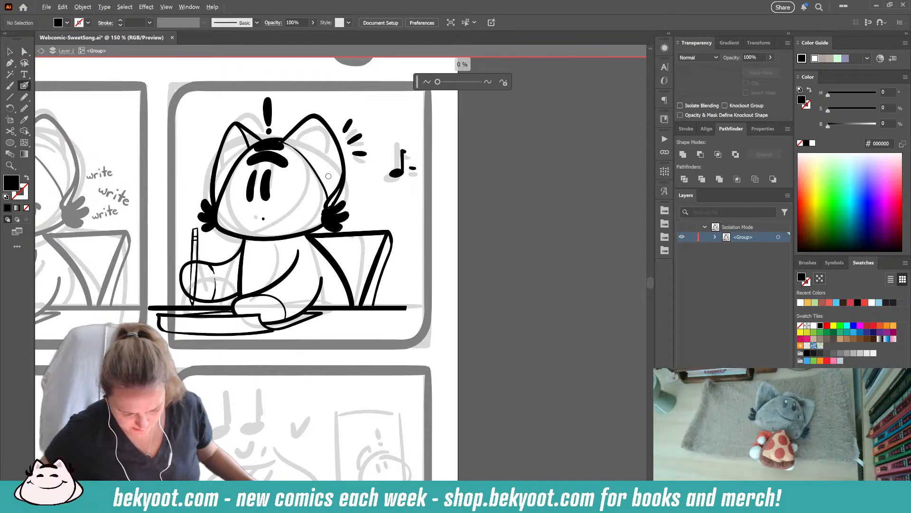
{"action": "scroll", "coordinate": [357, 192], "scroll_direction": "up", "scroll_amount": 3}
{"action": "left_click", "coordinate": [318, 275], "text": "ctrl"}
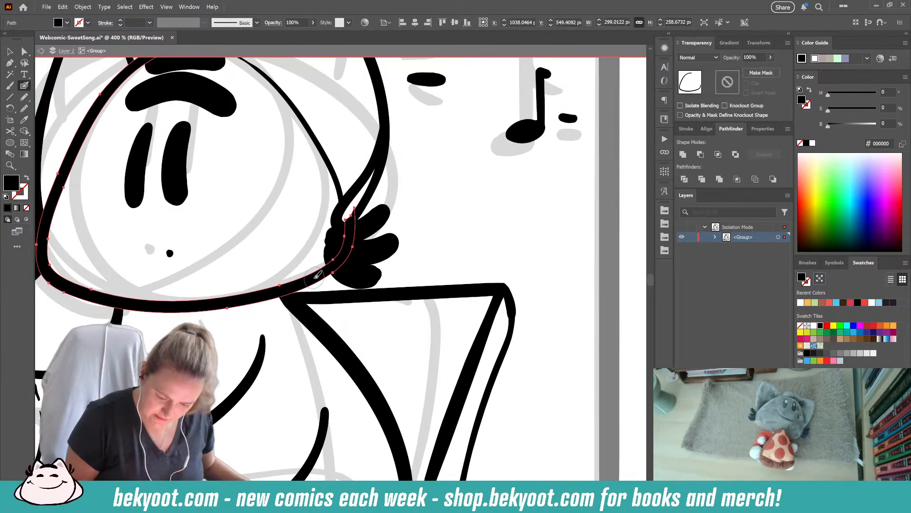
{"action": "left_click_drag", "start_coordinate": [347, 216], "coordinate": [356, 196]}
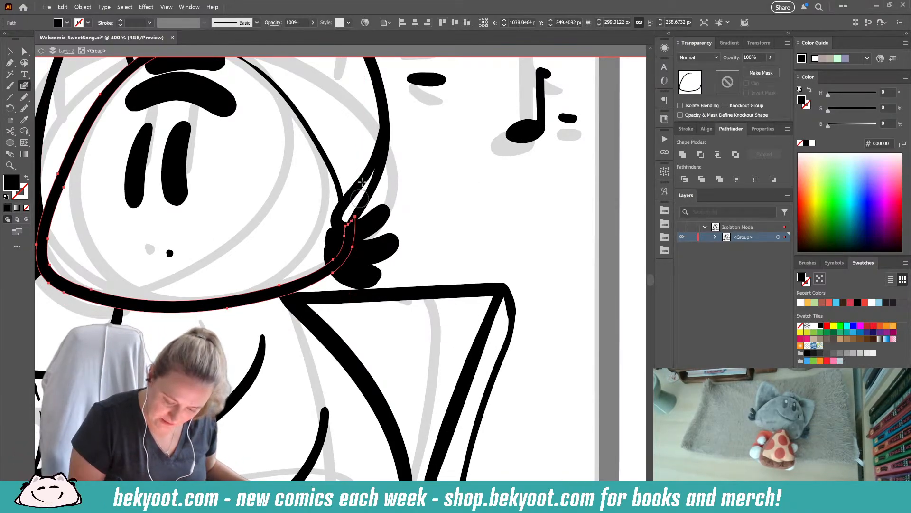
{"action": "left_click", "coordinate": [424, 238], "text": "ctrl"}
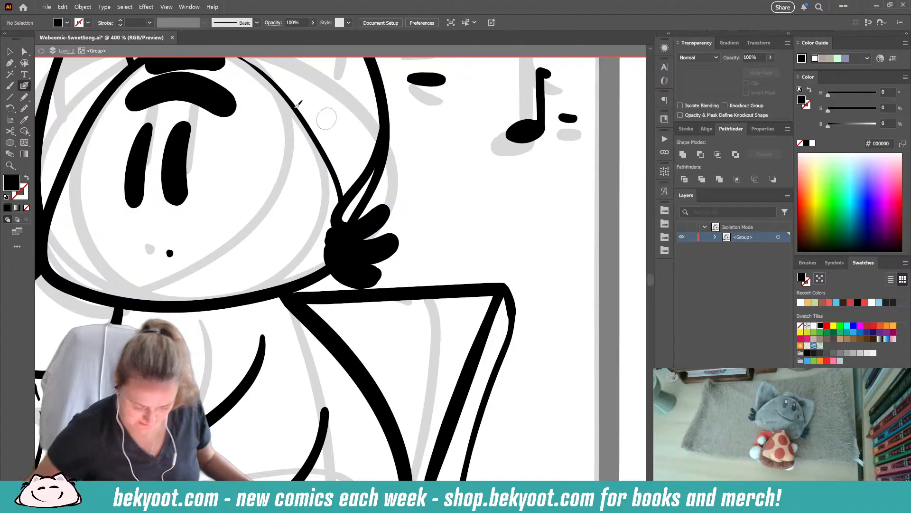
- Move the music note slightly toward the head and ink a small exclamation mark and short accent dashes beside it
{"action": "scroll", "coordinate": [285, 187], "scroll_direction": "down", "scroll_amount": 4}
{"action": "left_click_drag", "start_coordinate": [250, 313], "coordinate": [295, 354]}
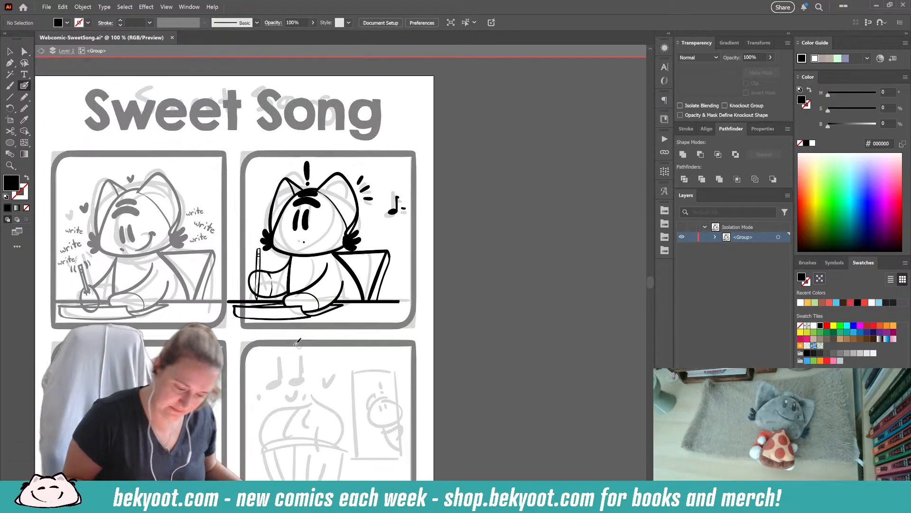
{"action": "key", "text": "v"}
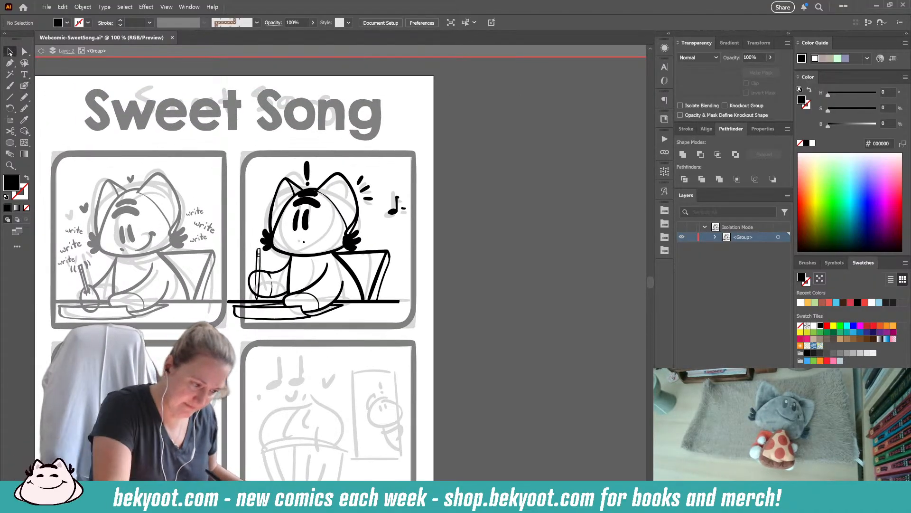
{"action": "left_click", "coordinate": [393, 215]}
{"action": "key", "text": "shift+b"}
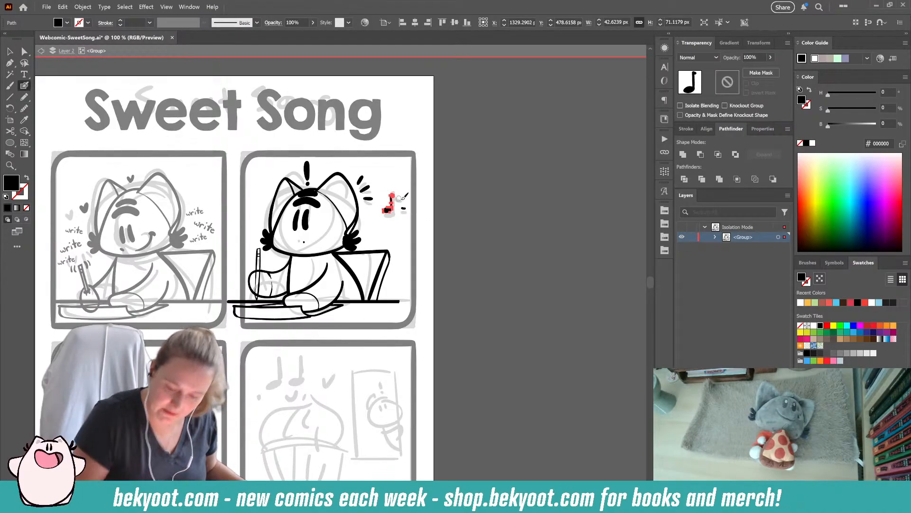
{"action": "key", "text": "ctrl+shift+a"}
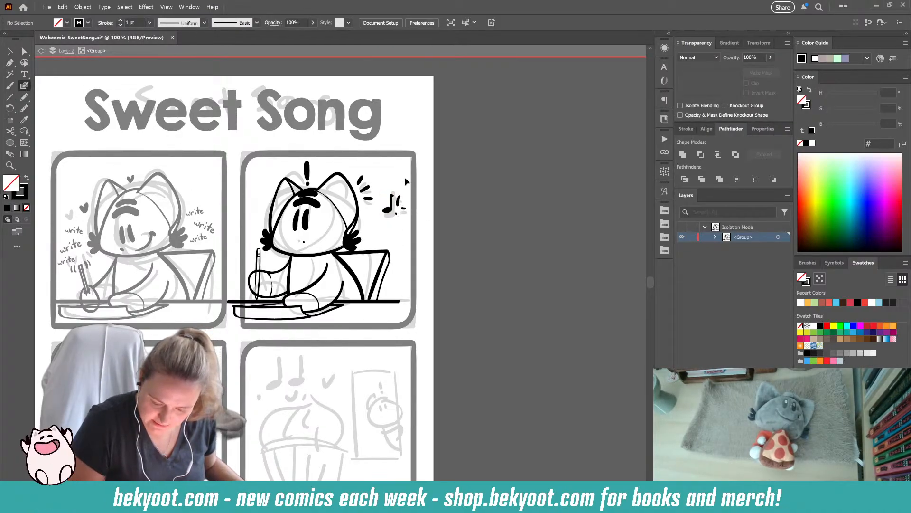
{"action": "left_click_drag", "start_coordinate": [401, 209], "coordinate": [405, 205]}
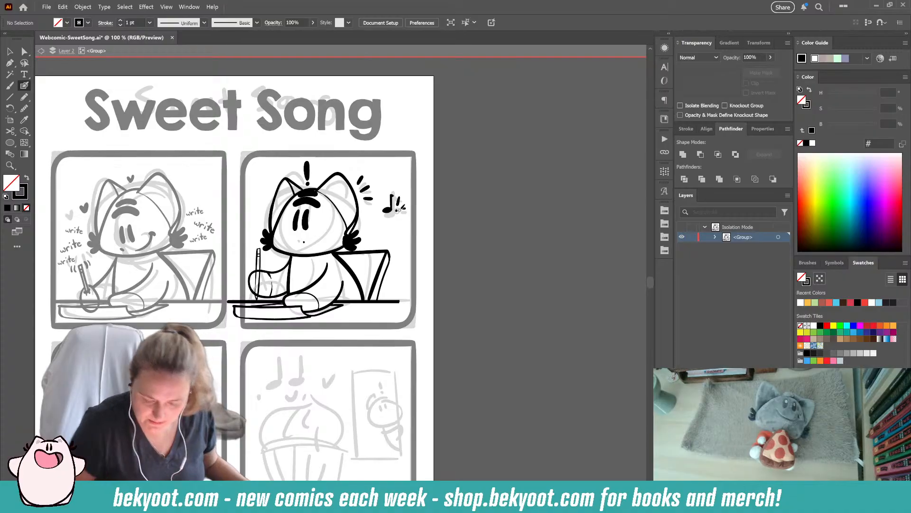
- Exit the isolated second-panel group and save the comic file
{"action": "left_click", "coordinate": [10, 52]}
{"action": "left_click_drag", "start_coordinate": [444, 284], "coordinate": [477, 237]}
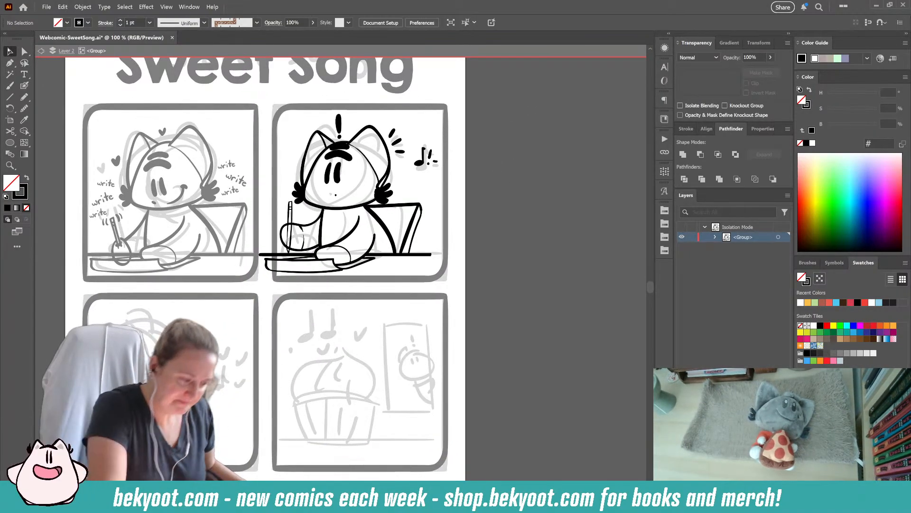
{"action": "double_click", "coordinate": [496, 245]}
- Review the inked first two panels and the rough sketches of the third, fourth and final scenes
{"action": "left_click_drag", "start_coordinate": [244, 425], "coordinate": [267, 337]}
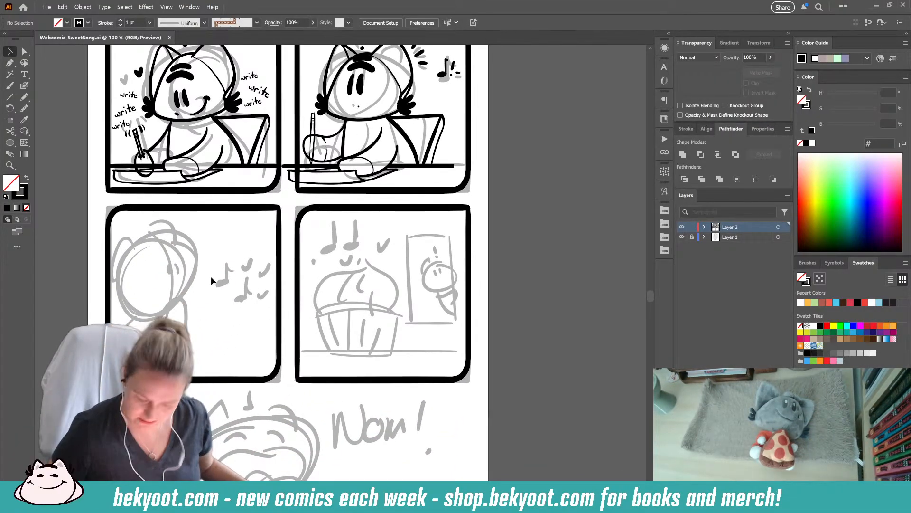
{"action": "left_click_drag", "start_coordinate": [410, 378], "coordinate": [414, 331]}
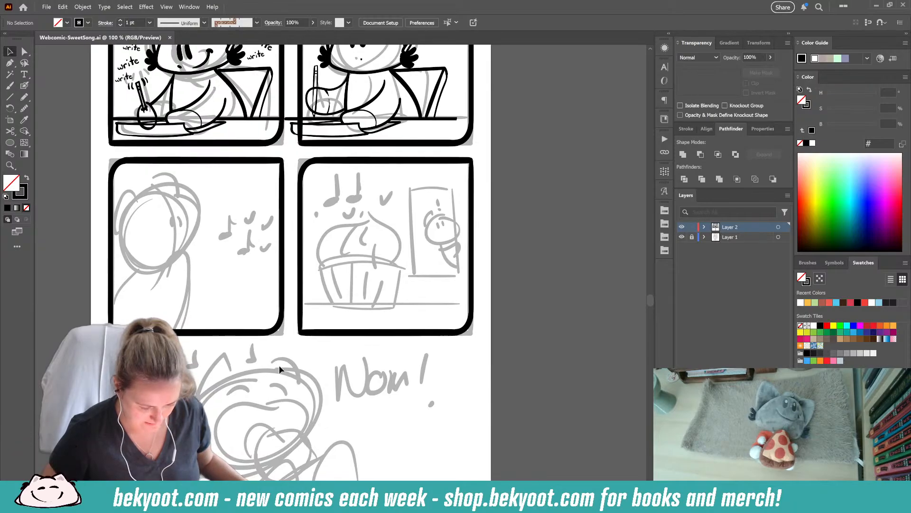
{"action": "left_click_drag", "start_coordinate": [224, 259], "coordinate": [260, 298]}
{"action": "left_click_drag", "start_coordinate": [544, 159], "coordinate": [521, 256]}
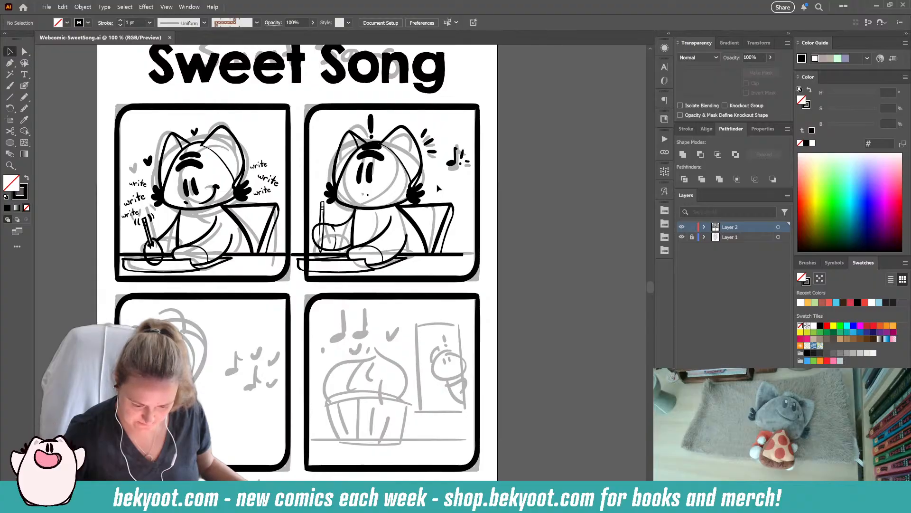
{"action": "left_click_drag", "start_coordinate": [349, 403], "coordinate": [379, 245]}
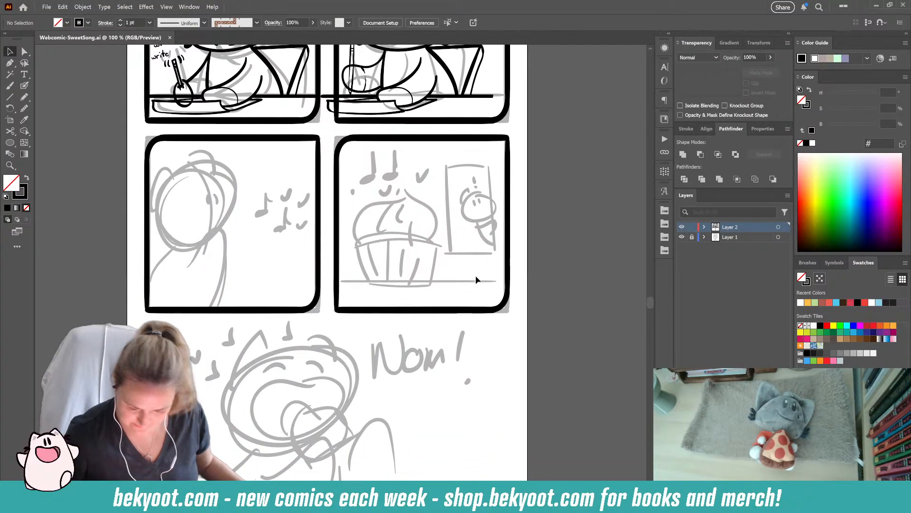
{"action": "left_click_drag", "start_coordinate": [446, 412], "coordinate": [428, 430]}
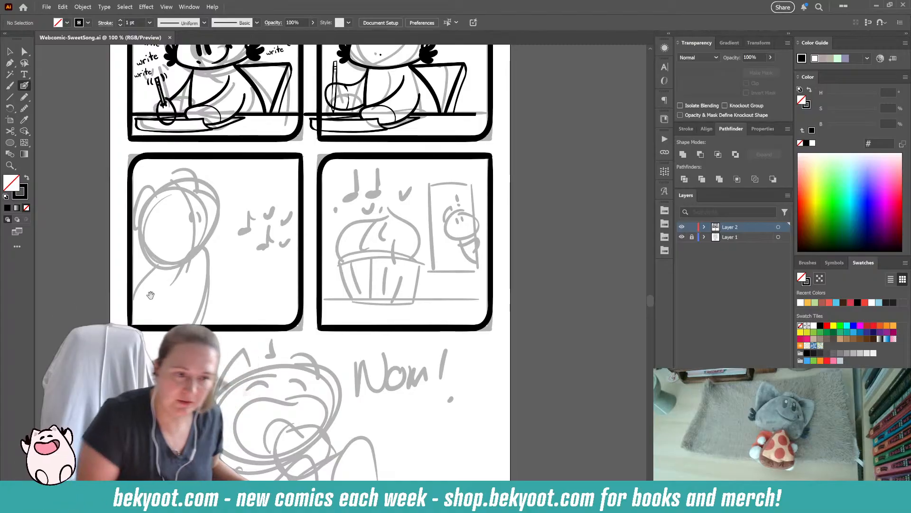
{"action": "left_click_drag", "start_coordinate": [236, 282], "coordinate": [282, 300]}
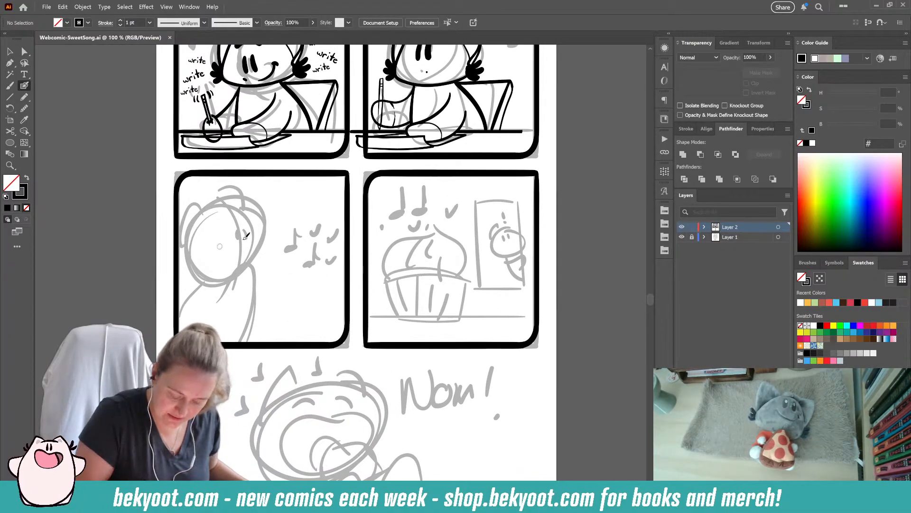
{"action": "left_click_drag", "start_coordinate": [437, 306], "coordinate": [368, 291]}
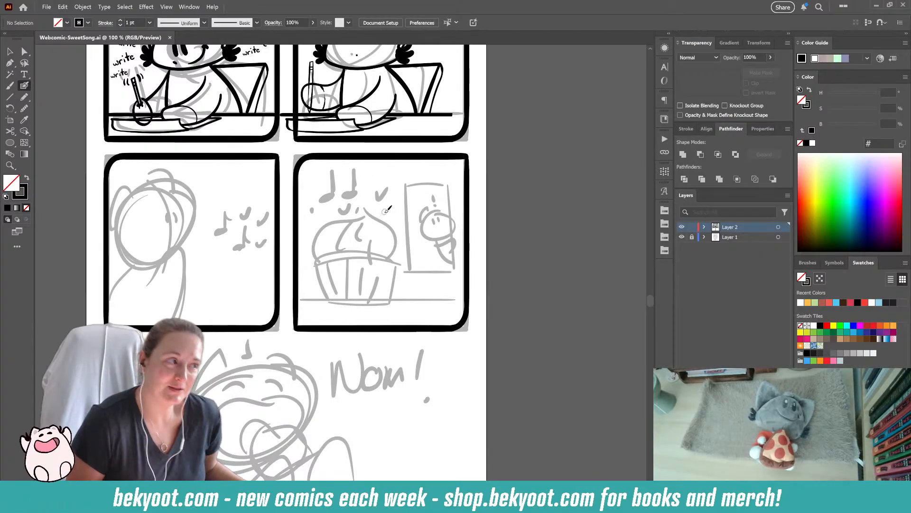
- Thin the top border stroke of the third panel slightly, to a height of about 24 px
{"action": "left_click_drag", "start_coordinate": [319, 371], "coordinate": [345, 244]}
{"action": "left_click_drag", "start_coordinate": [239, 303], "coordinate": [245, 407]}
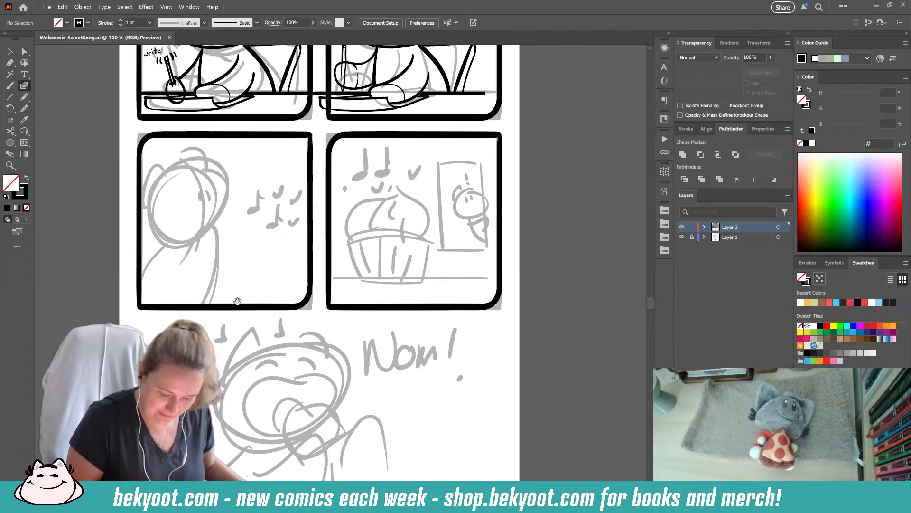
{"action": "left_click_drag", "start_coordinate": [238, 280], "coordinate": [241, 319]}
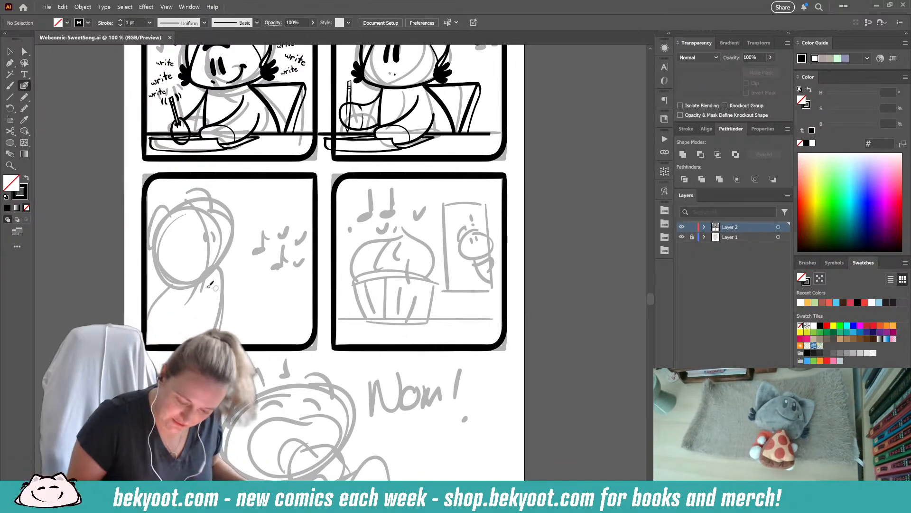
{"action": "left_click_drag", "start_coordinate": [211, 285], "coordinate": [240, 290]}
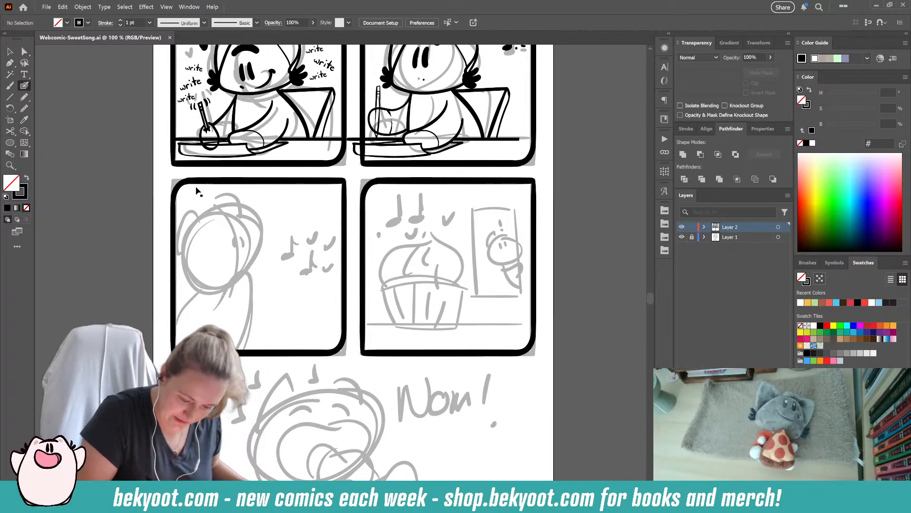
{"action": "scroll", "coordinate": [292, 181], "scroll_direction": "up", "scroll_amount": 1}
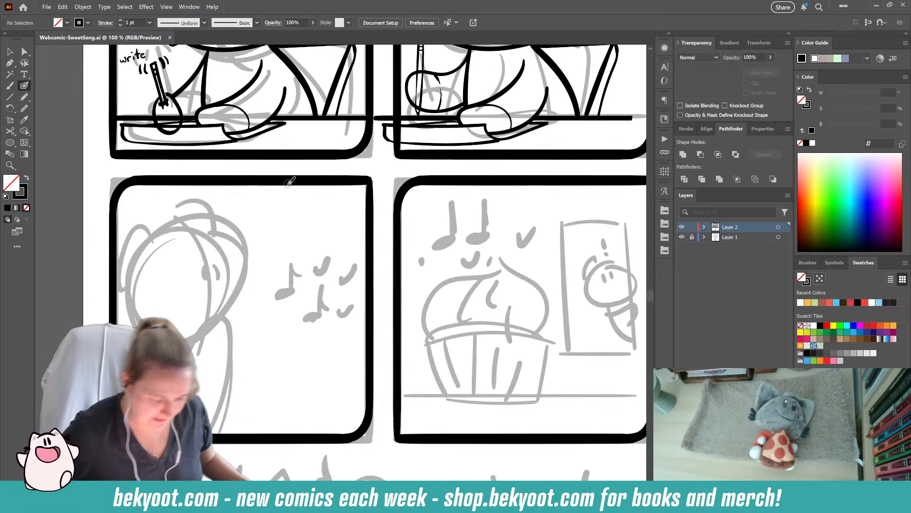
{"action": "left_click", "coordinate": [24, 51]}
{"action": "left_click", "coordinate": [197, 181]}
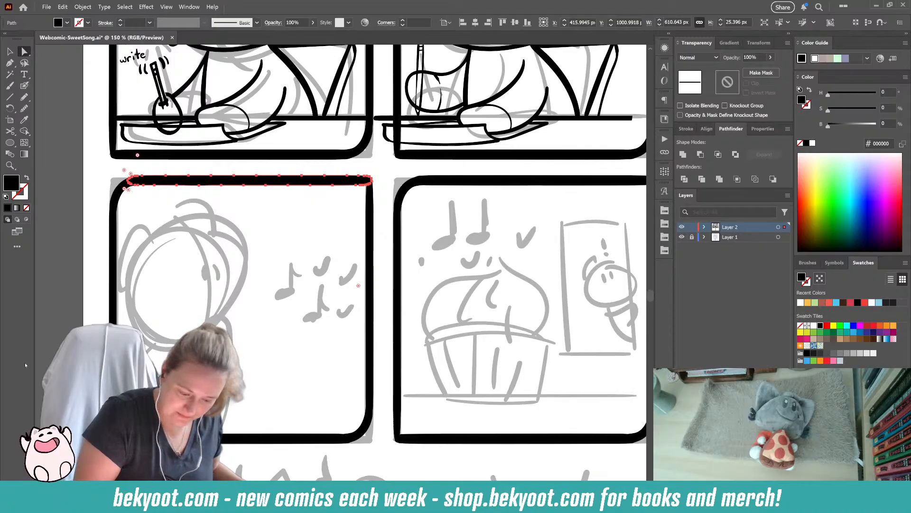
{"action": "key", "text": "v"}
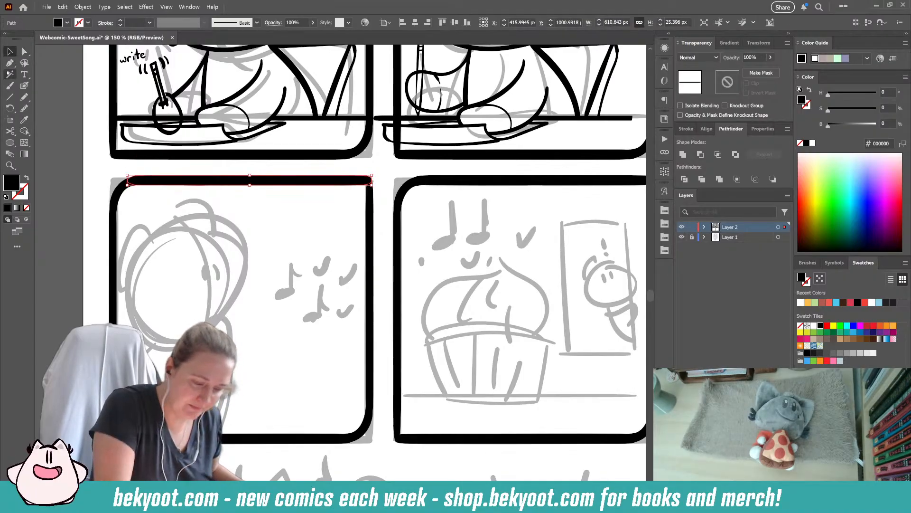
{"action": "left_click_drag", "start_coordinate": [250, 175], "coordinate": [251, 176]}
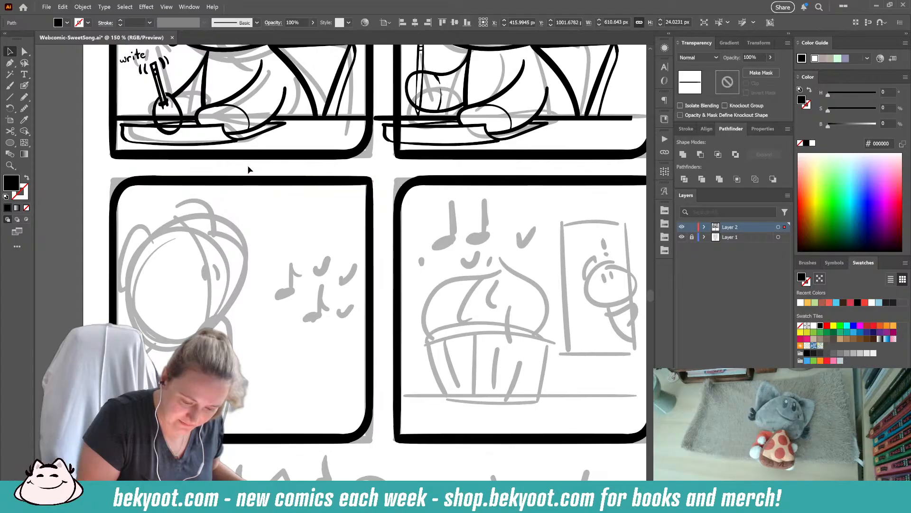
{"action": "left_click", "coordinate": [250, 206]}
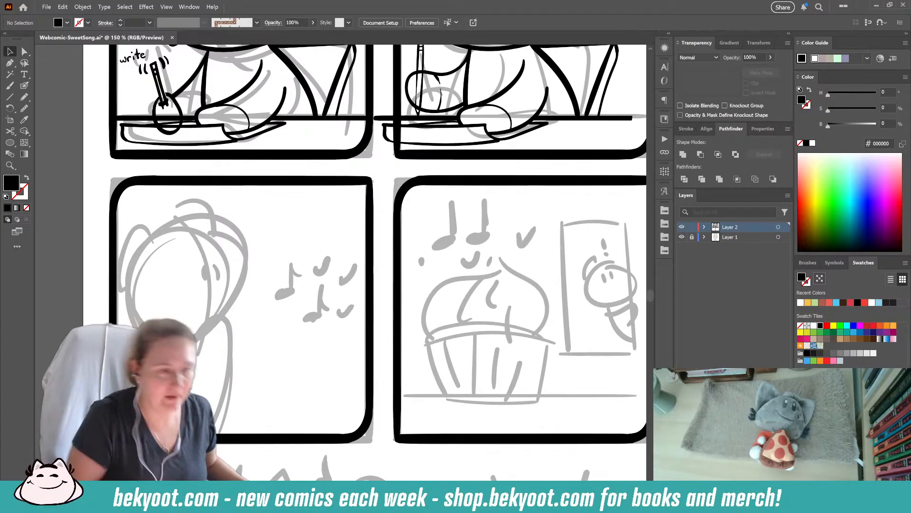
- Ink a rounded triangular head outline over the third panel's character sketch with the Blob Brush at 21 pt
{"action": "scroll", "coordinate": [299, 345], "scroll_direction": "up", "scroll_amount": 1}
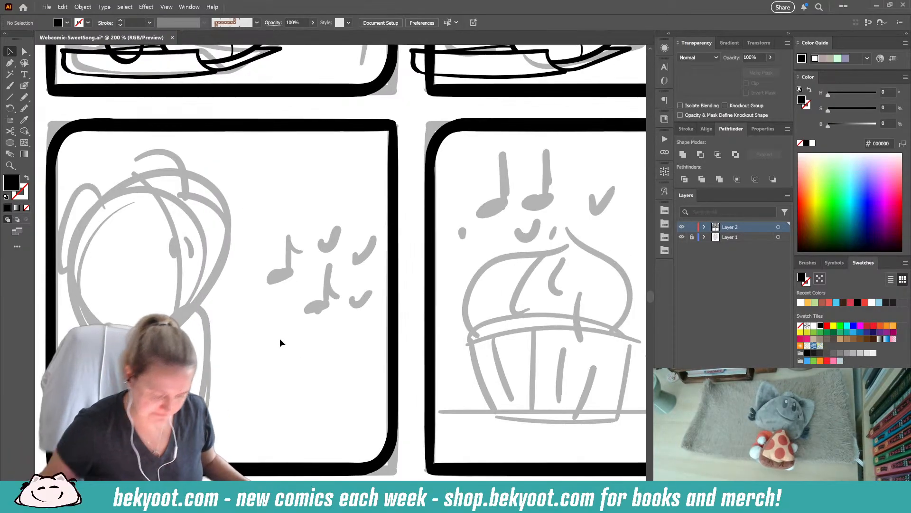
{"action": "left_click", "coordinate": [24, 85]}
{"action": "left_click_drag", "start_coordinate": [209, 329], "coordinate": [255, 310]}
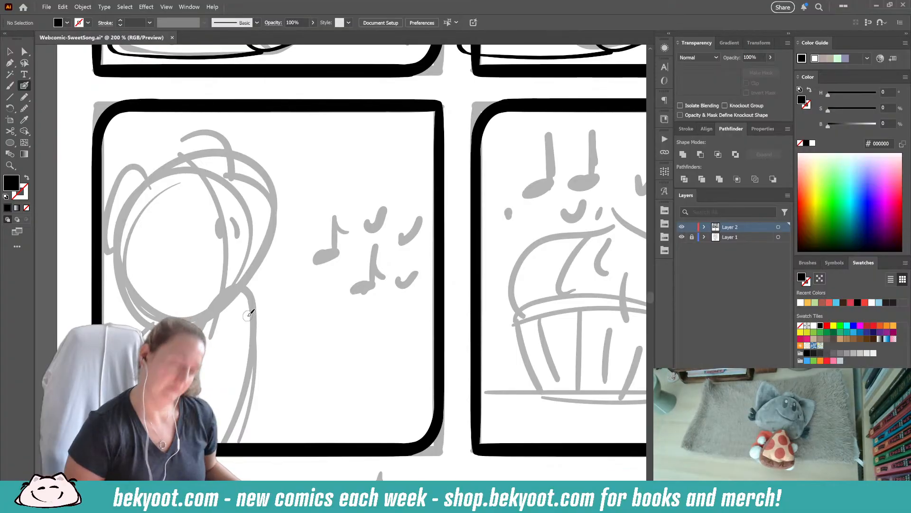
{"action": "key", "text": "Return"}
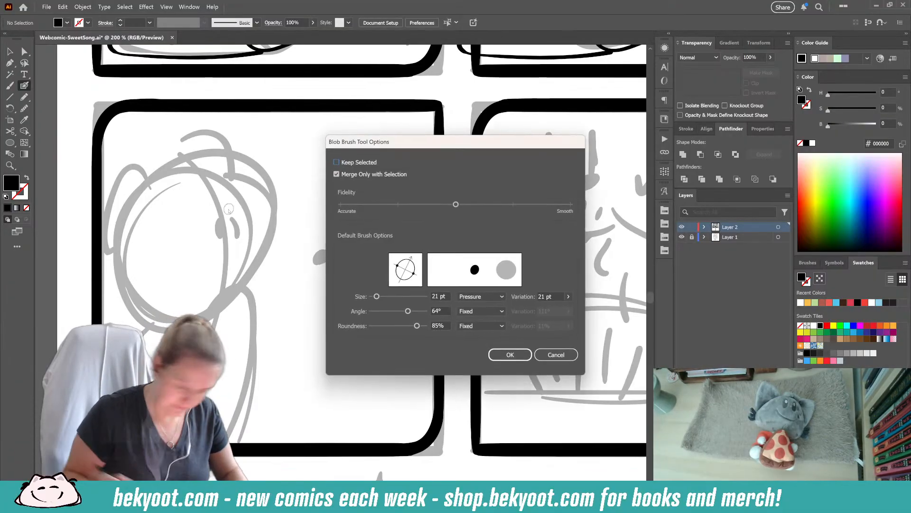
{"action": "key", "text": "Return"}
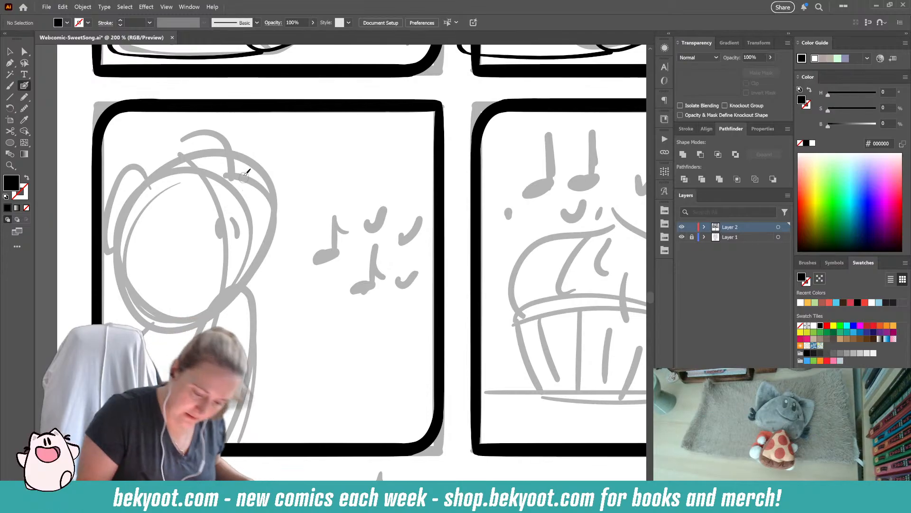
{"action": "mouse_move", "coordinate": [234, 164]}
{"action": "left_mouse_down"}
{"action": "mouse_move", "coordinate": [210, 159]}
{"action": "mouse_move", "coordinate": [174, 169]}
{"action": "mouse_move", "coordinate": [138, 243]}
{"action": "left_mouse_up"}
{"action": "key", "text": "ctrl+z"}
{"action": "mouse_move", "coordinate": [149, 198]}
{"action": "left_mouse_down"}
{"action": "mouse_move", "coordinate": [174, 168]}
{"action": "mouse_move", "coordinate": [216, 160]}
{"action": "mouse_move", "coordinate": [266, 208]}
{"action": "left_mouse_up"}
{"action": "key", "text": "ctrl+z"}
{"action": "mouse_move", "coordinate": [143, 192]}
{"action": "left_mouse_down"}
{"action": "mouse_move", "coordinate": [182, 161]}
{"action": "mouse_move", "coordinate": [211, 163]}
{"action": "mouse_move", "coordinate": [235, 180]}
{"action": "mouse_move", "coordinate": [281, 260]}
{"action": "mouse_move", "coordinate": [238, 291]}
{"action": "mouse_move", "coordinate": [145, 295]}
{"action": "mouse_move", "coordinate": [125, 288]}
{"action": "mouse_move", "coordinate": [125, 235]}
{"action": "left_mouse_up"}
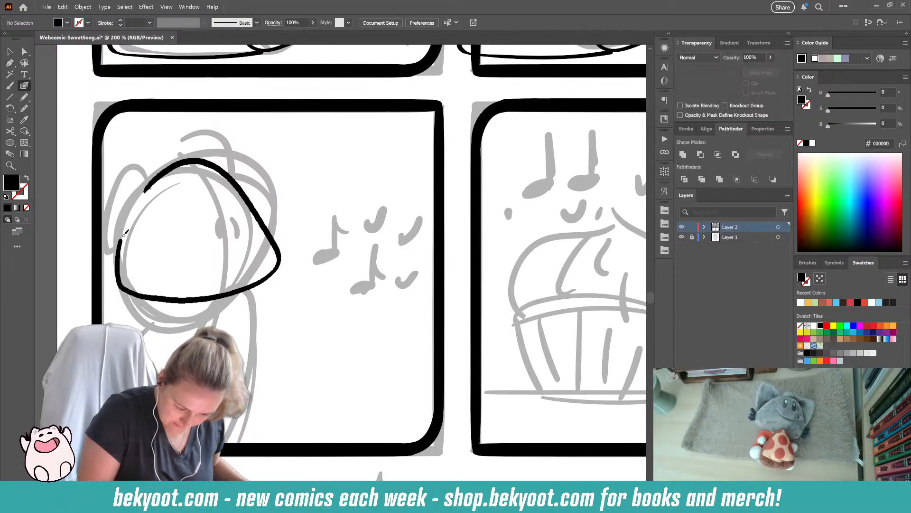
{"action": "key", "text": "shift+x"}
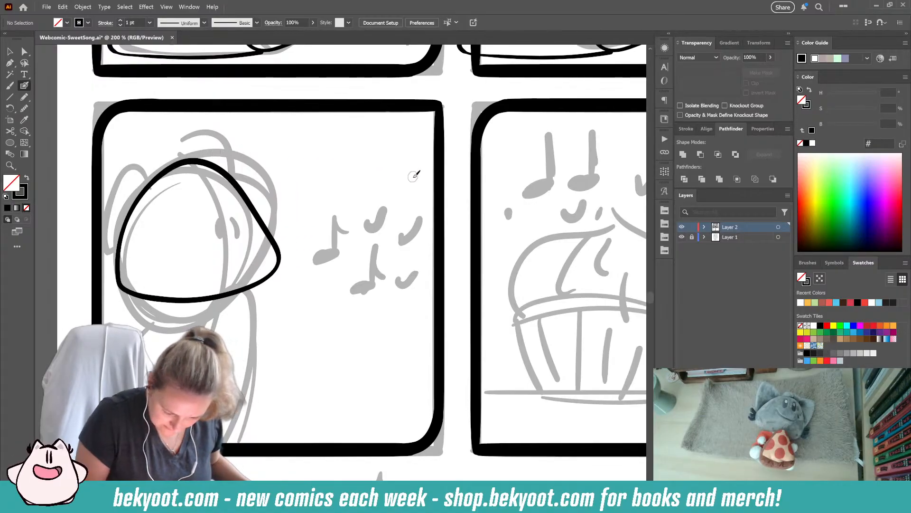
- Shift the third panel's head outline about 36 px right and 23 px down within the panel
{"action": "left_click_drag", "start_coordinate": [164, 140], "coordinate": [215, 336]}
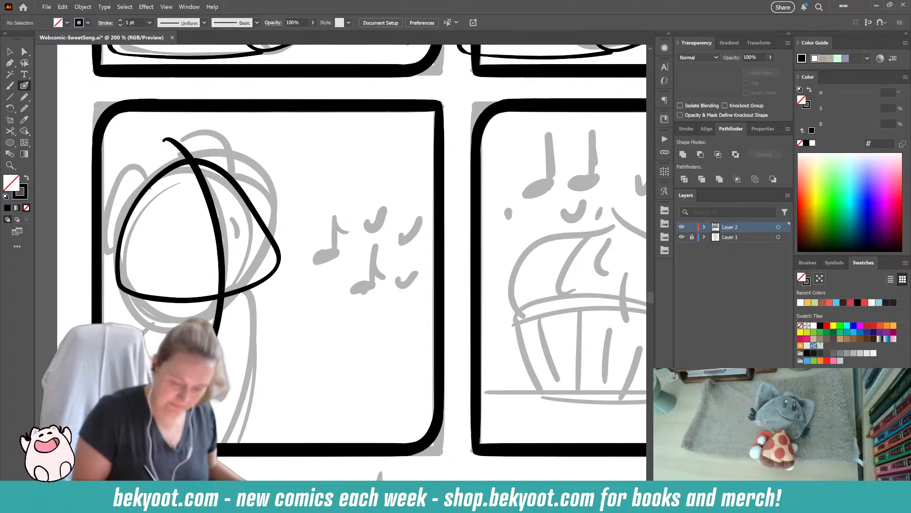
{"action": "key", "text": "ctrl+z"}
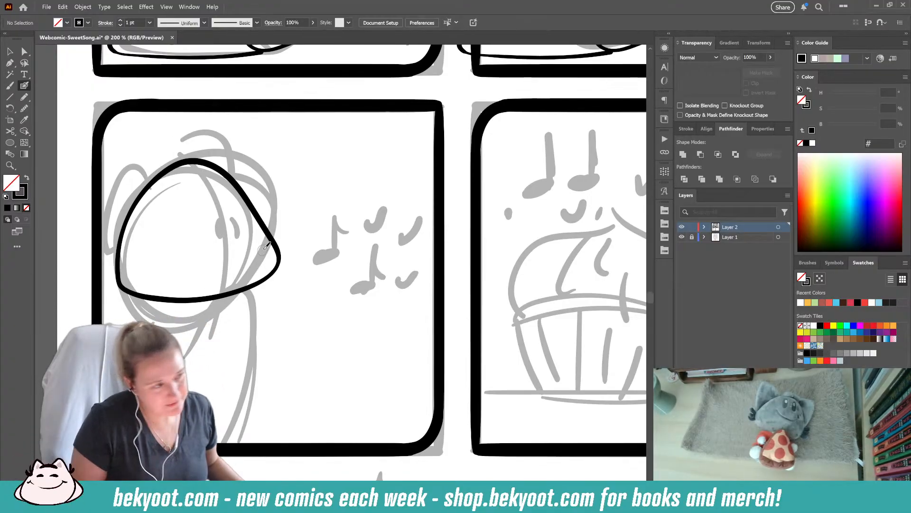
{"action": "double_click", "coordinate": [254, 288]}
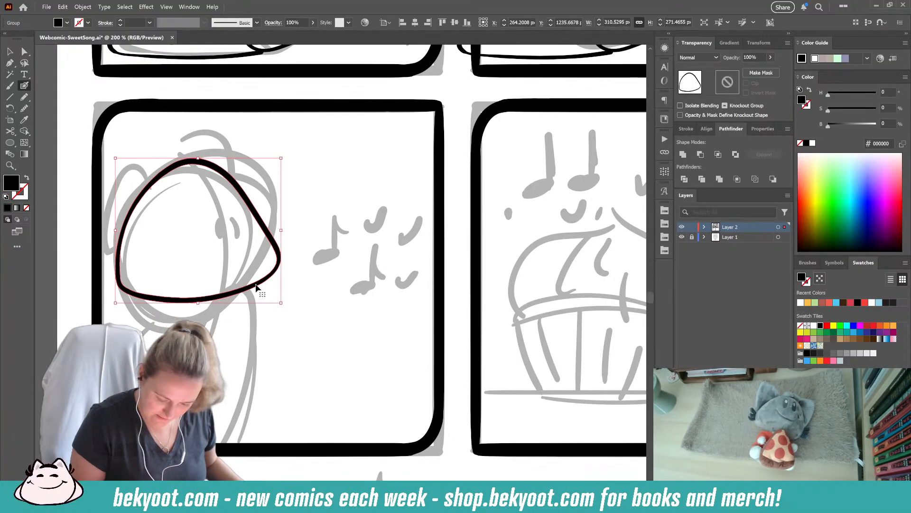
{"action": "left_click", "coordinate": [10, 51]}
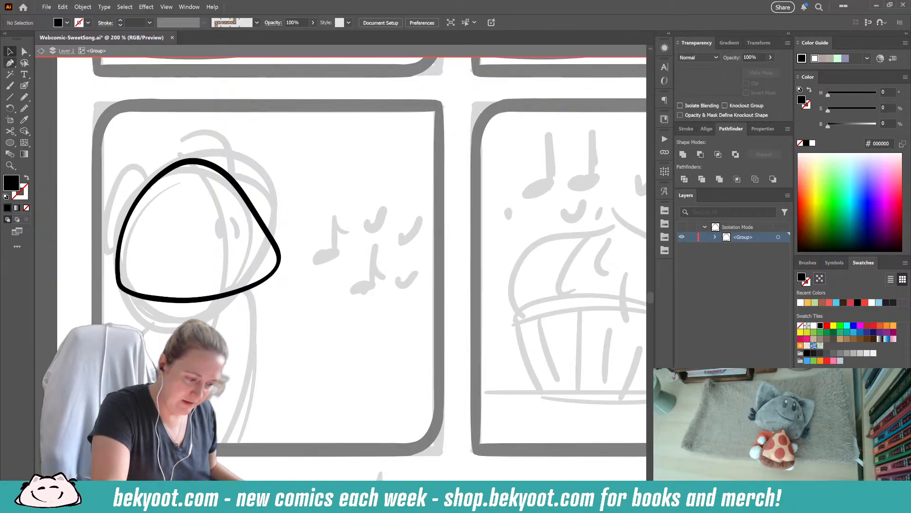
{"action": "double_click", "coordinate": [339, 243]}
{"action": "left_click", "coordinate": [255, 285]}
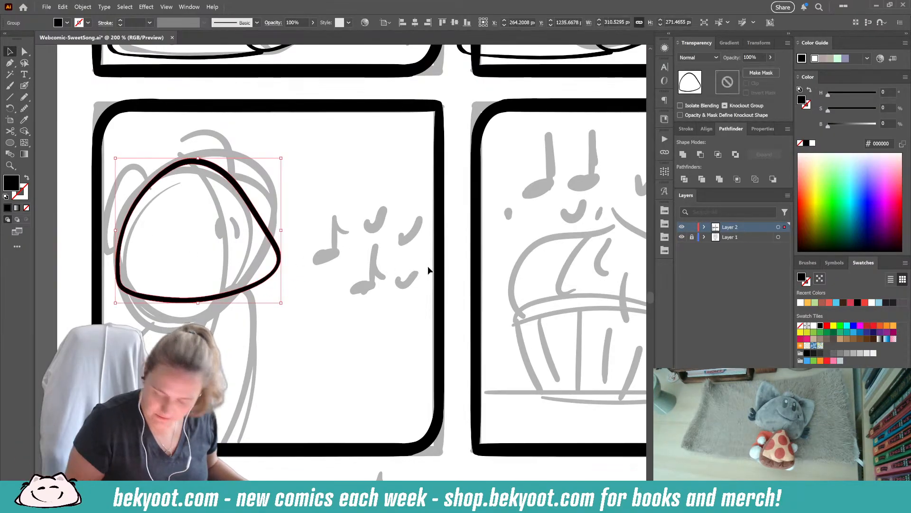
{"action": "left_click_drag", "start_coordinate": [258, 282], "coordinate": [277, 294]}
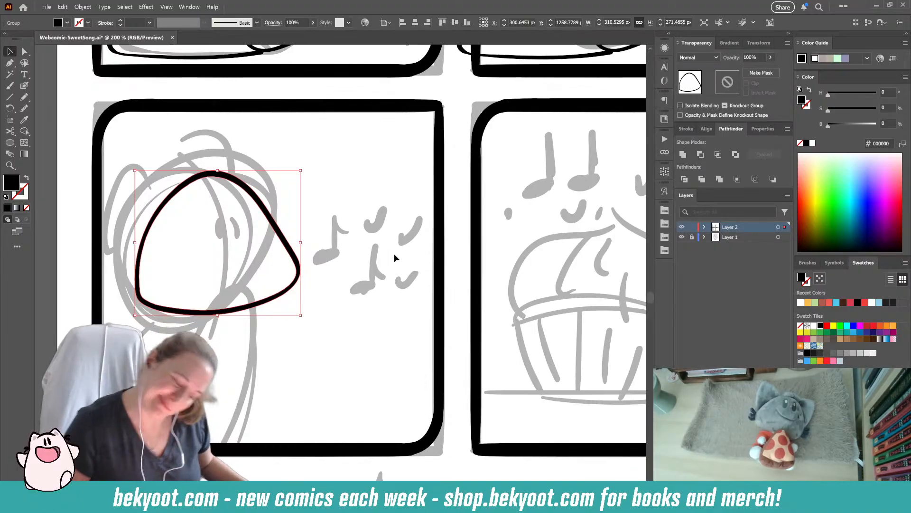
{"action": "left_click", "coordinate": [199, 223], "text": "ctrl"}
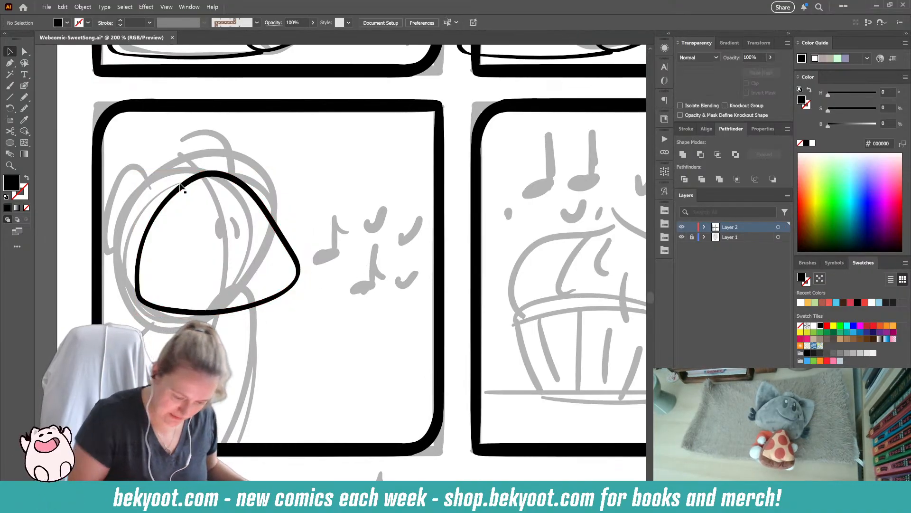
- Smooth the path of the third panel's head outline
{"action": "left_click", "coordinate": [218, 173], "text": "ctrl"}
{"action": "left_click", "coordinate": [279, 237]}
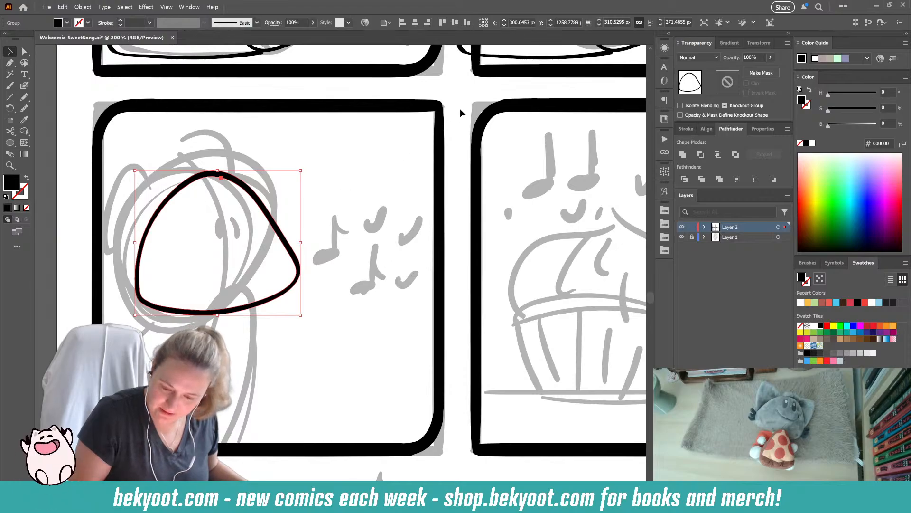
{"action": "key", "text": "shift+b"}
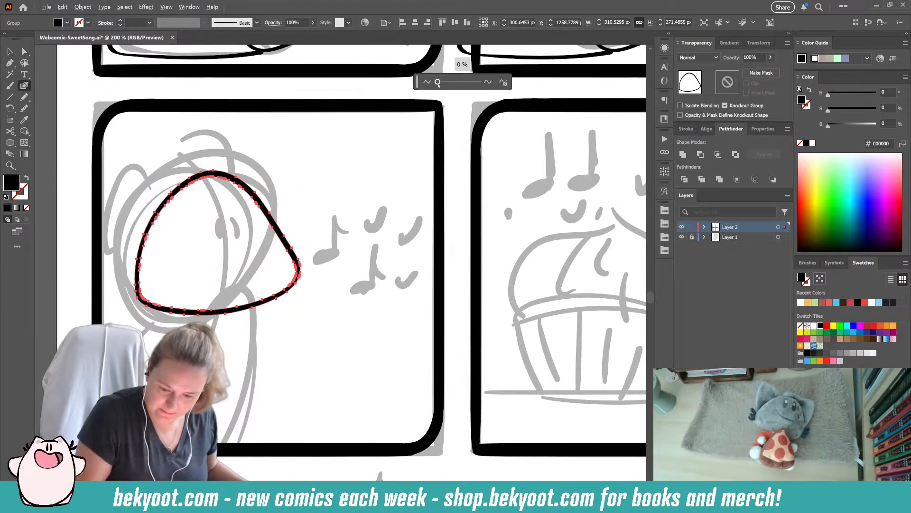
{"action": "left_click", "coordinate": [298, 208], "text": "ctrl"}
- Ink a curved centre guideline down through the head, group it with the outline and isolate that group for editing
{"action": "mouse_move", "coordinate": [195, 156]}
{"action": "left_mouse_down"}
{"action": "mouse_move", "coordinate": [228, 351]}
{"action": "mouse_move", "coordinate": [216, 377]}
{"action": "left_mouse_up"}
{"action": "left_click", "coordinate": [241, 288], "text": "ctrl"}
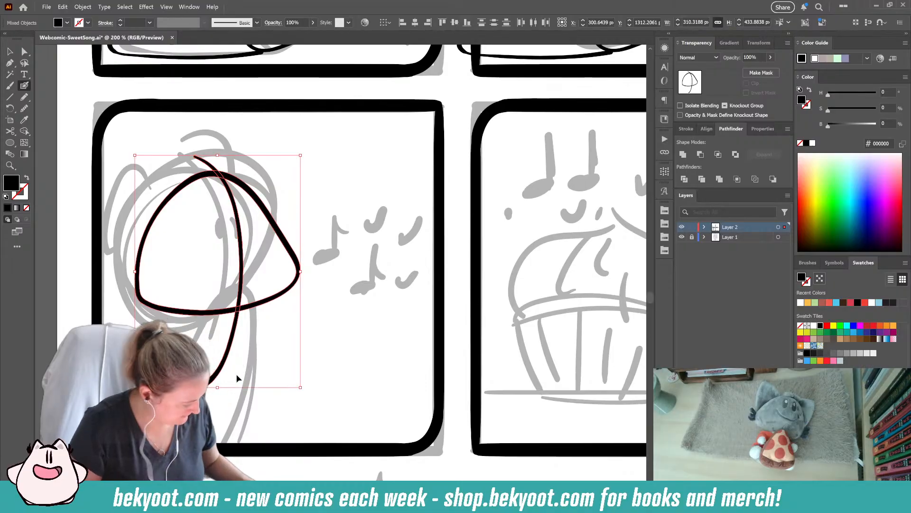
{"action": "double_click", "coordinate": [292, 269], "text": "ctrl"}
- Ink two narrow vertical oval eyes, one on each side of the head's centre guideline
{"action": "left_click_drag", "start_coordinate": [227, 225], "coordinate": [231, 264]}
{"action": "key", "text": "ctrl+z"}
{"action": "mouse_move", "coordinate": [234, 233]}
{"action": "left_mouse_down"}
{"action": "mouse_move", "coordinate": [234, 263]}
{"action": "mouse_move", "coordinate": [251, 256]}
{"action": "mouse_move", "coordinate": [230, 268]}
{"action": "mouse_move", "coordinate": [252, 256]}
{"action": "mouse_move", "coordinate": [249, 266]}
{"action": "left_mouse_up"}
{"action": "key", "text": "ctrl+z"}
{"action": "key", "text": "ctrl+z"}
{"action": "key", "text": "ctrl+z"}
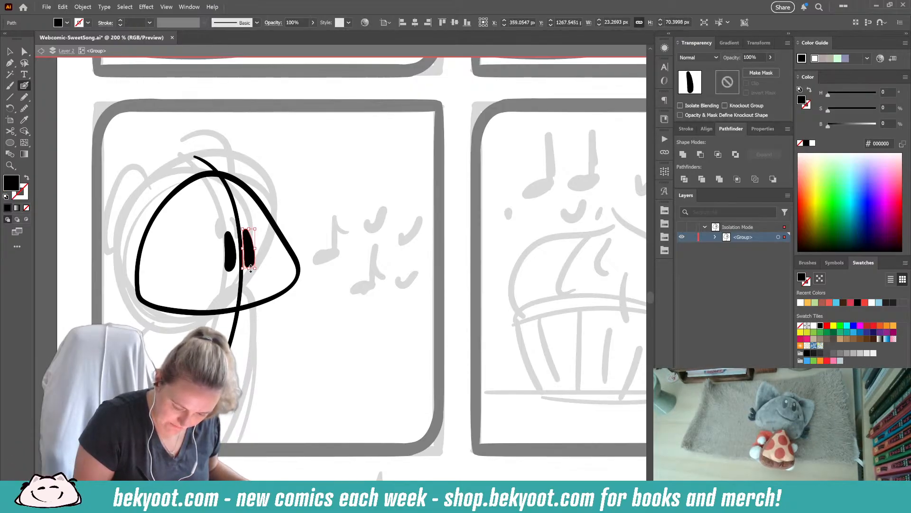
{"action": "left_click", "coordinate": [266, 285], "text": "ctrl"}
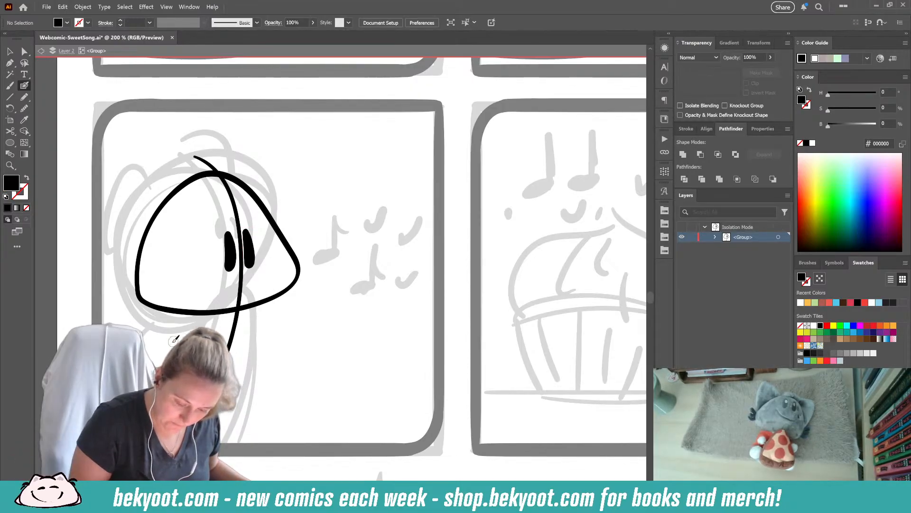
- Ink two thick arched marks above the eyes, one over the other, and smooth their edges
{"action": "mouse_move", "coordinate": [212, 219]}
{"action": "left_mouse_down"}
{"action": "mouse_move", "coordinate": [201, 221]}
{"action": "mouse_move", "coordinate": [237, 208]}
{"action": "mouse_move", "coordinate": [256, 212]}
{"action": "left_mouse_up"}
{"action": "left_click_drag", "start_coordinate": [207, 199], "coordinate": [247, 194]}
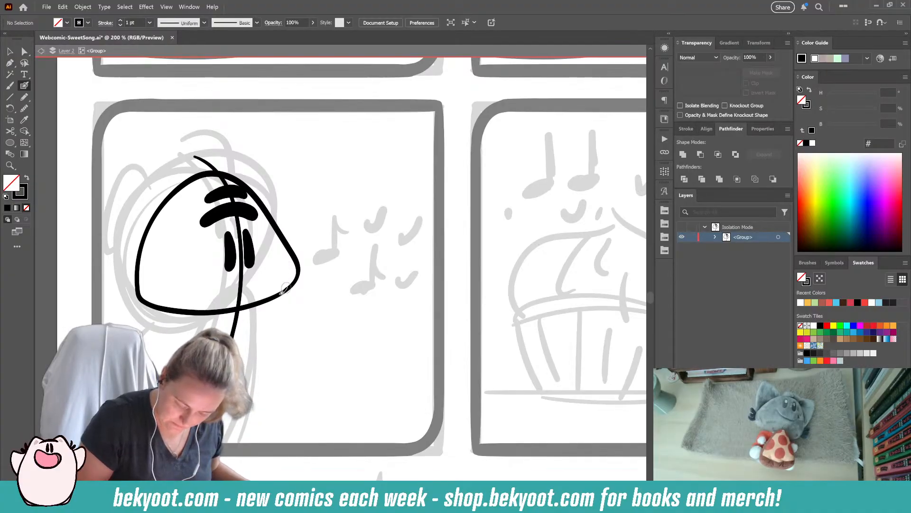
{"action": "left_click", "coordinate": [241, 213], "text": "ctrl"}
{"action": "left_click", "coordinate": [215, 196], "text": "ctrl+shift"}
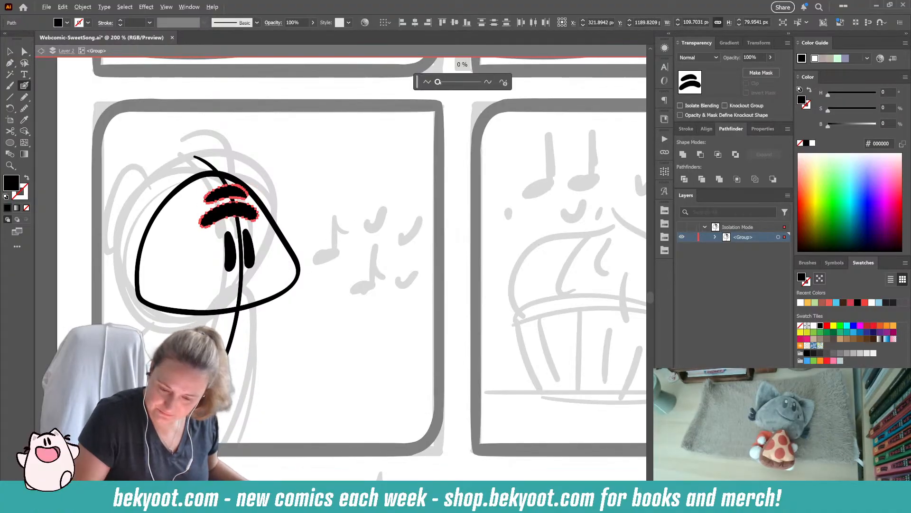
{"action": "left_click", "coordinate": [324, 192], "text": "ctrl"}
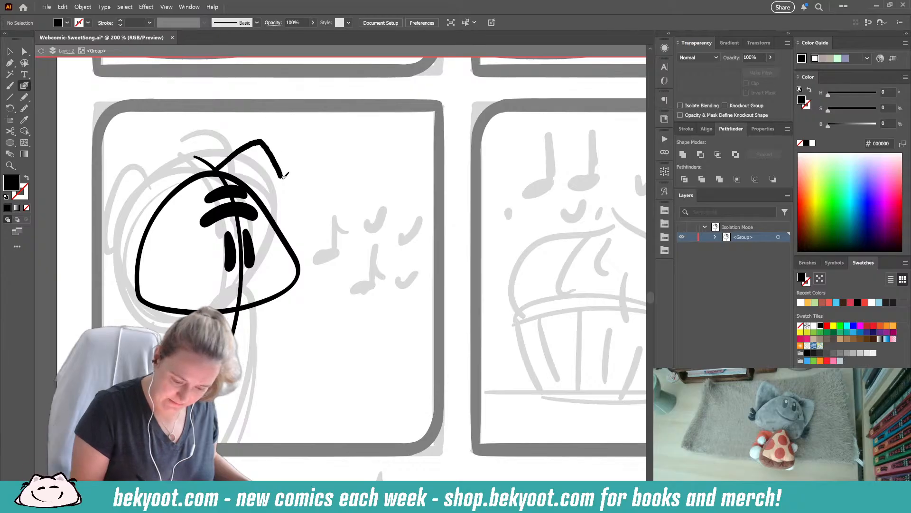
- Ink the two pointed ears on the head, smooth the left ear's outline and add inner-ear lines
{"action": "left_click_drag", "start_coordinate": [295, 230], "coordinate": [291, 249]}
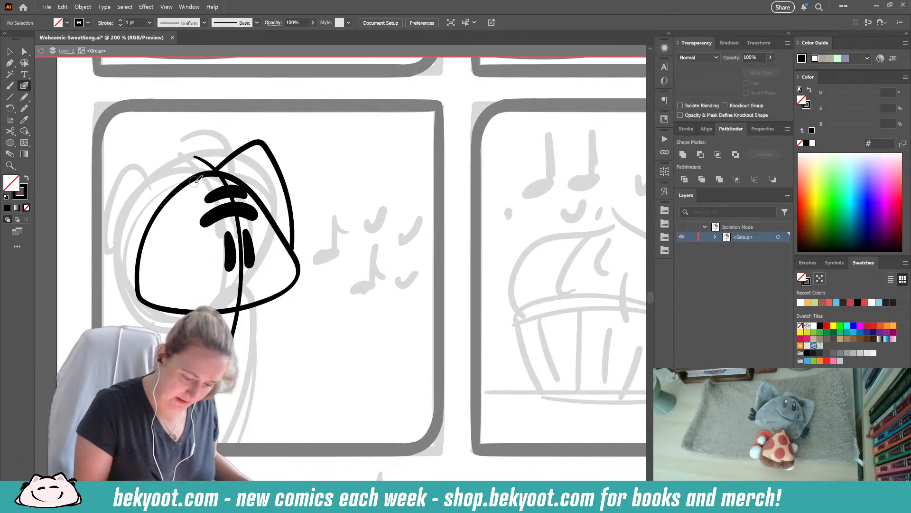
{"action": "mouse_move", "coordinate": [131, 196]}
{"action": "left_mouse_down"}
{"action": "mouse_move", "coordinate": [126, 240]}
{"action": "mouse_move", "coordinate": [146, 289]}
{"action": "left_mouse_up"}
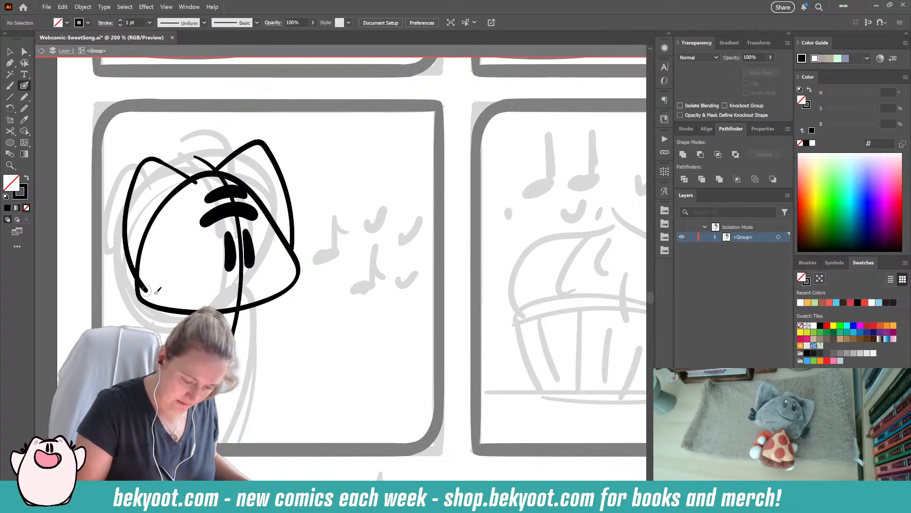
{"action": "left_click_drag", "start_coordinate": [176, 172], "coordinate": [195, 183]}
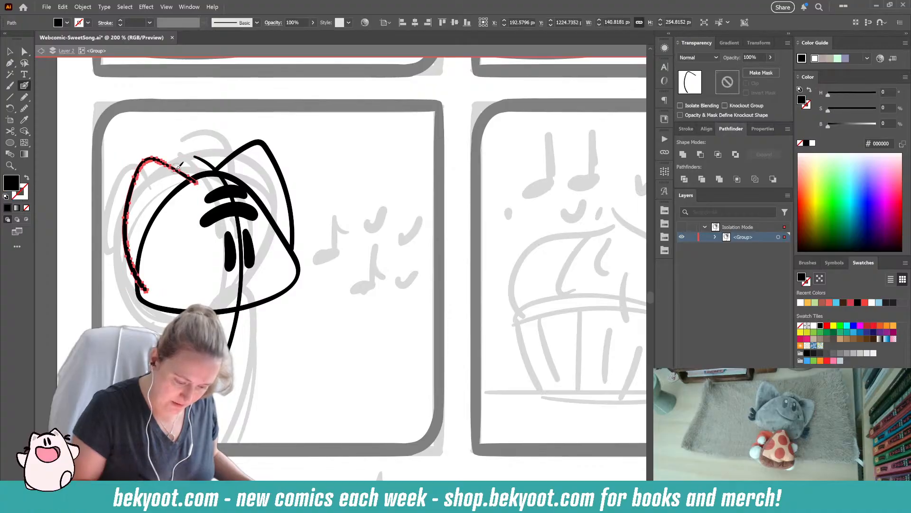
{"action": "left_click", "coordinate": [437, 82]}
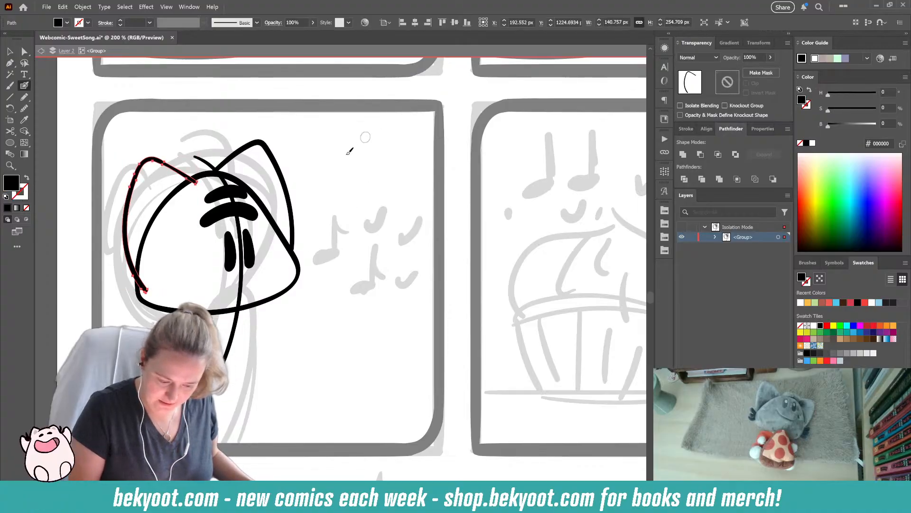
{"action": "left_click", "coordinate": [319, 187], "text": "ctrl"}
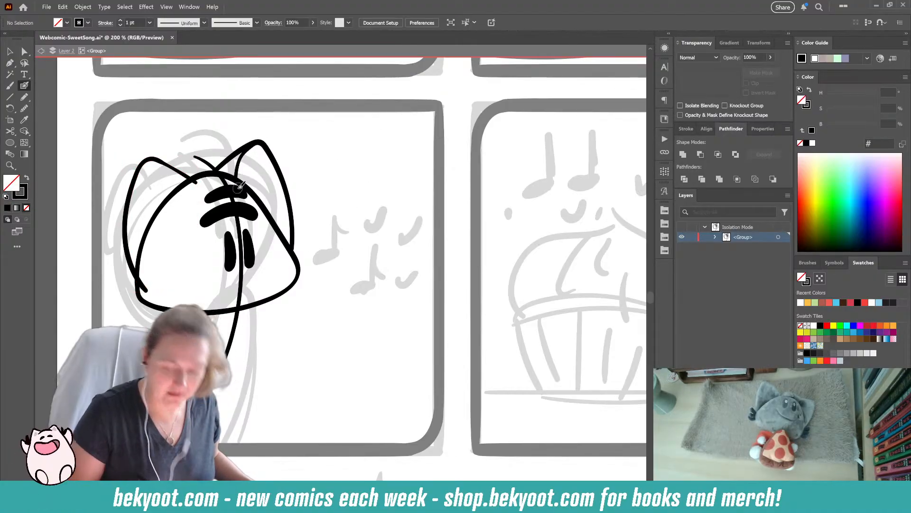
{"action": "key", "text": "shift+x"}
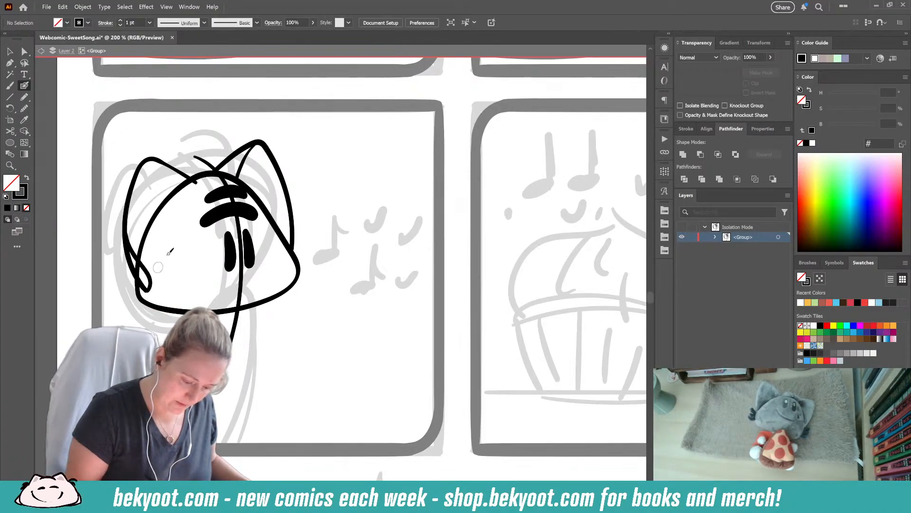
- Ink a line inside the head's left edge and three-lobed black cheek tufts on both sides of the head
{"action": "left_click_drag", "start_coordinate": [149, 263], "coordinate": [144, 271]}
{"action": "left_click_drag", "start_coordinate": [227, 347], "coordinate": [240, 341]}
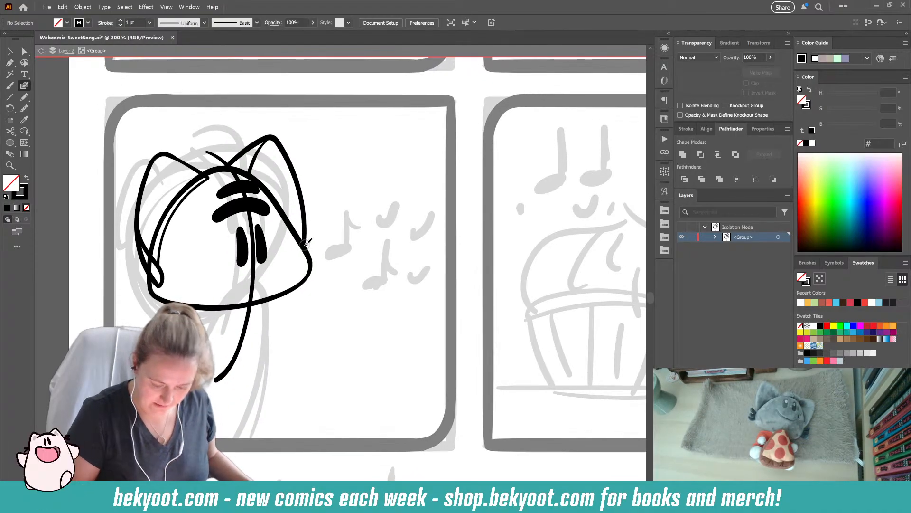
{"action": "key", "text": "ctrl+z"}
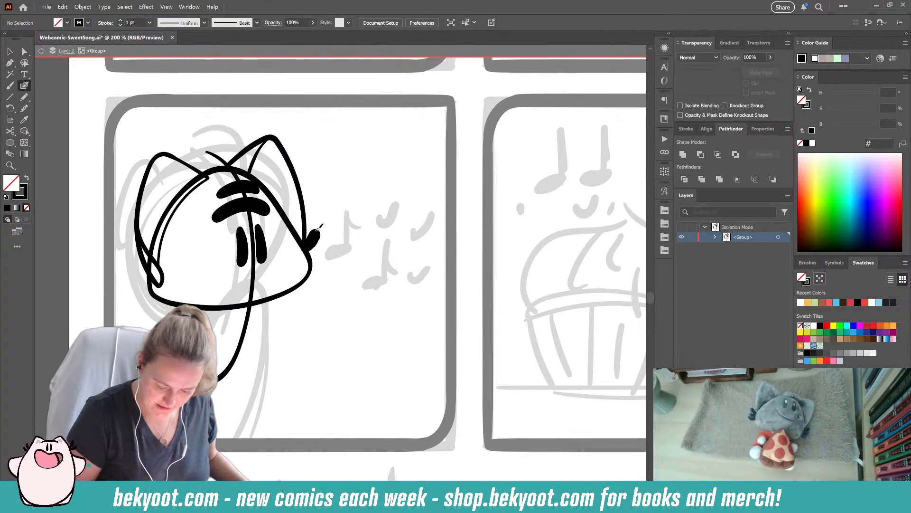
{"action": "left_click_drag", "start_coordinate": [320, 257], "coordinate": [335, 253]}
{"action": "left_click_drag", "start_coordinate": [161, 283], "coordinate": [137, 263]}
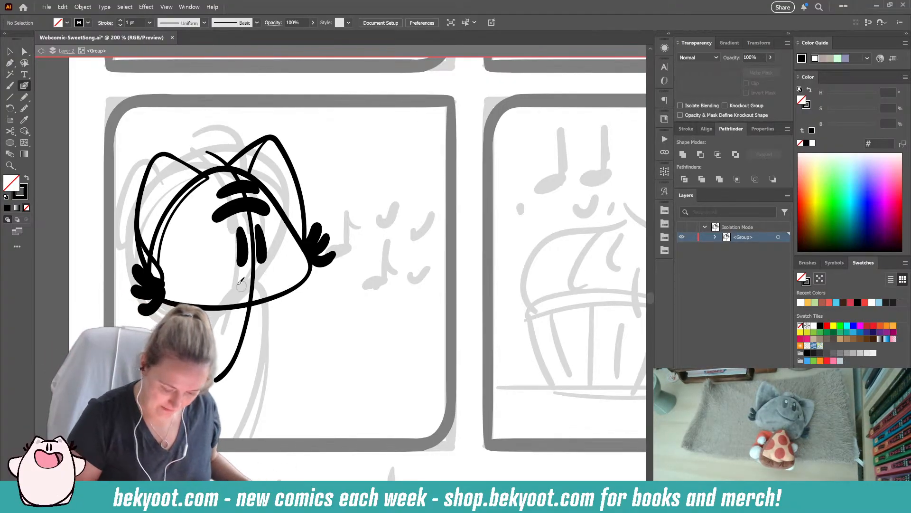
- Ink a looping arm outline that peaks at the face's centreline and curves back down beneath the head
{"action": "left_click_drag", "start_coordinate": [209, 326], "coordinate": [261, 303]}
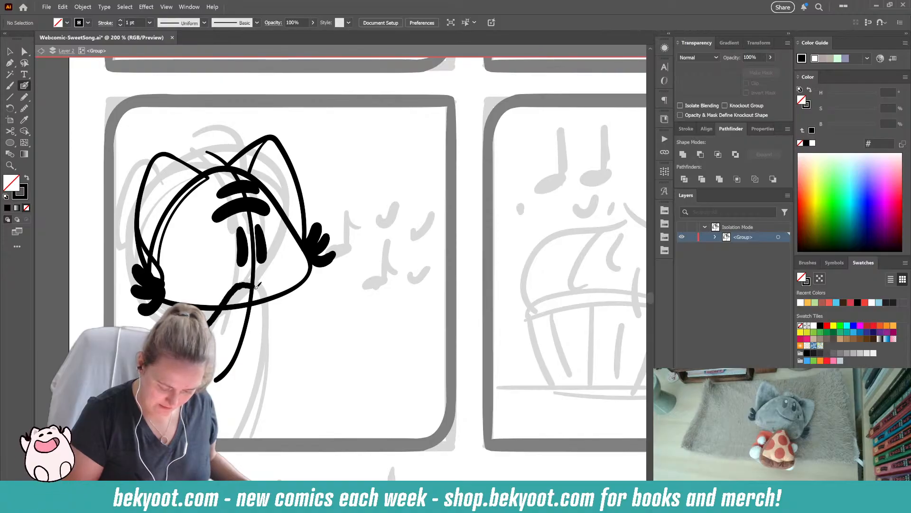
{"action": "key", "text": "ctrl+z"}
{"action": "mouse_move", "coordinate": [206, 332]}
{"action": "left_mouse_down"}
{"action": "mouse_move", "coordinate": [255, 277]}
{"action": "mouse_move", "coordinate": [272, 327]}
{"action": "mouse_move", "coordinate": [213, 407]}
{"action": "left_mouse_up"}
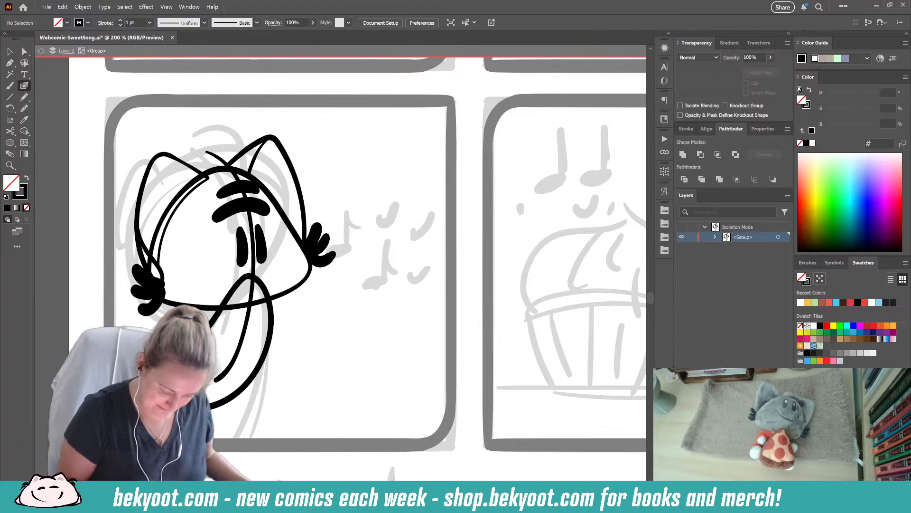
{"action": "left_click", "coordinate": [188, 230], "text": "ctrl"}
{"action": "left_click_drag", "start_coordinate": [148, 166], "coordinate": [150, 169]}
{"action": "left_click", "coordinate": [354, 309], "text": "ctrl"}
{"action": "left_click_drag", "start_coordinate": [307, 356], "coordinate": [337, 349]}
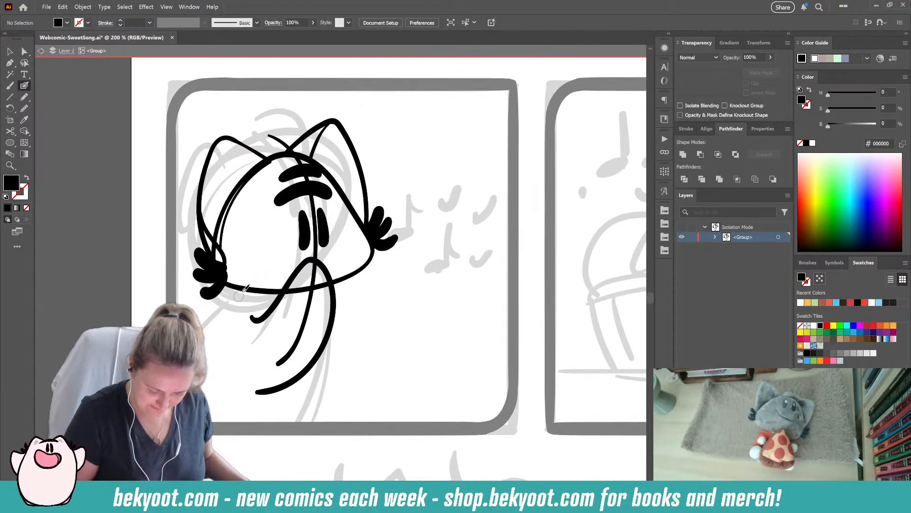
- Ink the body's right side as a long curve from the head down to the panel's lower border
{"action": "key", "text": "shift+x"}
{"action": "mouse_move", "coordinate": [337, 284]}
{"action": "left_mouse_down"}
{"action": "mouse_move", "coordinate": [344, 387]}
{"action": "mouse_move", "coordinate": [331, 433]}
{"action": "left_mouse_up"}
{"action": "key", "text": "ctrl+z"}
{"action": "mouse_move", "coordinate": [338, 281]}
{"action": "left_mouse_down"}
{"action": "mouse_move", "coordinate": [344, 389]}
{"action": "mouse_move", "coordinate": [332, 425]}
{"action": "left_mouse_up"}
{"action": "left_click_drag", "start_coordinate": [345, 344], "coordinate": [336, 347]}
{"action": "left_click", "coordinate": [378, 338], "text": "ctrl"}
{"action": "mouse_move", "coordinate": [332, 288]}
{"action": "left_mouse_down"}
{"action": "mouse_move", "coordinate": [358, 318]}
{"action": "mouse_move", "coordinate": [408, 343]}
{"action": "mouse_move", "coordinate": [381, 379]}
{"action": "mouse_move", "coordinate": [341, 387]}
{"action": "left_mouse_up"}
{"action": "key", "text": "ctrl+z"}
{"action": "mouse_move", "coordinate": [335, 303]}
{"action": "left_mouse_down"}
{"action": "mouse_move", "coordinate": [415, 336]}
{"action": "mouse_move", "coordinate": [419, 348]}
{"action": "mouse_move", "coordinate": [410, 366]}
{"action": "mouse_move", "coordinate": [385, 379]}
{"action": "mouse_move", "coordinate": [349, 380]}
{"action": "left_mouse_up"}
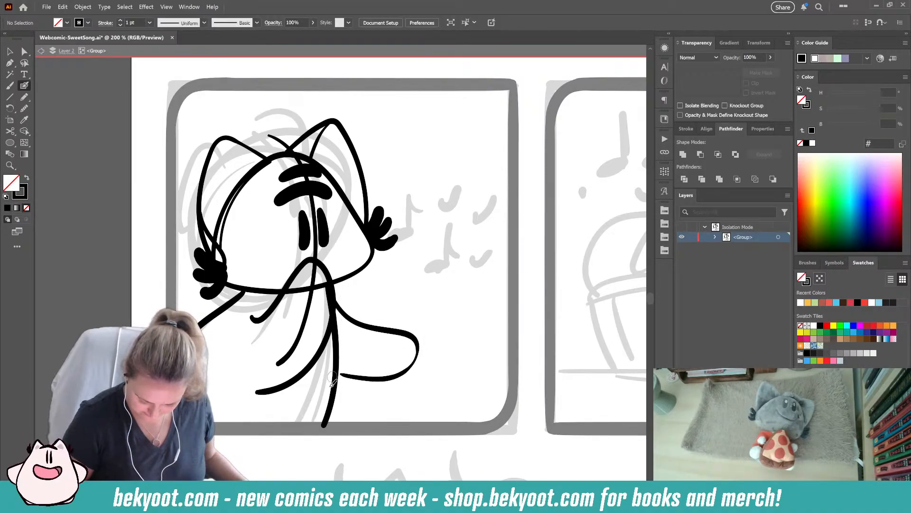
{"action": "key", "text": "ctrl+z"}
{"action": "mouse_move", "coordinate": [336, 301]}
{"action": "left_mouse_down"}
{"action": "mouse_move", "coordinate": [434, 331]}
{"action": "mouse_move", "coordinate": [431, 358]}
{"action": "mouse_move", "coordinate": [409, 377]}
{"action": "mouse_move", "coordinate": [337, 375]}
{"action": "left_mouse_up"}
{"action": "key", "text": "shift+x"}
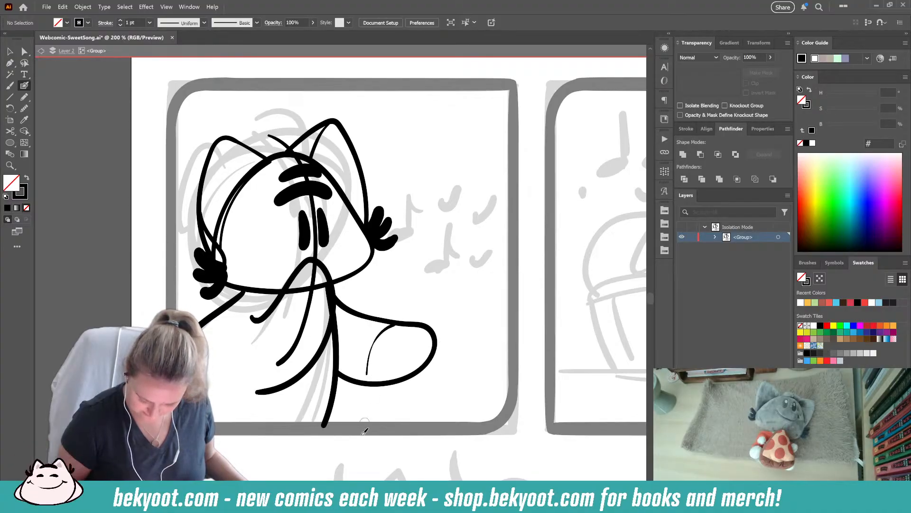
{"action": "key", "text": "ctrl+z"}
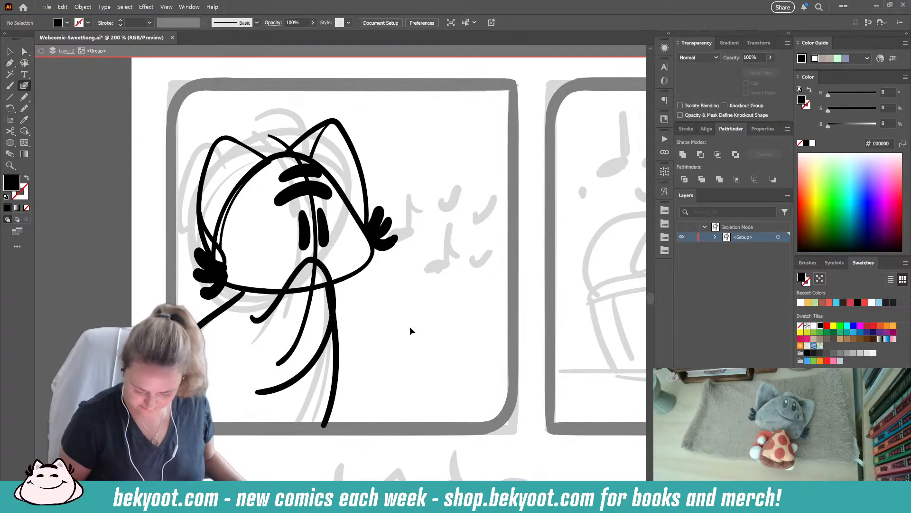
{"action": "mouse_move", "coordinate": [335, 294]}
{"action": "left_mouse_down"}
{"action": "mouse_move", "coordinate": [420, 324]}
{"action": "mouse_move", "coordinate": [414, 368]}
{"action": "mouse_move", "coordinate": [395, 383]}
{"action": "mouse_move", "coordinate": [341, 378]}
{"action": "mouse_move", "coordinate": [375, 384]}
{"action": "left_mouse_up"}
{"action": "key", "text": "shift+x"}
{"action": "left_click", "coordinate": [374, 389]}
{"action": "left_click", "coordinate": [451, 310]}
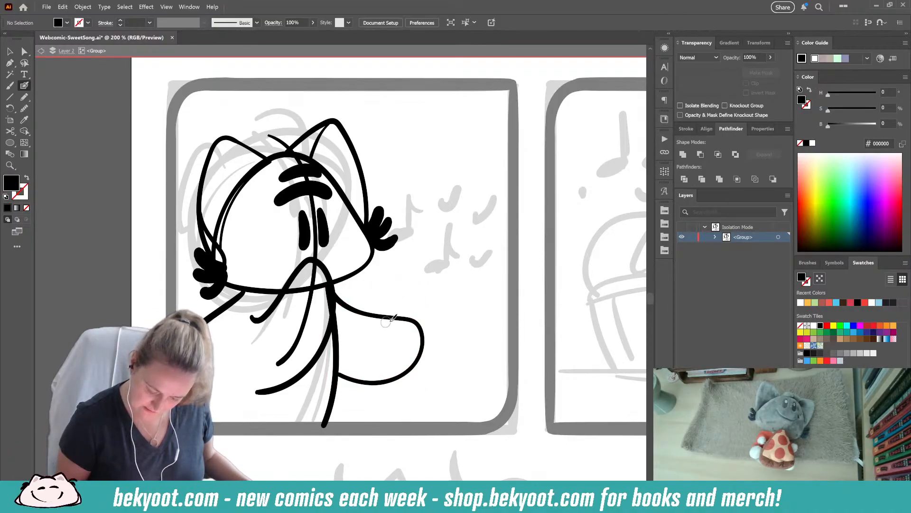
{"action": "mouse_move", "coordinate": [390, 319]}
{"action": "left_mouse_down"}
{"action": "mouse_move", "coordinate": [360, 336]}
{"action": "mouse_move", "coordinate": [354, 363]}
{"action": "mouse_move", "coordinate": [364, 380]}
{"action": "left_mouse_up"}
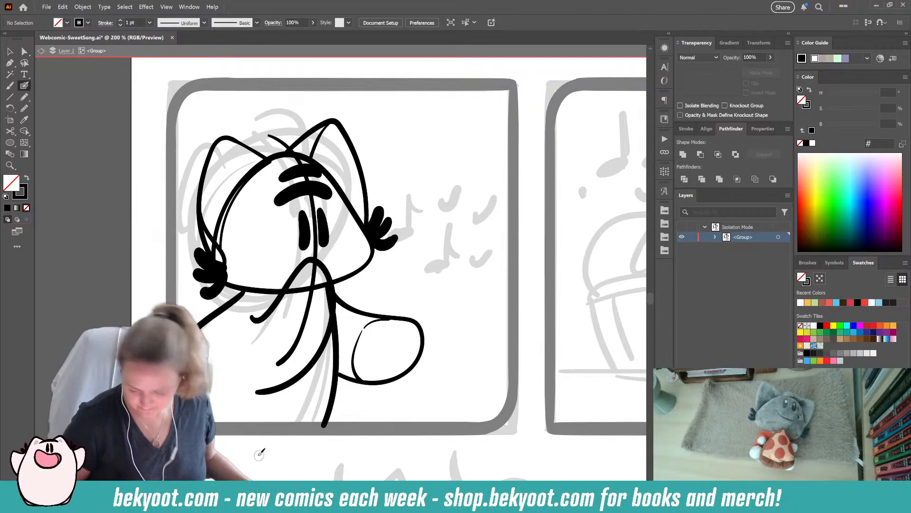
{"action": "key", "text": "ctrl+z"}
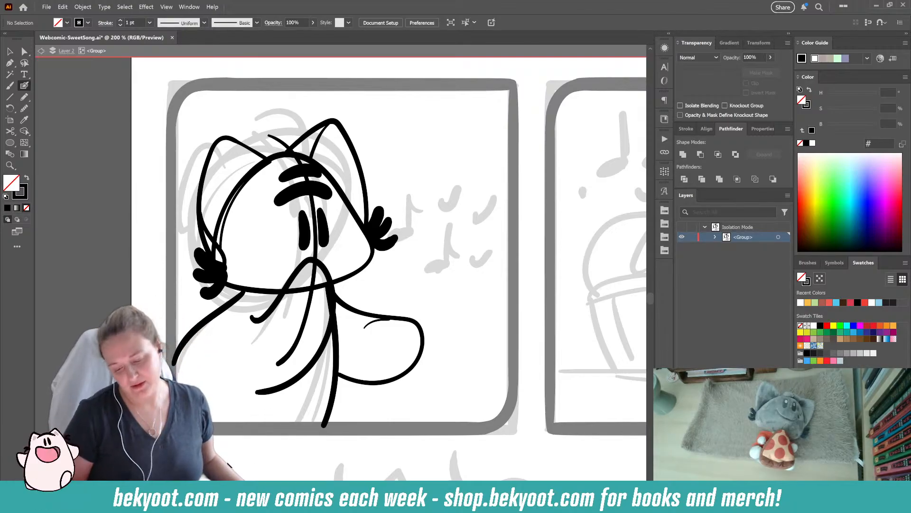
{"action": "key", "text": "shift+x"}
{"action": "left_click", "coordinate": [423, 328], "text": "ctrl"}
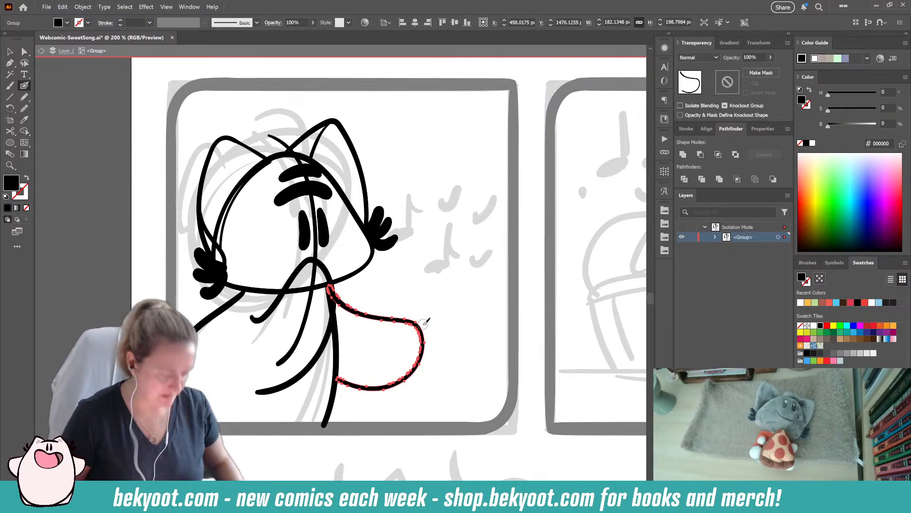
{"action": "key", "text": "Delete"}
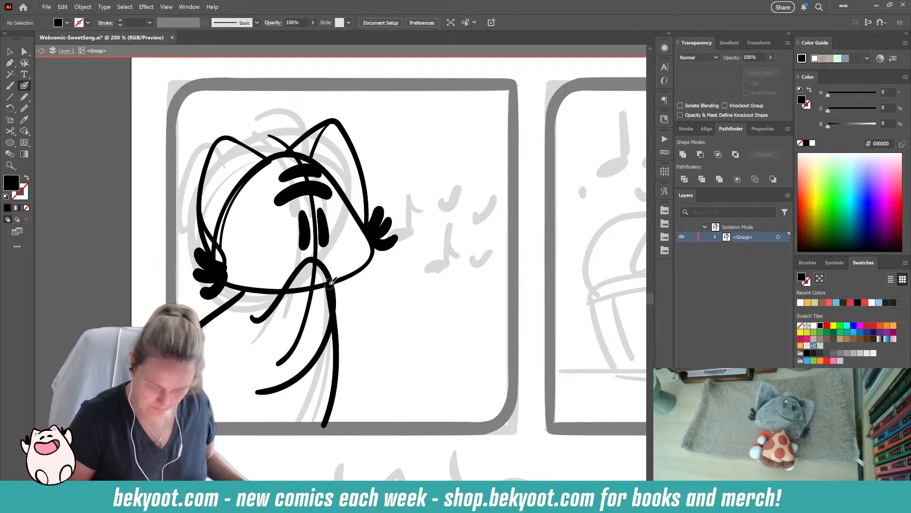
- Ink a rounded tail on the body's right side with a curved tip marking, and add a thin chest curve beneath the chin
{"action": "mouse_move", "coordinate": [335, 297]}
{"action": "left_mouse_down"}
{"action": "mouse_move", "coordinate": [420, 317]}
{"action": "mouse_move", "coordinate": [425, 332]}
{"action": "mouse_move", "coordinate": [412, 354]}
{"action": "mouse_move", "coordinate": [387, 367]}
{"action": "mouse_move", "coordinate": [335, 370]}
{"action": "left_mouse_up"}
{"action": "key", "text": "shift+x"}
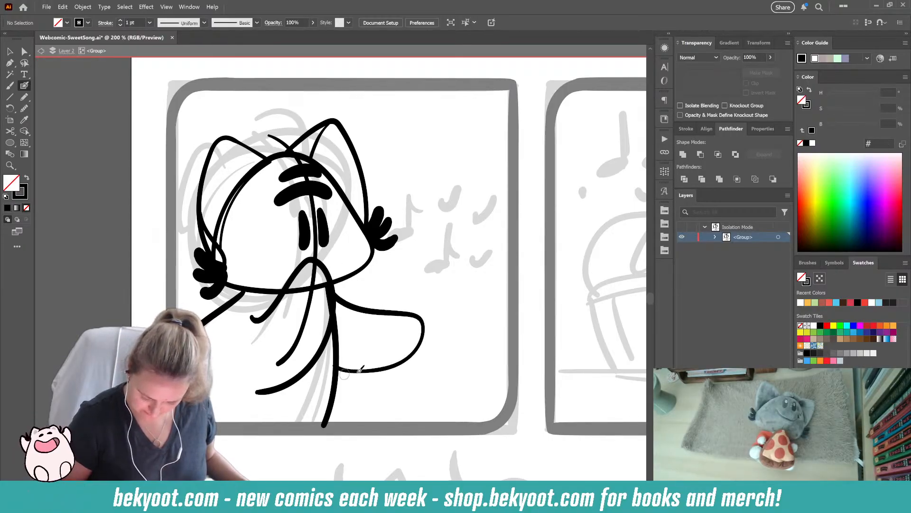
{"action": "mouse_move", "coordinate": [386, 314]}
{"action": "left_mouse_down"}
{"action": "mouse_move", "coordinate": [365, 334]}
{"action": "mouse_move", "coordinate": [377, 368]}
{"action": "left_mouse_up"}
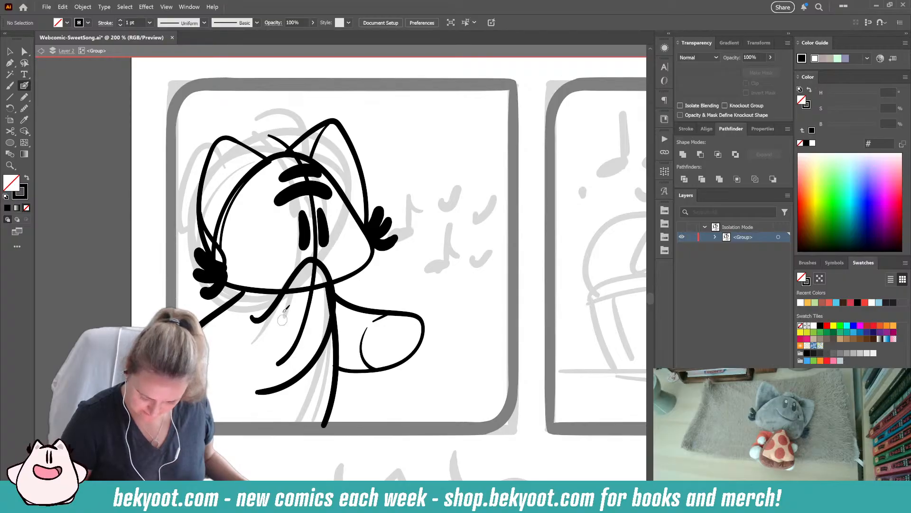
{"action": "mouse_move", "coordinate": [286, 305]}
{"action": "left_mouse_down"}
{"action": "mouse_move", "coordinate": [305, 328]}
{"action": "mouse_move", "coordinate": [333, 331]}
{"action": "left_mouse_up"}
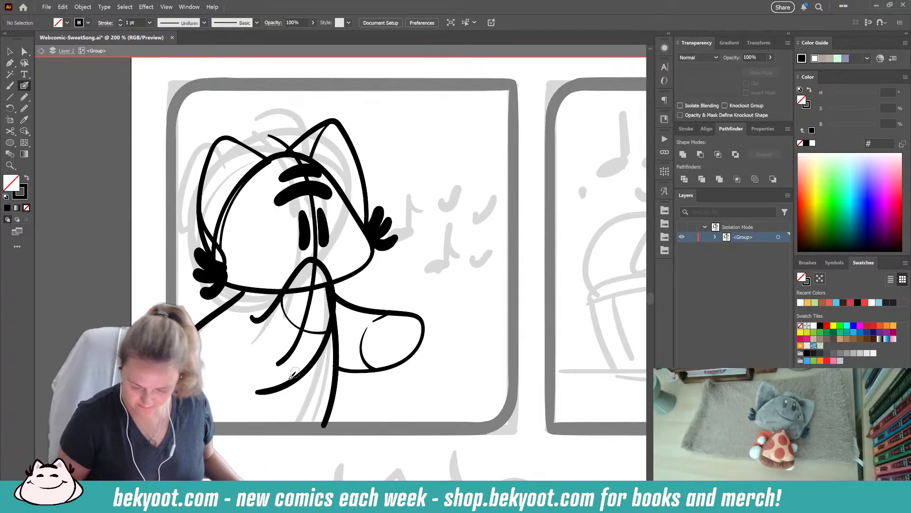
- Ink a small question mark with its dot above the head, between the ears
{"action": "left_click_drag", "start_coordinate": [460, 305], "coordinate": [419, 333]}
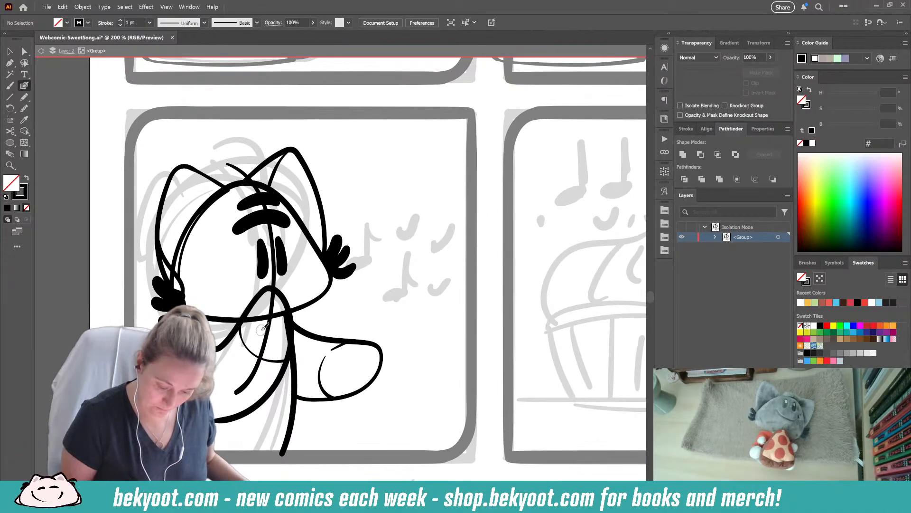
{"action": "mouse_move", "coordinate": [219, 142]}
{"action": "left_mouse_down"}
{"action": "mouse_move", "coordinate": [231, 135]}
{"action": "mouse_move", "coordinate": [230, 155]}
{"action": "left_mouse_up"}
{"action": "left_click", "coordinate": [230, 160]}
{"action": "left_click", "coordinate": [229, 165]}
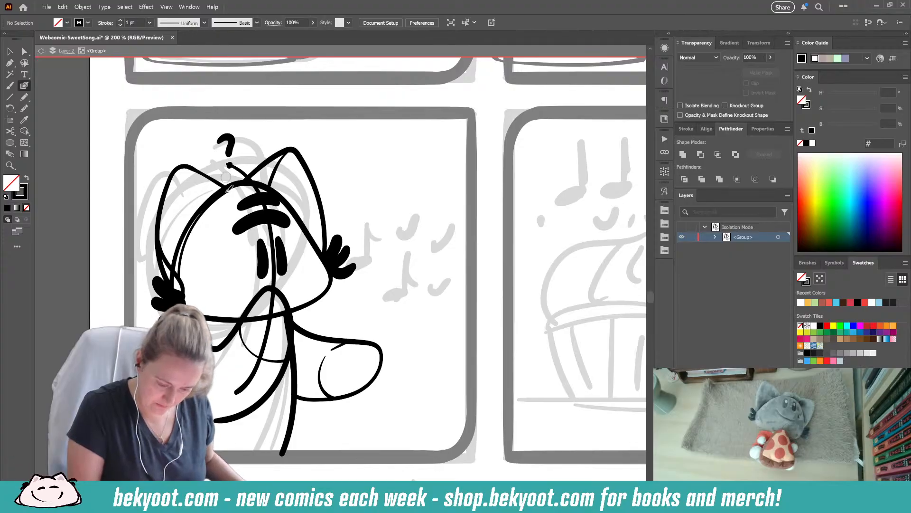
- Ink a single music note about 39 by 79 px right of the head, then group and unite its strokes
{"action": "left_click_drag", "start_coordinate": [426, 354], "coordinate": [372, 346]}
{"action": "mouse_move", "coordinate": [332, 241]}
{"action": "left_mouse_down"}
{"action": "mouse_move", "coordinate": [355, 241]}
{"action": "mouse_move", "coordinate": [340, 243]}
{"action": "mouse_move", "coordinate": [349, 242]}
{"action": "mouse_move", "coordinate": [354, 215]}
{"action": "left_mouse_up"}
{"action": "key", "text": "ctrl+z"}
{"action": "key", "text": "ctrl+z"}
{"action": "key", "text": "ctrl+z"}
{"action": "key", "text": "ctrl+z"}
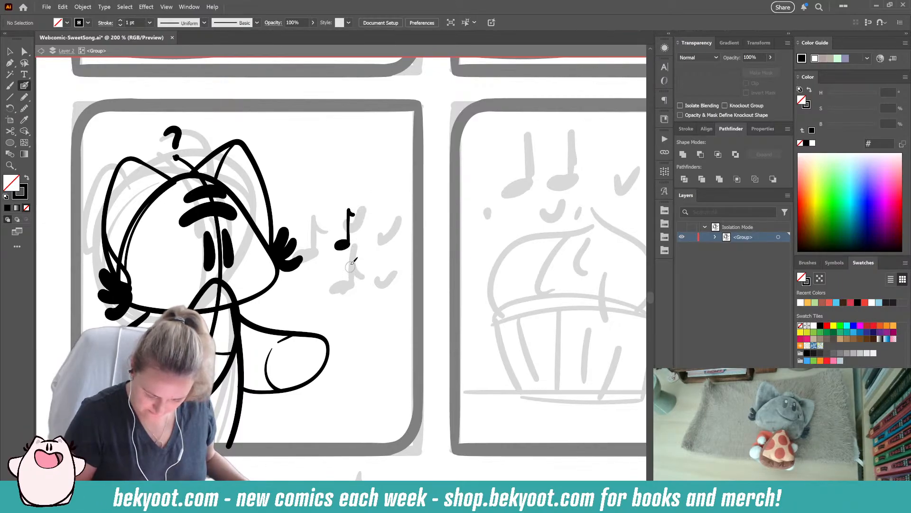
{"action": "left_click_drag", "start_coordinate": [335, 184], "coordinate": [362, 257]}
{"action": "key", "text": "ctrl+g"}
{"action": "left_click", "coordinate": [683, 155]}
{"action": "left_click", "coordinate": [348, 243], "text": "ctrl"}
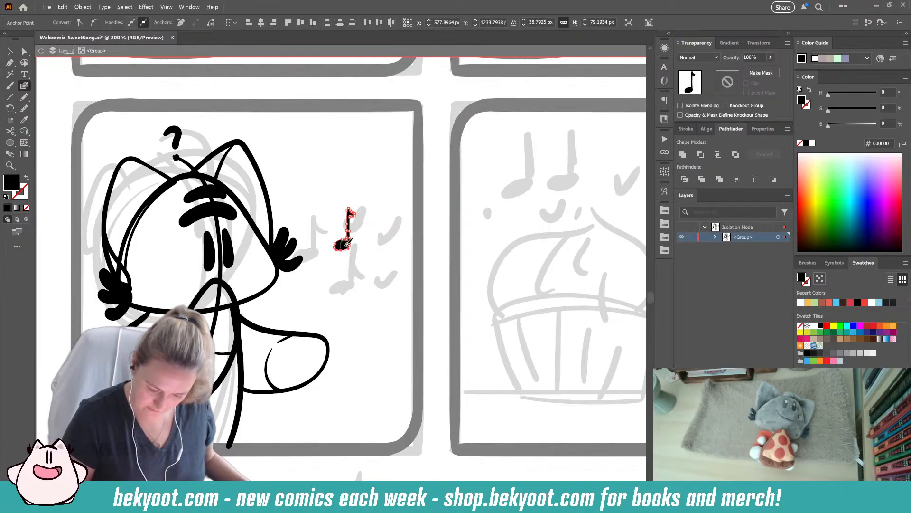
- Duplicate the music note above and below to its right, scale both copies down, and adjust the notes' spacing
{"action": "left_click", "coordinate": [10, 51]}
{"action": "left_click", "coordinate": [317, 280]}
{"action": "left_click_drag", "start_coordinate": [343, 246], "coordinate": [377, 274]}
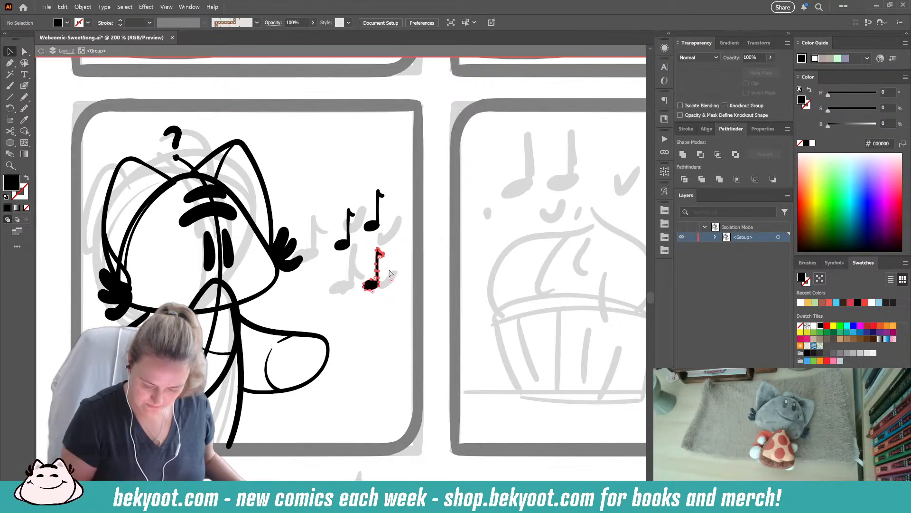
{"action": "left_click_drag", "start_coordinate": [385, 248], "coordinate": [369, 275]}
{"action": "left_click", "coordinate": [378, 225]}
{"action": "left_click_drag", "start_coordinate": [379, 225], "coordinate": [384, 225]}
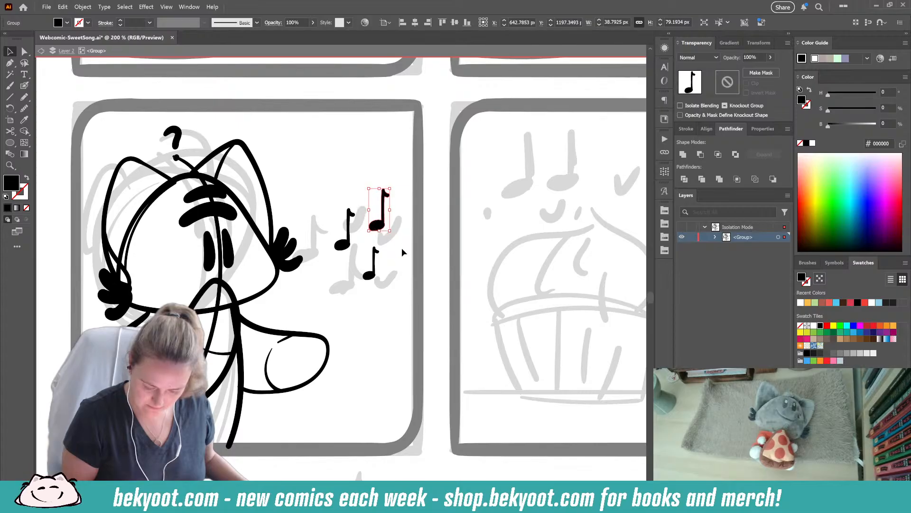
{"action": "left_click_drag", "start_coordinate": [390, 189], "coordinate": [384, 199]}
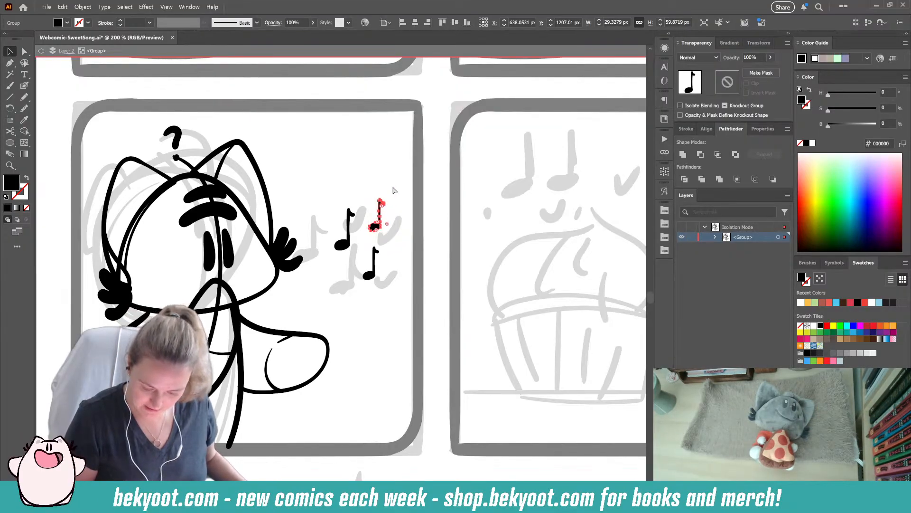
{"action": "left_click_drag", "start_coordinate": [348, 244], "coordinate": [352, 243]}
{"action": "left_click", "coordinate": [400, 250]}
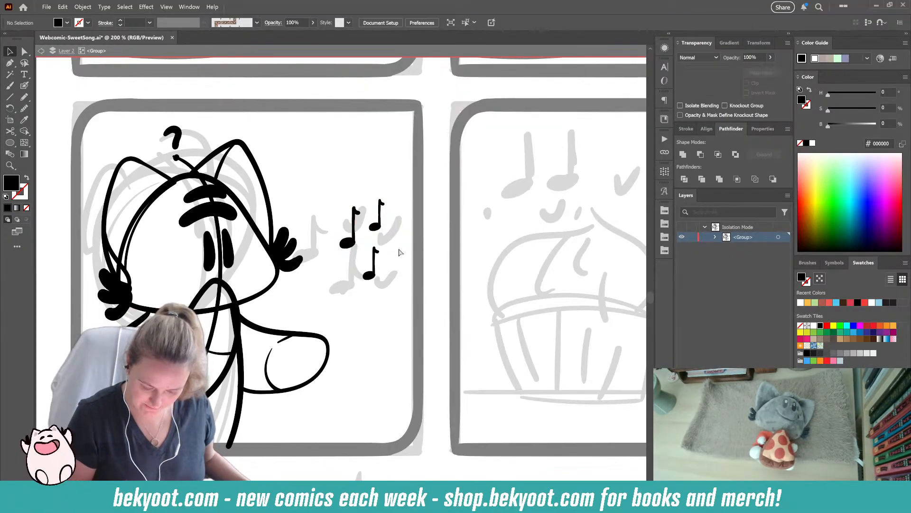
- Ink a filled oval notehead about 25 by 17 px above the three music notes
{"action": "left_click", "coordinate": [25, 86]}
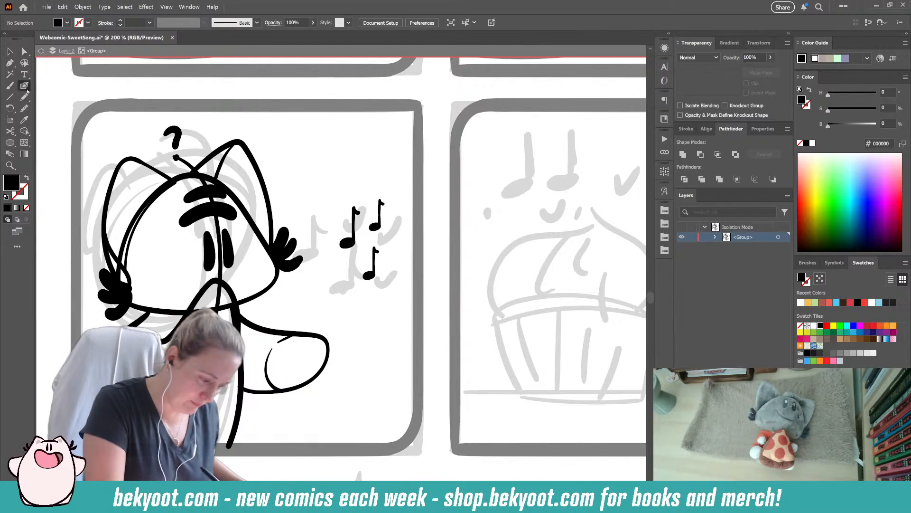
{"action": "key", "text": "shift+x"}
{"action": "mouse_move", "coordinate": [369, 185]}
{"action": "left_mouse_down"}
{"action": "mouse_move", "coordinate": [397, 181]}
{"action": "mouse_move", "coordinate": [380, 159]}
{"action": "mouse_move", "coordinate": [401, 152]}
{"action": "mouse_move", "coordinate": [396, 182]}
{"action": "mouse_move", "coordinate": [371, 184]}
{"action": "left_mouse_up"}
{"action": "key", "text": "ctrl+z"}
{"action": "key", "text": "ctrl+z"}
{"action": "key", "text": "ctrl+z"}
{"action": "key", "text": "ctrl+z"}
{"action": "key", "text": "ctrl+z"}
{"action": "left_click", "coordinate": [370, 185], "text": "ctrl"}
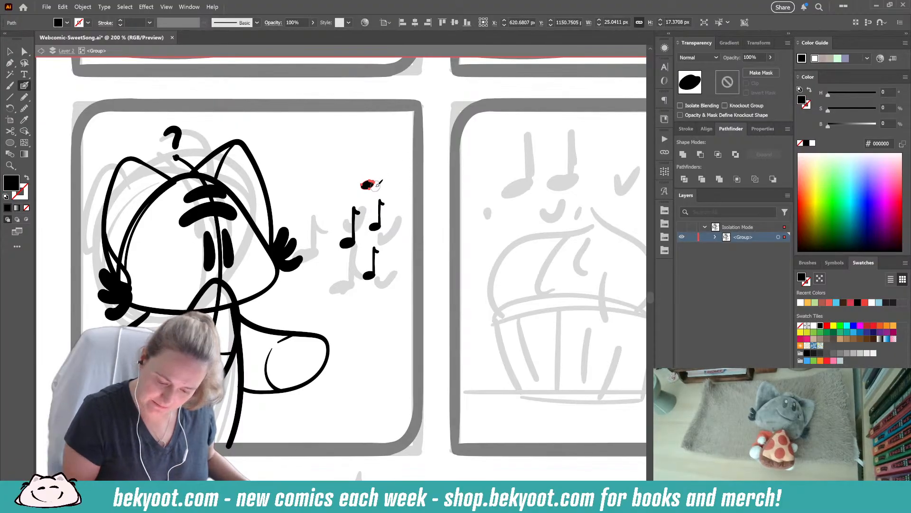
{"action": "left_click", "coordinate": [385, 176], "text": "ctrl"}
{"action": "left_click", "coordinate": [368, 184], "text": "ctrl"}
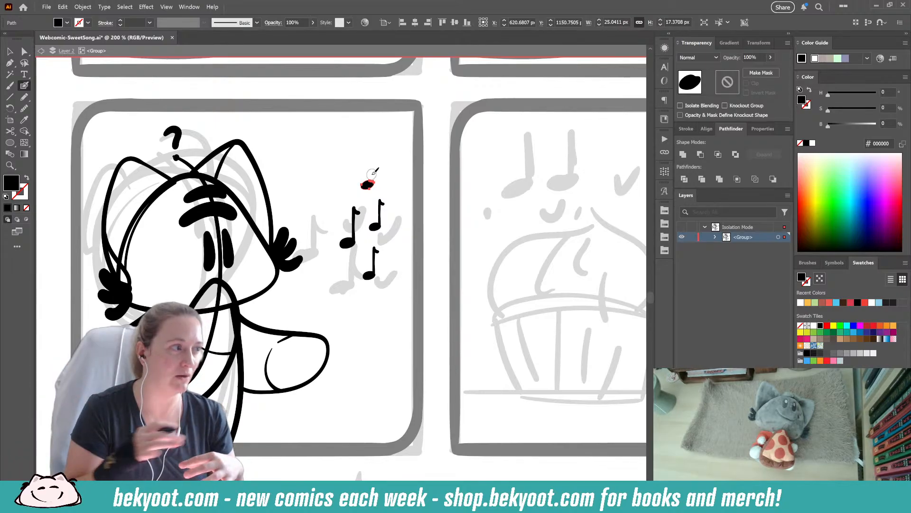
{"action": "key", "text": "ctrl+shift+a"}
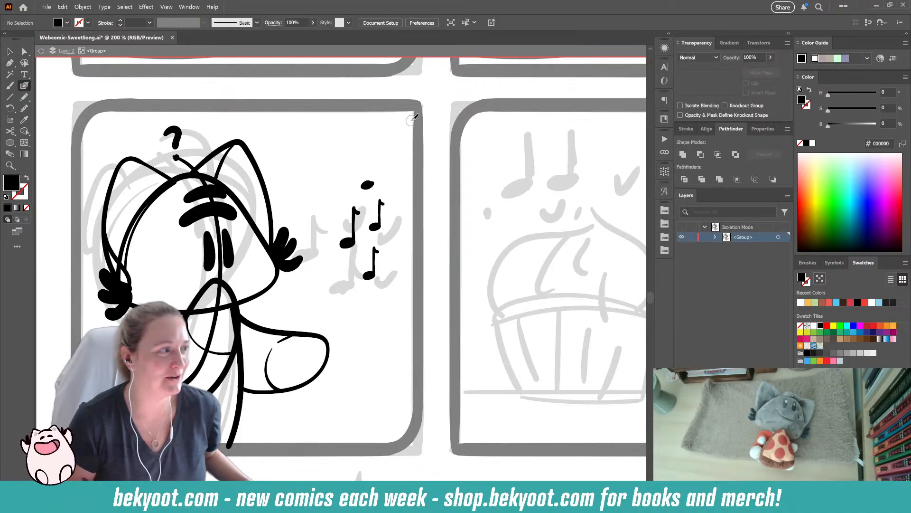
- Duplicate the oval notehead and place the copy just to its right
{"action": "left_click_drag", "start_coordinate": [372, 183], "coordinate": [364, 185]}
{"action": "left_click", "coordinate": [24, 108]}
{"action": "key", "text": "v"}
{"action": "left_click", "coordinate": [383, 174]}
{"action": "left_click_drag", "start_coordinate": [386, 187], "coordinate": [390, 187]}
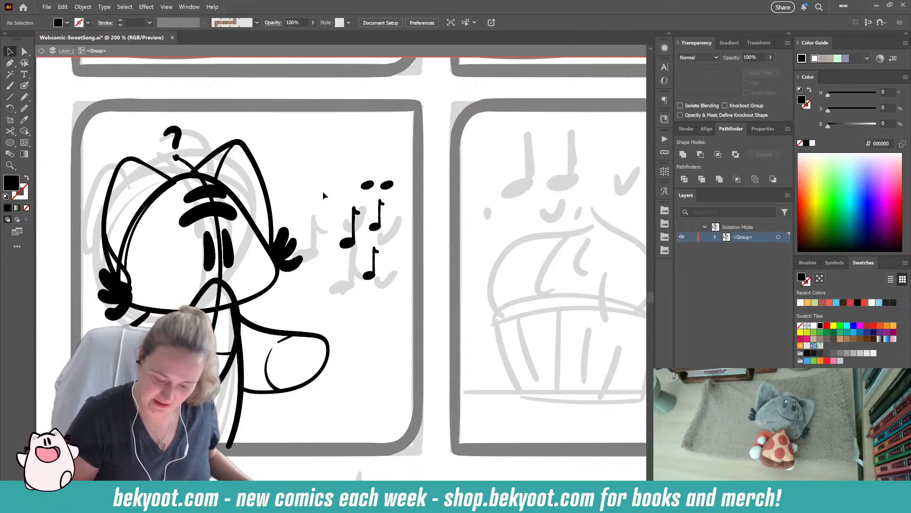
- Join the two noteheads with stems and a beam into one double note, then scale it down slightly
{"action": "key", "text": "shift+b"}
{"action": "mouse_move", "coordinate": [375, 184]}
{"action": "left_mouse_down"}
{"action": "mouse_move", "coordinate": [373, 160]}
{"action": "mouse_move", "coordinate": [393, 158]}
{"action": "mouse_move", "coordinate": [392, 182]}
{"action": "mouse_move", "coordinate": [373, 160]}
{"action": "mouse_move", "coordinate": [391, 157]}
{"action": "mouse_move", "coordinate": [392, 186]}
{"action": "left_mouse_up"}
{"action": "key", "text": "ctrl+z"}
{"action": "key", "text": "ctrl+z"}
{"action": "left_click", "coordinate": [394, 186], "text": "ctrl"}
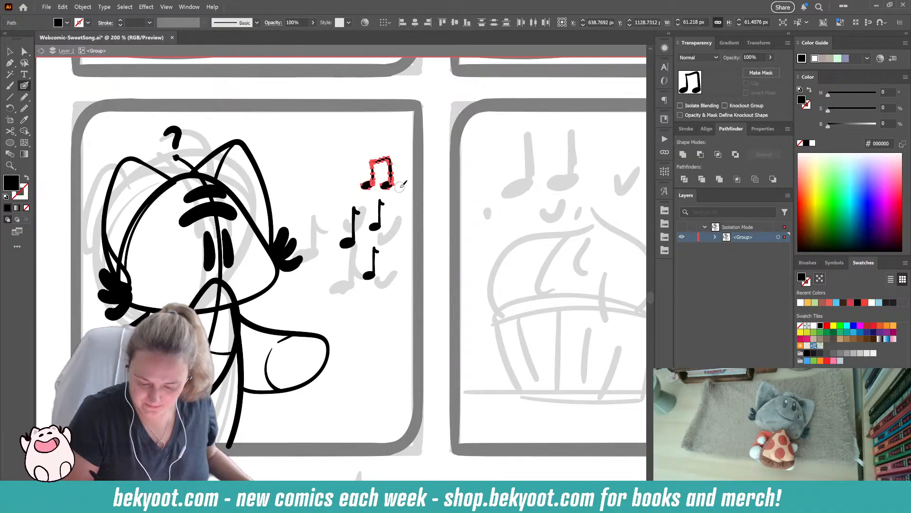
{"action": "left_click_drag", "start_coordinate": [394, 156], "coordinate": [387, 163]}
{"action": "left_click", "coordinate": [398, 188], "text": "ctrl"}
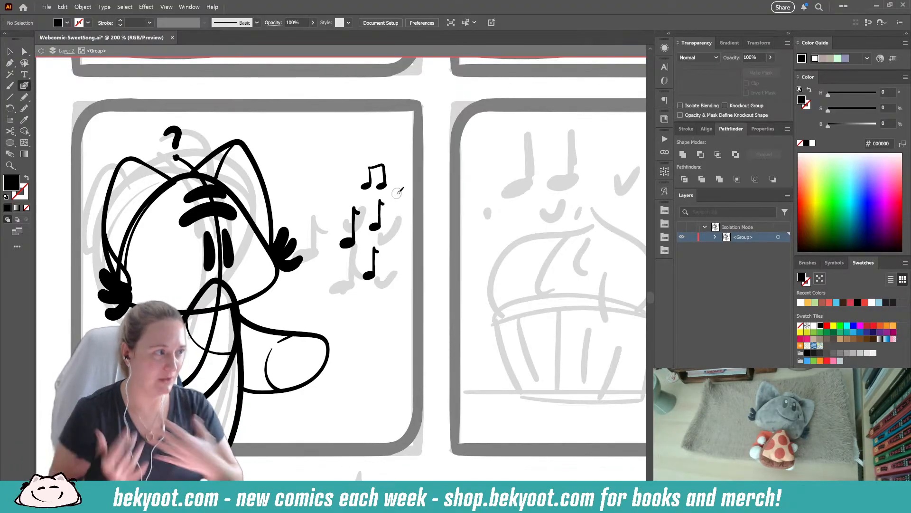
- Ink six small filled hearts around the music notes, plus a short curved stroke beside the notes
{"action": "mouse_move", "coordinate": [354, 183]}
{"action": "left_mouse_down"}
{"action": "mouse_move", "coordinate": [341, 186]}
{"action": "mouse_move", "coordinate": [349, 192]}
{"action": "left_mouse_up"}
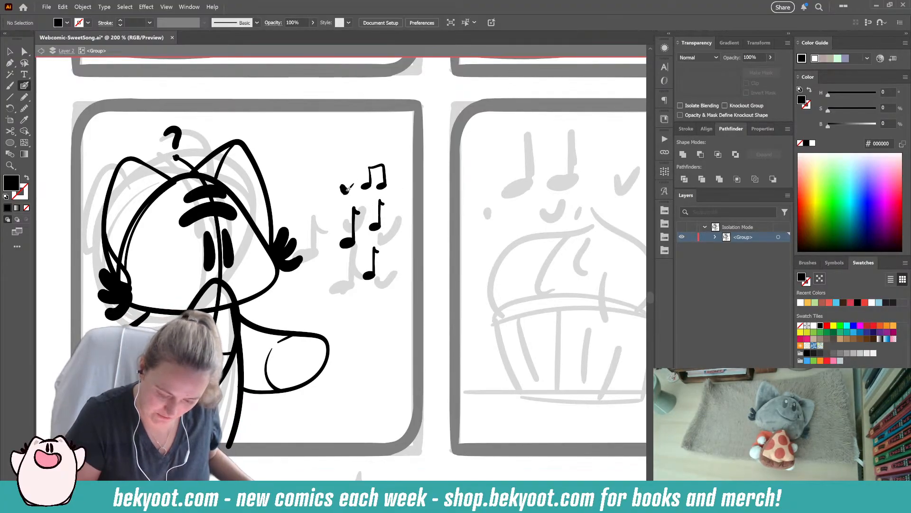
{"action": "key", "text": "shift+x"}
{"action": "left_click_drag", "start_coordinate": [325, 220], "coordinate": [401, 178]}
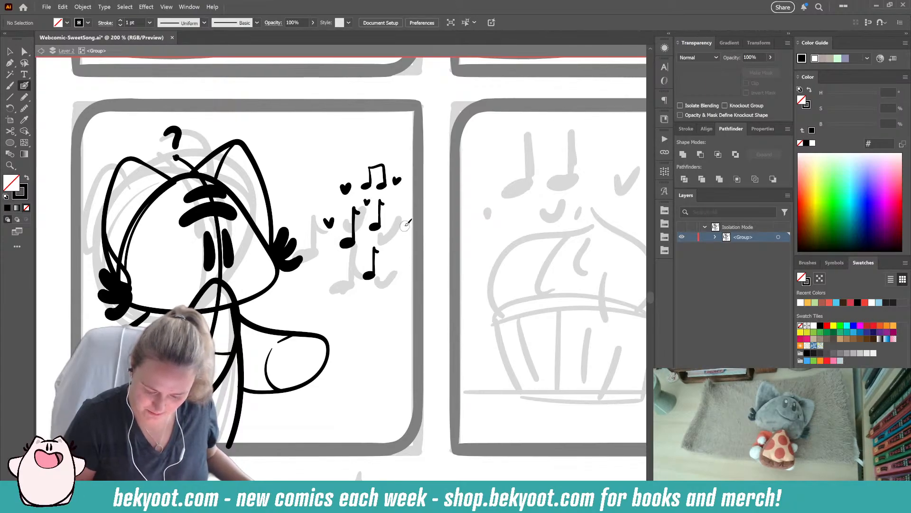
{"action": "left_click_drag", "start_coordinate": [397, 227], "coordinate": [410, 228]}
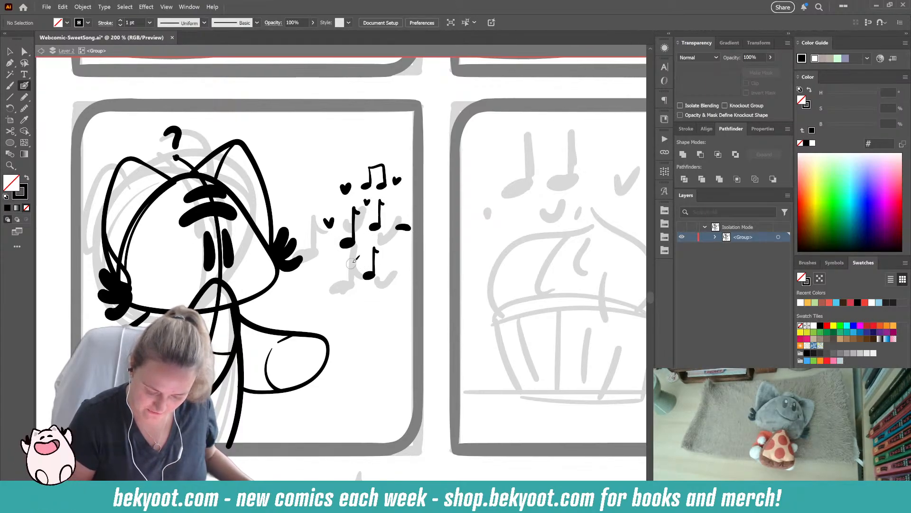
{"action": "left_click_drag", "start_coordinate": [340, 263], "coordinate": [343, 270]}
{"action": "left_click_drag", "start_coordinate": [384, 239], "coordinate": [388, 246]}
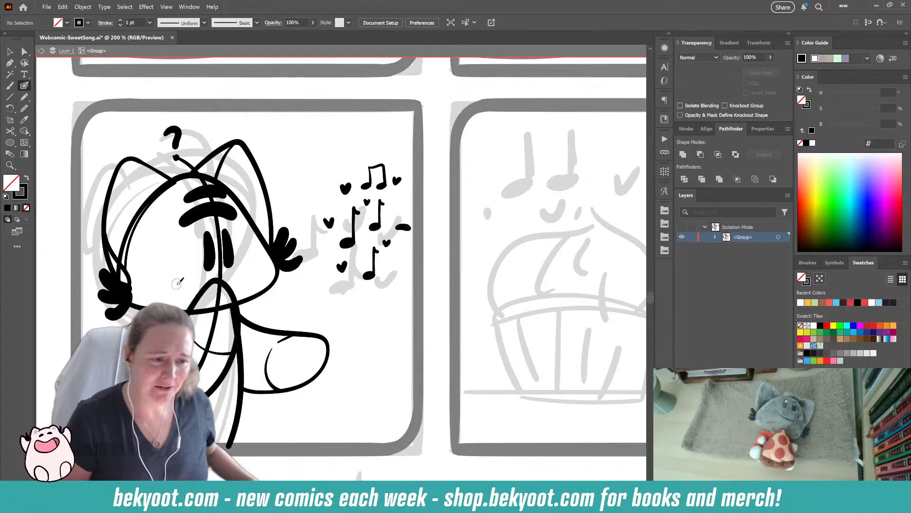
- Delete the stray guide line running from the question mark down through the character's face
{"action": "key", "text": "v"}
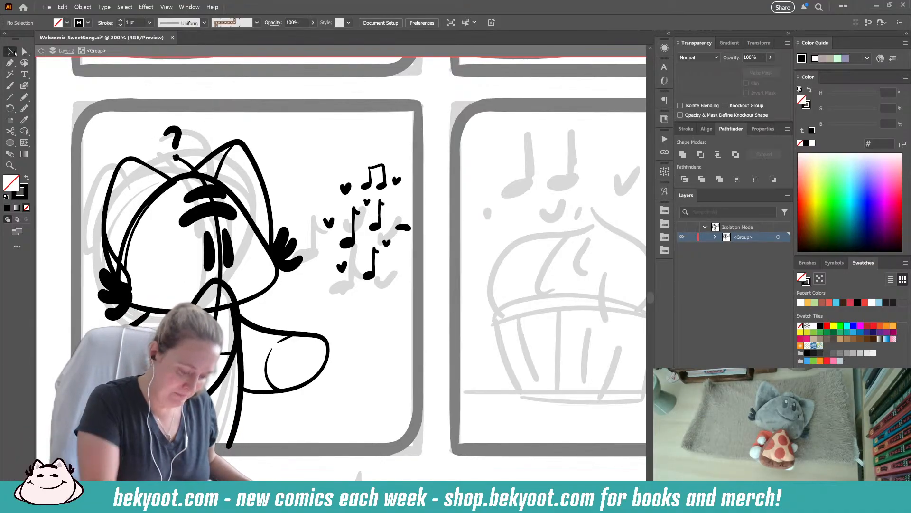
{"action": "left_click", "coordinate": [220, 261]}
{"action": "key", "text": "Delete"}
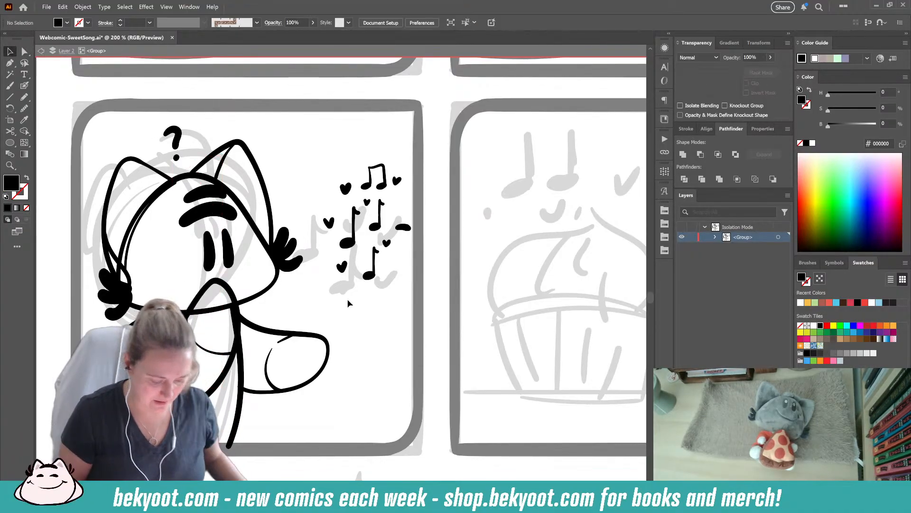
- Erase the doubled head outline between the base of the character's left-side ear and the cheek tuft below it
{"action": "left_click", "coordinate": [126, 245]}
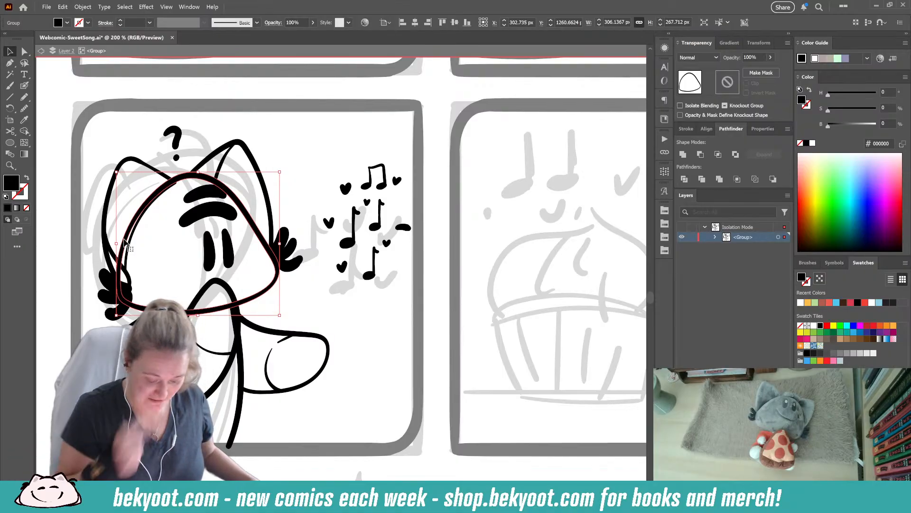
{"action": "mouse_move", "coordinate": [120, 270]}
{"action": "left_mouse_down"}
{"action": "mouse_move", "coordinate": [121, 281]}
{"action": "mouse_move", "coordinate": [132, 223]}
{"action": "mouse_move", "coordinate": [169, 184]}
{"action": "left_mouse_up"}
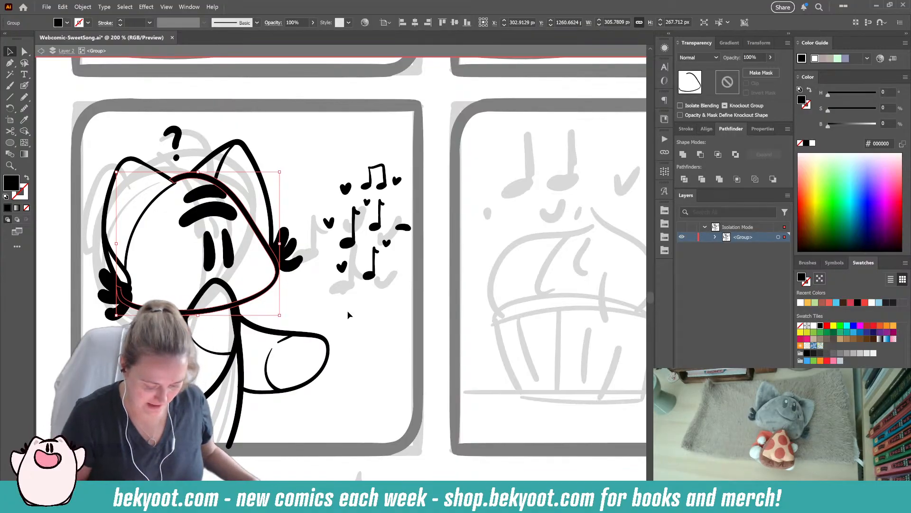
{"action": "key", "text": "shift+e"}
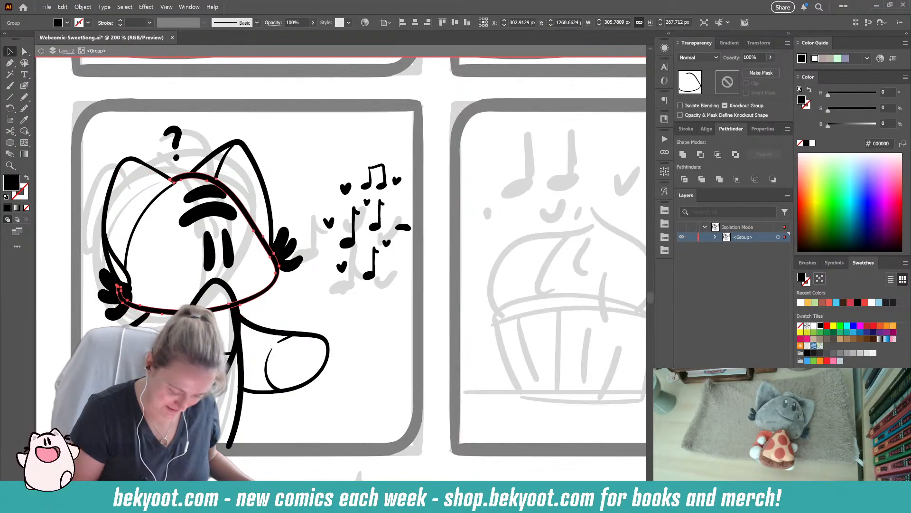
- Trim the upper end of the body's back line and the overlapping ends of the tail outline
{"action": "key", "text": "v"}
{"action": "left_click", "coordinate": [240, 375]}
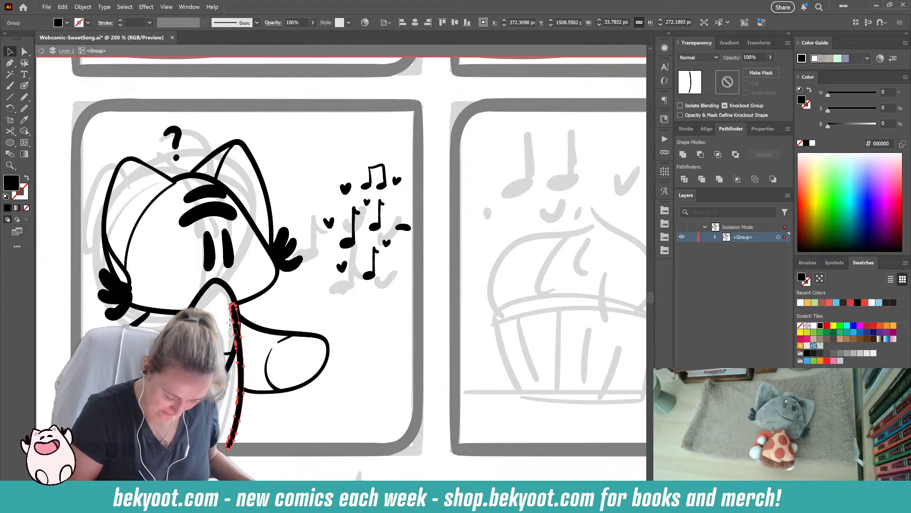
{"action": "mouse_move", "coordinate": [231, 319]}
{"action": "left_mouse_down"}
{"action": "mouse_move", "coordinate": [232, 311]}
{"action": "mouse_move", "coordinate": [233, 333]}
{"action": "left_mouse_up"}
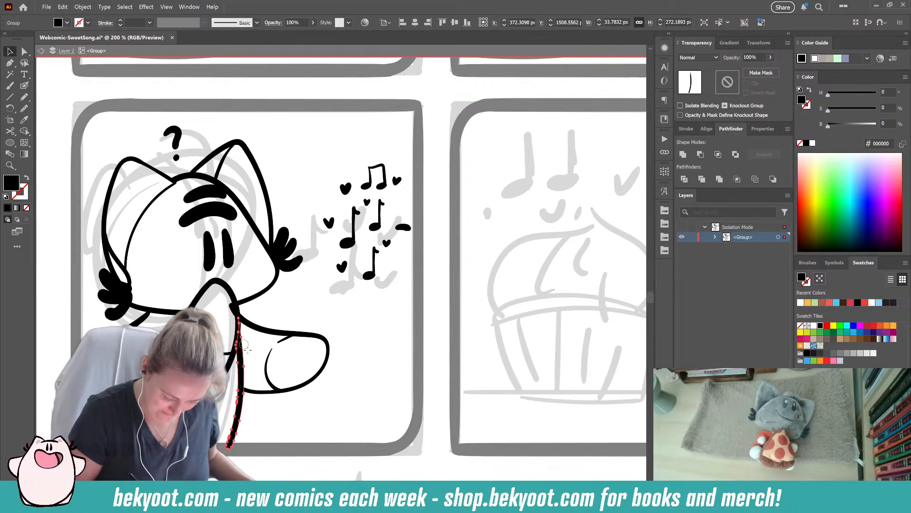
{"action": "left_click", "coordinate": [254, 347]}
{"action": "left_click", "coordinate": [259, 328]}
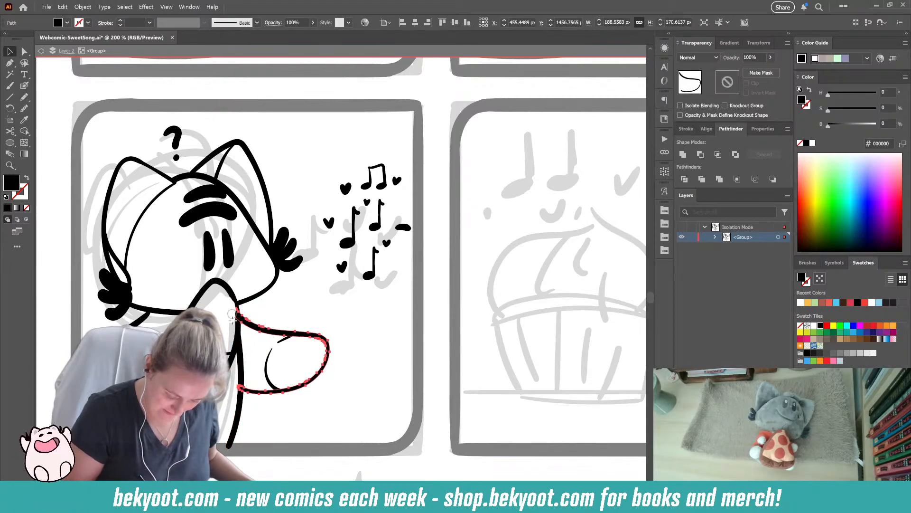
{"action": "key", "text": "v"}
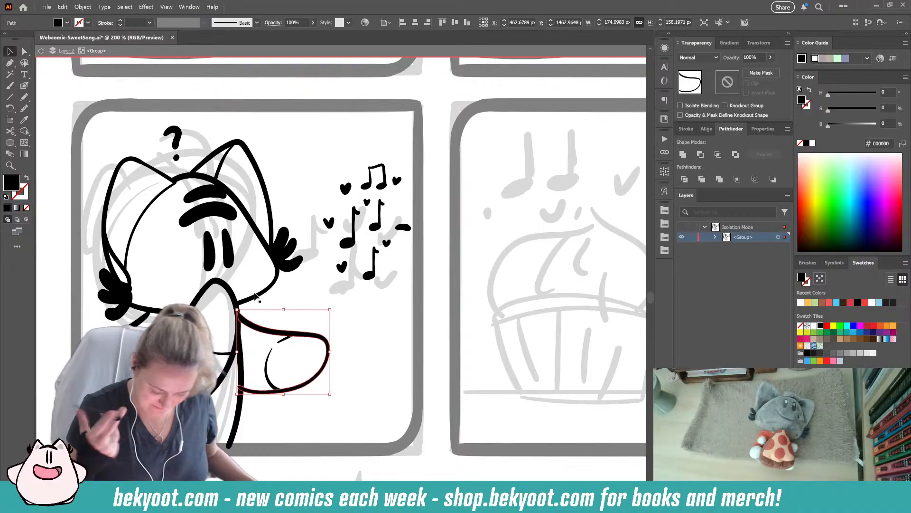
{"action": "key", "text": "shift+e"}
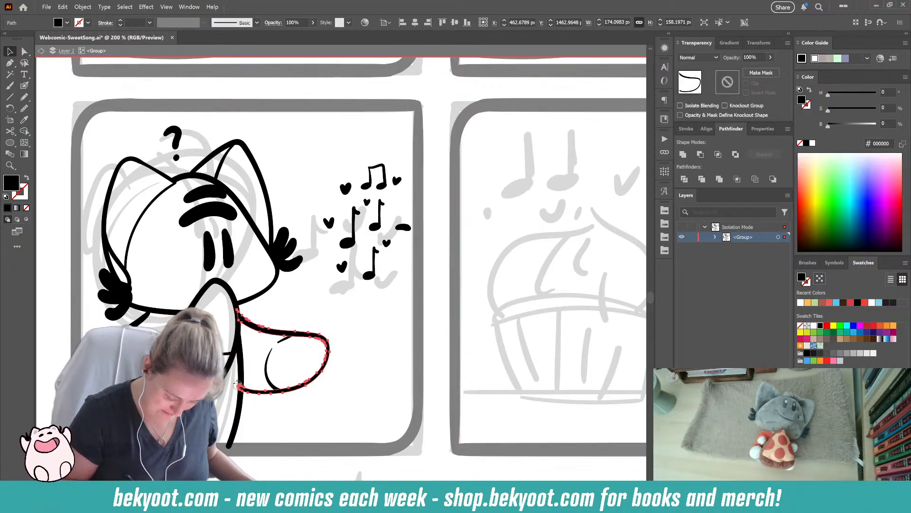
{"action": "key", "text": "v"}
- Smooth the lowest stroke of the cheek tuft nearest the music notes slightly
{"action": "left_click", "coordinate": [297, 308]}
{"action": "left_click_drag", "start_coordinate": [284, 308], "coordinate": [318, 310]}
{"action": "left_click", "coordinate": [328, 270]}
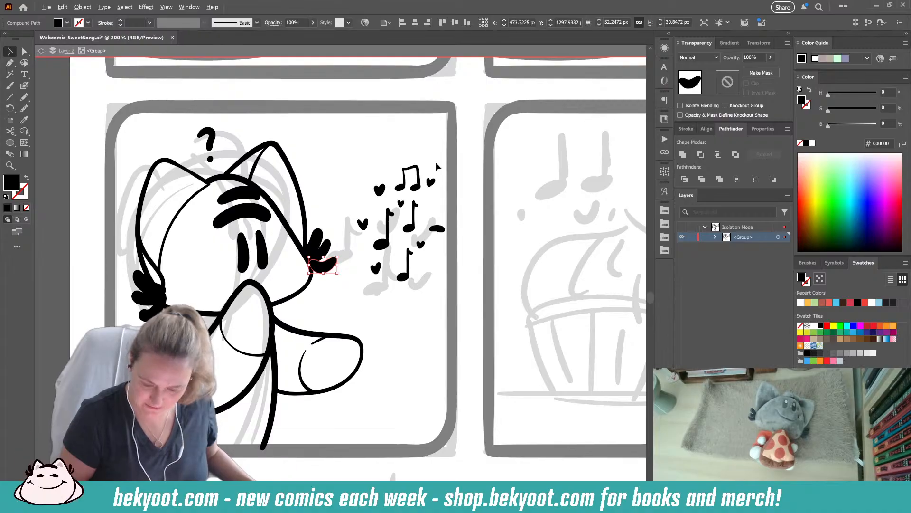
{"action": "key", "text": "shift+e"}
{"action": "key", "text": "ctrl+alt+s"}
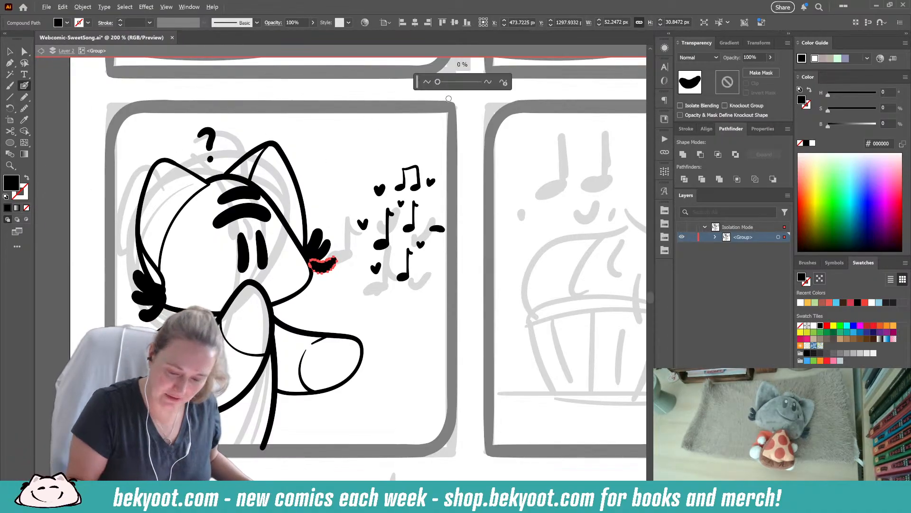
{"action": "left_click_drag", "start_coordinate": [437, 83], "coordinate": [441, 83]}
{"action": "left_click", "coordinate": [311, 244]}
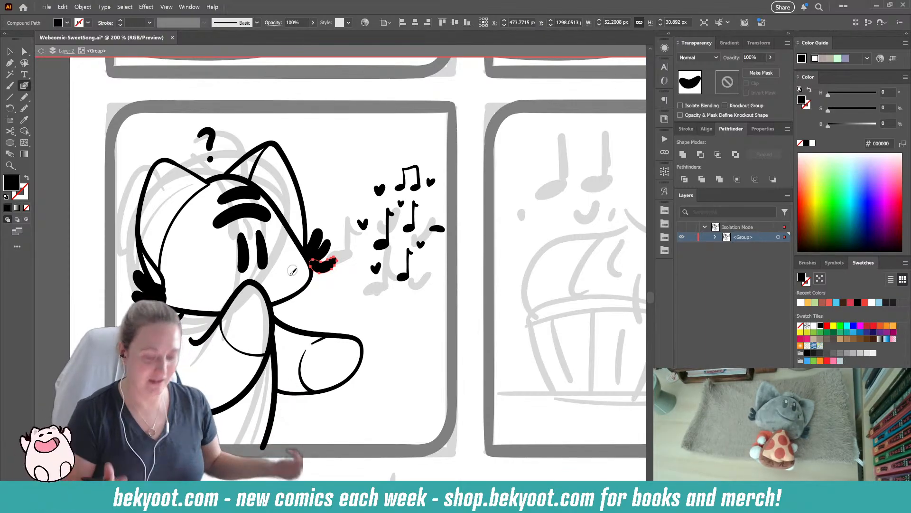
- Smooth the three strokes of the cheek tuft farthest from the music notes slightly
{"action": "left_click", "coordinate": [149, 290]}
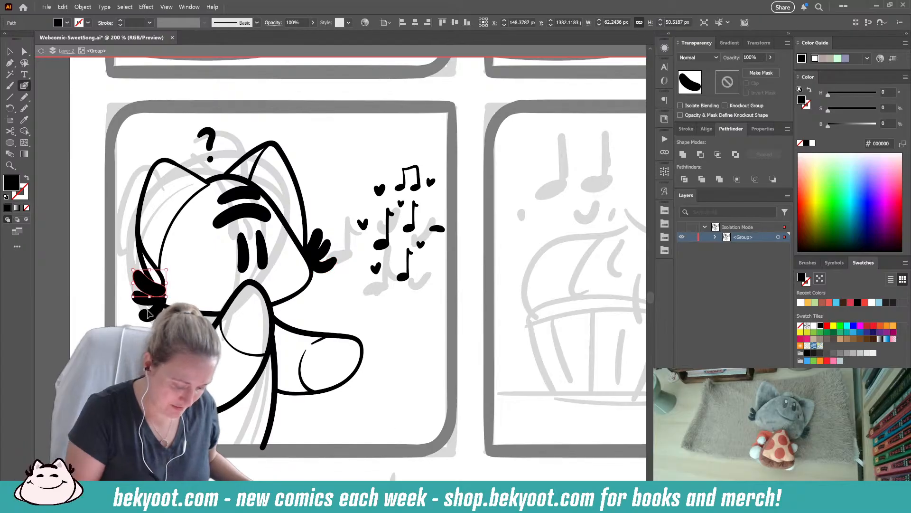
{"action": "left_click", "coordinate": [148, 314], "text": "ctrl+shift"}
{"action": "left_click", "coordinate": [146, 300], "text": "ctrl+shift"}
{"action": "key", "text": "ctrl+alt+s"}
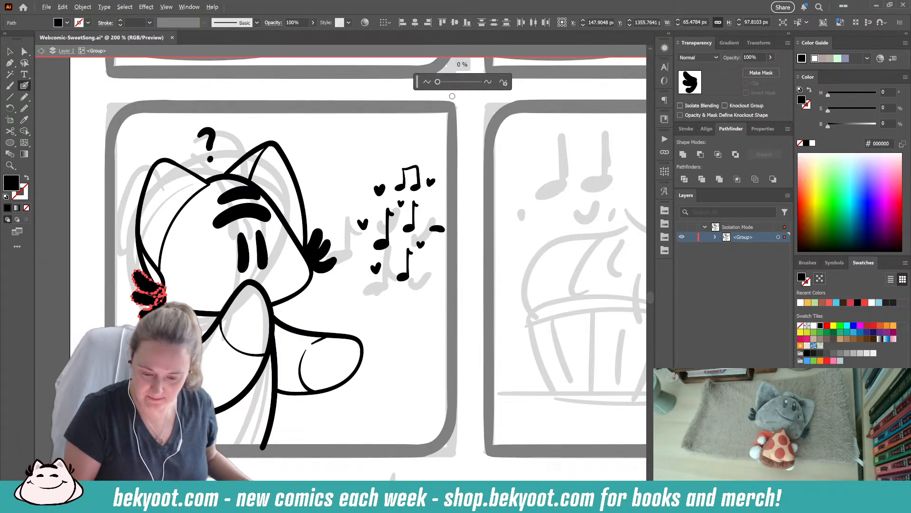
{"action": "left_click_drag", "start_coordinate": [437, 83], "coordinate": [440, 83]}
{"action": "left_click", "coordinate": [437, 98]}
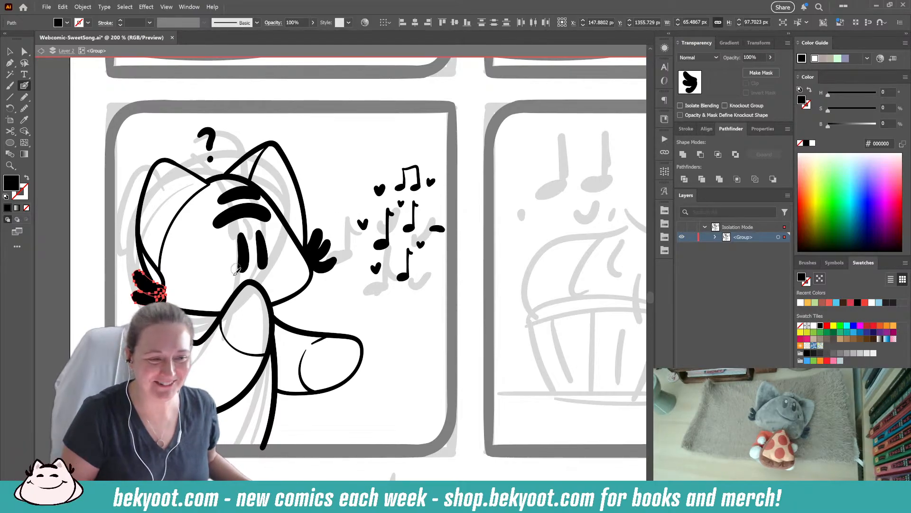
- Smooth all strokes of the cheek tuft nearest the music notes slightly
{"action": "key", "text": "ctrl+shift+a"}
{"action": "scroll", "coordinate": [370, 170], "scroll_direction": "down", "scroll_amount": 1}
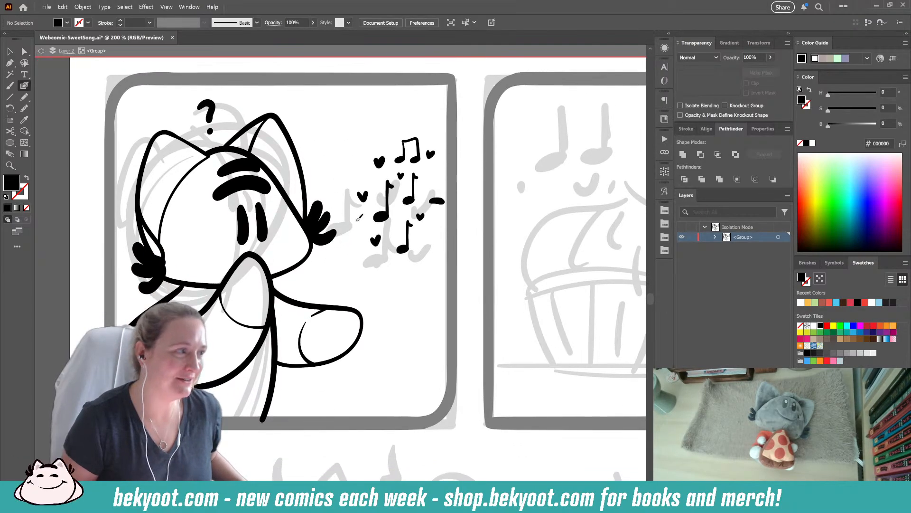
{"action": "scroll", "coordinate": [351, 237], "scroll_direction": "down", "scroll_amount": 1}
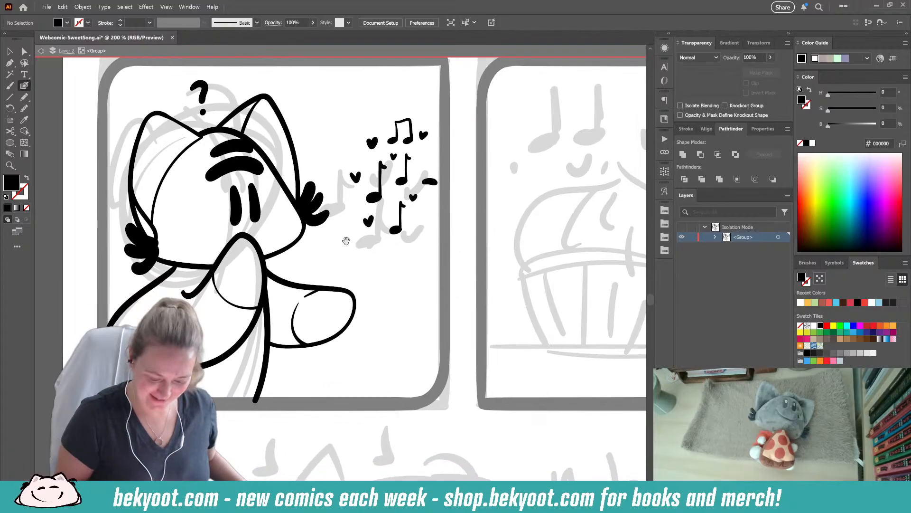
{"action": "left_click", "coordinate": [322, 218], "text": "ctrl"}
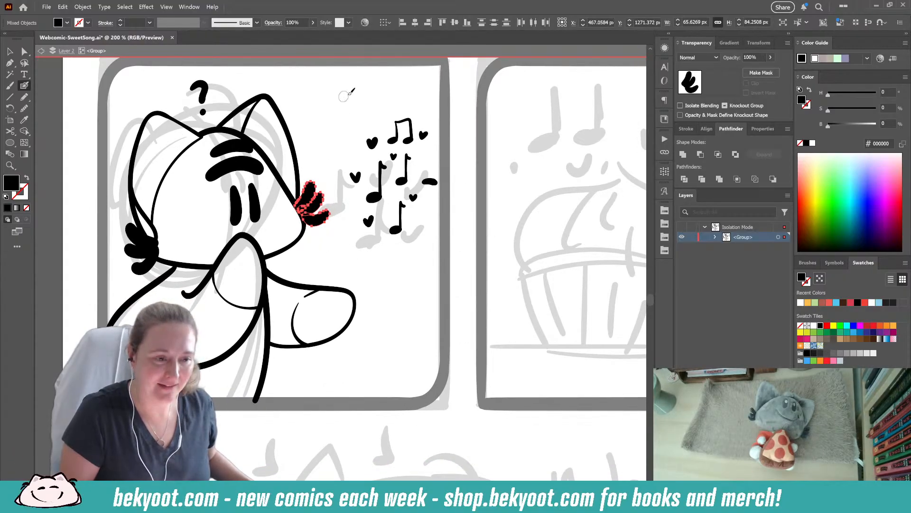
{"action": "key", "text": "ctrl+alt+s"}
{"action": "left_click_drag", "start_coordinate": [438, 83], "coordinate": [442, 83]}
{"action": "left_click", "coordinate": [332, 133], "text": "ctrl"}
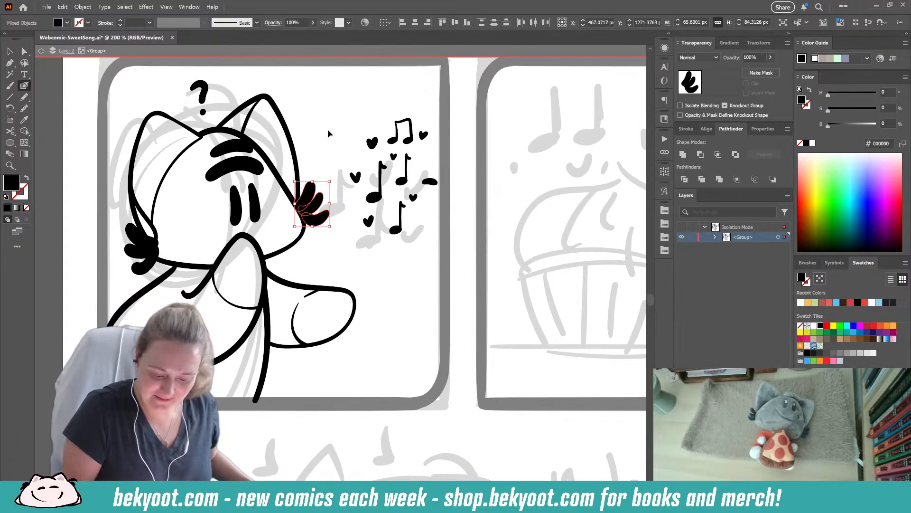
{"action": "left_click_drag", "start_coordinate": [344, 262], "coordinate": [325, 222]}
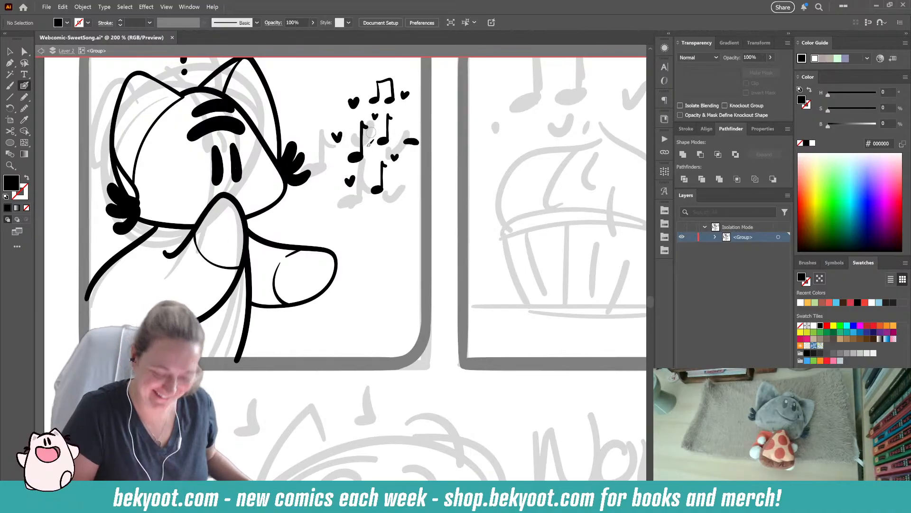
{"action": "left_click_drag", "start_coordinate": [402, 195], "coordinate": [394, 270]}
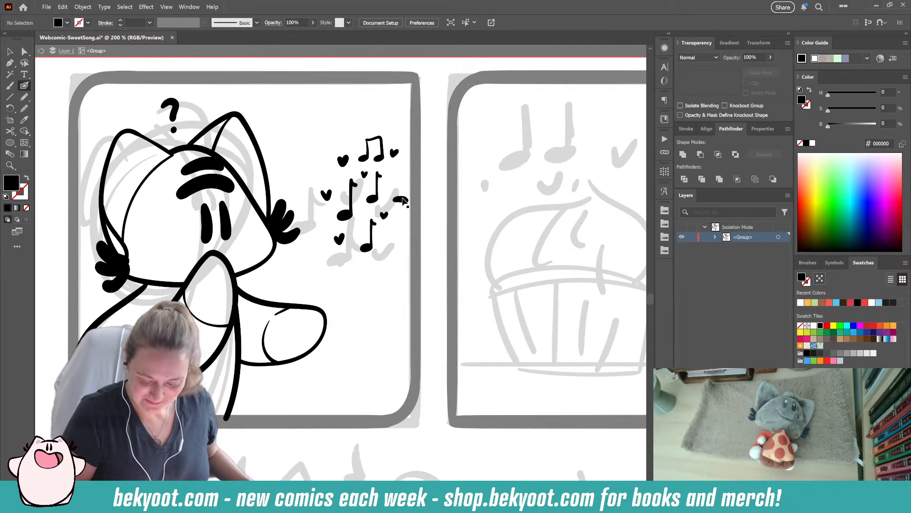
{"action": "left_click", "coordinate": [401, 199], "text": "ctrl"}
{"action": "left_click", "coordinate": [403, 226], "text": "ctrl"}
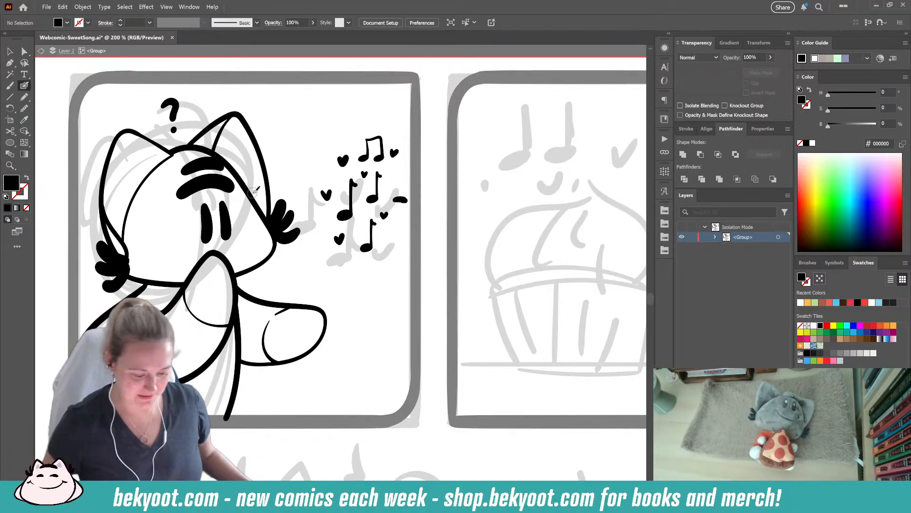
{"action": "left_click", "coordinate": [212, 167], "text": "ctrl"}
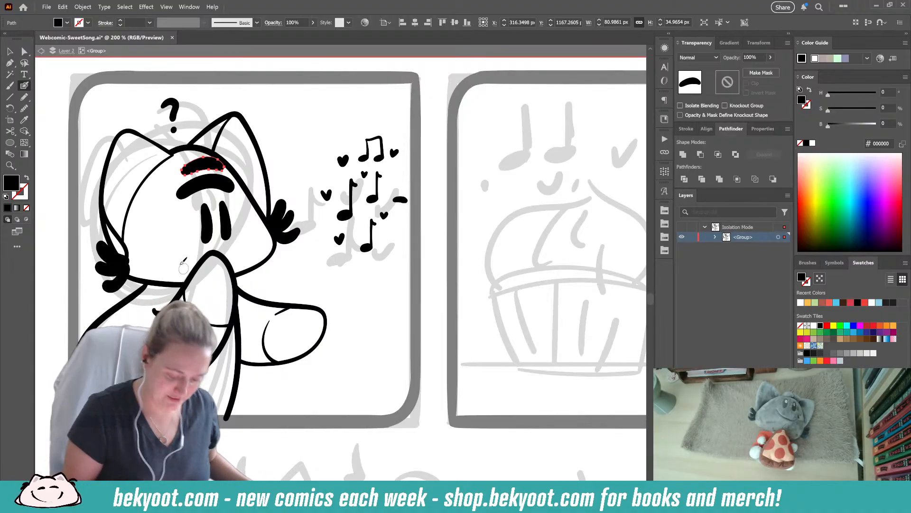
{"action": "key", "text": "ctrl+minus"}
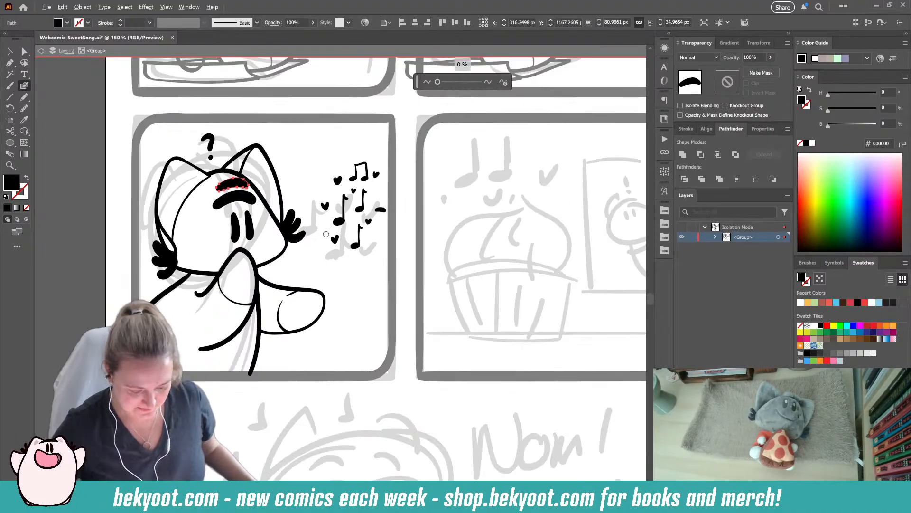
{"action": "key", "text": "v"}
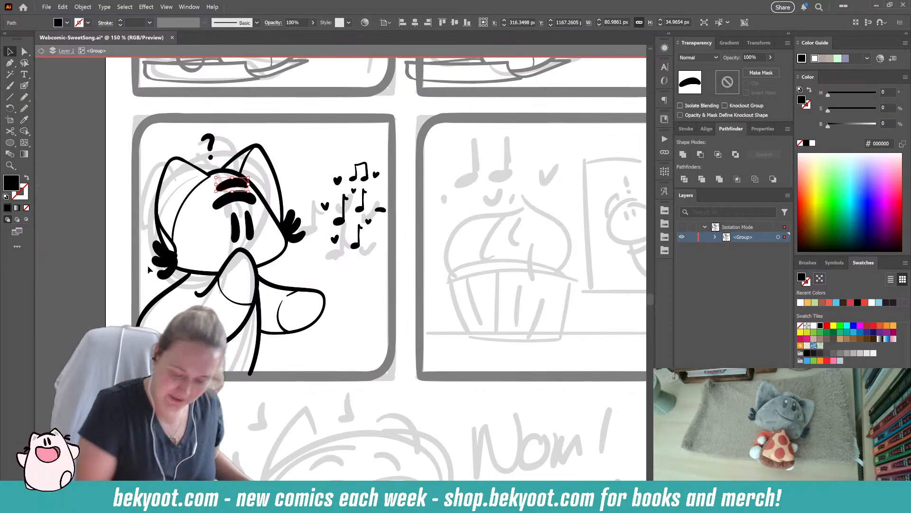
{"action": "left_click", "coordinate": [371, 261]}
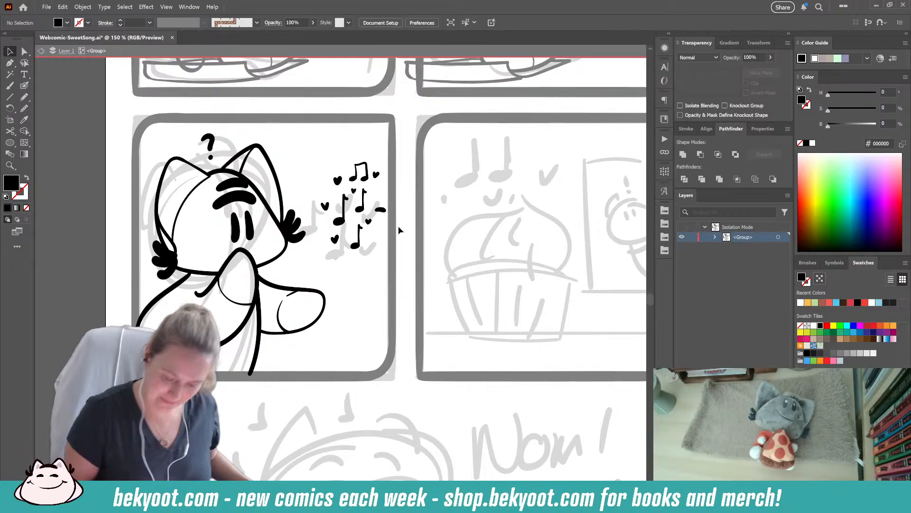
- Exit the group's isolation mode and ink a straight horizontal tabletop line across the fourth panel near the cupcake's base
{"action": "double_click", "coordinate": [405, 195]}
{"action": "left_click_drag", "start_coordinate": [434, 371], "coordinate": [249, 368]}
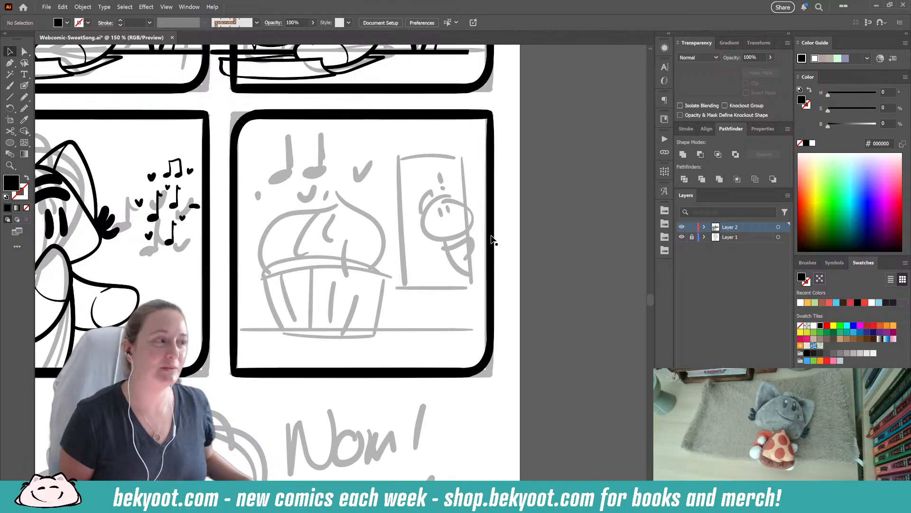
{"action": "left_click", "coordinate": [24, 85]}
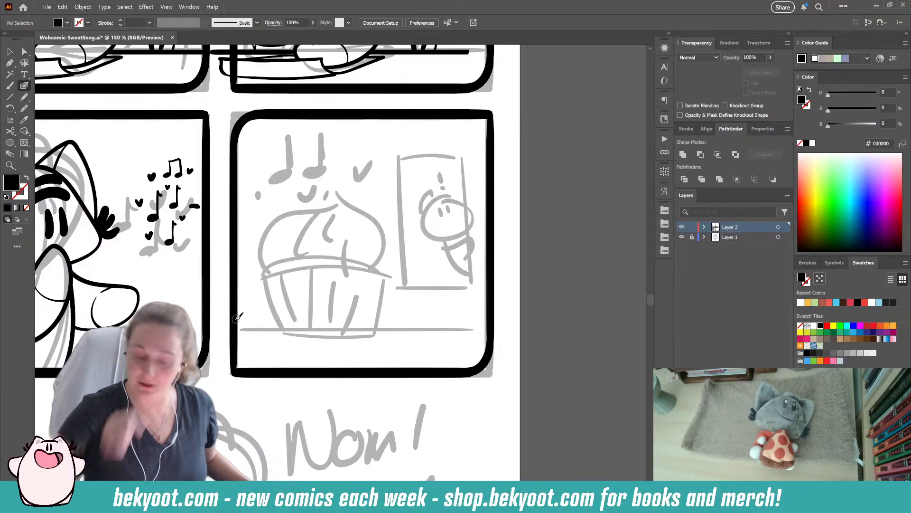
{"action": "left_click_drag", "start_coordinate": [239, 328], "coordinate": [488, 329]}
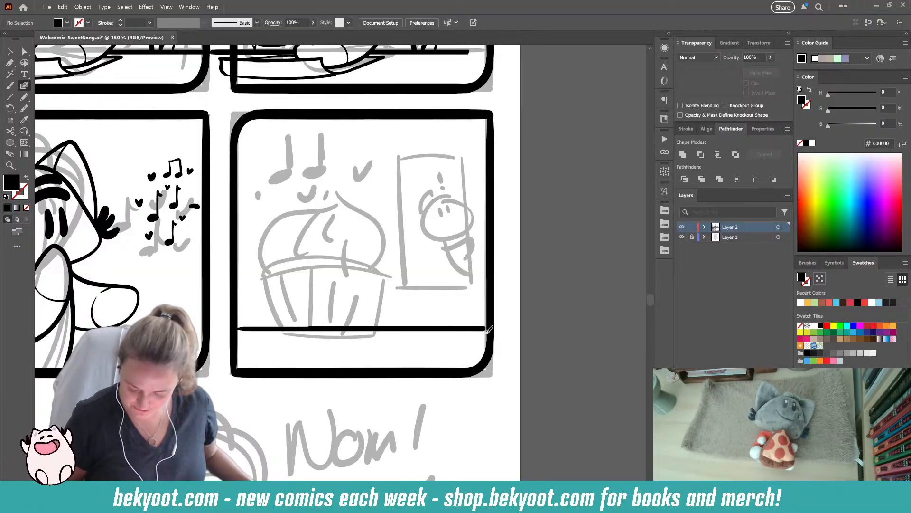
{"action": "left_click_drag", "start_coordinate": [427, 329], "coordinate": [254, 329]}
- Ink a second, thinner horizontal line across the fourth panel just below the cupcake's frosting
{"action": "key", "text": "shift+x"}
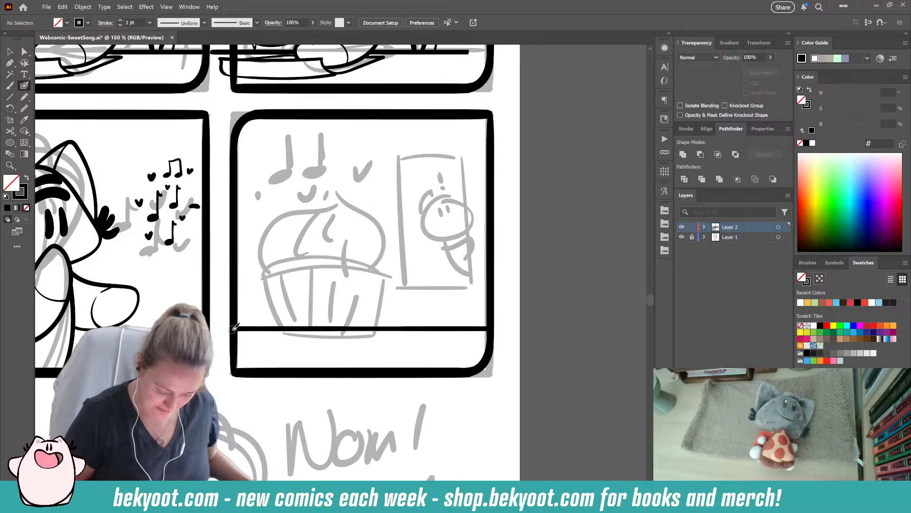
{"action": "scroll", "coordinate": [420, 284], "scroll_direction": "up", "scroll_amount": 2}
{"action": "left_click_drag", "start_coordinate": [244, 323], "coordinate": [494, 317]}
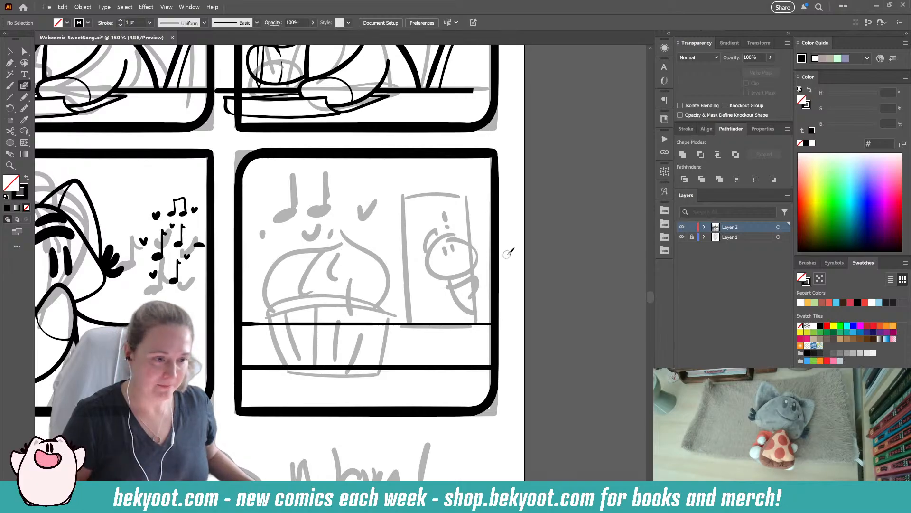
- Group the fourth panel's two horizontal lines and enter the group's isolation mode
{"action": "left_click_drag", "start_coordinate": [241, 323], "coordinate": [405, 325]}
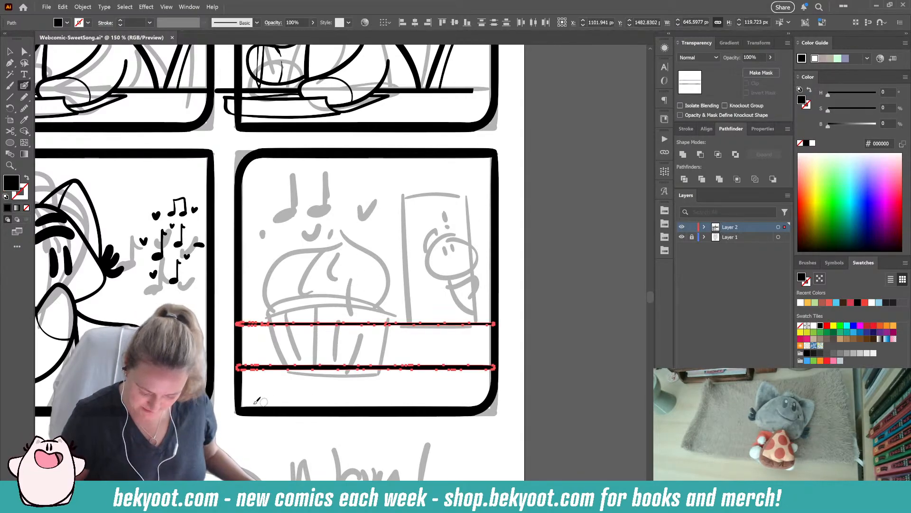
{"action": "key", "text": "ctrl+shift+a"}
{"action": "left_click_drag", "start_coordinate": [378, 356], "coordinate": [368, 323]}
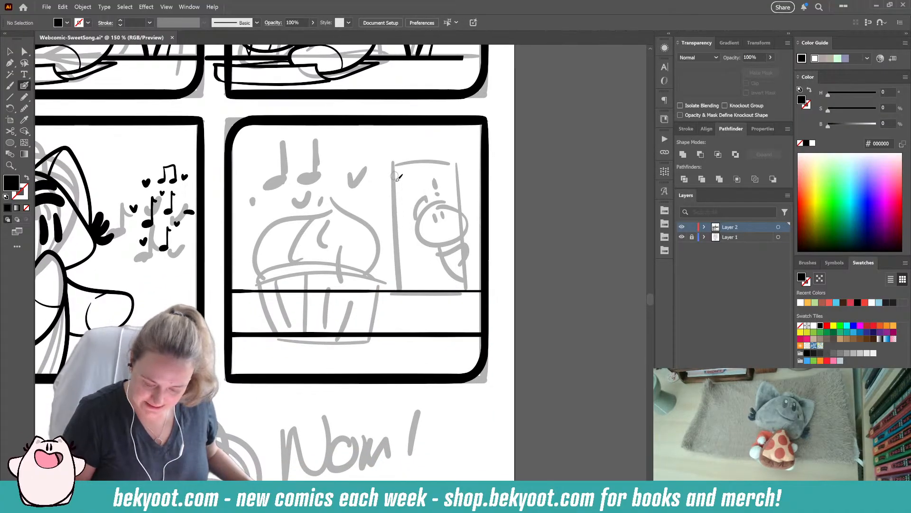
{"action": "double_click", "coordinate": [409, 291], "text": "ctrl"}
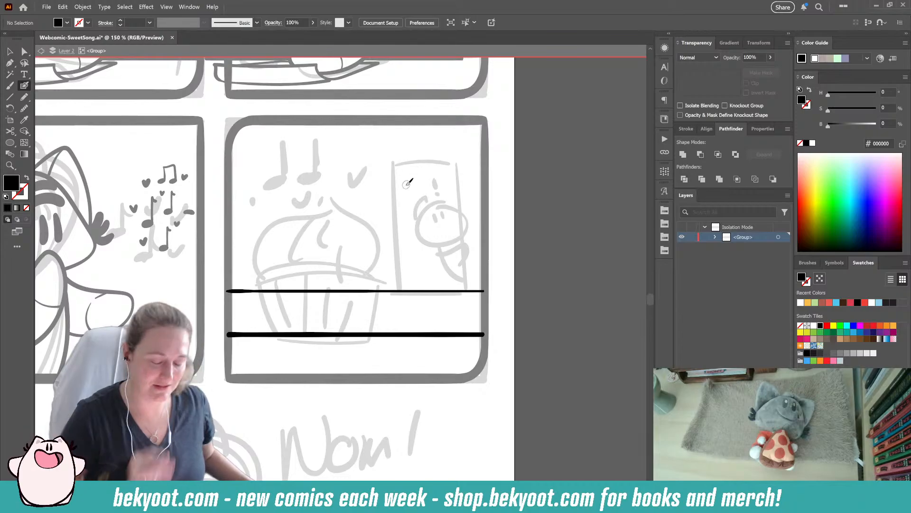
- Ink the doorway's straight left, top and right edges over the sketch, standing on the upper horizontal line
{"action": "left_click_drag", "start_coordinate": [392, 163], "coordinate": [389, 287]}
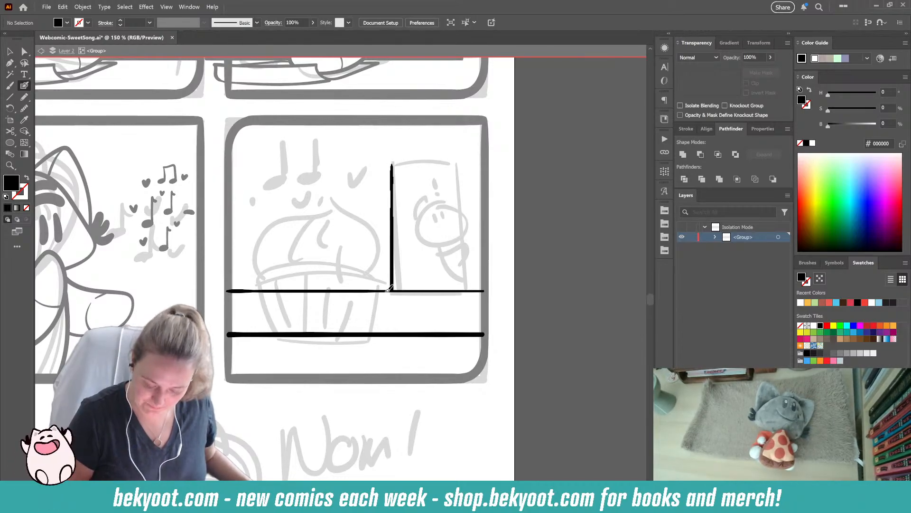
{"action": "key", "text": "shift+x"}
{"action": "left_click_drag", "start_coordinate": [392, 164], "coordinate": [459, 161]}
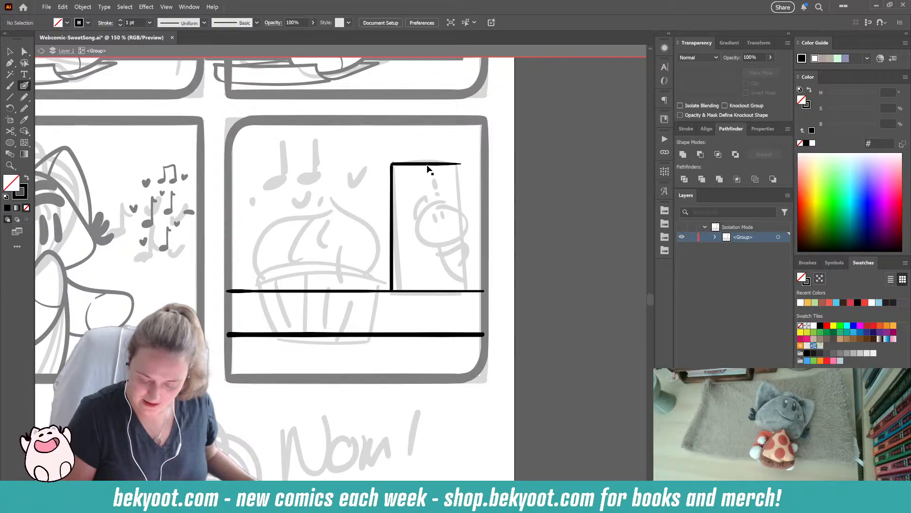
{"action": "left_click", "coordinate": [429, 168], "text": "ctrl"}
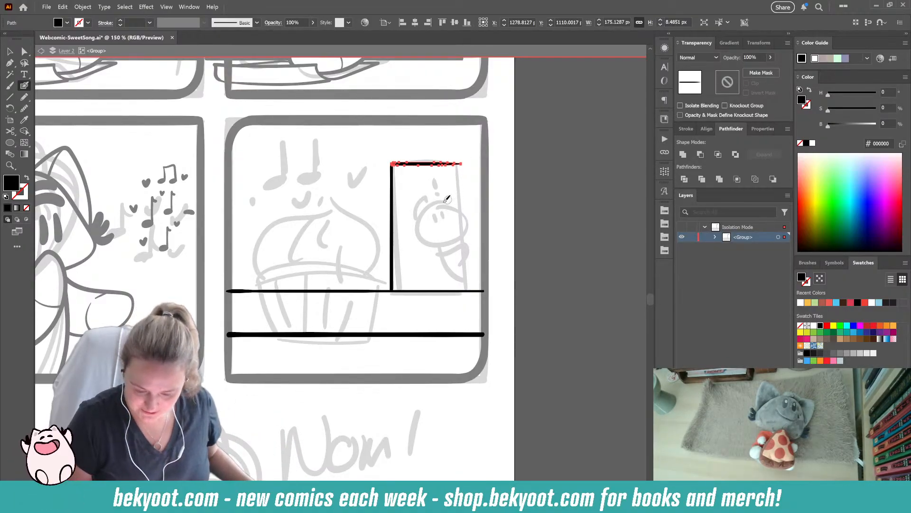
{"action": "left_click", "coordinate": [468, 170], "text": "ctrl"}
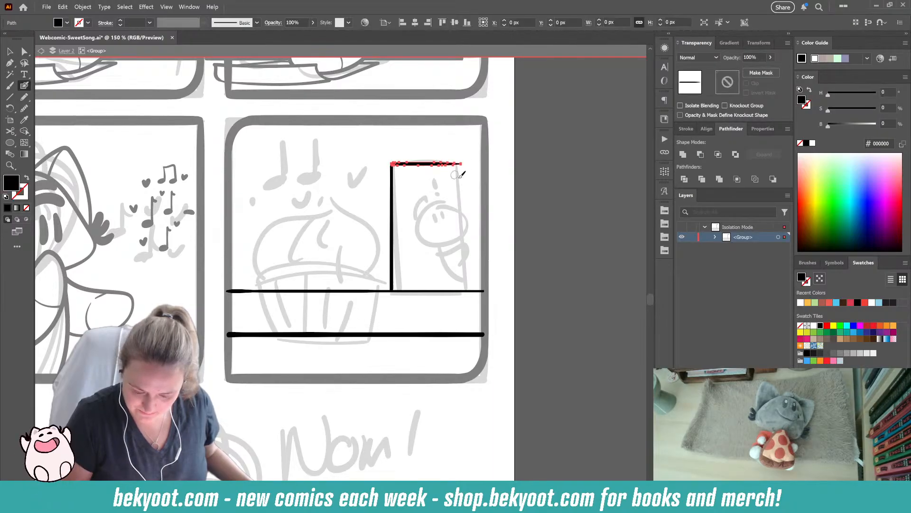
{"action": "left_click", "coordinate": [469, 185], "text": "ctrl"}
{"action": "left_click_drag", "start_coordinate": [460, 165], "coordinate": [465, 284]}
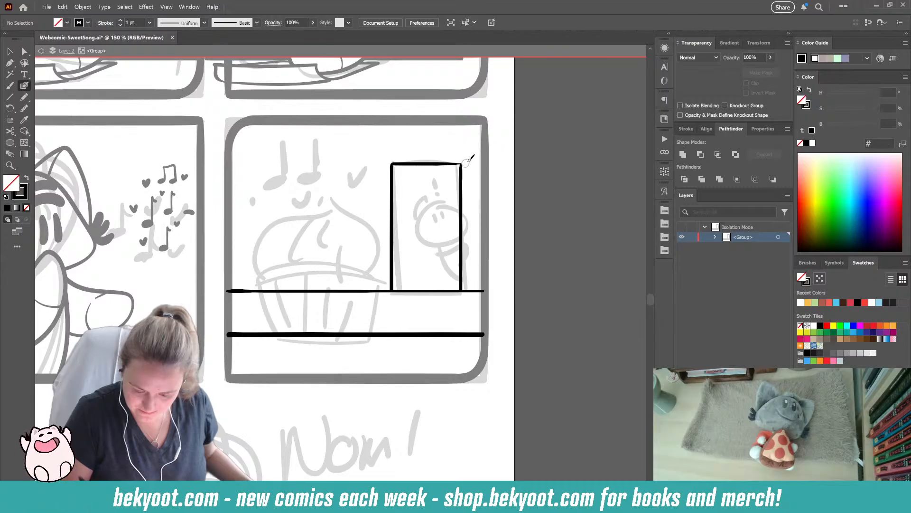
{"action": "key", "text": "shift+x"}
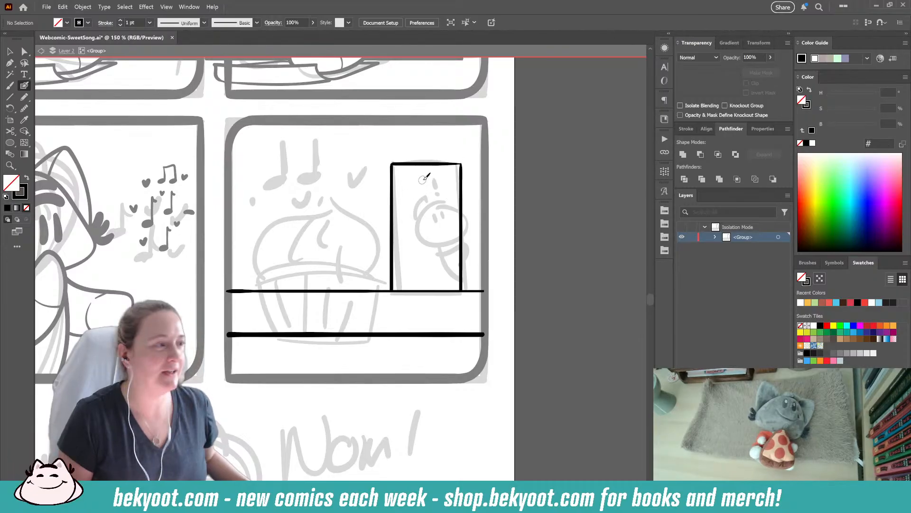
- Smooth the doorway's top edge slightly
{"action": "scroll", "coordinate": [480, 169], "scroll_direction": "up", "scroll_amount": 2}
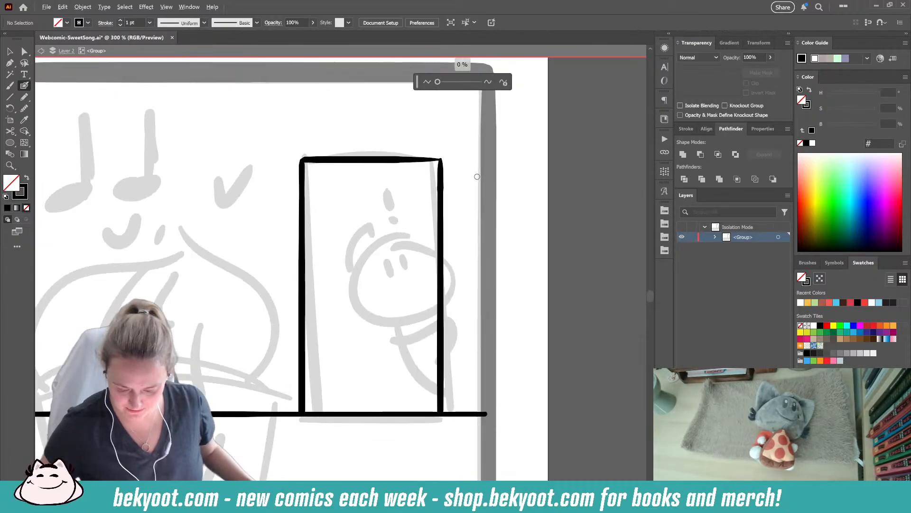
{"action": "left_click", "coordinate": [377, 160], "text": "ctrl"}
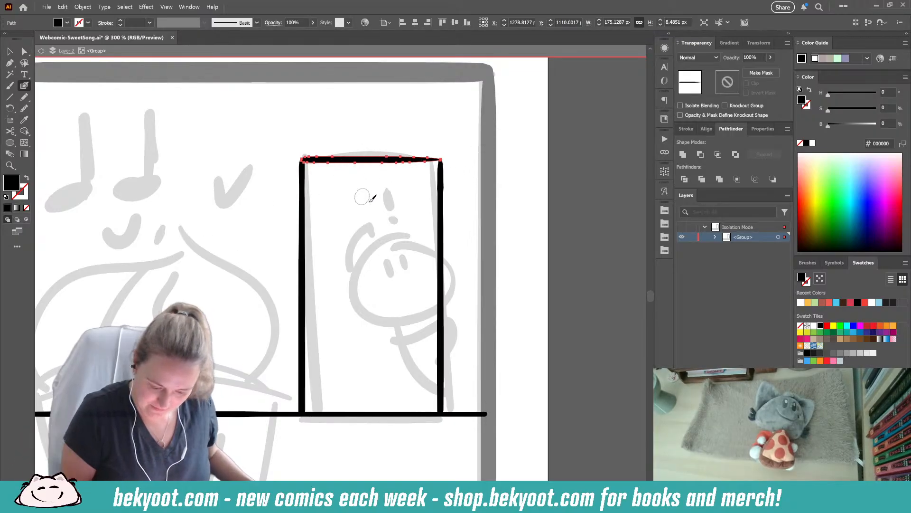
{"action": "key", "text": "ctrl+alt+s"}
{"action": "left_click_drag", "start_coordinate": [438, 82], "coordinate": [442, 83]}
{"action": "left_click", "coordinate": [459, 115]}
{"action": "left_click", "coordinate": [471, 164], "text": "ctrl"}
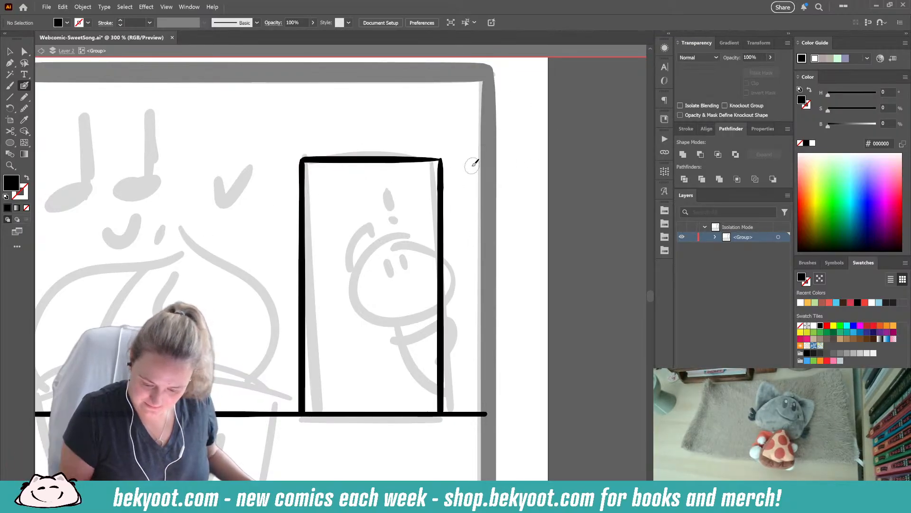
- Adjust the end anchor point of the doorway's top edge where it meets the right edge
{"action": "left_click", "coordinate": [10, 51]}
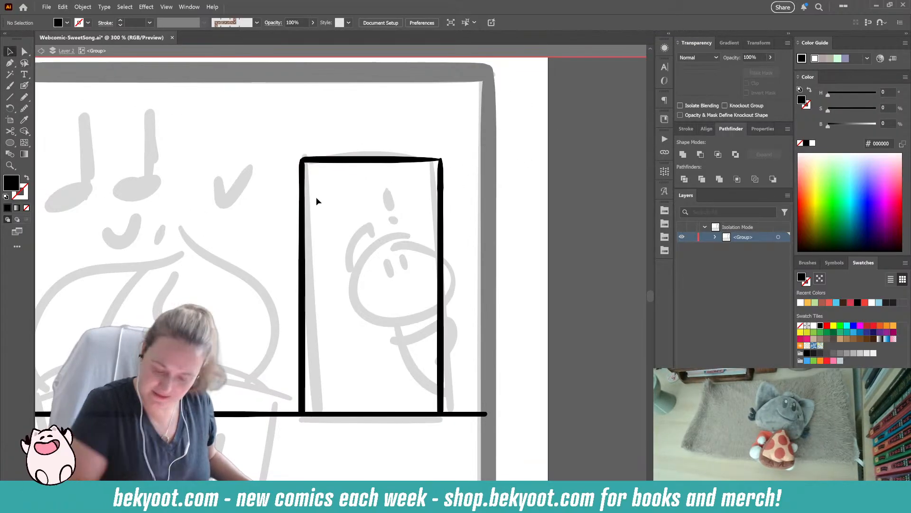
{"action": "left_click", "coordinate": [441, 160]}
{"action": "left_click", "coordinate": [466, 154]}
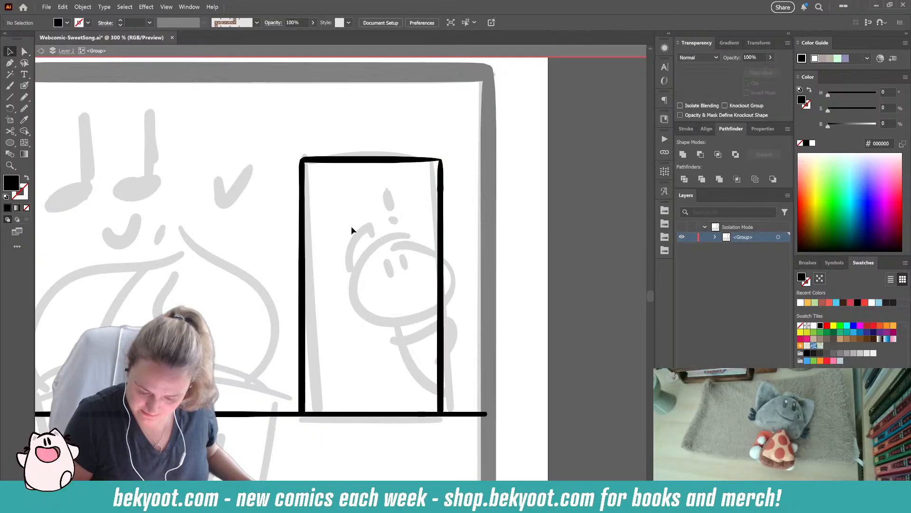
{"action": "left_click", "coordinate": [425, 162]}
{"action": "key", "text": "a"}
{"action": "left_click", "coordinate": [441, 161]}
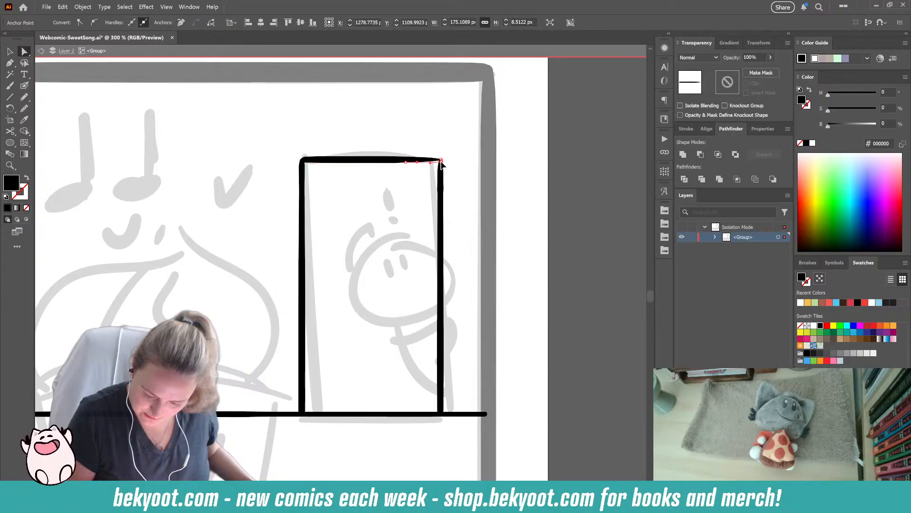
{"action": "left_click", "coordinate": [446, 147]}
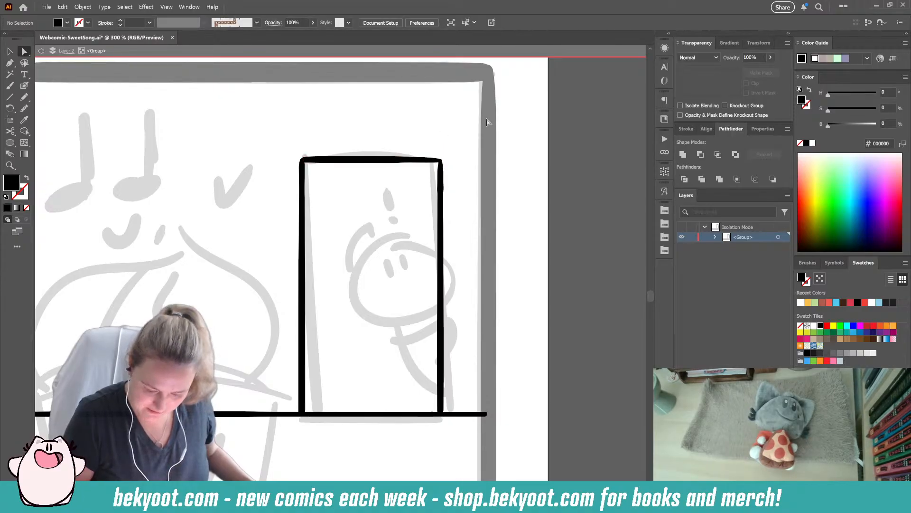
- Smooth the doorway's right edge slightly
{"action": "left_click", "coordinate": [440, 188]}
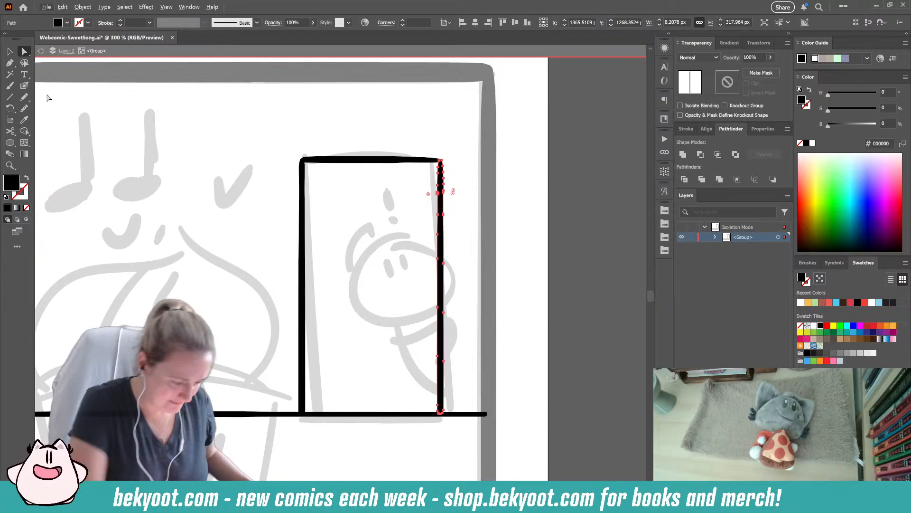
{"action": "left_click", "coordinate": [24, 85]}
{"action": "key", "text": "alt"}
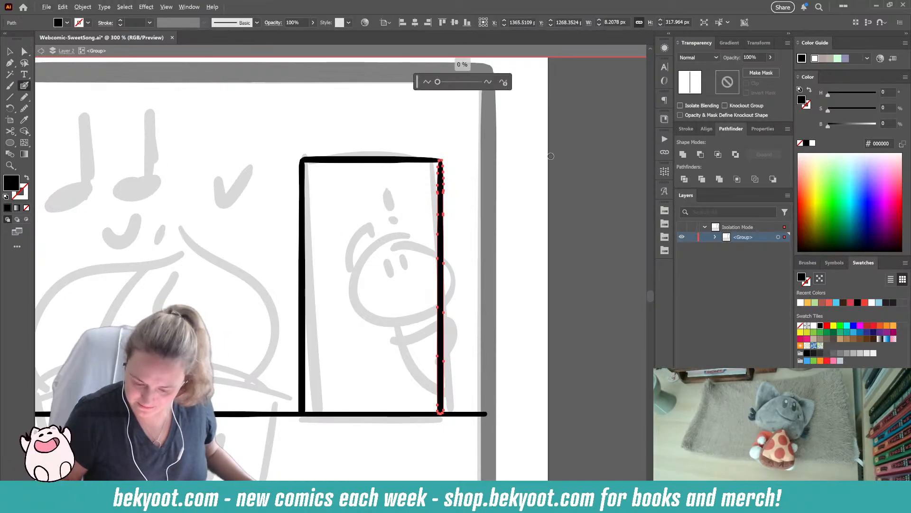
{"action": "key", "text": "alt"}
{"action": "left_click_drag", "start_coordinate": [437, 82], "coordinate": [440, 82]}
{"action": "left_click", "coordinate": [449, 157]}
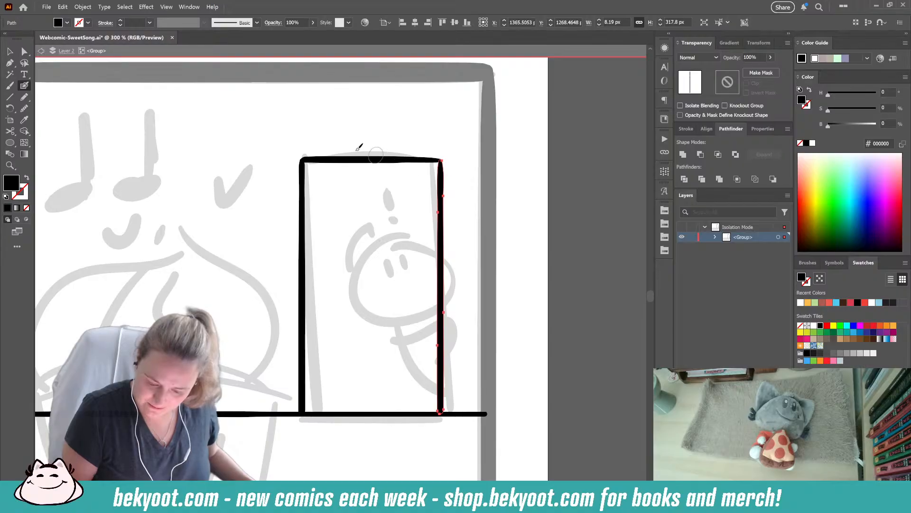
{"action": "left_click", "coordinate": [453, 143], "text": "ctrl"}
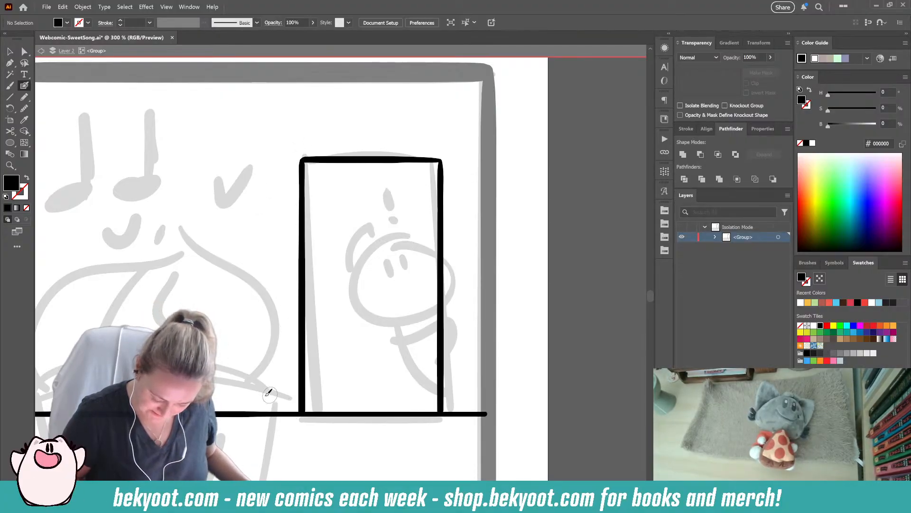
- Ink a thin baseboard line just above the upper horizontal line and a thin outer frame around the doorway's left, top and right sides
{"action": "left_click_drag", "start_coordinate": [271, 393], "coordinate": [376, 343]}
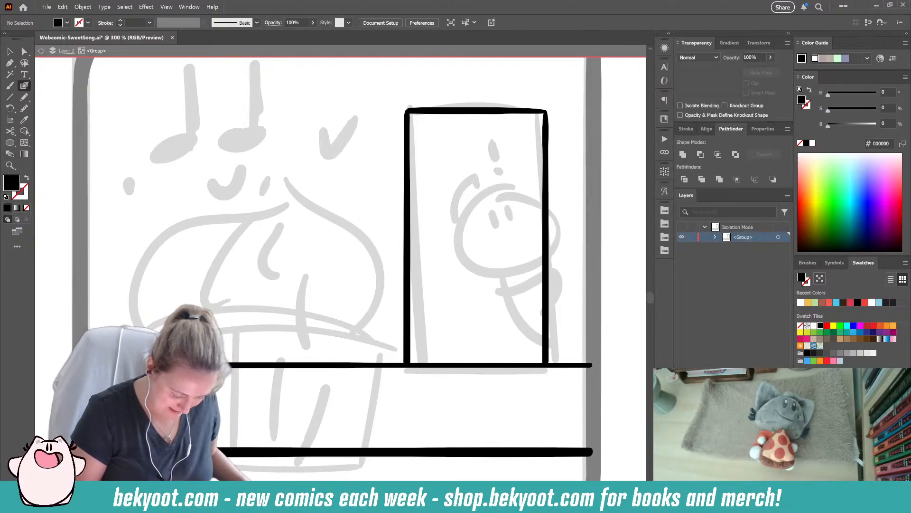
{"action": "mouse_move", "coordinate": [260, 342]}
{"action": "left_mouse_down"}
{"action": "mouse_move", "coordinate": [405, 357]}
{"action": "mouse_move", "coordinate": [592, 351]}
{"action": "left_mouse_up"}
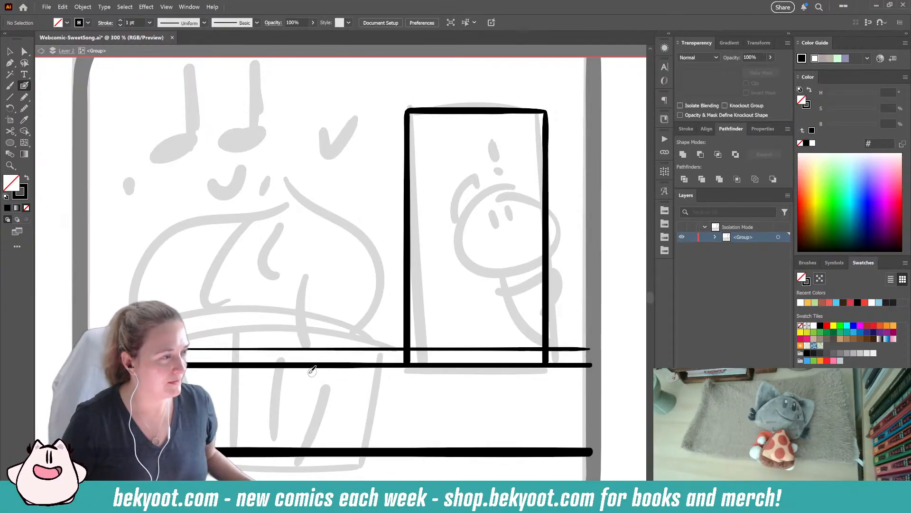
{"action": "left_click_drag", "start_coordinate": [396, 364], "coordinate": [397, 328]}
{"action": "key", "text": "ctrl+z"}
{"action": "mouse_move", "coordinate": [397, 364]}
{"action": "left_mouse_down"}
{"action": "mouse_move", "coordinate": [399, 99]}
{"action": "mouse_move", "coordinate": [415, 120]}
{"action": "mouse_move", "coordinate": [397, 98]}
{"action": "mouse_move", "coordinate": [558, 100]}
{"action": "mouse_move", "coordinate": [560, 124]}
{"action": "mouse_move", "coordinate": [559, 99]}
{"action": "mouse_move", "coordinate": [563, 168]}
{"action": "mouse_move", "coordinate": [563, 362]}
{"action": "mouse_move", "coordinate": [557, 351]}
{"action": "mouse_move", "coordinate": [414, 319]}
{"action": "mouse_move", "coordinate": [402, 220]}
{"action": "mouse_move", "coordinate": [410, 142]}
{"action": "mouse_move", "coordinate": [397, 99]}
{"action": "left_mouse_up"}
{"action": "key", "text": "ctrl+z"}
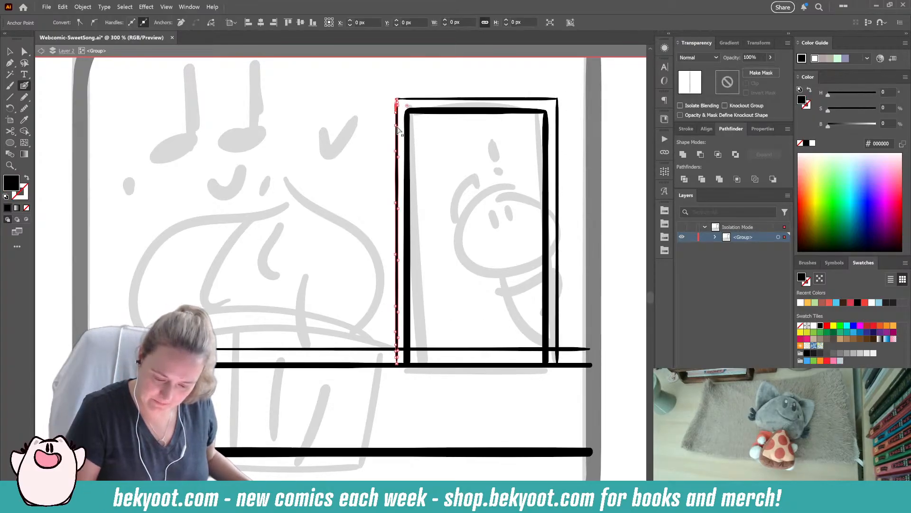
- Move the left line of the doorway's outer frame 1 px outward
{"action": "left_click", "coordinate": [375, 187], "text": "ctrl"}
{"action": "left_click_drag", "start_coordinate": [397, 140], "coordinate": [397, 141]}
{"action": "key", "text": "ctrl+z"}
{"action": "left_click", "coordinate": [10, 51]}
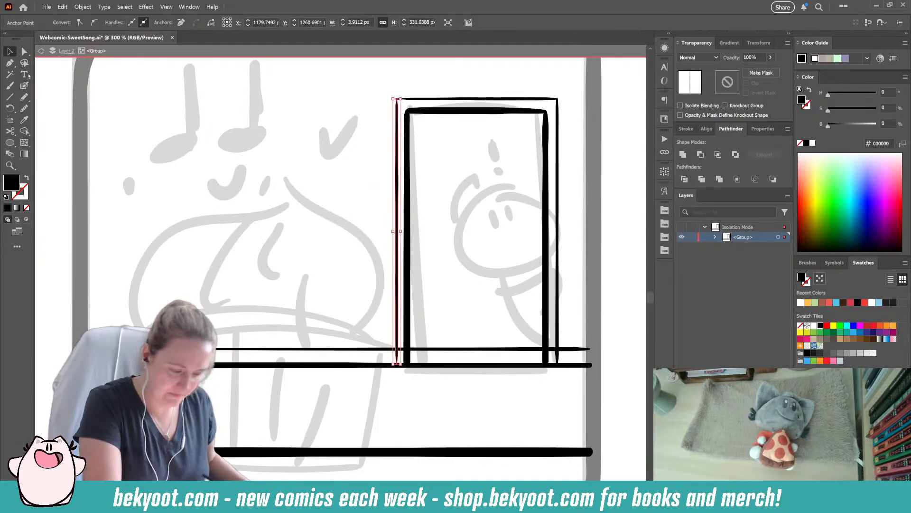
{"action": "left_click", "coordinate": [289, 155]}
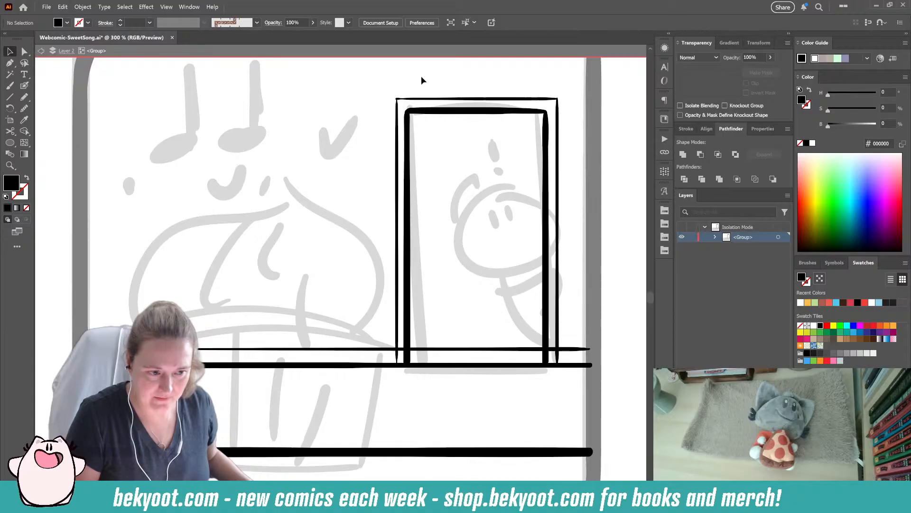
{"action": "left_click", "coordinate": [398, 140]}
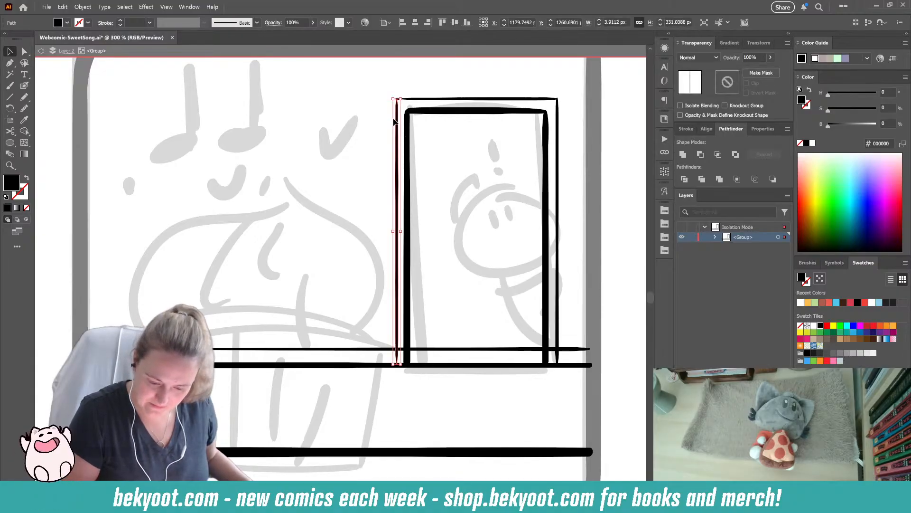
{"action": "key", "text": "Left"}
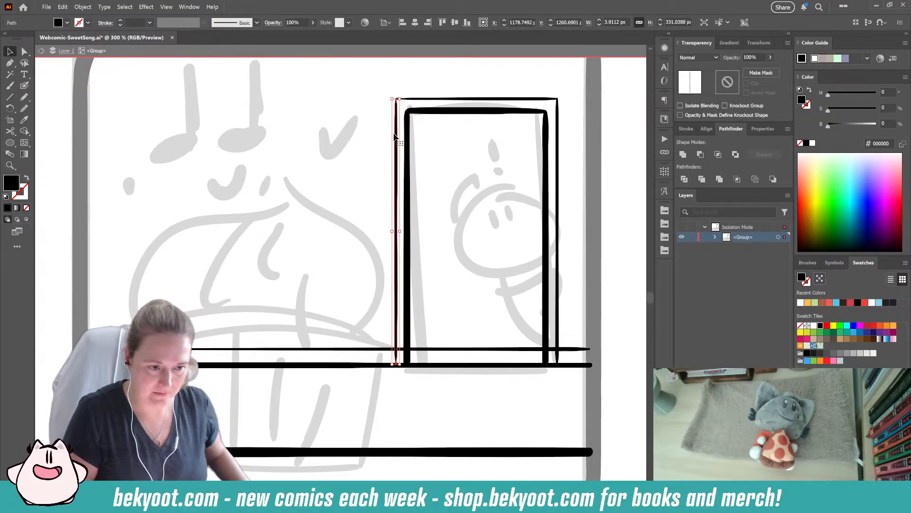
{"action": "key", "text": "ctrl+h"}
{"action": "left_click", "coordinate": [414, 87]}
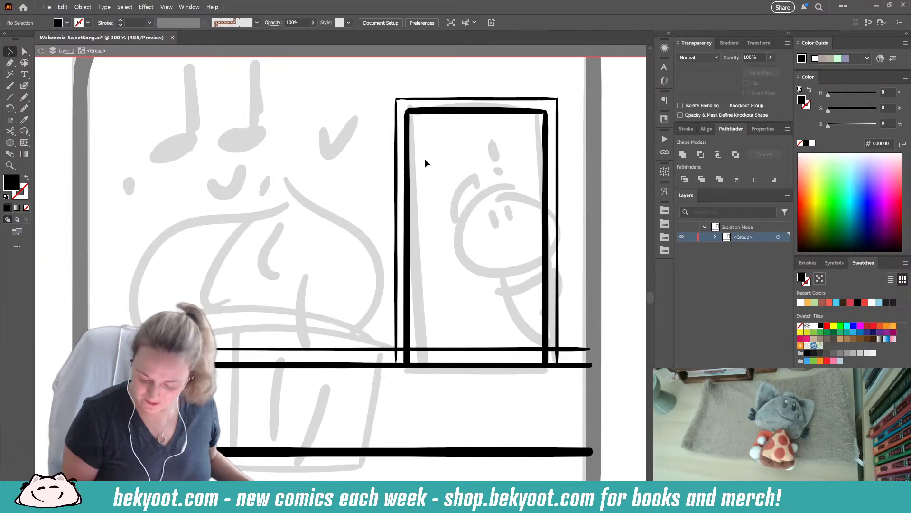
- Erase the part of the baseboard line that crosses the doorway, between the outer frame's two vertical lines
{"action": "left_click", "coordinate": [397, 347]}
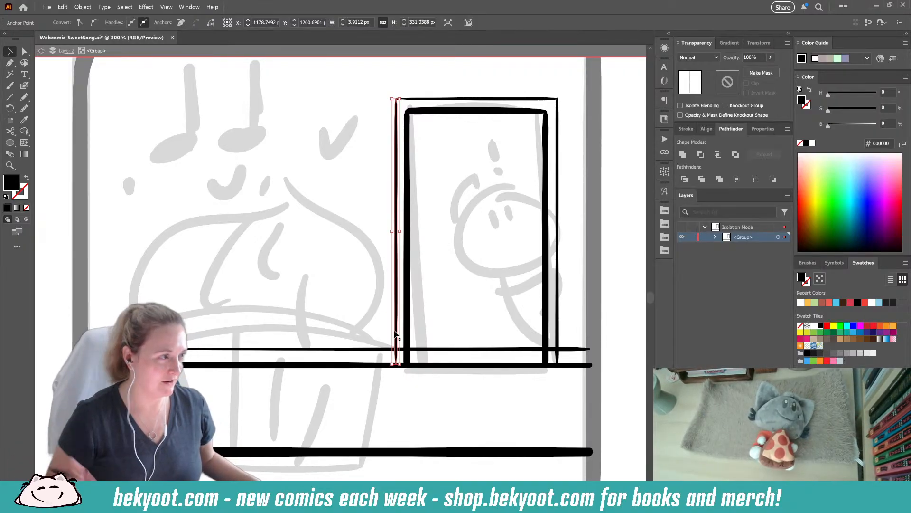
{"action": "left_click", "coordinate": [380, 350]}
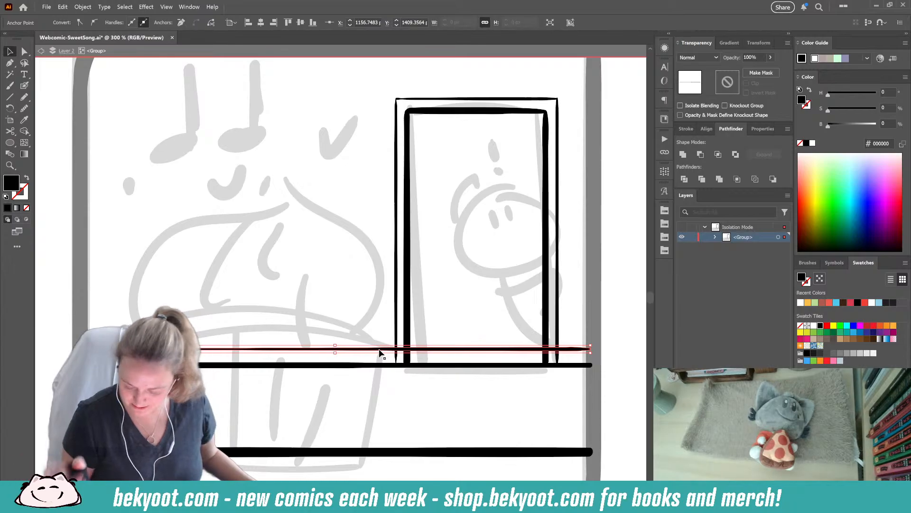
{"action": "key", "text": "space"}
{"action": "left_click_drag", "start_coordinate": [402, 349], "coordinate": [552, 350]}
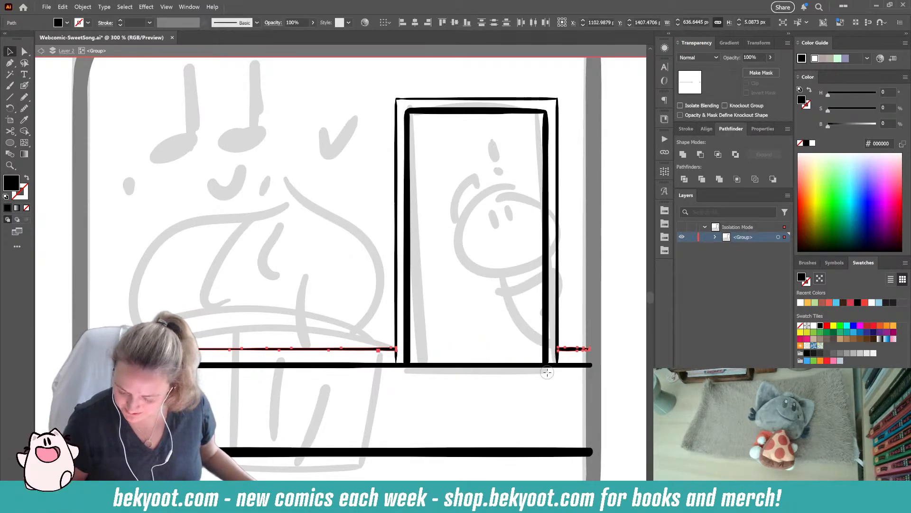
- Thin the doorway's inner left, right and top lines, making the right one about 5.4 px wide and the top one about 6.9 px high
{"action": "key", "text": "v"}
{"action": "left_click", "coordinate": [407, 172]}
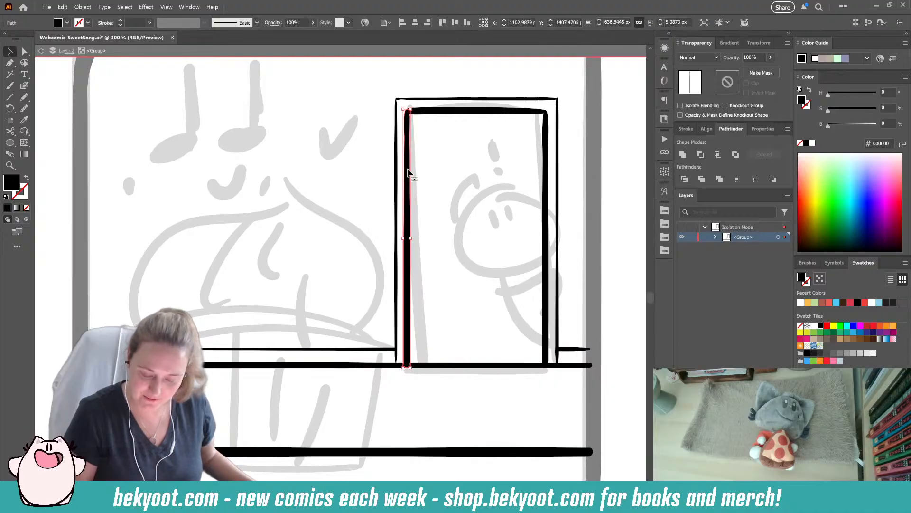
{"action": "left_click", "coordinate": [543, 238]}
{"action": "left_click", "coordinate": [484, 130]}
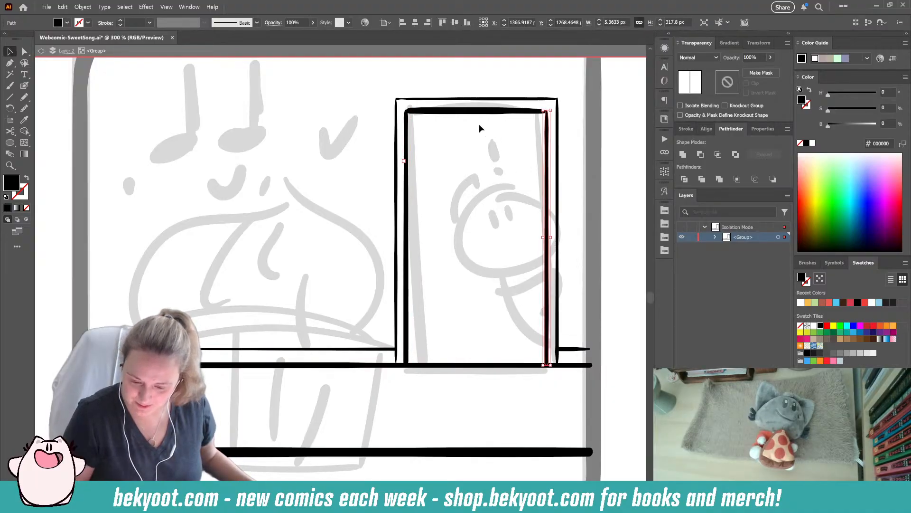
{"action": "left_click", "coordinate": [461, 113]}
{"action": "left_click_drag", "start_coordinate": [477, 114], "coordinate": [477, 111]}
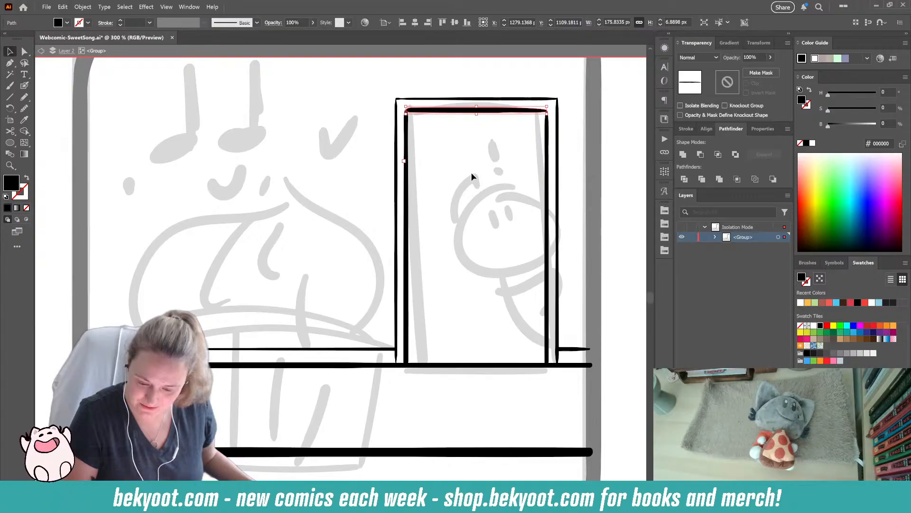
{"action": "left_click", "coordinate": [511, 186]}
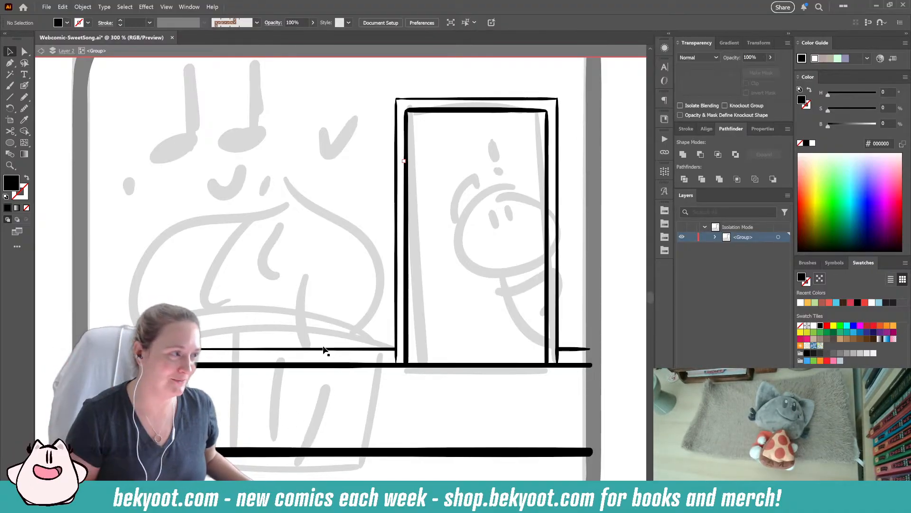
- Thicken the baseboard segment on the doorway's left side to about 4.5 px high
{"action": "left_click", "coordinate": [358, 349]}
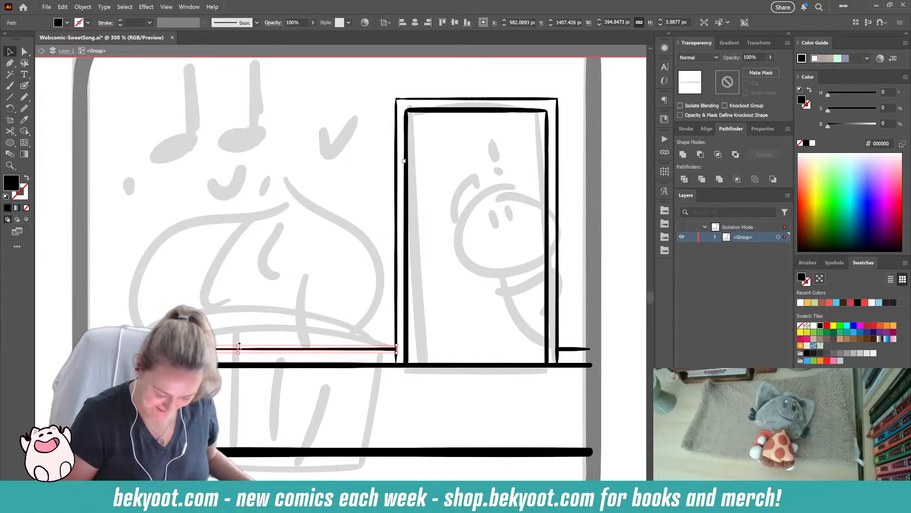
{"action": "left_click_drag", "start_coordinate": [238, 346], "coordinate": [239, 345]}
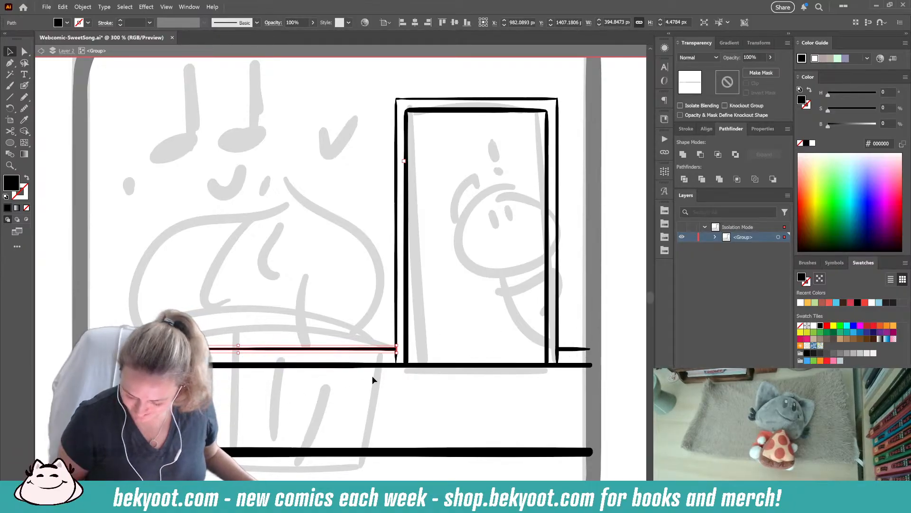
{"action": "left_click", "coordinate": [569, 351]}
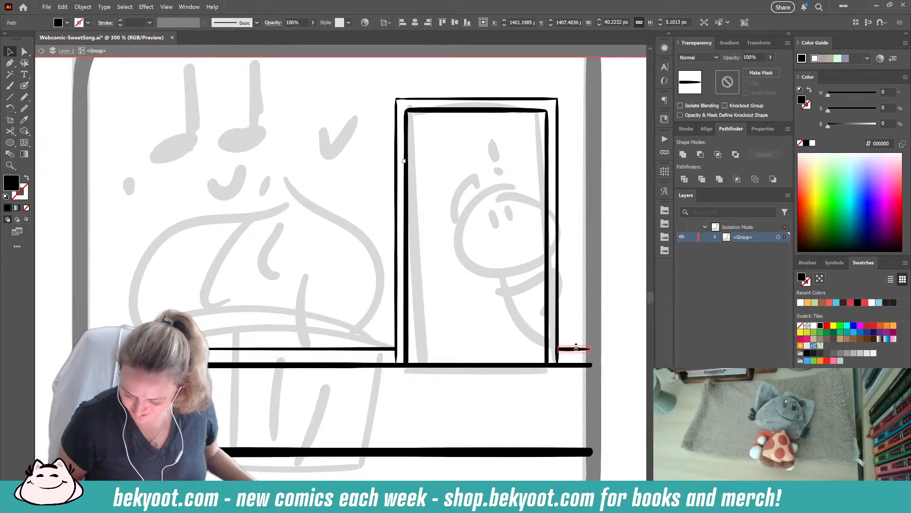
{"action": "left_click", "coordinate": [320, 400]}
{"action": "left_click_drag", "start_coordinate": [325, 402], "coordinate": [309, 385]}
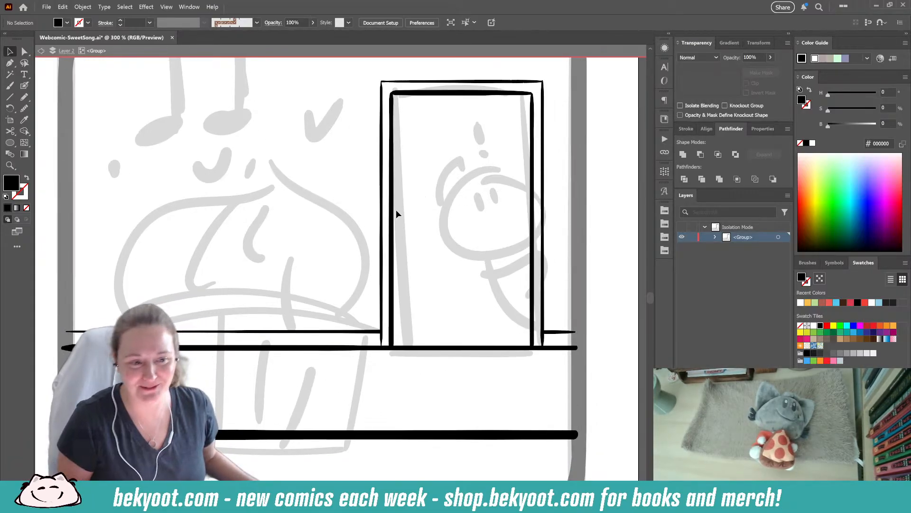
- Extend the left line of the doorway's outer frame down to the floor line, making it about 332.6 px tall
{"action": "left_click", "coordinate": [383, 273]}
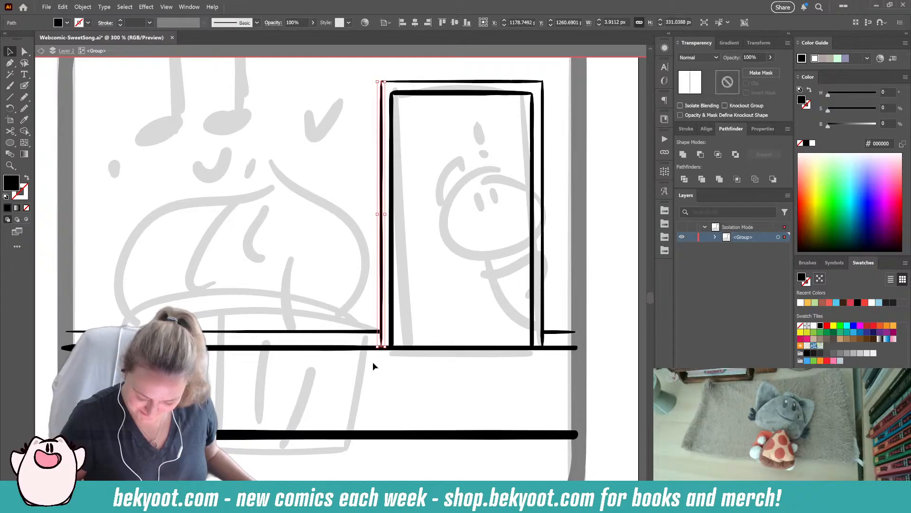
{"action": "mouse_move", "coordinate": [382, 349]}
{"action": "left_mouse_down"}
{"action": "mouse_move", "coordinate": [382, 363]}
{"action": "mouse_move", "coordinate": [380, 351]}
{"action": "left_mouse_up"}
{"action": "key", "text": "shift+e"}
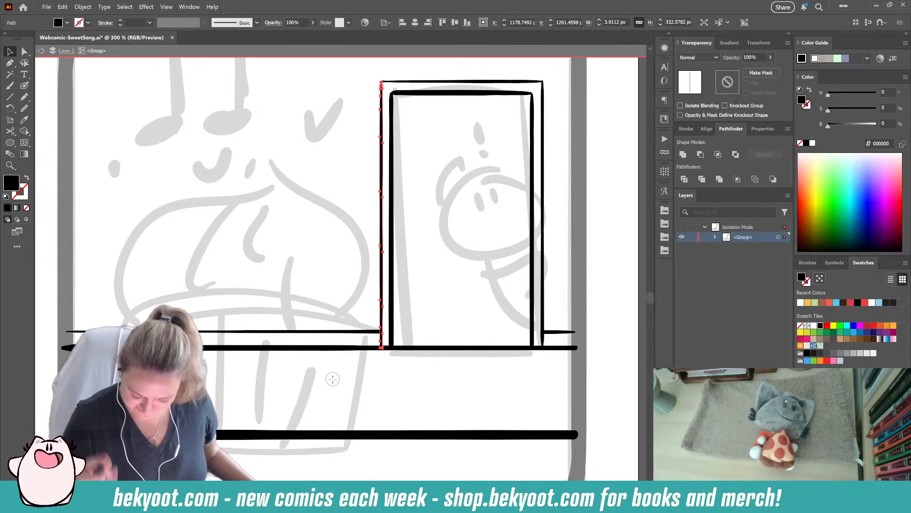
{"action": "left_click", "coordinate": [388, 361]}
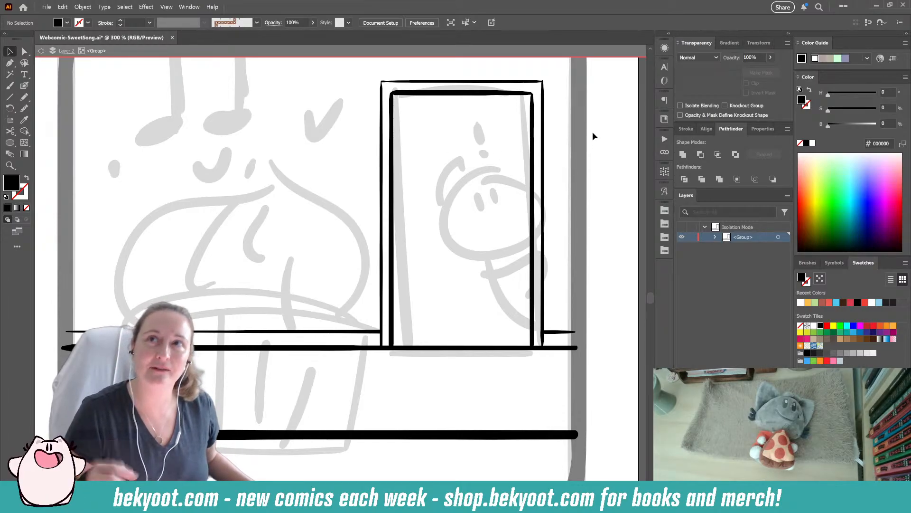
- Ink short diagonal joint lines across the doorway frame's two upper corners, from the inner corner to the outer one
{"action": "left_click", "coordinate": [24, 85]}
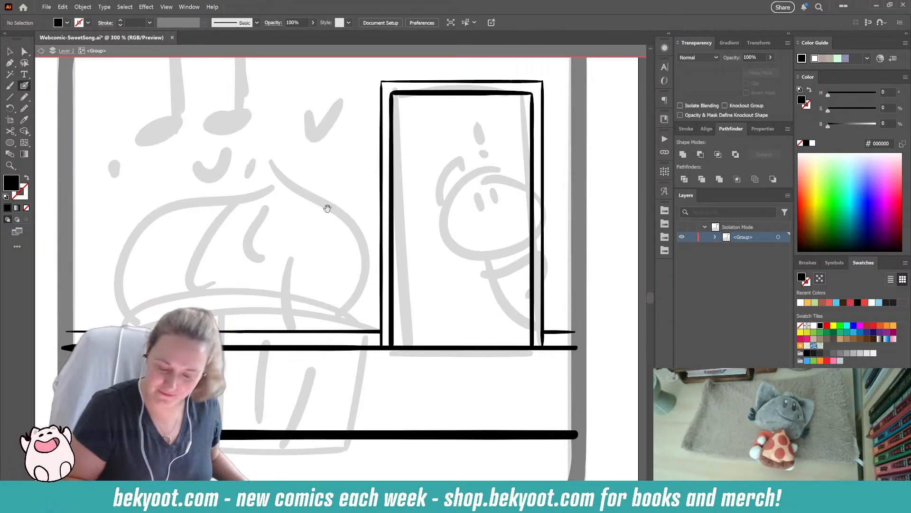
{"action": "left_click_drag", "start_coordinate": [331, 205], "coordinate": [272, 240]}
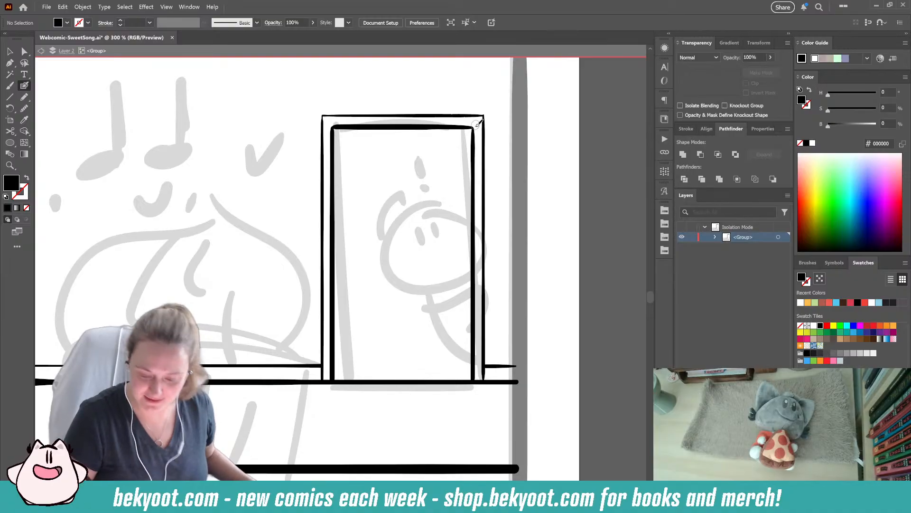
{"action": "left_click_drag", "start_coordinate": [479, 120], "coordinate": [484, 114]}
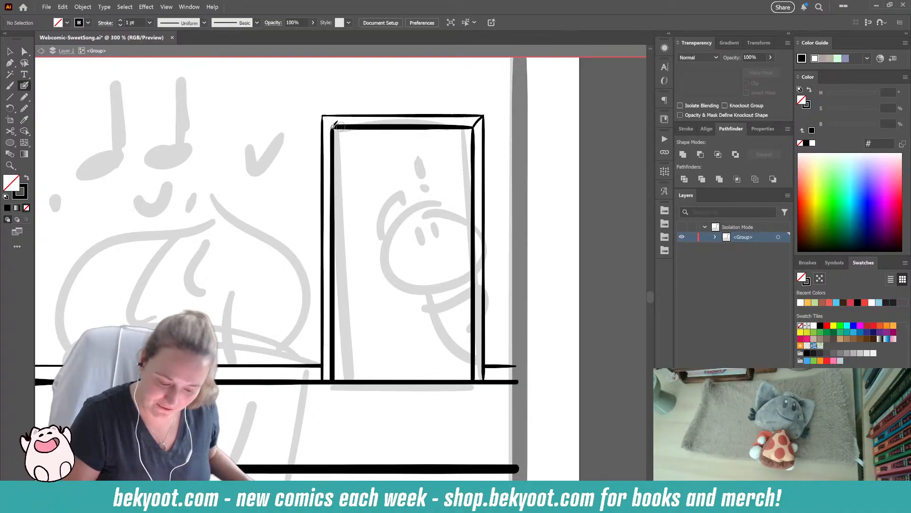
{"action": "left_click_drag", "start_coordinate": [330, 120], "coordinate": [335, 128]}
{"action": "key", "text": "ctrl+z"}
{"action": "key", "text": "ctrl+z"}
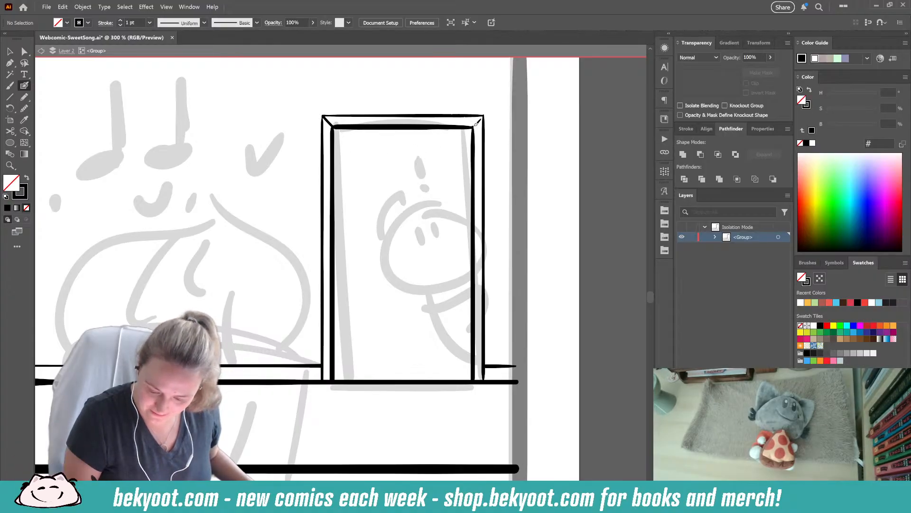
- Examine the whole fourth panel to check the horizontal lines and doorway against the cupcake sketch
{"action": "left_click_drag", "start_coordinate": [290, 419], "coordinate": [374, 329]}
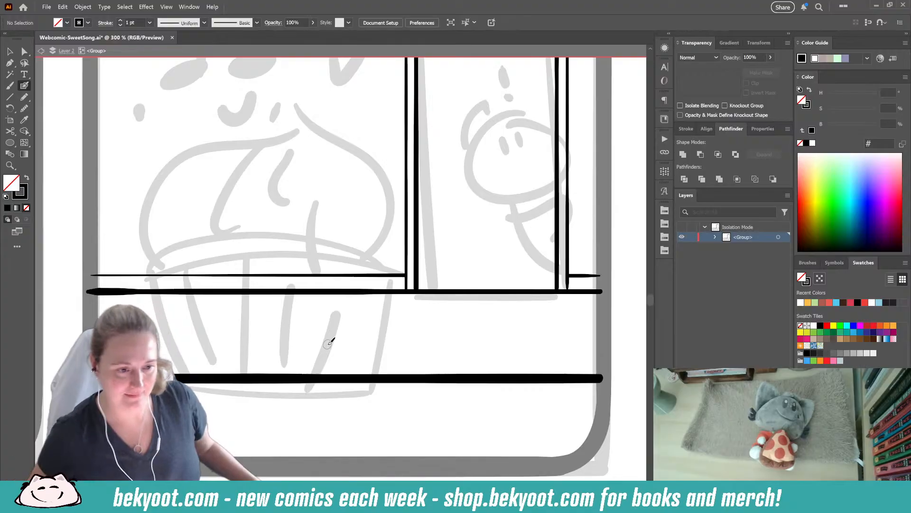
{"action": "left_click_drag", "start_coordinate": [238, 288], "coordinate": [255, 310]}
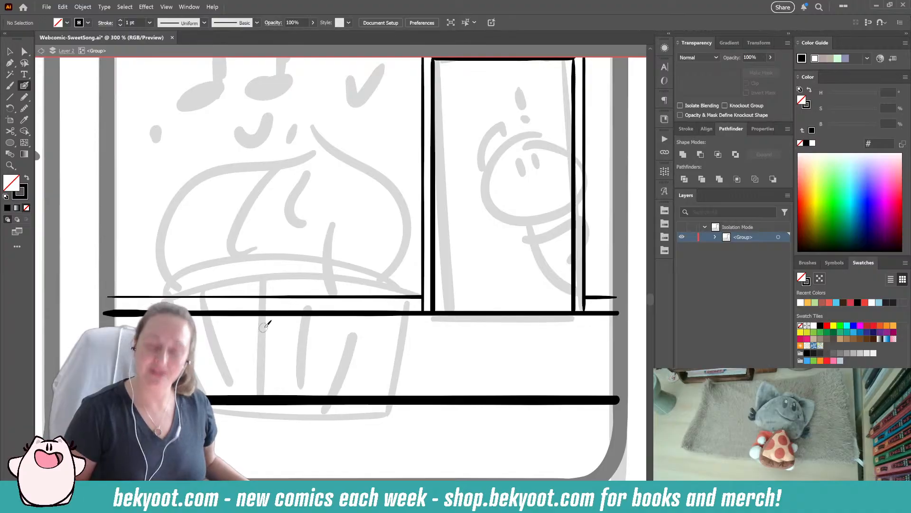
{"action": "left_click", "coordinate": [338, 313], "text": "ctrl"}
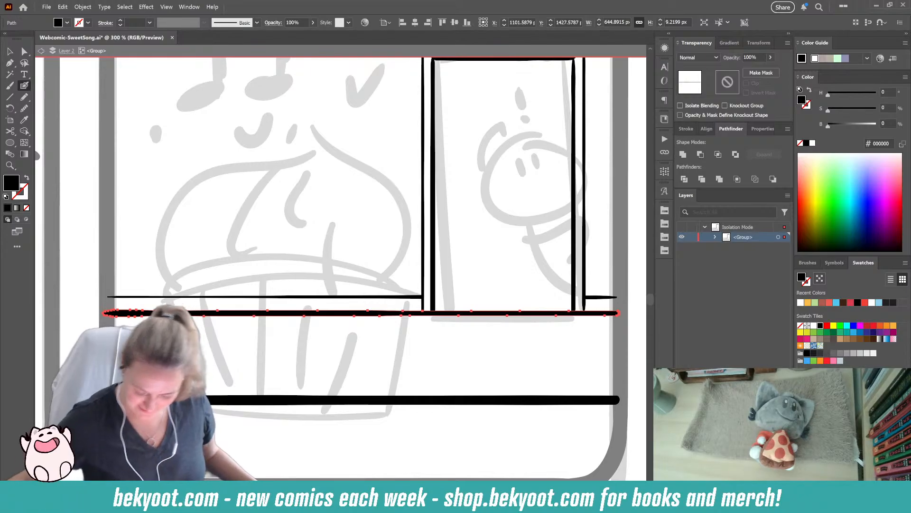
{"action": "scroll", "coordinate": [216, 301], "scroll_direction": "down", "scroll_amount": 2}
{"action": "left_click_drag", "start_coordinate": [280, 357], "coordinate": [298, 383]}
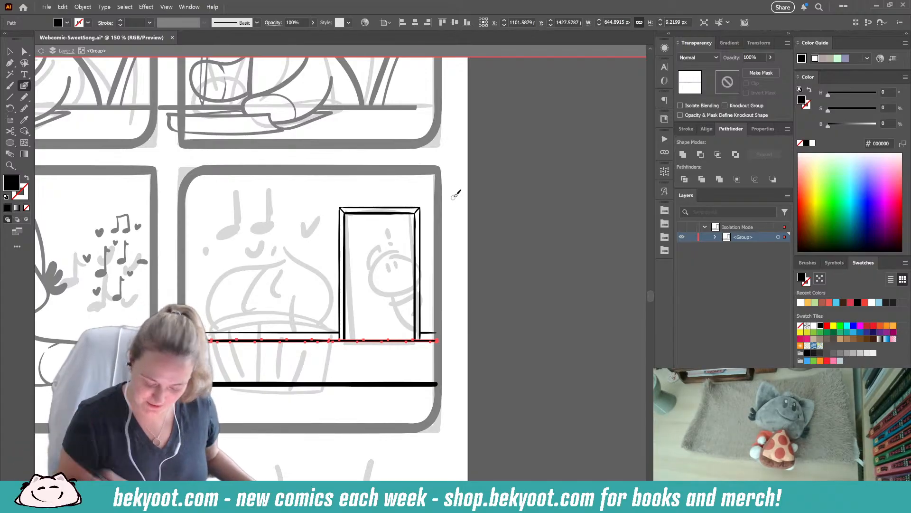
{"action": "key", "text": "v"}
{"action": "left_click", "coordinate": [474, 302]}
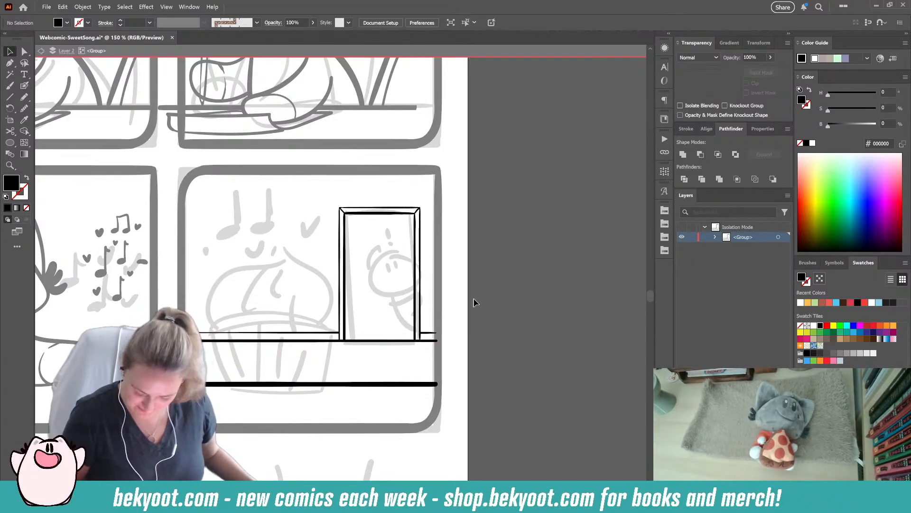
{"action": "left_click_drag", "start_coordinate": [278, 407], "coordinate": [293, 364]}
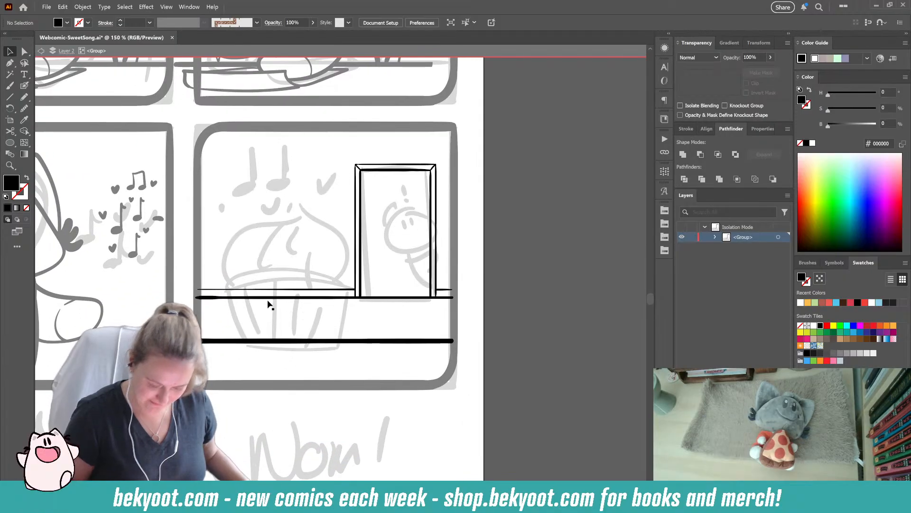
{"action": "left_click", "coordinate": [25, 86]}
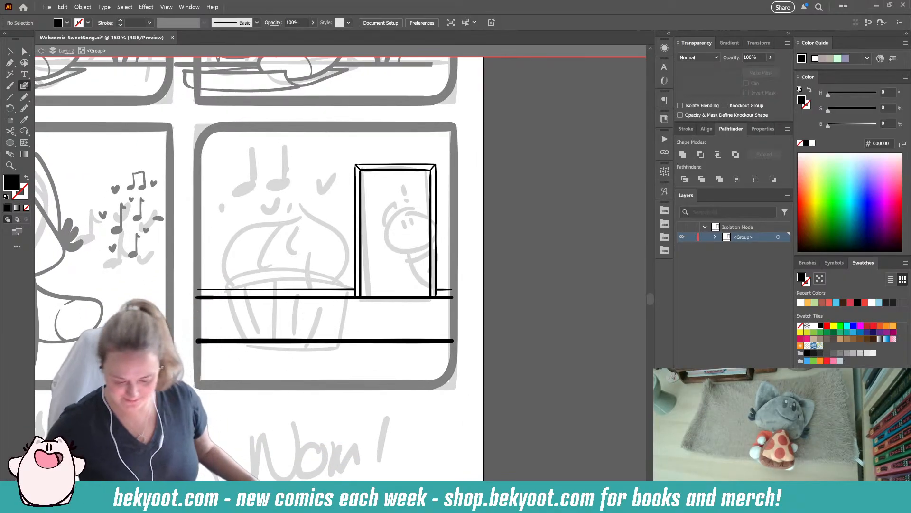
{"action": "scroll", "coordinate": [441, 214], "scroll_direction": "up", "scroll_amount": 3}
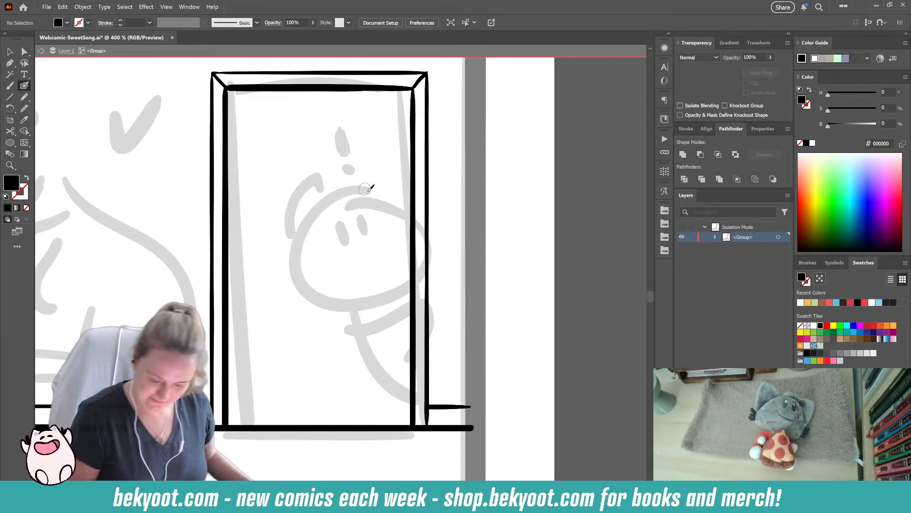
{"action": "left_click_drag", "start_coordinate": [340, 198], "coordinate": [317, 255]}
{"action": "mouse_move", "coordinate": [386, 196]}
{"action": "left_mouse_down"}
{"action": "mouse_move", "coordinate": [348, 190]}
{"action": "mouse_move", "coordinate": [319, 241]}
{"action": "mouse_move", "coordinate": [327, 271]}
{"action": "mouse_move", "coordinate": [383, 272]}
{"action": "left_mouse_up"}
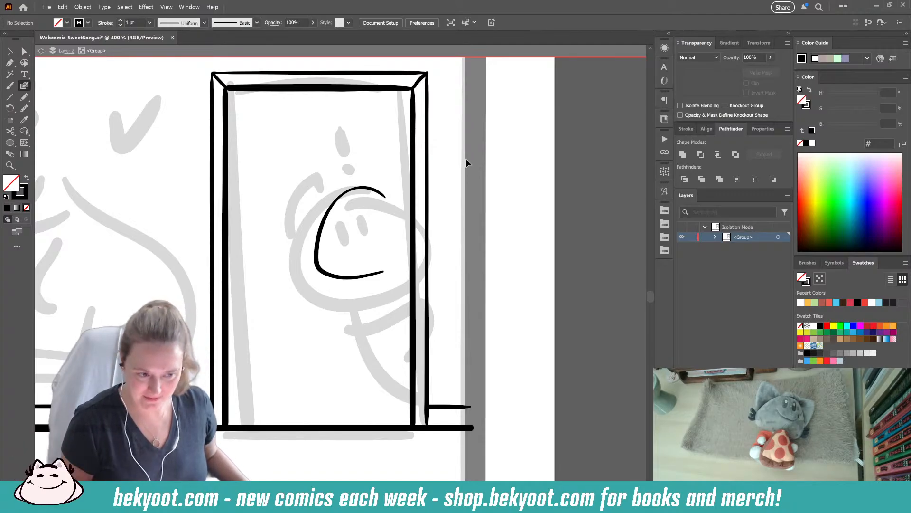
{"action": "key", "text": "ctrl+z"}
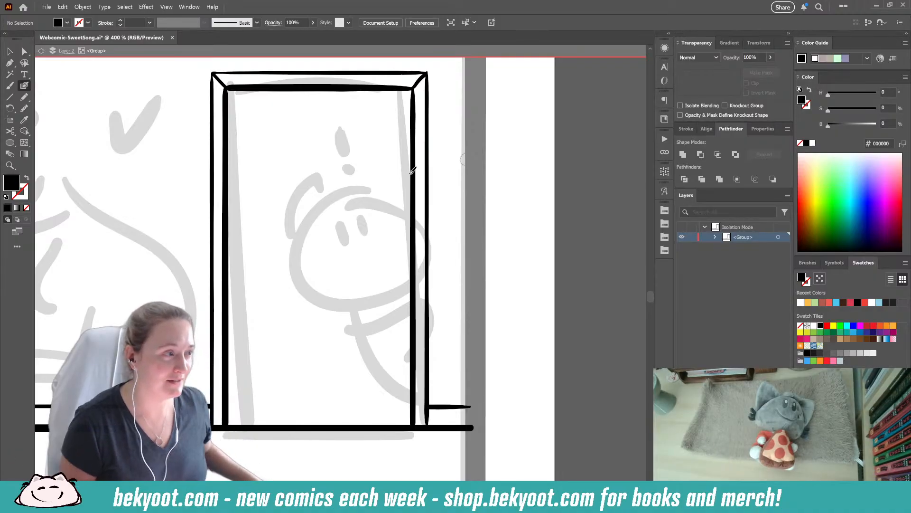
{"action": "mouse_move", "coordinate": [385, 204]}
{"action": "left_mouse_down"}
{"action": "mouse_move", "coordinate": [335, 198]}
{"action": "mouse_move", "coordinate": [317, 244]}
{"action": "mouse_move", "coordinate": [379, 194]}
{"action": "mouse_move", "coordinate": [317, 223]}
{"action": "mouse_move", "coordinate": [306, 292]}
{"action": "mouse_move", "coordinate": [350, 295]}
{"action": "mouse_move", "coordinate": [378, 285]}
{"action": "left_mouse_up"}
{"action": "key", "text": "ctrl+z"}
{"action": "key", "text": "ctrl+z"}
- Ink a closed, rounded head outline over the sketched character in the doorway and smooth the stroke at its upper right
{"action": "mouse_move", "coordinate": [383, 195]}
{"action": "left_mouse_down"}
{"action": "mouse_move", "coordinate": [332, 201]}
{"action": "mouse_move", "coordinate": [316, 234]}
{"action": "mouse_move", "coordinate": [319, 293]}
{"action": "mouse_move", "coordinate": [374, 292]}
{"action": "mouse_move", "coordinate": [419, 267]}
{"action": "mouse_move", "coordinate": [414, 227]}
{"action": "mouse_move", "coordinate": [371, 190]}
{"action": "left_mouse_up"}
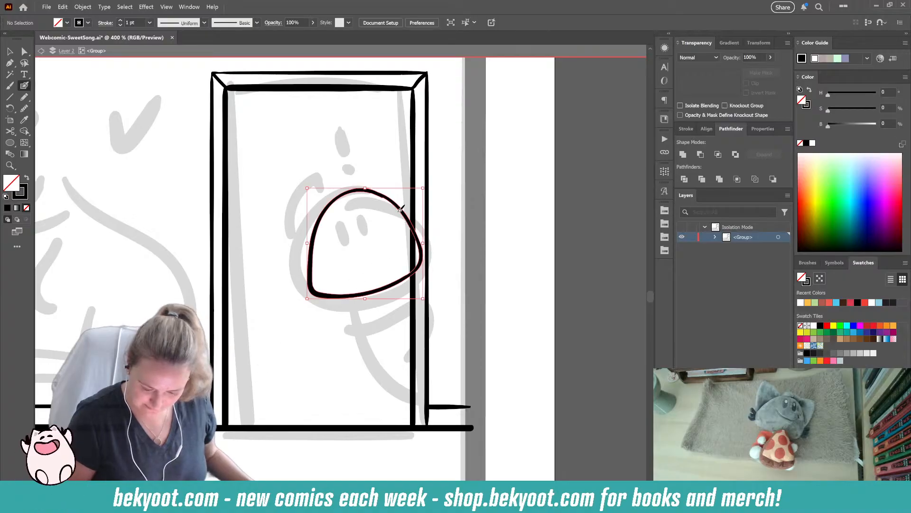
{"action": "left_click", "coordinate": [399, 212], "text": "ctrl"}
{"action": "left_click_drag", "start_coordinate": [438, 82], "coordinate": [439, 82]}
{"action": "left_click", "coordinate": [398, 199], "text": "ctrl"}
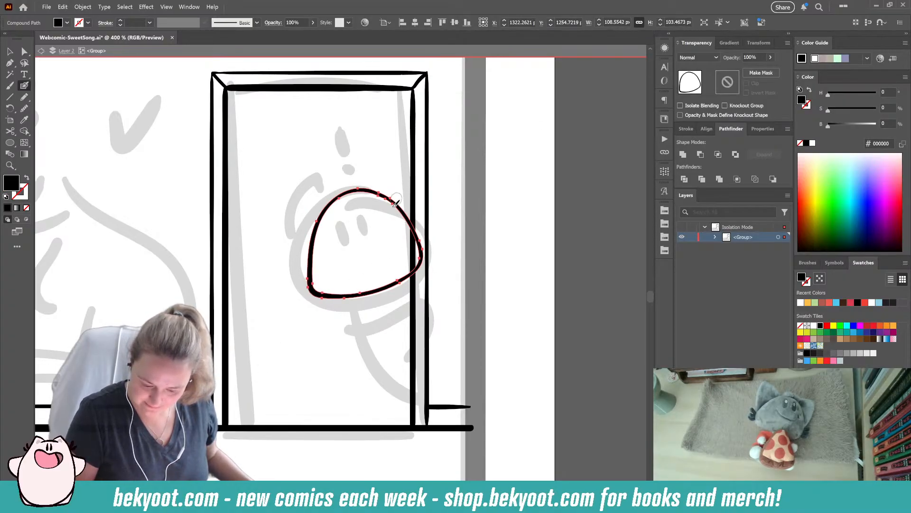
{"action": "left_click", "coordinate": [24, 108]}
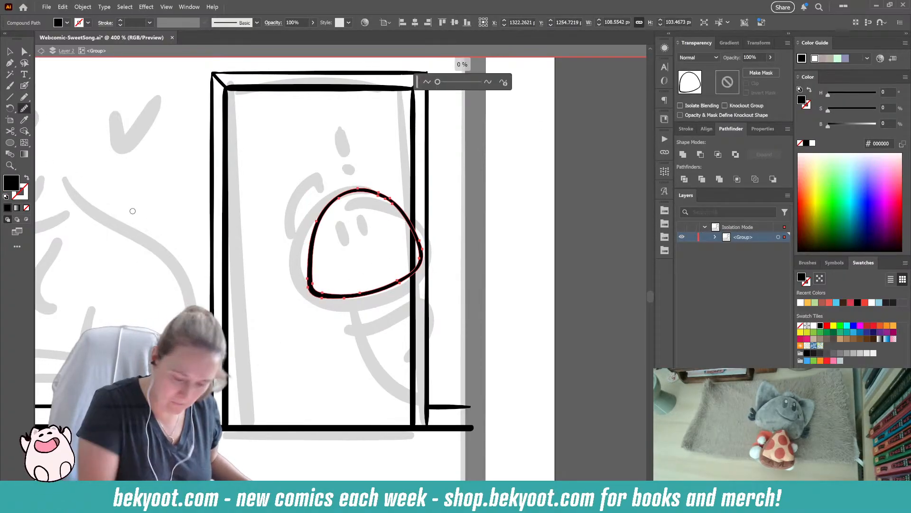
{"action": "left_click", "coordinate": [395, 203], "text": "ctrl"}
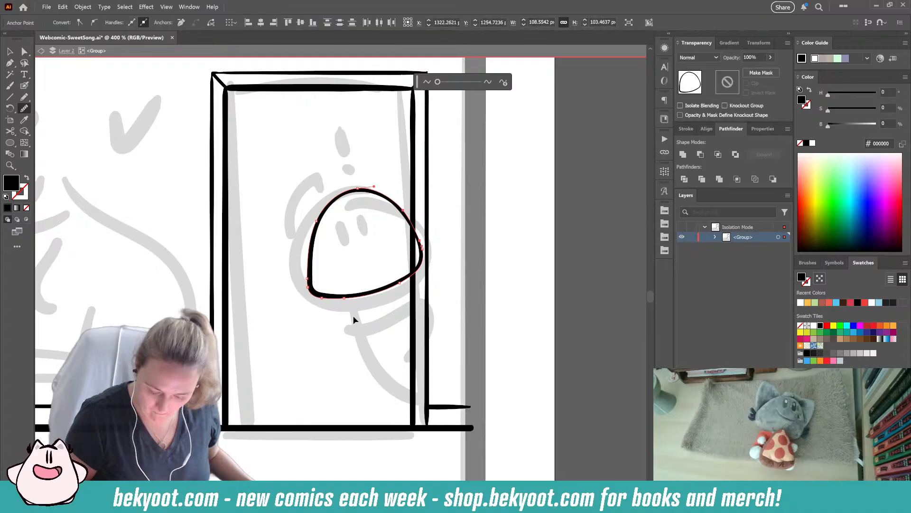
{"action": "left_click", "coordinate": [360, 312], "text": "ctrl"}
- Scale the head outline down to about 104.5 by 99.6 px
{"action": "left_click", "coordinate": [10, 50]}
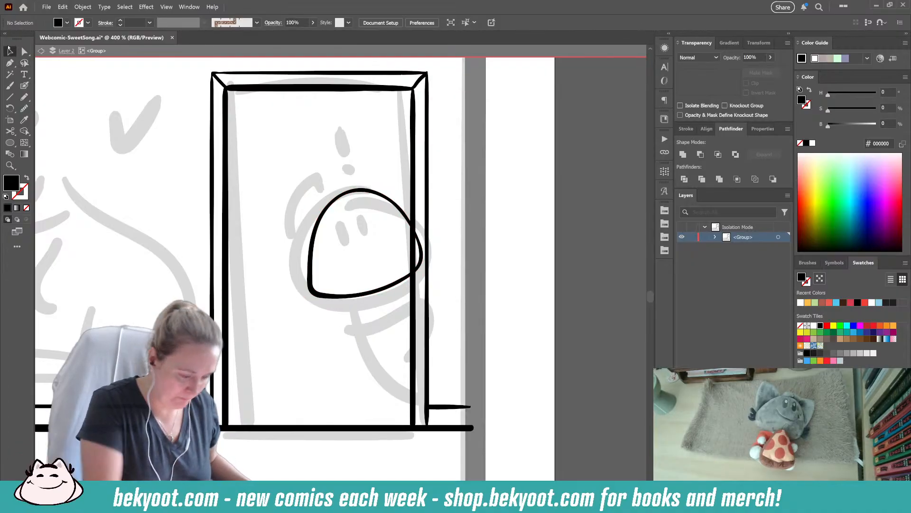
{"action": "left_click", "coordinate": [355, 297]}
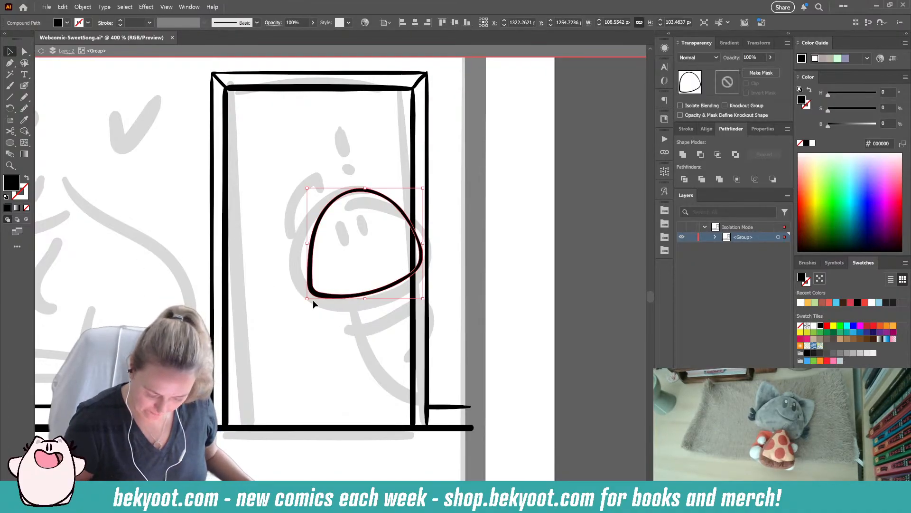
{"action": "left_click", "coordinate": [377, 165]}
- Ink a curved vertical guide line across the face and group it with the head outline
{"action": "left_click", "coordinate": [24, 86]}
{"action": "mouse_move", "coordinate": [353, 175]}
{"action": "left_mouse_down"}
{"action": "mouse_move", "coordinate": [347, 191]}
{"action": "mouse_move", "coordinate": [370, 291]}
{"action": "left_mouse_up"}
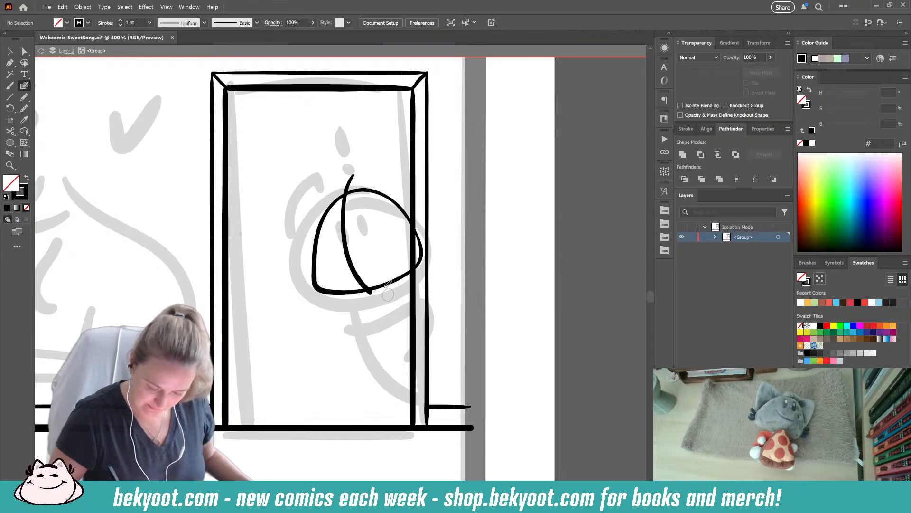
{"action": "key", "text": "ctrl+z"}
{"action": "mouse_move", "coordinate": [356, 169]}
{"action": "left_mouse_down"}
{"action": "mouse_move", "coordinate": [354, 202]}
{"action": "mouse_move", "coordinate": [379, 299]}
{"action": "left_mouse_up"}
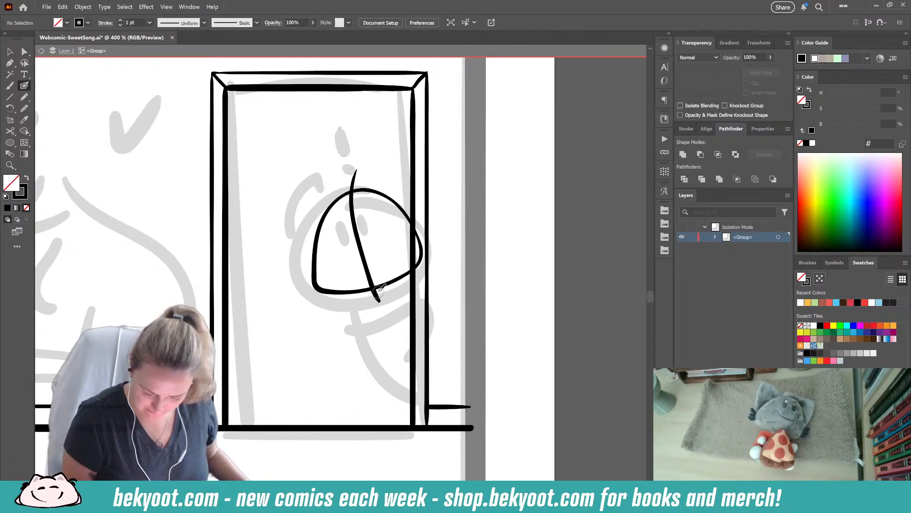
{"action": "left_click_drag", "start_coordinate": [335, 180], "coordinate": [364, 230]}
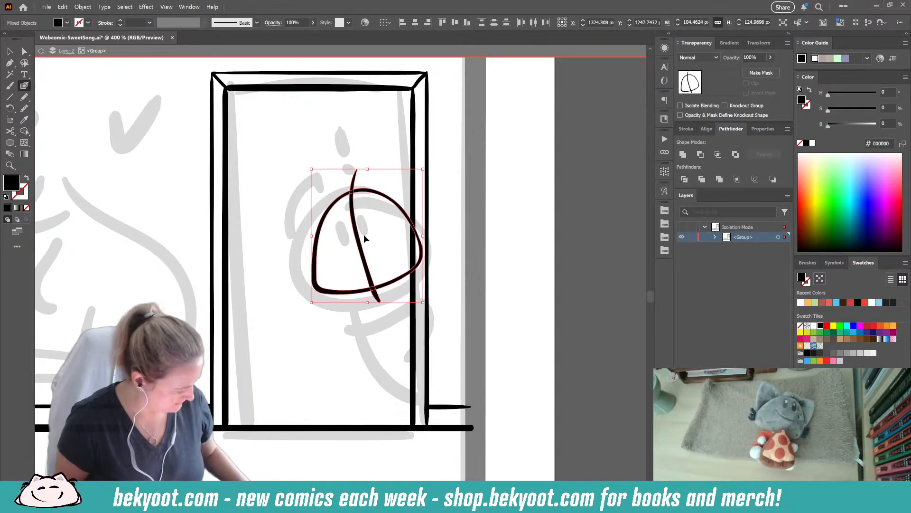
{"action": "key", "text": "ctrl+g"}
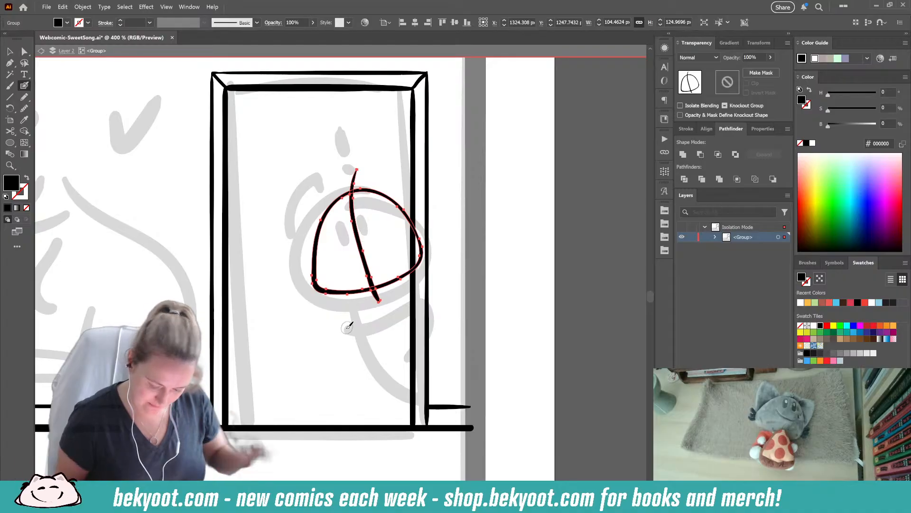
- Shrink the grouped head and guide line slightly and move them lower in the doorway
{"action": "mouse_move", "coordinate": [424, 192]}
{"action": "left_mouse_down"}
{"action": "mouse_move", "coordinate": [427, 204]}
{"action": "mouse_move", "coordinate": [421, 188]}
{"action": "left_mouse_up"}
{"action": "left_click_drag", "start_coordinate": [398, 222], "coordinate": [400, 221]}
{"action": "left_click", "coordinate": [447, 230], "text": "ctrl"}
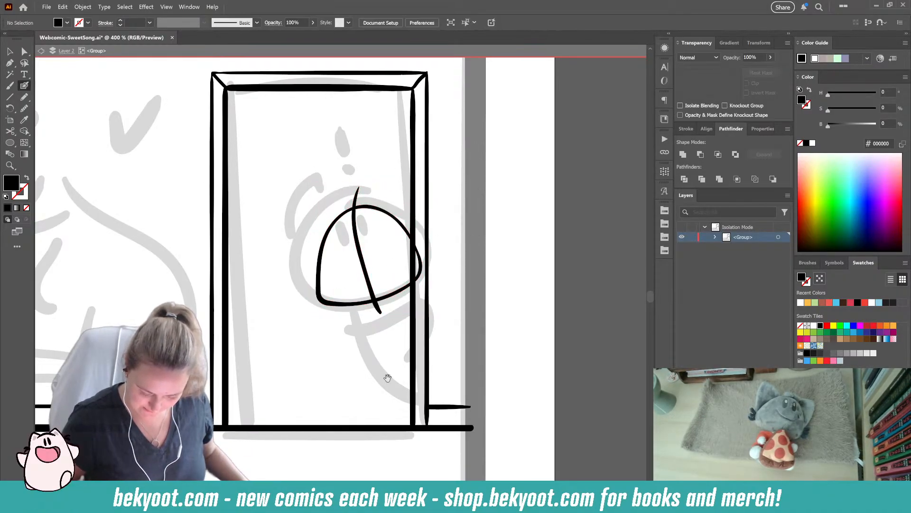
- Inside the head group, ink a curved body line from the head's underside down toward the doorway's right edge
{"action": "left_click_drag", "start_coordinate": [395, 371], "coordinate": [348, 344]}
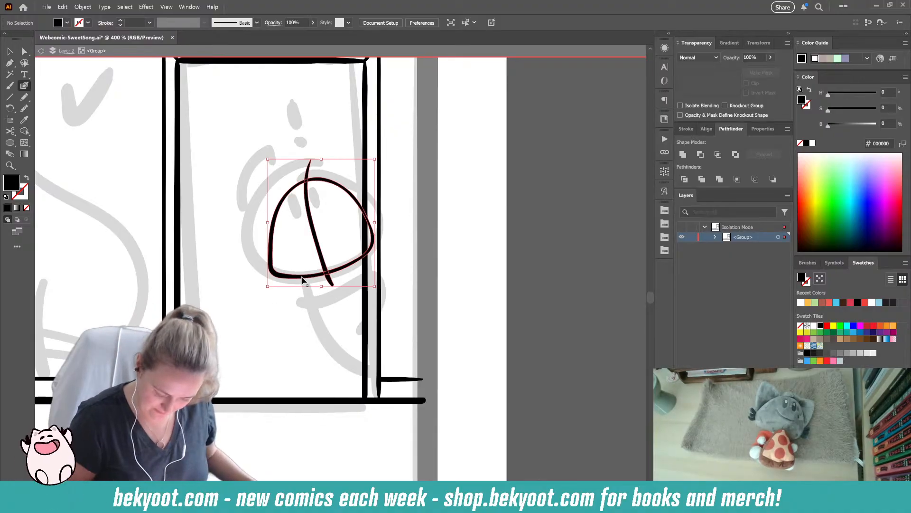
{"action": "left_click", "coordinate": [297, 280], "text": "ctrl"}
{"action": "double_click", "coordinate": [297, 280]}
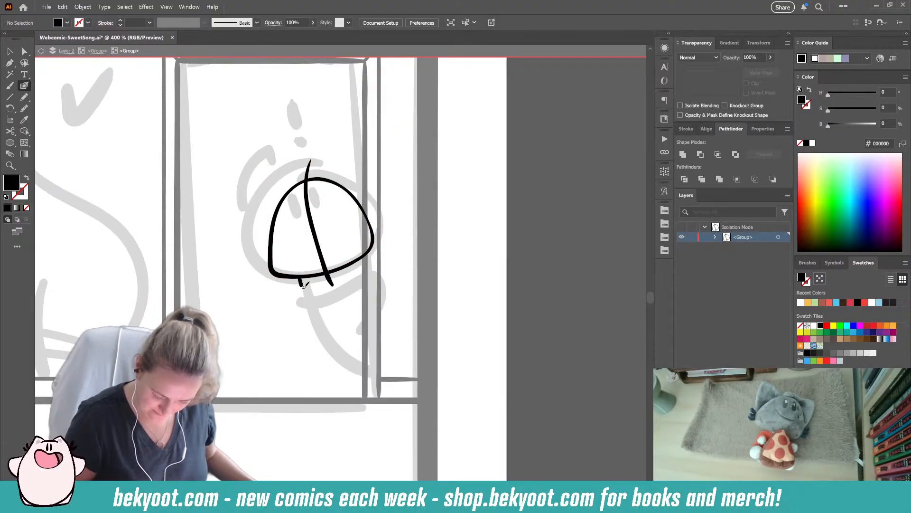
{"action": "left_click_drag", "start_coordinate": [304, 284], "coordinate": [349, 329]}
{"action": "key", "text": "ctrl+z"}
{"action": "mouse_move", "coordinate": [298, 277]}
{"action": "left_mouse_down"}
{"action": "mouse_move", "coordinate": [306, 299]}
{"action": "mouse_move", "coordinate": [355, 331]}
{"action": "left_mouse_up"}
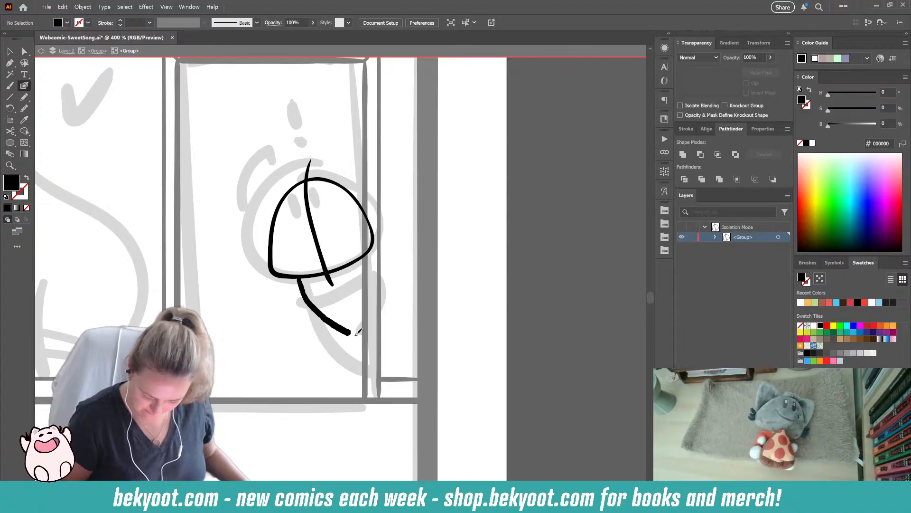
- Redraw the curved body line down to the doorway's edge and ink a rounded loop under the head, joining it
{"action": "key", "text": "ctrl+z"}
{"action": "mouse_move", "coordinate": [297, 276]}
{"action": "left_mouse_down"}
{"action": "mouse_move", "coordinate": [314, 311]}
{"action": "mouse_move", "coordinate": [367, 349]}
{"action": "left_mouse_up"}
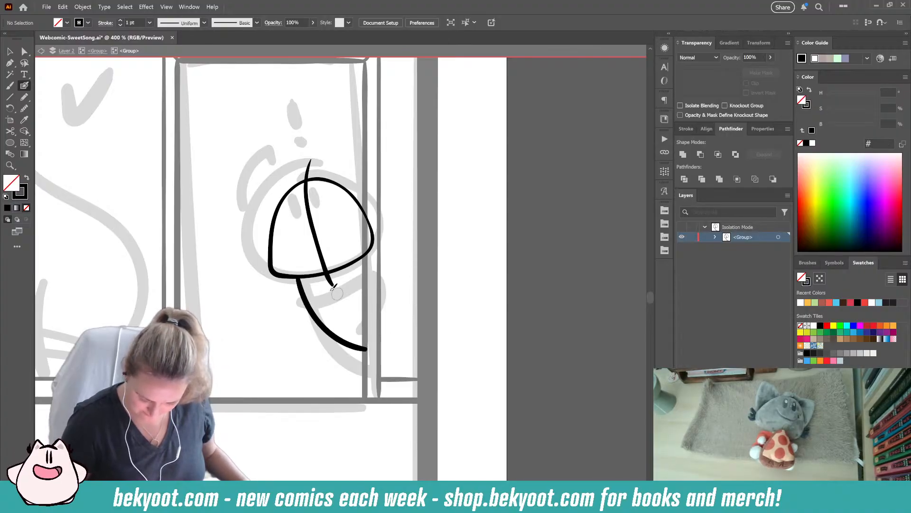
{"action": "mouse_move", "coordinate": [308, 281]}
{"action": "left_mouse_down"}
{"action": "mouse_move", "coordinate": [369, 264]}
{"action": "mouse_move", "coordinate": [366, 308]}
{"action": "mouse_move", "coordinate": [332, 327]}
{"action": "left_mouse_up"}
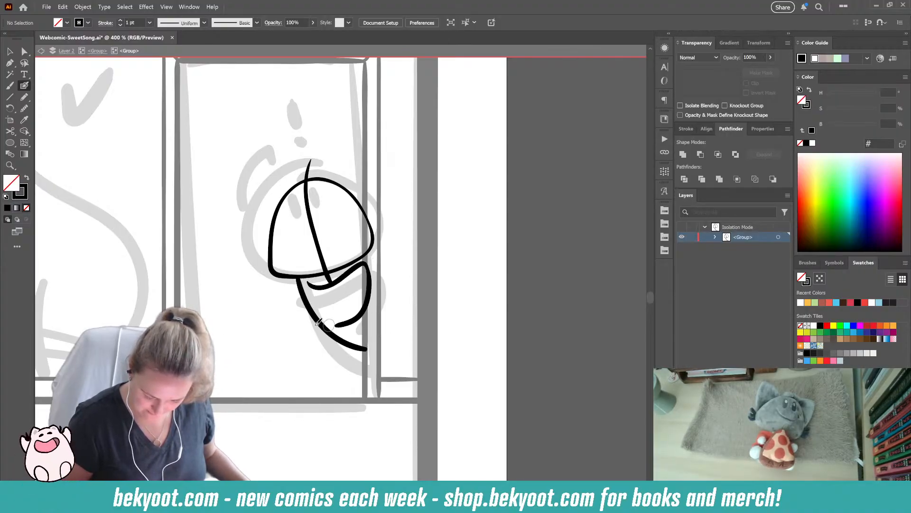
{"action": "key", "text": "ctrl+z"}
{"action": "mouse_move", "coordinate": [314, 284]}
{"action": "left_mouse_down"}
{"action": "mouse_move", "coordinate": [375, 270]}
{"action": "mouse_move", "coordinate": [378, 296]}
{"action": "mouse_move", "coordinate": [367, 320]}
{"action": "mouse_move", "coordinate": [339, 326]}
{"action": "mouse_move", "coordinate": [310, 309]}
{"action": "left_mouse_up"}
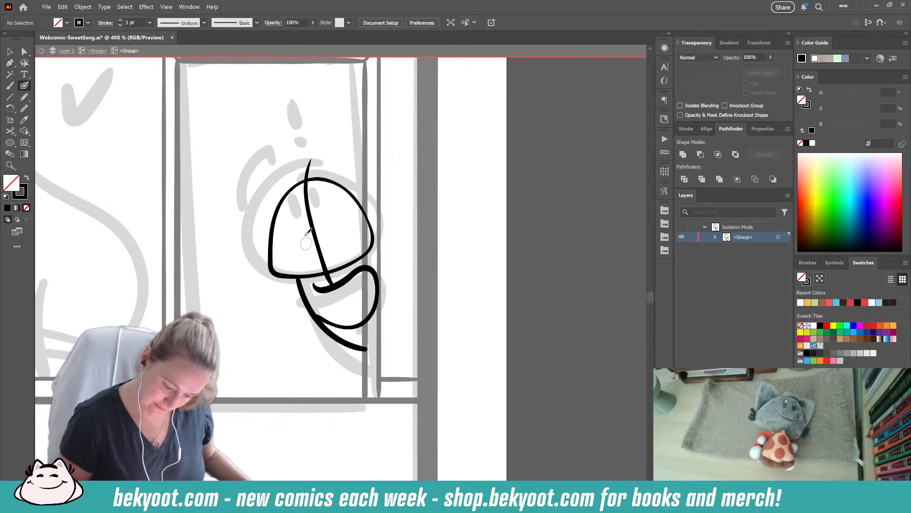
- Ink two narrow vertical eyes beside the face guide line and two thick eyebrows above them
{"action": "left_click_drag", "start_coordinate": [303, 225], "coordinate": [323, 240]}
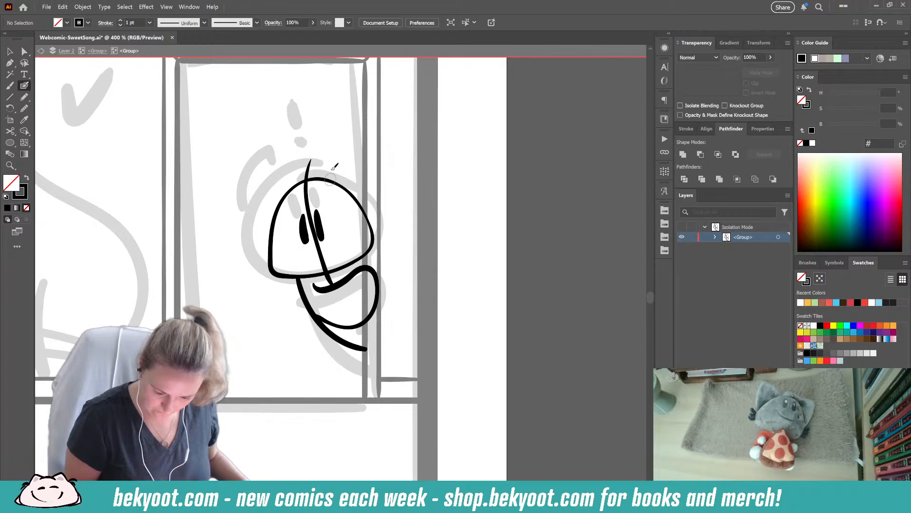
{"action": "mouse_move", "coordinate": [297, 205]}
{"action": "left_mouse_down"}
{"action": "mouse_move", "coordinate": [332, 194]}
{"action": "mouse_move", "coordinate": [299, 190]}
{"action": "mouse_move", "coordinate": [316, 188]}
{"action": "left_mouse_up"}
{"action": "key", "text": "ctrl+z"}
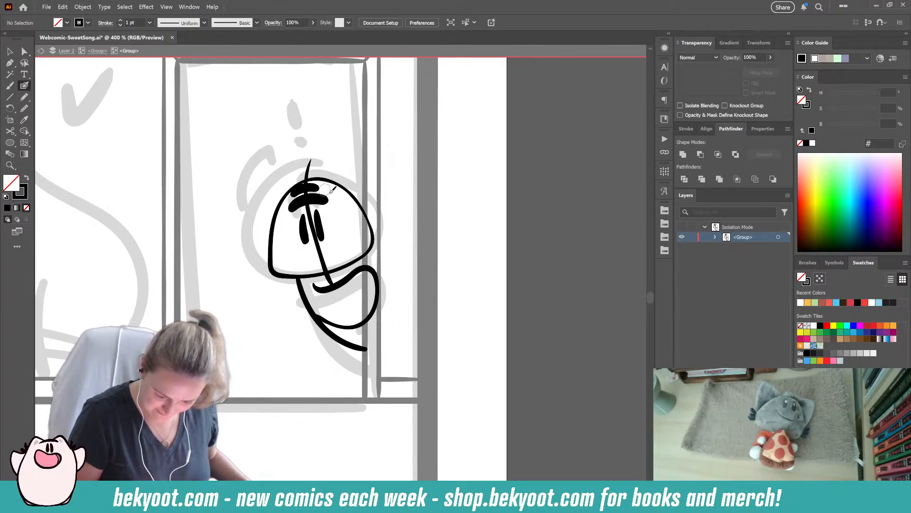
- Ink a small mouth dot low on the face and a short curved mark near the face's right edge
{"action": "left_click", "coordinate": [325, 254]}
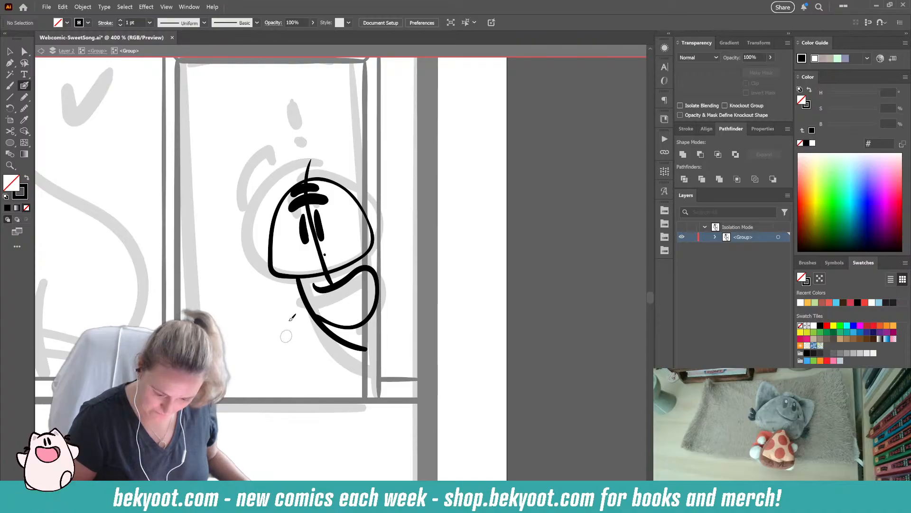
{"action": "left_click", "coordinate": [324, 256]}
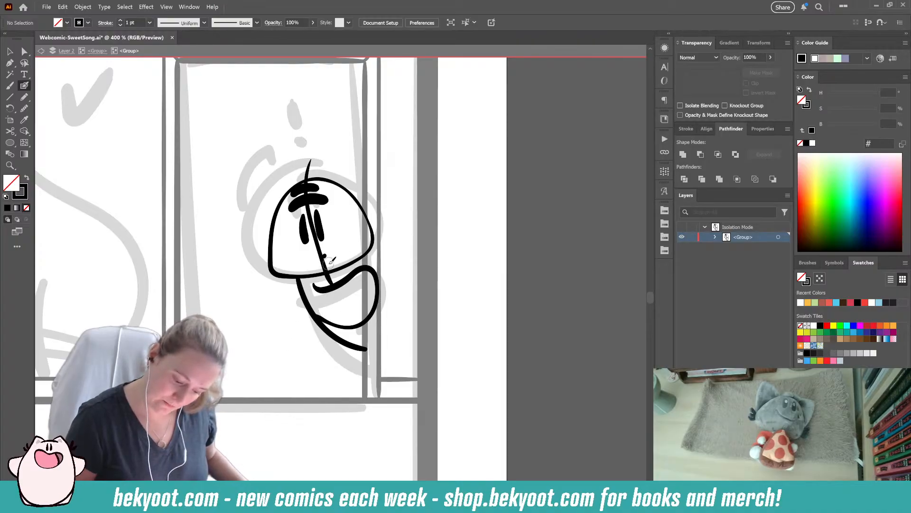
{"action": "key", "text": "ctrl+z"}
{"action": "left_click", "coordinate": [327, 259]}
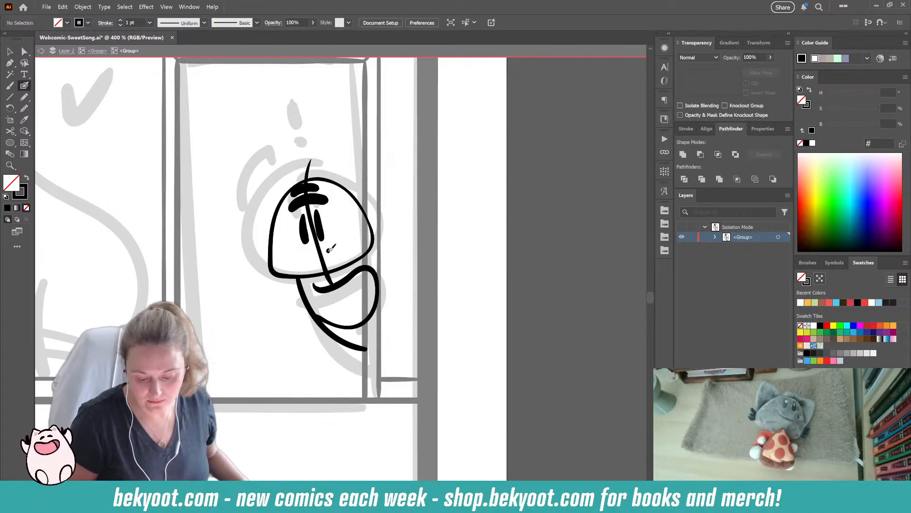
{"action": "key", "text": "ctrl+z"}
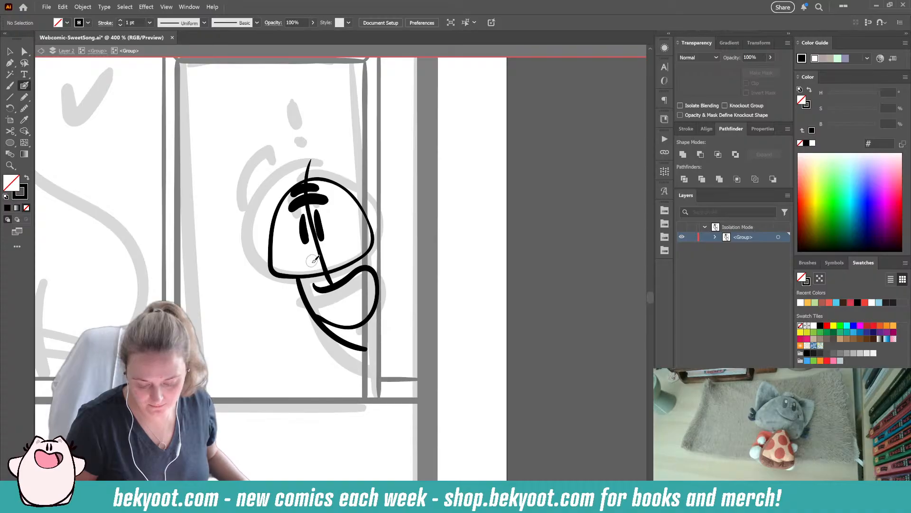
{"action": "left_click_drag", "start_coordinate": [335, 260], "coordinate": [347, 242]}
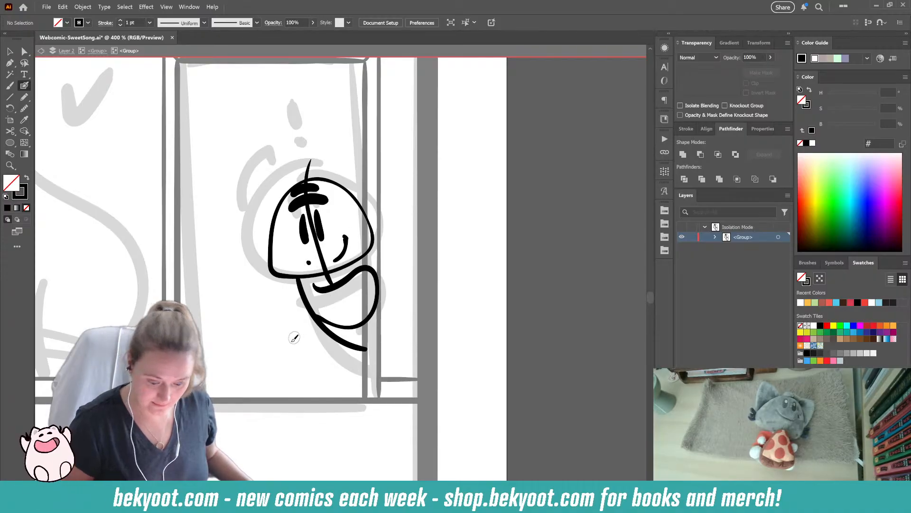
- Ink an exclamation mark above the head, with a tapered stroke about 9 by 26 px, and show the stroke's properties
{"action": "left_click_drag", "start_coordinate": [309, 133], "coordinate": [308, 160]}
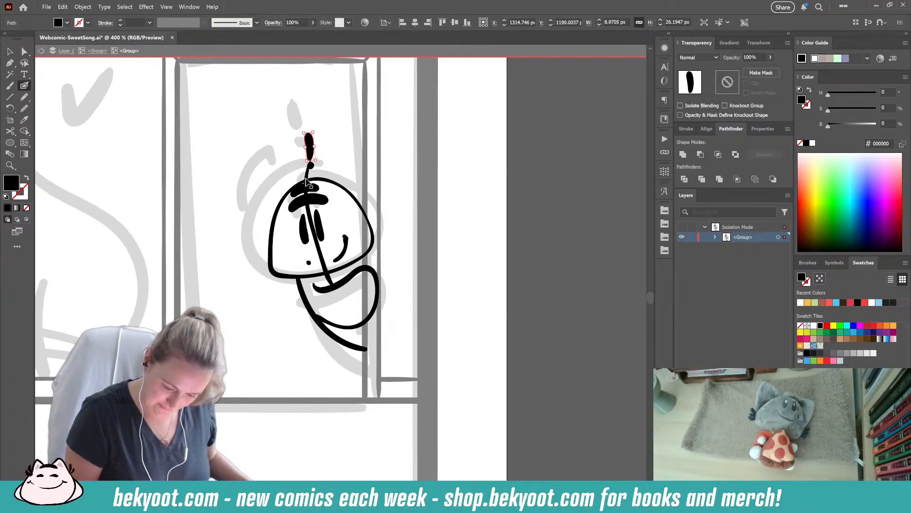
{"action": "left_click", "coordinate": [762, 130]}
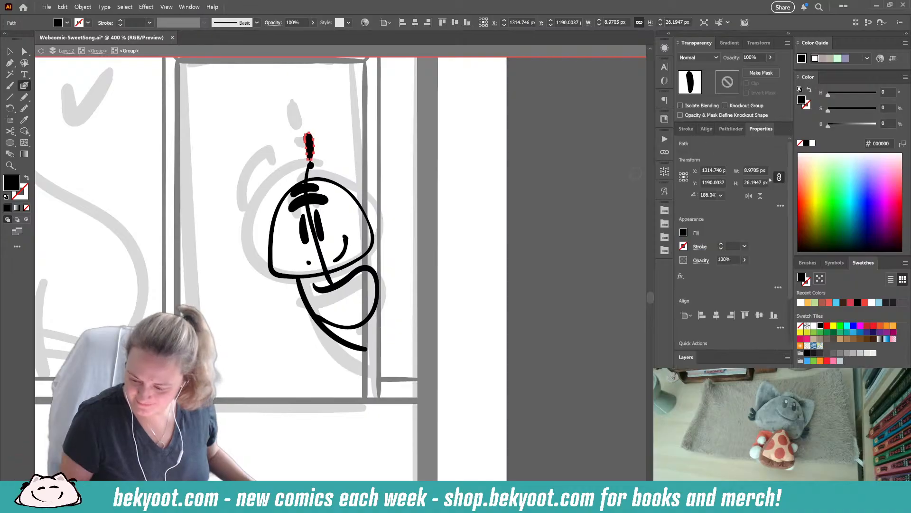
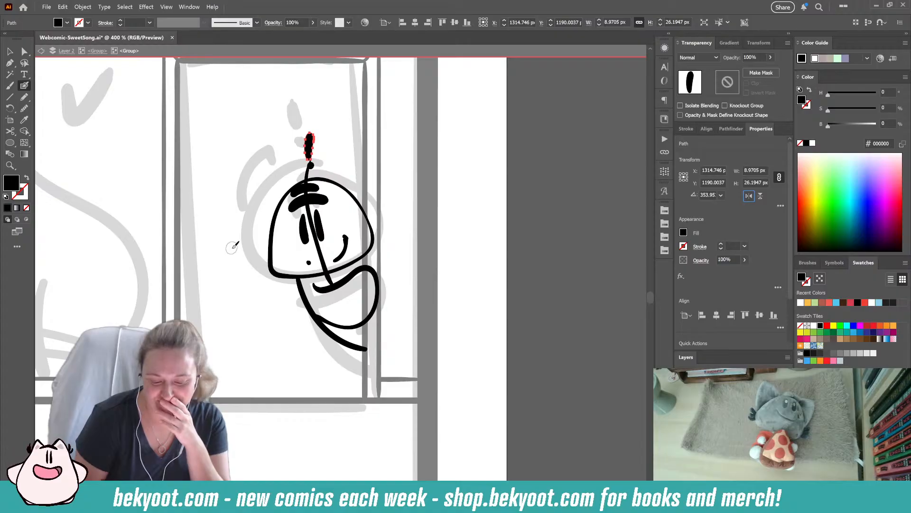
- Ink a short cap across the upper end of the curved mark near the face's right edge
{"action": "left_click_drag", "start_coordinate": [347, 234], "coordinate": [345, 239]}
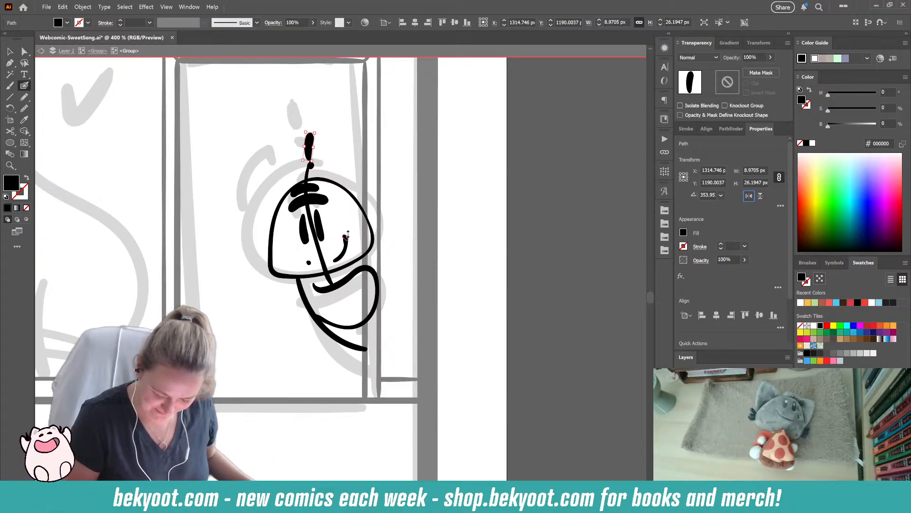
{"action": "key", "text": "ctrl+shift+a"}
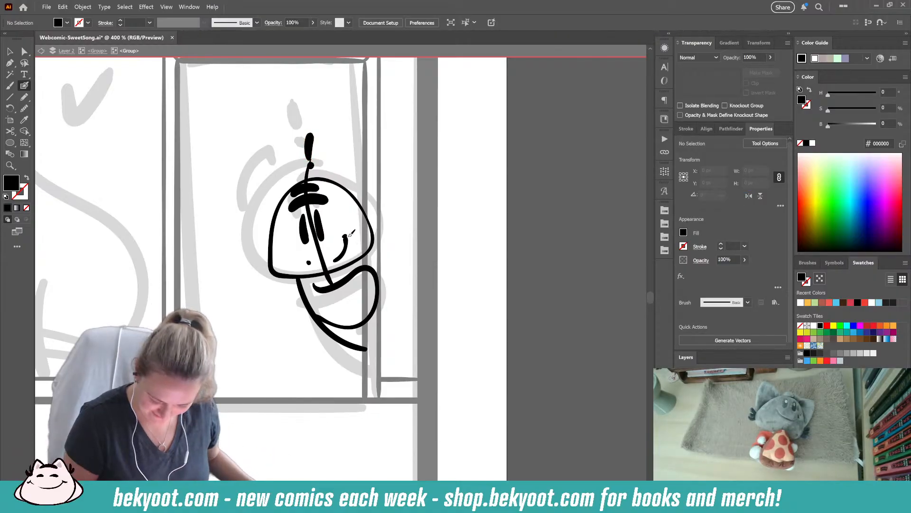
{"action": "left_click_drag", "start_coordinate": [342, 238], "coordinate": [349, 237]}
- Ink a pointed ear on the head's left side, redrawing its outer edge down to the cheek
{"action": "key", "text": "shift+x"}
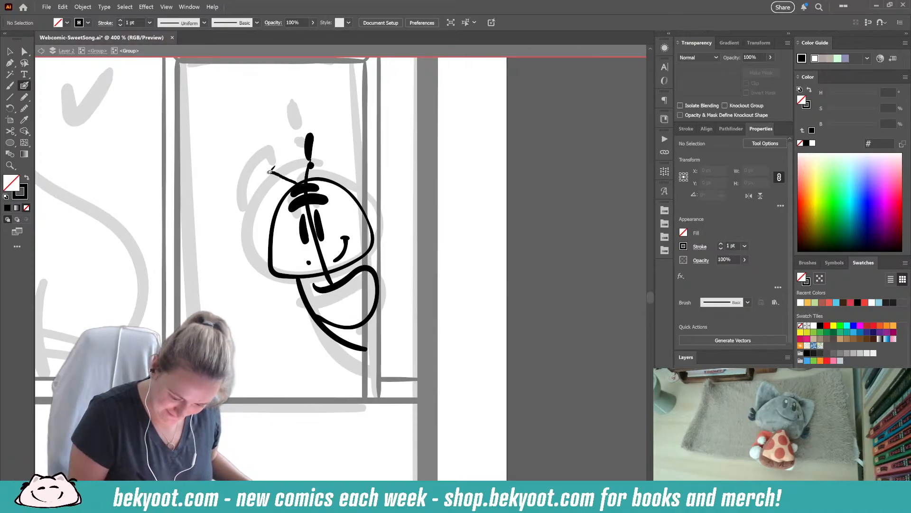
{"action": "key", "text": "ctrl+z"}
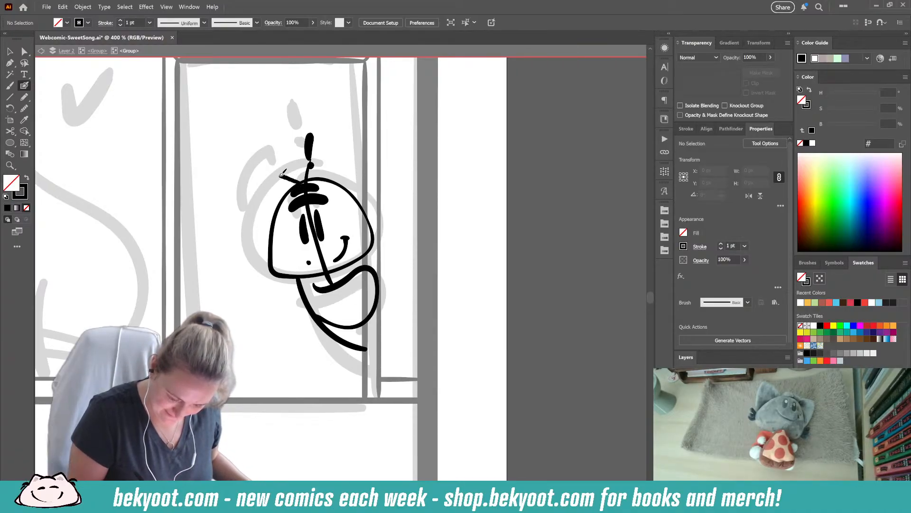
{"action": "left_click_drag", "start_coordinate": [273, 176], "coordinate": [270, 253]}
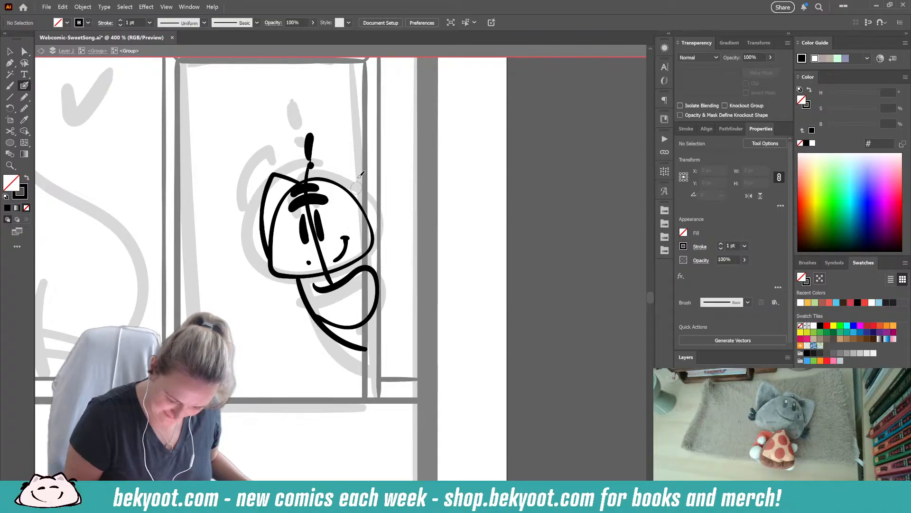
{"action": "key", "text": "ctrl+z"}
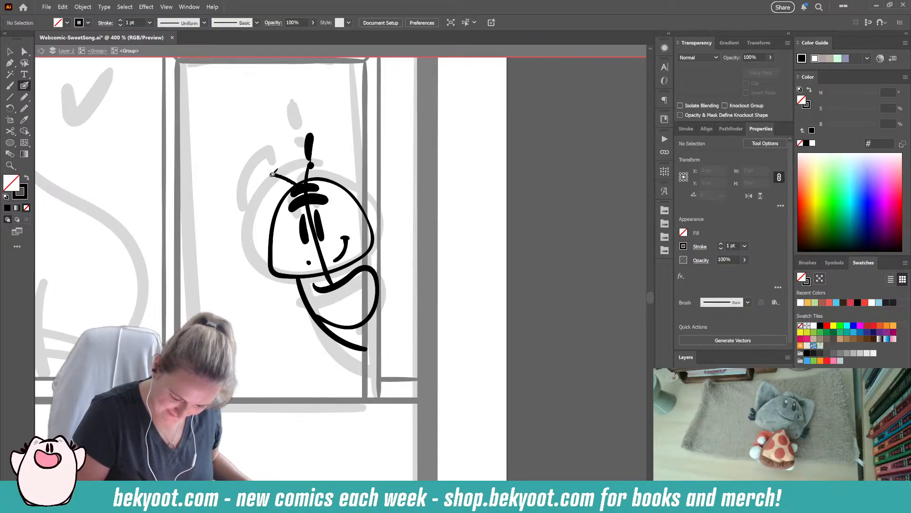
{"action": "mouse_move", "coordinate": [264, 198]}
{"action": "left_mouse_down"}
{"action": "mouse_move", "coordinate": [260, 242]}
{"action": "mouse_move", "coordinate": [271, 262]}
{"action": "left_mouse_up"}
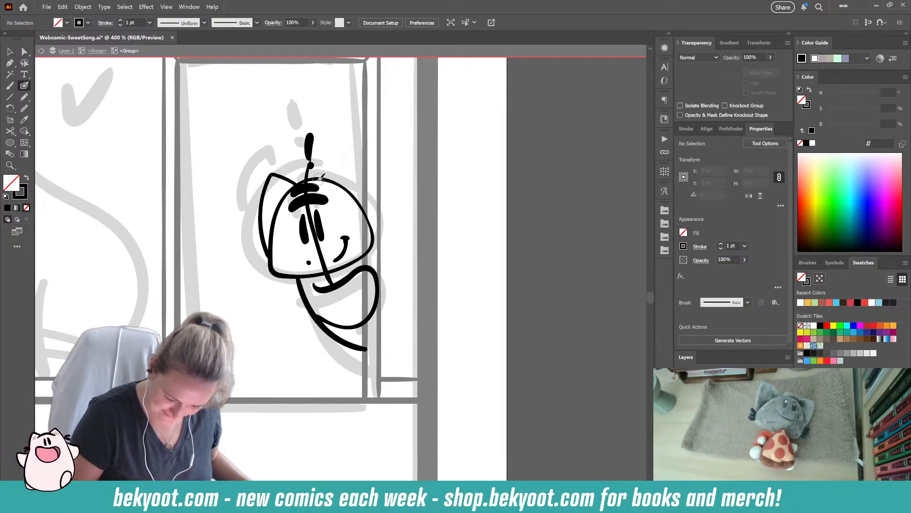
- Ink a taller rounded ear on the head's right side and reinforce the left ear's inner edge
{"action": "mouse_move", "coordinate": [317, 178]}
{"action": "left_mouse_down"}
{"action": "mouse_move", "coordinate": [345, 150]}
{"action": "mouse_move", "coordinate": [355, 155]}
{"action": "mouse_move", "coordinate": [373, 239]}
{"action": "left_mouse_up"}
{"action": "left_click_drag", "start_coordinate": [378, 150], "coordinate": [345, 157]}
{"action": "key", "text": "ctrl+shift+a"}
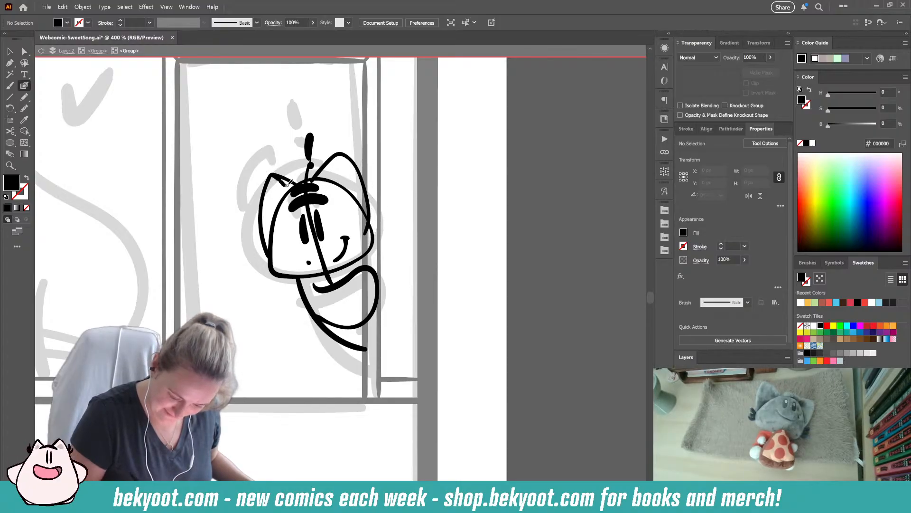
{"action": "key", "text": "shift+x"}
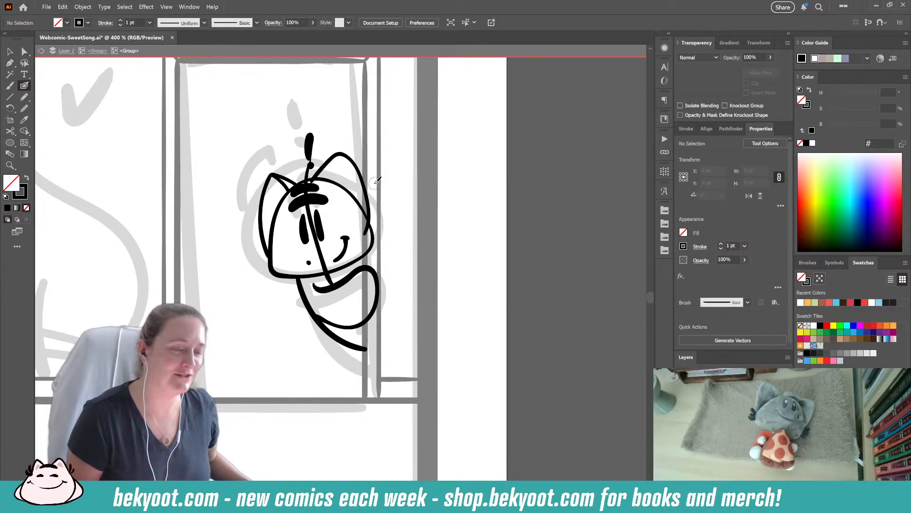
- Adjust the right ear's position slightly and trim its inner end where it meets the head
{"action": "left_click", "coordinate": [367, 196], "text": "ctrl"}
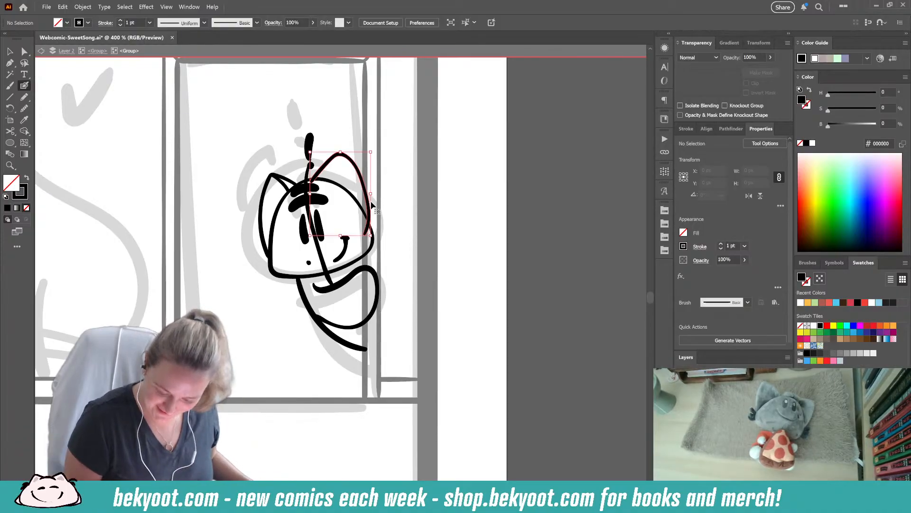
{"action": "left_click_drag", "start_coordinate": [372, 194], "coordinate": [375, 188]}
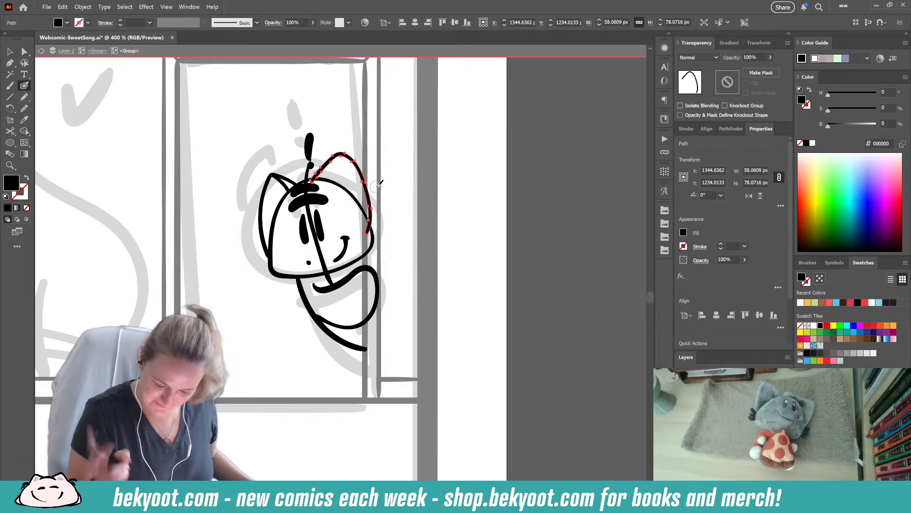
{"action": "left_click_drag", "start_coordinate": [320, 180], "coordinate": [308, 187]}
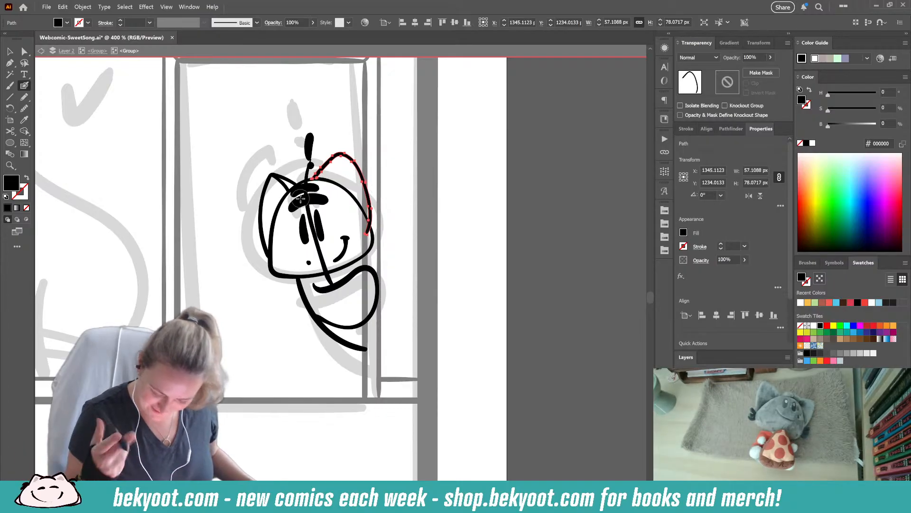
{"action": "left_click", "coordinate": [405, 221], "text": "ctrl"}
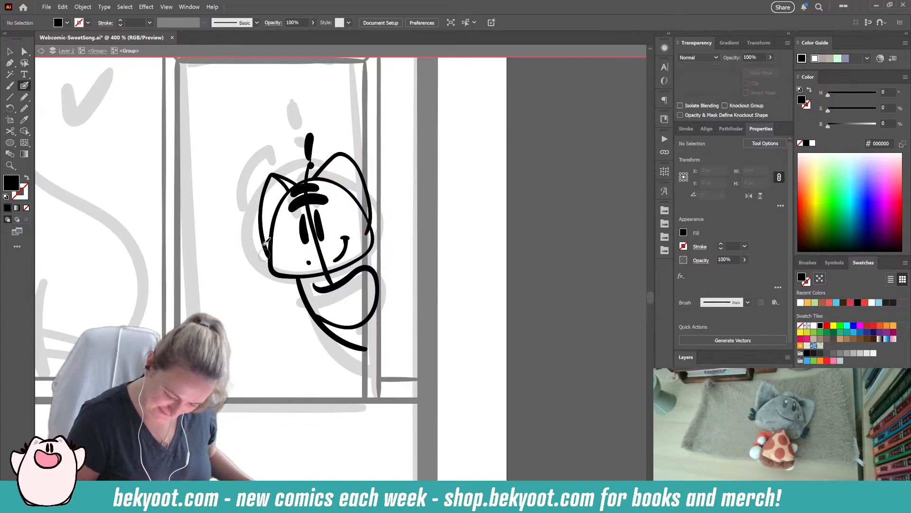
- Ink a fur tuft of three short, thick strokes beside the lower left cheek, redoing the first attempts
{"action": "left_click_drag", "start_coordinate": [271, 256], "coordinate": [256, 248]}
{"action": "key", "text": "ctrl+z"}
{"action": "key", "text": "ctrl+z"}
{"action": "mouse_move", "coordinate": [272, 259]}
{"action": "left_mouse_down"}
{"action": "mouse_move", "coordinate": [255, 266]}
{"action": "mouse_move", "coordinate": [255, 276]}
{"action": "left_mouse_up"}
- Smooth each of the three strokes of the left cheek tuft
{"action": "left_click", "coordinate": [262, 273], "text": "ctrl"}
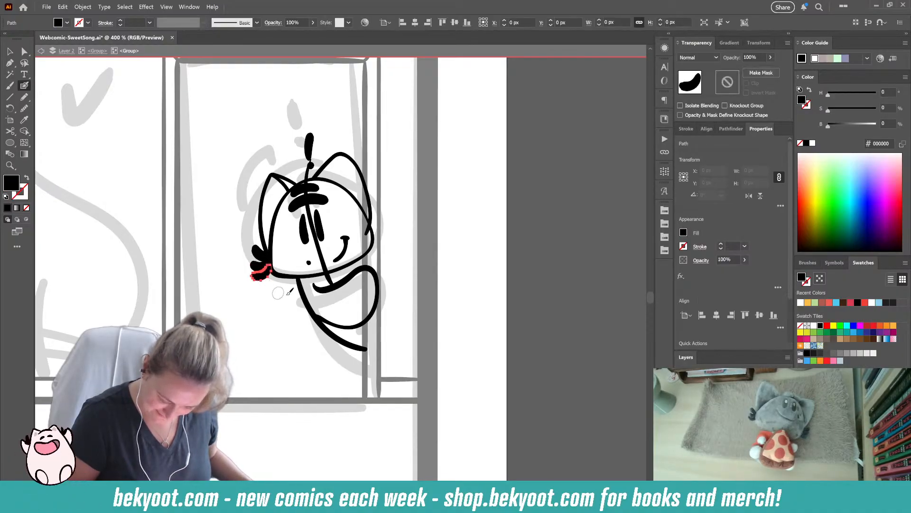
{"action": "key", "text": "ctrl+shift+s"}
{"action": "left_click_drag", "start_coordinate": [437, 81], "coordinate": [443, 82]}
{"action": "left_click", "coordinate": [260, 266], "text": "ctrl"}
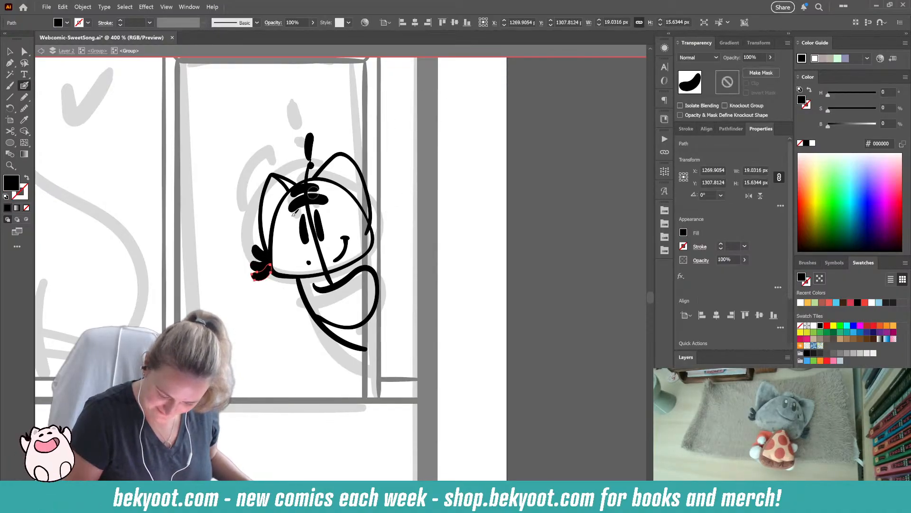
{"action": "left_click", "coordinate": [260, 253], "text": "ctrl"}
{"action": "key", "text": "ctrl+shift+s"}
{"action": "left_click", "coordinate": [256, 261], "text": "ctrl"}
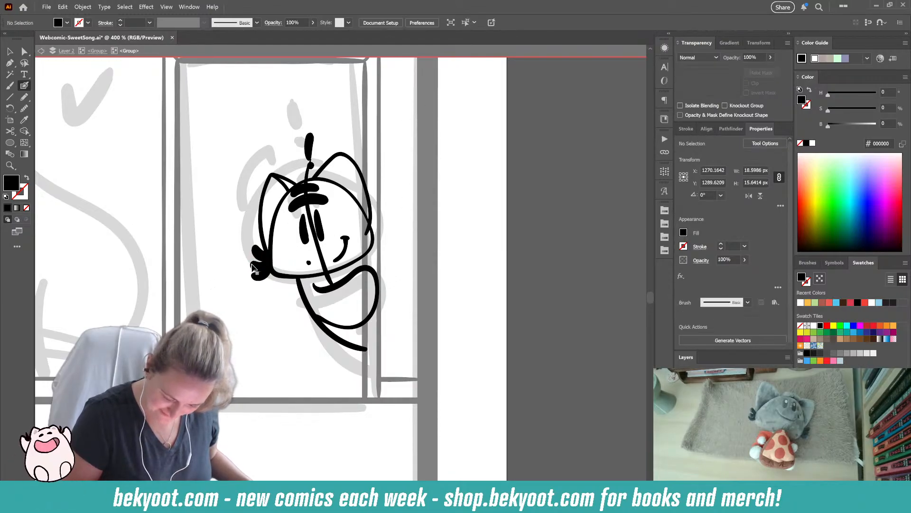
{"action": "key", "text": "ctrl+shift+s"}
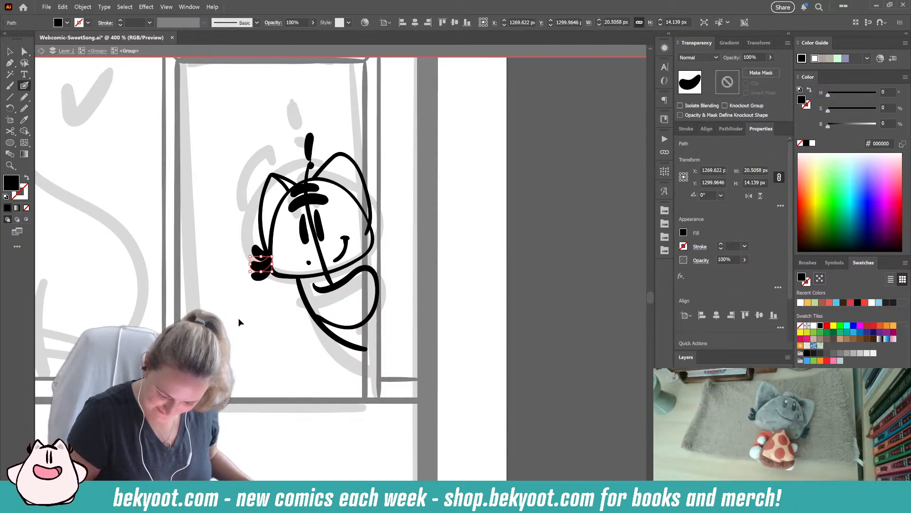
{"action": "left_click", "coordinate": [242, 312], "text": "ctrl"}
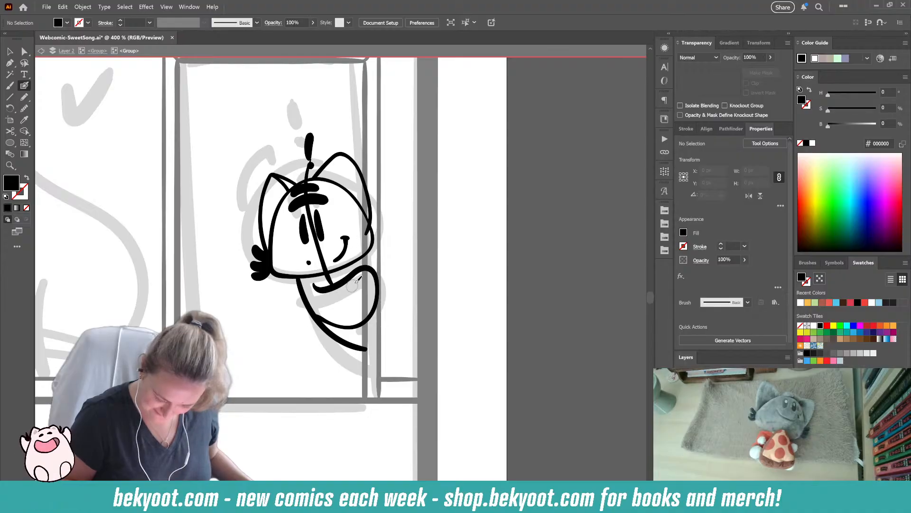
- Ink two short detail marks inside the rounded loop below the head
{"action": "left_click_drag", "start_coordinate": [352, 279], "coordinate": [349, 293]}
{"action": "left_click_drag", "start_coordinate": [350, 305], "coordinate": [368, 314]}
{"action": "key", "text": "ctrl+z"}
{"action": "left_click_drag", "start_coordinate": [316, 378], "coordinate": [288, 375]}
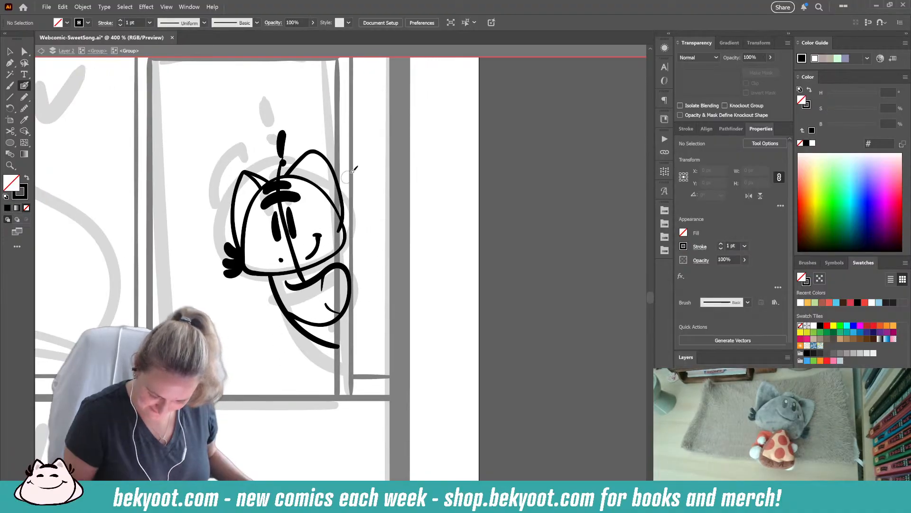
- Nudge the right eye's position and delete the vertical guide line running through the face
{"action": "left_click", "coordinate": [291, 210], "text": "ctrl"}
{"action": "left_click_drag", "start_coordinate": [291, 209], "coordinate": [299, 224]}
{"action": "left_click", "coordinate": [304, 227], "text": "ctrl"}
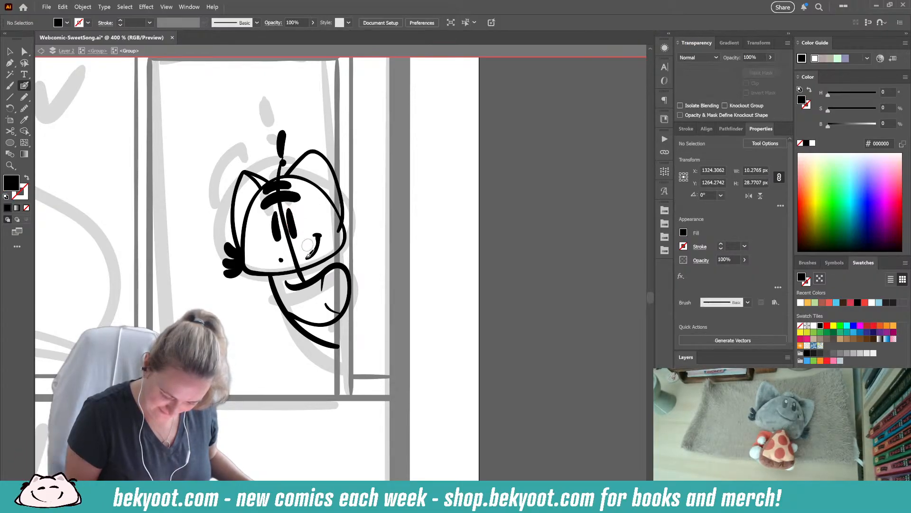
{"action": "left_click", "coordinate": [294, 233], "text": "ctrl"}
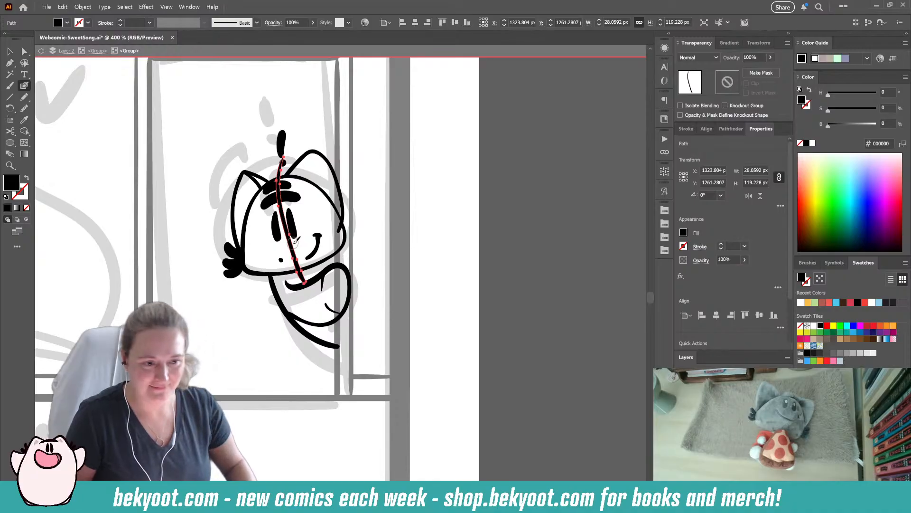
{"action": "key", "text": "Delete"}
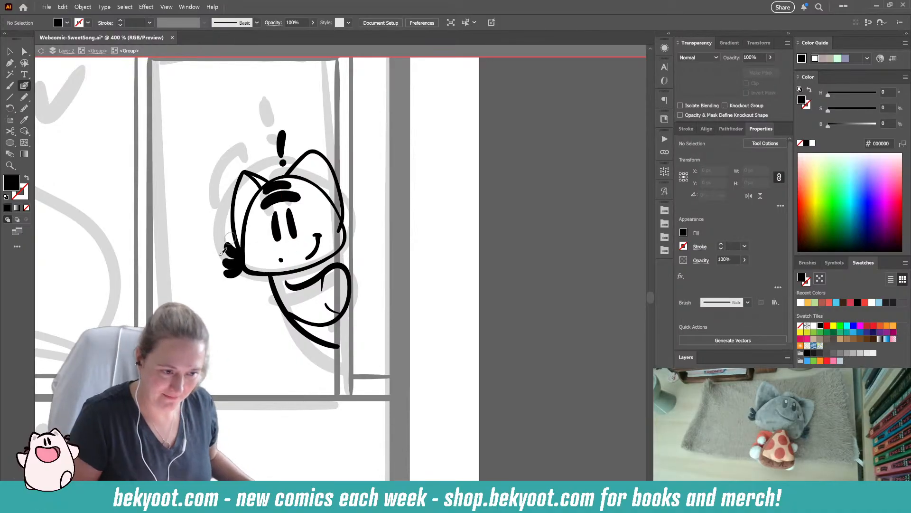
{"action": "left_click_drag", "start_coordinate": [291, 225], "coordinate": [287, 225], "text": "ctrl"}
{"action": "left_click", "coordinate": [306, 227], "text": "ctrl"}
- Shift the right ear slightly down and to the right on the head
{"action": "left_click_drag", "start_coordinate": [310, 279], "coordinate": [318, 270]}
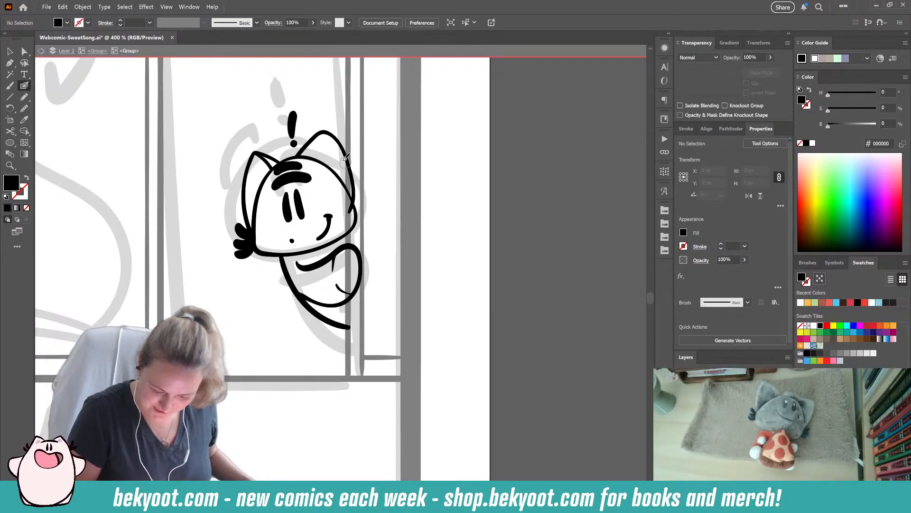
{"action": "left_click_drag", "start_coordinate": [349, 159], "coordinate": [349, 162], "text": "ctrl"}
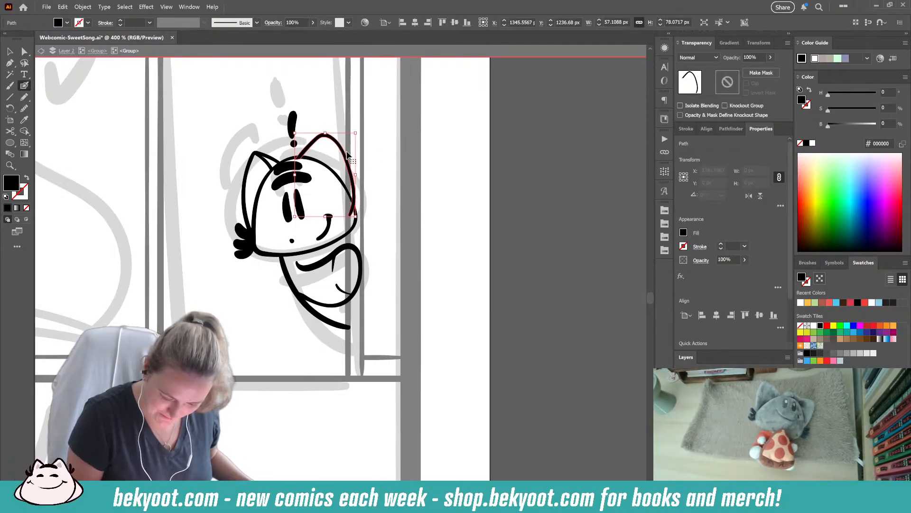
{"action": "left_click", "coordinate": [330, 122], "text": "ctrl"}
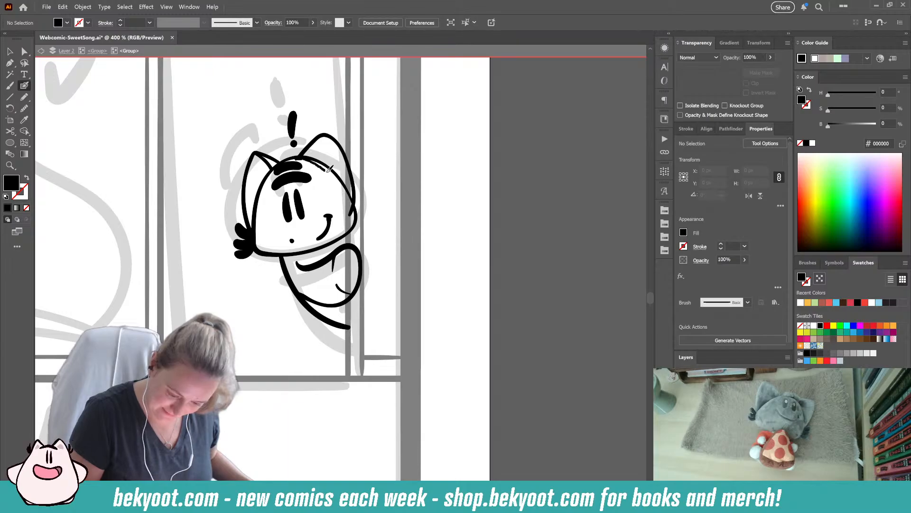
- Ink the right ear's inner edge and trim away the head outline running beneath it
{"action": "key", "text": "shift+x"}
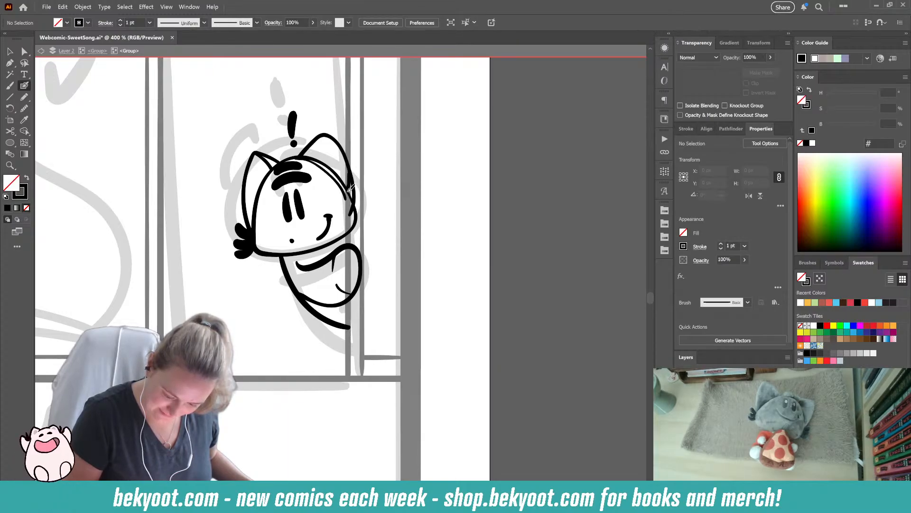
{"action": "left_click", "coordinate": [327, 162], "text": "ctrl"}
{"action": "mouse_move", "coordinate": [348, 202]}
{"action": "left_mouse_down"}
{"action": "mouse_move", "coordinate": [352, 166]}
{"action": "mouse_move", "coordinate": [357, 190]}
{"action": "mouse_move", "coordinate": [307, 158]}
{"action": "left_mouse_up"}
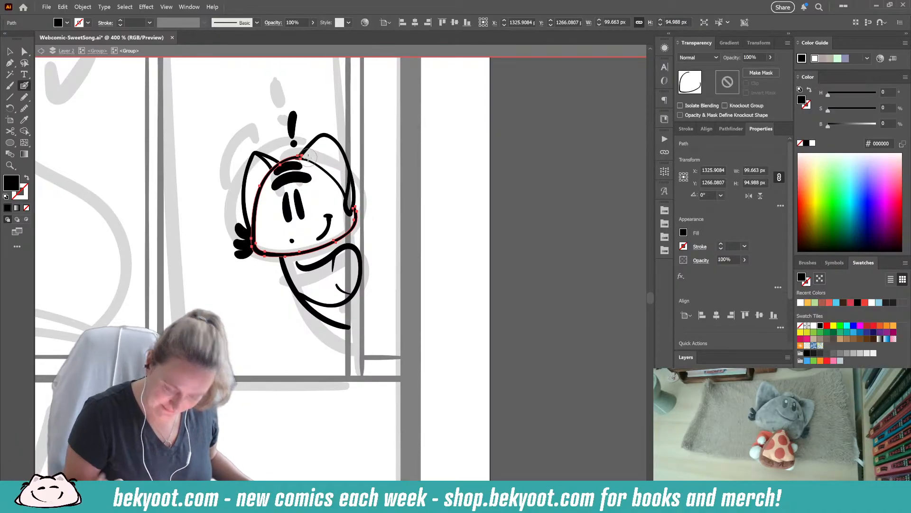
{"action": "left_click", "coordinate": [407, 191], "text": "ctrl"}
- Ink a matching fur tuft of short strokes on the right cheek, at the ear's base
{"action": "left_click_drag", "start_coordinate": [390, 225], "coordinate": [386, 201]}
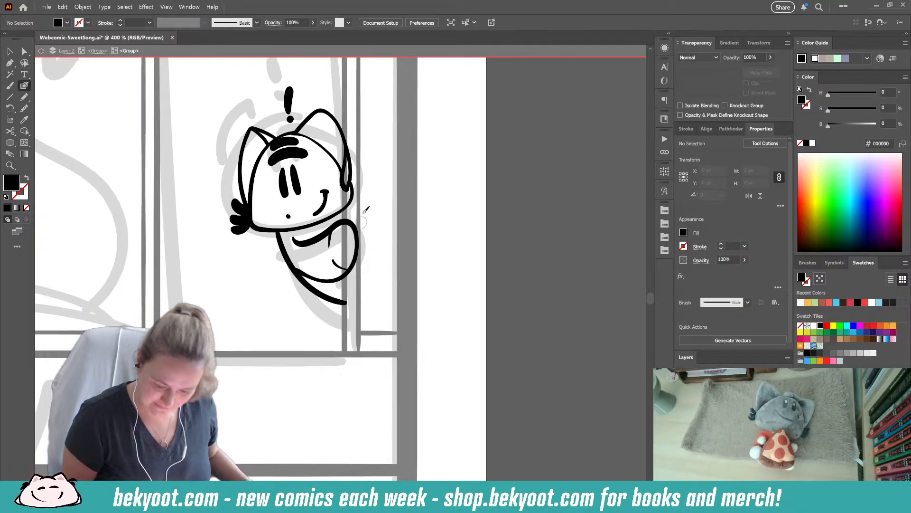
{"action": "left_click_drag", "start_coordinate": [355, 173], "coordinate": [364, 195]}
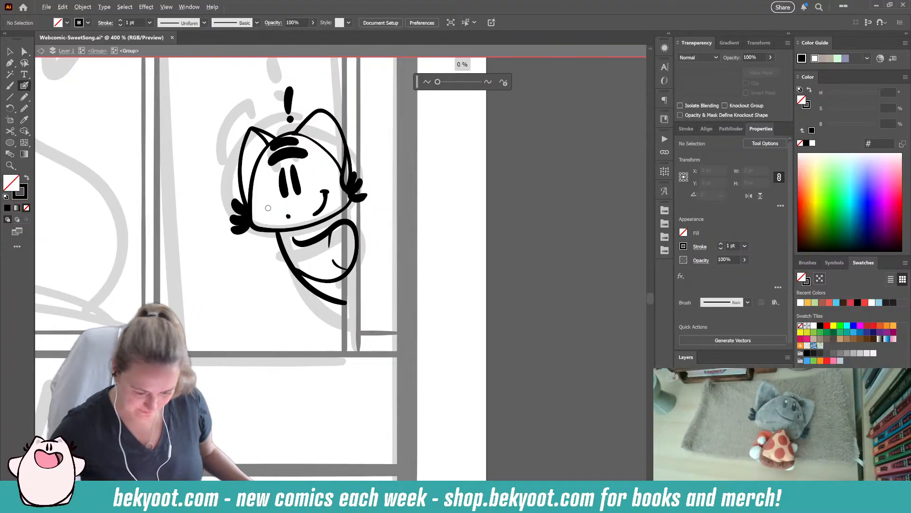
- Leave the character's group, ink the cupcake wrapper's sides and base about 303 by 163 px, and group the strokes
{"action": "key", "text": "ctrl+minus"}
{"action": "key", "text": "ctrl+minus"}
{"action": "left_click_drag", "start_coordinate": [292, 369], "coordinate": [340, 379]}
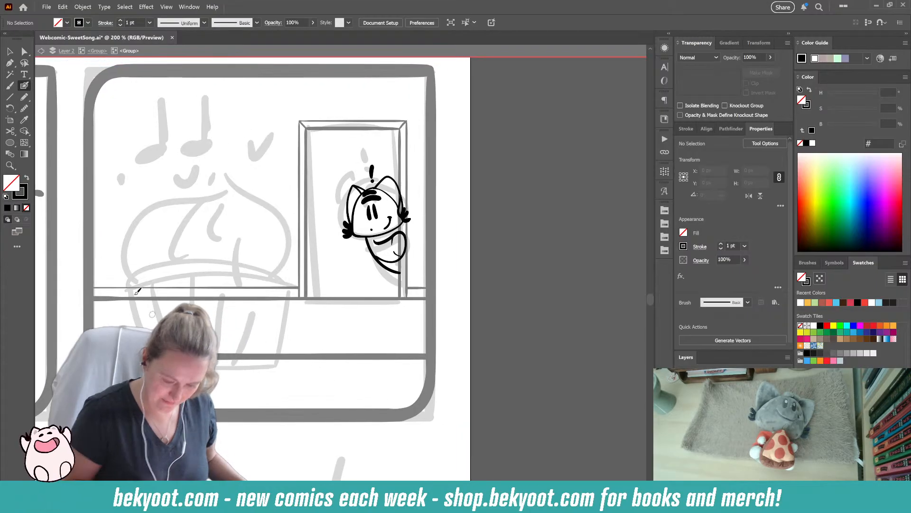
{"action": "left_click", "coordinate": [102, 52]}
{"action": "left_click_drag", "start_coordinate": [157, 328], "coordinate": [205, 291]}
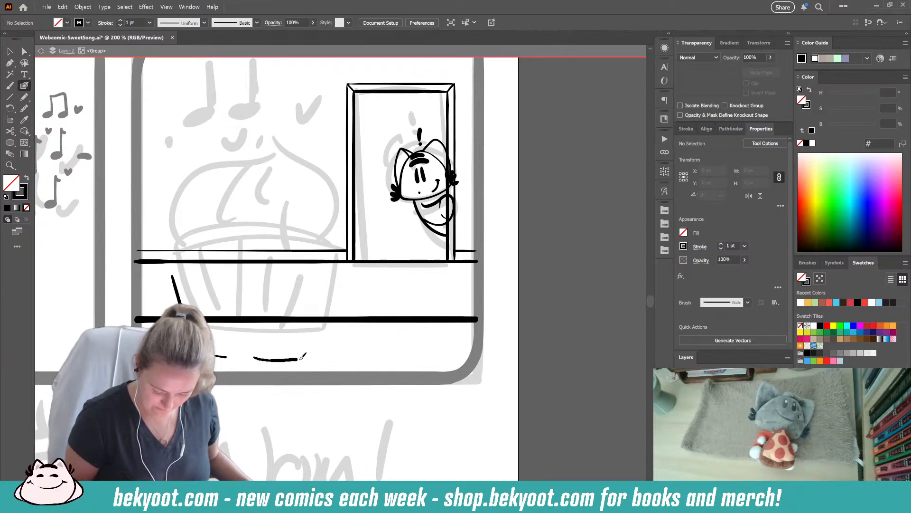
{"action": "mouse_move", "coordinate": [244, 357]}
{"action": "left_mouse_down"}
{"action": "mouse_move", "coordinate": [312, 355]}
{"action": "mouse_move", "coordinate": [332, 274]}
{"action": "left_mouse_up"}
{"action": "left_click", "coordinate": [176, 292], "text": "ctrl+shift"}
{"action": "key", "text": "ctrl+g"}
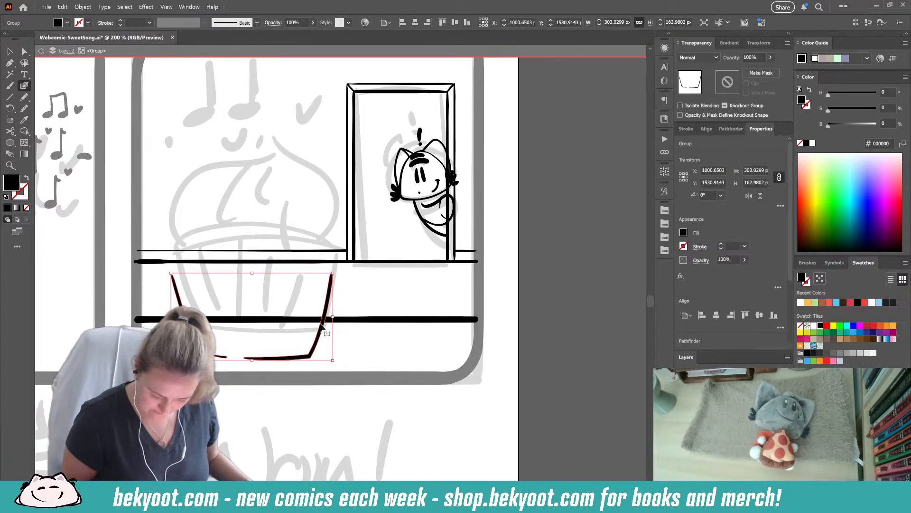
- Inside the wrapper group, ink two opposing curved rim lines about 309 by 53 px and group them
{"action": "double_click", "coordinate": [328, 310]}
{"action": "mouse_move", "coordinate": [172, 275]}
{"action": "left_mouse_down"}
{"action": "mouse_move", "coordinate": [231, 293]}
{"action": "mouse_move", "coordinate": [319, 286]}
{"action": "mouse_move", "coordinate": [335, 274]}
{"action": "mouse_move", "coordinate": [262, 269]}
{"action": "mouse_move", "coordinate": [170, 280]}
{"action": "left_mouse_up"}
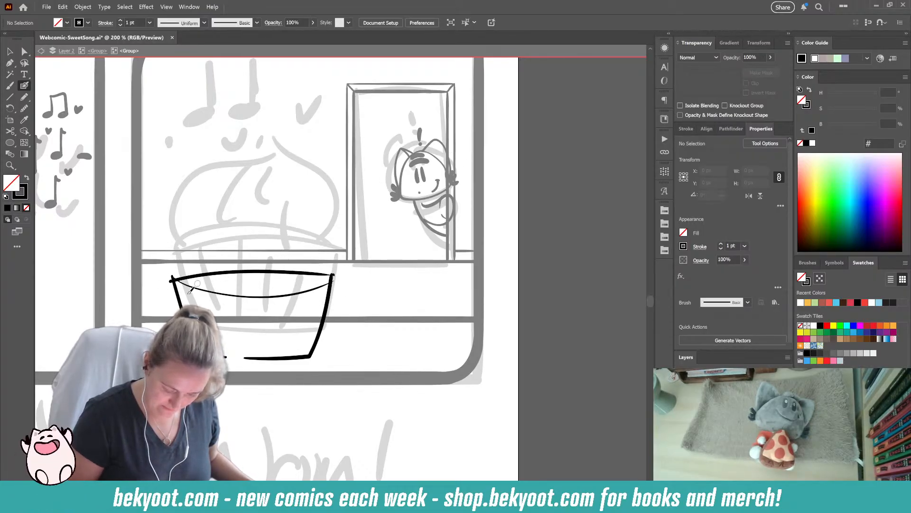
{"action": "left_click", "coordinate": [221, 292], "text": "ctrl"}
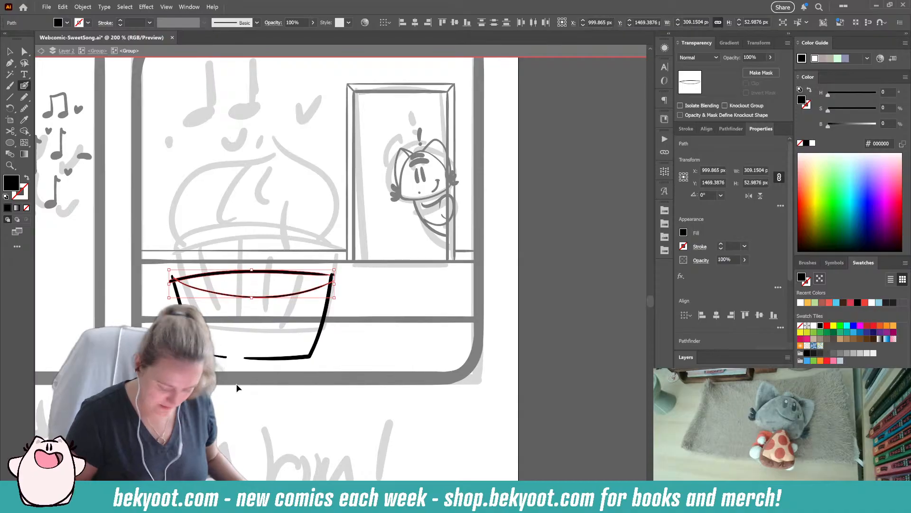
{"action": "key", "text": "ctrl+g"}
- Set the grouped rim guide lines' opacity to 30%
{"action": "left_click_drag", "start_coordinate": [761, 57], "coordinate": [742, 58]}
{"action": "type", "text": "30"}
{"action": "key", "text": "Return"}
{"action": "key", "text": "ctrl+shift+a"}
- Ink a zigzag edge along the lower rim guide from one side of the wrapper to the other
{"action": "mouse_move", "coordinate": [172, 277]}
{"action": "left_mouse_down"}
{"action": "mouse_move", "coordinate": [195, 292]}
{"action": "mouse_move", "coordinate": [234, 287]}
{"action": "mouse_move", "coordinate": [250, 299]}
{"action": "mouse_move", "coordinate": [261, 289]}
{"action": "mouse_move", "coordinate": [218, 294]}
{"action": "mouse_move", "coordinate": [230, 284]}
{"action": "mouse_move", "coordinate": [238, 295]}
{"action": "mouse_move", "coordinate": [256, 284]}
{"action": "mouse_move", "coordinate": [269, 298]}
{"action": "mouse_move", "coordinate": [284, 284]}
{"action": "mouse_move", "coordinate": [291, 295]}
{"action": "mouse_move", "coordinate": [300, 289]}
{"action": "mouse_move", "coordinate": [292, 295]}
{"action": "mouse_move", "coordinate": [333, 274]}
{"action": "left_mouse_up"}
{"action": "key", "text": "shift+x"}
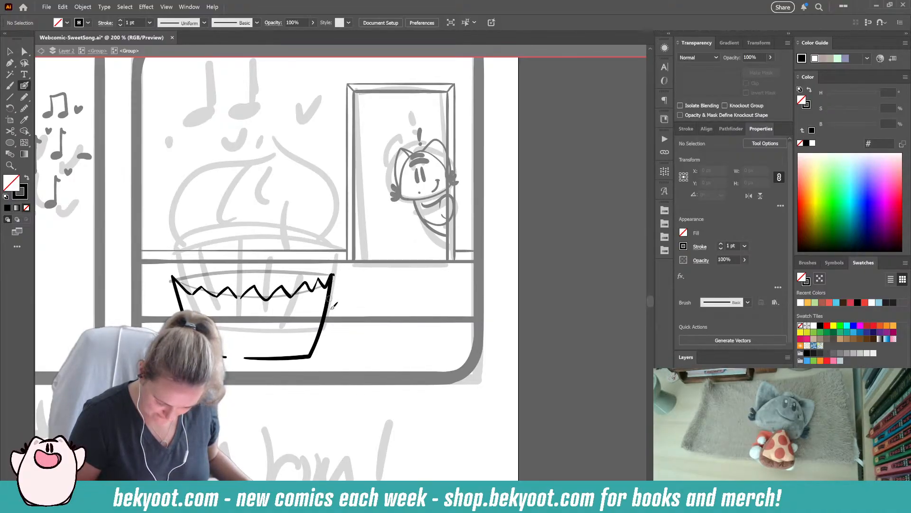
- Delete the stray end of the zigzag at the wrapper's corner and ink tapering pleat lines down the wrapper's front
{"action": "left_click", "coordinate": [333, 275], "text": "ctrl"}
{"action": "key", "text": "Delete"}
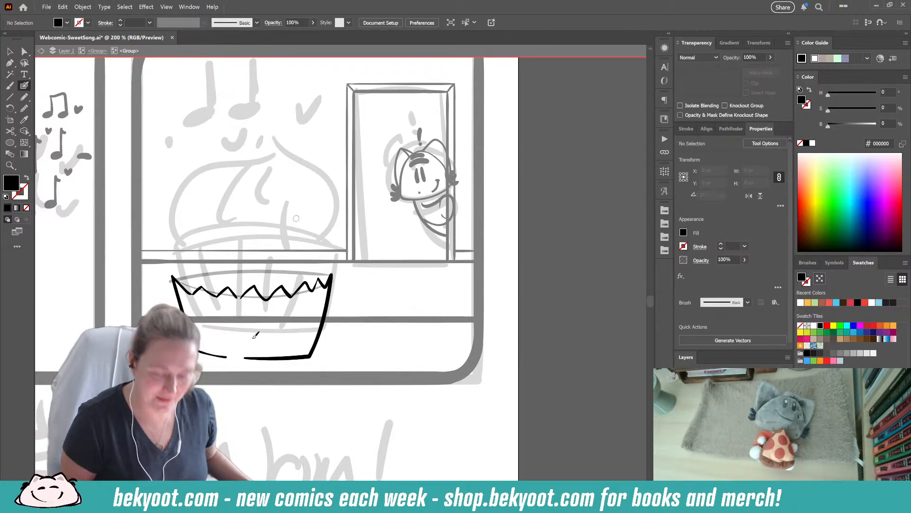
{"action": "key", "text": "shift+x"}
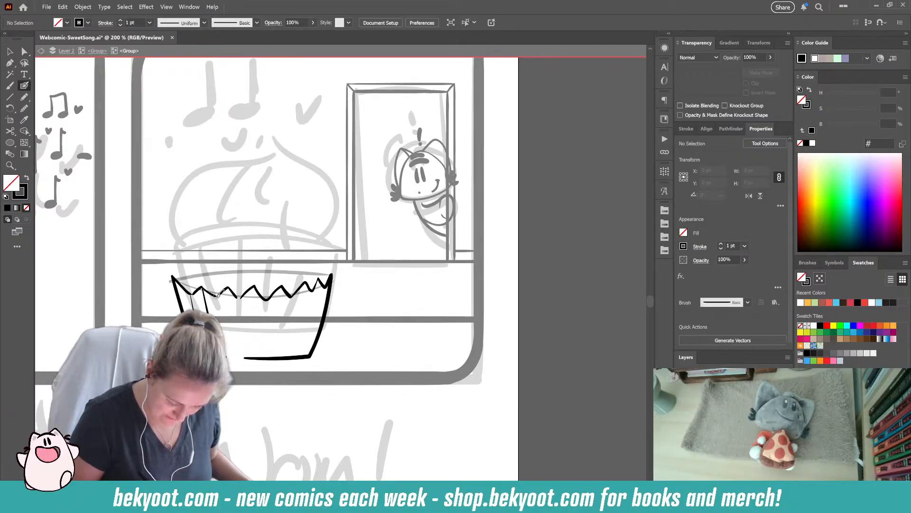
{"action": "left_click_drag", "start_coordinate": [307, 324], "coordinate": [297, 346]}
{"action": "left_click_drag", "start_coordinate": [326, 285], "coordinate": [317, 328]}
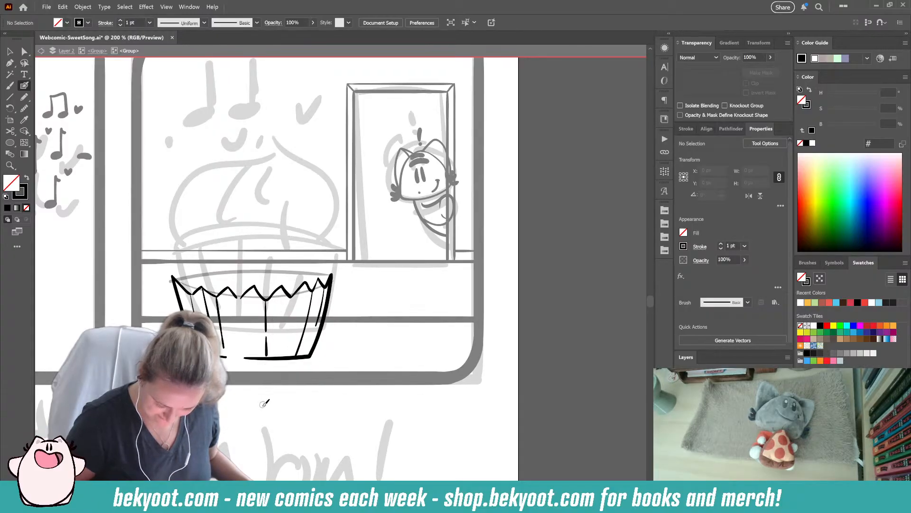
- Ink the wrapper's curved back rim in two strokes with a gap, and shift the whole wrapper, about 301 by 186 px, slightly upward
{"action": "mouse_move", "coordinate": [200, 261]}
{"action": "left_mouse_down"}
{"action": "mouse_move", "coordinate": [276, 254]}
{"action": "mouse_move", "coordinate": [330, 264]}
{"action": "mouse_move", "coordinate": [332, 276]}
{"action": "left_mouse_up"}
{"action": "key", "text": "ctrl+z"}
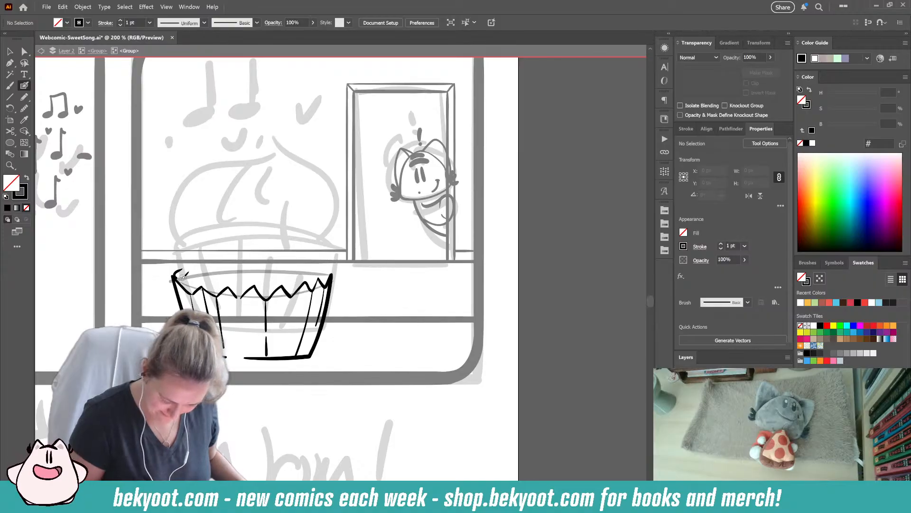
{"action": "left_click_drag", "start_coordinate": [186, 267], "coordinate": [312, 261]}
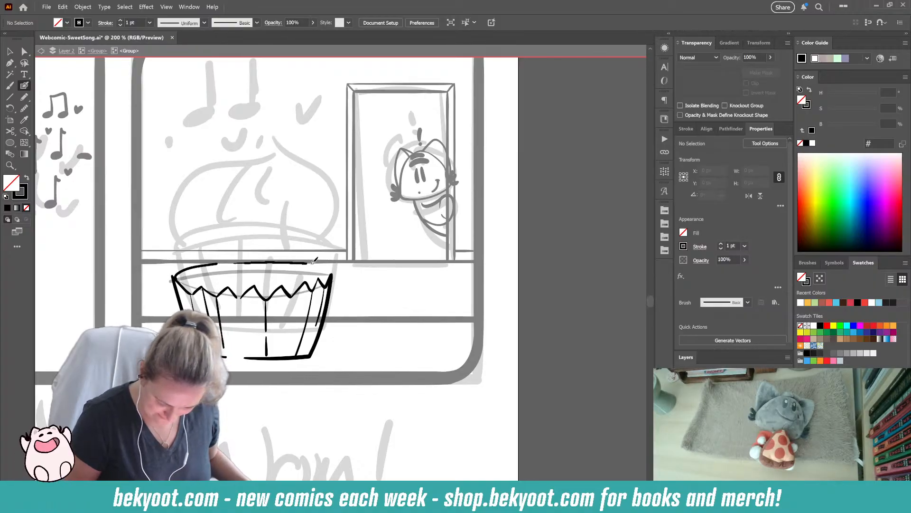
{"action": "key", "text": "ctrl+z"}
{"action": "mouse_move", "coordinate": [257, 261]}
{"action": "left_mouse_down"}
{"action": "mouse_move", "coordinate": [318, 262]}
{"action": "mouse_move", "coordinate": [325, 287]}
{"action": "left_mouse_up"}
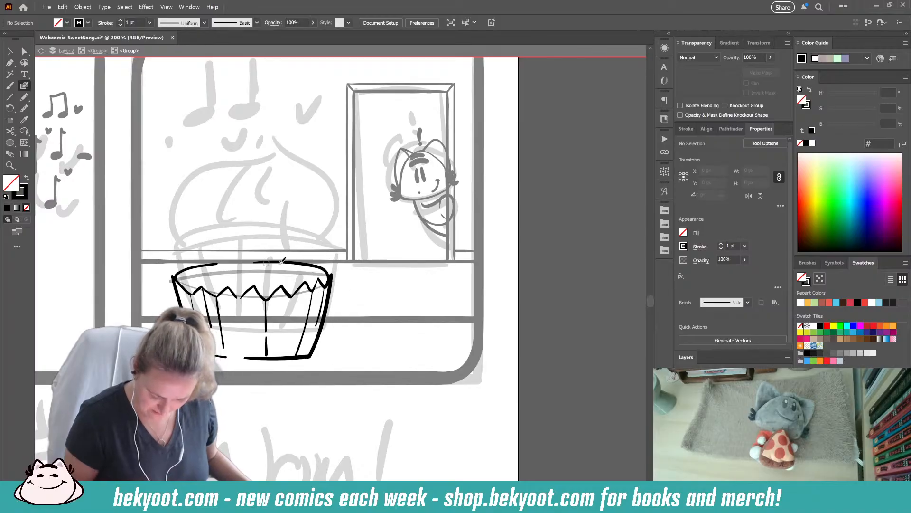
{"action": "mouse_move", "coordinate": [142, 269]}
{"action": "left_mouse_down"}
{"action": "mouse_move", "coordinate": [341, 368]}
{"action": "mouse_move", "coordinate": [302, 344]}
{"action": "mouse_move", "coordinate": [314, 325]}
{"action": "left_mouse_up"}
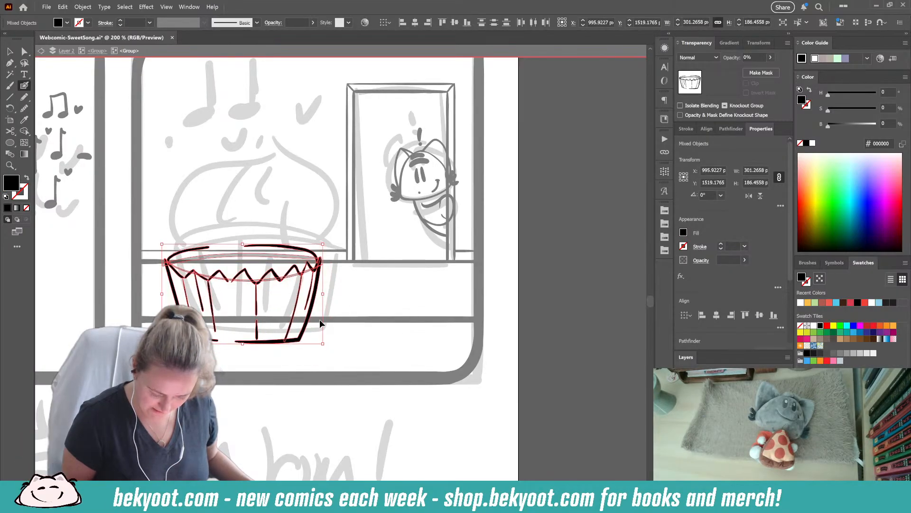
{"action": "left_click", "coordinate": [323, 371], "text": "ctrl"}
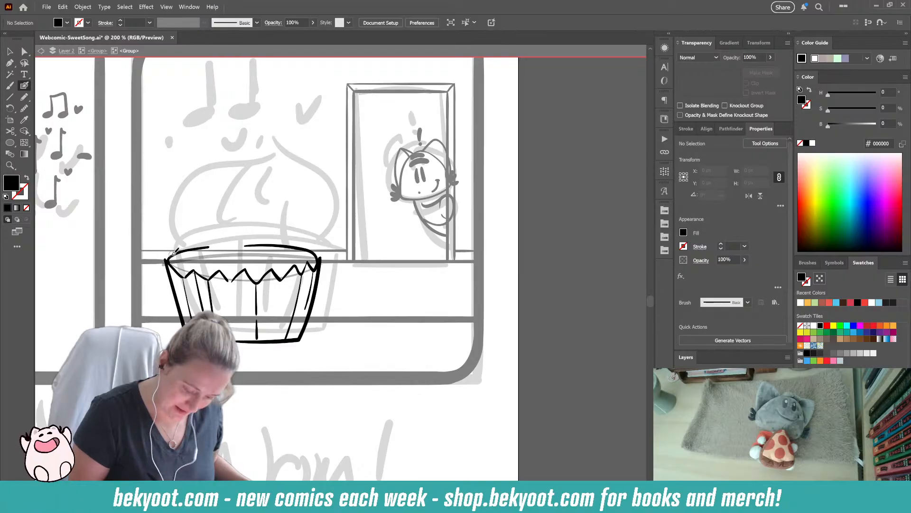
- Ink the frosting above the wrapper with a curved base line, a domed outline about 291 by 163 px and a curled pointed tip
{"action": "mouse_move", "coordinate": [168, 253]}
{"action": "left_mouse_down"}
{"action": "mouse_move", "coordinate": [174, 225]}
{"action": "mouse_move", "coordinate": [209, 203]}
{"action": "mouse_move", "coordinate": [248, 201]}
{"action": "mouse_move", "coordinate": [286, 173]}
{"action": "mouse_move", "coordinate": [322, 224]}
{"action": "mouse_move", "coordinate": [320, 247]}
{"action": "mouse_move", "coordinate": [304, 257]}
{"action": "left_mouse_up"}
{"action": "key", "text": "shift+x"}
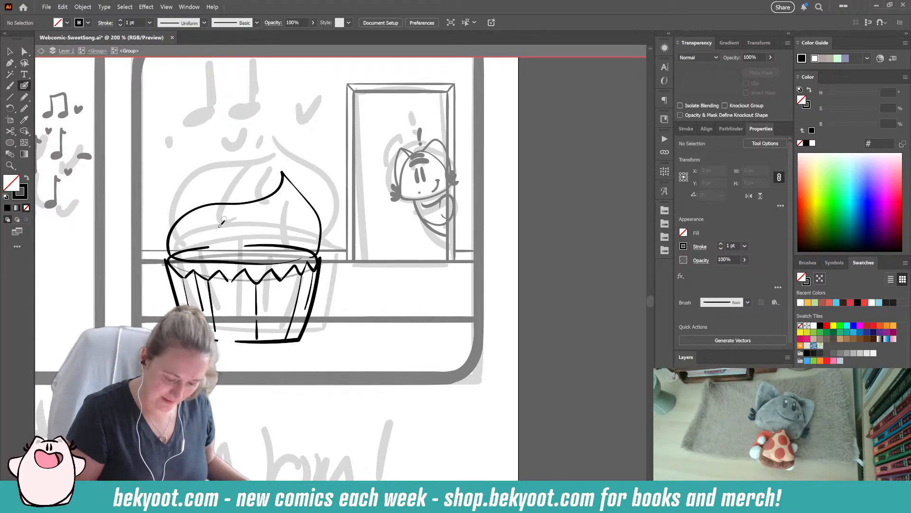
{"action": "mouse_move", "coordinate": [282, 175]}
{"action": "left_mouse_down"}
{"action": "mouse_move", "coordinate": [250, 198]}
{"action": "mouse_move", "coordinate": [283, 172]}
{"action": "left_mouse_up"}
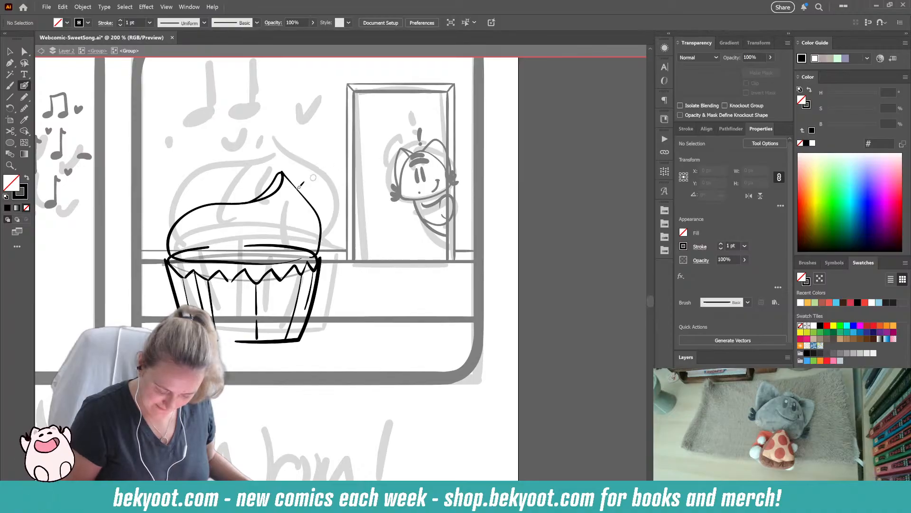
{"action": "left_click", "coordinate": [320, 233], "text": "ctrl"}
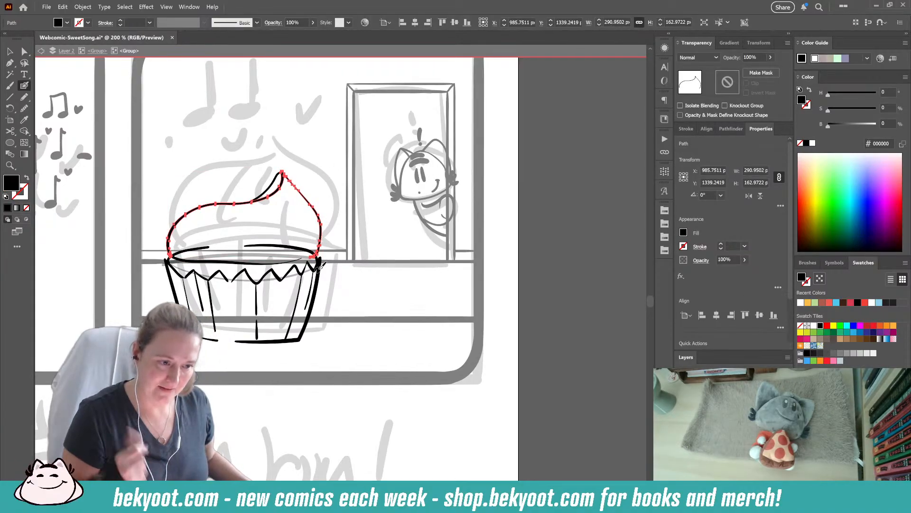
{"action": "left_click", "coordinate": [305, 153], "text": "ctrl"}
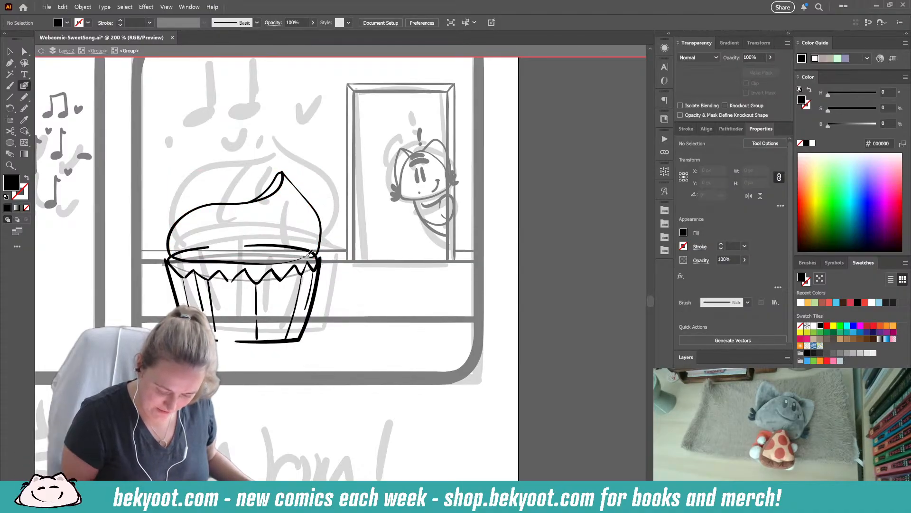
{"action": "key", "text": "shift+x"}
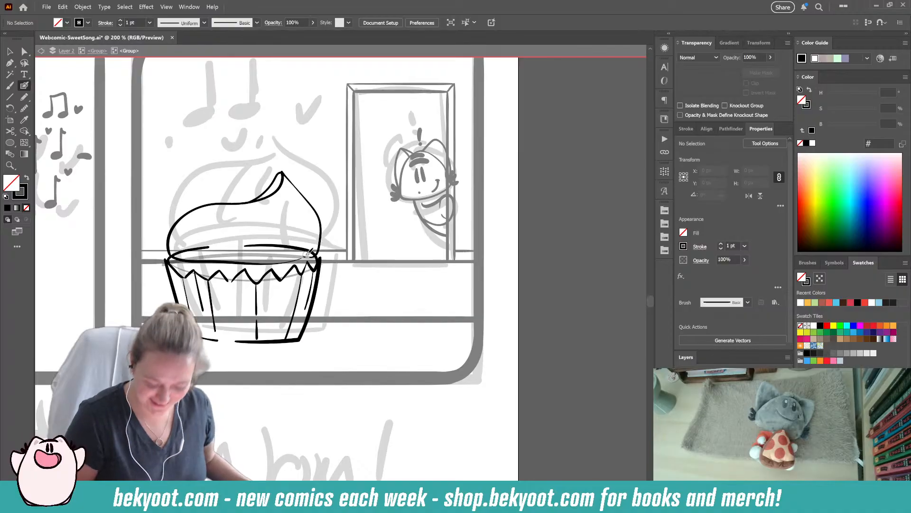
{"action": "key", "text": "shift+x"}
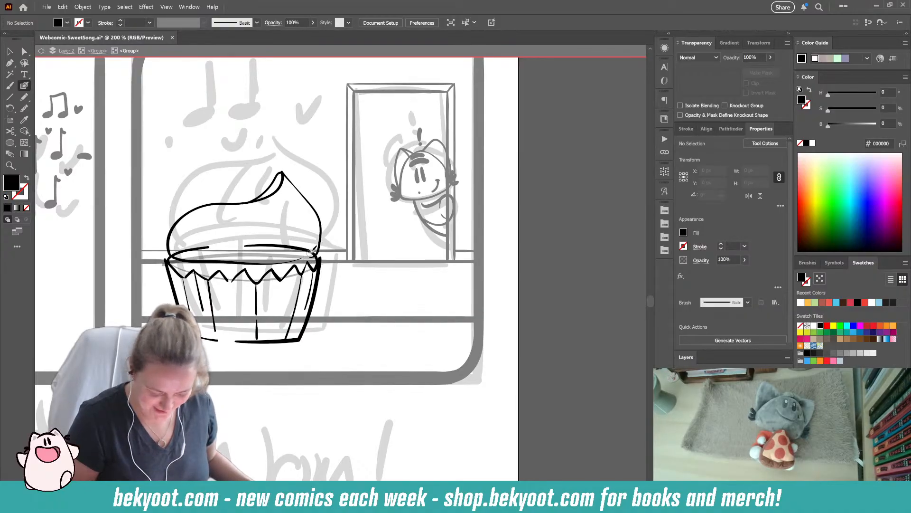
- Raise the frosting outline and its base curves slightly above the wrapper, and ink a thin inner rim line in the gap
{"action": "left_click", "coordinate": [307, 256], "text": "ctrl"}
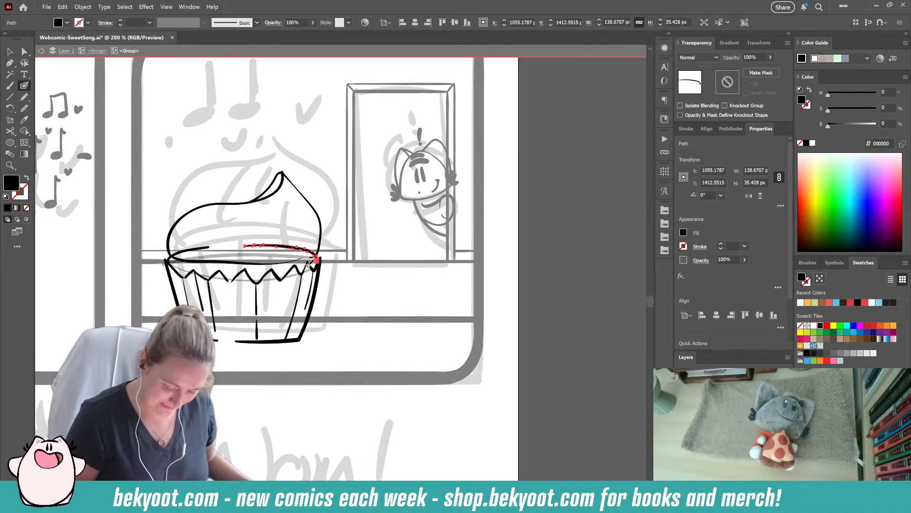
{"action": "left_click", "coordinate": [308, 250], "text": "ctrl+shift"}
{"action": "left_click", "coordinate": [322, 229], "text": "ctrl+shift"}
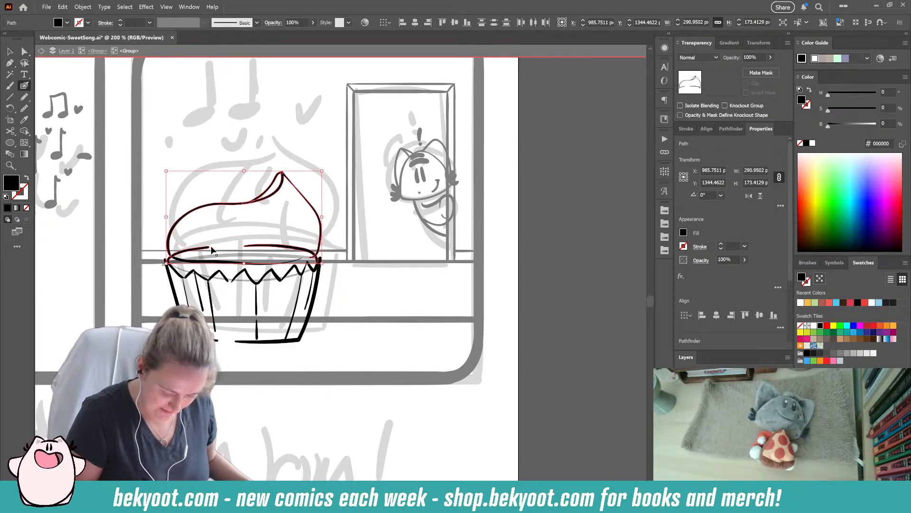
{"action": "left_click", "coordinate": [200, 262], "text": "ctrl+shift"}
{"action": "left_click_drag", "start_coordinate": [320, 232], "coordinate": [320, 226]}
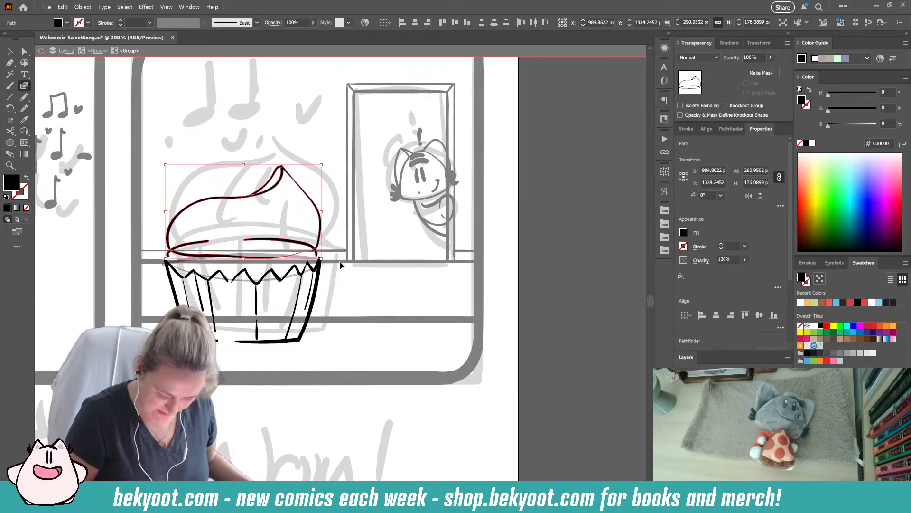
{"action": "left_click", "coordinate": [339, 260], "text": "ctrl"}
{"action": "key", "text": "shift+x"}
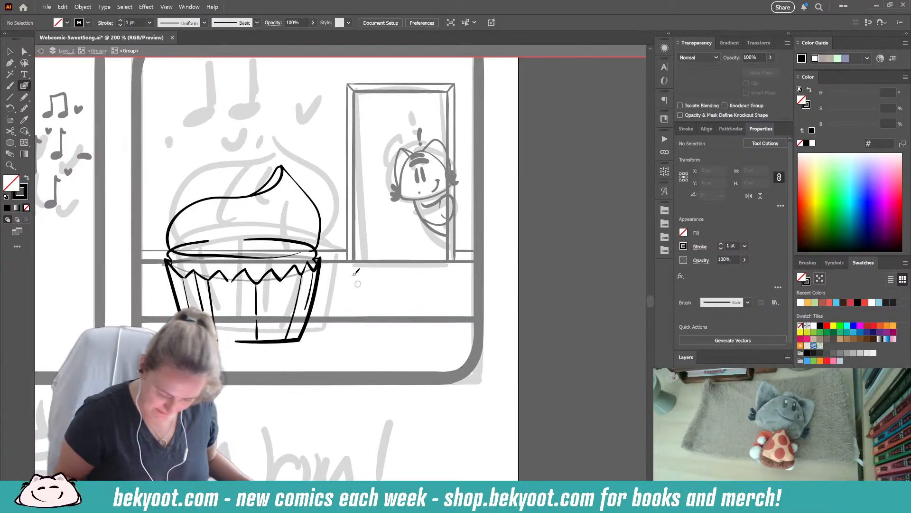
{"action": "mouse_move", "coordinate": [182, 258]}
{"action": "left_mouse_down"}
{"action": "mouse_move", "coordinate": [254, 281]}
{"action": "mouse_move", "coordinate": [289, 276]}
{"action": "mouse_move", "coordinate": [287, 295]}
{"action": "left_mouse_up"}
- Refine the frosting's pointed tip by trimming the outline to about 291 by 160 px and adjusting where the curl meets it
{"action": "left_click", "coordinate": [273, 193], "text": "ctrl"}
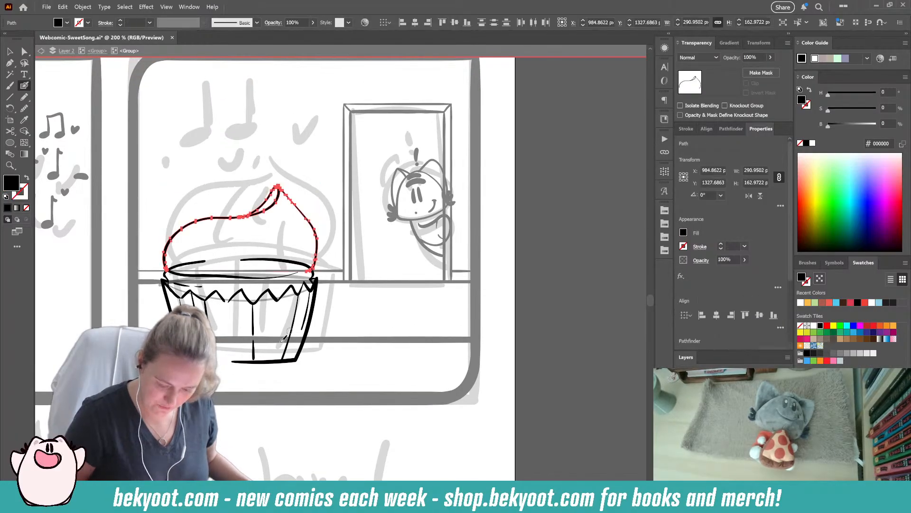
{"action": "left_click", "coordinate": [298, 230], "text": "ctrl"}
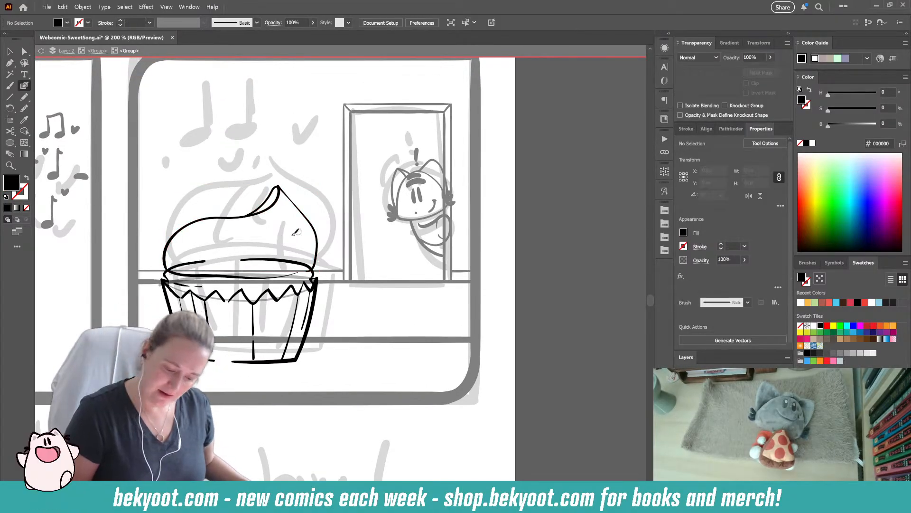
{"action": "left_click", "coordinate": [281, 196], "text": "ctrl"}
{"action": "left_click_drag", "start_coordinate": [241, 187], "coordinate": [241, 189]}
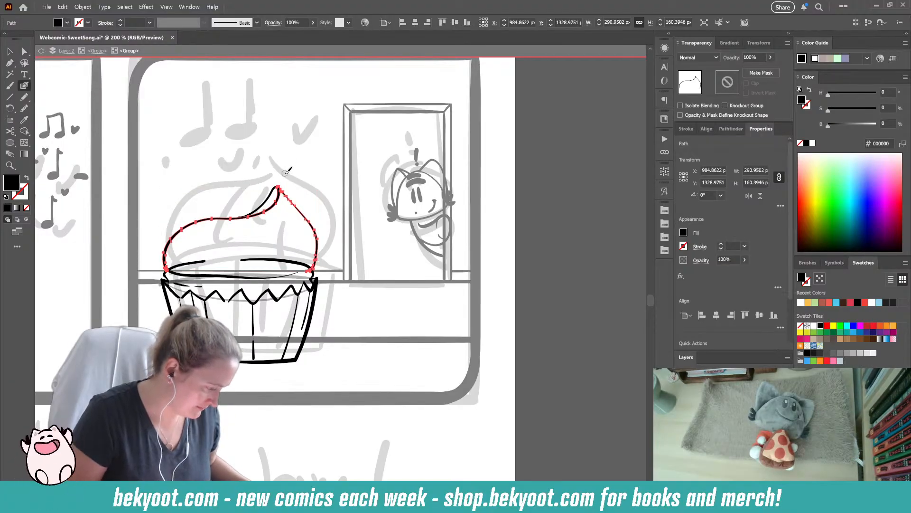
{"action": "left_click", "coordinate": [293, 193], "text": "ctrl"}
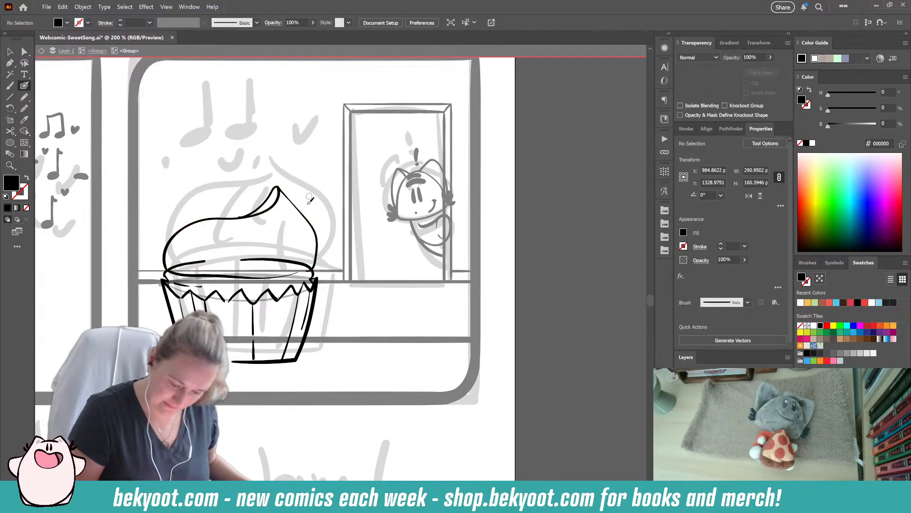
{"action": "left_click", "coordinate": [262, 213], "text": "ctrl"}
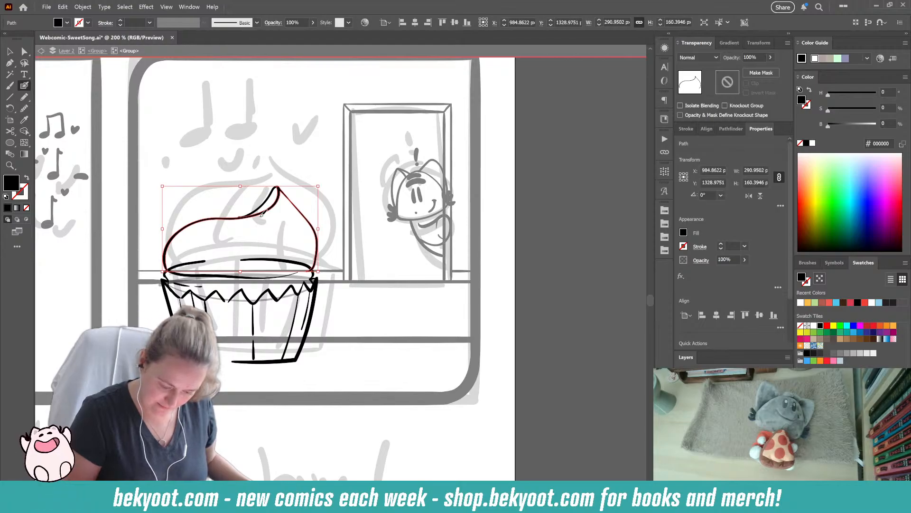
{"action": "left_click", "coordinate": [264, 203], "text": "ctrl"}
{"action": "key", "text": "ctrl"}
{"action": "mouse_move", "coordinate": [238, 212]}
{"action": "left_mouse_down"}
{"action": "mouse_move", "coordinate": [232, 218]}
{"action": "mouse_move", "coordinate": [258, 219]}
{"action": "left_mouse_up"}
{"action": "left_click", "coordinate": [312, 183], "text": "ctrl"}
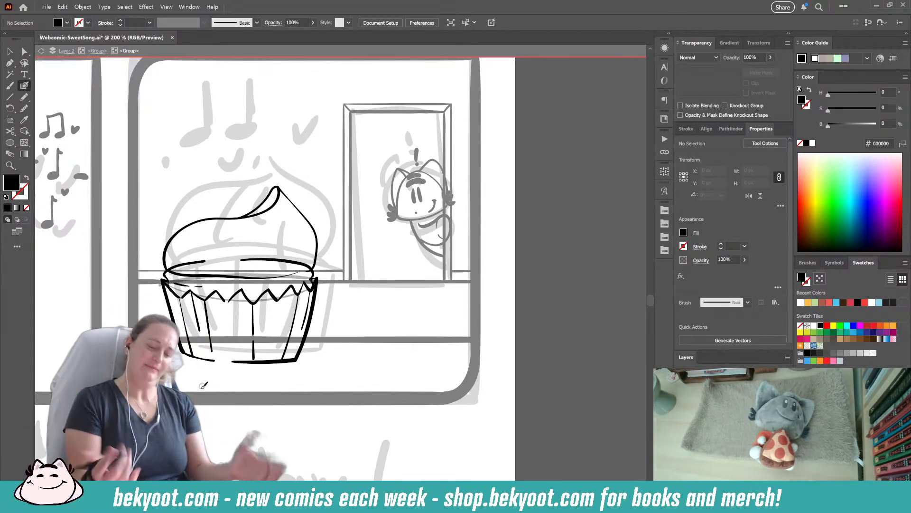
- Ink a round berry about 89 by 68 px on the frosting beside the tip, using two curved strokes
{"action": "mouse_move", "coordinate": [231, 217]}
{"action": "left_mouse_down"}
{"action": "mouse_move", "coordinate": [219, 202]}
{"action": "mouse_move", "coordinate": [248, 176]}
{"action": "mouse_move", "coordinate": [265, 189]}
{"action": "mouse_move", "coordinate": [263, 209]}
{"action": "mouse_move", "coordinate": [246, 184]}
{"action": "left_mouse_up"}
{"action": "key", "text": "shift+x"}
{"action": "mouse_move", "coordinate": [255, 171]}
{"action": "left_mouse_down"}
{"action": "mouse_move", "coordinate": [221, 208]}
{"action": "mouse_move", "coordinate": [240, 217]}
{"action": "left_mouse_up"}
{"action": "key", "text": "ctrl+z"}
{"action": "key", "text": "ctrl+z"}
{"action": "key", "text": "shift+x"}
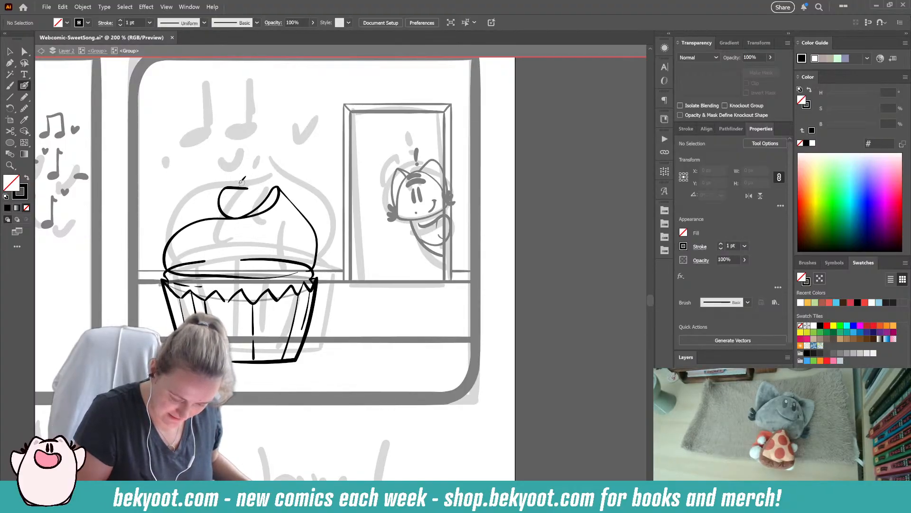
{"action": "mouse_move", "coordinate": [260, 183]}
{"action": "left_mouse_down"}
{"action": "mouse_move", "coordinate": [256, 217]}
{"action": "mouse_move", "coordinate": [264, 200]}
{"action": "left_mouse_up"}
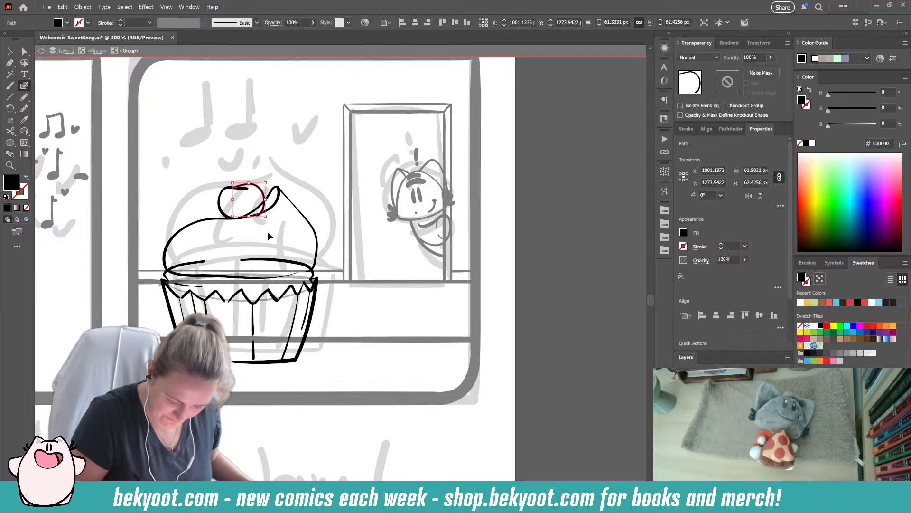
{"action": "left_click", "coordinate": [312, 184], "text": "ctrl"}
- Rotate the berry's strokes slightly and trim their lower overlap with the frosting, leaving the berry about 90 by 65 px
{"action": "left_click", "coordinate": [260, 190], "text": "ctrl"}
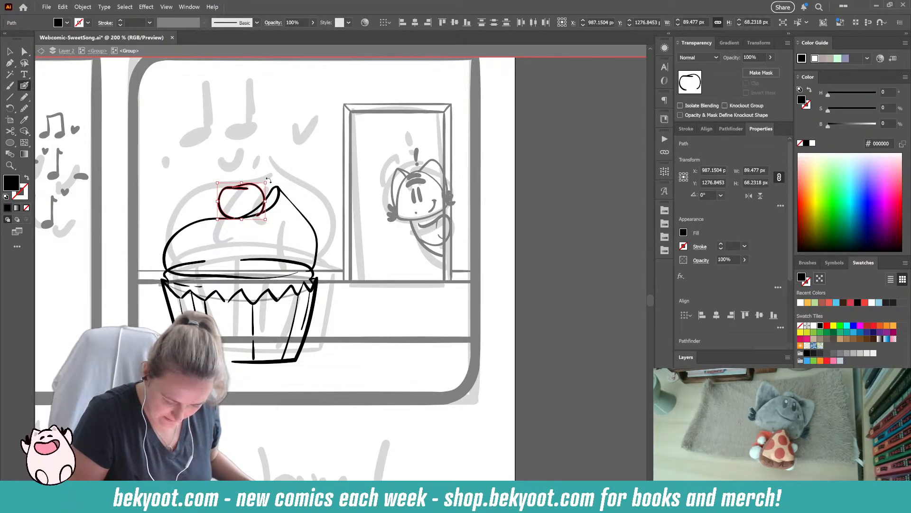
{"action": "left_click_drag", "start_coordinate": [260, 189], "coordinate": [261, 191]}
{"action": "left_click", "coordinate": [275, 173], "text": "ctrl"}
{"action": "left_click", "coordinate": [264, 195], "text": "ctrl"}
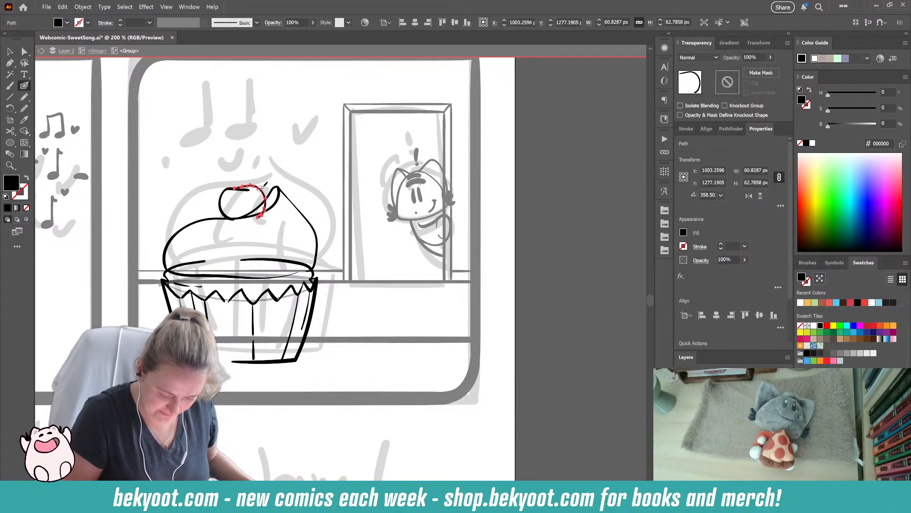
{"action": "left_click", "coordinate": [223, 203], "text": "ctrl"}
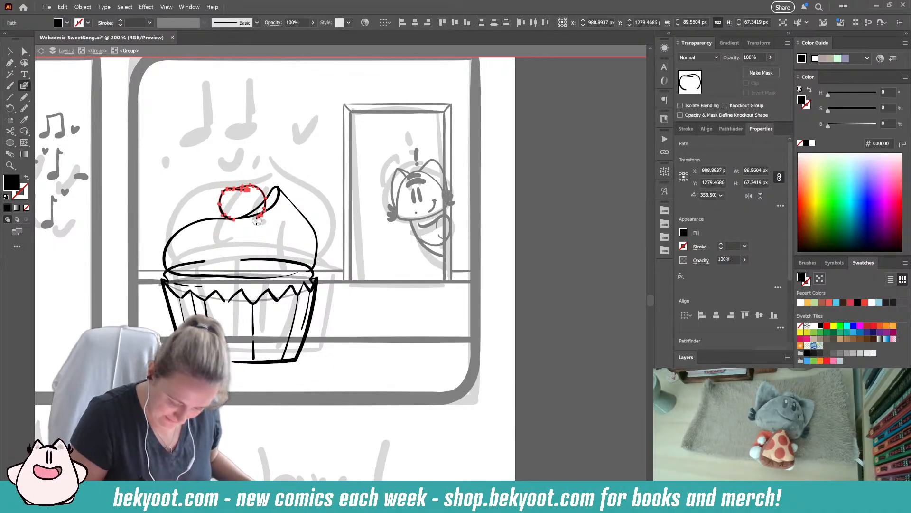
{"action": "left_click_drag", "start_coordinate": [236, 223], "coordinate": [233, 222]}
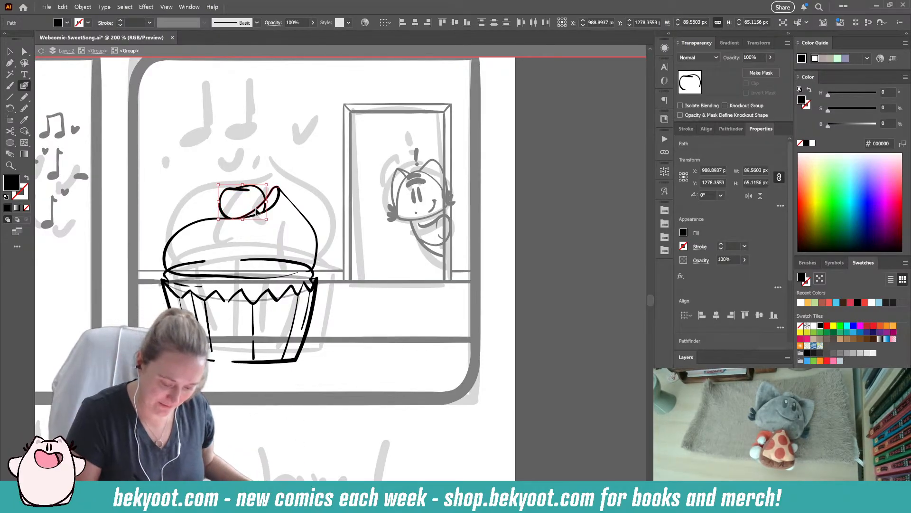
- Remove the part of the frosting tip's inner curve that runs behind the berry
{"action": "left_click", "coordinate": [256, 207], "text": "ctrl"}
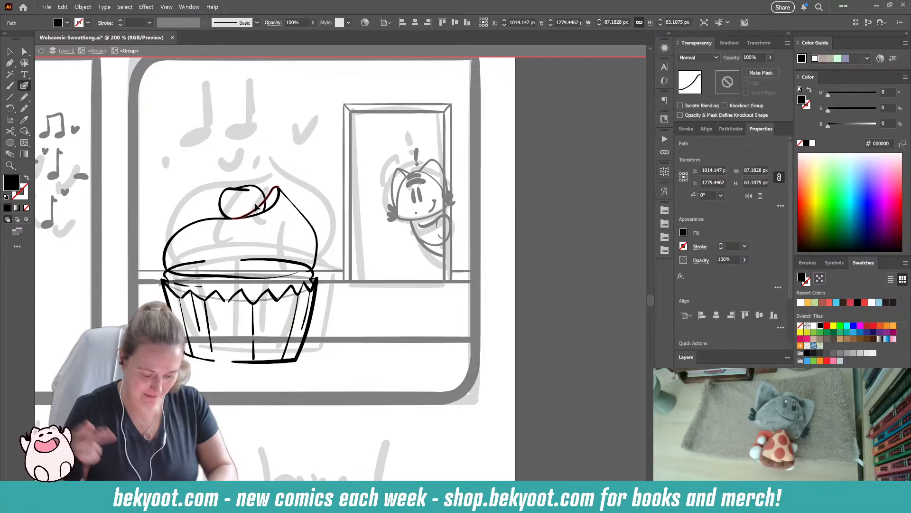
{"action": "left_click_drag", "start_coordinate": [239, 219], "coordinate": [261, 203]}
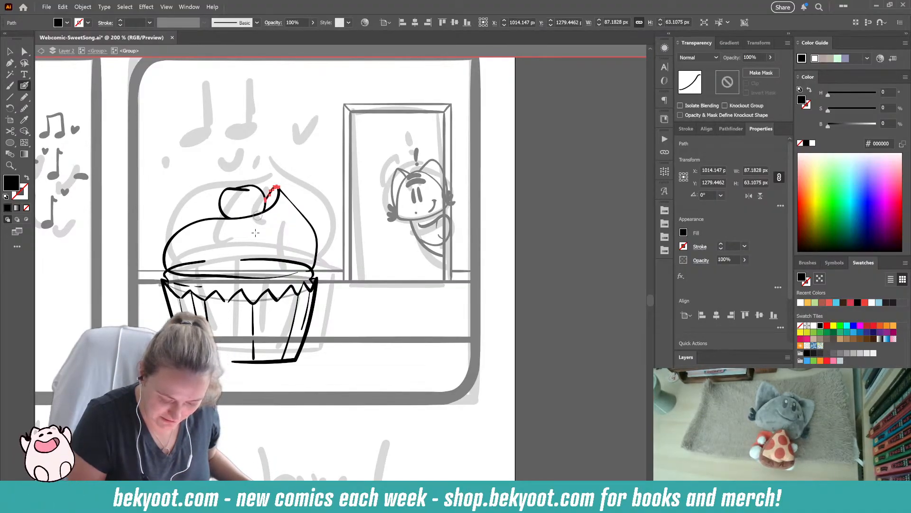
{"action": "left_click", "coordinate": [326, 219], "text": "ctrl"}
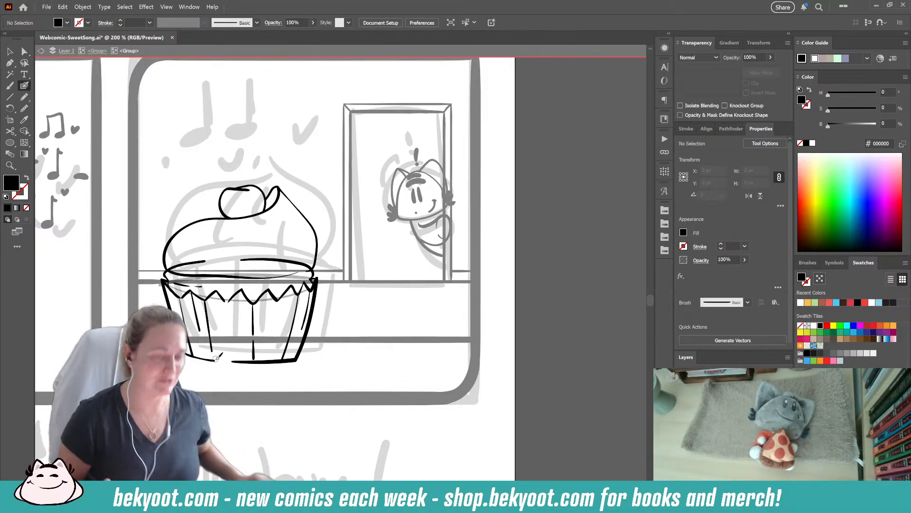
- Ink small dots on the berry and a curved swirl line from the frosting's tip down to its base
{"action": "key", "text": "shift+x"}
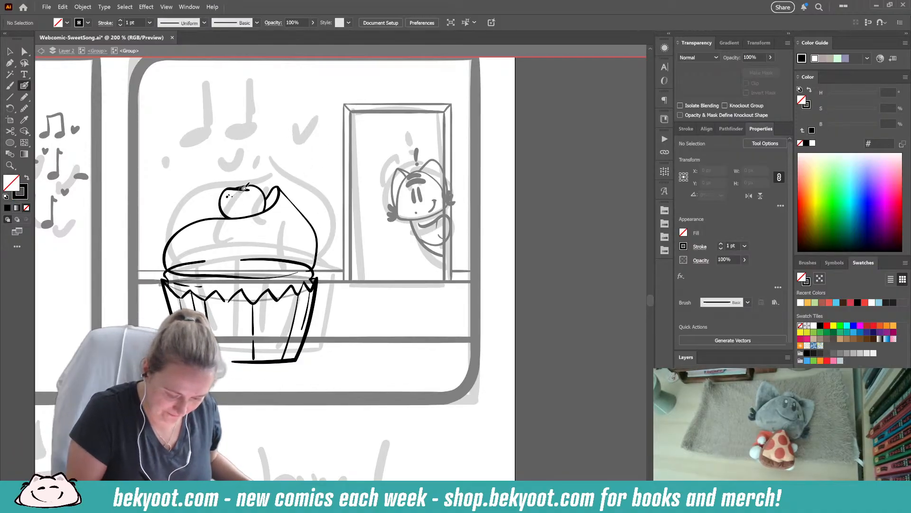
{"action": "mouse_move", "coordinate": [284, 190]}
{"action": "left_mouse_down"}
{"action": "mouse_move", "coordinate": [295, 240]}
{"action": "mouse_move", "coordinate": [274, 275]}
{"action": "left_mouse_up"}
{"action": "key", "text": "ctrl+z"}
{"action": "mouse_move", "coordinate": [280, 190]}
{"action": "left_mouse_down"}
{"action": "mouse_move", "coordinate": [294, 241]}
{"action": "mouse_move", "coordinate": [269, 276]}
{"action": "left_mouse_up"}
{"action": "key", "text": "ctrl+z"}
{"action": "mouse_move", "coordinate": [279, 189]}
{"action": "left_mouse_down"}
{"action": "mouse_move", "coordinate": [288, 203]}
{"action": "mouse_move", "coordinate": [250, 272]}
{"action": "mouse_move", "coordinate": [228, 276]}
{"action": "left_mouse_up"}
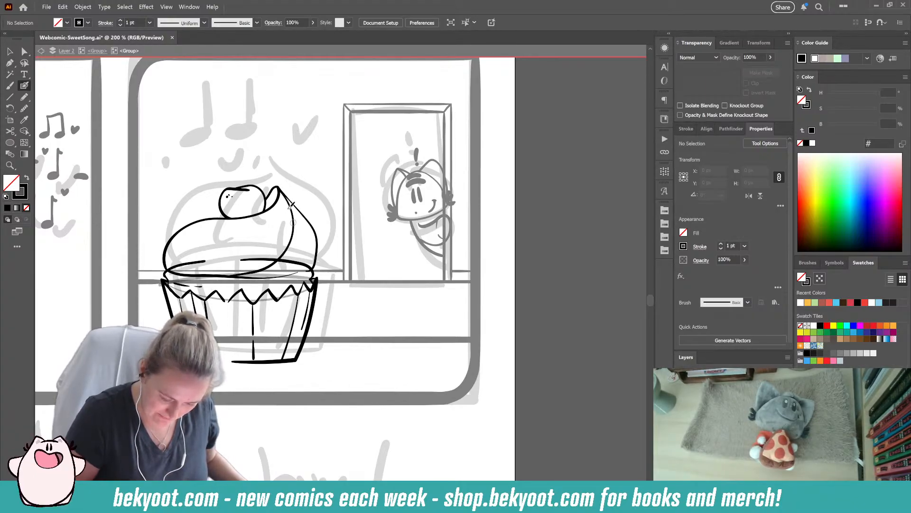
- Ink a second swirl line from the frosting's tip to its base and replace the base's upper rim line with short curved side ends
{"action": "mouse_move", "coordinate": [281, 188]}
{"action": "left_mouse_down"}
{"action": "mouse_move", "coordinate": [283, 217]}
{"action": "mouse_move", "coordinate": [256, 256]}
{"action": "mouse_move", "coordinate": [222, 275]}
{"action": "left_mouse_up"}
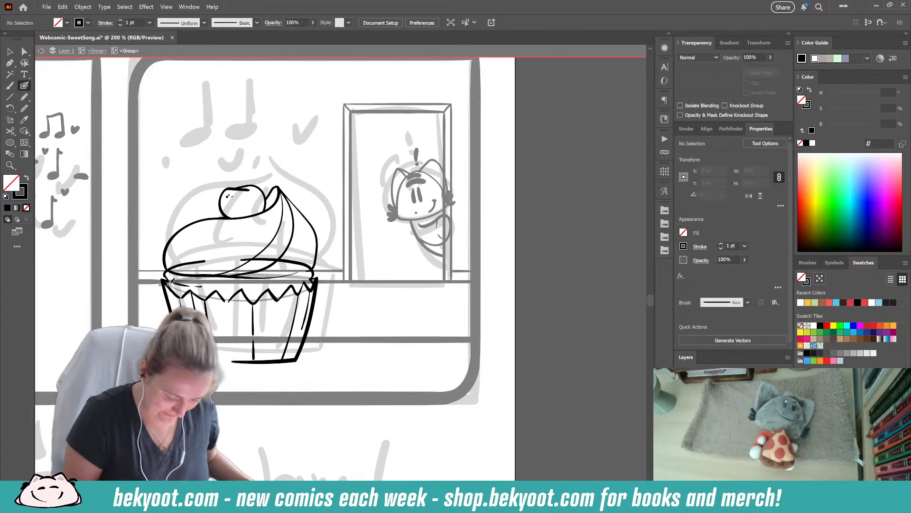
{"action": "mouse_move", "coordinate": [164, 274]}
{"action": "left_mouse_down"}
{"action": "mouse_move", "coordinate": [204, 259]}
{"action": "mouse_move", "coordinate": [172, 264]}
{"action": "left_mouse_up"}
{"action": "mouse_move", "coordinate": [313, 273]}
{"action": "left_mouse_down"}
{"action": "mouse_move", "coordinate": [242, 257]}
{"action": "mouse_move", "coordinate": [309, 267]}
{"action": "left_mouse_up"}
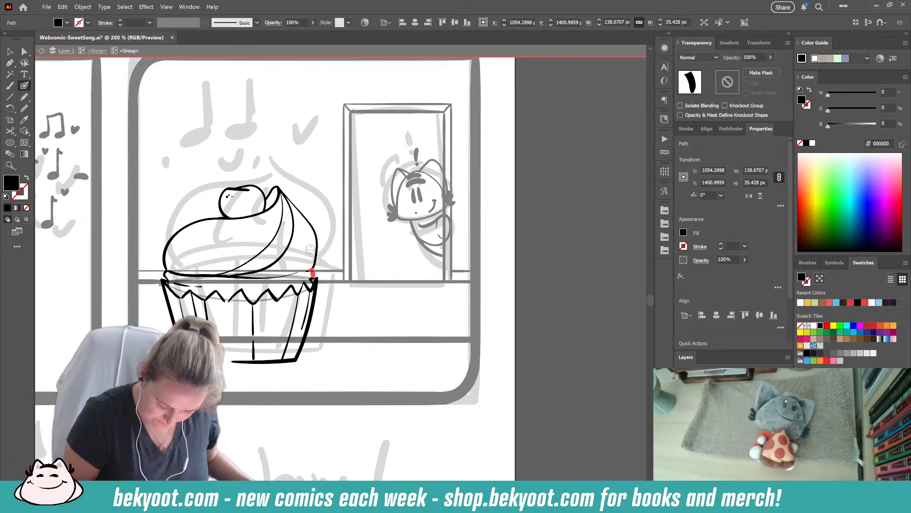
{"action": "left_click", "coordinate": [331, 197], "text": "ctrl"}
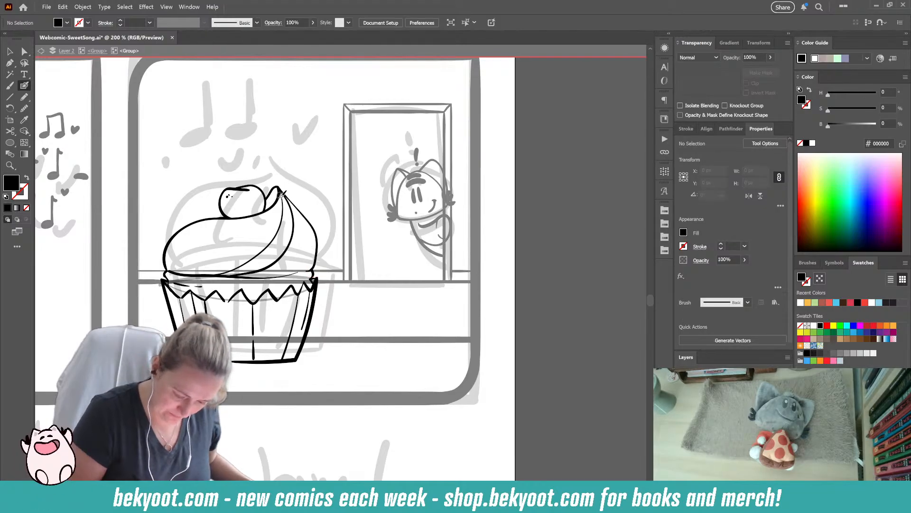
- Ink curved swirl lines along the inside of the frosting's left bulge
{"action": "mouse_move", "coordinate": [278, 188]}
{"action": "left_mouse_down"}
{"action": "mouse_move", "coordinate": [269, 214]}
{"action": "mouse_move", "coordinate": [184, 248]}
{"action": "mouse_move", "coordinate": [179, 265]}
{"action": "mouse_move", "coordinate": [192, 270]}
{"action": "mouse_move", "coordinate": [181, 273]}
{"action": "mouse_move", "coordinate": [173, 259]}
{"action": "mouse_move", "coordinate": [182, 237]}
{"action": "mouse_move", "coordinate": [240, 218]}
{"action": "left_mouse_up"}
{"action": "key", "text": "ctrl+z"}
{"action": "key", "text": "shift+x"}
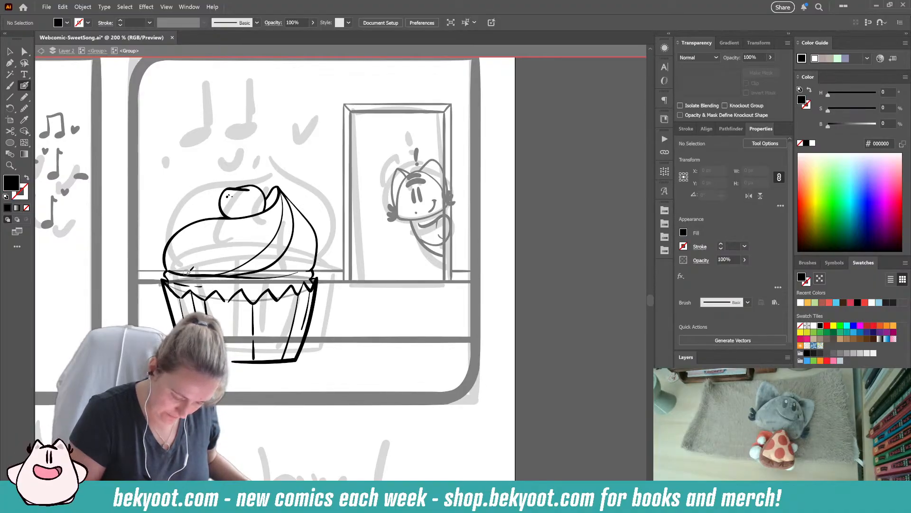
{"action": "mouse_move", "coordinate": [174, 261]}
{"action": "left_mouse_down"}
{"action": "mouse_move", "coordinate": [256, 213]}
{"action": "mouse_move", "coordinate": [187, 232]}
{"action": "mouse_move", "coordinate": [168, 269]}
{"action": "left_mouse_up"}
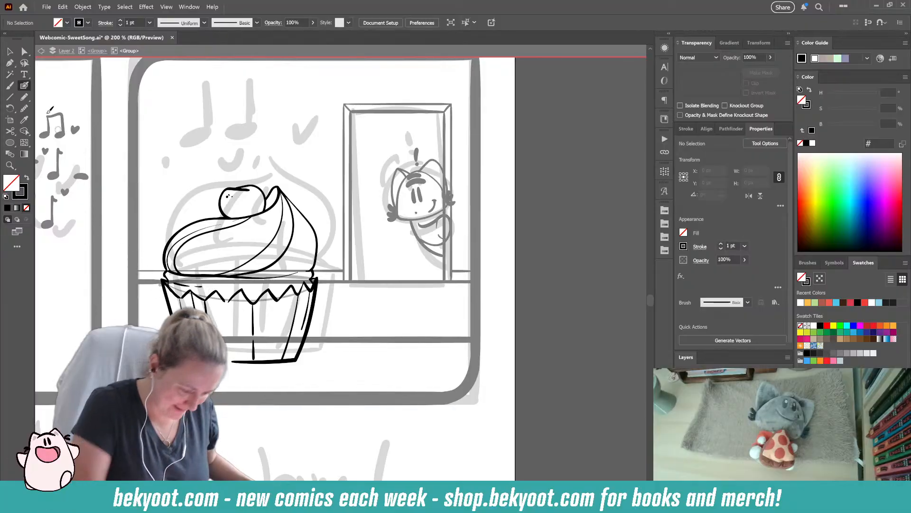
- Draw a black 30% opacity shadow about 275 by 111 px across the frosting's underside and the wrapper's zigzag rim
{"action": "key", "text": "n"}
{"action": "key", "text": "shift+x"}
{"action": "left_click", "coordinate": [755, 56]}
{"action": "type", "text": "30"}
{"action": "key", "text": "Return"}
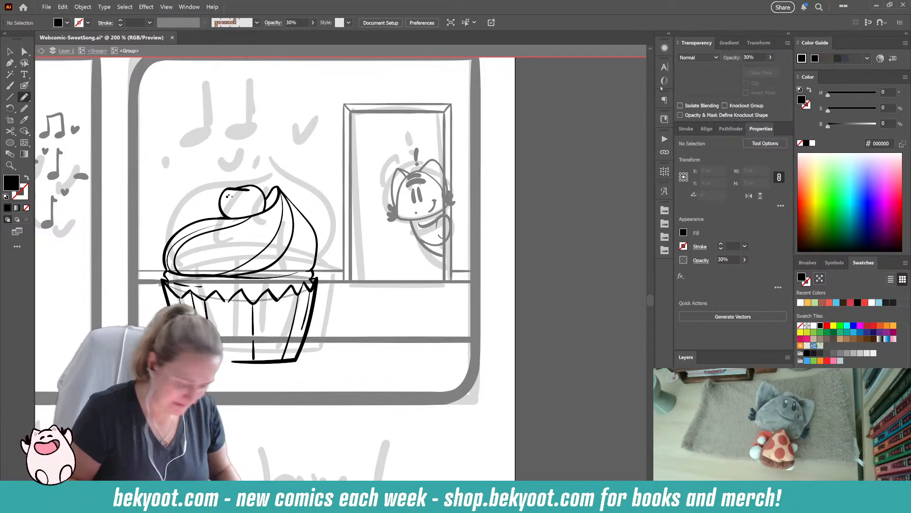
{"action": "mouse_move", "coordinate": [256, 271]}
{"action": "left_mouse_down"}
{"action": "mouse_move", "coordinate": [319, 245]}
{"action": "mouse_move", "coordinate": [313, 287]}
{"action": "mouse_move", "coordinate": [278, 299]}
{"action": "mouse_move", "coordinate": [269, 288]}
{"action": "mouse_move", "coordinate": [241, 291]}
{"action": "left_mouse_up"}
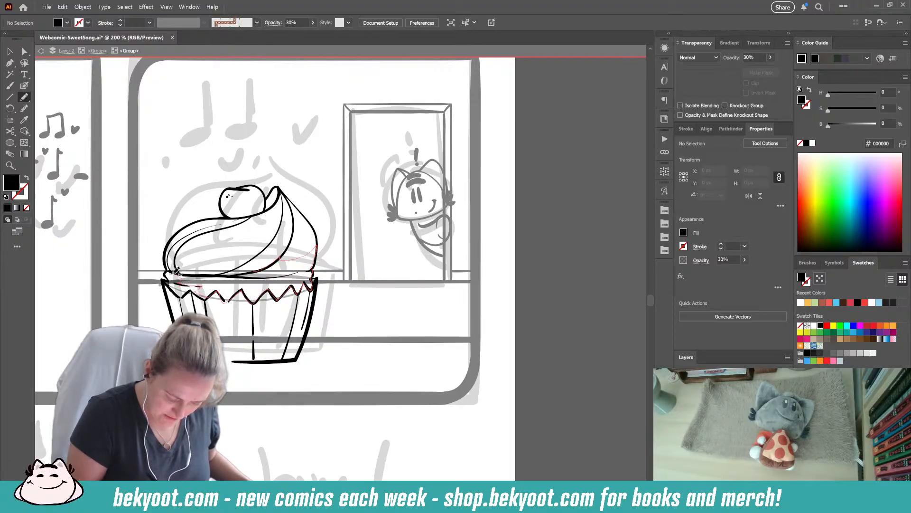
{"action": "left_click_drag", "start_coordinate": [226, 269], "coordinate": [270, 264]}
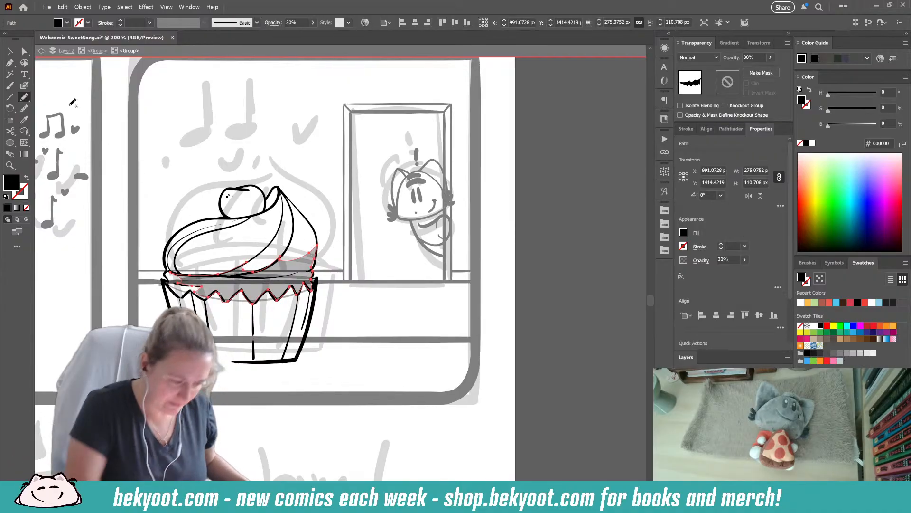
- Move the anchor points at the frosting shadow's right end so its edge follows the frosting's outline
{"action": "key", "text": "a"}
{"action": "left_click", "coordinate": [312, 269]}
{"action": "left_click", "coordinate": [311, 267]}
{"action": "left_click_drag", "start_coordinate": [312, 267], "coordinate": [315, 247]}
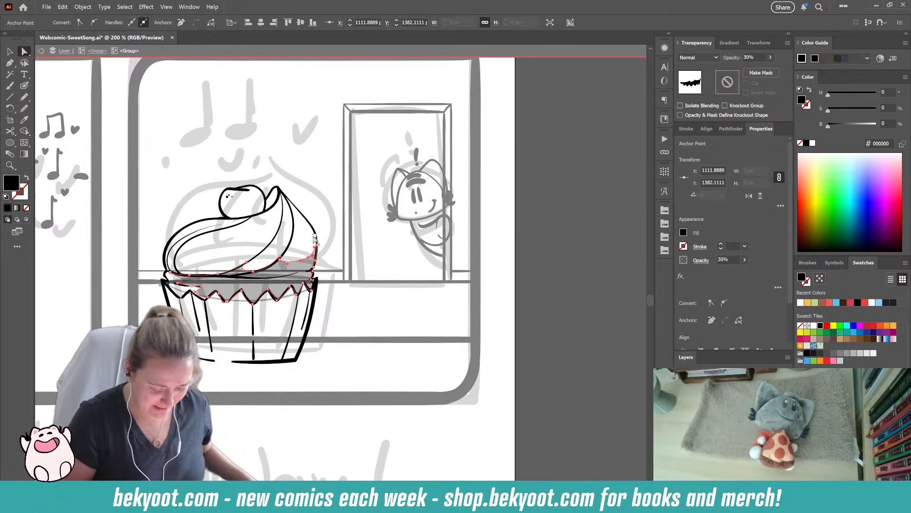
{"action": "left_click", "coordinate": [25, 85]}
{"action": "key", "text": "ctrl+shift+a"}
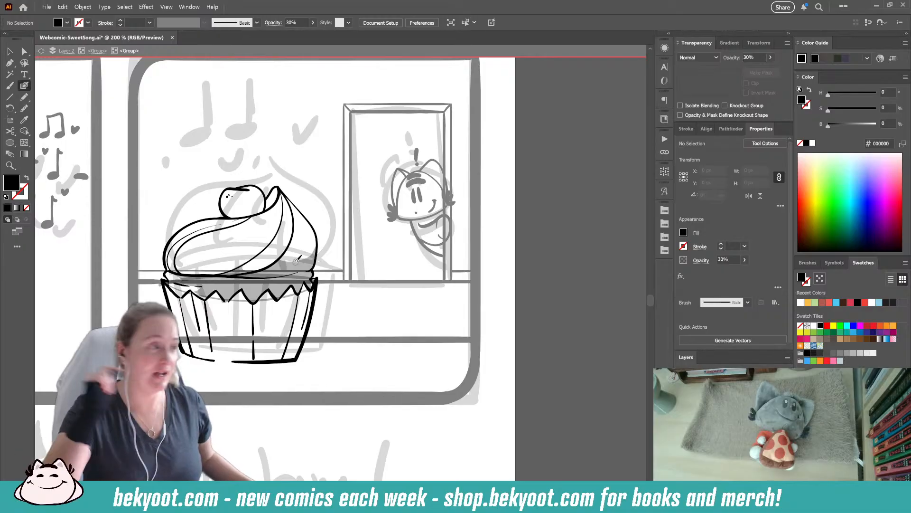
{"action": "left_click", "coordinate": [25, 52]}
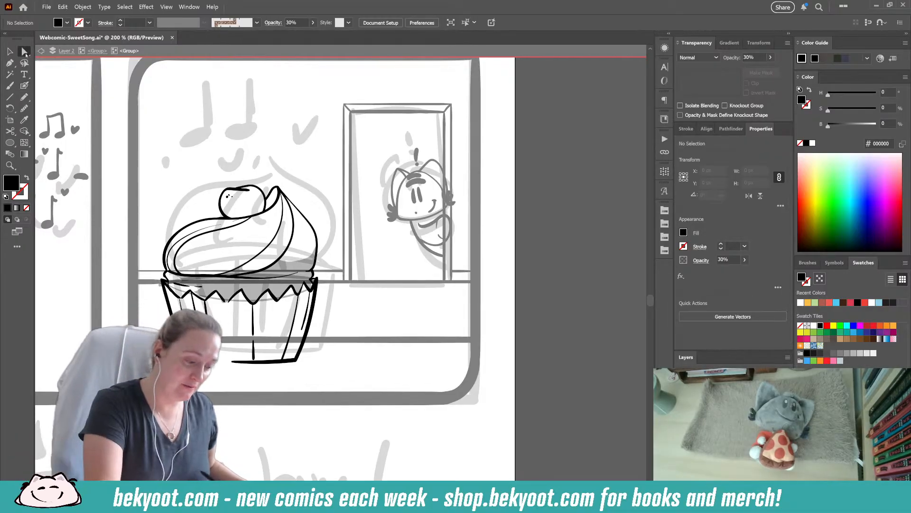
{"action": "left_click", "coordinate": [304, 267]}
{"action": "left_click_drag", "start_coordinate": [306, 260], "coordinate": [299, 264]}
{"action": "left_click", "coordinate": [315, 250]}
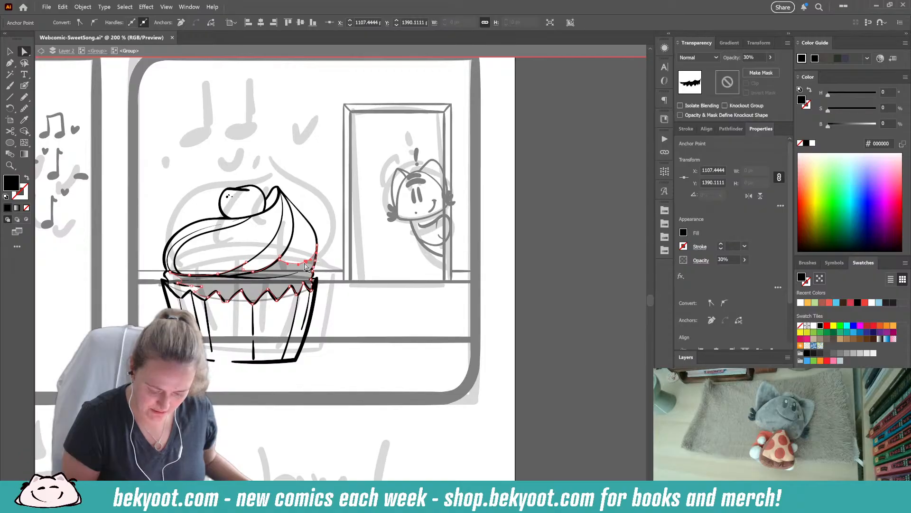
{"action": "left_click", "coordinate": [340, 259]}
- Brush faint 30% opacity contour lines along the frosting's swirls
{"action": "left_click", "coordinate": [23, 87]}
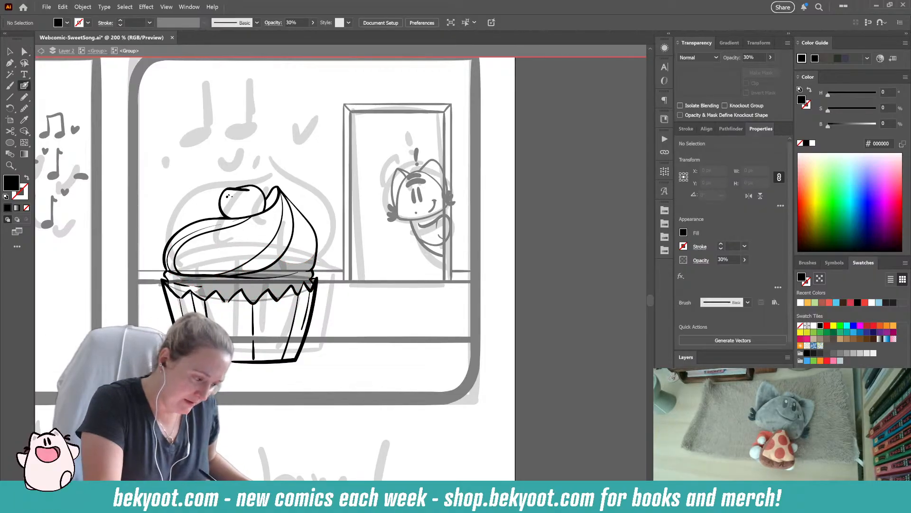
{"action": "left_click", "coordinate": [279, 265]}
{"action": "mouse_move", "coordinate": [279, 266]}
{"action": "left_mouse_down"}
{"action": "mouse_move", "coordinate": [295, 259]}
{"action": "mouse_move", "coordinate": [304, 200]}
{"action": "mouse_move", "coordinate": [185, 255]}
{"action": "mouse_move", "coordinate": [189, 272]}
{"action": "left_mouse_up"}
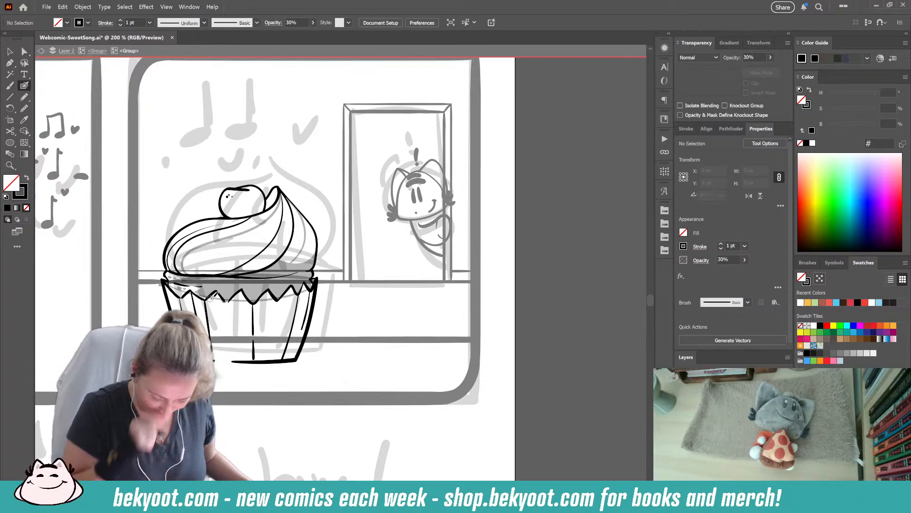
- Draw a jagged shadow about 237 by 67 px along the wrapper's bottom and a ground shadow about 325 by 41 px beneath the cupcake
{"action": "left_click", "coordinate": [24, 97]}
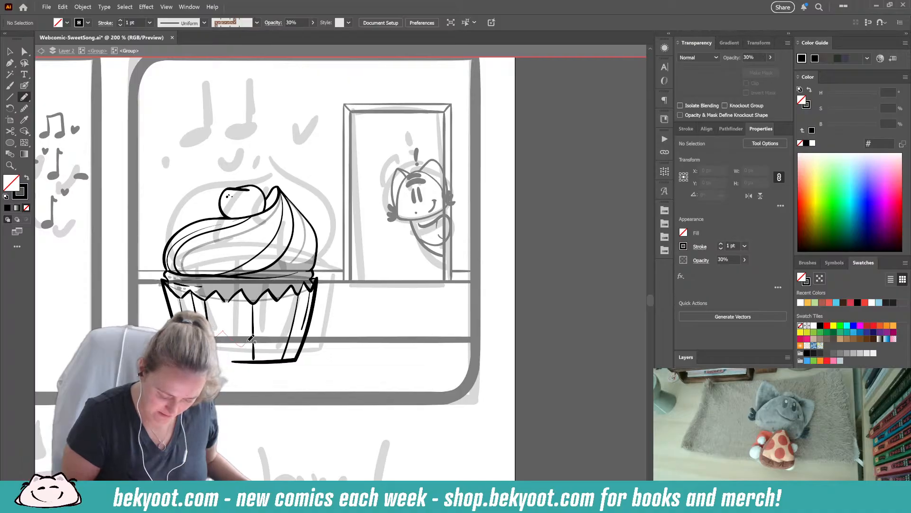
{"action": "mouse_move", "coordinate": [258, 326]}
{"action": "left_mouse_down"}
{"action": "mouse_move", "coordinate": [287, 346]}
{"action": "mouse_move", "coordinate": [294, 325]}
{"action": "mouse_move", "coordinate": [299, 338]}
{"action": "mouse_move", "coordinate": [310, 321]}
{"action": "mouse_move", "coordinate": [285, 361]}
{"action": "mouse_move", "coordinate": [214, 360]}
{"action": "left_mouse_up"}
{"action": "key", "text": "shift+x"}
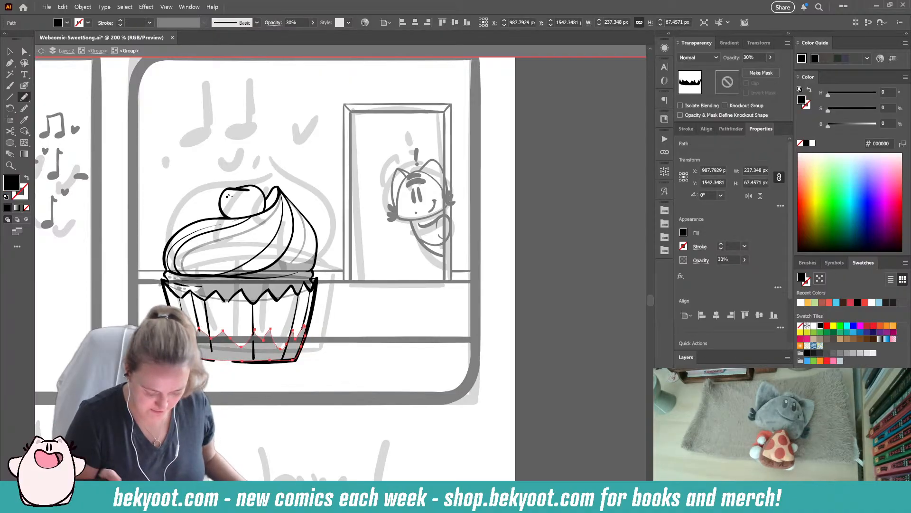
{"action": "key", "text": "ctrl+shift+a"}
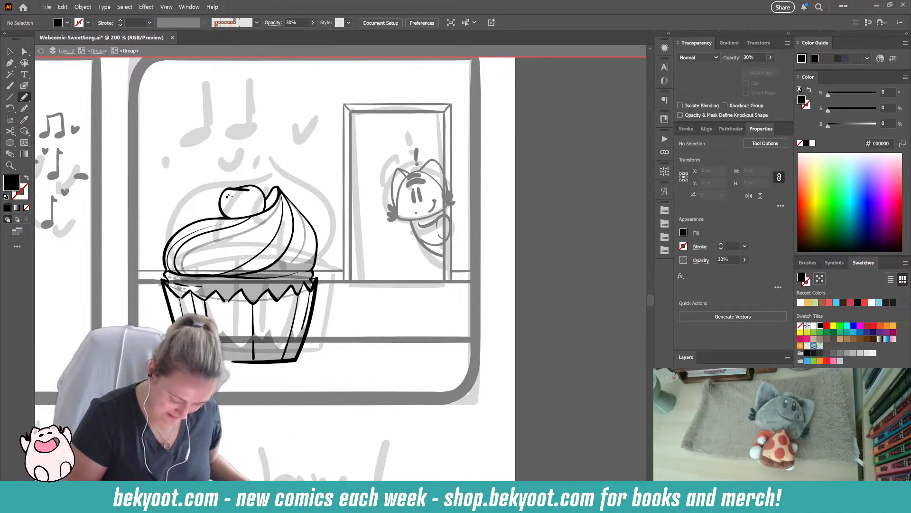
{"action": "mouse_move", "coordinate": [237, 365]}
{"action": "left_mouse_down"}
{"action": "mouse_move", "coordinate": [328, 355]}
{"action": "mouse_move", "coordinate": [306, 348]}
{"action": "mouse_move", "coordinate": [209, 359]}
{"action": "left_mouse_up"}
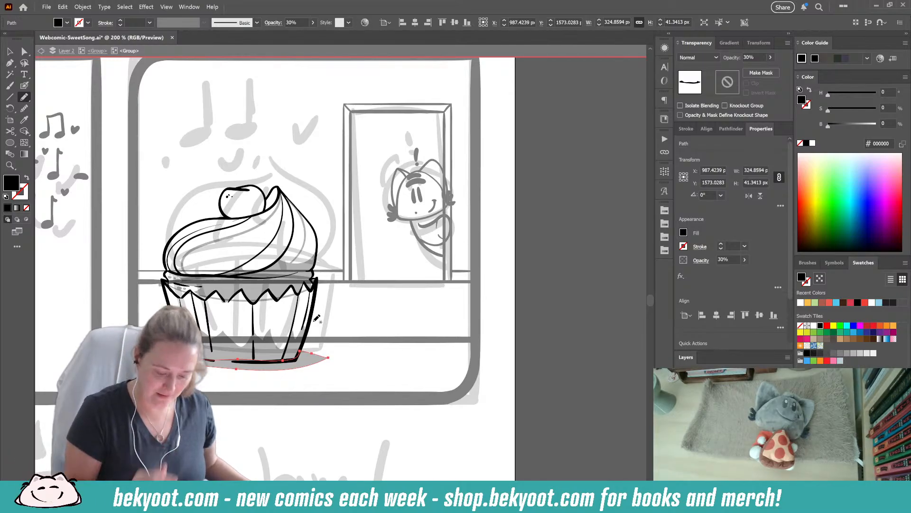
- Draw a shadow about 114 by 58 px over the berry's underside and the frosting tip's inner fold, and adjust its lower-left anchor
{"action": "mouse_move", "coordinate": [223, 200]}
{"action": "left_mouse_down"}
{"action": "mouse_move", "coordinate": [235, 211]}
{"action": "mouse_move", "coordinate": [283, 186]}
{"action": "mouse_move", "coordinate": [277, 202]}
{"action": "mouse_move", "coordinate": [255, 213]}
{"action": "mouse_move", "coordinate": [223, 212]}
{"action": "mouse_move", "coordinate": [227, 189]}
{"action": "left_mouse_up"}
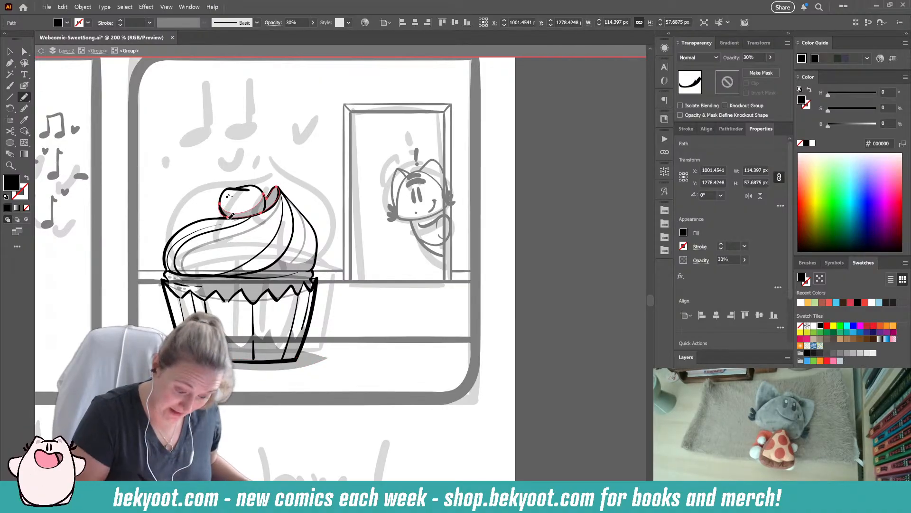
{"action": "left_click", "coordinate": [25, 52]}
{"action": "left_click_drag", "start_coordinate": [228, 218], "coordinate": [221, 212]}
{"action": "left_click", "coordinate": [202, 260]}
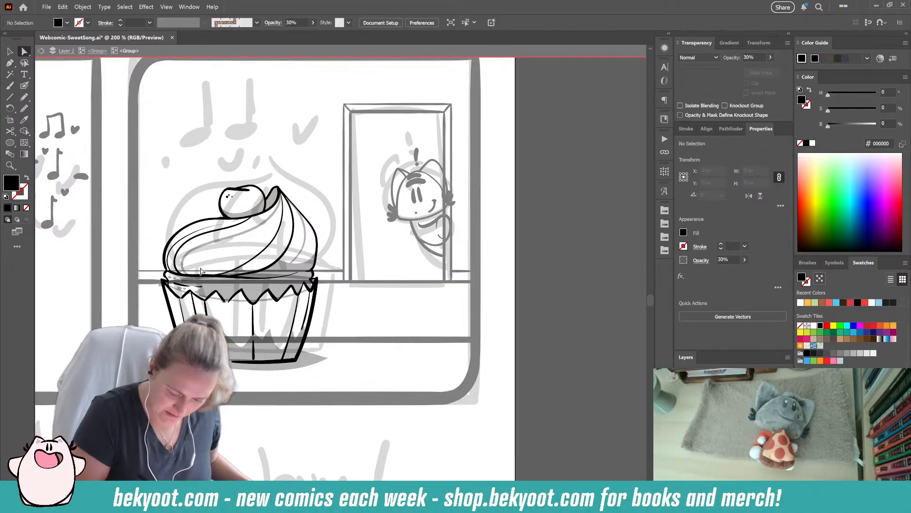
- Brush small 30% opacity dots onto the middle of the berry
{"action": "left_click", "coordinate": [24, 87]}
{"action": "left_click", "coordinate": [242, 202]}
{"action": "left_click", "coordinate": [243, 198]}
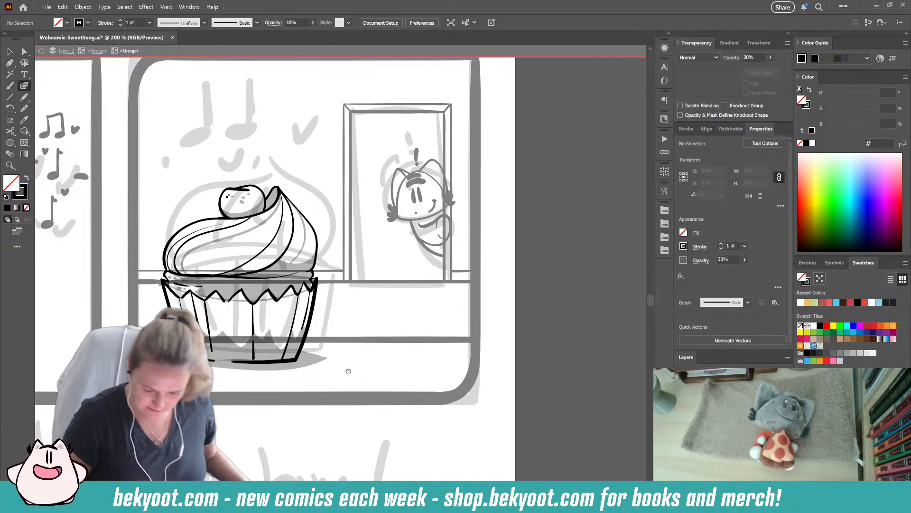
- Move the central peak of the wrapper's bottom shadow up onto the middle pleat line
{"action": "left_click_drag", "start_coordinate": [361, 329], "coordinate": [332, 295]}
{"action": "left_click", "coordinate": [9, 50]}
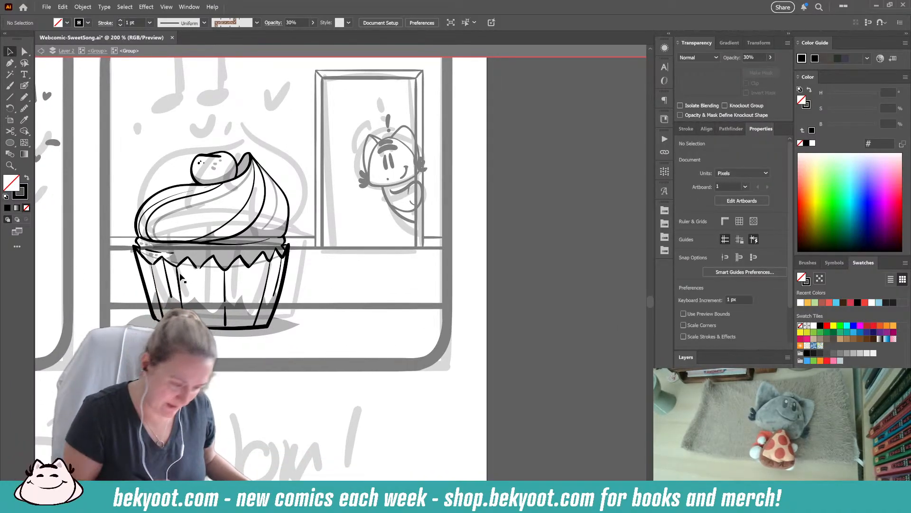
{"action": "key", "text": "a"}
{"action": "left_click", "coordinate": [228, 298]}
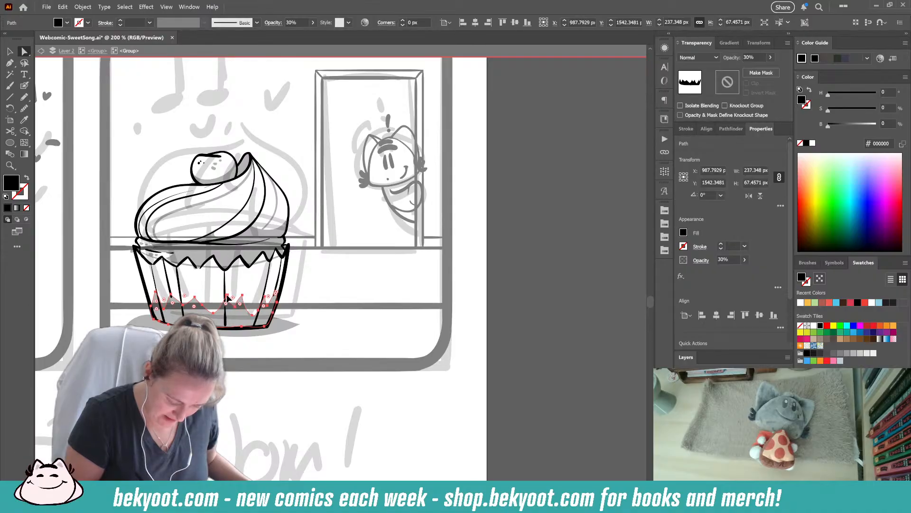
{"action": "left_click", "coordinate": [224, 290]}
{"action": "left_click", "coordinate": [223, 285]}
{"action": "left_click_drag", "start_coordinate": [227, 291], "coordinate": [224, 293]}
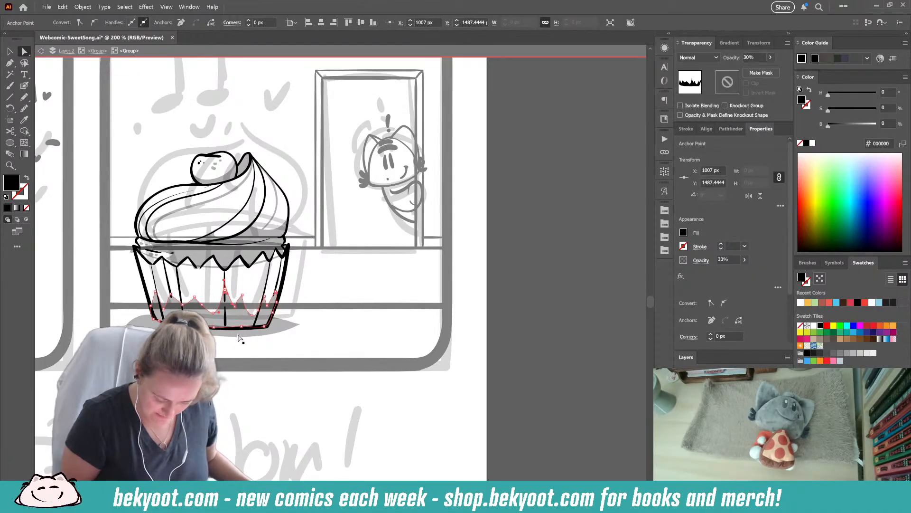
{"action": "left_click", "coordinate": [265, 349]}
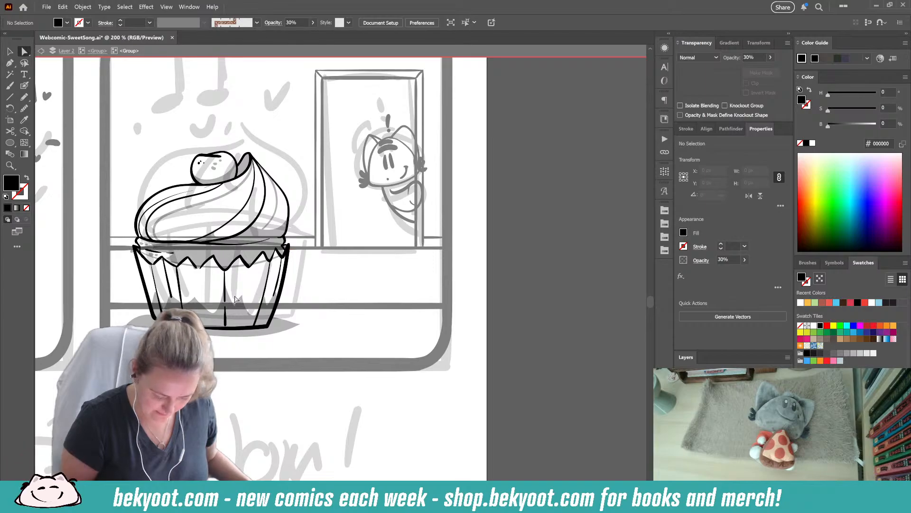
- Leave the cupcake group, open the panel's scene group for editing, and ink a single eighth note above the berry
{"action": "left_click_drag", "start_coordinate": [209, 337], "coordinate": [253, 350]}
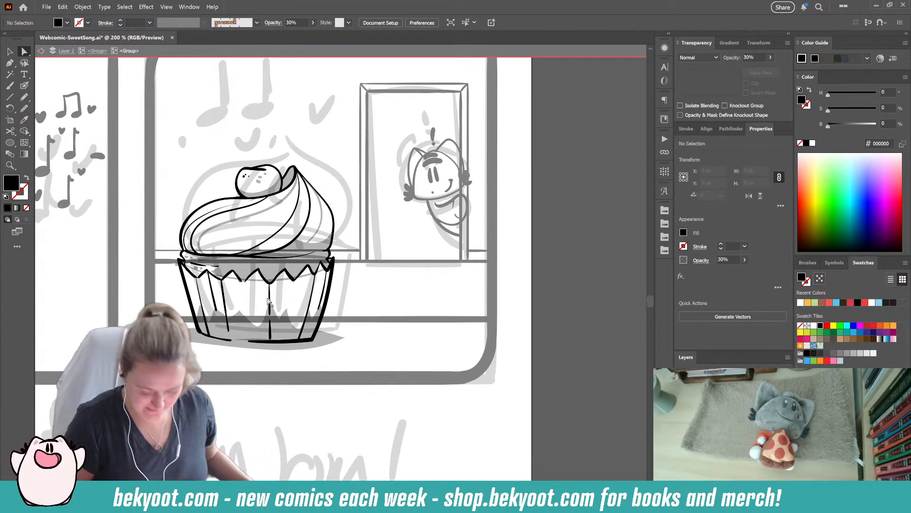
{"action": "key", "text": "v"}
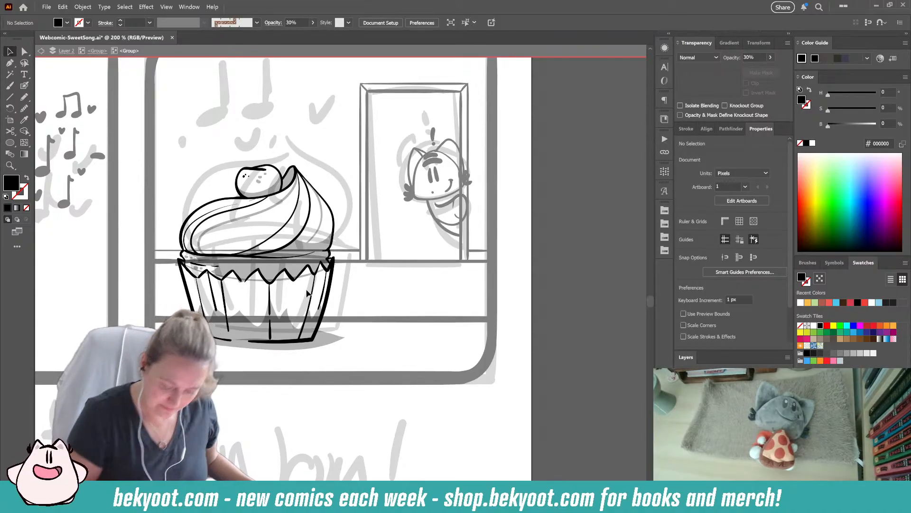
{"action": "key", "text": "Escape"}
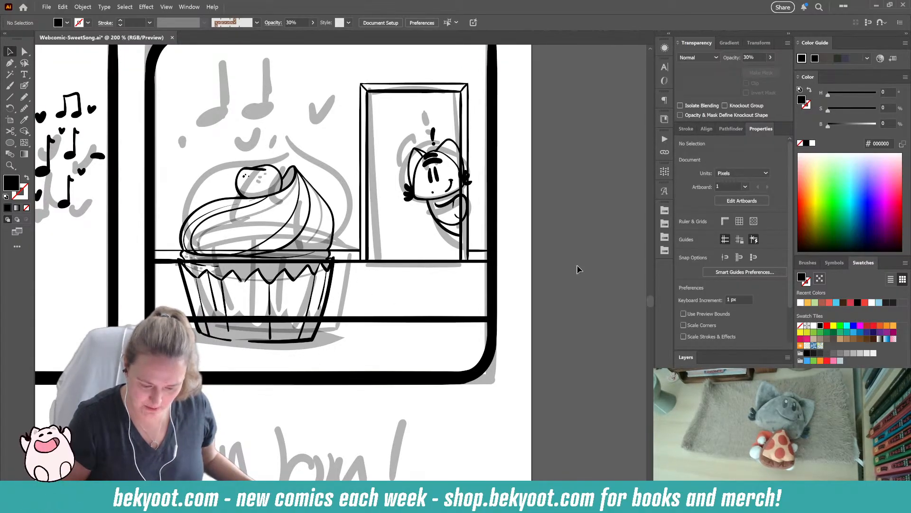
{"action": "left_click", "coordinate": [268, 269]}
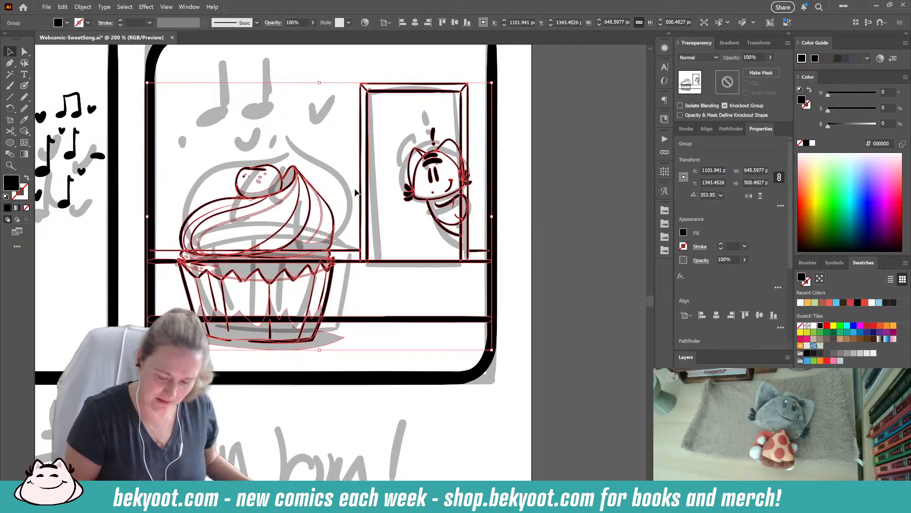
{"action": "double_click", "coordinate": [268, 269]}
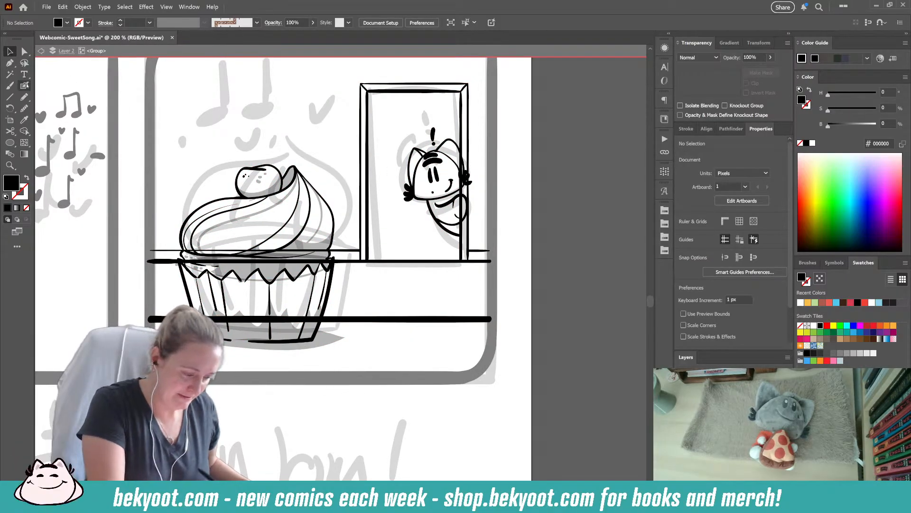
{"action": "left_click", "coordinate": [25, 85]}
{"action": "left_click_drag", "start_coordinate": [224, 275], "coordinate": [260, 352]}
{"action": "mouse_move", "coordinate": [307, 216]}
{"action": "left_mouse_down"}
{"action": "mouse_move", "coordinate": [318, 214]}
{"action": "mouse_move", "coordinate": [324, 180]}
{"action": "mouse_move", "coordinate": [327, 189]}
{"action": "left_mouse_up"}
- Ink two oval note heads left of the single note and join them with stems and a beam
{"action": "mouse_move", "coordinate": [261, 231]}
{"action": "left_mouse_down"}
{"action": "mouse_move", "coordinate": [273, 224]}
{"action": "mouse_move", "coordinate": [271, 193]}
{"action": "mouse_move", "coordinate": [283, 227]}
{"action": "mouse_move", "coordinate": [267, 227]}
{"action": "left_mouse_up"}
{"action": "key", "text": "ctrl+z"}
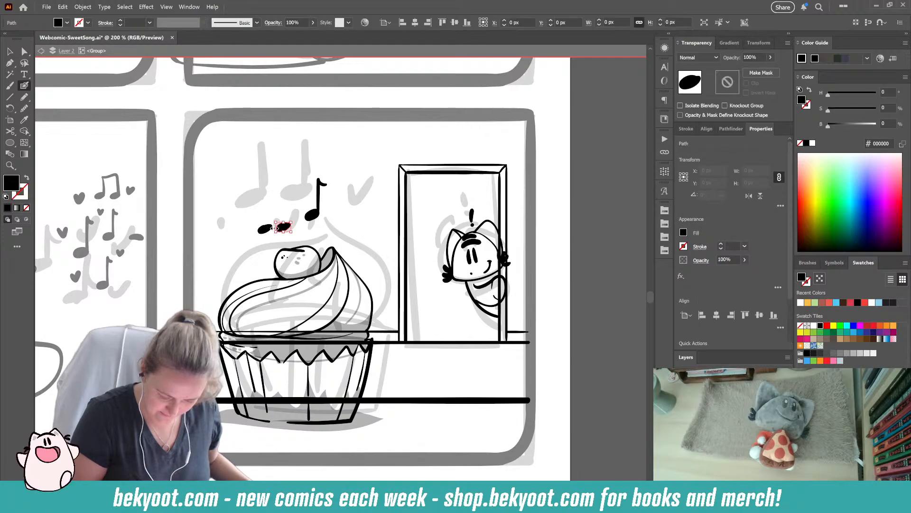
{"action": "key", "text": "ctrl+shift+a"}
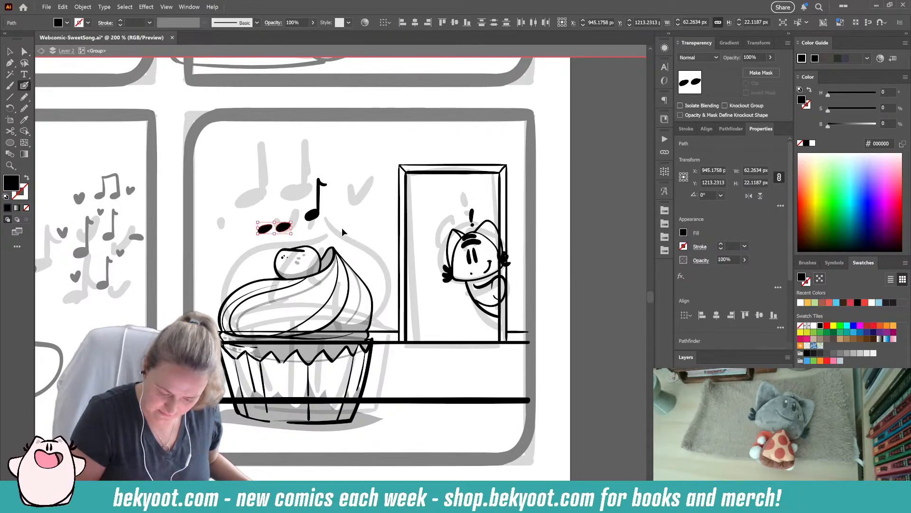
{"action": "mouse_move", "coordinate": [270, 227]}
{"action": "left_mouse_down"}
{"action": "mouse_move", "coordinate": [271, 198]}
{"action": "mouse_move", "coordinate": [288, 198]}
{"action": "mouse_move", "coordinate": [288, 225]}
{"action": "left_mouse_up"}
{"action": "key", "text": "shift+x"}
{"action": "left_click", "coordinate": [284, 228], "text": "ctrl"}
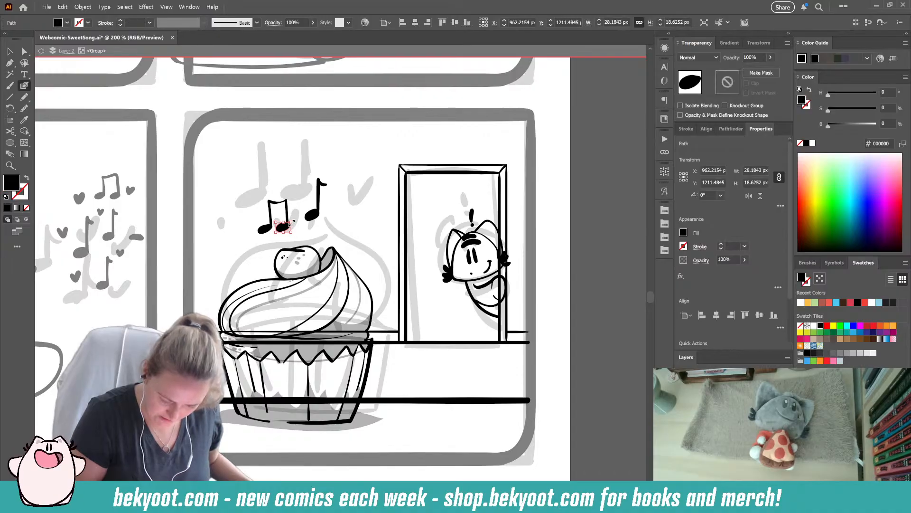
- Refit the two note heads to their stems and group the parts of the beamed note
{"action": "left_click", "coordinate": [293, 227], "text": "ctrl"}
{"action": "left_click_drag", "start_coordinate": [282, 230], "coordinate": [263, 230]}
{"action": "left_click", "coordinate": [295, 226], "text": "ctrl"}
{"action": "left_click", "coordinate": [262, 232], "text": "ctrl"}
{"action": "left_click", "coordinate": [318, 140], "text": "ctrl"}
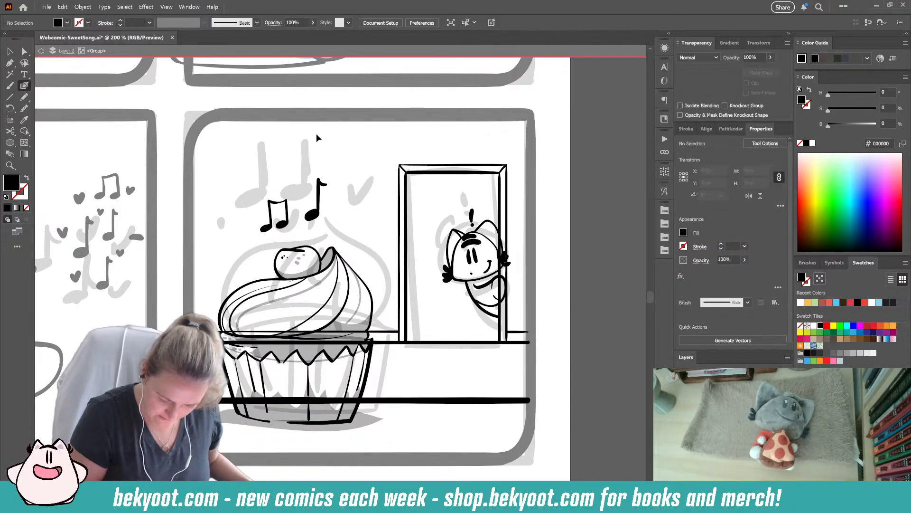
{"action": "left_click_drag", "start_coordinate": [256, 187], "coordinate": [286, 235]}
{"action": "key", "text": "ctrl+g"}
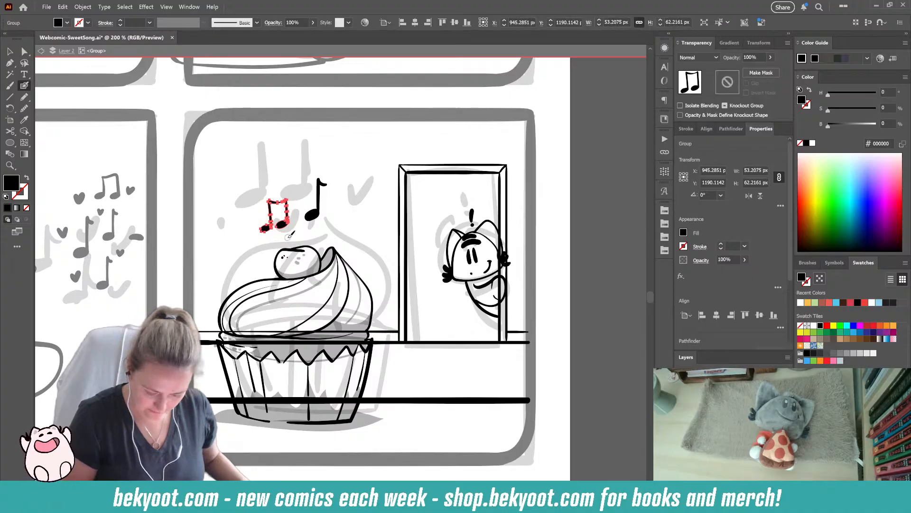
- Adjust the head of the single eighth note right of the beamed pair and unite it with its stem
{"action": "left_click", "coordinate": [337, 224], "text": "ctrl"}
{"action": "left_click", "coordinate": [317, 217], "text": "ctrl"}
{"action": "left_click_drag", "start_coordinate": [317, 216], "coordinate": [317, 217]}
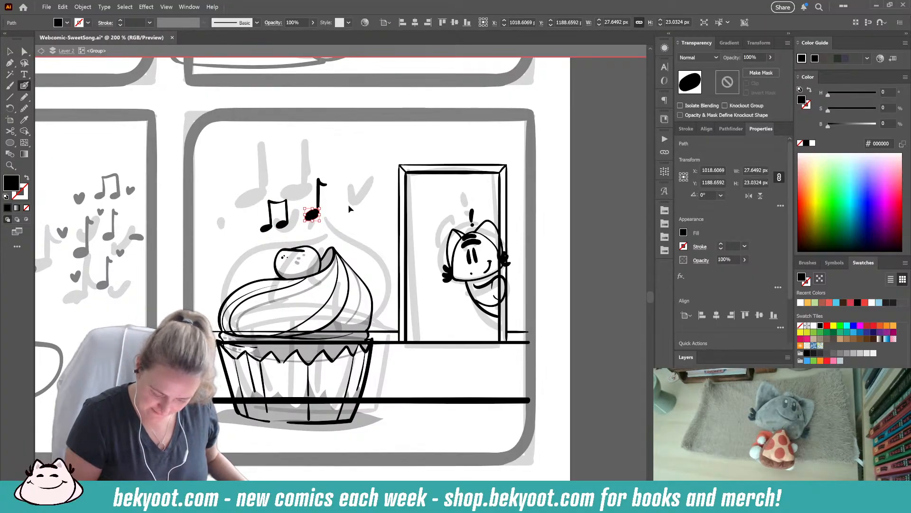
{"action": "left_click", "coordinate": [347, 205], "text": "ctrl"}
{"action": "left_click", "coordinate": [320, 200], "text": "ctrl"}
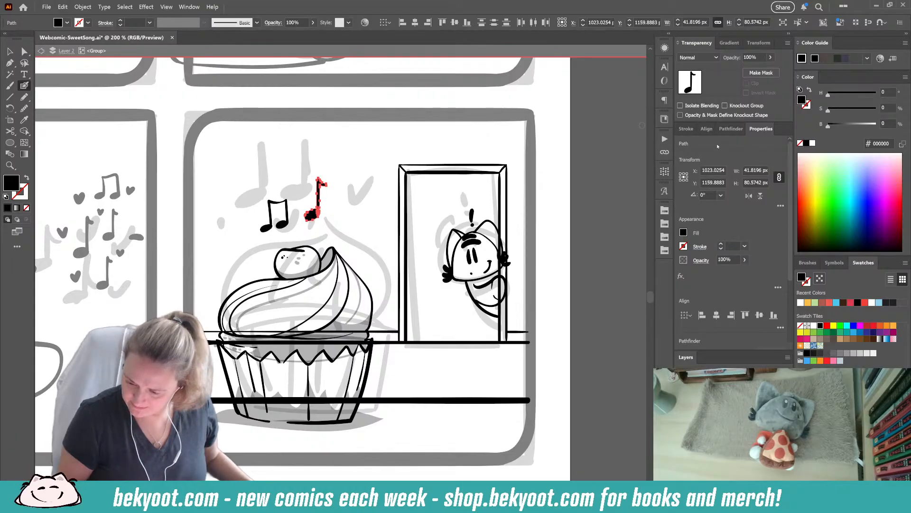
{"action": "left_click", "coordinate": [731, 128]}
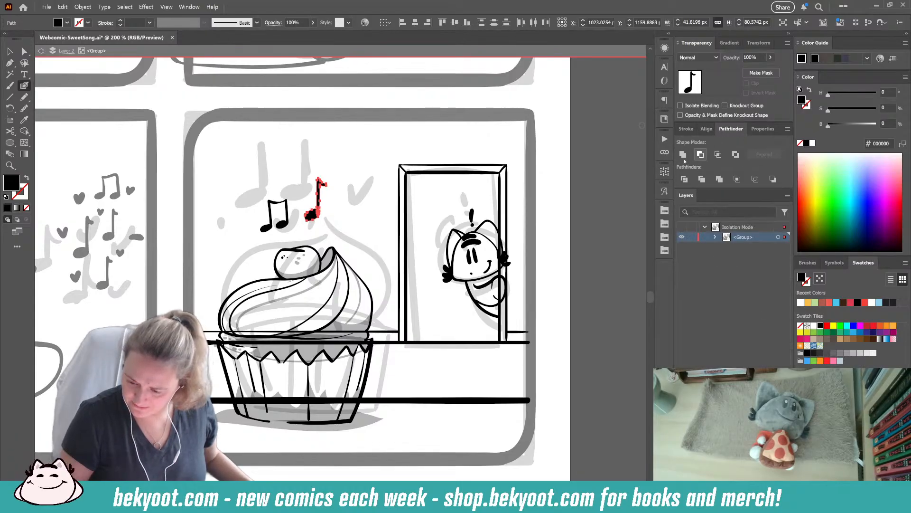
{"action": "left_click", "coordinate": [340, 225], "text": "ctrl"}
- Ink a smaller eighth note above the beamed pair, smooth its oval head, and unite head and stem
{"action": "key", "text": "shift+x"}
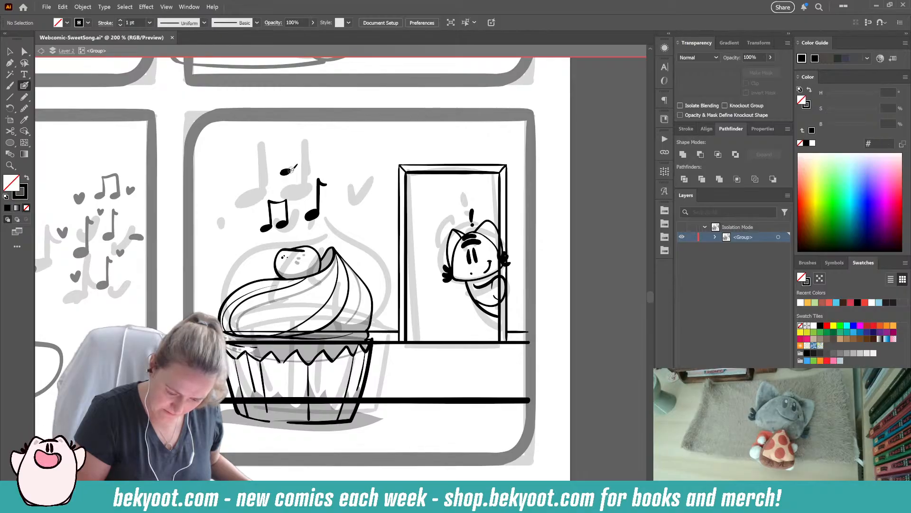
{"action": "mouse_move", "coordinate": [291, 169]}
{"action": "left_mouse_down"}
{"action": "mouse_move", "coordinate": [295, 155]}
{"action": "mouse_move", "coordinate": [287, 171]}
{"action": "left_mouse_up"}
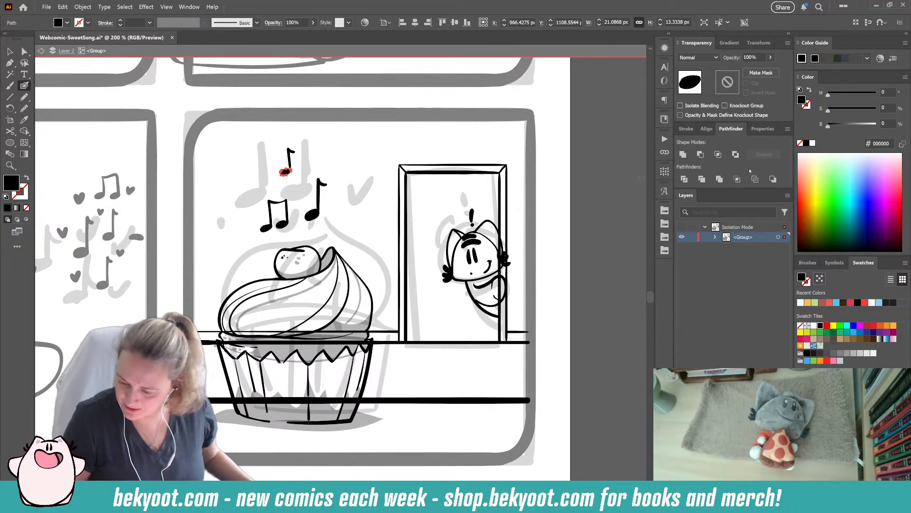
{"action": "key", "text": "ctrl+alt+s"}
{"action": "left_click", "coordinate": [437, 83]}
{"action": "left_click", "coordinate": [414, 100]}
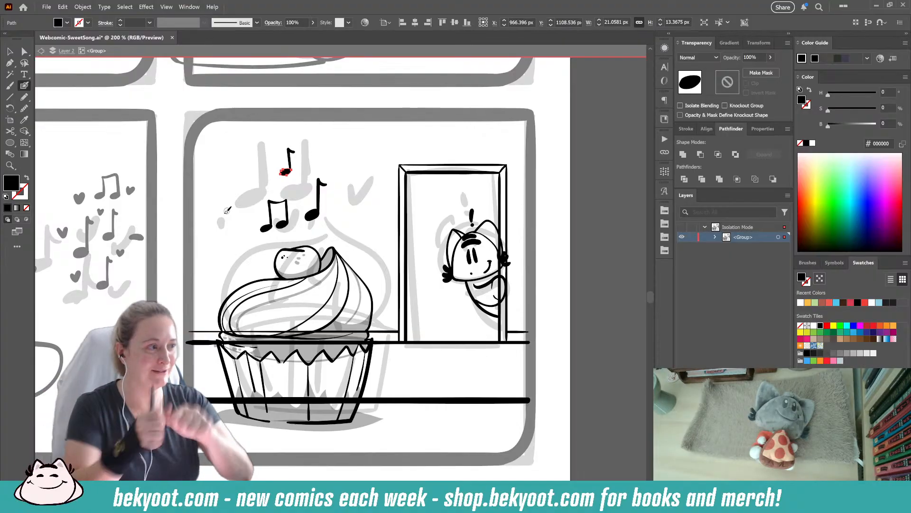
{"action": "mouse_move", "coordinate": [293, 148]}
{"action": "left_mouse_down"}
{"action": "mouse_move", "coordinate": [284, 172]}
{"action": "mouse_move", "coordinate": [299, 156]}
{"action": "left_mouse_up"}
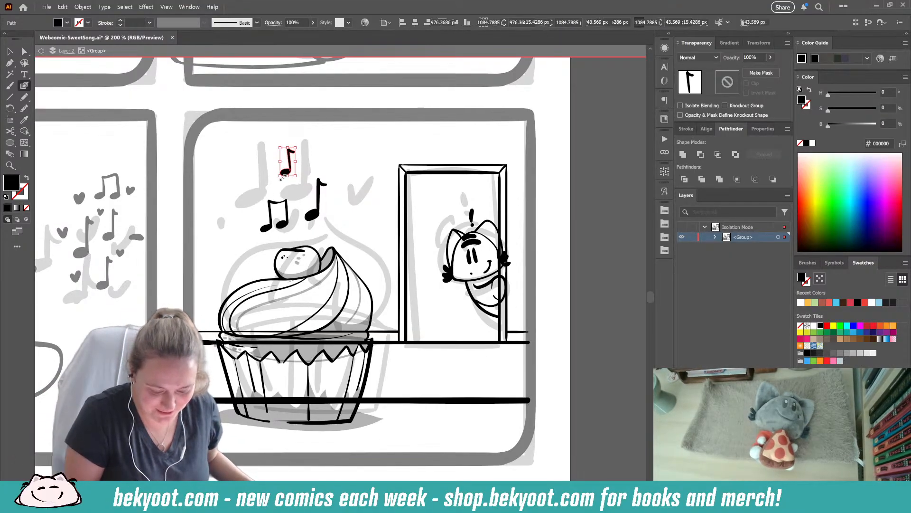
{"action": "left_click", "coordinate": [683, 156]}
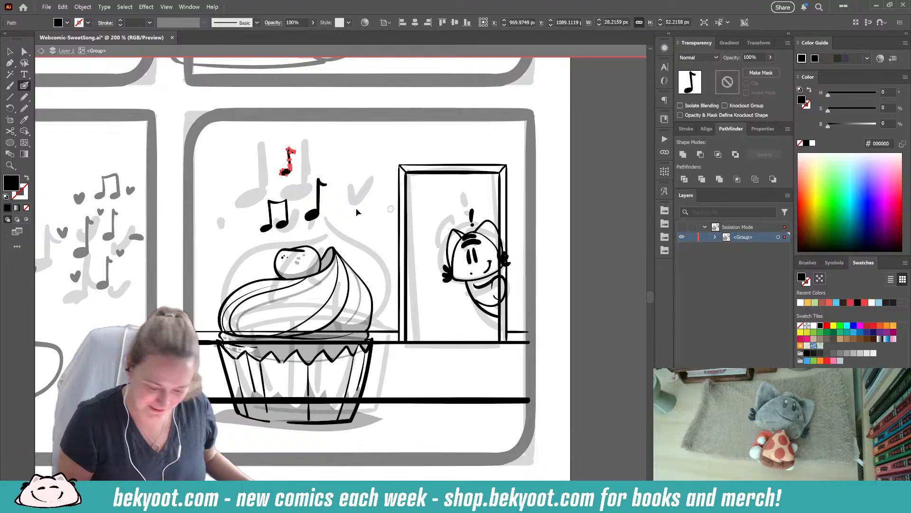
- Ink another small eighth note up and left of the beamed pair and smooth its oval head
{"action": "key", "text": "ctrl+shift+a"}
{"action": "mouse_move", "coordinate": [243, 199]}
{"action": "left_mouse_down"}
{"action": "mouse_move", "coordinate": [244, 182]}
{"action": "mouse_move", "coordinate": [249, 190]}
{"action": "left_mouse_up"}
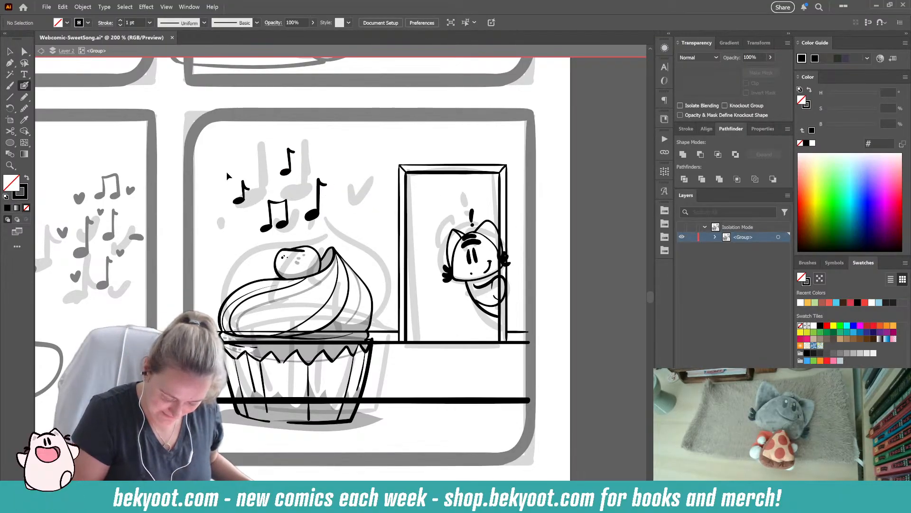
{"action": "left_click", "coordinate": [239, 201], "text": "ctrl"}
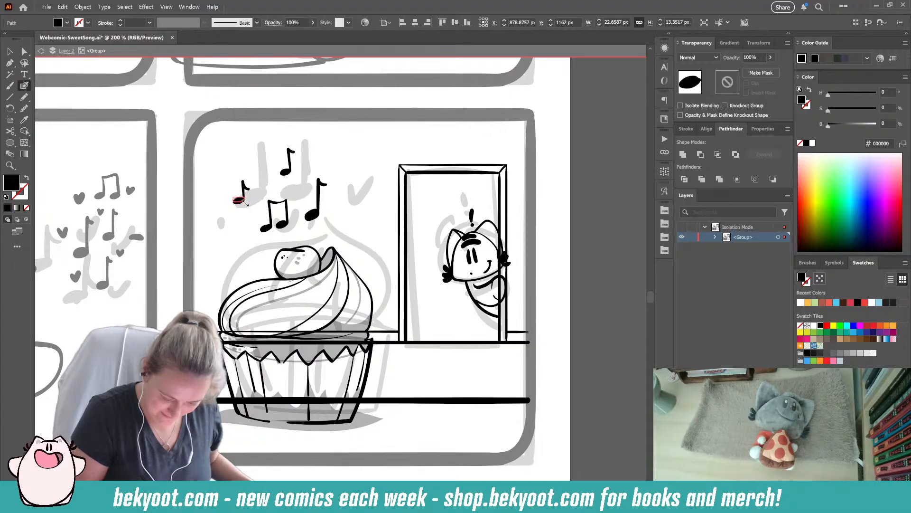
{"action": "left_click_drag", "start_coordinate": [245, 204], "coordinate": [245, 203]}
{"action": "left_click", "coordinate": [235, 235], "text": "ctrl"}
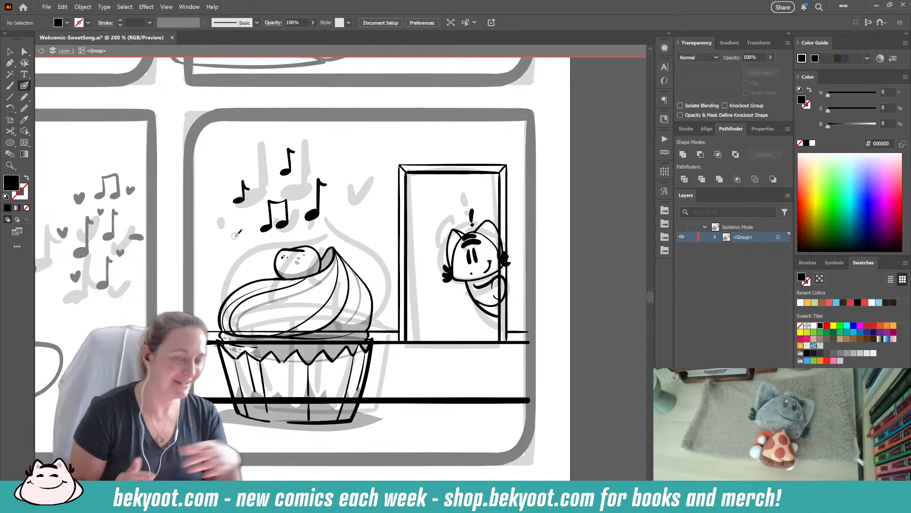
{"action": "left_click_drag", "start_coordinate": [235, 200], "coordinate": [243, 201]}
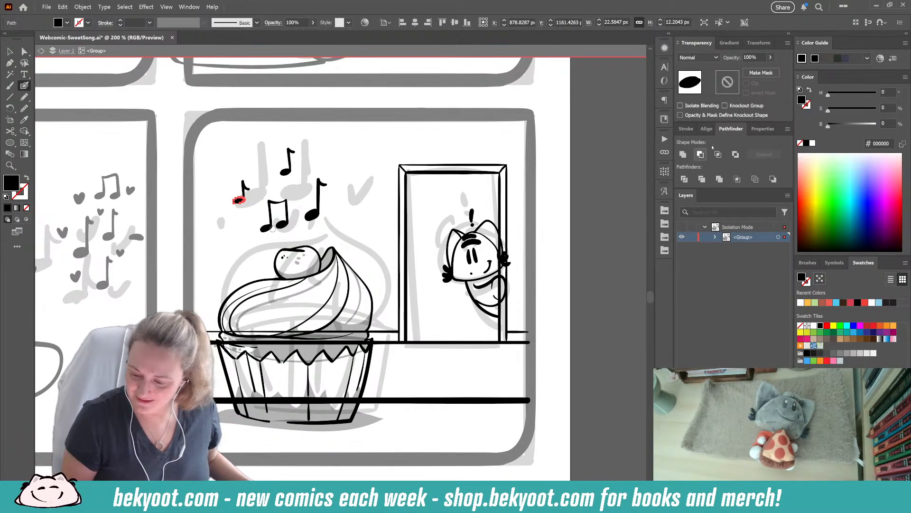
{"action": "key", "text": "ctrl+alt+s"}
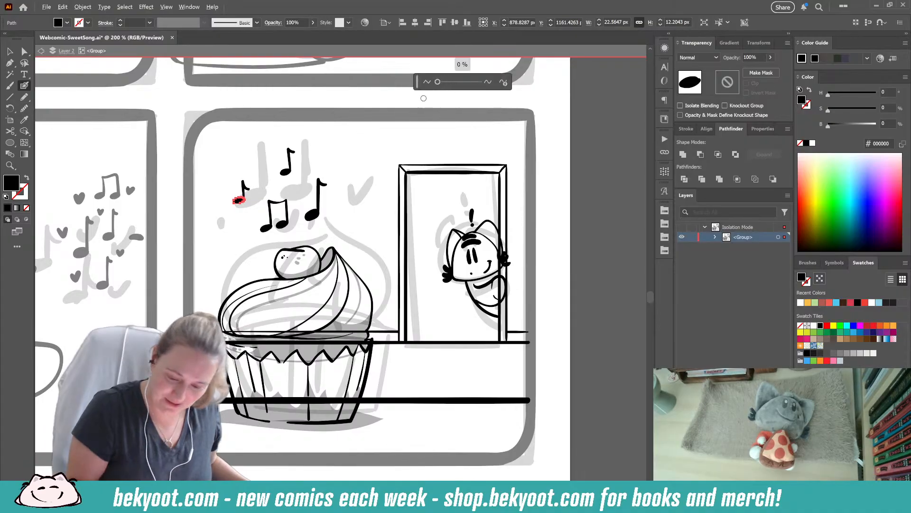
{"action": "left_click_drag", "start_coordinate": [438, 83], "coordinate": [439, 84]}
{"action": "key", "text": "Escape"}
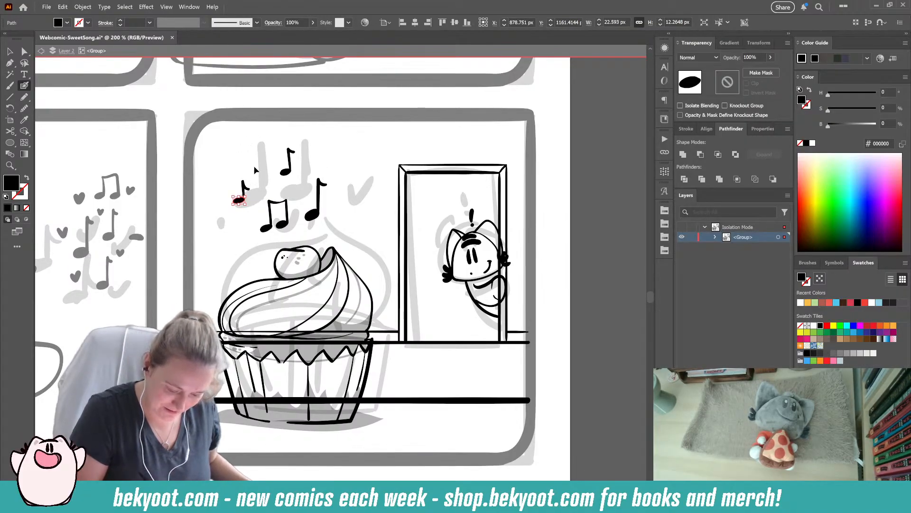
- Refit the oval head of the leftmost eighth note to the foot of its stem
{"action": "key", "text": "ctrl+shift+a"}
{"action": "left_click", "coordinate": [237, 199], "text": "ctrl"}
{"action": "left_click_drag", "start_coordinate": [233, 201], "coordinate": [243, 198]}
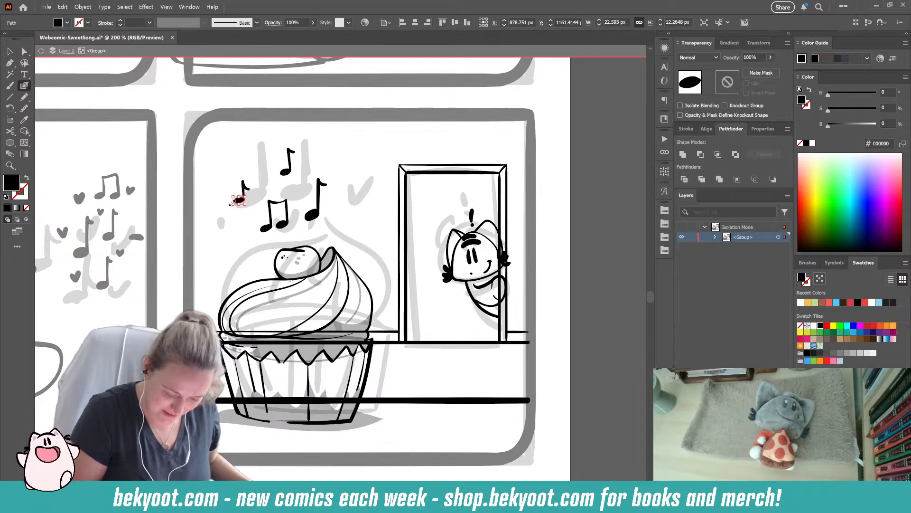
{"action": "left_click", "coordinate": [235, 218], "text": "ctrl"}
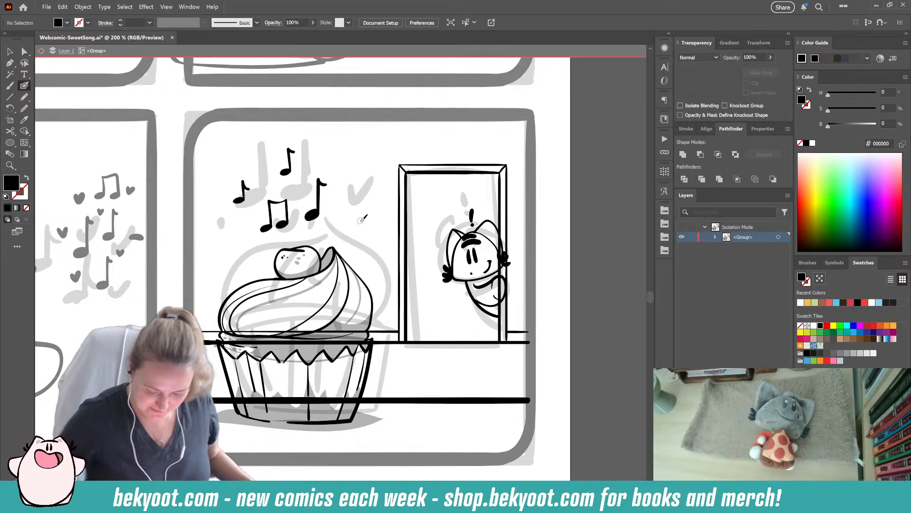
{"action": "scroll", "coordinate": [313, 176], "scroll_direction": "up", "scroll_amount": 2}
{"action": "key", "text": "Escape"}
{"action": "left_click_drag", "start_coordinate": [166, 227], "coordinate": [167, 229]}
{"action": "left_click", "coordinate": [177, 248], "text": "ctrl"}
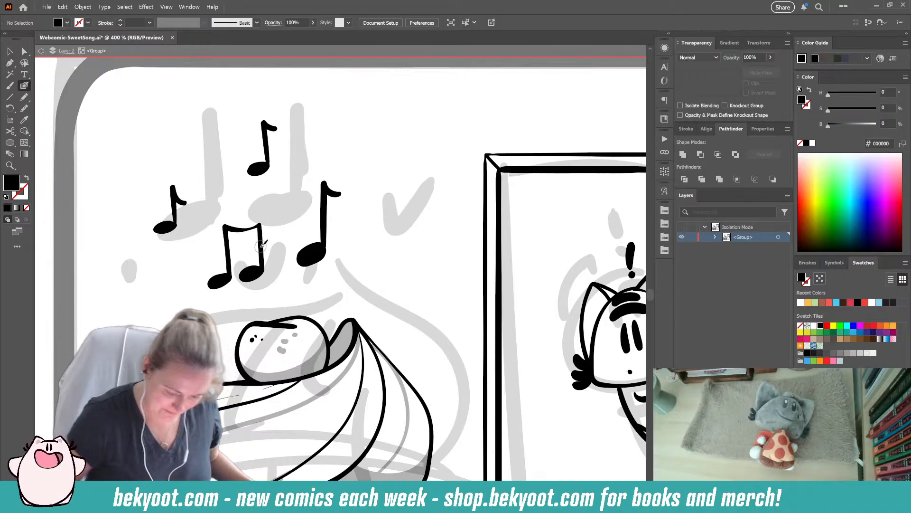
- Ink a small eighth note high above the cupcake, right of the other notes, and group its parts
{"action": "scroll", "coordinate": [304, 240], "scroll_direction": "down", "scroll_amount": 2}
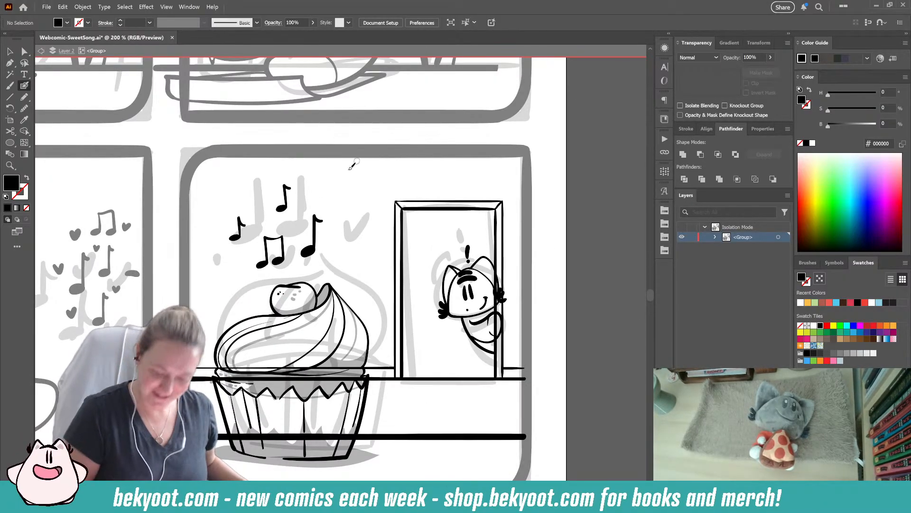
{"action": "key", "text": "shift+x"}
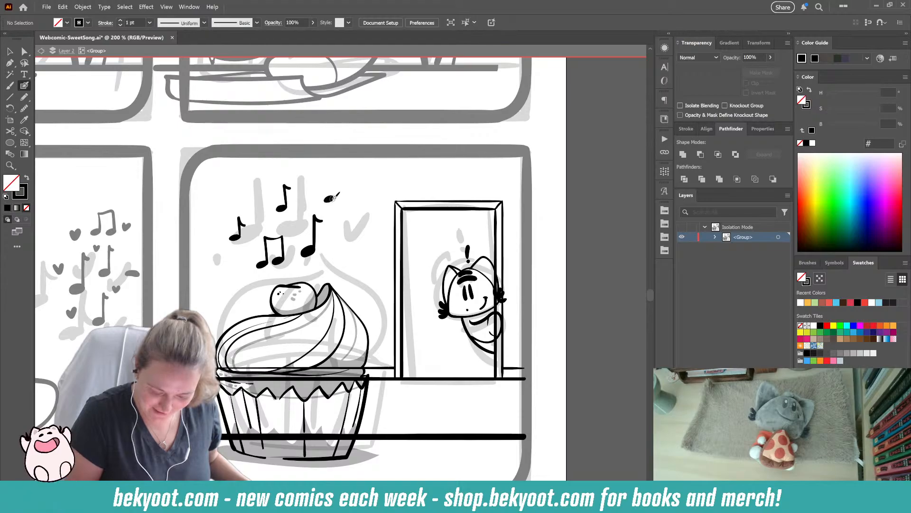
{"action": "left_click_drag", "start_coordinate": [335, 195], "coordinate": [337, 185]}
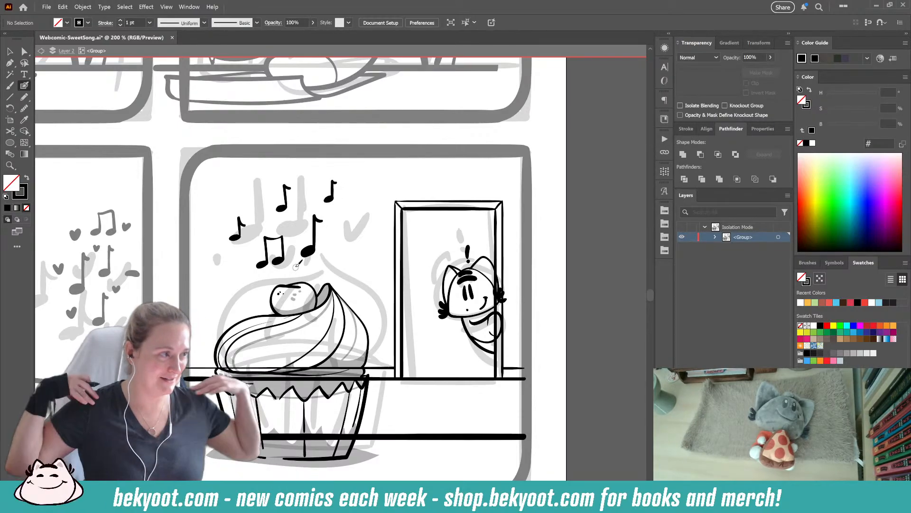
{"action": "left_click", "coordinate": [326, 185], "text": "ctrl"}
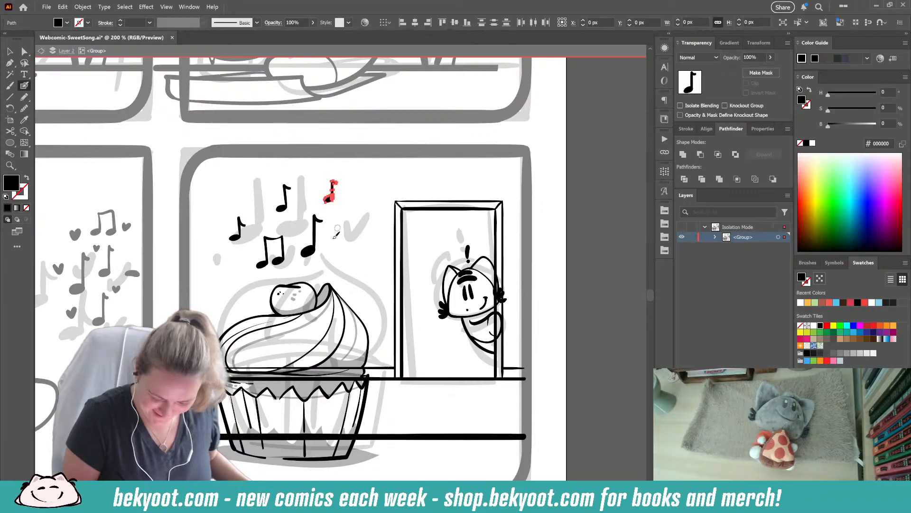
{"action": "key", "text": "ctrl+g"}
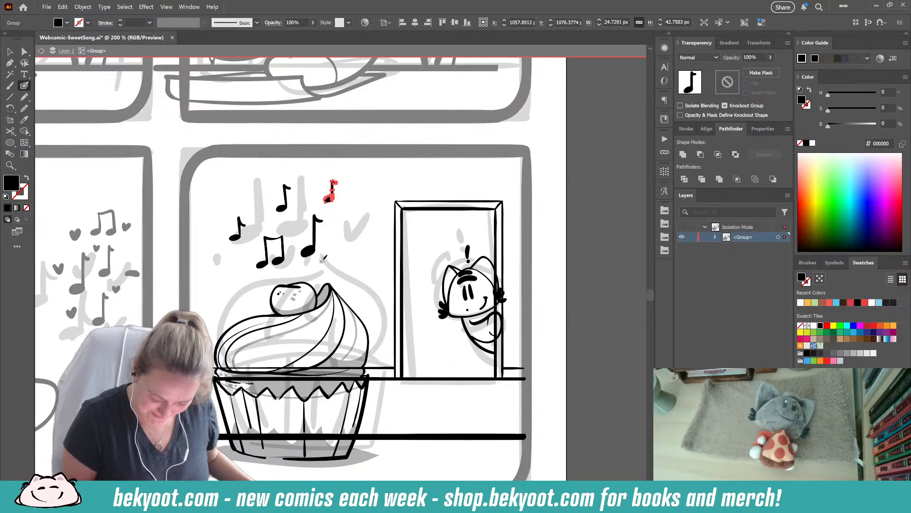
- Ink six small solid hearts among the music notes and a short accent stroke above the frosting tip
{"action": "left_click_drag", "start_coordinate": [326, 249], "coordinate": [332, 248]}
{"action": "mouse_move", "coordinate": [292, 223]}
{"action": "left_mouse_down"}
{"action": "mouse_move", "coordinate": [305, 200]}
{"action": "mouse_move", "coordinate": [262, 200]}
{"action": "left_mouse_up"}
{"action": "key", "text": "ctrl+z"}
{"action": "mouse_move", "coordinate": [244, 264]}
{"action": "left_mouse_down"}
{"action": "mouse_move", "coordinate": [218, 256]}
{"action": "mouse_move", "coordinate": [222, 247]}
{"action": "left_mouse_up"}
{"action": "key", "text": "ctrl+z"}
{"action": "mouse_move", "coordinate": [289, 279]}
{"action": "left_mouse_down"}
{"action": "mouse_move", "coordinate": [292, 257]}
{"action": "mouse_move", "coordinate": [317, 267]}
{"action": "left_mouse_up"}
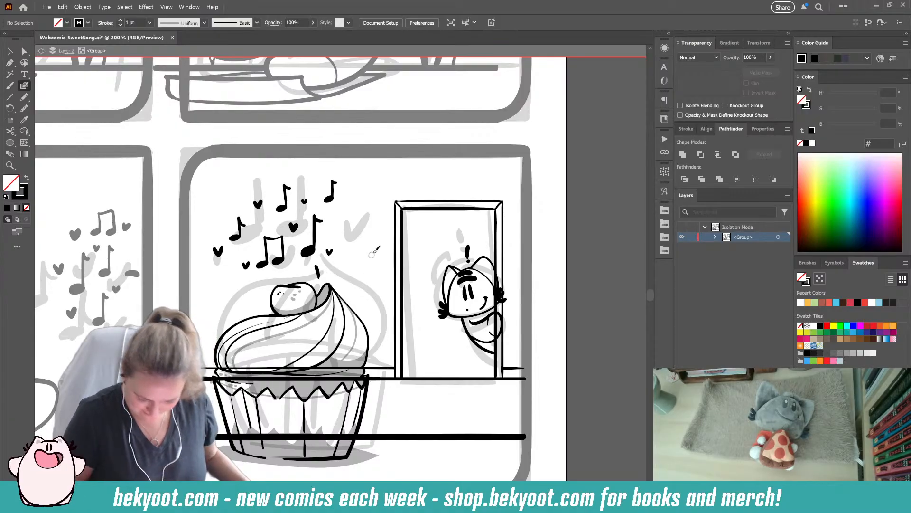
- Ink two small eighth notes above the frosting's right slope and group the parts of the lower one
{"action": "scroll", "coordinate": [375, 254], "scroll_direction": "down", "scroll_amount": 2}
{"action": "mouse_move", "coordinate": [336, 222]}
{"action": "left_mouse_down"}
{"action": "mouse_move", "coordinate": [341, 209]}
{"action": "mouse_move", "coordinate": [358, 234]}
{"action": "left_mouse_up"}
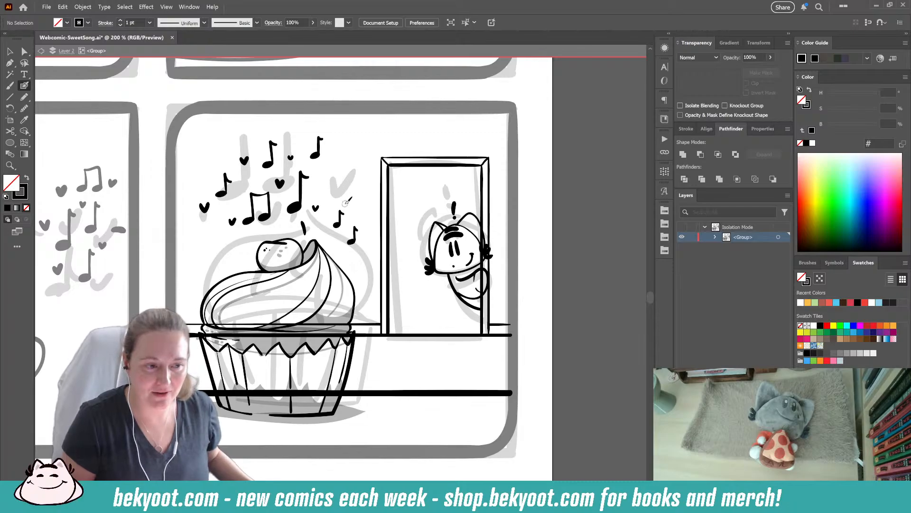
{"action": "left_click_drag", "start_coordinate": [340, 217], "coordinate": [334, 210]}
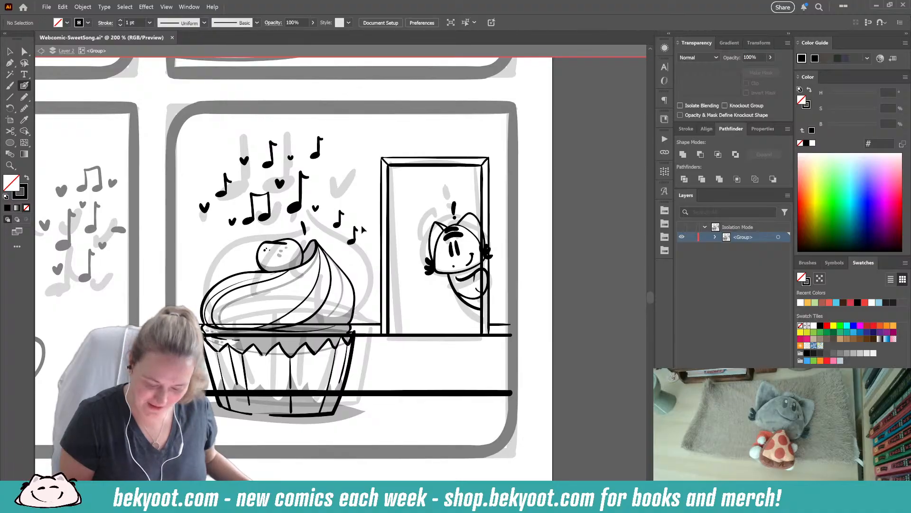
{"action": "left_click_drag", "start_coordinate": [361, 227], "coordinate": [349, 244]}
{"action": "key", "text": "ctrl+g"}
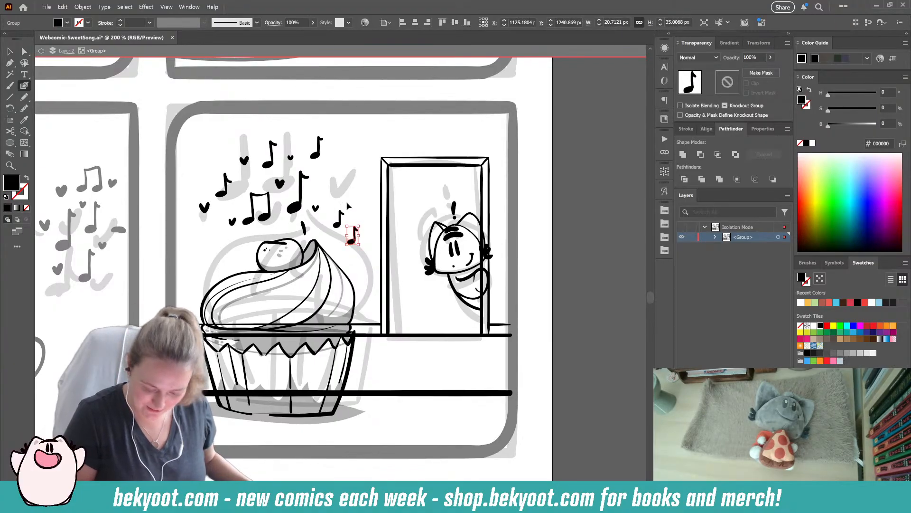
- Slightly smooth the outlines of the two small eighth notes right of the frosting tip
{"action": "left_click", "coordinate": [339, 218], "text": "ctrl"}
{"action": "key", "text": "ctrl+alt+s"}
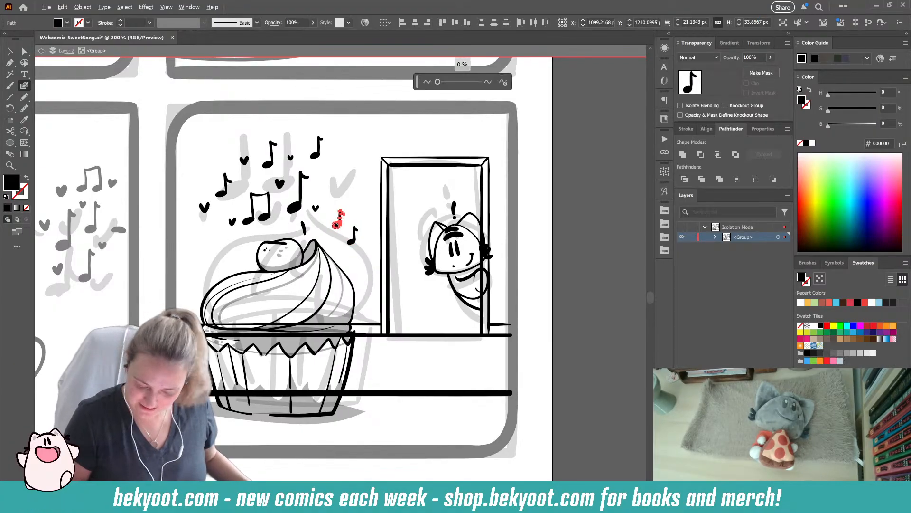
{"action": "left_click_drag", "start_coordinate": [436, 83], "coordinate": [440, 83]}
{"action": "left_click", "coordinate": [355, 235], "text": "ctrl"}
{"action": "key", "text": "ctrl+alt+s"}
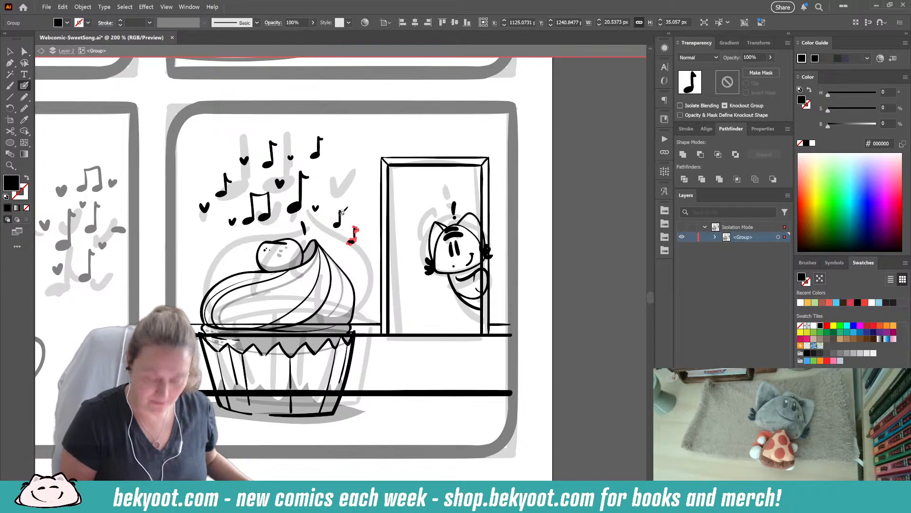
{"action": "key", "text": "ctrl+shift+a"}
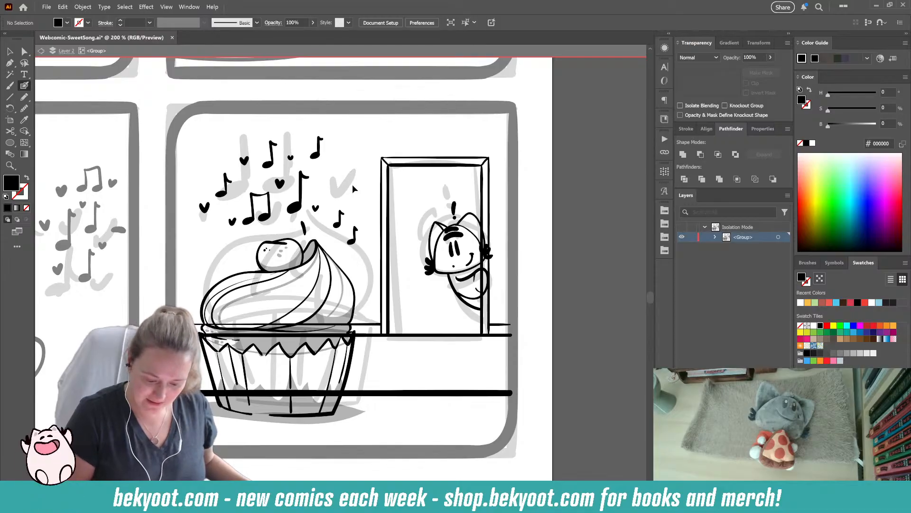
- Erase the part of the thick lower counter line that crosses the cupcake wrapper
{"action": "scroll", "coordinate": [369, 287], "scroll_direction": "down", "scroll_amount": 3}
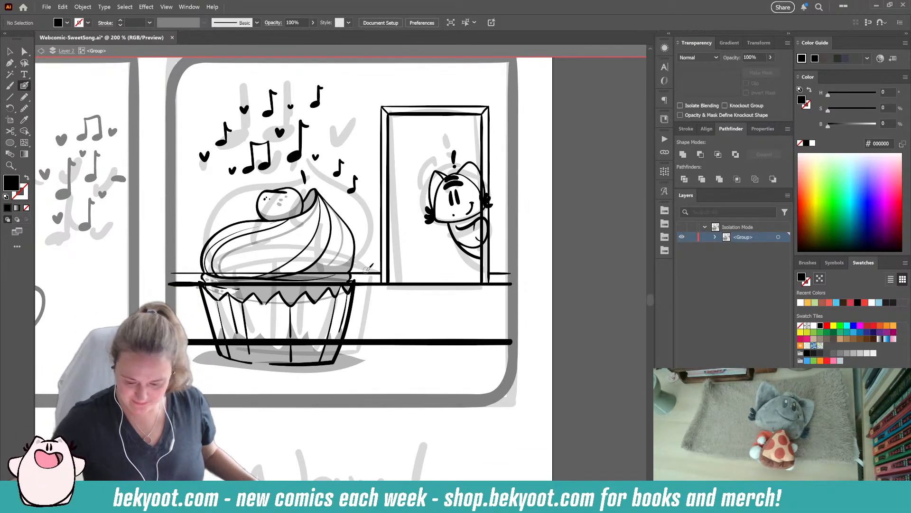
{"action": "left_click", "coordinate": [10, 52]}
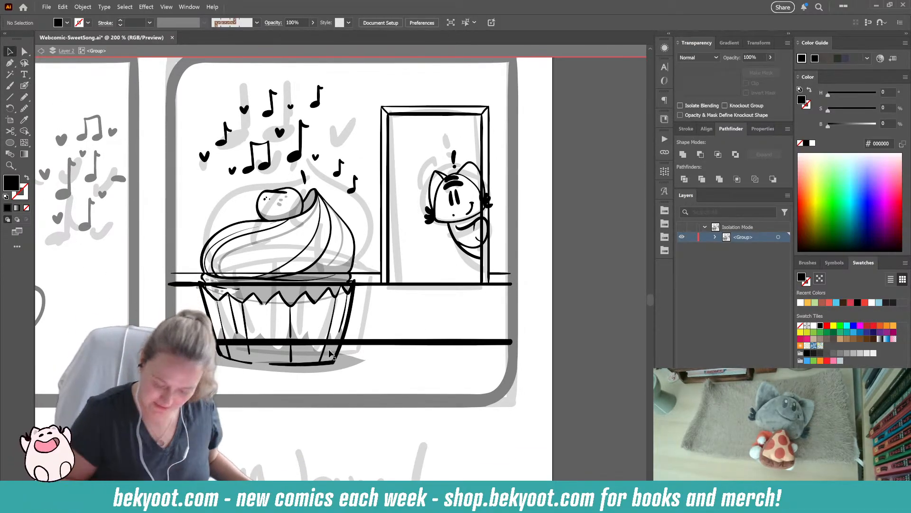
{"action": "left_click", "coordinate": [372, 343]}
{"action": "key", "text": "shift+e"}
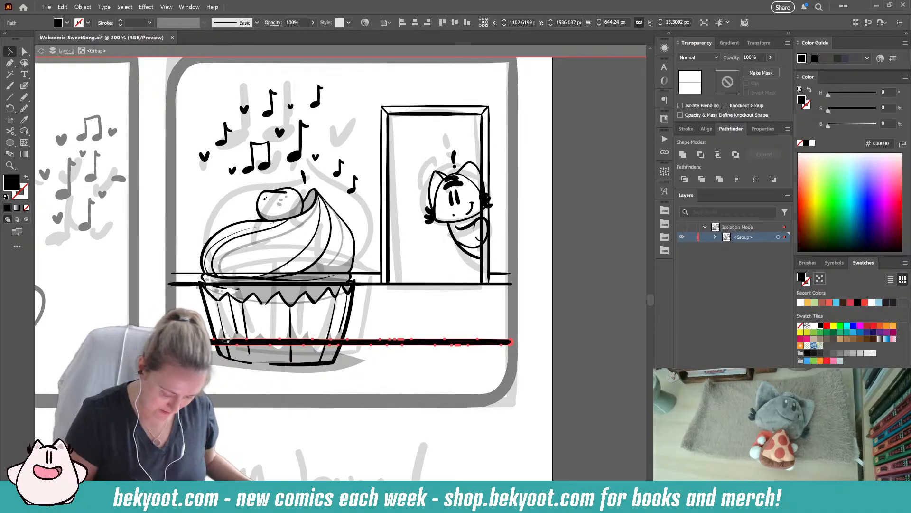
{"action": "left_click_drag", "start_coordinate": [225, 341], "coordinate": [339, 338]}
{"action": "key", "text": "v"}
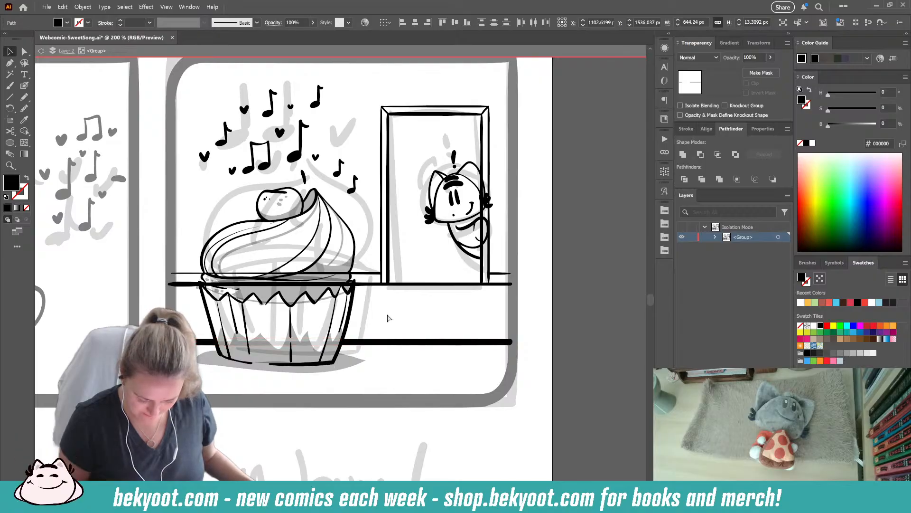
{"action": "left_click", "coordinate": [387, 318]}
- Leave the fourth panel's scene group and save the comic file
{"action": "scroll", "coordinate": [372, 301], "scroll_direction": "down", "scroll_amount": 3}
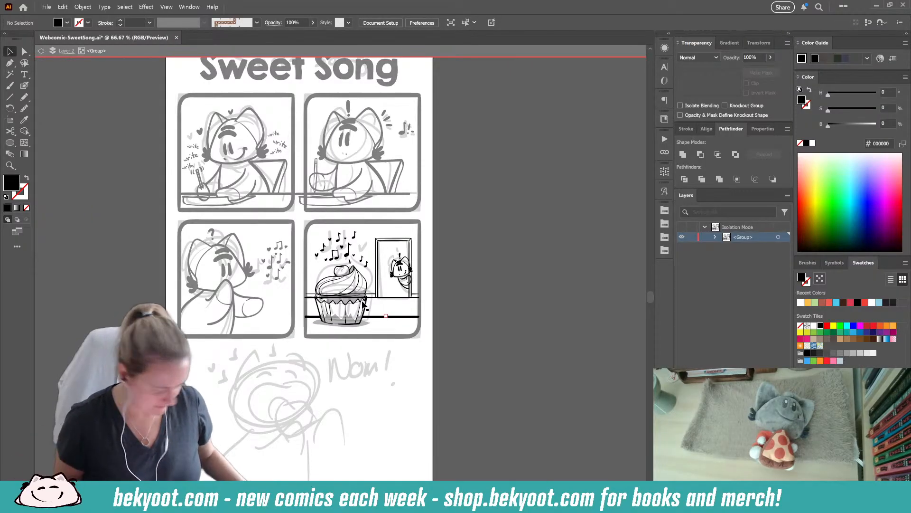
{"action": "key", "text": "Escape"}
{"action": "scroll", "coordinate": [350, 341], "scroll_direction": "down", "scroll_amount": 2}
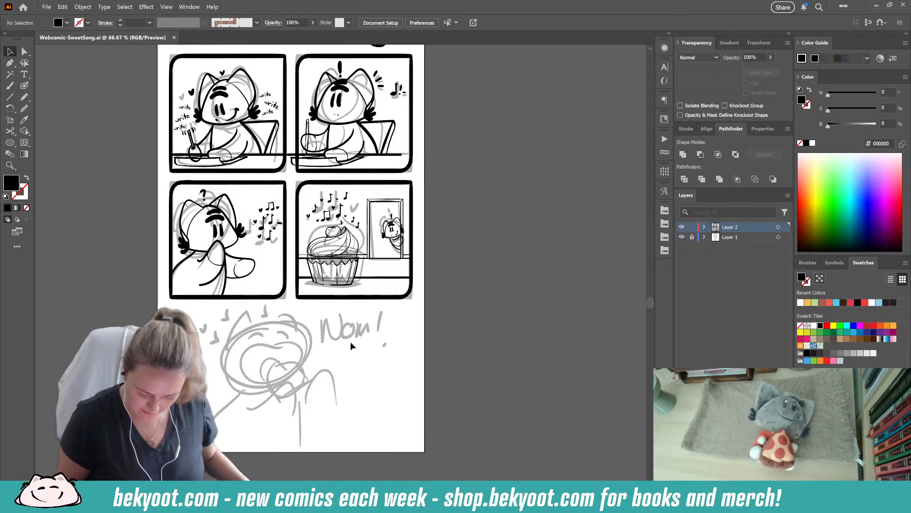
- Unlock Layer 1, lock Layer 2, and move the four panels' rough sketch off the artboard to its left
{"action": "left_click", "coordinate": [691, 237]}
{"action": "left_click", "coordinate": [692, 226]}
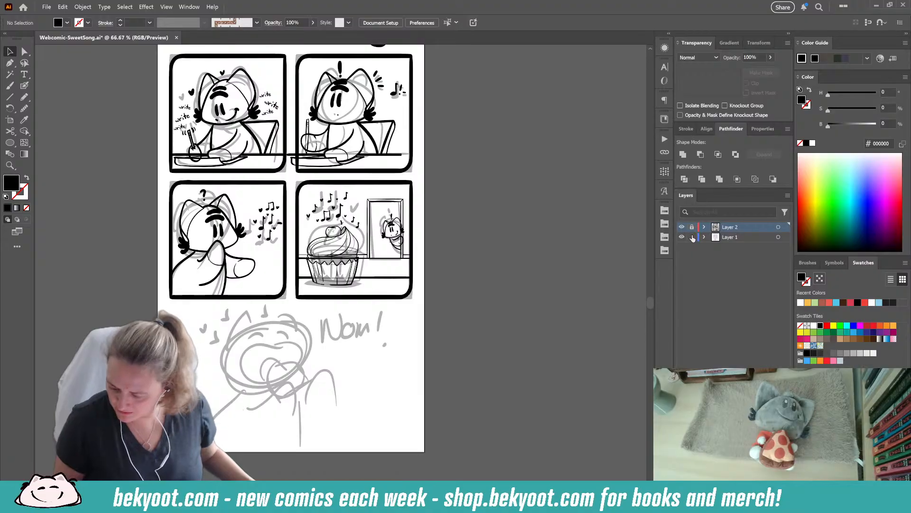
{"action": "left_click_drag", "start_coordinate": [471, 224], "coordinate": [491, 307]}
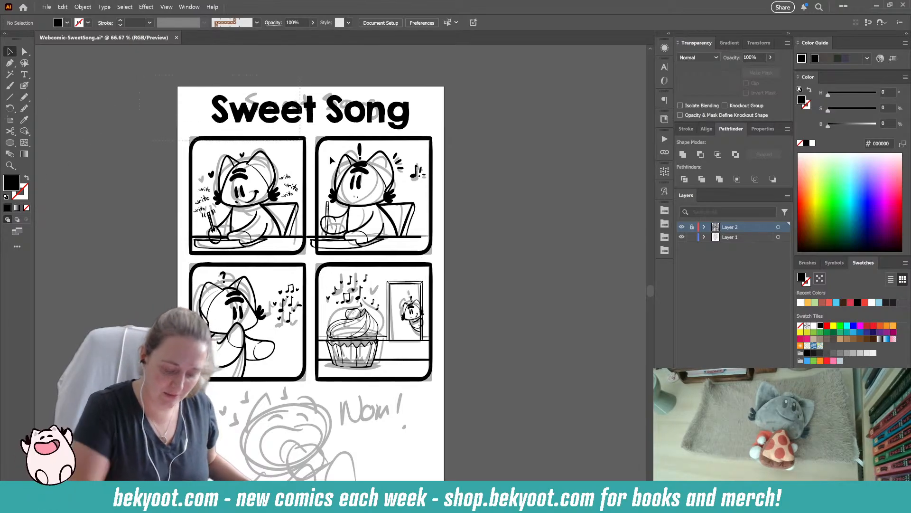
{"action": "key", "text": "ctrl+a"}
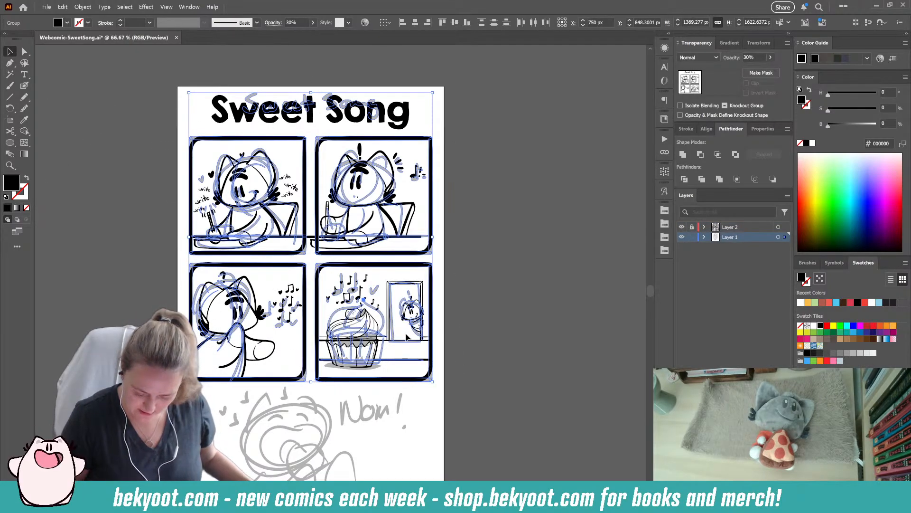
{"action": "left_click_drag", "start_coordinate": [396, 333], "coordinate": [70, 353]}
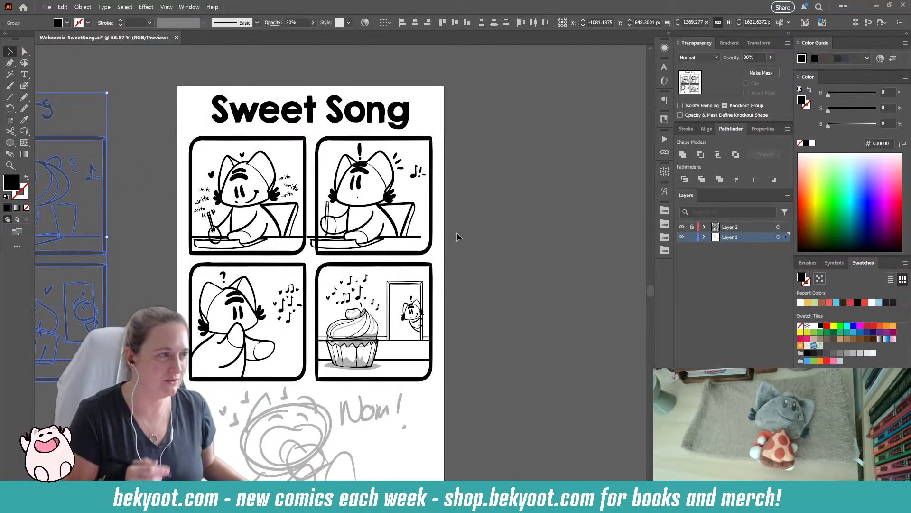
{"action": "left_click", "coordinate": [483, 223]}
{"action": "scroll", "coordinate": [456, 285], "scroll_direction": "down", "scroll_amount": 1}
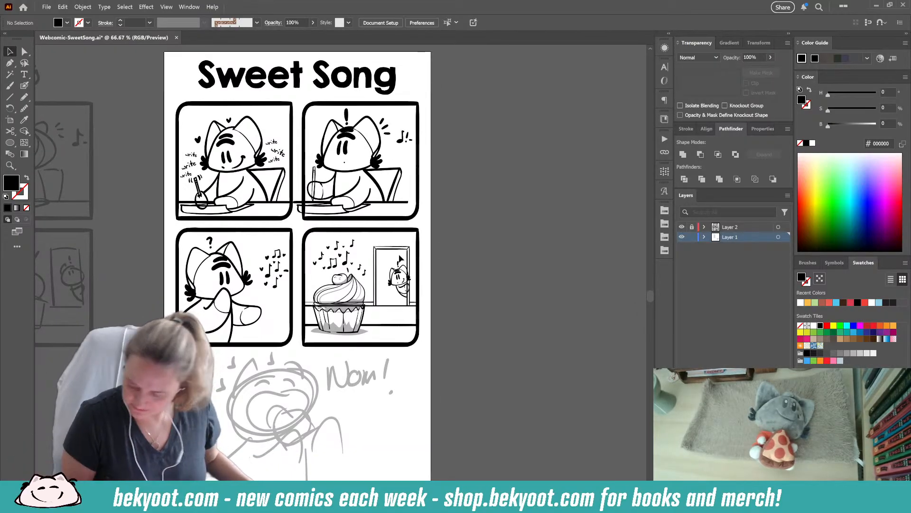
- Lock Layer 1 again and make Layer 2 unlocked and active for inking
{"action": "left_click", "coordinate": [692, 236]}
{"action": "left_click", "coordinate": [692, 227]}
{"action": "left_click", "coordinate": [727, 227]}
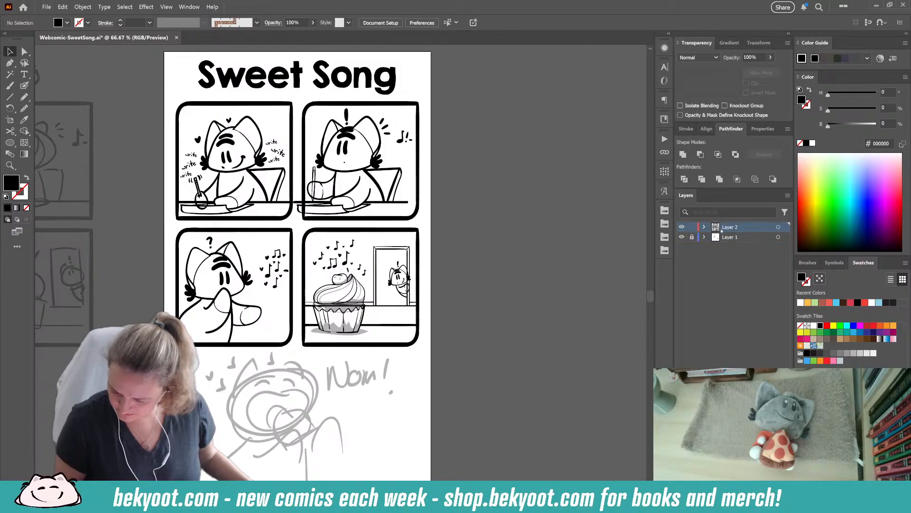
- Enter the second panel's scene group and extend the desk line's right end to the panel frame
{"action": "left_click", "coordinate": [411, 203]}
{"action": "double_click", "coordinate": [411, 203]}
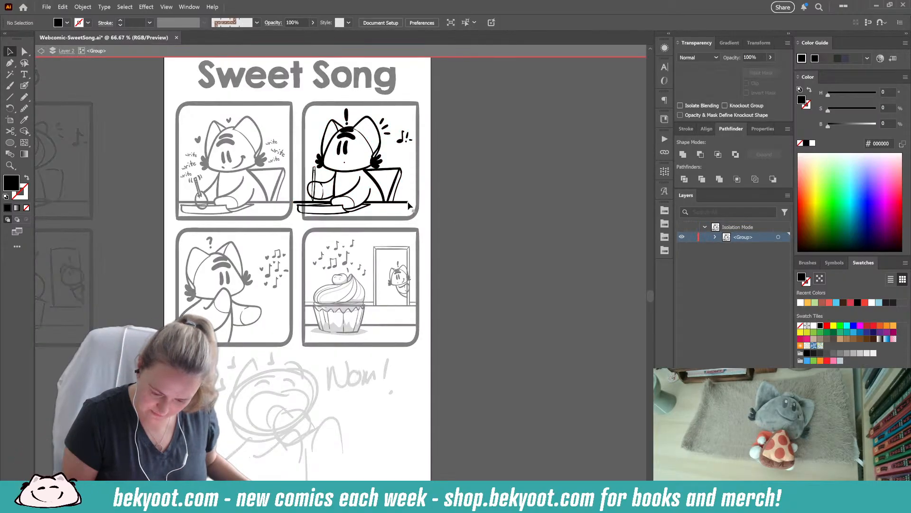
{"action": "left_click_drag", "start_coordinate": [408, 202], "coordinate": [419, 203]}
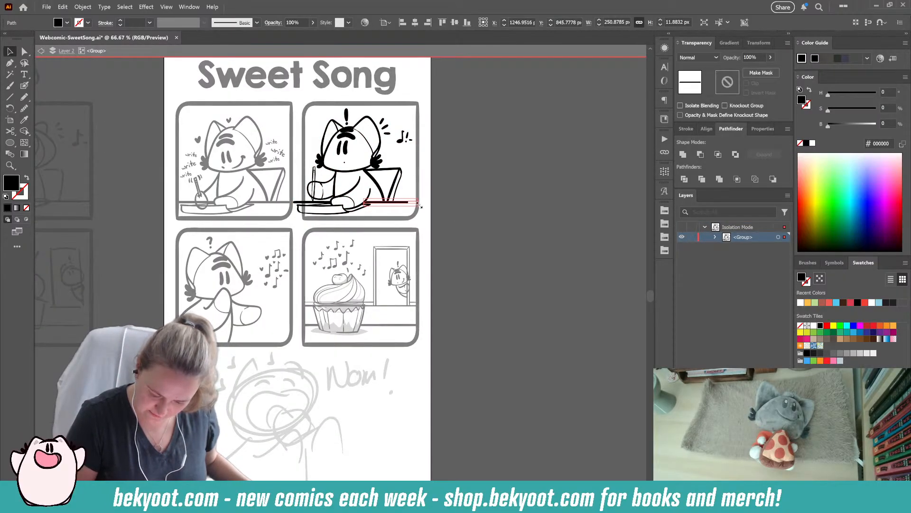
{"action": "left_click", "coordinate": [445, 208]}
- Narrow the second panel's paper outline from its left end to about 375 px wide, leave the group and save
{"action": "left_click", "coordinate": [299, 213]}
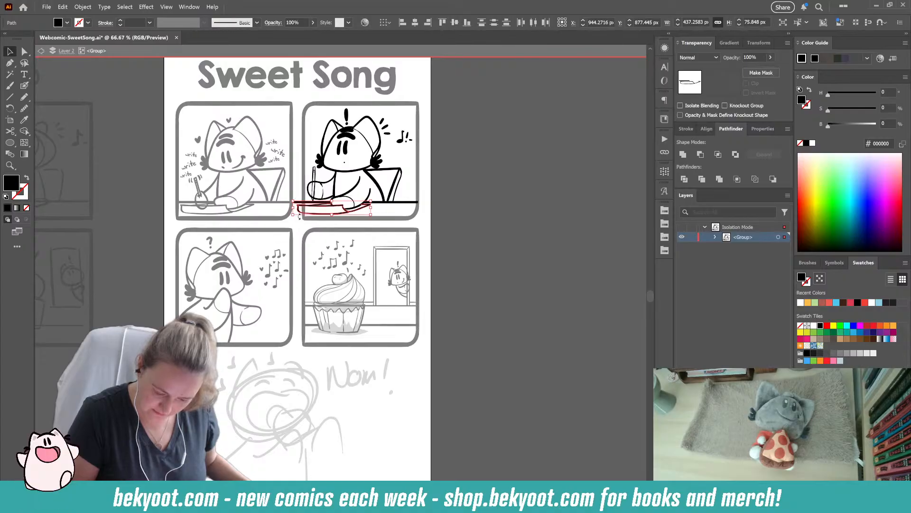
{"action": "left_click_drag", "start_coordinate": [293, 208], "coordinate": [302, 209]}
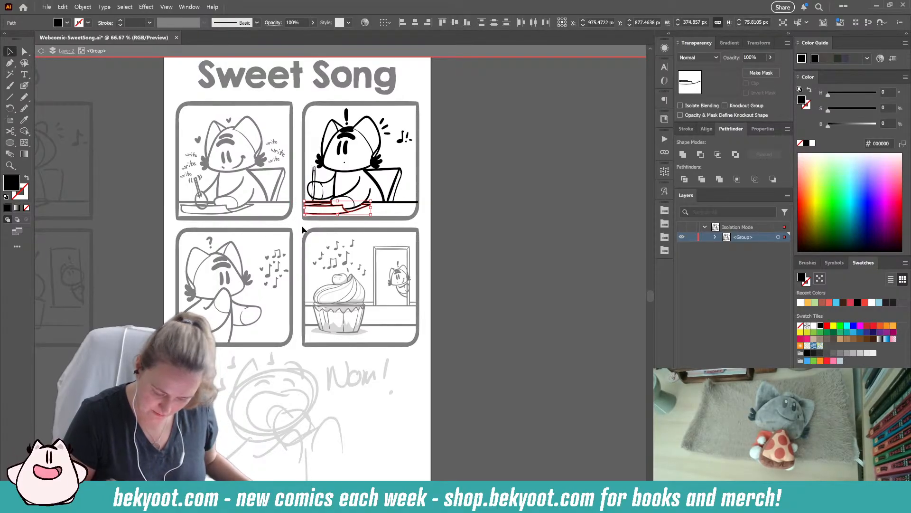
{"action": "left_click", "coordinate": [455, 218]}
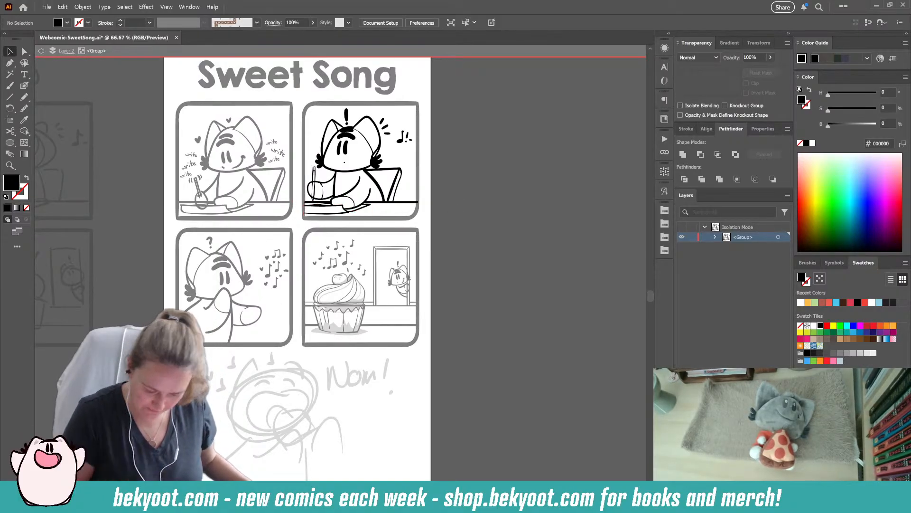
{"action": "double_click", "coordinate": [451, 209]}
{"action": "key", "text": "ctrl+s"}
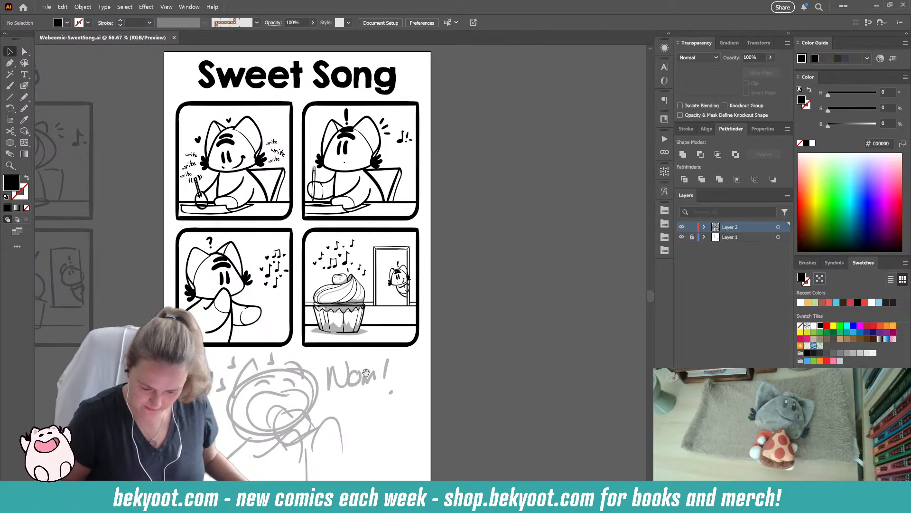
- Break up the joint group of four panel frames and group each frame with its own panel's scene
{"action": "scroll", "coordinate": [360, 303], "scroll_direction": "down", "scroll_amount": 3}
{"action": "scroll", "coordinate": [352, 313], "scroll_direction": "down", "scroll_amount": 1}
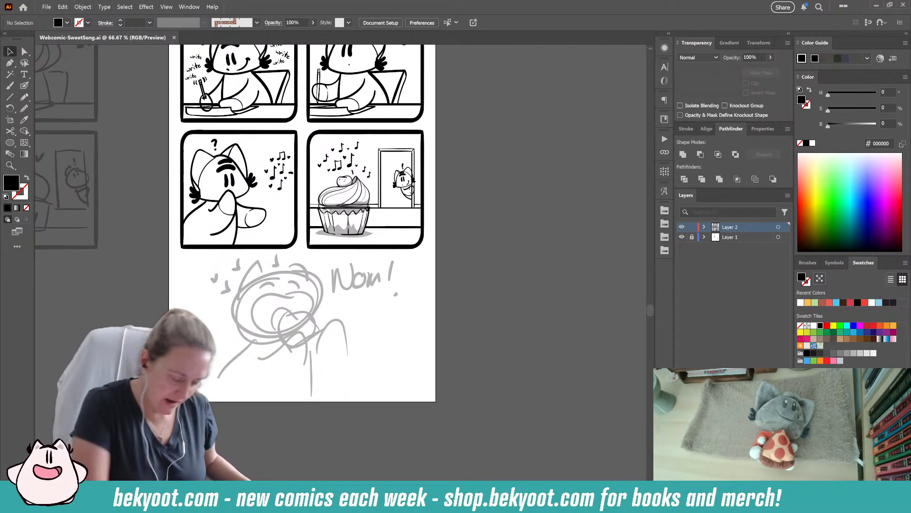
{"action": "scroll", "coordinate": [304, 257], "scroll_direction": "up", "scroll_amount": 5}
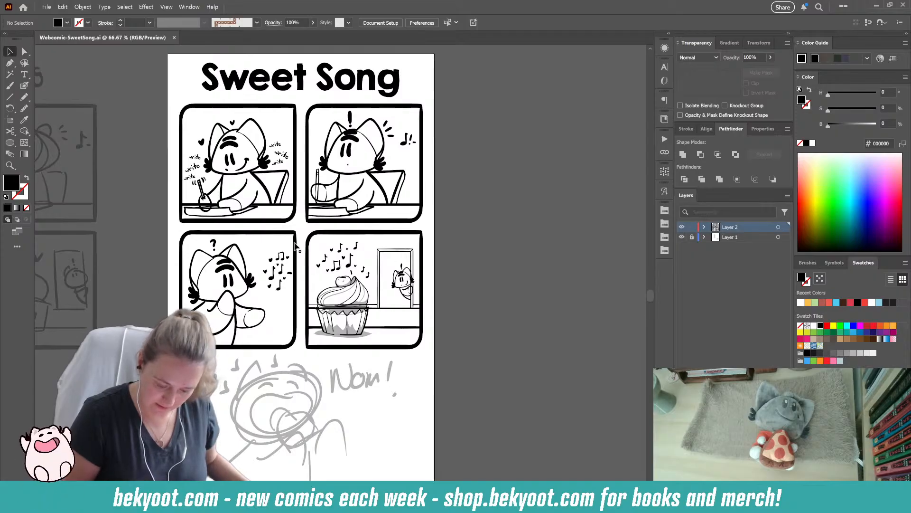
{"action": "left_click", "coordinate": [295, 243]}
{"action": "left_click", "coordinate": [309, 237], "text": "shift"}
{"action": "left_click", "coordinate": [309, 220], "text": "shift"}
{"action": "left_click", "coordinate": [293, 219], "text": "shift"}
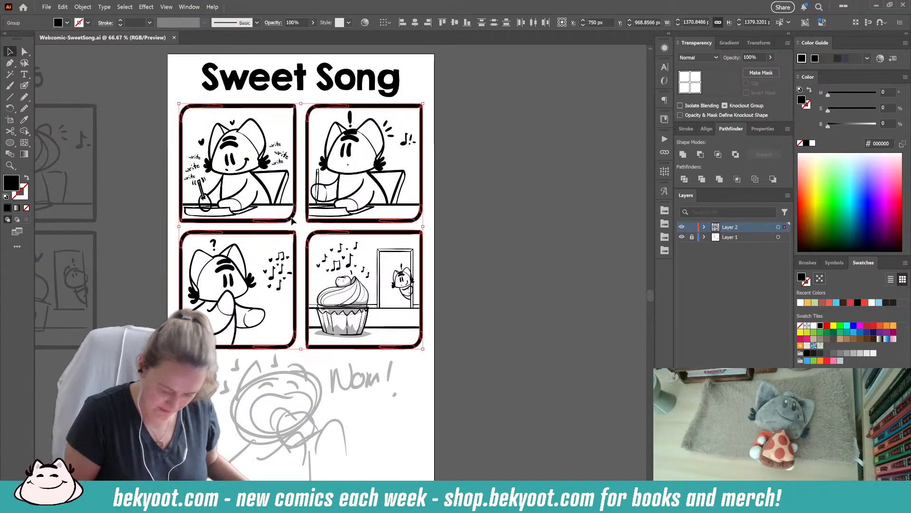
{"action": "key", "text": "ctrl+shift+]"}
{"action": "left_click", "coordinate": [464, 175]}
{"action": "left_click", "coordinate": [376, 190]}
{"action": "left_click", "coordinate": [247, 190]}
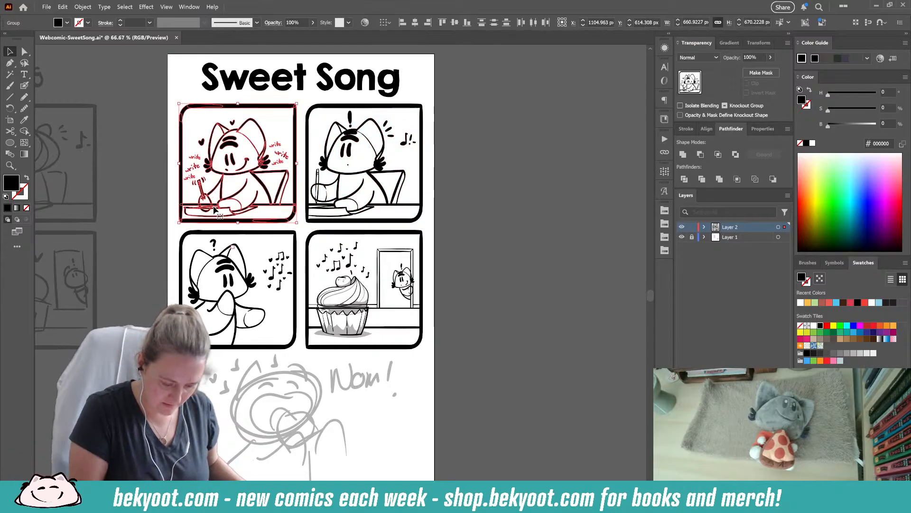
{"action": "left_click", "coordinate": [203, 305]}
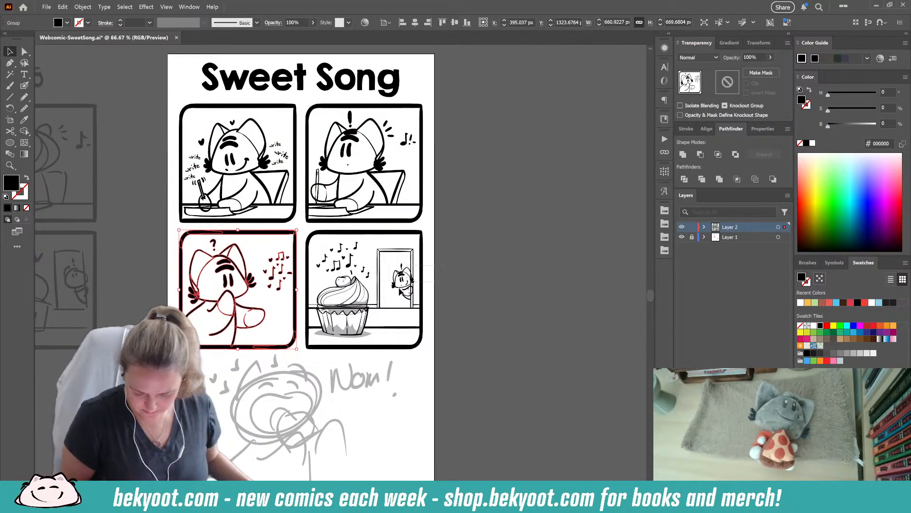
{"action": "left_click", "coordinate": [392, 293]}
{"action": "left_click", "coordinate": [463, 283]}
{"action": "scroll", "coordinate": [463, 283], "scroll_direction": "down", "scroll_amount": 3}
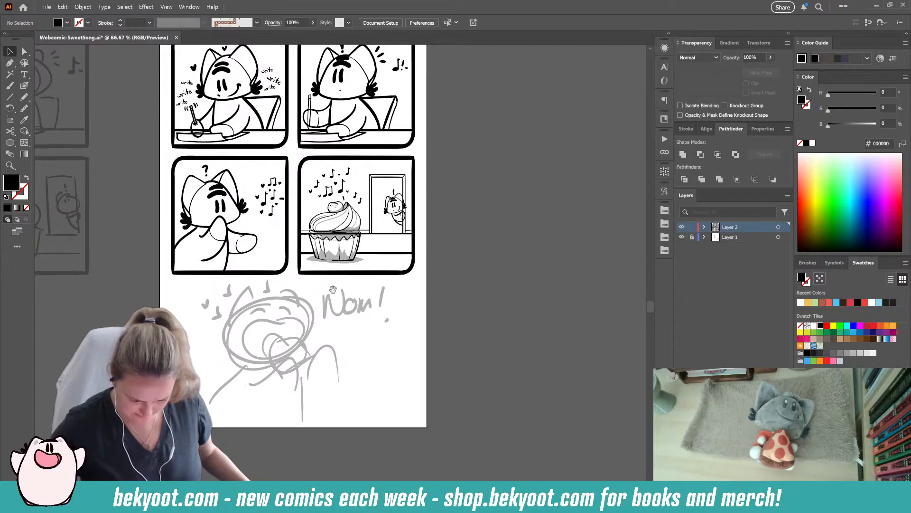
{"action": "scroll", "coordinate": [352, 362], "scroll_direction": "up", "scroll_amount": 2}
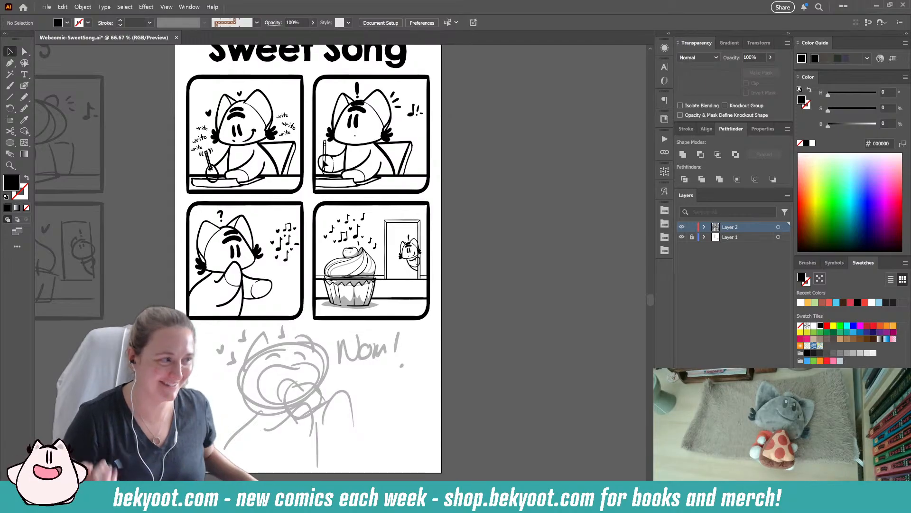
{"action": "scroll", "coordinate": [369, 299], "scroll_direction": "down", "scroll_amount": 3}
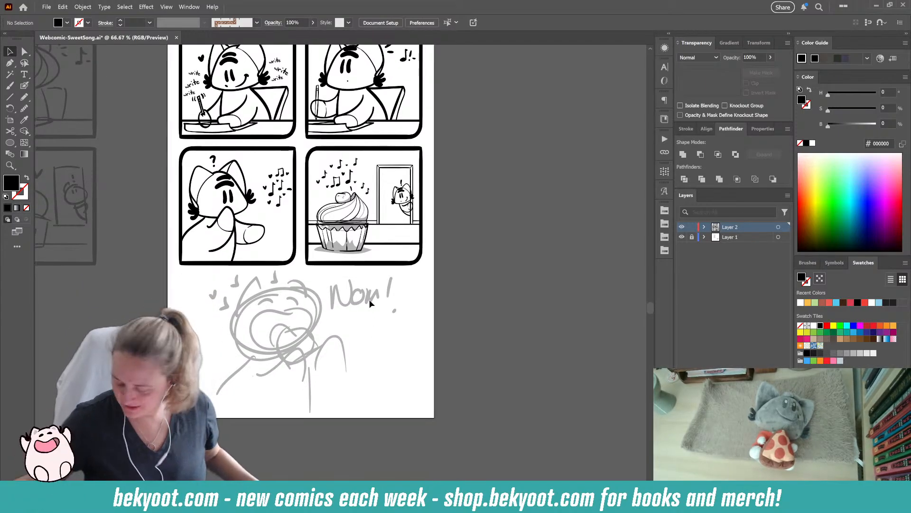
{"action": "scroll", "coordinate": [318, 359], "scroll_direction": "up", "scroll_amount": 1}
- Take the Blob Brush near the "Nom!" sketch and increase its brush size to 22 pt
{"action": "left_click_drag", "start_coordinate": [276, 251], "coordinate": [284, 295]}
{"action": "mouse_move", "coordinate": [348, 355]}
{"action": "left_mouse_down"}
{"action": "mouse_move", "coordinate": [354, 312]}
{"action": "mouse_move", "coordinate": [313, 312]}
{"action": "mouse_move", "coordinate": [331, 304]}
{"action": "left_mouse_up"}
{"action": "key", "text": "shift+b"}
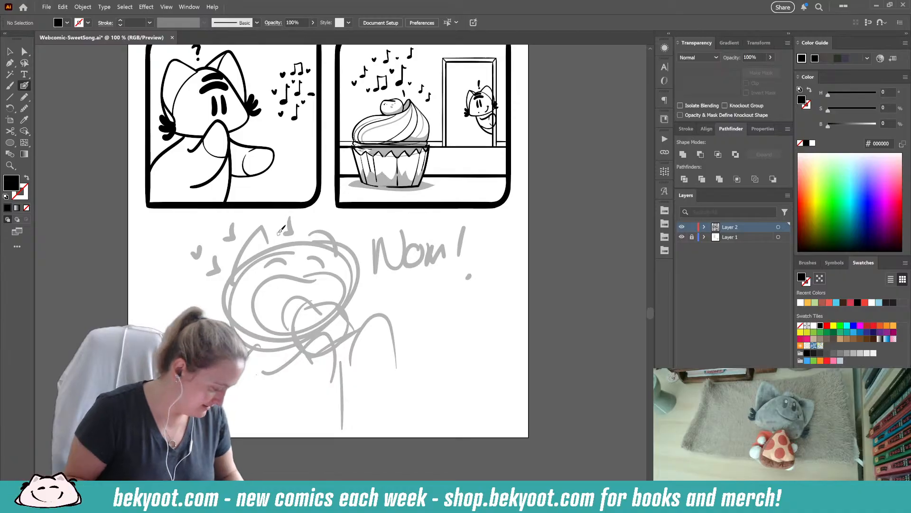
{"action": "key", "text": "Return"}
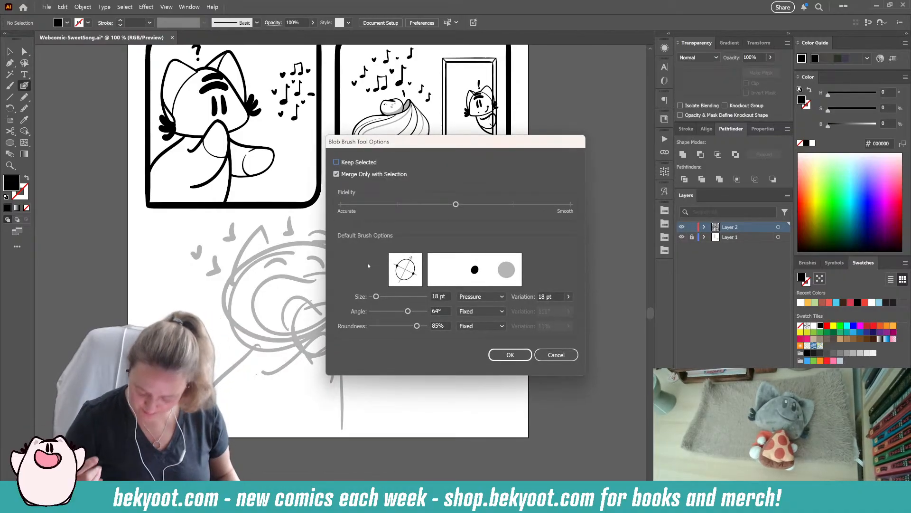
{"action": "key", "text": "Return"}
{"action": "key", "text": "]"}
{"action": "key", "text": "]"}
{"action": "key", "text": "]"}
{"action": "key", "text": "]"}
{"action": "key", "text": "Return"}
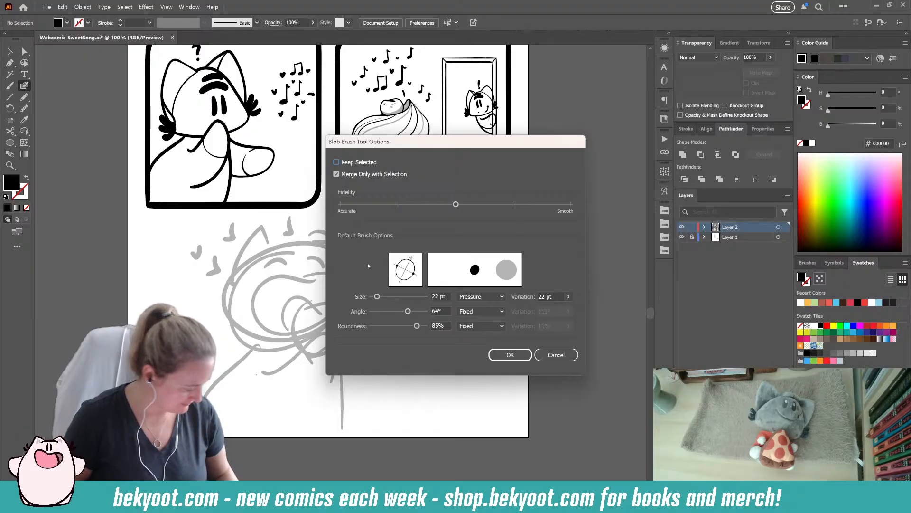
{"action": "key", "text": "Return"}
{"action": "left_click_drag", "start_coordinate": [374, 307], "coordinate": [365, 317]}
{"action": "left_click_drag", "start_coordinate": [399, 120], "coordinate": [381, 187]}
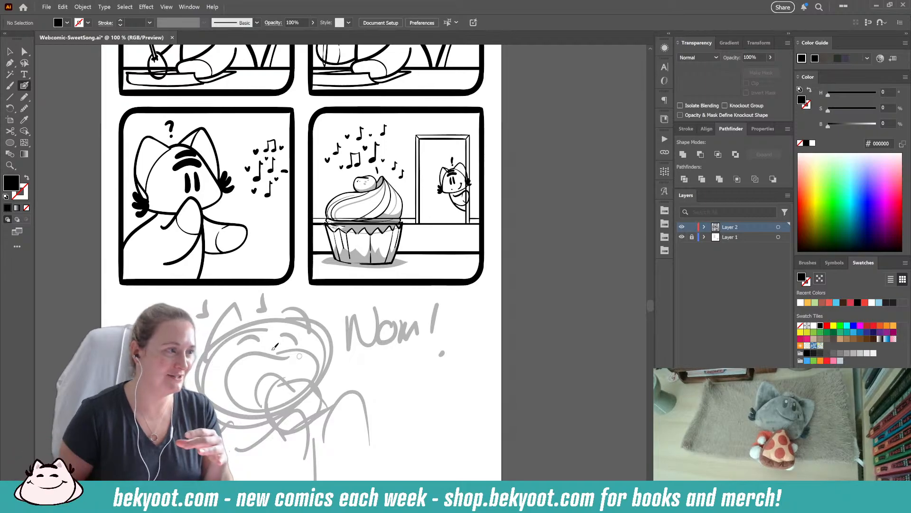
{"action": "left_click_drag", "start_coordinate": [347, 407], "coordinate": [367, 328]}
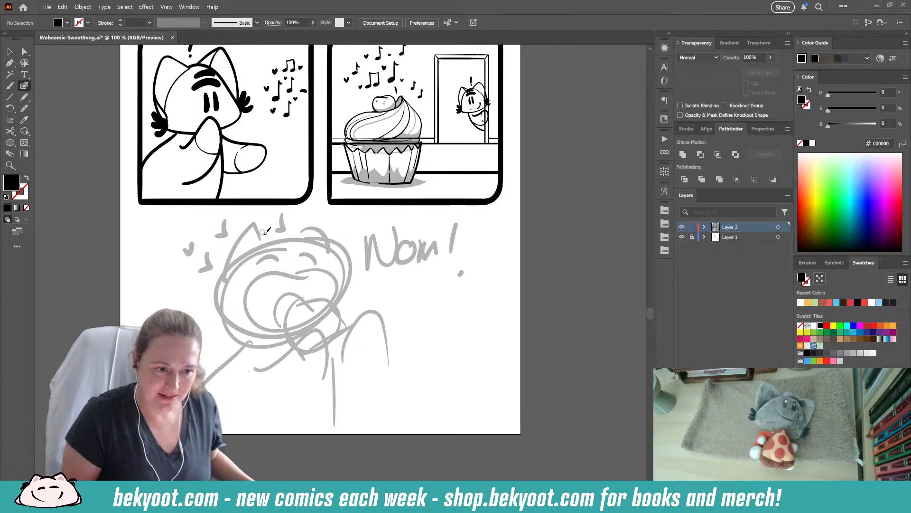
{"action": "mouse_move", "coordinate": [312, 248]}
{"action": "left_mouse_down"}
{"action": "mouse_move", "coordinate": [271, 239]}
{"action": "mouse_move", "coordinate": [246, 260]}
{"action": "mouse_move", "coordinate": [235, 292]}
{"action": "mouse_move", "coordinate": [241, 333]}
{"action": "mouse_move", "coordinate": [297, 335]}
{"action": "mouse_move", "coordinate": [340, 319]}
{"action": "mouse_move", "coordinate": [340, 291]}
{"action": "mouse_move", "coordinate": [324, 259]}
{"action": "mouse_move", "coordinate": [287, 235]}
{"action": "left_mouse_up"}
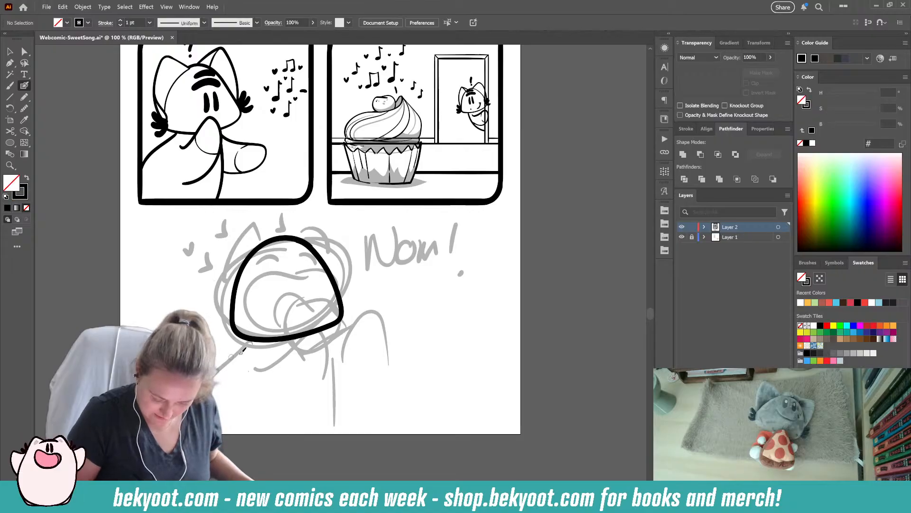
{"action": "key", "text": "ctrl+z"}
{"action": "mouse_move", "coordinate": [257, 249]}
{"action": "left_mouse_down"}
{"action": "mouse_move", "coordinate": [294, 231]}
{"action": "mouse_move", "coordinate": [342, 267]}
{"action": "left_mouse_up"}
{"action": "key", "text": "ctrl+z"}
- Ink the character's rounded head outline over the "Nom!" sketch with a curved guideline running down through it
{"action": "mouse_move", "coordinate": [245, 259]}
{"action": "left_mouse_down"}
{"action": "mouse_move", "coordinate": [283, 244]}
{"action": "mouse_move", "coordinate": [316, 262]}
{"action": "mouse_move", "coordinate": [344, 297]}
{"action": "mouse_move", "coordinate": [315, 330]}
{"action": "mouse_move", "coordinate": [270, 343]}
{"action": "mouse_move", "coordinate": [231, 335]}
{"action": "mouse_move", "coordinate": [234, 279]}
{"action": "mouse_move", "coordinate": [268, 243]}
{"action": "mouse_move", "coordinate": [304, 253]}
{"action": "left_mouse_up"}
{"action": "mouse_move", "coordinate": [242, 236]}
{"action": "left_mouse_down"}
{"action": "mouse_move", "coordinate": [299, 269]}
{"action": "mouse_move", "coordinate": [316, 365]}
{"action": "left_mouse_up"}
{"action": "left_click_drag", "start_coordinate": [311, 300], "coordinate": [306, 301]}
- Slightly smooth the head outline and group it with the curved guideline
{"action": "left_click", "coordinate": [310, 260], "text": "ctrl"}
{"action": "key", "text": "ctrl+q"}
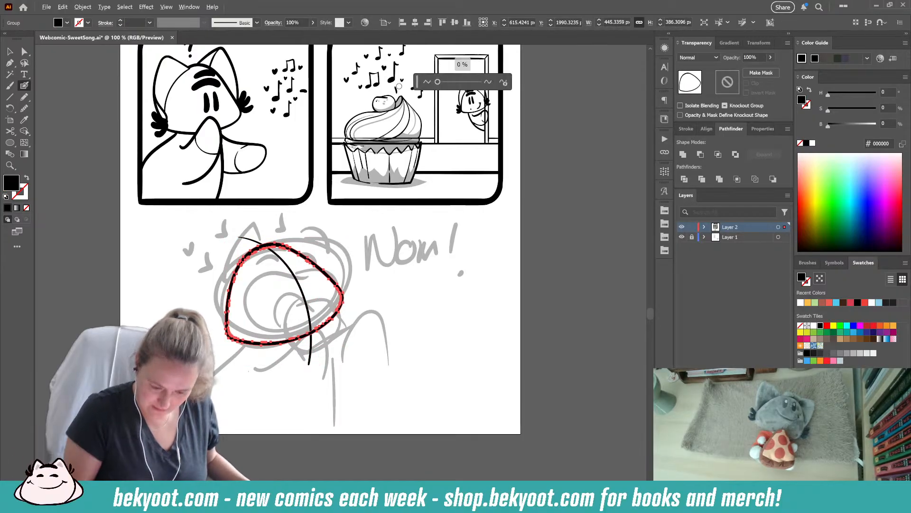
{"action": "left_click", "coordinate": [341, 250], "text": "ctrl"}
{"action": "left_click", "coordinate": [272, 254], "text": "ctrl"}
{"action": "left_click", "coordinate": [314, 262], "text": "ctrl+shift"}
{"action": "key", "text": "ctrl+g"}
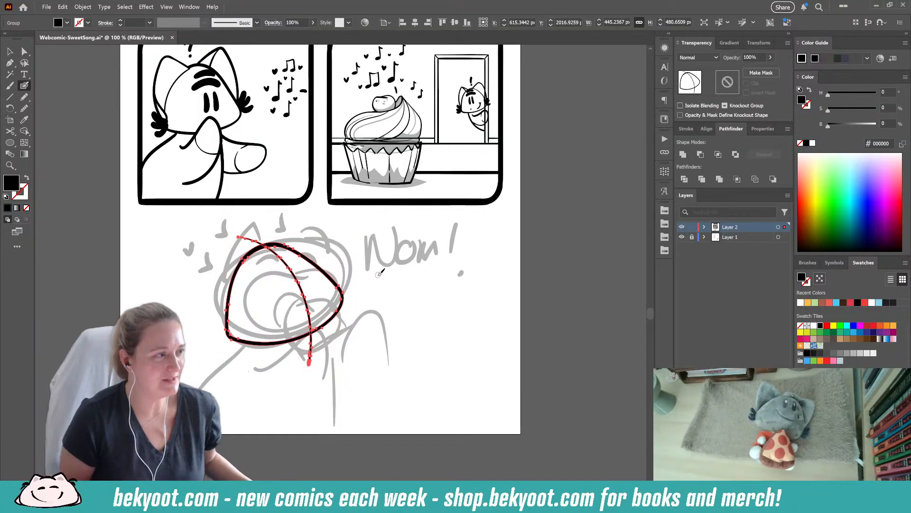
{"action": "key", "text": "ctrl+shift+a"}
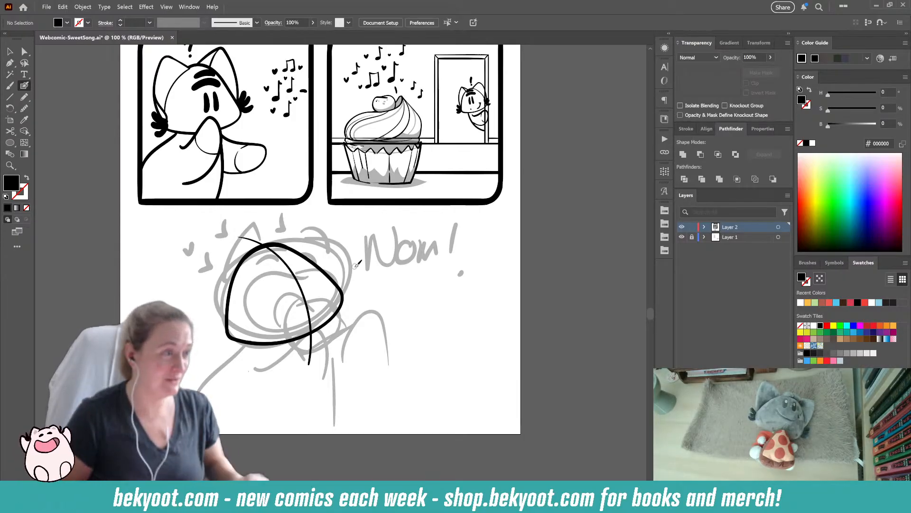
- Isolate the group holding the head outline and guideline, and select the head outline inside it
{"action": "left_click", "coordinate": [299, 260], "text": "ctrl"}
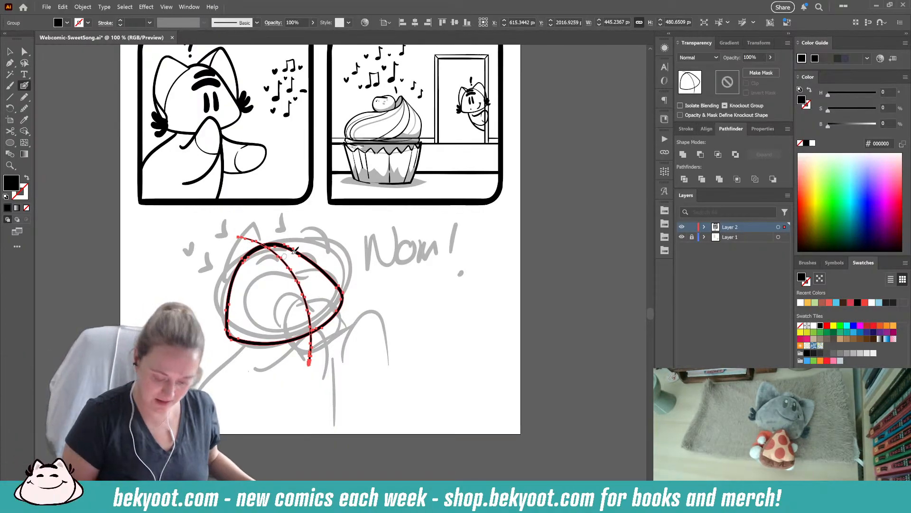
{"action": "left_click", "coordinate": [322, 248], "text": "ctrl"}
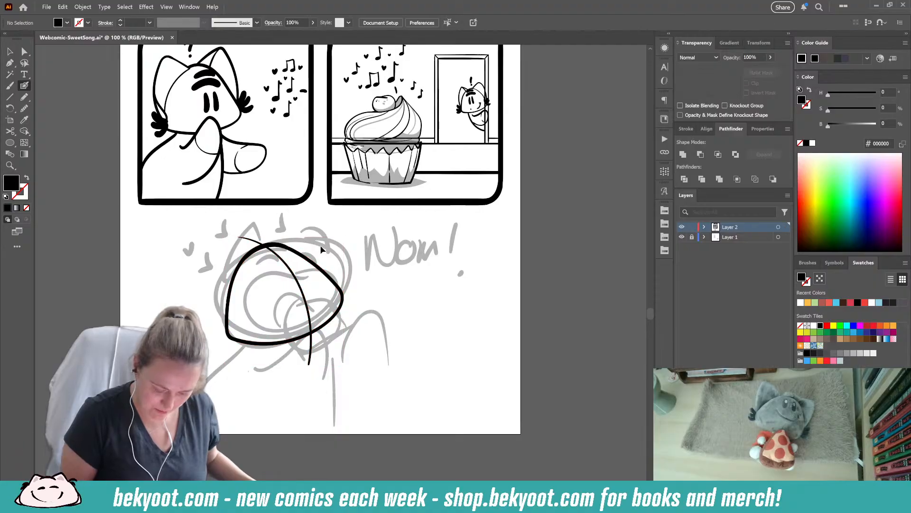
{"action": "left_click", "coordinate": [306, 259], "text": "ctrl"}
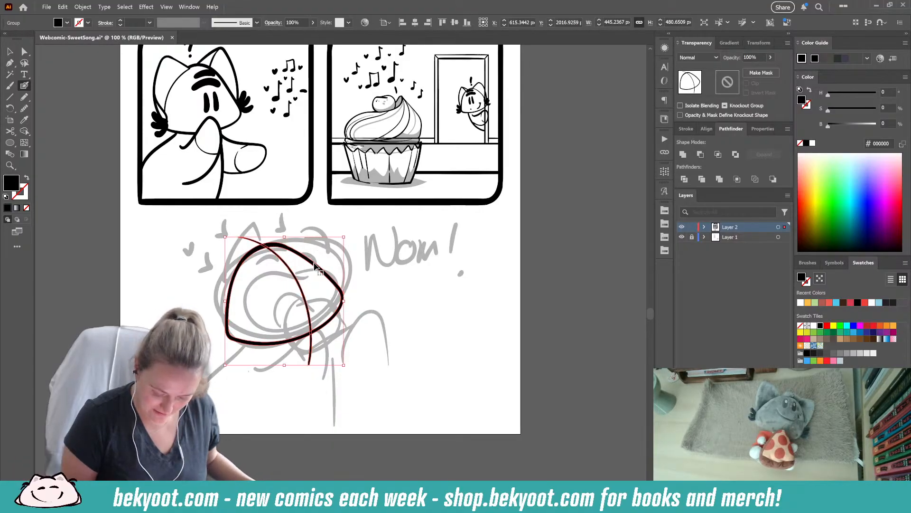
{"action": "double_click", "coordinate": [315, 266]}
{"action": "left_click", "coordinate": [283, 250], "text": "ctrl"}
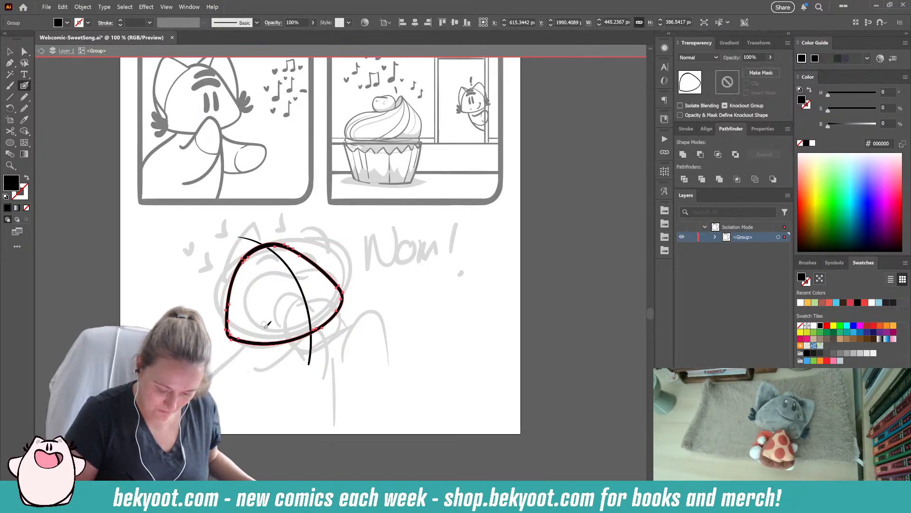
- Refine the anchor points along the top of the head outline and even out its curve with the Smooth tool
{"action": "left_click", "coordinate": [285, 247], "text": "ctrl"}
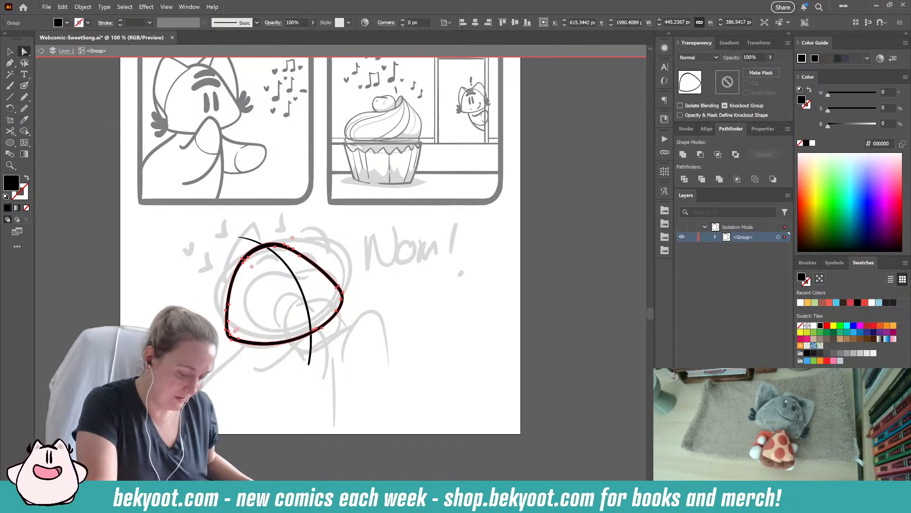
{"action": "left_click", "coordinate": [285, 246]}
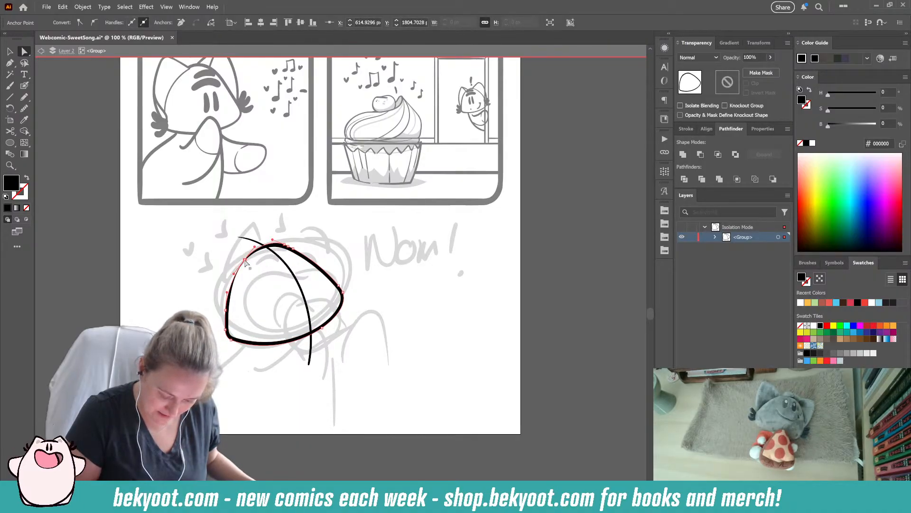
{"action": "left_click", "coordinate": [219, 273]}
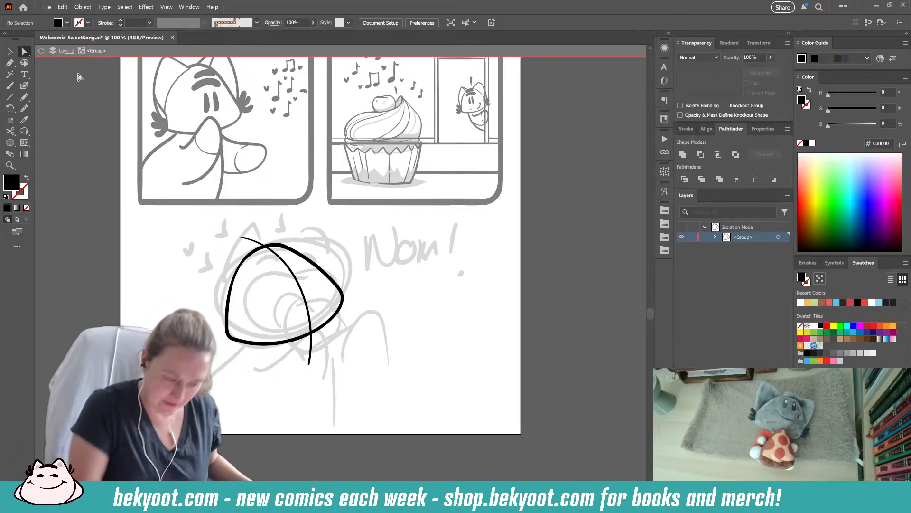
{"action": "left_click", "coordinate": [288, 284]}
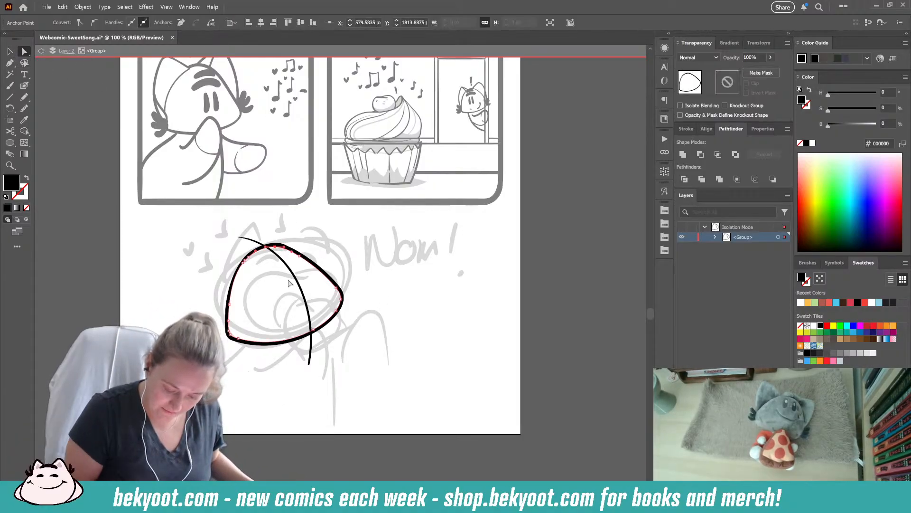
{"action": "left_click", "coordinate": [277, 244]}
{"action": "left_click", "coordinate": [278, 244]}
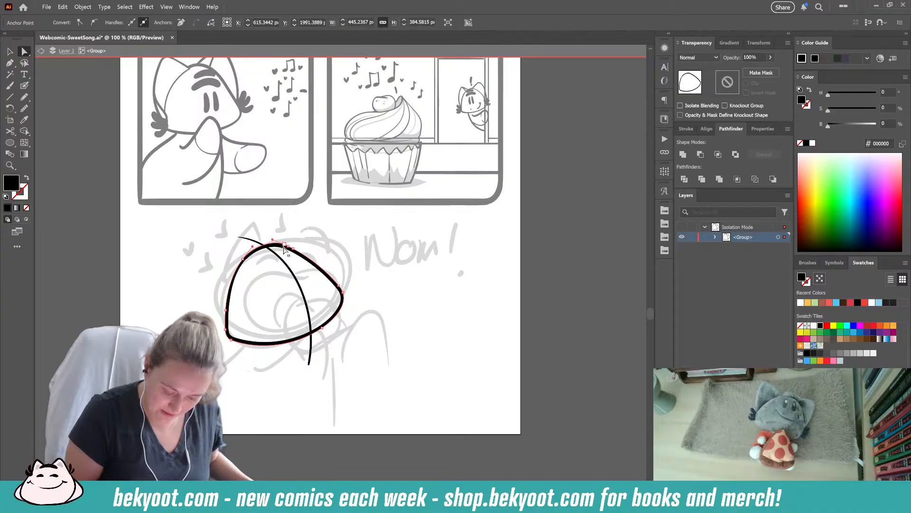
{"action": "left_click", "coordinate": [25, 108]}
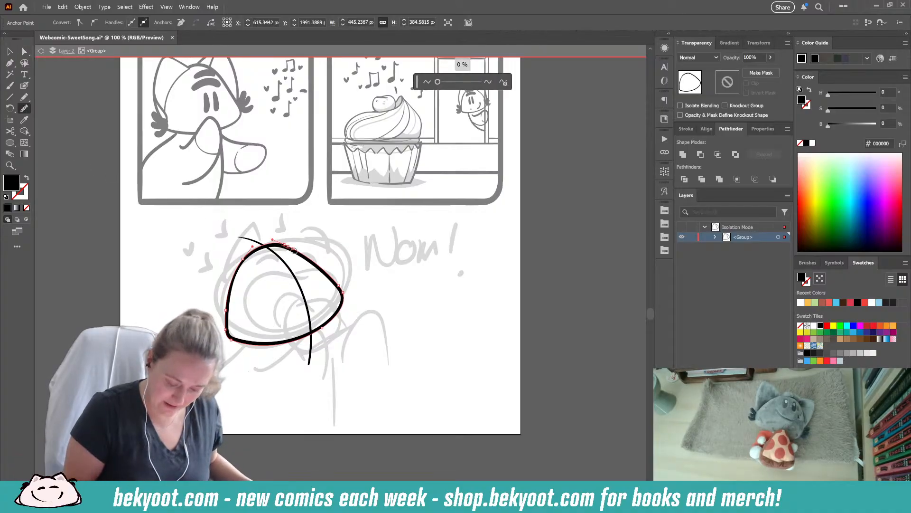
{"action": "left_click_drag", "start_coordinate": [290, 248], "coordinate": [258, 249]}
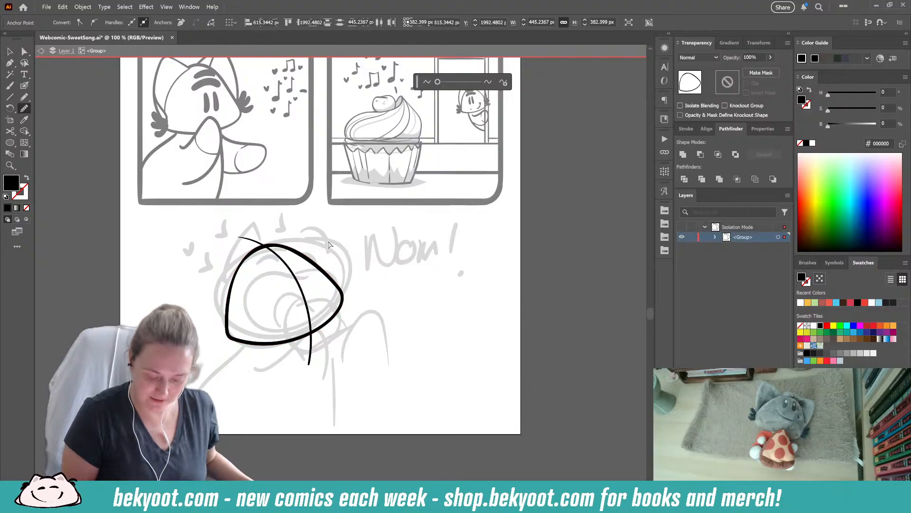
{"action": "key", "text": "ctrl+shift+a"}
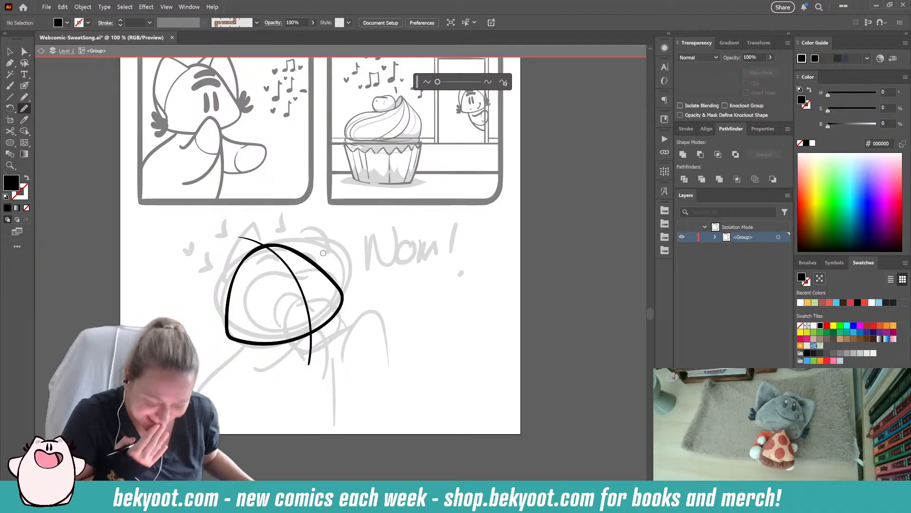
- Ink two pointed ears on top of the head with the Blob Brush
{"action": "left_click", "coordinate": [24, 86]}
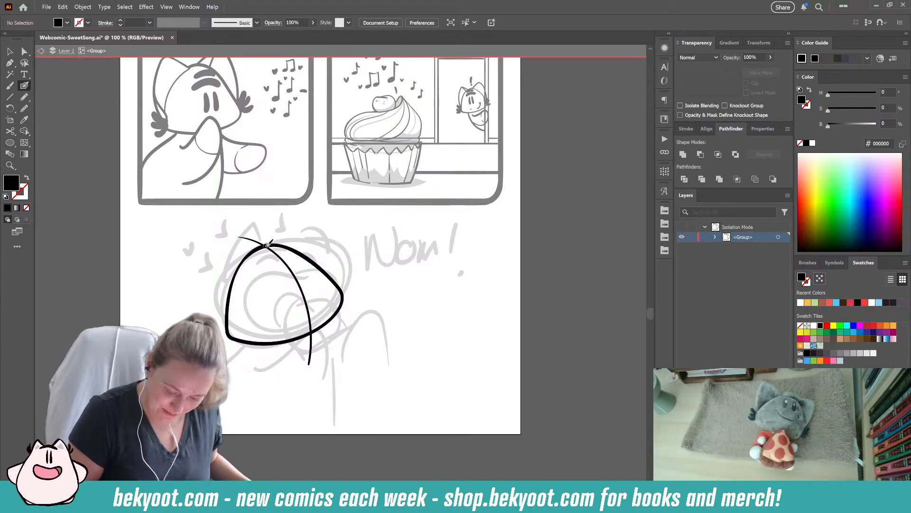
{"action": "mouse_move", "coordinate": [288, 220]}
{"action": "left_mouse_down"}
{"action": "mouse_move", "coordinate": [321, 246]}
{"action": "mouse_move", "coordinate": [341, 284]}
{"action": "left_mouse_up"}
{"action": "key", "text": "shift+x"}
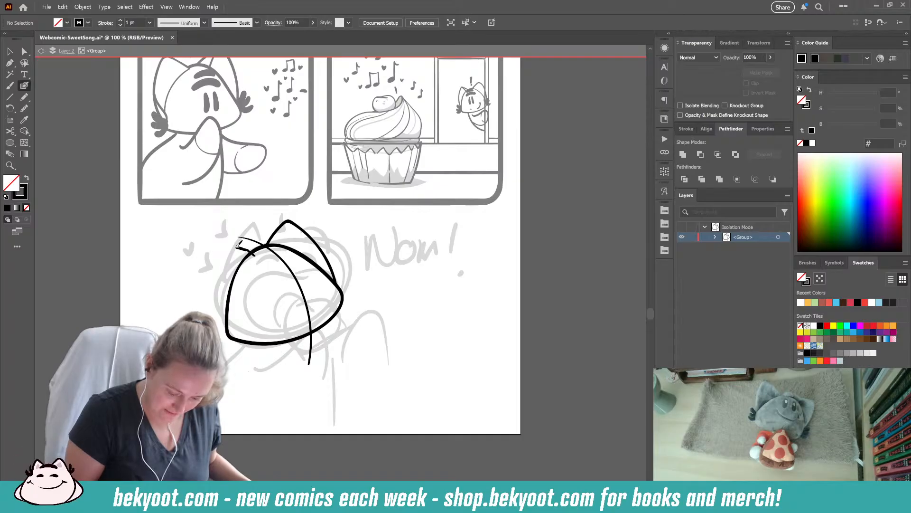
{"action": "left_click_drag", "start_coordinate": [223, 243], "coordinate": [216, 261]}
{"action": "left_click_drag", "start_coordinate": [219, 304], "coordinate": [230, 329]}
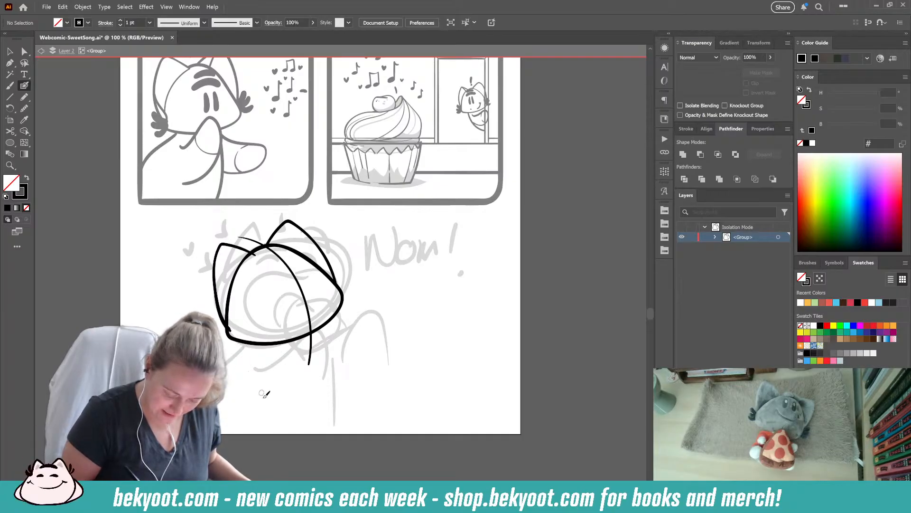
- Ink the thin inner ear lines and a dark three-pronged cheek tuft at each side of the head
{"action": "left_click_drag", "start_coordinate": [283, 227], "coordinate": [277, 255]}
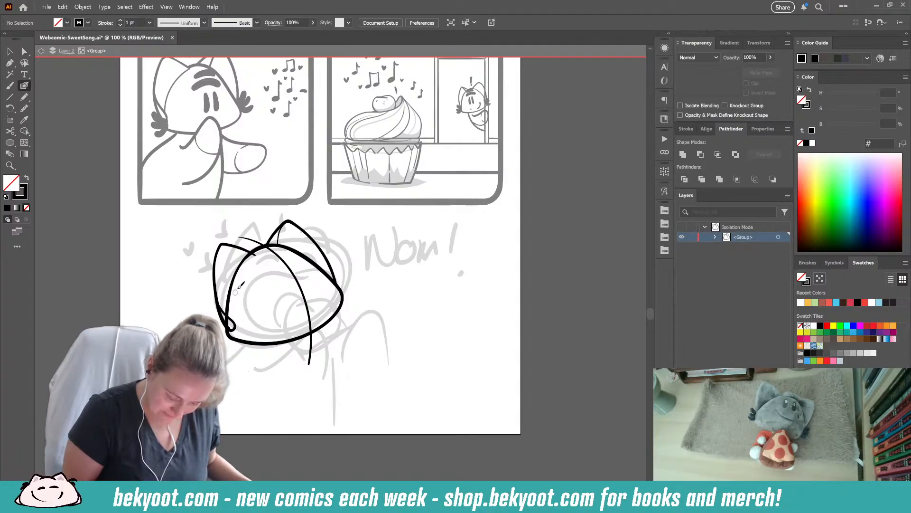
{"action": "left_click_drag", "start_coordinate": [256, 253], "coordinate": [238, 280]}
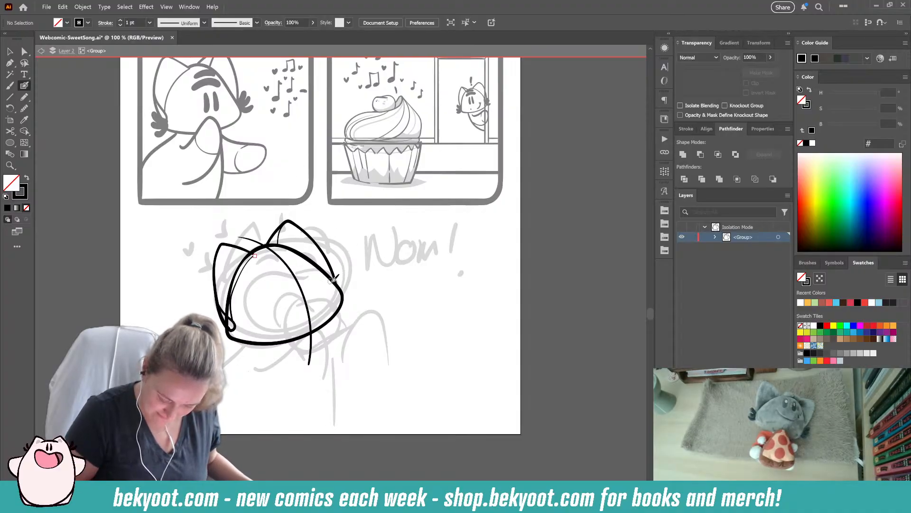
{"action": "left_click_drag", "start_coordinate": [336, 281], "coordinate": [351, 269]}
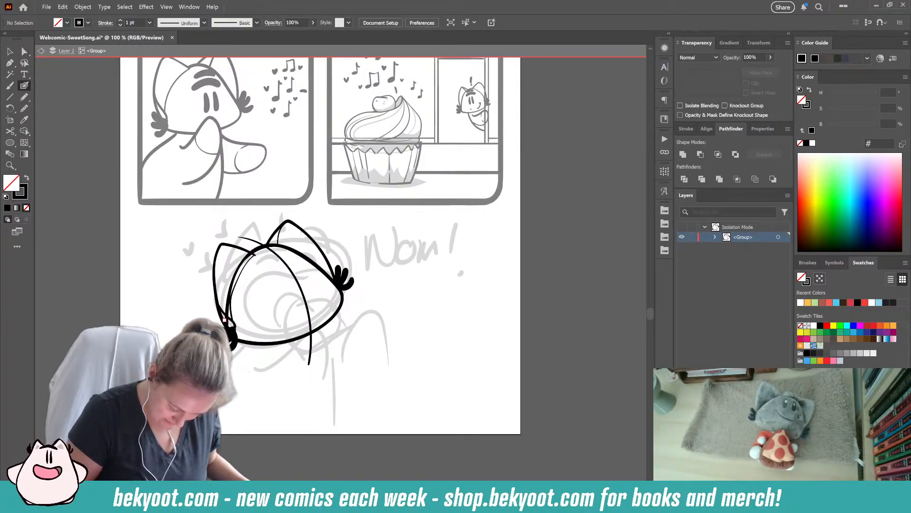
- Ink a large bean-shaped open mouth in the lower part of the face, replacing the first attempt
{"action": "left_click_drag", "start_coordinate": [296, 386], "coordinate": [254, 374]}
{"action": "mouse_move", "coordinate": [266, 300]}
{"action": "left_mouse_down"}
{"action": "mouse_move", "coordinate": [286, 270]}
{"action": "mouse_move", "coordinate": [235, 259]}
{"action": "mouse_move", "coordinate": [241, 293]}
{"action": "left_mouse_up"}
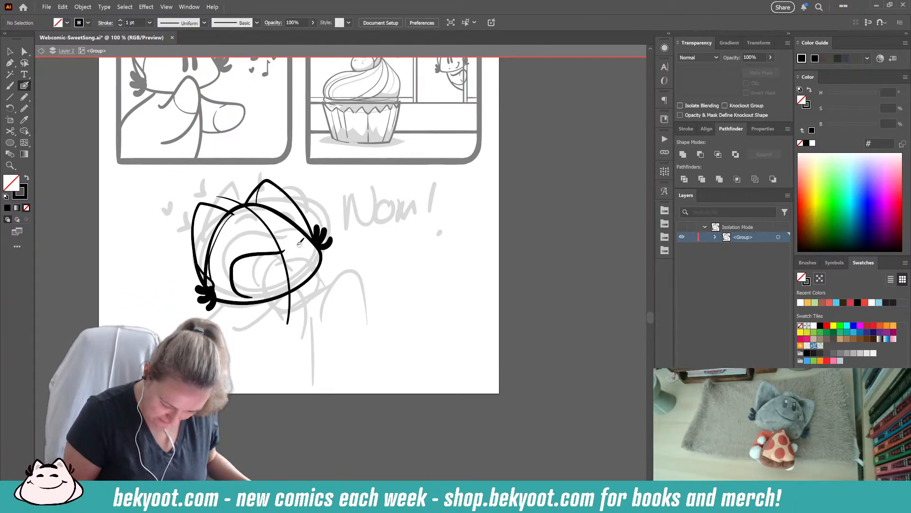
{"action": "key", "text": "ctrl+z"}
{"action": "mouse_move", "coordinate": [288, 253]}
{"action": "left_mouse_down"}
{"action": "mouse_move", "coordinate": [262, 248]}
{"action": "mouse_move", "coordinate": [227, 263]}
{"action": "mouse_move", "coordinate": [245, 291]}
{"action": "mouse_move", "coordinate": [276, 294]}
{"action": "mouse_move", "coordinate": [304, 269]}
{"action": "mouse_move", "coordinate": [299, 252]}
{"action": "mouse_move", "coordinate": [285, 254]}
{"action": "left_mouse_up"}
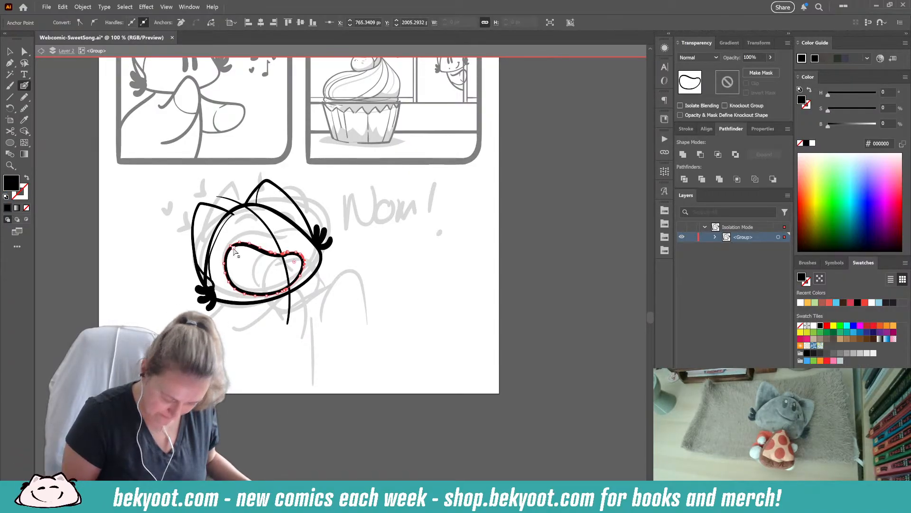
- Select the mouth outline and smooth the bumpy upper edge near its right corner with the Smooth tool
{"action": "left_click", "coordinate": [244, 256], "text": "ctrl"}
{"action": "left_click", "coordinate": [269, 255], "text": "ctrl"}
{"action": "key", "text": "v"}
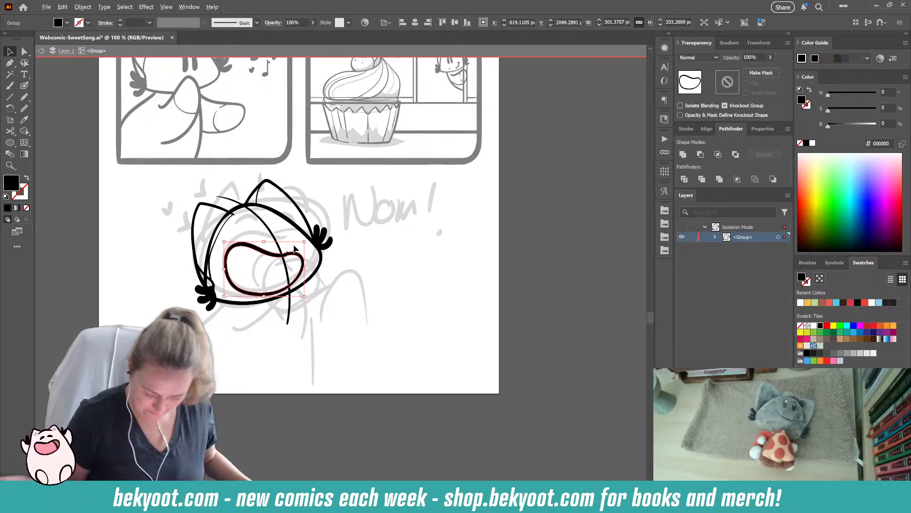
{"action": "left_click", "coordinate": [24, 86]}
{"action": "left_click_drag", "start_coordinate": [438, 82], "coordinate": [443, 83]}
{"action": "left_click", "coordinate": [339, 273], "text": "ctrl"}
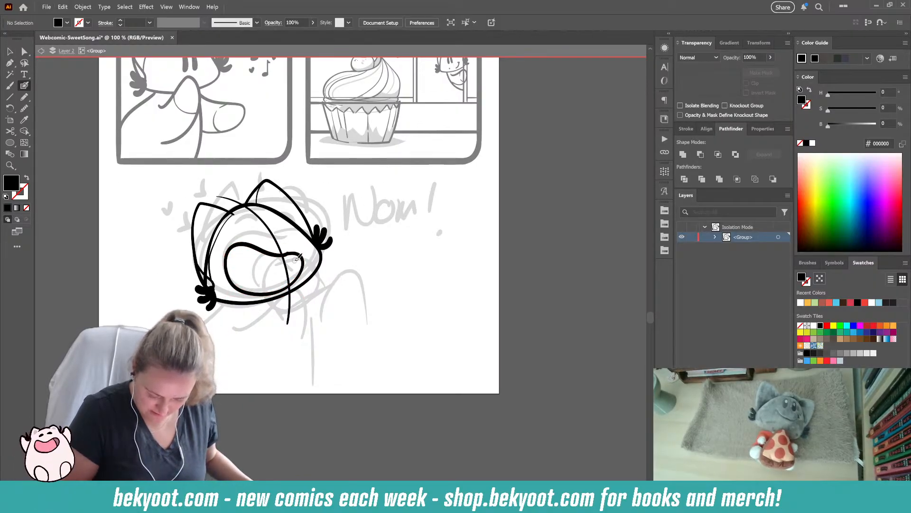
{"action": "scroll", "coordinate": [287, 259], "scroll_direction": "up", "scroll_amount": 3}
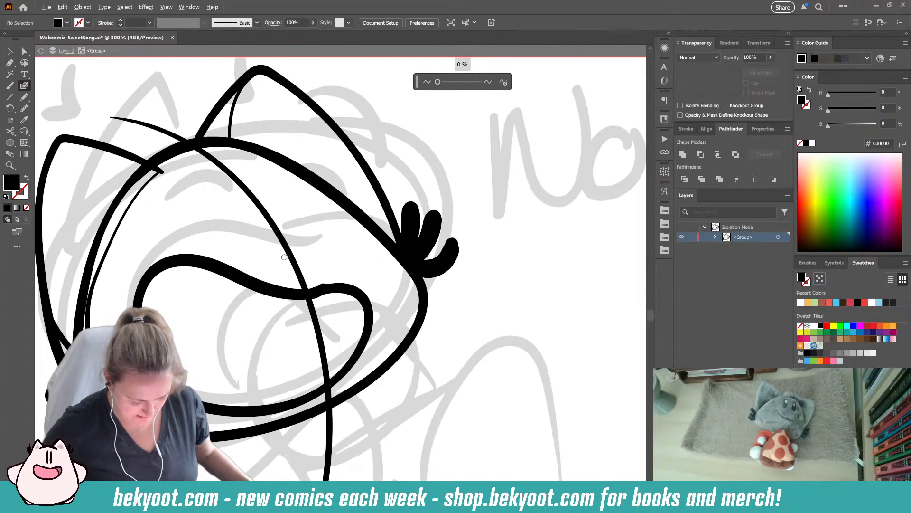
{"action": "key", "text": "shift+e"}
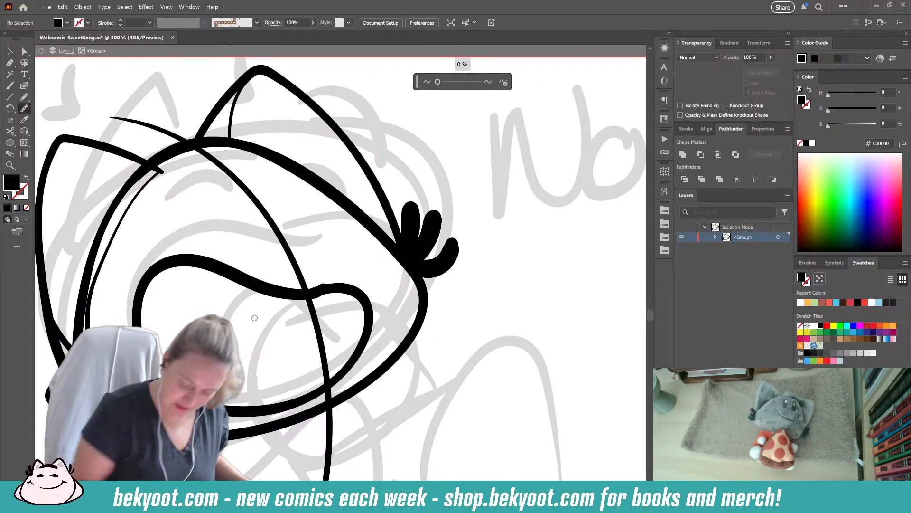
{"action": "left_click", "coordinate": [325, 290], "text": "ctrl"}
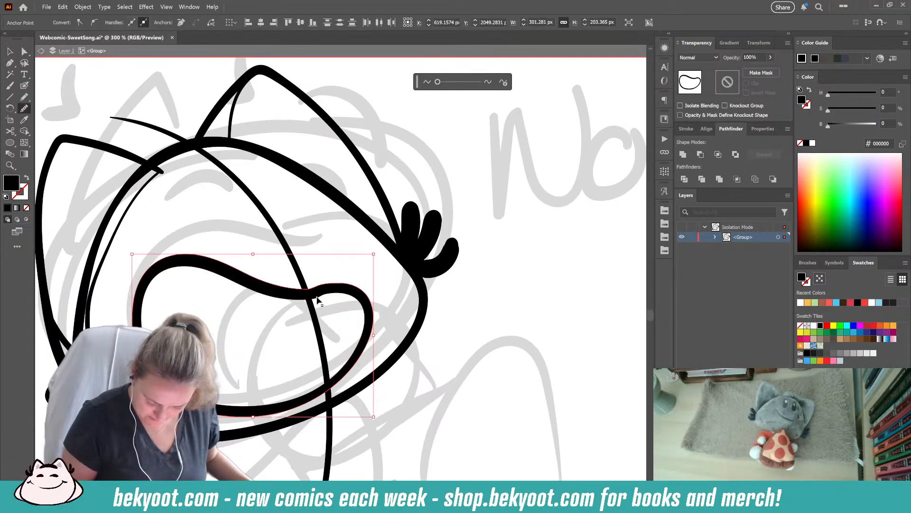
{"action": "left_click", "coordinate": [320, 290], "text": "ctrl"}
{"action": "left_click_drag", "start_coordinate": [315, 281], "coordinate": [381, 280]}
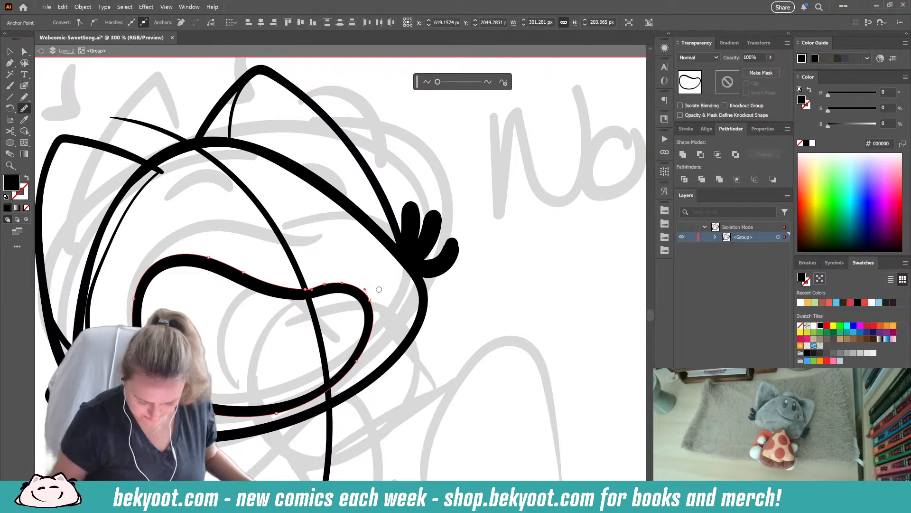
{"action": "scroll", "coordinate": [275, 363], "scroll_direction": "down", "scroll_amount": 4}
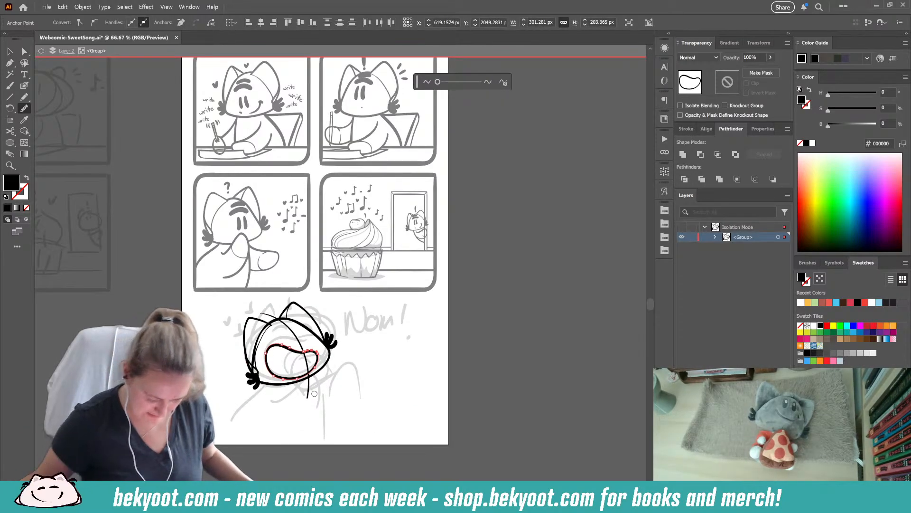
- Rotate the mouth slightly counterclockwise within the head
{"action": "key", "text": "v"}
{"action": "left_click", "coordinate": [331, 412]}
{"action": "left_click_drag", "start_coordinate": [332, 412], "coordinate": [307, 342]}
{"action": "left_click", "coordinate": [296, 286]}
{"action": "left_click_drag", "start_coordinate": [298, 272], "coordinate": [295, 267]}
{"action": "left_click", "coordinate": [323, 300]}
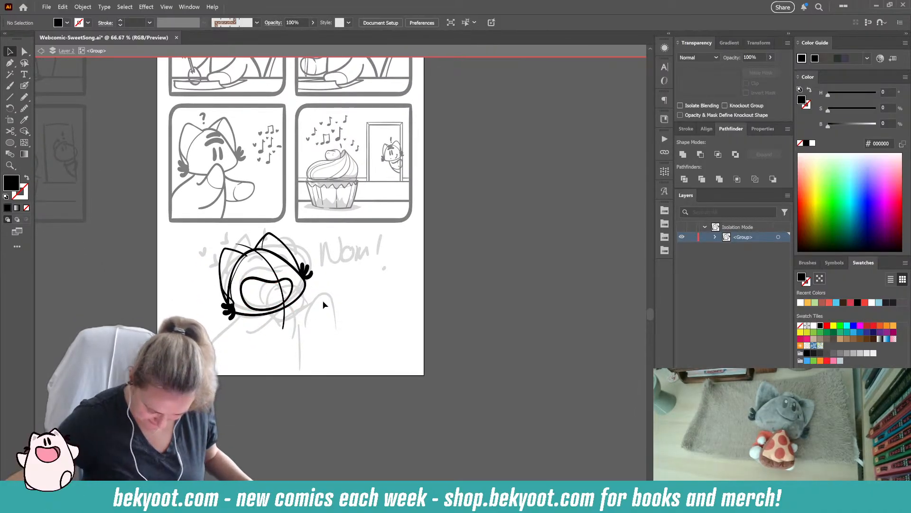
- Ink a short thick arc above the mouth for the character's left-hand eye with the Blob Brush
{"action": "scroll", "coordinate": [309, 348], "scroll_direction": "up", "scroll_amount": 2}
{"action": "left_click", "coordinate": [25, 86]}
{"action": "left_click_drag", "start_coordinate": [170, 170], "coordinate": [187, 162]}
{"action": "key", "text": "ctrl+z"}
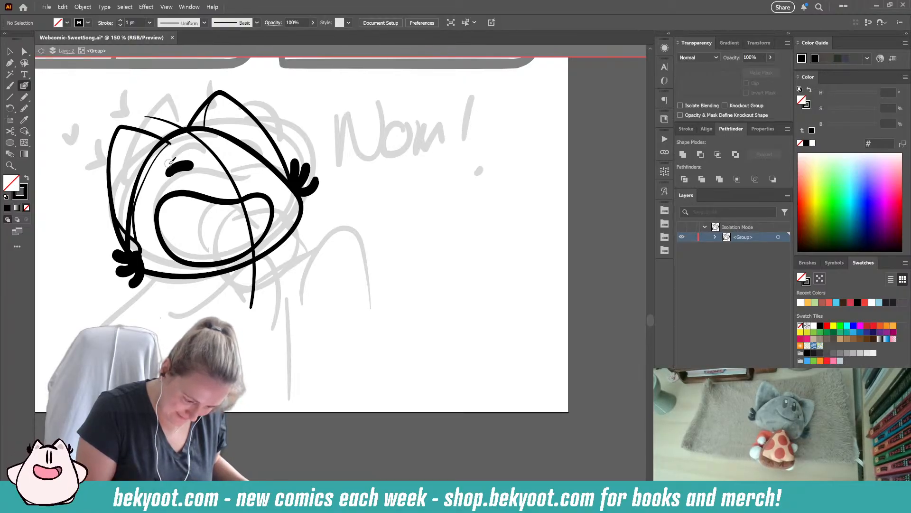
{"action": "left_click", "coordinate": [152, 137], "text": "ctrl"}
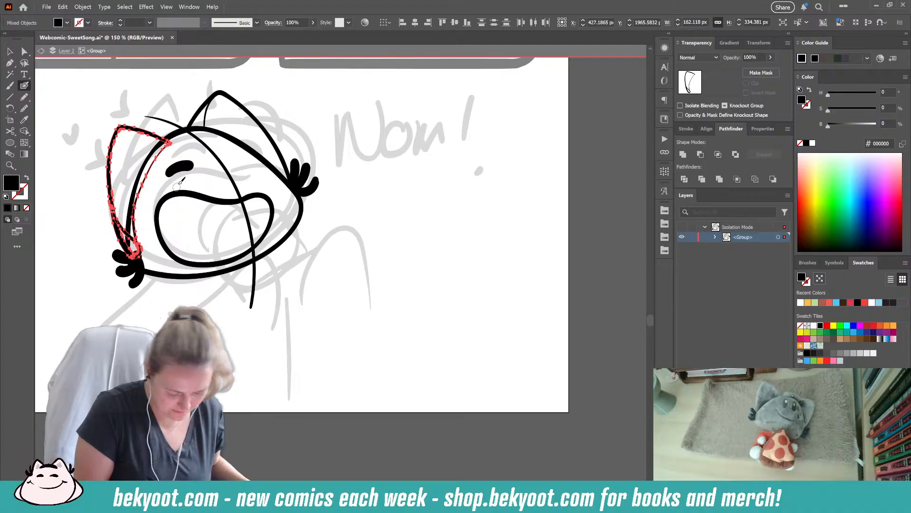
{"action": "left_click", "coordinate": [165, 302], "text": "ctrl"}
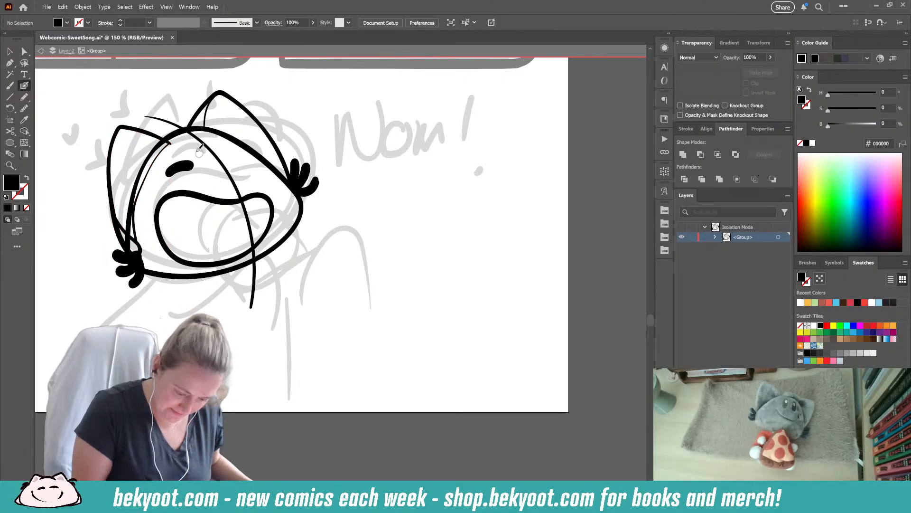
- Ink a long thick curved marking across the forehead at the top of the head, redoing the first stroke
{"action": "mouse_move", "coordinate": [171, 154]}
{"action": "left_mouse_down"}
{"action": "mouse_move", "coordinate": [211, 137]}
{"action": "mouse_move", "coordinate": [233, 141]}
{"action": "left_mouse_up"}
{"action": "key", "text": "ctrl+z"}
{"action": "mouse_move", "coordinate": [165, 157]}
{"action": "left_mouse_down"}
{"action": "mouse_move", "coordinate": [224, 140]}
{"action": "mouse_move", "coordinate": [178, 135]}
{"action": "mouse_move", "coordinate": [214, 125]}
{"action": "left_mouse_up"}
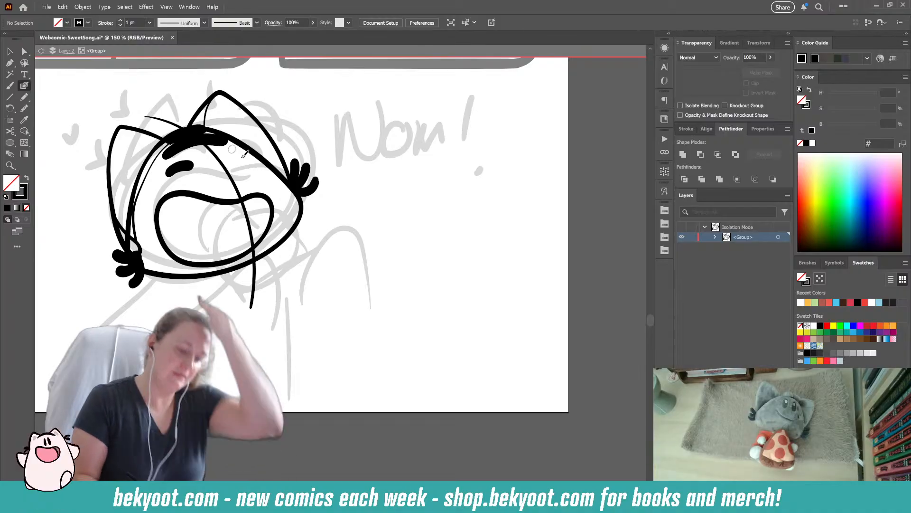
- Ink two small pointed fangs hanging from the upper edge of the mouth and touch up its right side
{"action": "left_click_drag", "start_coordinate": [247, 196], "coordinate": [267, 233]}
{"action": "key", "text": "ctrl+z"}
{"action": "left_click_drag", "start_coordinate": [247, 198], "coordinate": [266, 231]}
{"action": "left_click_drag", "start_coordinate": [189, 195], "coordinate": [263, 191]}
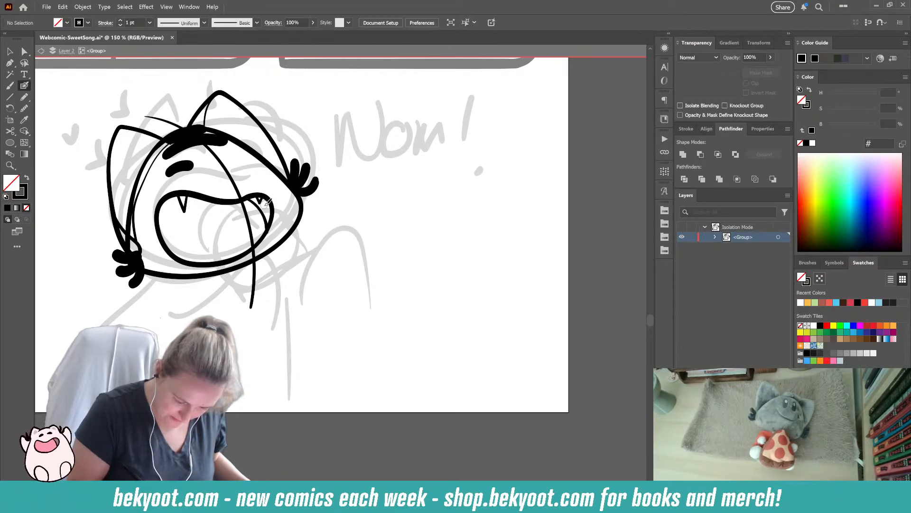
- Ink the second eye across the guideline and fill out both eyes into solid black ovals
{"action": "left_click_drag", "start_coordinate": [223, 154], "coordinate": [248, 155]}
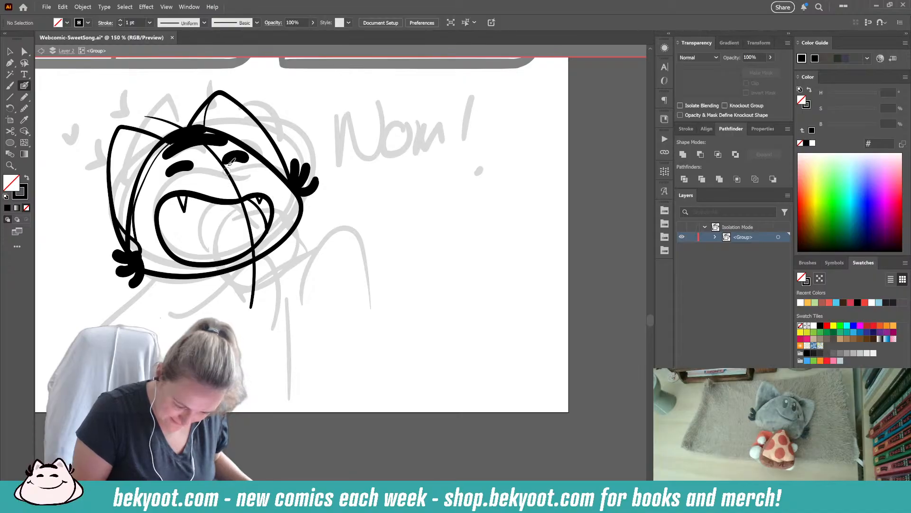
{"action": "left_click_drag", "start_coordinate": [168, 174], "coordinate": [243, 161]}
{"action": "left_click", "coordinate": [183, 169], "text": "ctrl"}
{"action": "left_click", "coordinate": [188, 179], "text": "ctrl"}
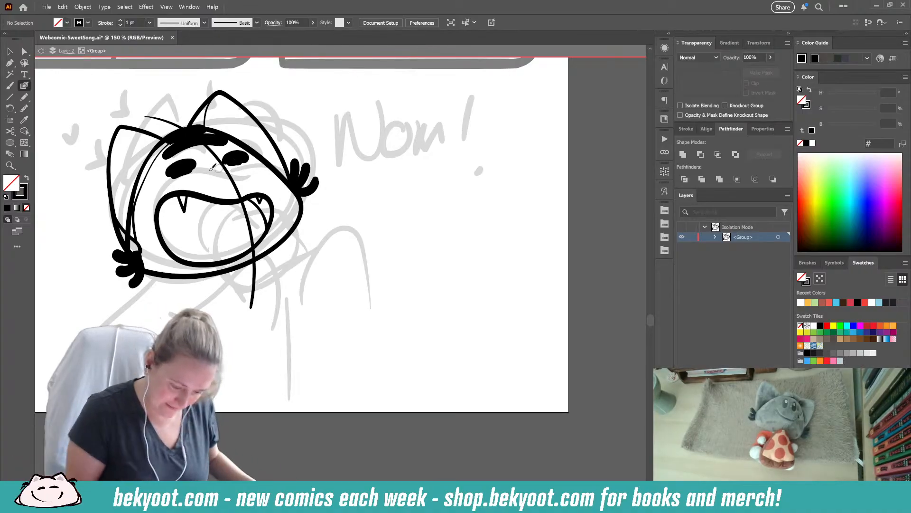
- Undo the recent eye strokes so both eyes go back to short thick arcs instead of solid ovals
{"action": "left_click_drag", "start_coordinate": [183, 177], "coordinate": [237, 162]}
{"action": "left_click", "coordinate": [250, 175], "text": "ctrl"}
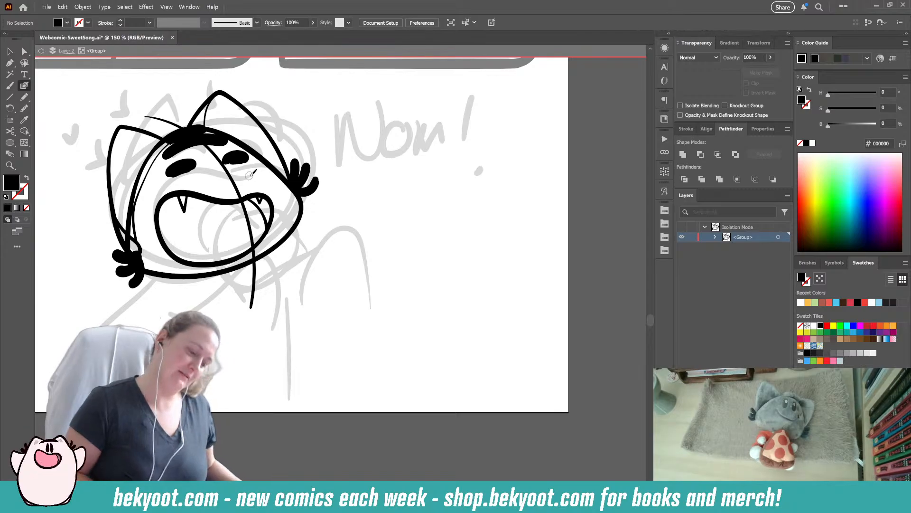
{"action": "key", "text": "ctrl+z"}
{"action": "key", "text": "ctrl+z"}
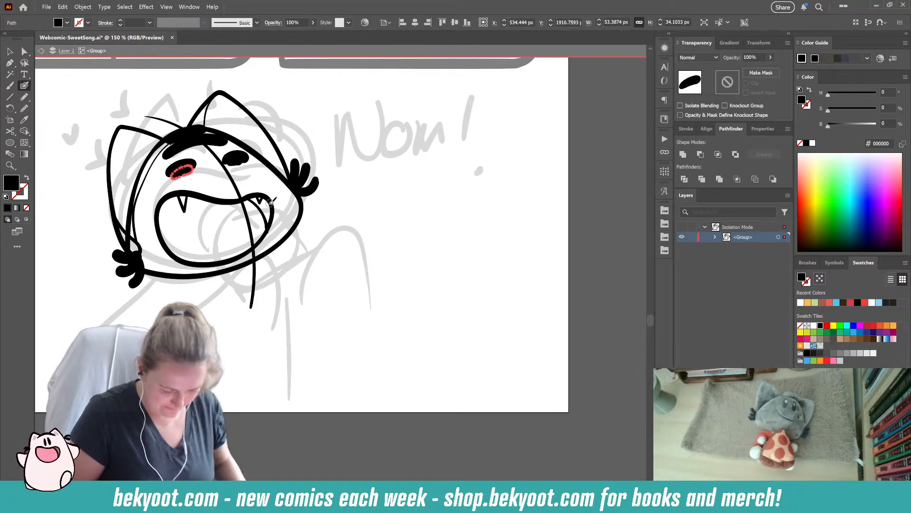
{"action": "key", "text": "ctrl+z"}
{"action": "key", "text": "ctrl+z"}
{"action": "key", "text": "ctrl+z"}
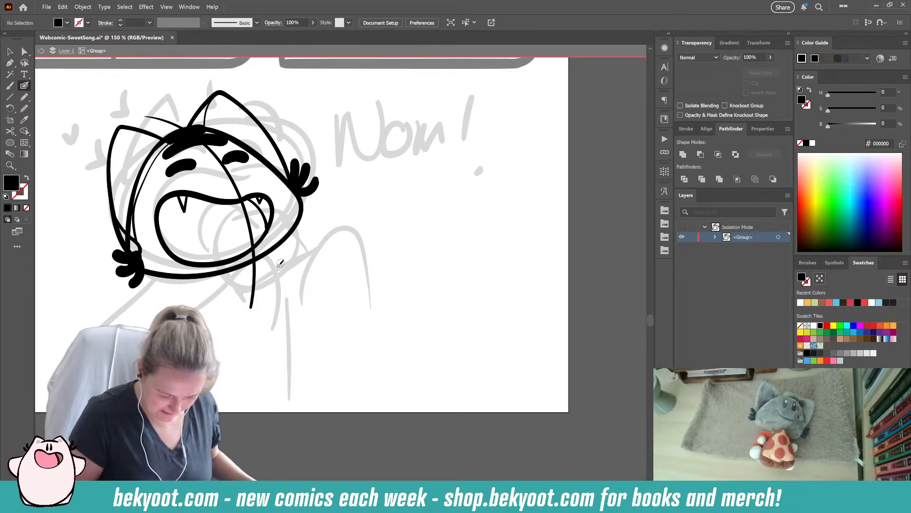
- Ink the two sides of the character's body as thick curved lines running down from under the head
{"action": "left_click", "coordinate": [267, 222], "text": "ctrl"}
{"action": "left_click_drag", "start_coordinate": [252, 202], "coordinate": [269, 233]}
{"action": "left_click", "coordinate": [275, 298], "text": "ctrl"}
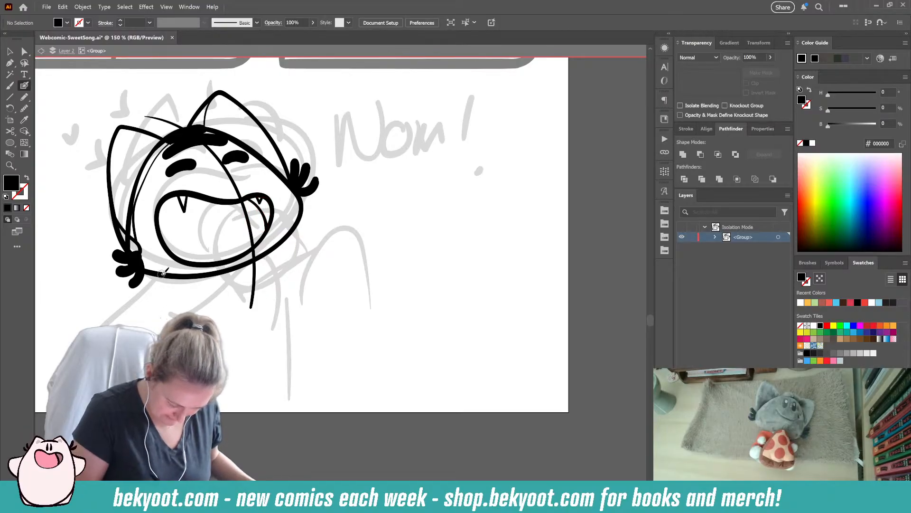
{"action": "key", "text": "shift+x"}
{"action": "mouse_move", "coordinate": [262, 258]}
{"action": "left_mouse_down"}
{"action": "mouse_move", "coordinate": [286, 307]}
{"action": "mouse_move", "coordinate": [304, 432]}
{"action": "left_mouse_up"}
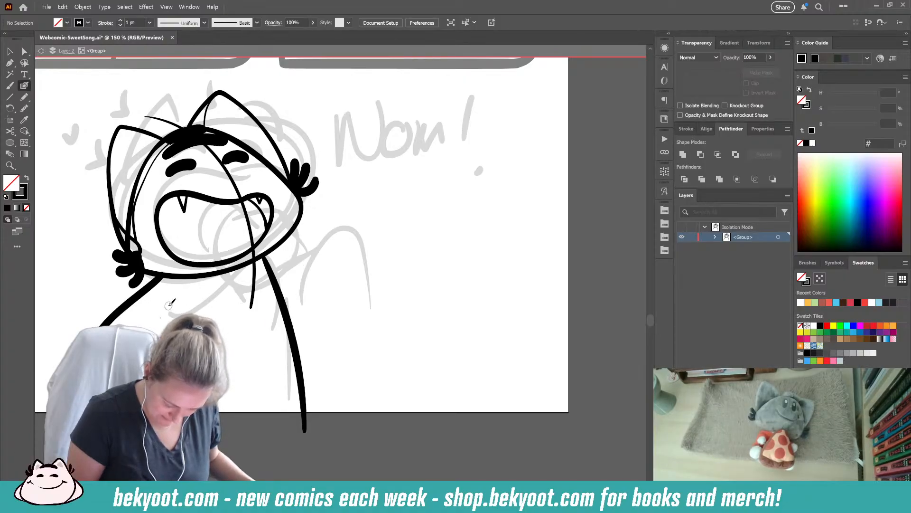
{"action": "mouse_move", "coordinate": [234, 296]}
{"action": "left_mouse_down"}
{"action": "mouse_move", "coordinate": [306, 268]}
{"action": "mouse_move", "coordinate": [318, 304]}
{"action": "mouse_move", "coordinate": [253, 373]}
{"action": "left_mouse_up"}
{"action": "key", "text": "ctrl+z"}
{"action": "mouse_move", "coordinate": [214, 309]}
{"action": "left_mouse_down"}
{"action": "mouse_move", "coordinate": [323, 282]}
{"action": "mouse_move", "coordinate": [306, 356]}
{"action": "mouse_move", "coordinate": [217, 405]}
{"action": "left_mouse_up"}
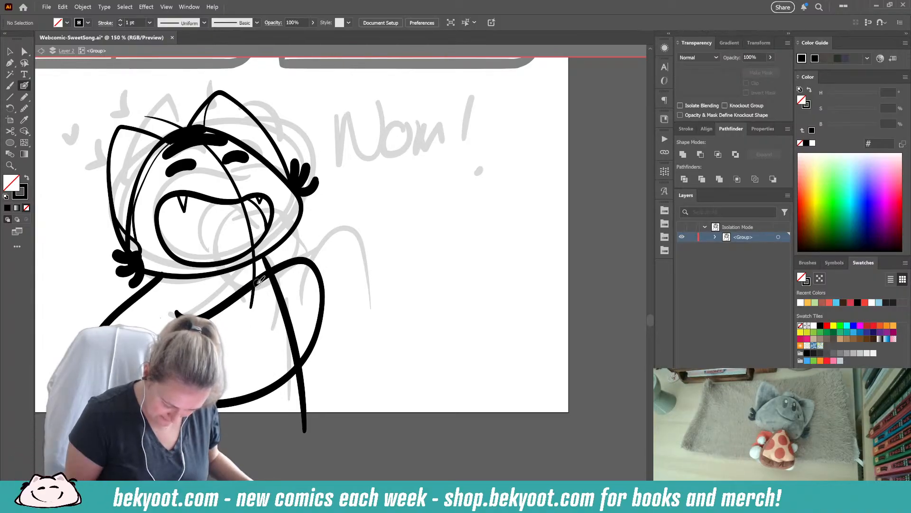
{"action": "mouse_move", "coordinate": [250, 324]}
{"action": "left_mouse_down"}
{"action": "mouse_move", "coordinate": [265, 362]}
{"action": "mouse_move", "coordinate": [300, 370]}
{"action": "left_mouse_up"}
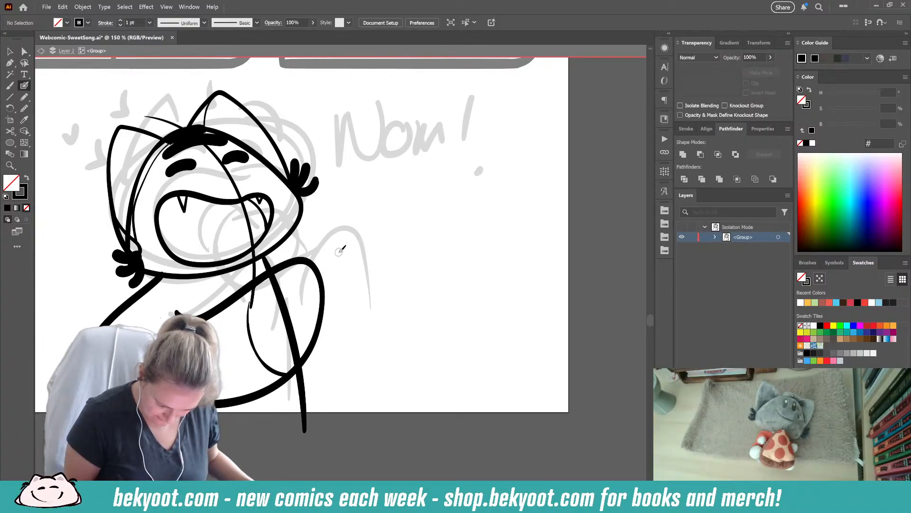
{"action": "key", "text": "ctrl+z"}
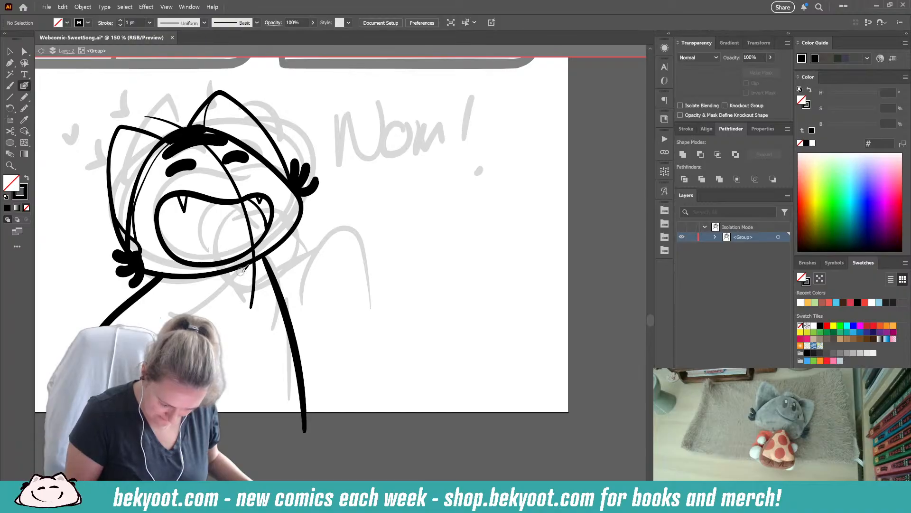
{"action": "mouse_move", "coordinate": [249, 316]}
{"action": "left_mouse_down"}
{"action": "mouse_move", "coordinate": [309, 267]}
{"action": "mouse_move", "coordinate": [320, 294]}
{"action": "mouse_move", "coordinate": [258, 312]}
{"action": "mouse_move", "coordinate": [290, 312]}
{"action": "mouse_move", "coordinate": [321, 295]}
{"action": "mouse_move", "coordinate": [300, 284]}
{"action": "mouse_move", "coordinate": [257, 312]}
{"action": "mouse_move", "coordinate": [270, 316]}
{"action": "mouse_move", "coordinate": [325, 280]}
{"action": "left_mouse_up"}
{"action": "key", "text": "ctrl+z"}
- Ink the cupcake at the character's mouth, with an oval base, wrapper sides and a domed top
{"action": "left_click", "coordinate": [261, 318], "text": "ctrl"}
{"action": "left_click", "coordinate": [335, 278], "text": "ctrl"}
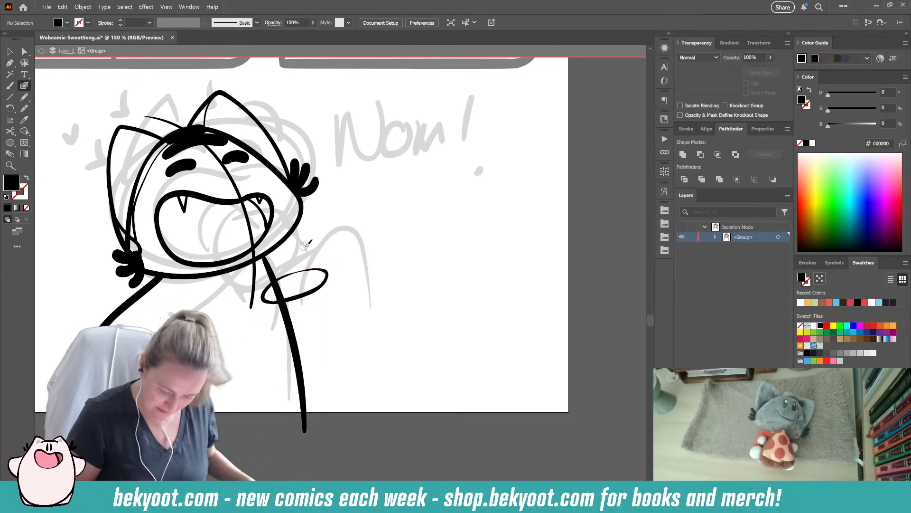
{"action": "left_click", "coordinate": [321, 266], "text": "ctrl"}
{"action": "mouse_move", "coordinate": [321, 266]}
{"action": "left_mouse_down"}
{"action": "mouse_move", "coordinate": [310, 224]}
{"action": "mouse_move", "coordinate": [305, 242]}
{"action": "mouse_move", "coordinate": [316, 281]}
{"action": "mouse_move", "coordinate": [329, 262]}
{"action": "mouse_move", "coordinate": [329, 270]}
{"action": "mouse_move", "coordinate": [327, 225]}
{"action": "mouse_move", "coordinate": [285, 227]}
{"action": "mouse_move", "coordinate": [239, 270]}
{"action": "mouse_move", "coordinate": [266, 291]}
{"action": "left_mouse_up"}
{"action": "left_click", "coordinate": [340, 302], "text": "ctrl"}
{"action": "key", "text": "shift+x"}
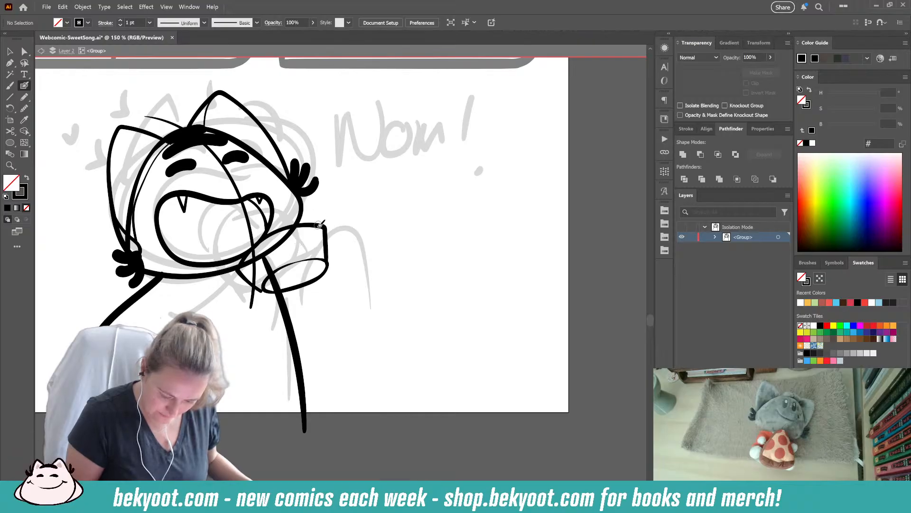
{"action": "mouse_move", "coordinate": [315, 223]}
{"action": "left_mouse_down"}
{"action": "mouse_move", "coordinate": [280, 220]}
{"action": "mouse_move", "coordinate": [248, 244]}
{"action": "mouse_move", "coordinate": [262, 247]}
{"action": "mouse_move", "coordinate": [314, 219]}
{"action": "mouse_move", "coordinate": [305, 208]}
{"action": "mouse_move", "coordinate": [258, 211]}
{"action": "mouse_move", "coordinate": [229, 240]}
{"action": "mouse_move", "coordinate": [258, 242]}
{"action": "left_mouse_up"}
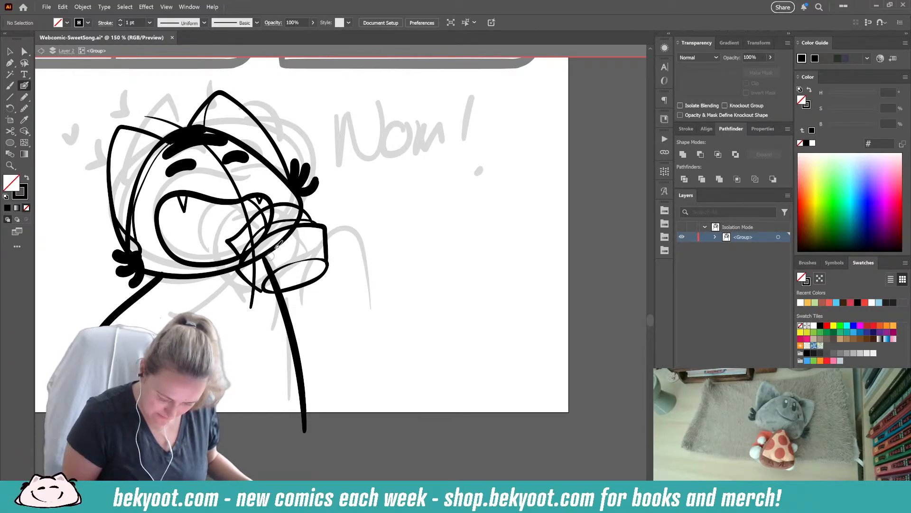
- Ink the near arm bent across the body to the cupcake and the far arm behind it, redoing the first arm stroke
{"action": "mouse_move", "coordinate": [198, 310]}
{"action": "left_mouse_down"}
{"action": "mouse_move", "coordinate": [283, 264]}
{"action": "mouse_move", "coordinate": [294, 290]}
{"action": "mouse_move", "coordinate": [284, 329]}
{"action": "left_mouse_up"}
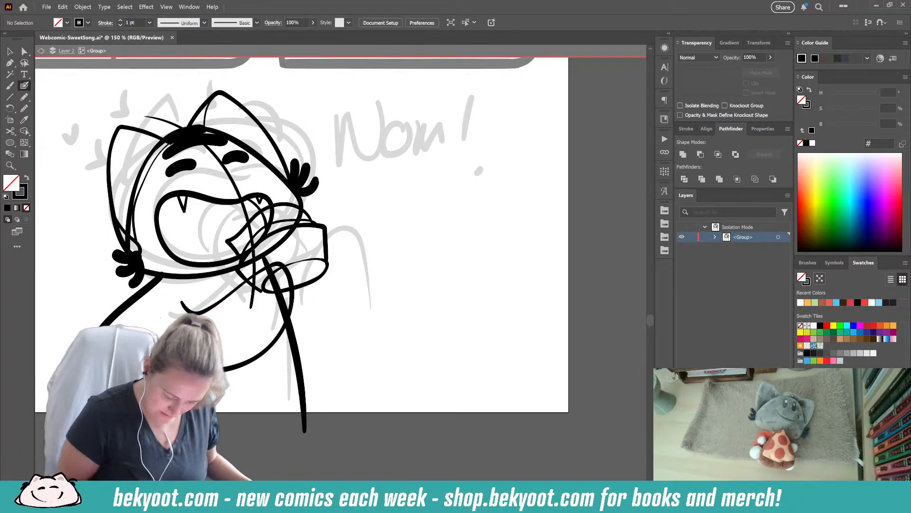
{"action": "key", "text": "ctrl+z"}
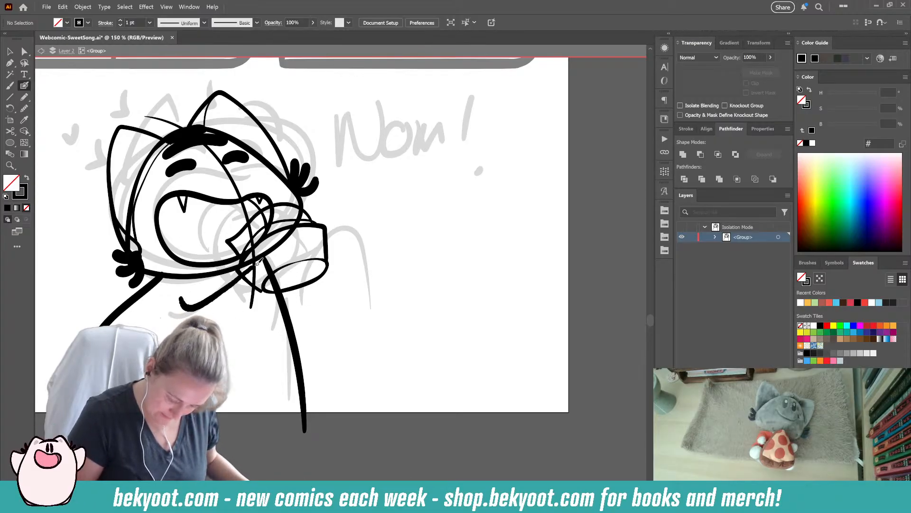
{"action": "mouse_move", "coordinate": [234, 284]}
{"action": "left_mouse_down"}
{"action": "mouse_move", "coordinate": [286, 263]}
{"action": "mouse_move", "coordinate": [301, 295]}
{"action": "mouse_move", "coordinate": [282, 347]}
{"action": "mouse_move", "coordinate": [226, 378]}
{"action": "left_mouse_up"}
{"action": "mouse_move", "coordinate": [331, 235]}
{"action": "left_mouse_down"}
{"action": "mouse_move", "coordinate": [342, 272]}
{"action": "mouse_move", "coordinate": [321, 323]}
{"action": "mouse_move", "coordinate": [304, 343]}
{"action": "left_mouse_up"}
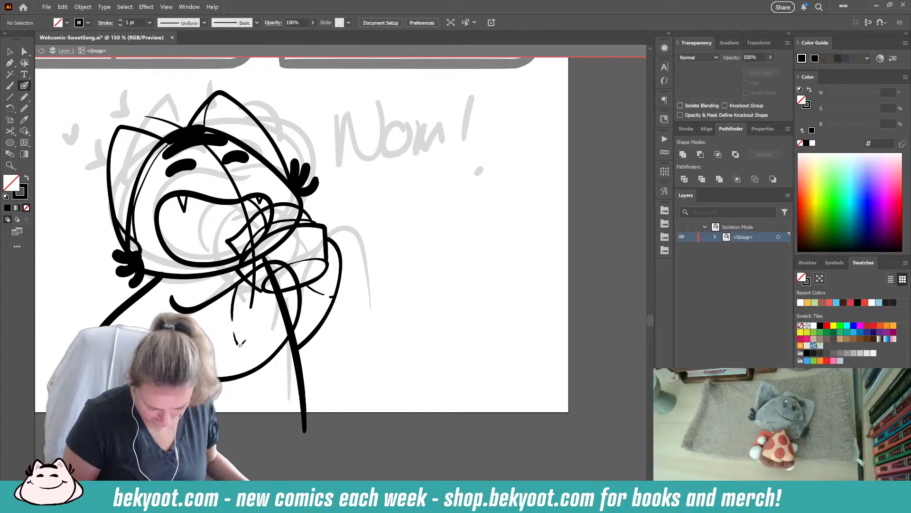
{"action": "left_click_drag", "start_coordinate": [264, 362], "coordinate": [266, 362]}
- Ink a thick curled tail beside the character's lower back, redoing the stroke until the curl is right
{"action": "left_click_drag", "start_coordinate": [375, 309], "coordinate": [362, 352]}
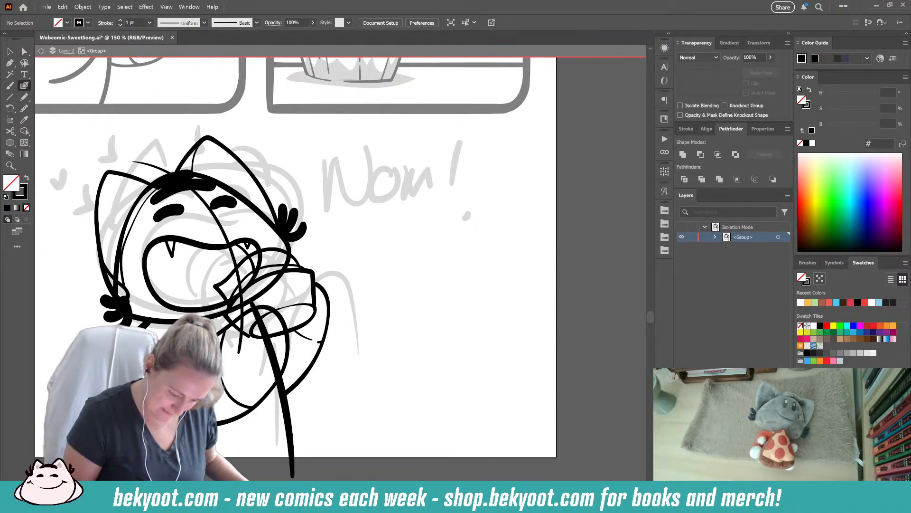
{"action": "left_click_drag", "start_coordinate": [236, 377], "coordinate": [416, 281]}
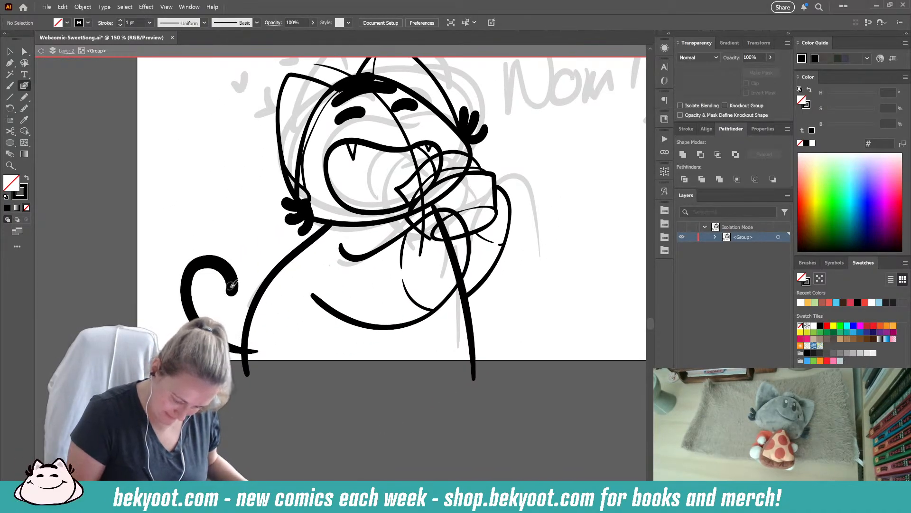
{"action": "mouse_move", "coordinate": [261, 352]}
{"action": "left_mouse_down"}
{"action": "mouse_move", "coordinate": [229, 354]}
{"action": "mouse_move", "coordinate": [206, 275]}
{"action": "mouse_move", "coordinate": [235, 279]}
{"action": "mouse_move", "coordinate": [219, 299]}
{"action": "left_mouse_up"}
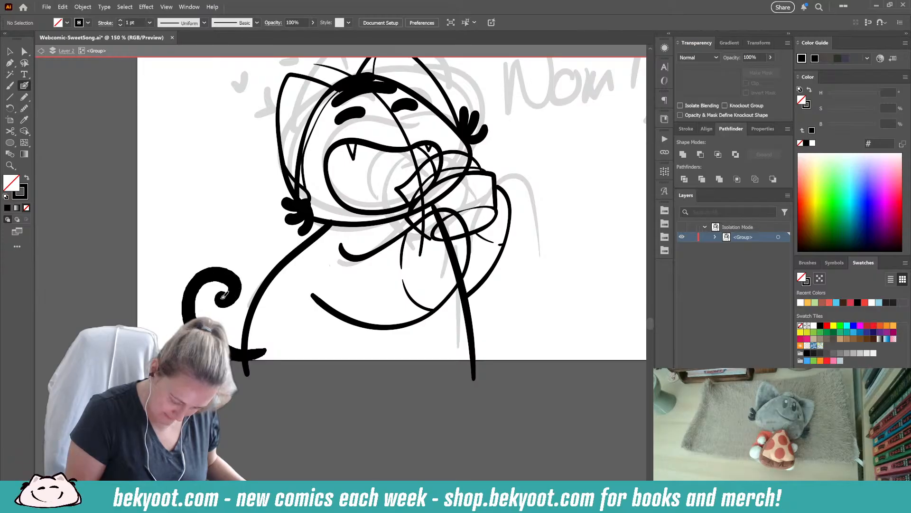
{"action": "key", "text": "ctrl+z"}
{"action": "mouse_move", "coordinate": [259, 349]}
{"action": "left_mouse_down"}
{"action": "mouse_move", "coordinate": [190, 328]}
{"action": "mouse_move", "coordinate": [233, 300]}
{"action": "mouse_move", "coordinate": [235, 308]}
{"action": "left_mouse_up"}
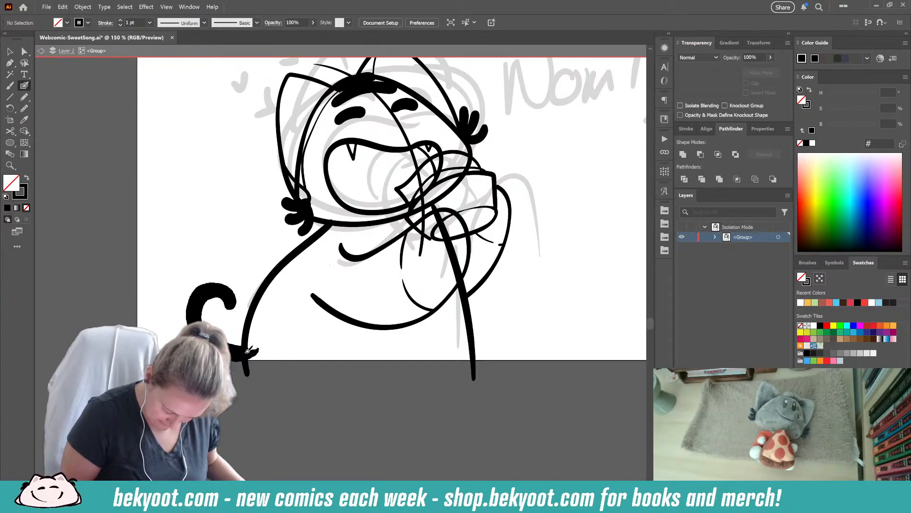
{"action": "left_click", "coordinate": [206, 293], "text": "ctrl"}
{"action": "left_click_drag", "start_coordinate": [206, 290], "coordinate": [197, 286]}
- Ink a solid heart at the tip of the tail and short pairs of curved motion lines on both sides of it
{"action": "left_click", "coordinate": [240, 258], "text": "ctrl"}
{"action": "mouse_move", "coordinate": [242, 259]}
{"action": "left_mouse_down"}
{"action": "mouse_move", "coordinate": [261, 237]}
{"action": "mouse_move", "coordinate": [257, 270]}
{"action": "mouse_move", "coordinate": [228, 262]}
{"action": "mouse_move", "coordinate": [253, 247]}
{"action": "mouse_move", "coordinate": [256, 260]}
{"action": "mouse_move", "coordinate": [252, 249]}
{"action": "mouse_move", "coordinate": [247, 260]}
{"action": "mouse_move", "coordinate": [231, 257]}
{"action": "mouse_move", "coordinate": [248, 279]}
{"action": "mouse_move", "coordinate": [234, 307]}
{"action": "left_mouse_up"}
{"action": "left_click", "coordinate": [248, 250], "text": "ctrl"}
{"action": "left_click_drag", "start_coordinate": [242, 273], "coordinate": [250, 283]}
{"action": "left_click_drag", "start_coordinate": [246, 267], "coordinate": [255, 278]}
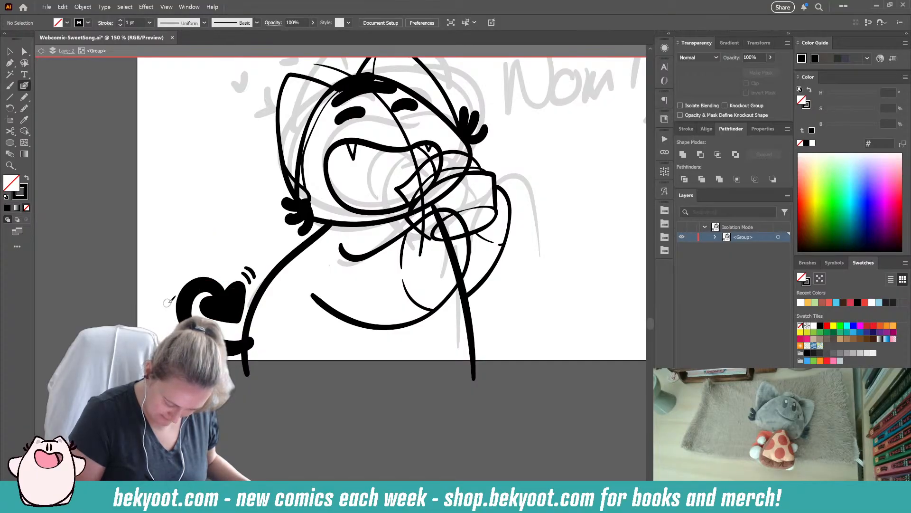
{"action": "left_click_drag", "start_coordinate": [172, 304], "coordinate": [171, 322]}
{"action": "left_click_drag", "start_coordinate": [166, 307], "coordinate": [168, 331]}
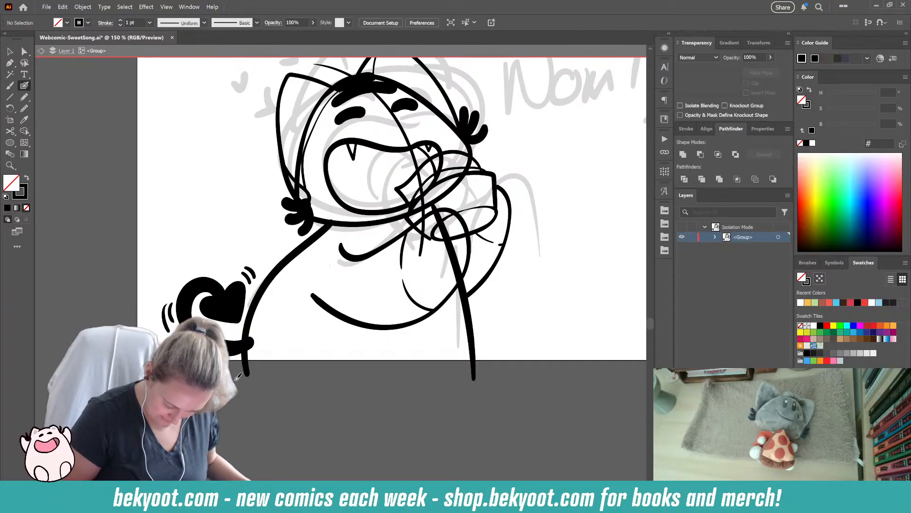
- Smooth the outline of the curled tail and even out its base end with the Smooth tool
{"action": "left_click", "coordinate": [186, 294], "text": "ctrl"}
{"action": "key", "text": "ctrl+alt+s"}
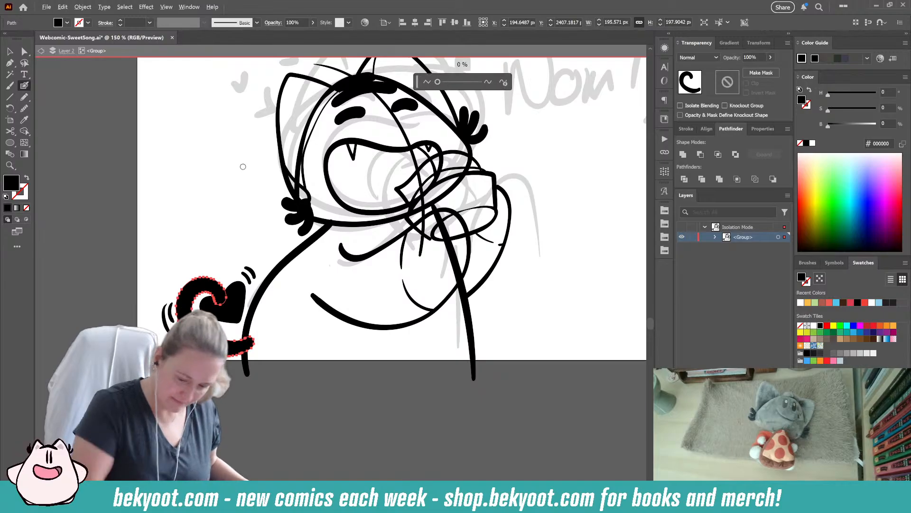
{"action": "left_click_drag", "start_coordinate": [439, 83], "coordinate": [444, 83]}
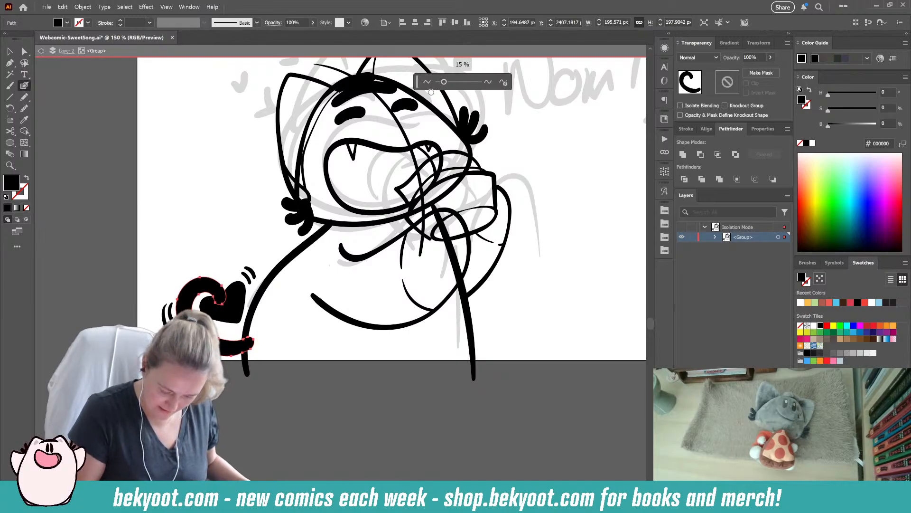
{"action": "left_click", "coordinate": [24, 109]}
{"action": "left_click_drag", "start_coordinate": [245, 356], "coordinate": [254, 343]}
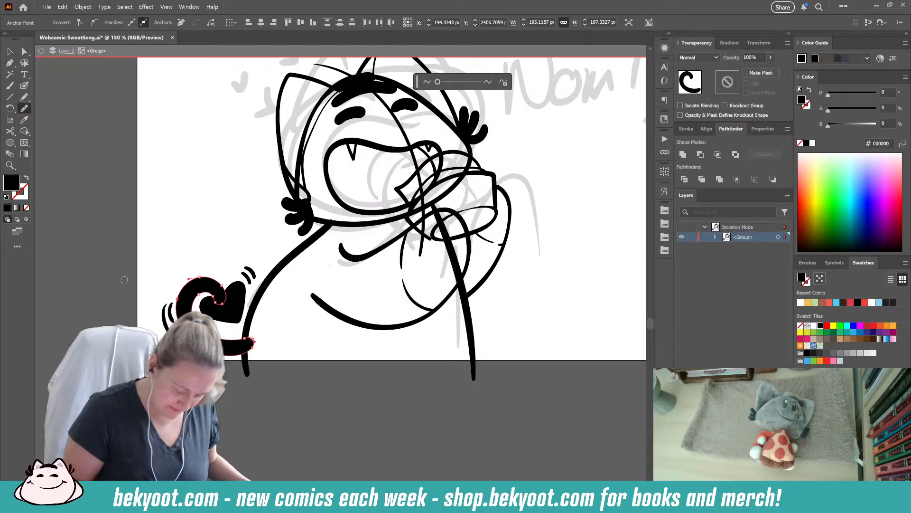
- Examine the anchor points around the base of the smoothed tail and clear the selection
{"action": "left_click", "coordinate": [24, 52]}
{"action": "left_click", "coordinate": [211, 352]}
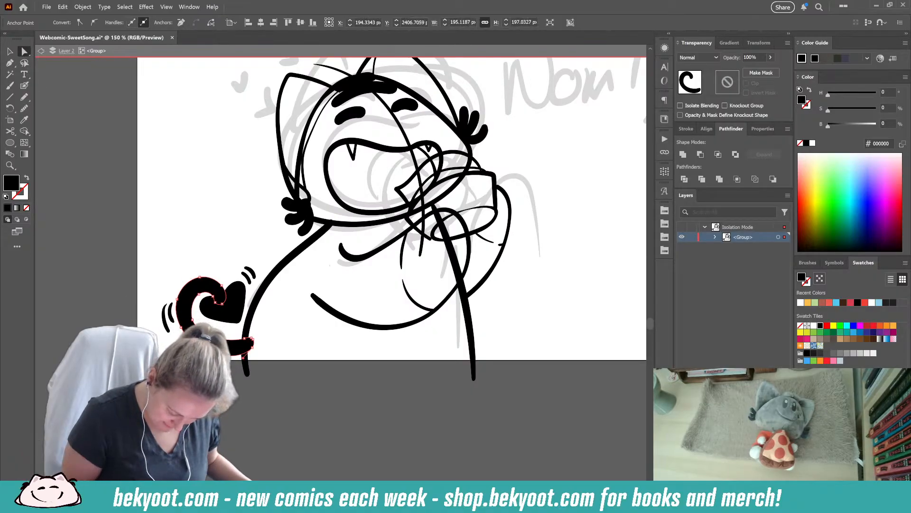
{"action": "left_click", "coordinate": [193, 320]}
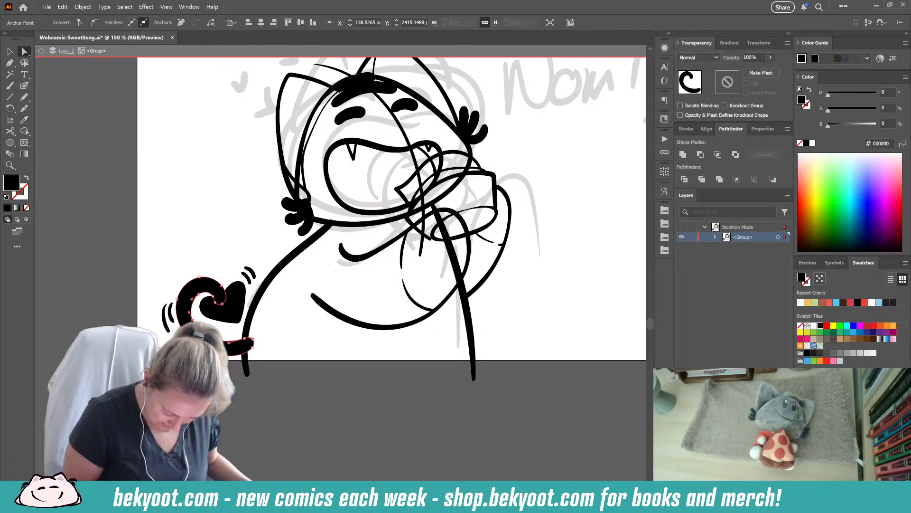
{"action": "left_click", "coordinate": [239, 395]}
{"action": "left_click", "coordinate": [249, 348]}
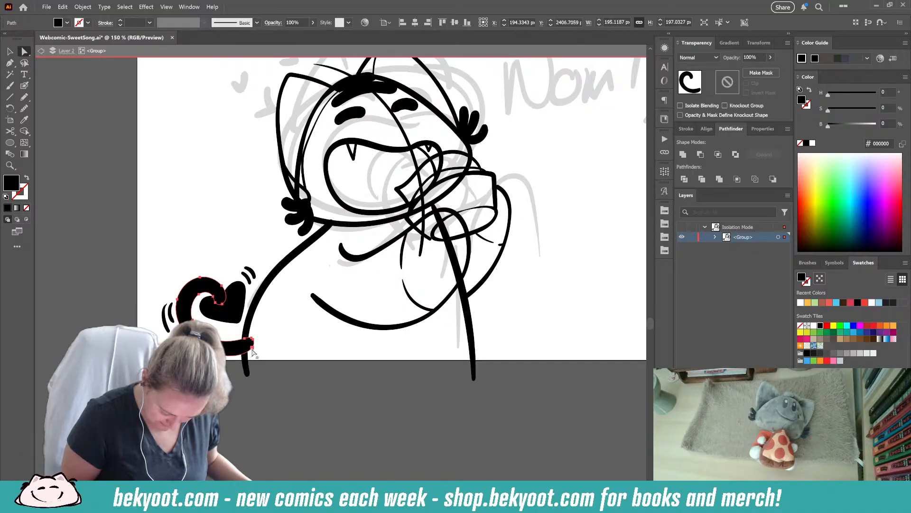
{"action": "left_click", "coordinate": [252, 347]}
{"action": "left_click", "coordinate": [234, 401]}
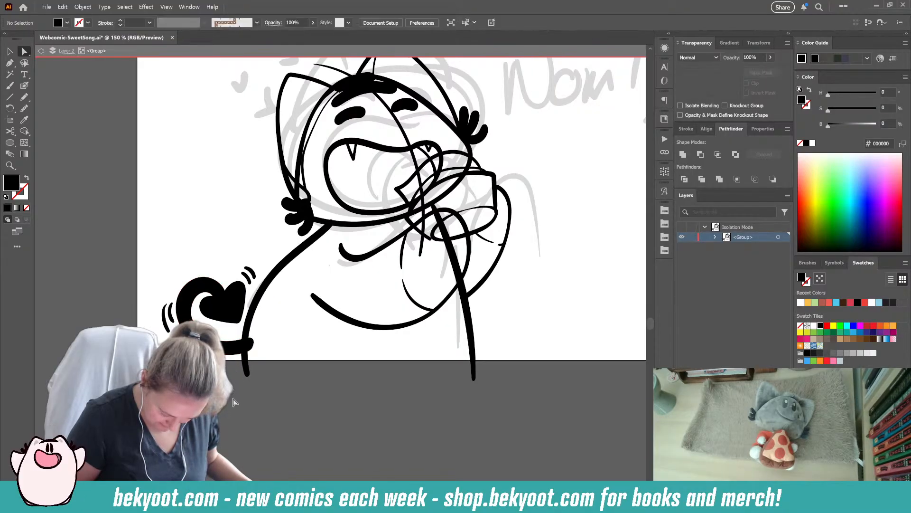
- Select the strokes that make up the cupcake at the mouth and group them
{"action": "left_click_drag", "start_coordinate": [309, 400], "coordinate": [225, 483]}
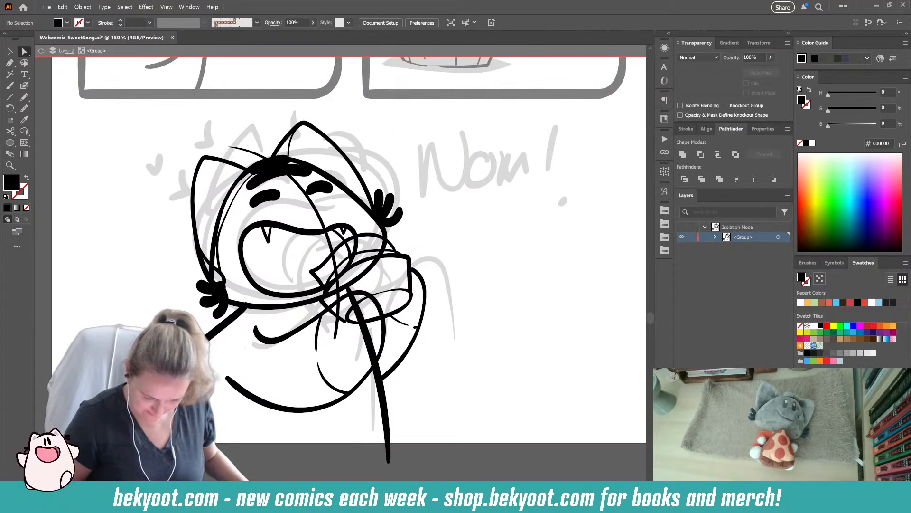
{"action": "left_click", "coordinate": [24, 86]}
{"action": "mouse_move", "coordinate": [296, 387]}
{"action": "left_mouse_down"}
{"action": "mouse_move", "coordinate": [275, 403]}
{"action": "mouse_move", "coordinate": [232, 394]}
{"action": "left_mouse_up"}
{"action": "left_click", "coordinate": [331, 259], "text": "ctrl"}
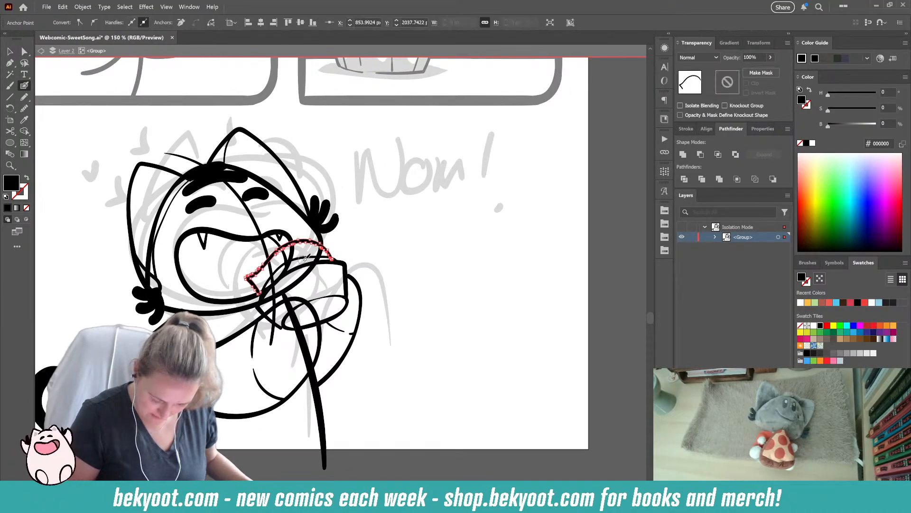
{"action": "left_click", "coordinate": [11, 52]}
{"action": "left_click", "coordinate": [310, 258], "text": "shift"}
{"action": "left_click", "coordinate": [326, 263], "text": "shift"}
{"action": "left_click", "coordinate": [311, 325], "text": "shift"}
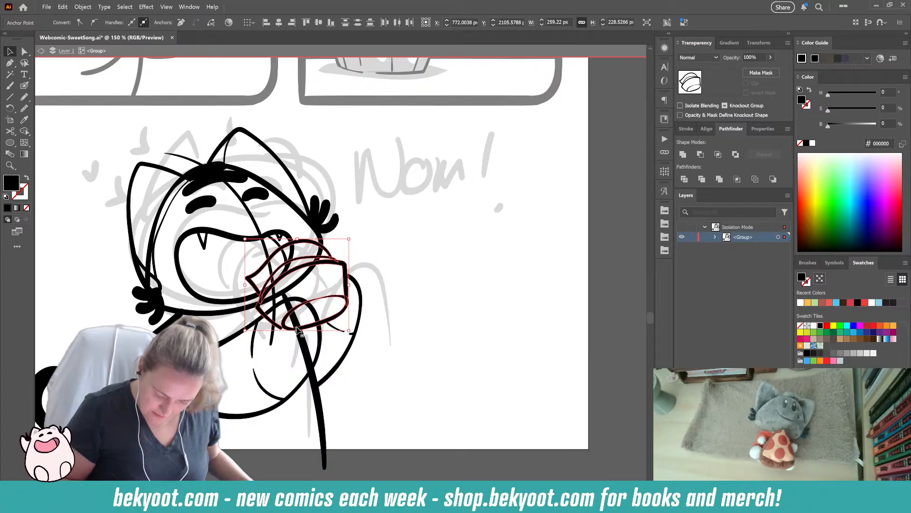
{"action": "key", "text": "ctrl+g"}
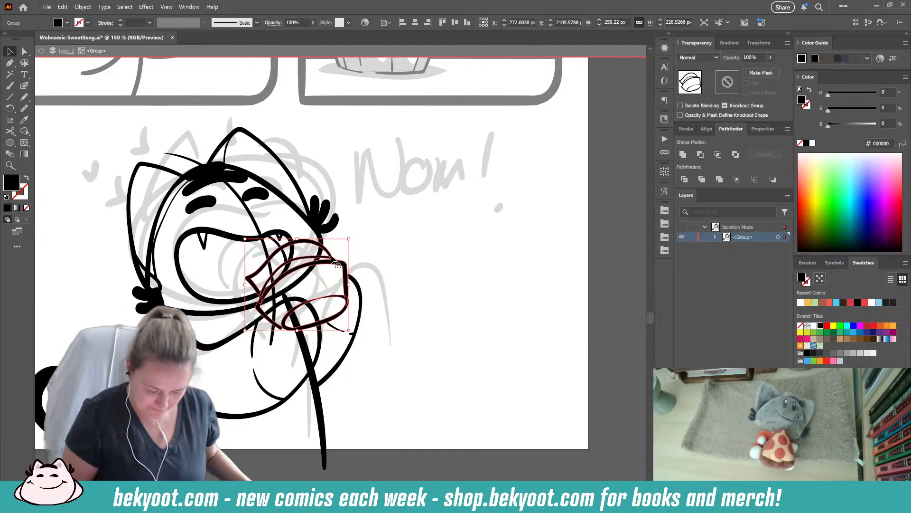
{"action": "key", "text": "shift+b"}
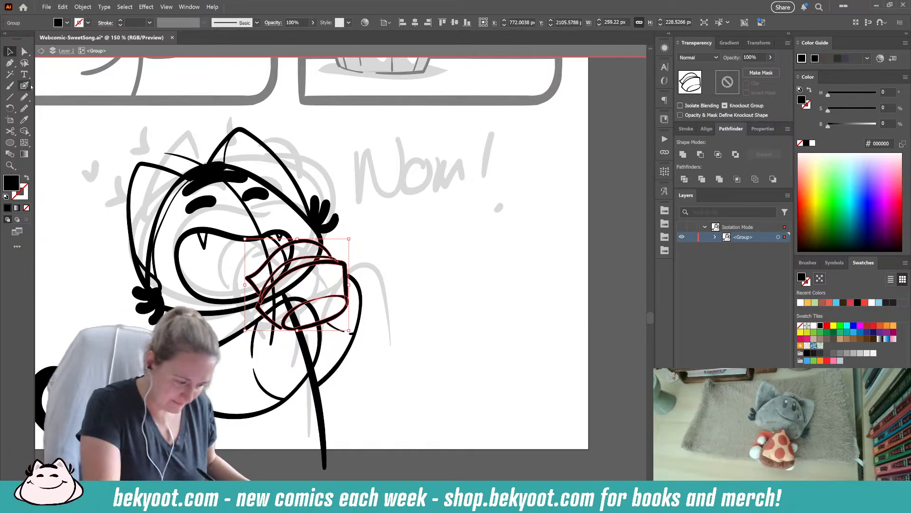
{"action": "mouse_move", "coordinate": [361, 339]}
{"action": "left_mouse_down"}
{"action": "mouse_move", "coordinate": [415, 433]}
{"action": "mouse_move", "coordinate": [428, 425]}
{"action": "left_mouse_up"}
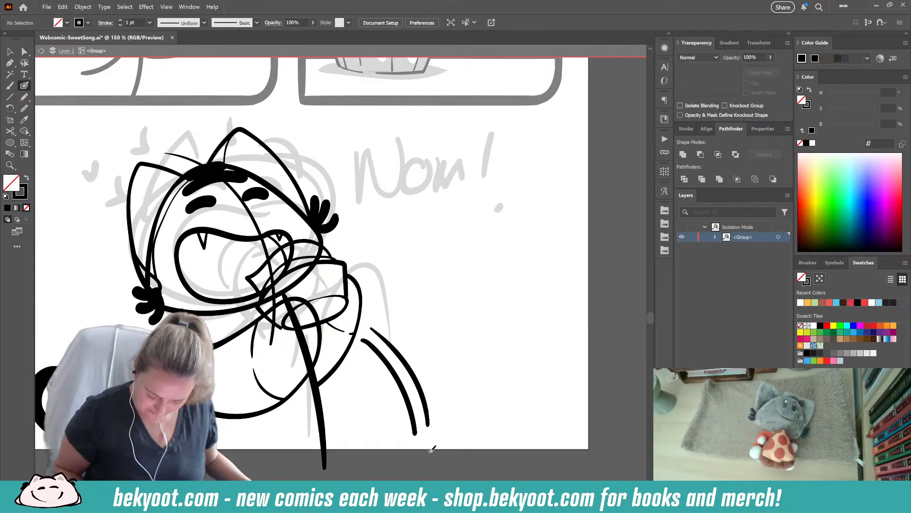
{"action": "key", "text": "ctrl+z"}
{"action": "key", "text": "ctrl+z"}
- Ink a long thick line slanting gently upward across the page bottom through the character's lower body, redoing the stroke several times
{"action": "left_click_drag", "start_coordinate": [357, 451], "coordinate": [648, 413]}
{"action": "key", "text": "ctrl+z"}
{"action": "mouse_move", "coordinate": [278, 463]}
{"action": "left_mouse_down"}
{"action": "mouse_move", "coordinate": [546, 385]}
{"action": "mouse_move", "coordinate": [645, 372]}
{"action": "left_mouse_up"}
{"action": "key", "text": "ctrl+z"}
{"action": "left_click", "coordinate": [306, 467], "text": "ctrl"}
{"action": "left_click_drag", "start_coordinate": [288, 475], "coordinate": [541, 409]}
{"action": "left_click", "coordinate": [348, 460], "text": "ctrl"}
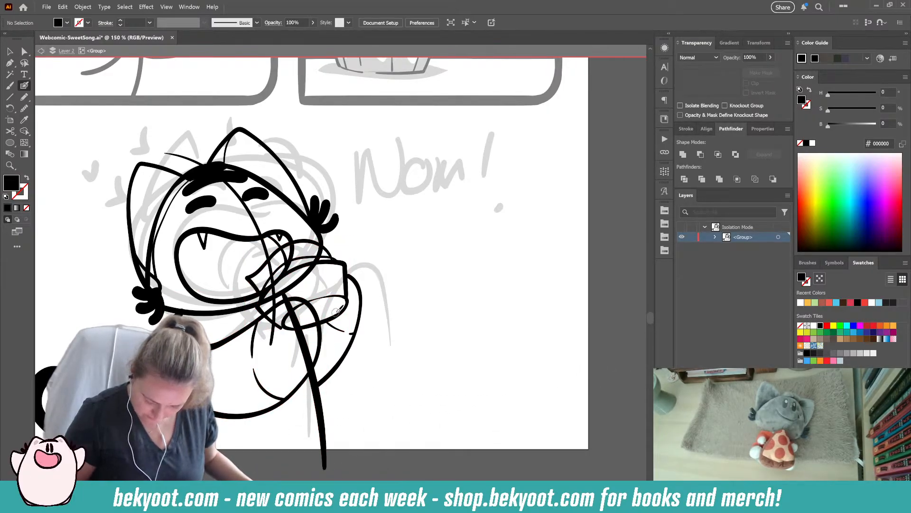
{"action": "left_click_drag", "start_coordinate": [335, 312], "coordinate": [319, 319]}
{"action": "key", "text": "ctrl+z"}
{"action": "left_click", "coordinate": [370, 416], "text": "ctrl"}
{"action": "left_click_drag", "start_coordinate": [301, 459], "coordinate": [617, 388]}
{"action": "key", "text": "ctrl+z"}
{"action": "key", "text": "ctrl+z"}
{"action": "left_click_drag", "start_coordinate": [242, 457], "coordinate": [616, 392]}
{"action": "key", "text": "shift+x"}
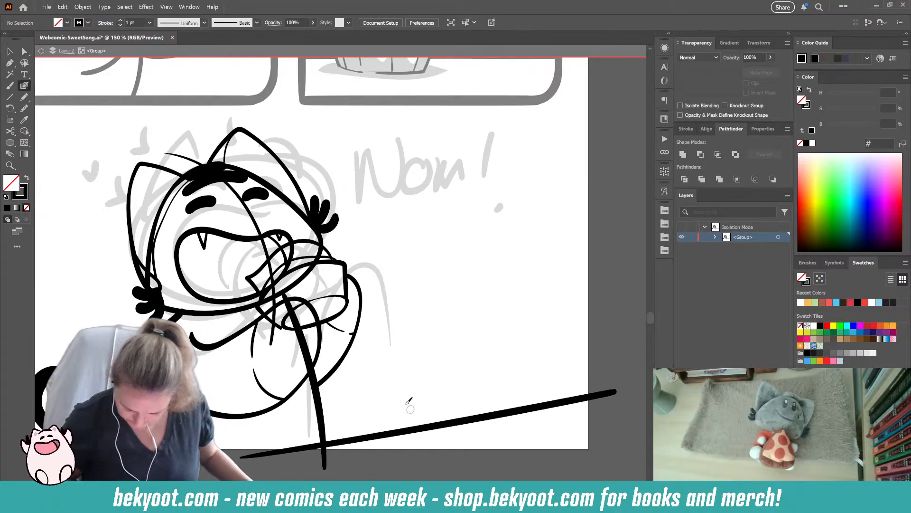
- Ink long curved lines running down from the raised arm toward the slanted bottom line, redoing the strokes until they fit
{"action": "mouse_move", "coordinate": [366, 341]}
{"action": "left_mouse_down"}
{"action": "mouse_move", "coordinate": [386, 356]}
{"action": "mouse_move", "coordinate": [420, 413]}
{"action": "left_mouse_up"}
{"action": "key", "text": "ctrl+z"}
{"action": "mouse_move", "coordinate": [364, 338]}
{"action": "left_mouse_down"}
{"action": "mouse_move", "coordinate": [381, 349]}
{"action": "mouse_move", "coordinate": [417, 426]}
{"action": "mouse_move", "coordinate": [361, 357]}
{"action": "left_mouse_up"}
{"action": "key", "text": "ctrl+z"}
{"action": "mouse_move", "coordinate": [401, 421]}
{"action": "left_mouse_down"}
{"action": "mouse_move", "coordinate": [359, 326]}
{"action": "mouse_move", "coordinate": [393, 416]}
{"action": "left_mouse_up"}
{"action": "key", "text": "ctrl+z"}
{"action": "key", "text": "ctrl+z"}
{"action": "mouse_move", "coordinate": [353, 316]}
{"action": "left_mouse_down"}
{"action": "mouse_move", "coordinate": [401, 379]}
{"action": "mouse_move", "coordinate": [407, 409]}
{"action": "left_mouse_up"}
{"action": "left_click_drag", "start_coordinate": [350, 324], "coordinate": [386, 422]}
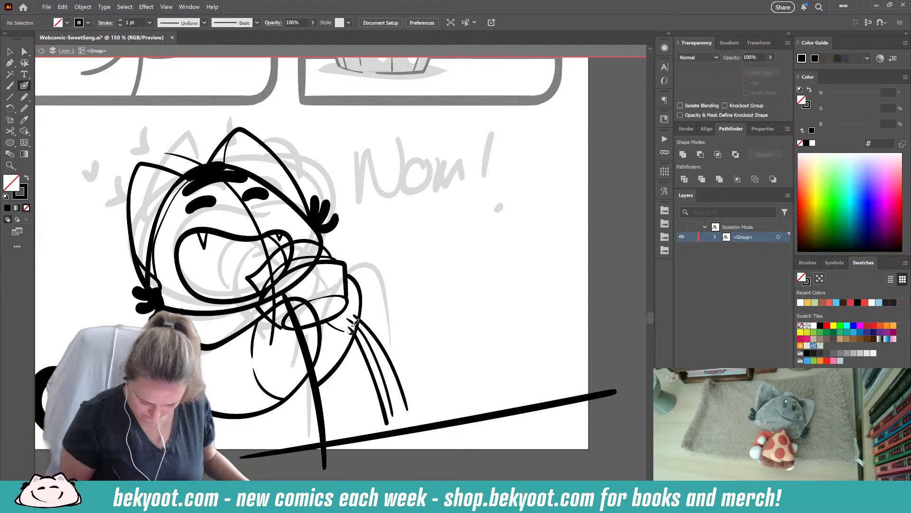
- Ink a large outlined block letter N over the sketched lettering beside the character's head, redoing its diagonal
{"action": "scroll", "coordinate": [427, 285], "scroll_direction": "up", "scroll_amount": 3}
{"action": "left_click_drag", "start_coordinate": [341, 210], "coordinate": [345, 298]}
{"action": "key", "text": "ctrl+z"}
{"action": "mouse_move", "coordinate": [343, 206]}
{"action": "left_mouse_down"}
{"action": "mouse_move", "coordinate": [346, 307]}
{"action": "mouse_move", "coordinate": [352, 289]}
{"action": "mouse_move", "coordinate": [346, 297]}
{"action": "mouse_move", "coordinate": [363, 296]}
{"action": "mouse_move", "coordinate": [363, 243]}
{"action": "mouse_move", "coordinate": [377, 297]}
{"action": "mouse_move", "coordinate": [393, 297]}
{"action": "mouse_move", "coordinate": [394, 197]}
{"action": "mouse_move", "coordinate": [378, 202]}
{"action": "mouse_move", "coordinate": [379, 233]}
{"action": "left_mouse_up"}
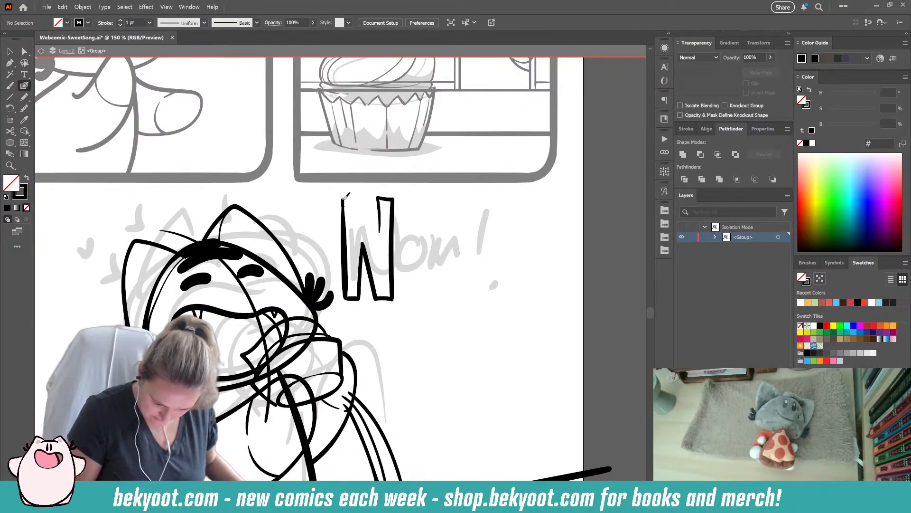
{"action": "mouse_move", "coordinate": [364, 195]}
{"action": "left_mouse_down"}
{"action": "mouse_move", "coordinate": [382, 253]}
{"action": "mouse_move", "coordinate": [381, 226]}
{"action": "left_mouse_up"}
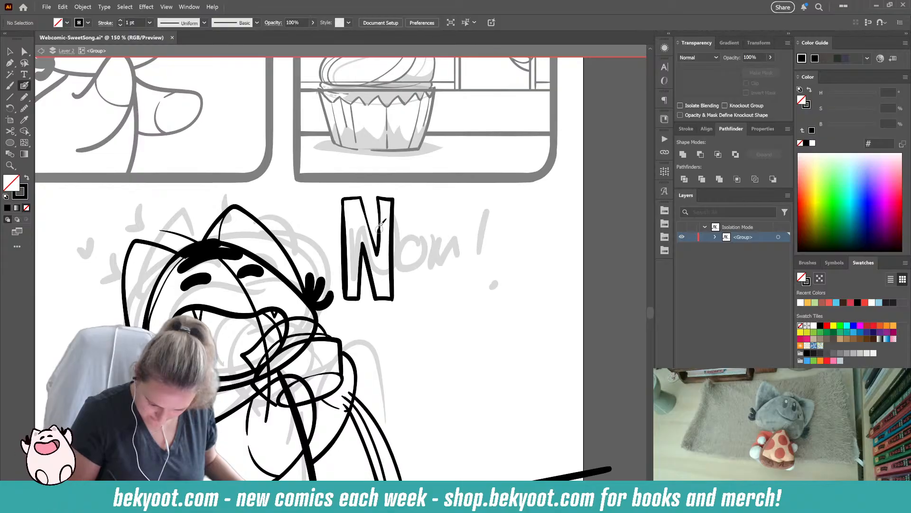
{"action": "key", "text": "ctrl+z"}
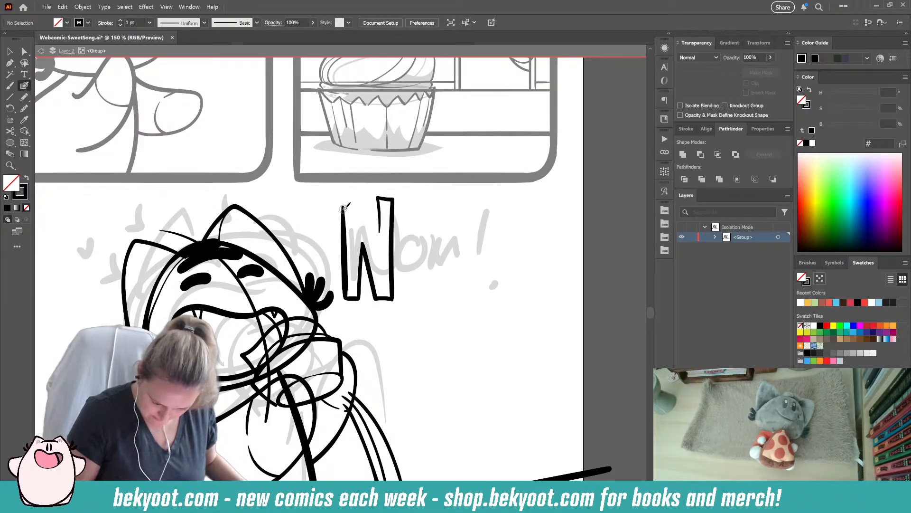
{"action": "left_click_drag", "start_coordinate": [352, 202], "coordinate": [379, 254]}
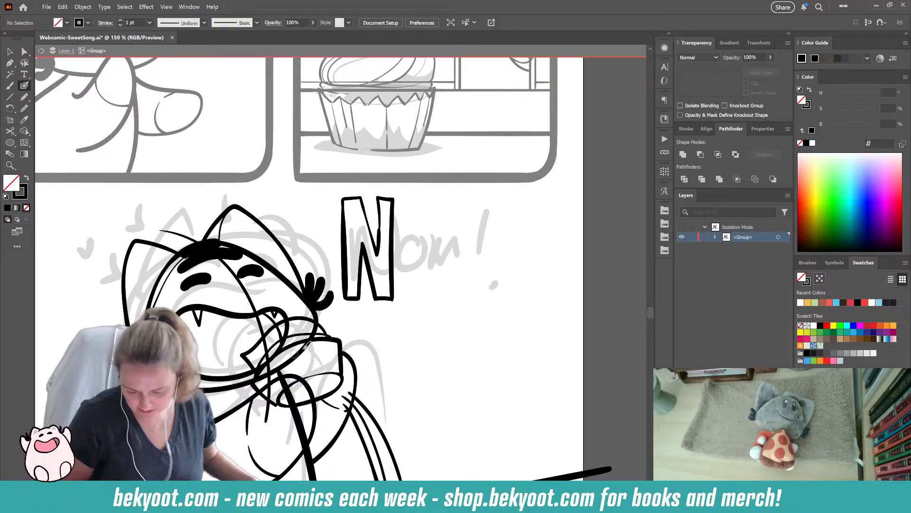
- Ink a smaller outlined letter O after the N, adjust the smoothing of its outline, and clear the selection
{"action": "mouse_move", "coordinate": [429, 222]}
{"action": "left_mouse_down"}
{"action": "mouse_move", "coordinate": [409, 245]}
{"action": "mouse_move", "coordinate": [429, 294]}
{"action": "mouse_move", "coordinate": [446, 233]}
{"action": "mouse_move", "coordinate": [428, 224]}
{"action": "mouse_move", "coordinate": [417, 268]}
{"action": "mouse_move", "coordinate": [433, 263]}
{"action": "left_mouse_up"}
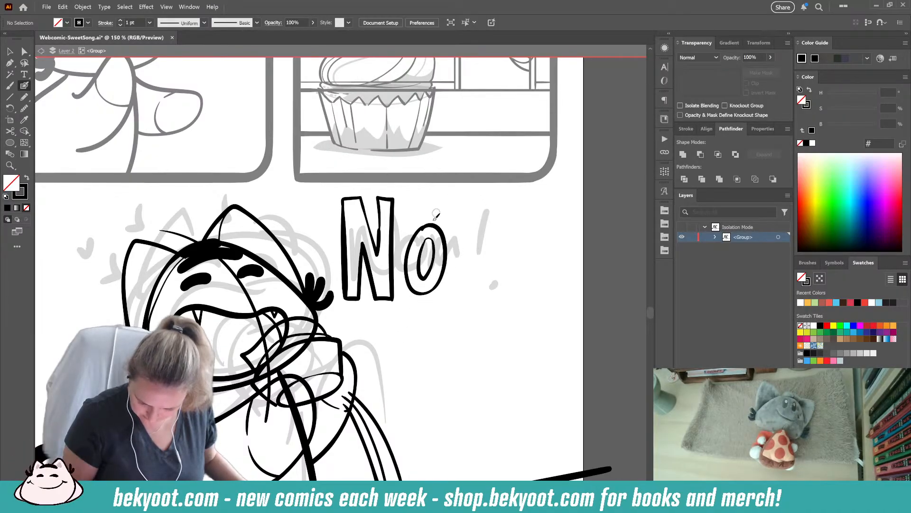
{"action": "left_click", "coordinate": [431, 291], "text": "ctrl"}
{"action": "left_click", "coordinate": [442, 82]}
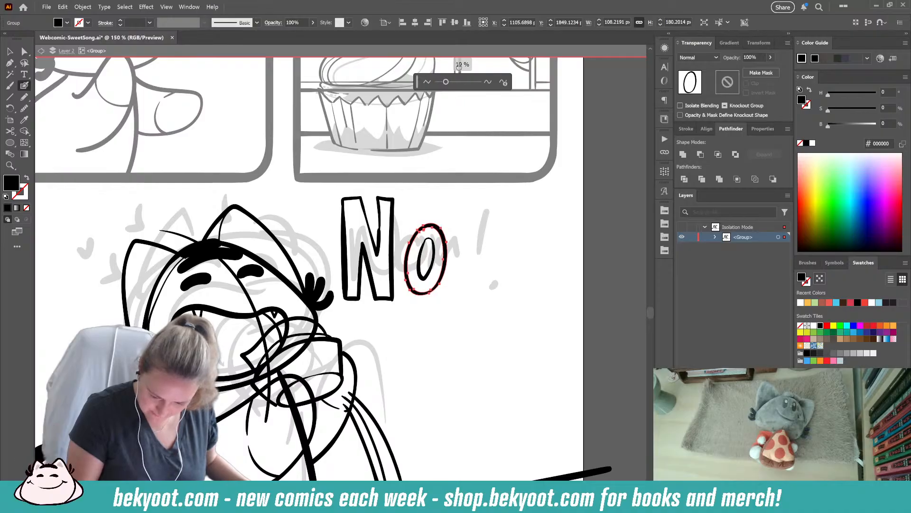
{"action": "left_click", "coordinate": [25, 108]}
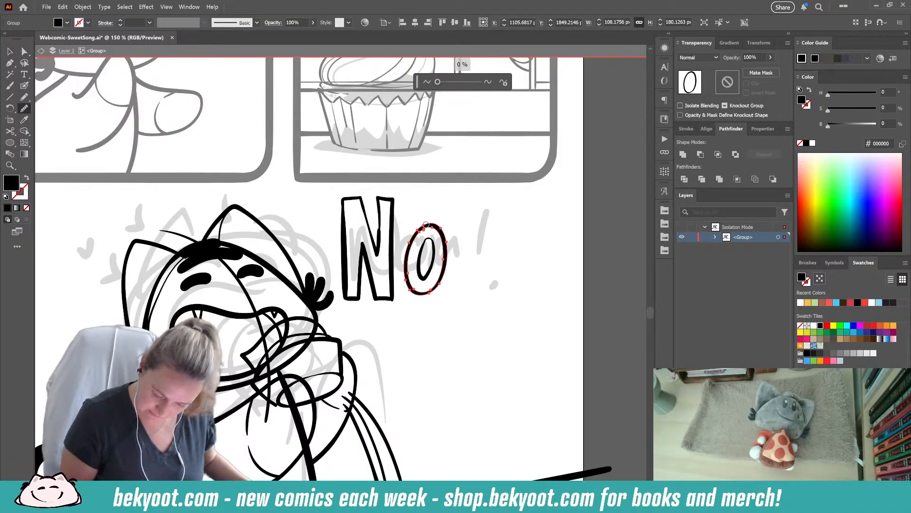
{"action": "left_click", "coordinate": [474, 271], "text": "ctrl"}
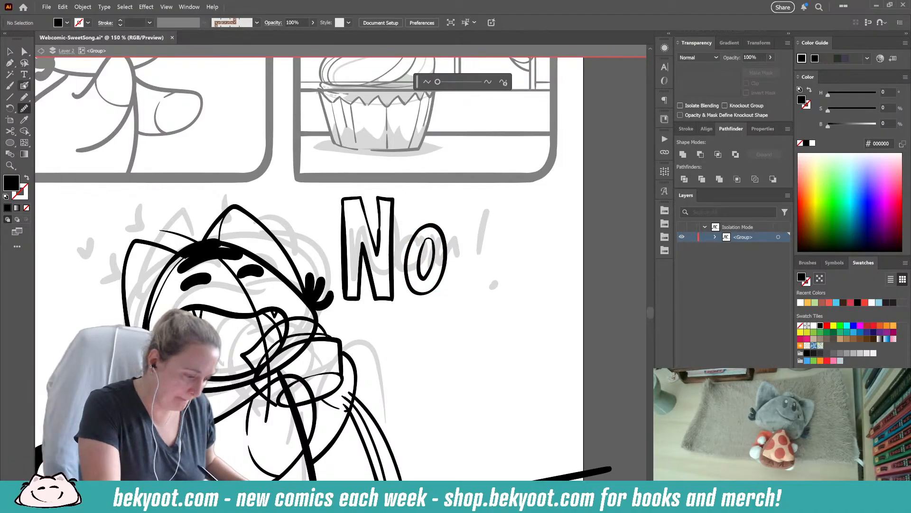
- Ink an outlined block letter M after the O and shift its outer right edge slightly outward
{"action": "left_click", "coordinate": [24, 86]}
{"action": "left_click_drag", "start_coordinate": [456, 230], "coordinate": [451, 298]}
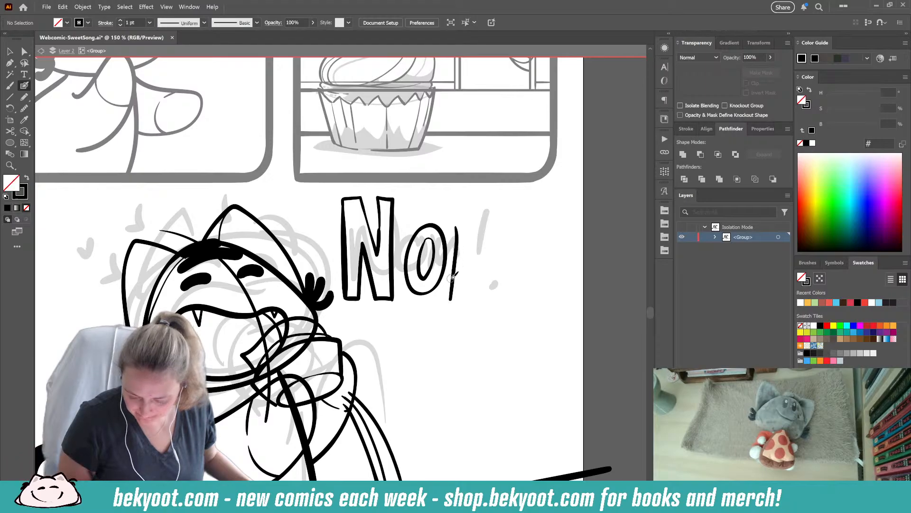
{"action": "mouse_move", "coordinate": [471, 223]}
{"action": "left_mouse_down"}
{"action": "mouse_move", "coordinate": [479, 265]}
{"action": "mouse_move", "coordinate": [495, 224]}
{"action": "mouse_move", "coordinate": [511, 227]}
{"action": "mouse_move", "coordinate": [500, 303]}
{"action": "mouse_move", "coordinate": [451, 298]}
{"action": "mouse_move", "coordinate": [473, 297]}
{"action": "mouse_move", "coordinate": [466, 299]}
{"action": "mouse_move", "coordinate": [468, 276]}
{"action": "mouse_move", "coordinate": [477, 299]}
{"action": "mouse_move", "coordinate": [490, 277]}
{"action": "mouse_move", "coordinate": [486, 302]}
{"action": "mouse_move", "coordinate": [500, 303]}
{"action": "mouse_move", "coordinate": [476, 292]}
{"action": "mouse_move", "coordinate": [516, 311]}
{"action": "left_mouse_up"}
{"action": "left_click", "coordinate": [478, 306], "text": "ctrl"}
{"action": "left_click", "coordinate": [479, 336], "text": "ctrl"}
{"action": "left_click", "coordinate": [498, 293], "text": "ctrl"}
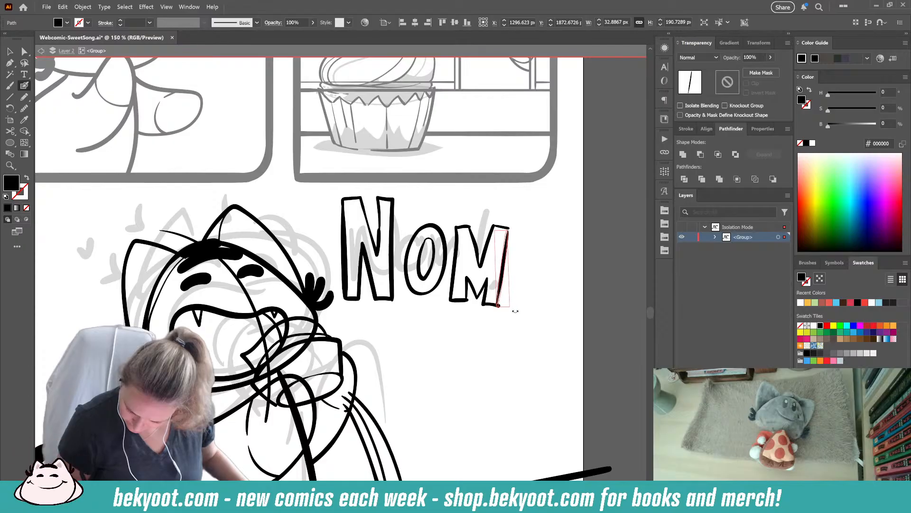
{"action": "left_click_drag", "start_coordinate": [503, 275], "coordinate": [508, 274]}
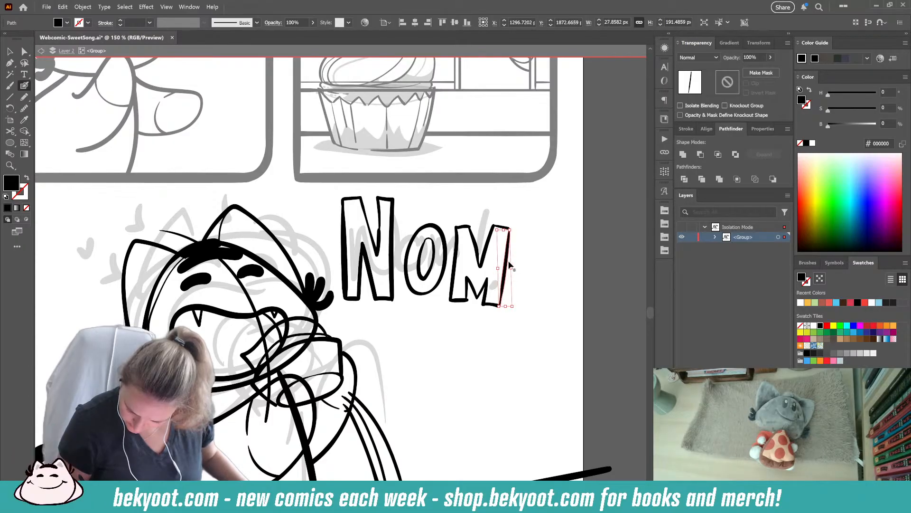
{"action": "left_click", "coordinate": [524, 236]}
- Replace the M's inner V-shaped stroke and redraw the foot of its left stem
{"action": "left_click", "coordinate": [478, 240]}
{"action": "key", "text": "Delete"}
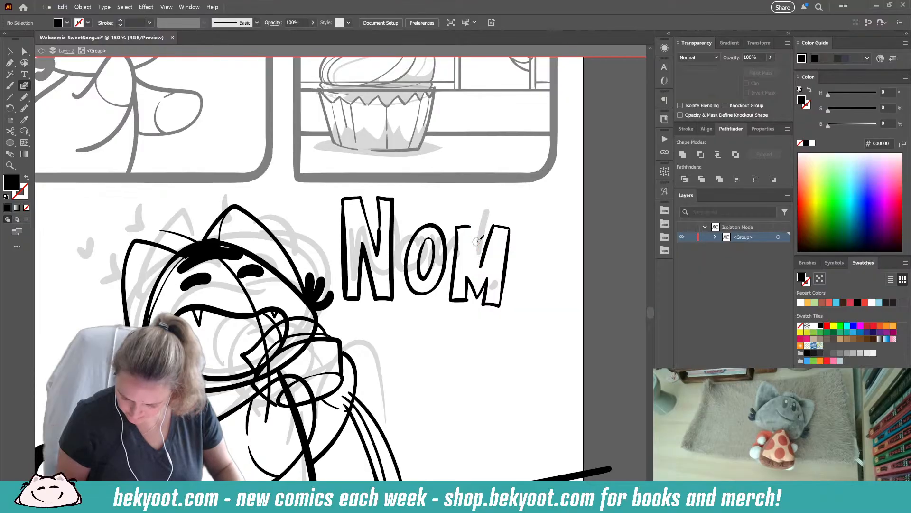
{"action": "left_click_drag", "start_coordinate": [470, 224], "coordinate": [485, 266]}
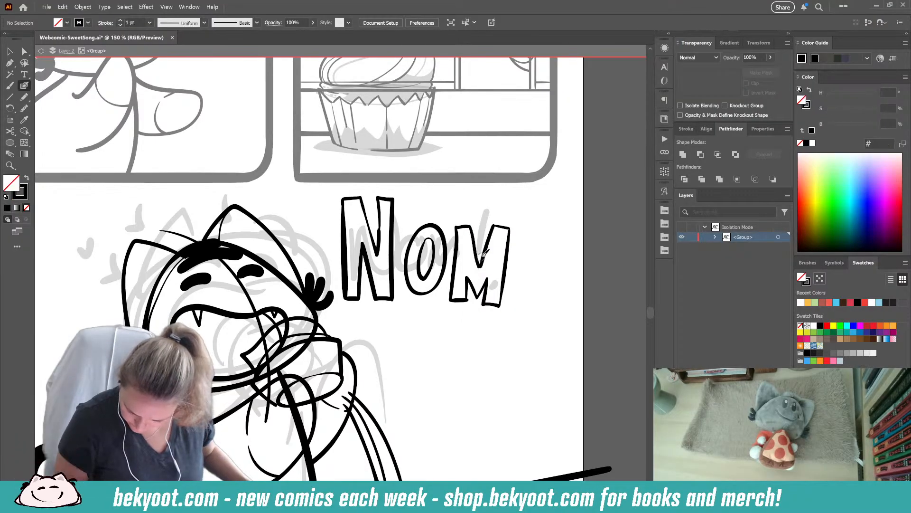
{"action": "key", "text": "ctrl+z"}
{"action": "left_click_drag", "start_coordinate": [470, 226], "coordinate": [480, 264]}
{"action": "key", "text": "ctrl+z"}
{"action": "left_click_drag", "start_coordinate": [450, 299], "coordinate": [468, 301]}
{"action": "left_click", "coordinate": [470, 316], "text": "ctrl"}
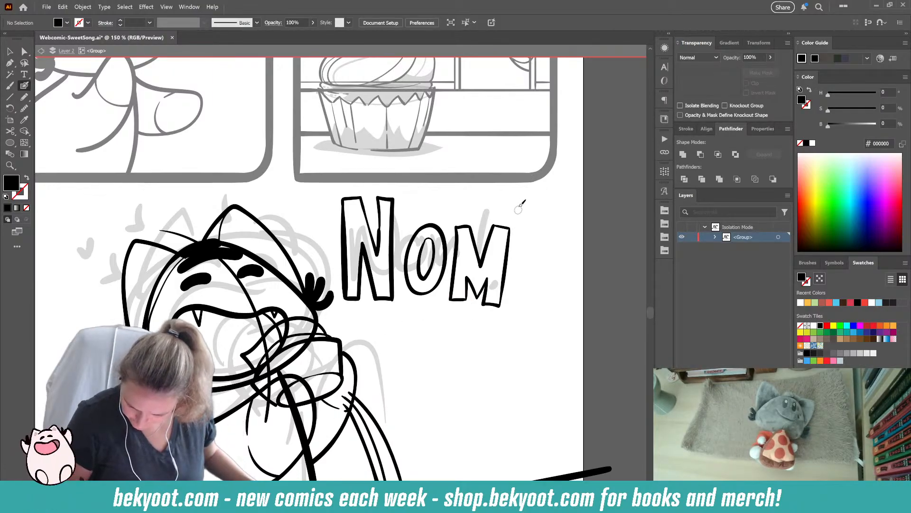
- Ink a tall outlined exclamation mark with a round dot overlapping the M's right side, redoing the first strokes
{"action": "mouse_move", "coordinate": [509, 222]}
{"action": "left_mouse_down"}
{"action": "mouse_move", "coordinate": [513, 190]}
{"action": "mouse_move", "coordinate": [539, 190]}
{"action": "left_mouse_up"}
{"action": "key", "text": "ctrl+z"}
{"action": "mouse_move", "coordinate": [507, 226]}
{"action": "left_mouse_down"}
{"action": "mouse_move", "coordinate": [510, 191]}
{"action": "mouse_move", "coordinate": [536, 194]}
{"action": "mouse_move", "coordinate": [510, 302]}
{"action": "left_mouse_up"}
{"action": "key", "text": "ctrl+z"}
{"action": "mouse_move", "coordinate": [503, 224]}
{"action": "left_mouse_down"}
{"action": "mouse_move", "coordinate": [508, 195]}
{"action": "mouse_move", "coordinate": [536, 195]}
{"action": "left_mouse_up"}
{"action": "key", "text": "ctrl+z"}
{"action": "left_click_drag", "start_coordinate": [502, 225], "coordinate": [508, 191]}
{"action": "key", "text": "ctrl+z"}
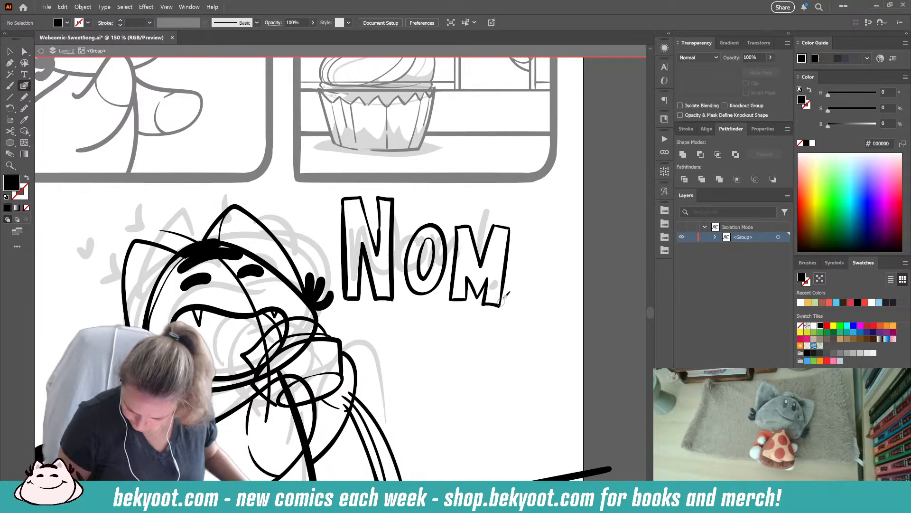
{"action": "mouse_move", "coordinate": [498, 298]}
{"action": "left_mouse_down"}
{"action": "mouse_move", "coordinate": [514, 299]}
{"action": "mouse_move", "coordinate": [505, 206]}
{"action": "mouse_move", "coordinate": [522, 243]}
{"action": "mouse_move", "coordinate": [518, 283]}
{"action": "mouse_move", "coordinate": [496, 298]}
{"action": "mouse_move", "coordinate": [514, 302]}
{"action": "left_mouse_up"}
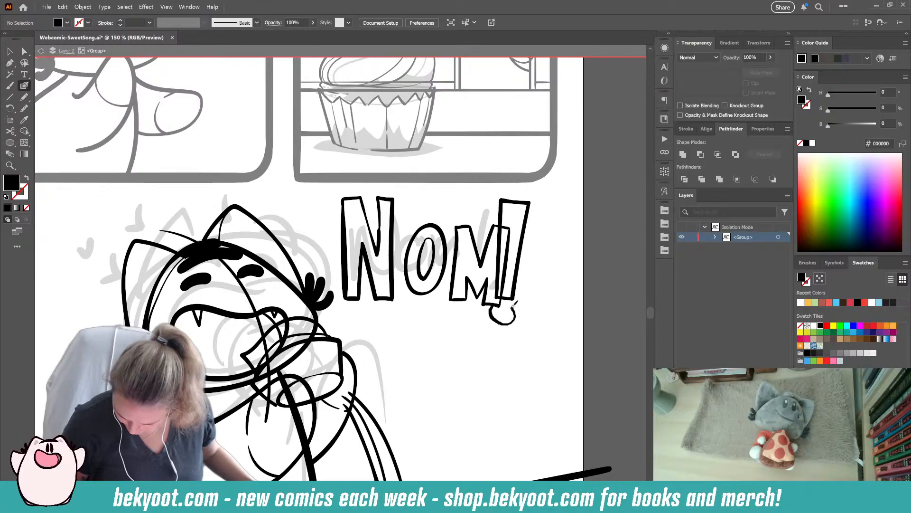
{"action": "key", "text": "shift+x"}
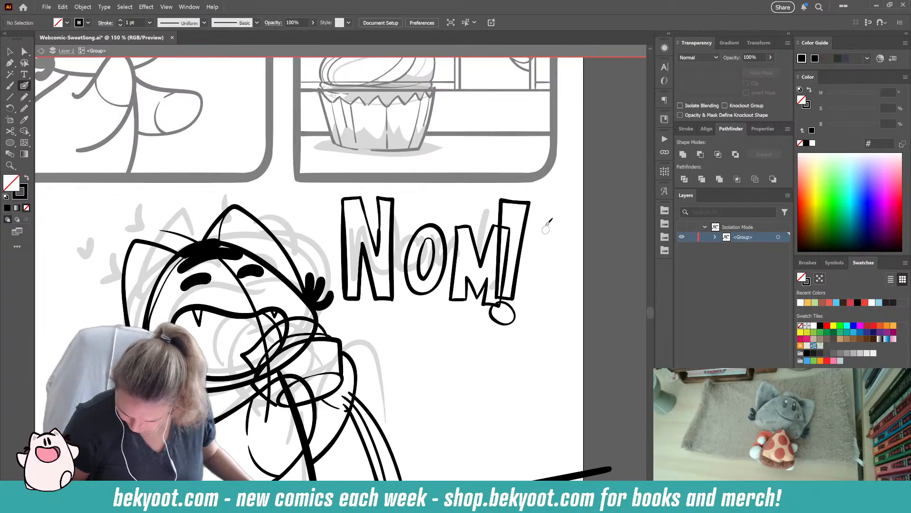
- Hand-letter a small "nom nom nom" beneath the large "NOM!" lettering, redoing letters as needed
{"action": "scroll", "coordinate": [351, 287], "scroll_direction": "down", "scroll_amount": 4}
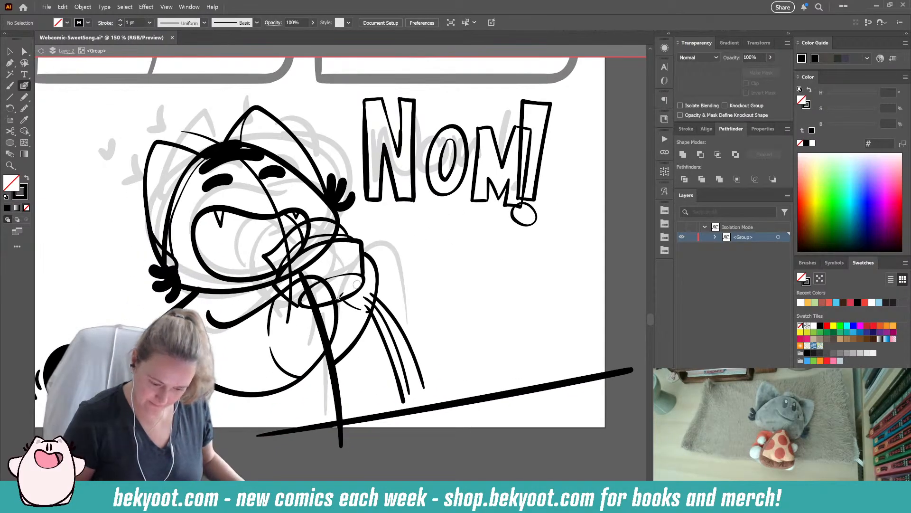
{"action": "left_click_drag", "start_coordinate": [388, 217], "coordinate": [389, 239]}
{"action": "mouse_move", "coordinate": [389, 216]}
{"action": "left_mouse_down"}
{"action": "mouse_move", "coordinate": [396, 231]}
{"action": "mouse_move", "coordinate": [401, 214]}
{"action": "mouse_move", "coordinate": [398, 237]}
{"action": "mouse_move", "coordinate": [410, 217]}
{"action": "mouse_move", "coordinate": [438, 236]}
{"action": "left_mouse_up"}
{"action": "key", "text": "ctrl+z"}
{"action": "key", "text": "ctrl+z"}
{"action": "key", "text": "ctrl+z"}
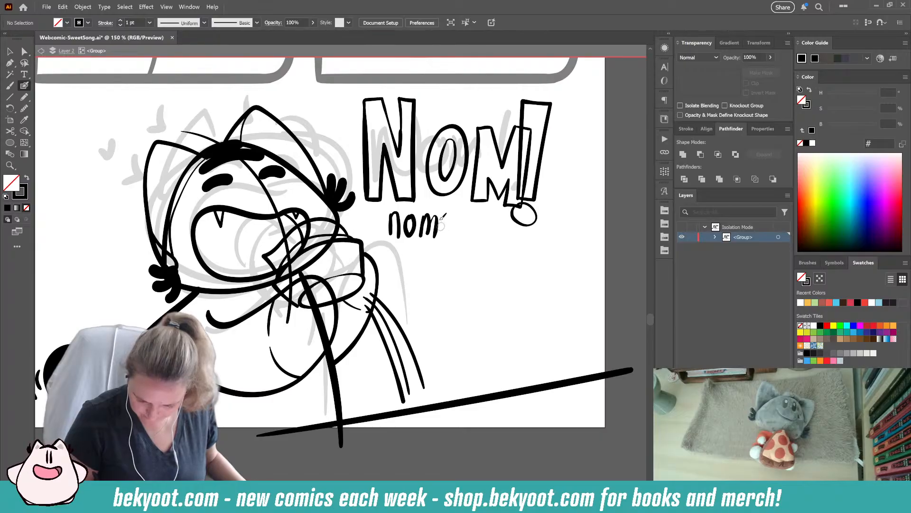
{"action": "key", "text": "ctrl+z"}
{"action": "key", "text": "ctrl+z"}
{"action": "key", "text": "ctrl+z"}
{"action": "key", "text": "ctrl+z"}
{"action": "mouse_move", "coordinate": [396, 212]}
{"action": "left_mouse_down"}
{"action": "mouse_move", "coordinate": [406, 227]}
{"action": "mouse_move", "coordinate": [396, 225]}
{"action": "mouse_move", "coordinate": [402, 213]}
{"action": "mouse_move", "coordinate": [417, 230]}
{"action": "mouse_move", "coordinate": [417, 214]}
{"action": "mouse_move", "coordinate": [427, 229]}
{"action": "mouse_move", "coordinate": [428, 216]}
{"action": "mouse_move", "coordinate": [426, 234]}
{"action": "mouse_move", "coordinate": [435, 215]}
{"action": "mouse_move", "coordinate": [433, 229]}
{"action": "mouse_move", "coordinate": [426, 225]}
{"action": "mouse_move", "coordinate": [448, 240]}
{"action": "mouse_move", "coordinate": [450, 229]}
{"action": "mouse_move", "coordinate": [462, 241]}
{"action": "mouse_move", "coordinate": [469, 227]}
{"action": "mouse_move", "coordinate": [474, 241]}
{"action": "mouse_move", "coordinate": [485, 239]}
{"action": "mouse_move", "coordinate": [437, 257]}
{"action": "mouse_move", "coordinate": [469, 268]}
{"action": "left_mouse_up"}
{"action": "key", "text": "ctrl+z"}
{"action": "key", "text": "ctrl+z"}
{"action": "key", "text": "ctrl+z"}
{"action": "mouse_move", "coordinate": [368, 308]}
{"action": "left_mouse_down"}
{"action": "mouse_move", "coordinate": [393, 286]}
{"action": "mouse_move", "coordinate": [399, 316]}
{"action": "left_mouse_up"}
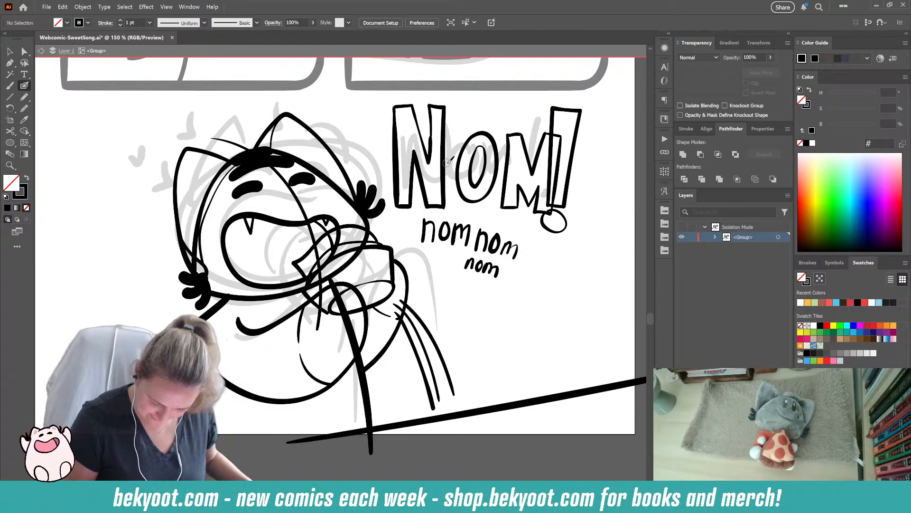
- Ink small dots beside the cheek, then a single music note, a beamed pair and another small note above the left ear
{"action": "left_click", "coordinate": [152, 236]}
{"action": "left_click", "coordinate": [151, 252]}
{"action": "left_click_drag", "start_coordinate": [230, 226], "coordinate": [329, 282]}
{"action": "left_click_drag", "start_coordinate": [233, 209], "coordinate": [235, 179]}
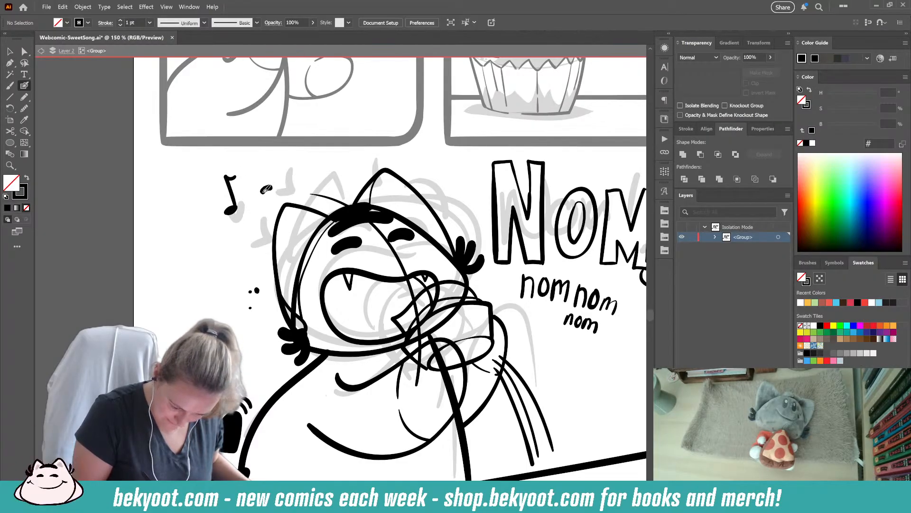
{"action": "mouse_move", "coordinate": [288, 182]}
{"action": "left_mouse_down"}
{"action": "mouse_move", "coordinate": [263, 163]}
{"action": "mouse_move", "coordinate": [287, 160]}
{"action": "mouse_move", "coordinate": [288, 176]}
{"action": "mouse_move", "coordinate": [270, 164]}
{"action": "mouse_move", "coordinate": [283, 160]}
{"action": "mouse_move", "coordinate": [290, 189]}
{"action": "mouse_move", "coordinate": [316, 176]}
{"action": "mouse_move", "coordinate": [314, 156]}
{"action": "left_mouse_up"}
{"action": "key", "text": "ctrl+z"}
{"action": "key", "text": "ctrl+z"}
{"action": "key", "text": "ctrl+z"}
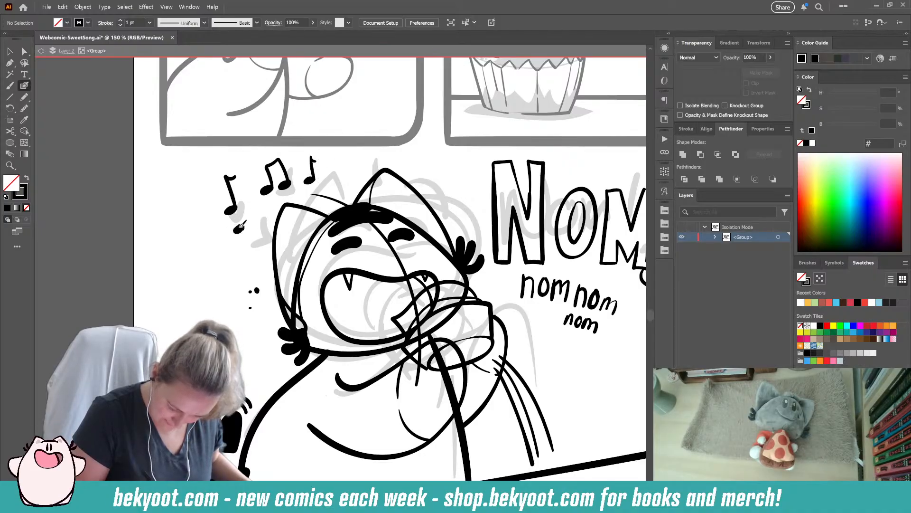
- Add a small single note and a beamed pair of notes around the first music note, redoing the outermost one
{"action": "left_click_drag", "start_coordinate": [240, 228], "coordinate": [242, 215]}
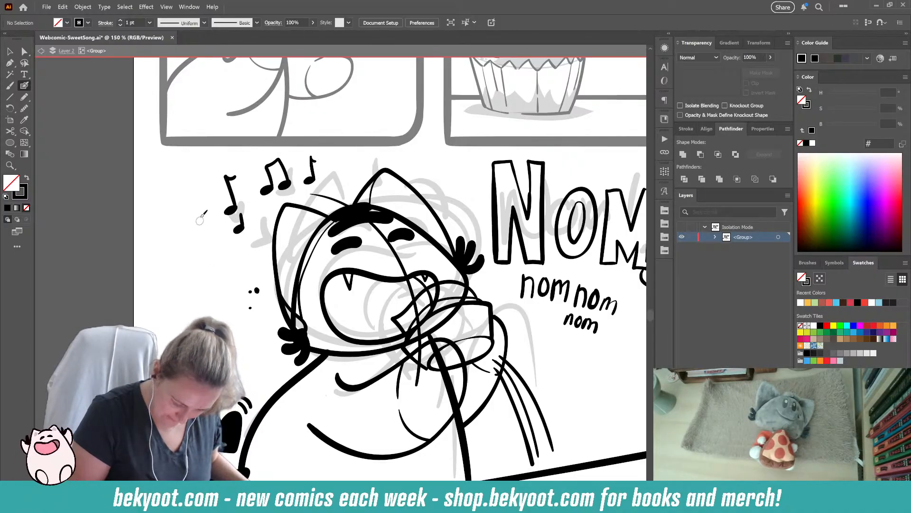
{"action": "left_click_drag", "start_coordinate": [196, 215], "coordinate": [199, 196]}
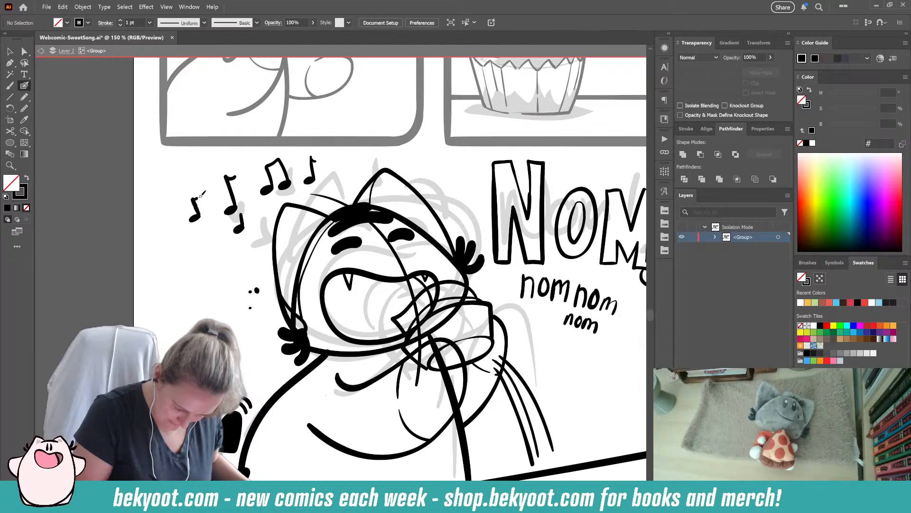
{"action": "key", "text": "ctrl+z"}
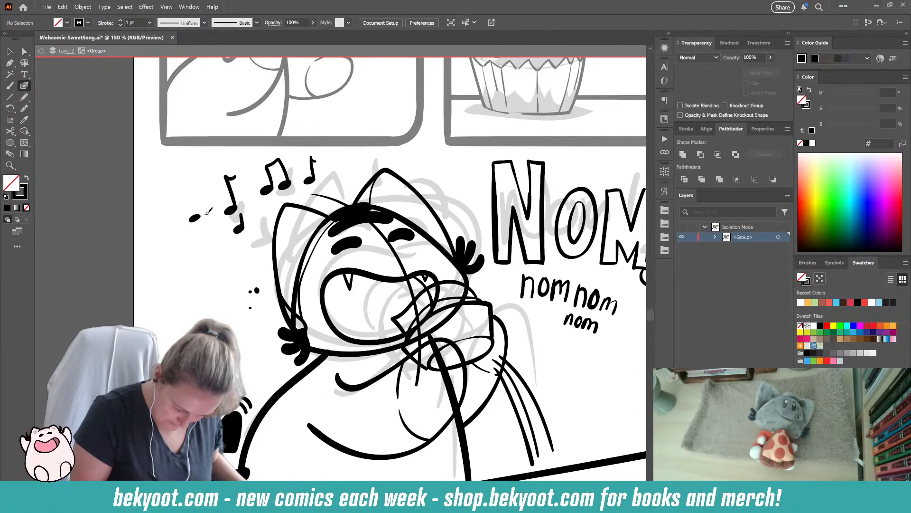
{"action": "key", "text": "ctrl+z"}
{"action": "key", "text": "ctrl+z"}
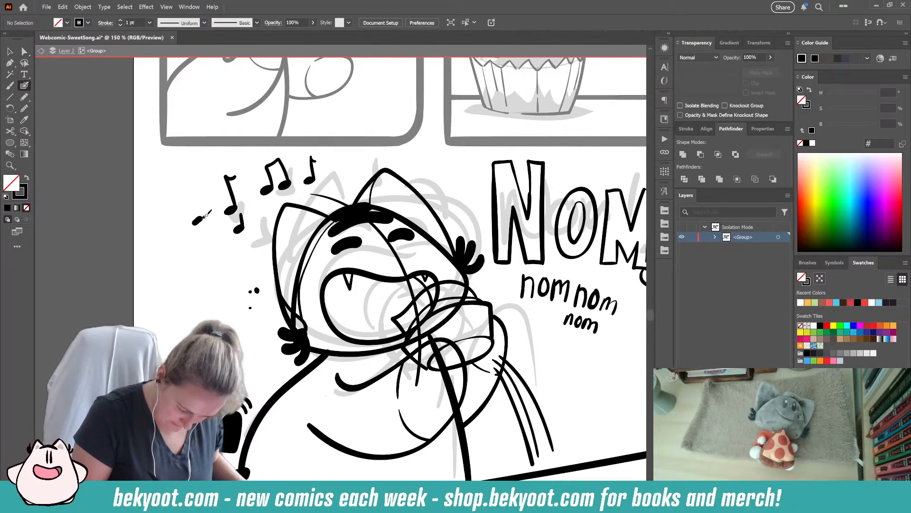
{"action": "key", "text": "ctrl+z"}
{"action": "key", "text": "ctrl+z"}
{"action": "mouse_move", "coordinate": [197, 223]}
{"action": "left_mouse_down"}
{"action": "mouse_move", "coordinate": [215, 210]}
{"action": "mouse_move", "coordinate": [195, 200]}
{"action": "mouse_move", "coordinate": [208, 197]}
{"action": "mouse_move", "coordinate": [234, 233]}
{"action": "left_mouse_up"}
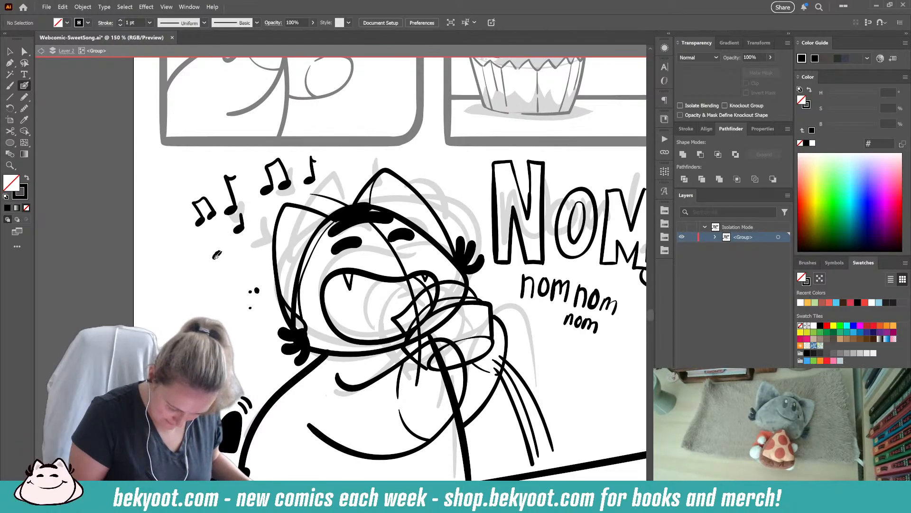
- Ink another single note and scatter filled hearts of different sizes among the music notes around the head
{"action": "mouse_move", "coordinate": [223, 251]}
{"action": "left_mouse_down"}
{"action": "mouse_move", "coordinate": [218, 232]}
{"action": "mouse_move", "coordinate": [248, 258]}
{"action": "left_mouse_up"}
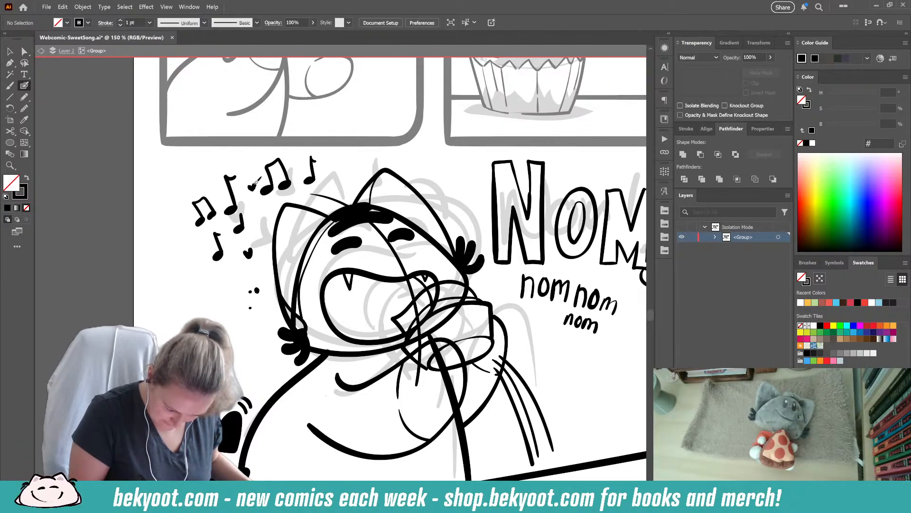
{"action": "mouse_move", "coordinate": [324, 166]}
{"action": "left_mouse_down"}
{"action": "mouse_move", "coordinate": [266, 209]}
{"action": "mouse_move", "coordinate": [331, 193]}
{"action": "left_mouse_up"}
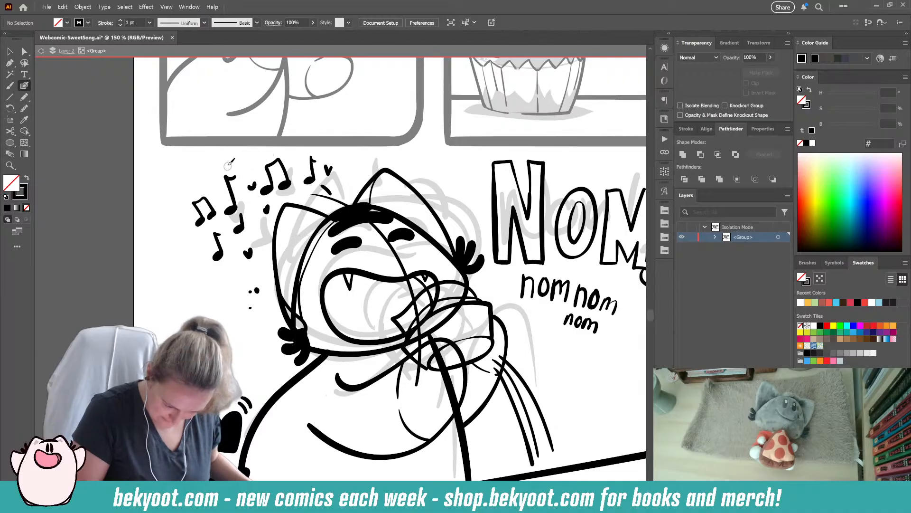
{"action": "left_click_drag", "start_coordinate": [235, 160], "coordinate": [236, 149]}
{"action": "left_click_drag", "start_coordinate": [350, 174], "coordinate": [355, 177]}
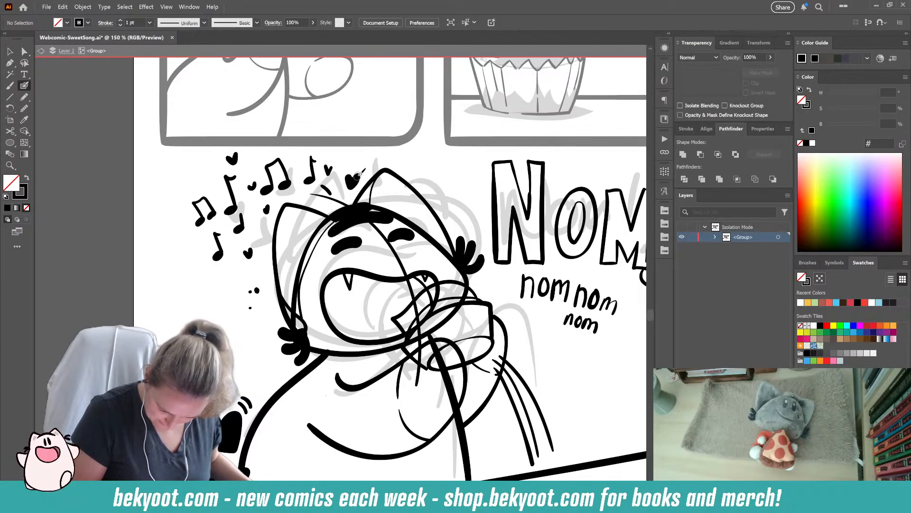
{"action": "mouse_move", "coordinate": [234, 274]}
{"action": "left_mouse_down"}
{"action": "mouse_move", "coordinate": [180, 263]}
{"action": "mouse_move", "coordinate": [191, 252]}
{"action": "mouse_move", "coordinate": [193, 261]}
{"action": "left_mouse_up"}
{"action": "key", "text": "ctrl+z"}
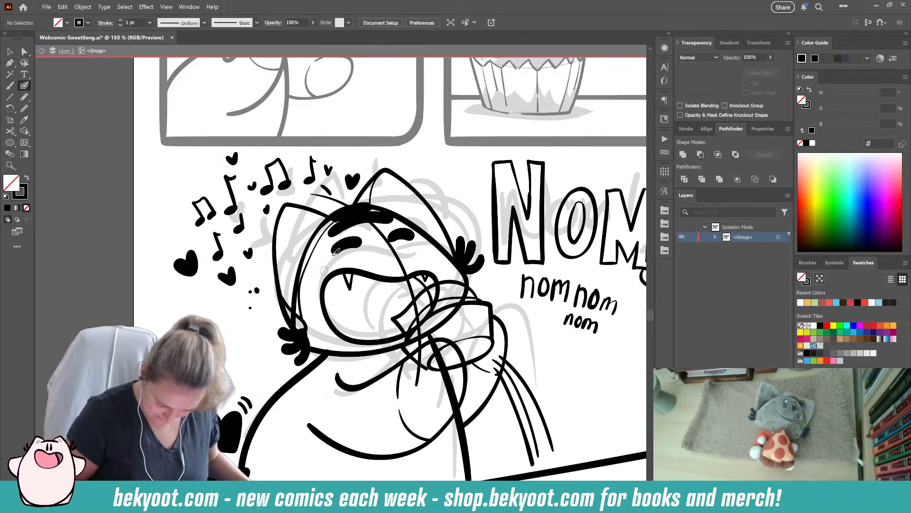
{"action": "left_click_drag", "start_coordinate": [193, 173], "coordinate": [162, 169]}
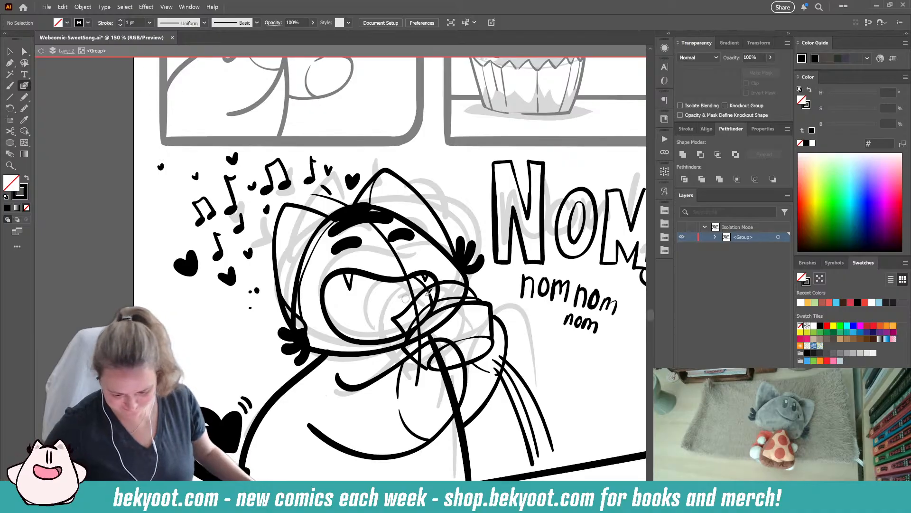
- Adjust the line below the arm slightly, and narrow and shorten the character's back outline beside the tail
{"action": "scroll", "coordinate": [397, 325], "scroll_direction": "down", "scroll_amount": 1}
{"action": "scroll", "coordinate": [396, 325], "scroll_direction": "down", "scroll_amount": 1}
{"action": "scroll", "coordinate": [446, 247], "scroll_direction": "right", "scroll_amount": 2}
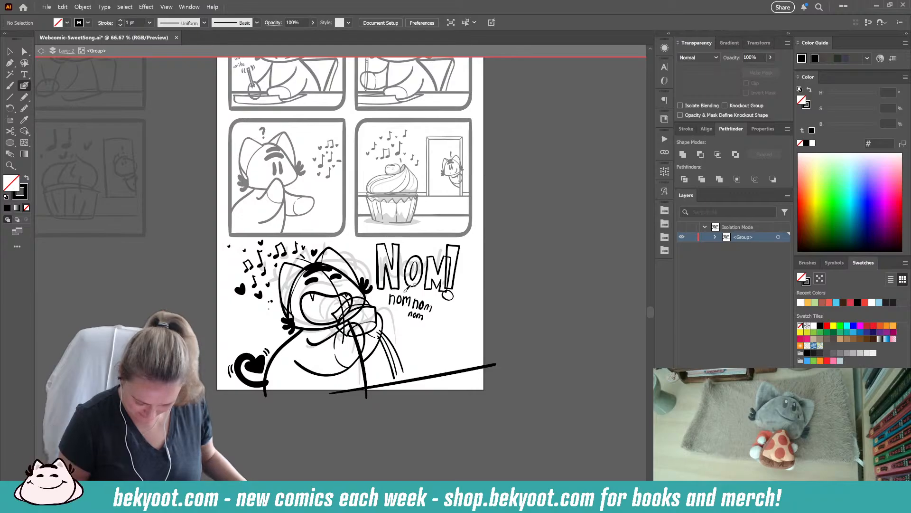
{"action": "left_click", "coordinate": [362, 360], "text": "ctrl"}
{"action": "left_click_drag", "start_coordinate": [372, 317], "coordinate": [373, 322]}
{"action": "left_click", "coordinate": [265, 394], "text": "ctrl"}
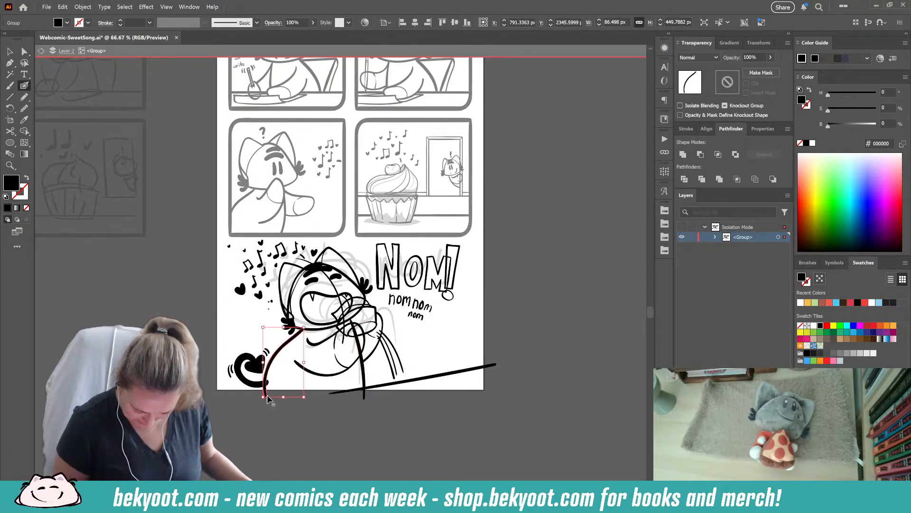
{"action": "left_click_drag", "start_coordinate": [264, 398], "coordinate": [270, 391]}
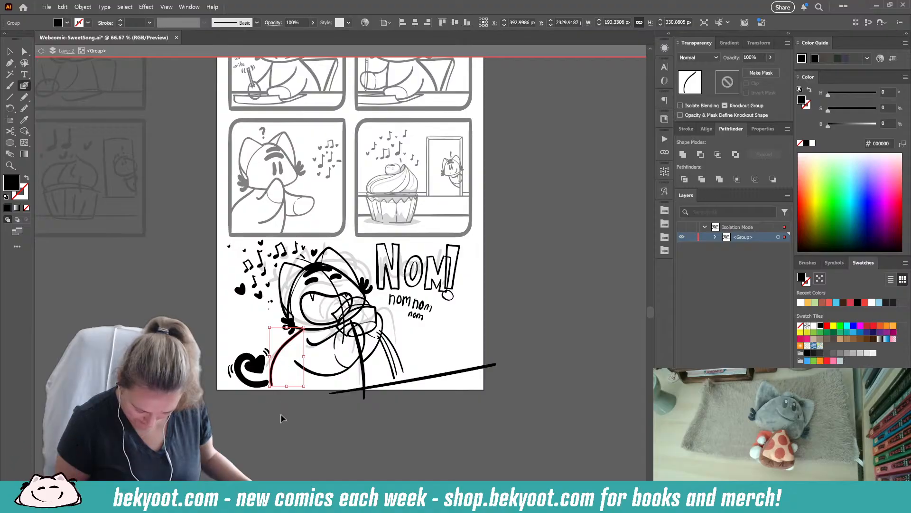
{"action": "left_click", "coordinate": [283, 412], "text": "ctrl"}
- Move the heart-shaped tail with its motion marks closer to the body and stretch the back outline down past the page's lower edge
{"action": "left_click", "coordinate": [264, 369], "text": "ctrl"}
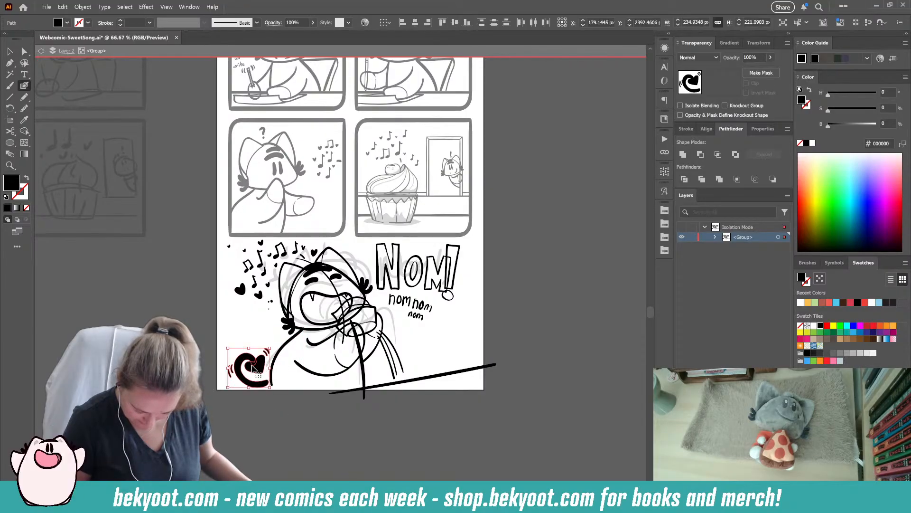
{"action": "left_click", "coordinate": [280, 401], "text": "ctrl"}
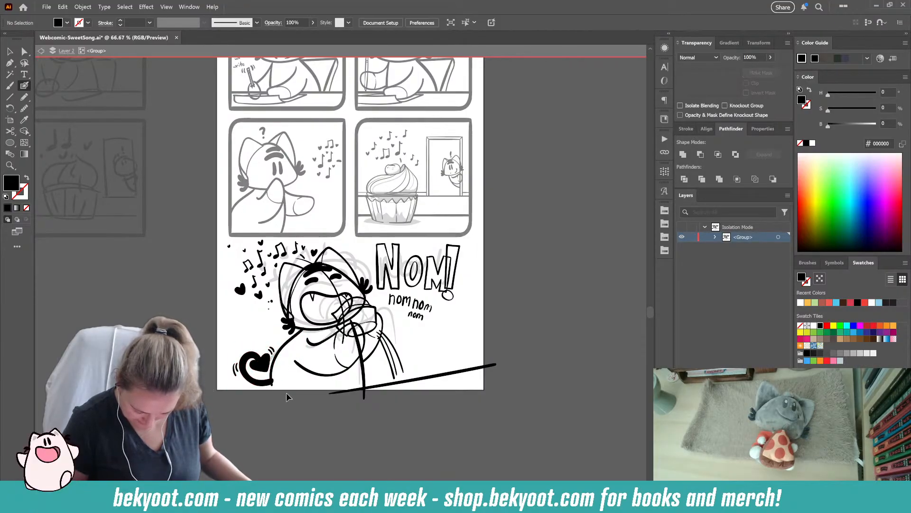
{"action": "left_click", "coordinate": [275, 374], "text": "ctrl"}
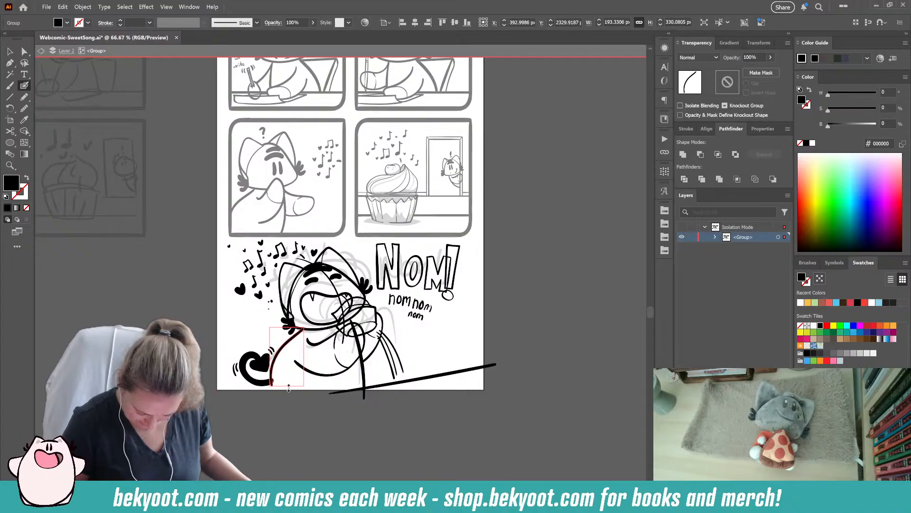
{"action": "left_click", "coordinate": [290, 415], "text": "ctrl"}
{"action": "left_click_drag", "start_coordinate": [346, 411], "coordinate": [318, 398]}
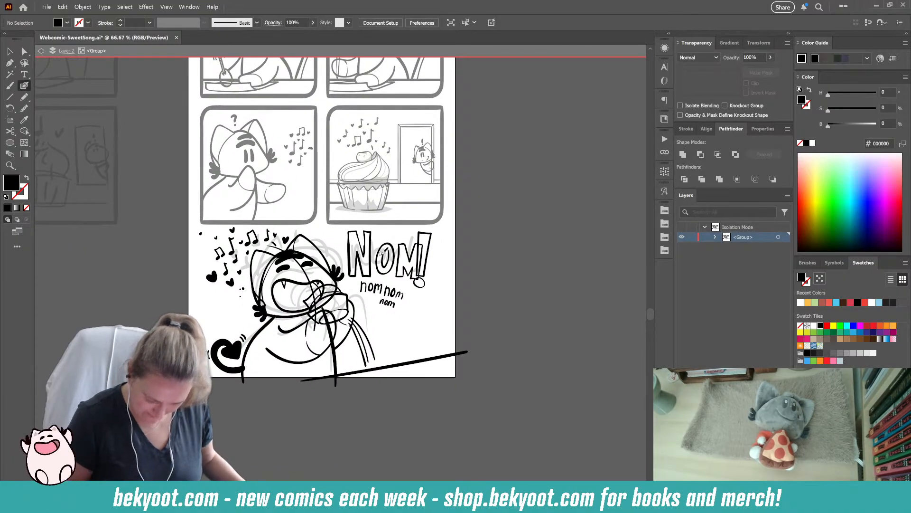
{"action": "key", "text": "Escape"}
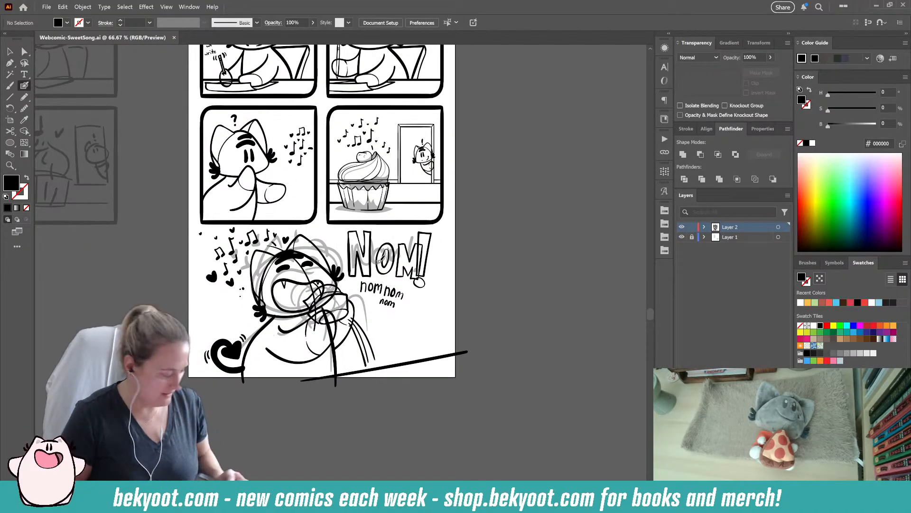
- Lock Layer 2, unlock Layer 1, and move the faded rough sketch of the final drawing off the page beside the other roughs
{"action": "left_click", "coordinate": [691, 227]}
{"action": "left_click", "coordinate": [692, 237]}
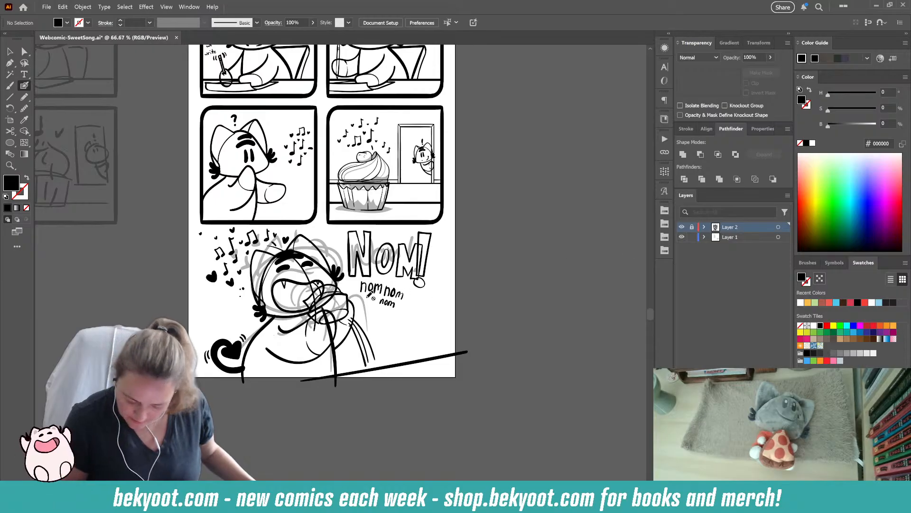
{"action": "left_click", "coordinate": [741, 237]}
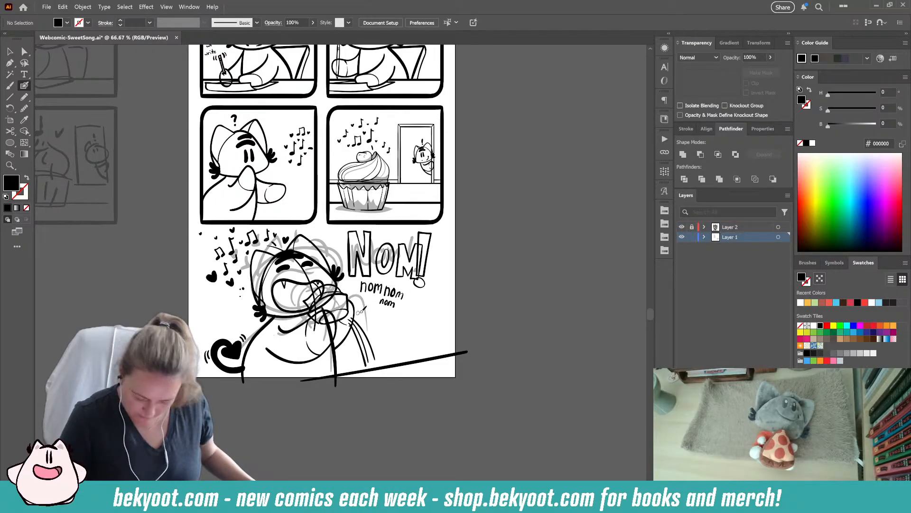
{"action": "left_click", "coordinate": [10, 51]}
{"action": "left_click_drag", "start_coordinate": [341, 266], "coordinate": [180, 267]}
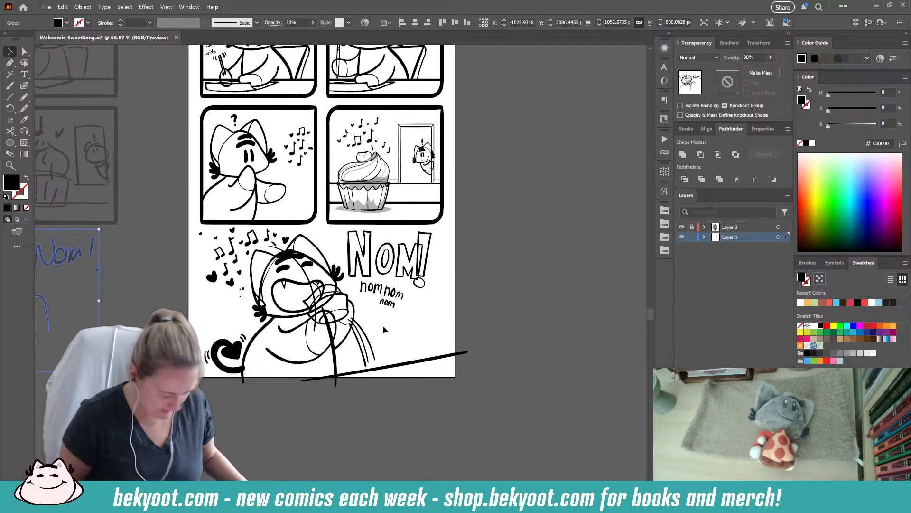
- Lock Layer 1 again, unlock Layer 2 and make Layer 2 the active layer
{"action": "left_click", "coordinate": [692, 236]}
{"action": "left_click", "coordinate": [692, 227]}
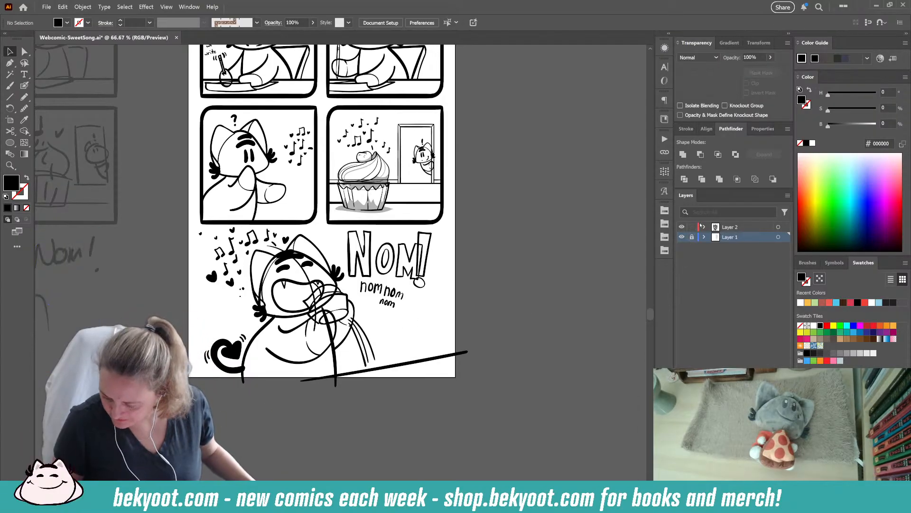
{"action": "left_click", "coordinate": [734, 229]}
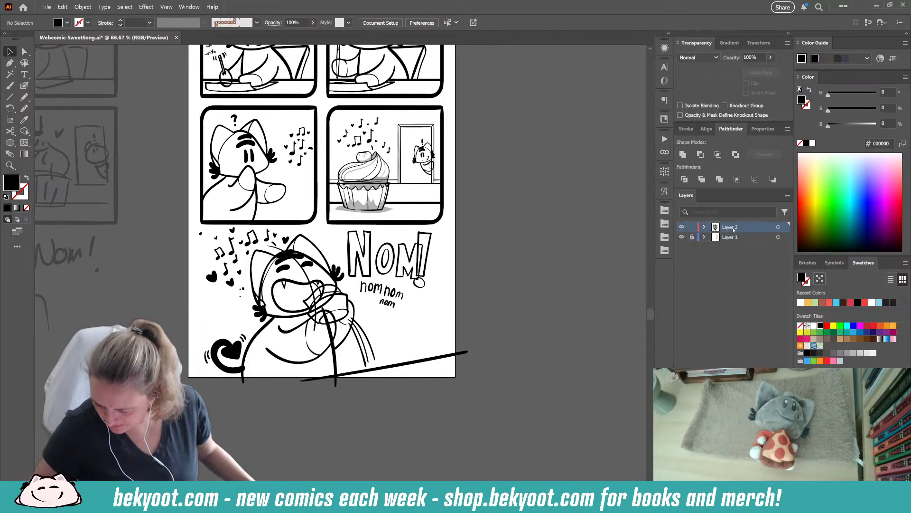
{"action": "scroll", "coordinate": [501, 241], "scroll_direction": "up", "scroll_amount": 5}
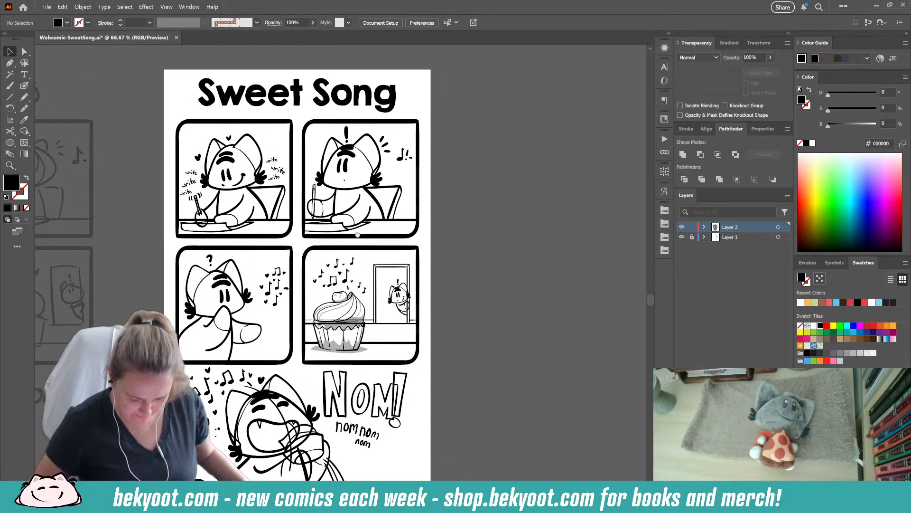
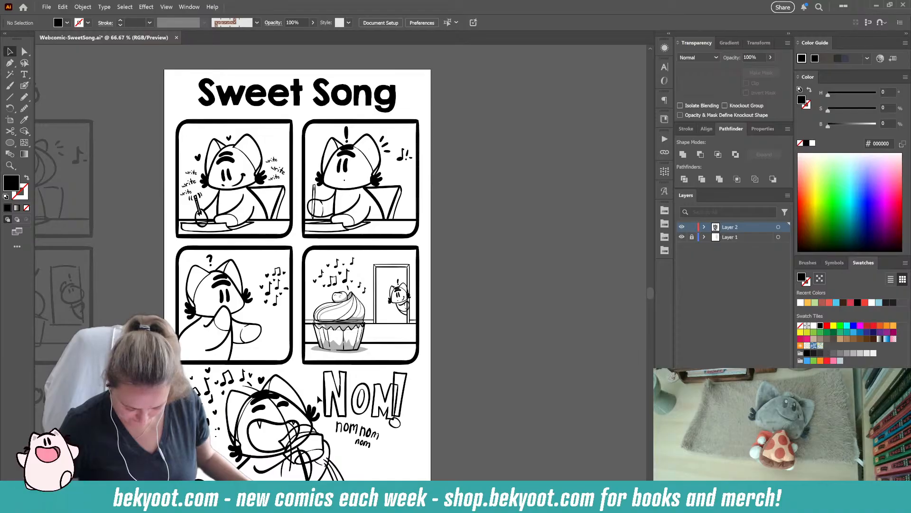
- Save the Webcomic-SweetSong document
{"action": "key", "text": "ctrl+s"}
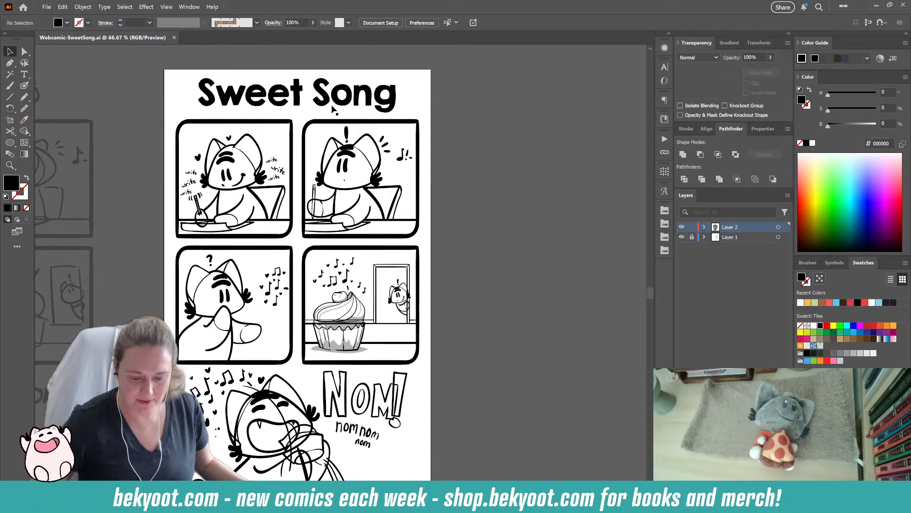
- Review the inked page from the title to the final "NOM!" drawing, examining each panel's linework close up and at page scale
{"action": "scroll", "coordinate": [334, 382], "scroll_direction": "down", "scroll_amount": 2}
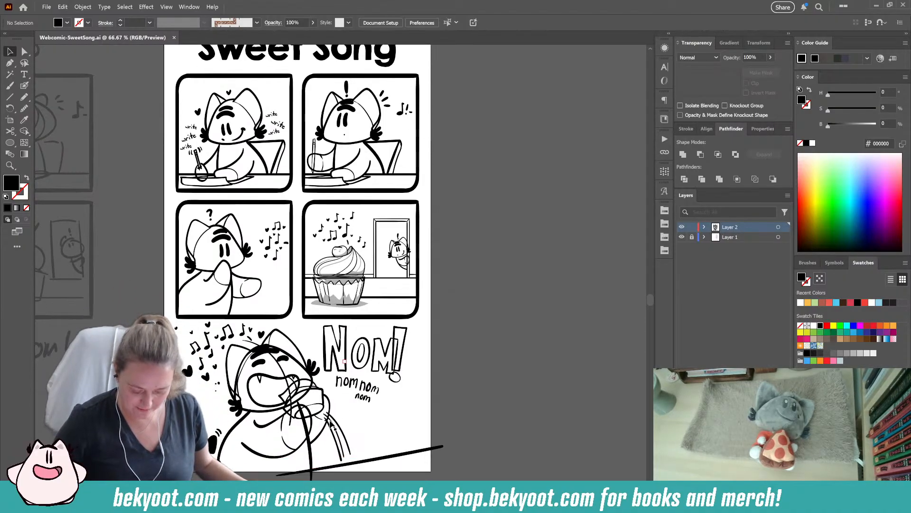
{"action": "scroll", "coordinate": [324, 415], "scroll_direction": "up", "scroll_amount": 3}
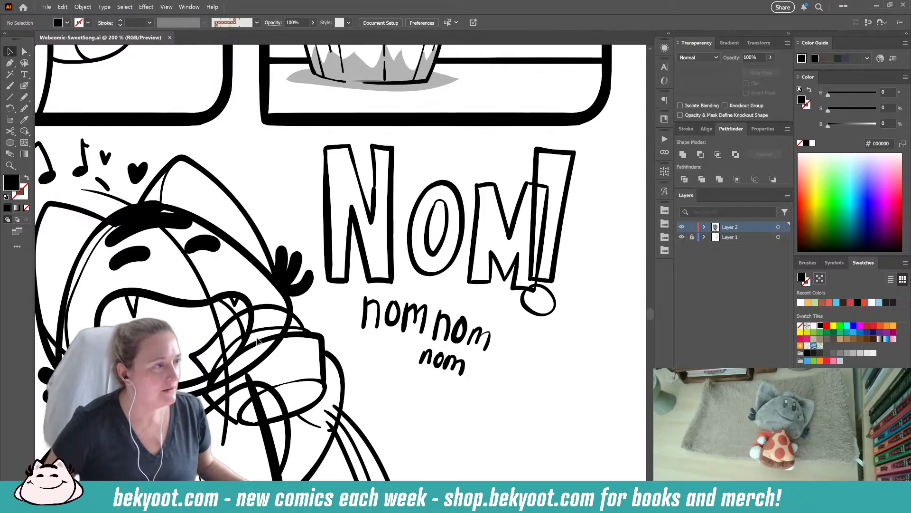
{"action": "left_click_drag", "start_coordinate": [282, 389], "coordinate": [387, 324]}
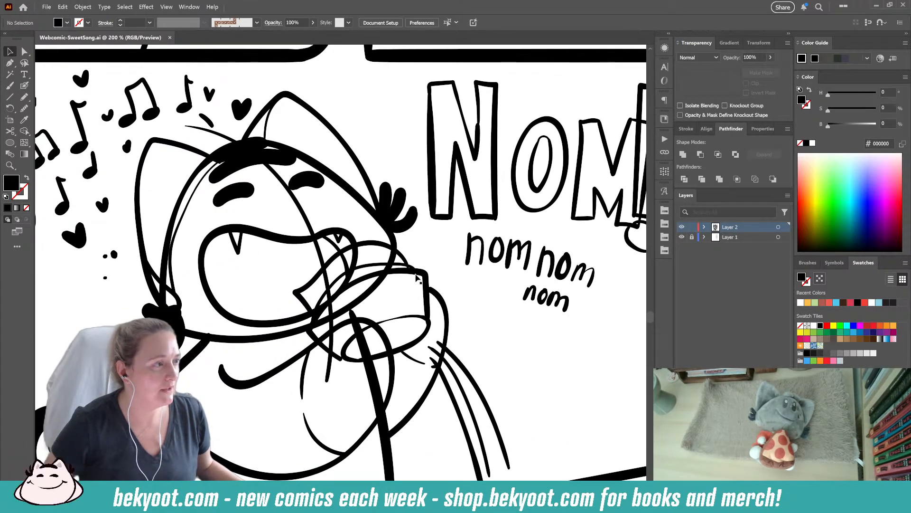
{"action": "scroll", "coordinate": [352, 231], "scroll_direction": "up", "scroll_amount": 10}
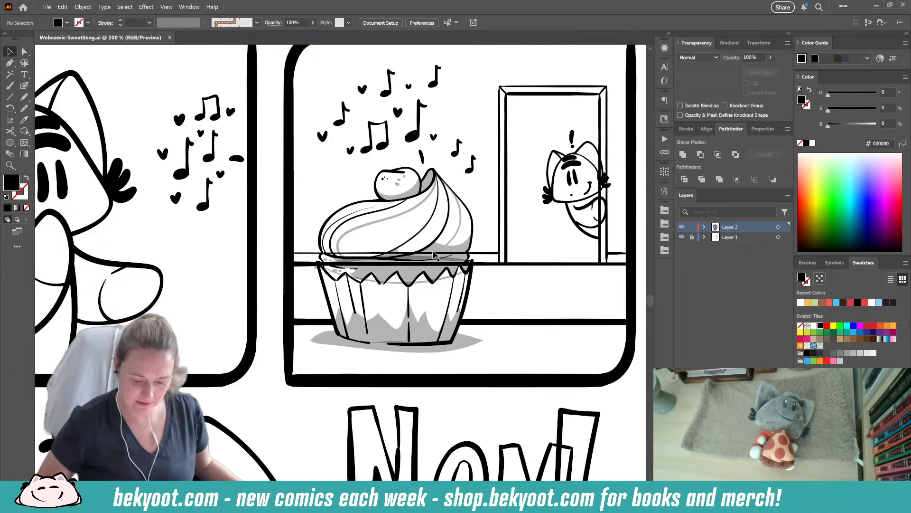
{"action": "scroll", "coordinate": [469, 253], "scroll_direction": "up", "scroll_amount": 8}
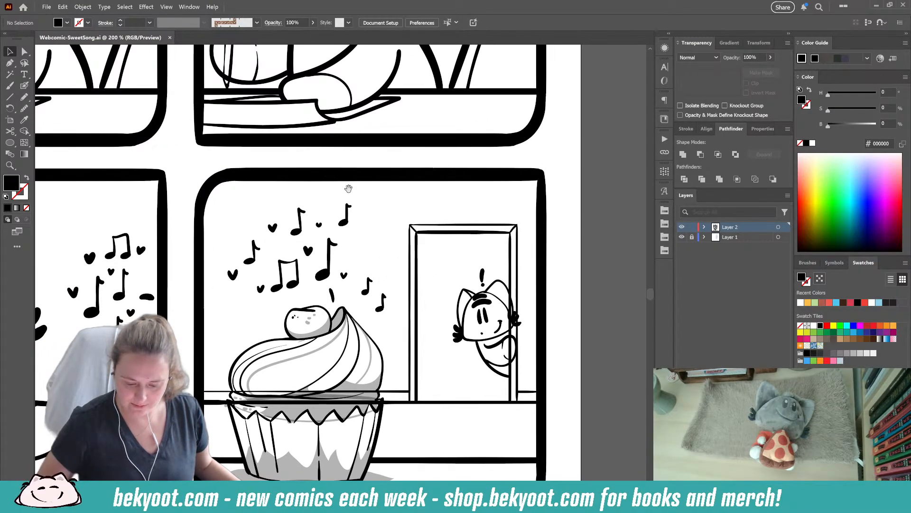
{"action": "scroll", "coordinate": [413, 247], "scroll_direction": "up", "scroll_amount": 3}
{"action": "left_click_drag", "start_coordinate": [413, 247], "coordinate": [442, 395]}
{"action": "scroll", "coordinate": [449, 189], "scroll_direction": "down", "scroll_amount": 2}
{"action": "left_click_drag", "start_coordinate": [324, 235], "coordinate": [330, 178]}
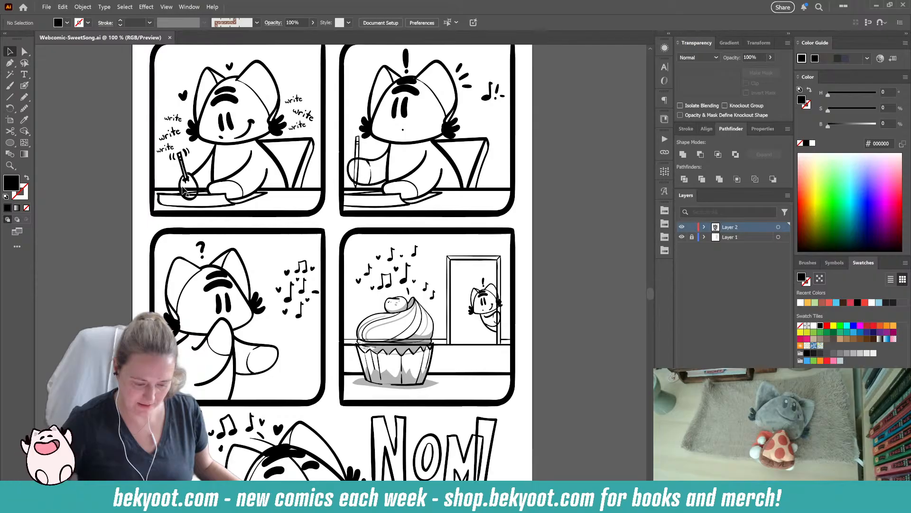
{"action": "left_click_drag", "start_coordinate": [269, 329], "coordinate": [247, 199]}
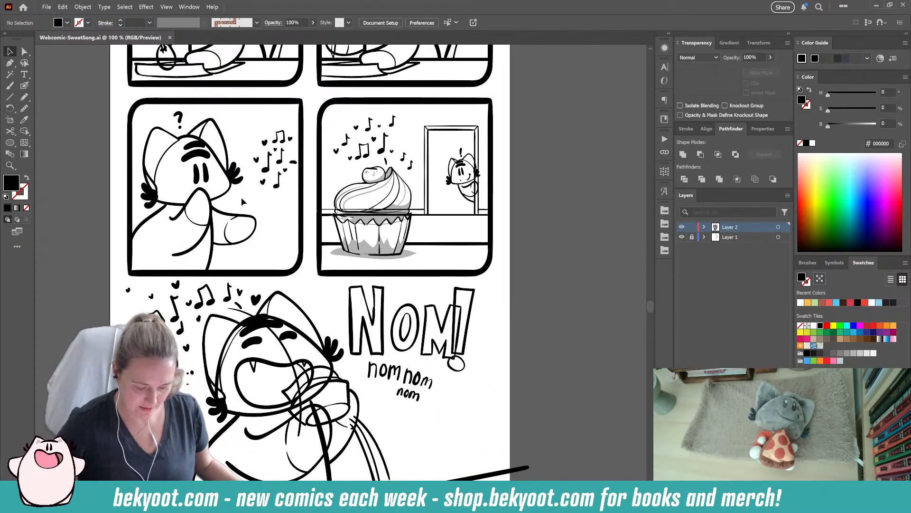
{"action": "left_click_drag", "start_coordinate": [458, 217], "coordinate": [416, 167]}
{"action": "left_click_drag", "start_coordinate": [297, 194], "coordinate": [321, 249]}
{"action": "scroll", "coordinate": [251, 414], "scroll_direction": "down", "scroll_amount": 3}
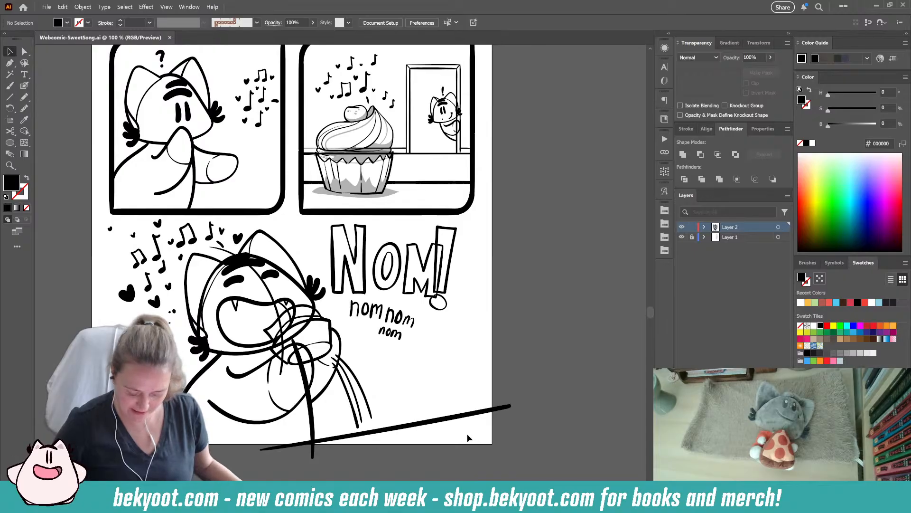
{"action": "scroll", "coordinate": [368, 211], "scroll_direction": "up", "scroll_amount": 10}
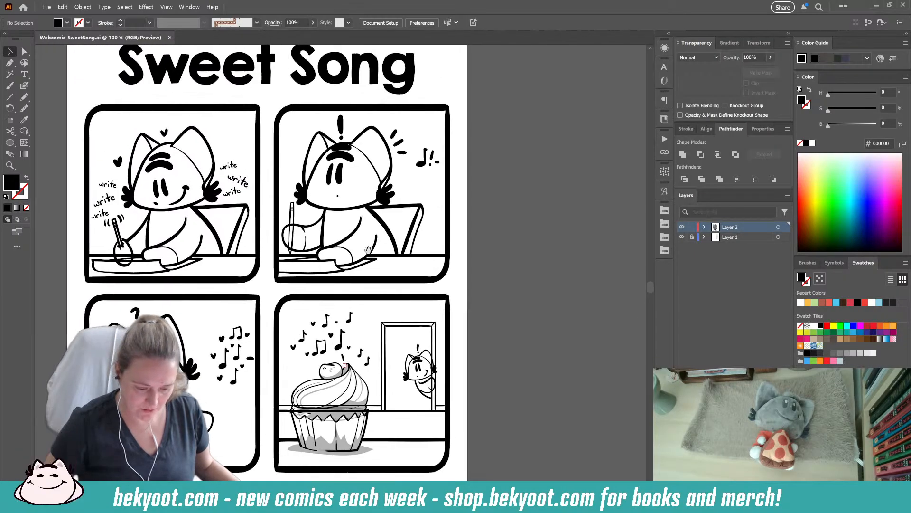
{"action": "scroll", "coordinate": [317, 228], "scroll_direction": "down", "scroll_amount": 2}
{"action": "scroll", "coordinate": [317, 229], "scroll_direction": "right", "scroll_amount": 3}
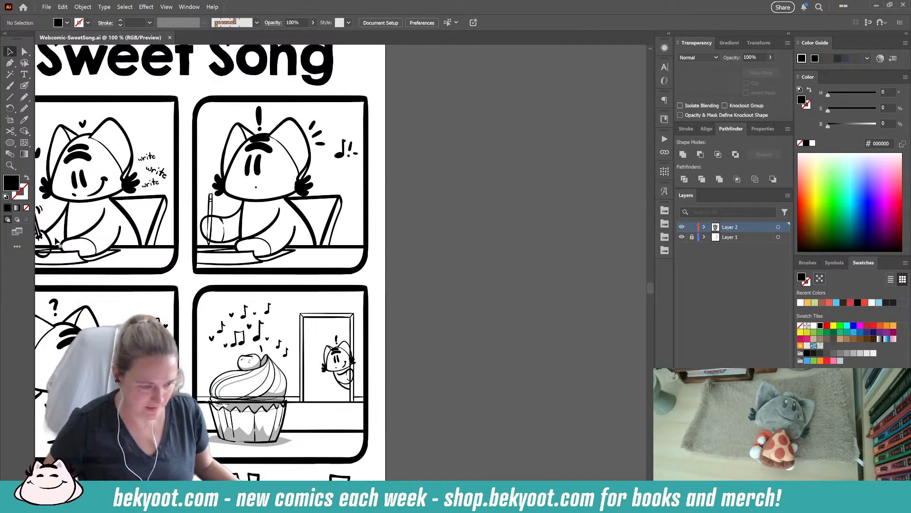